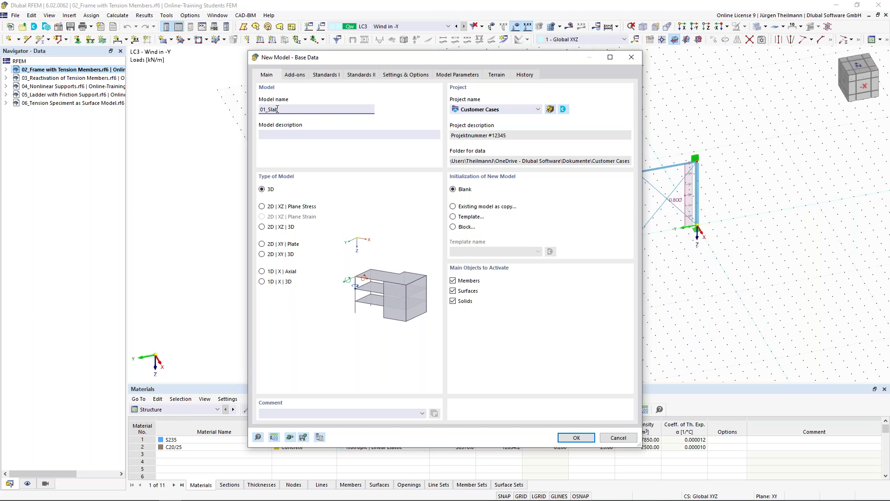
Name the new model 01_Slab
key("Tab")
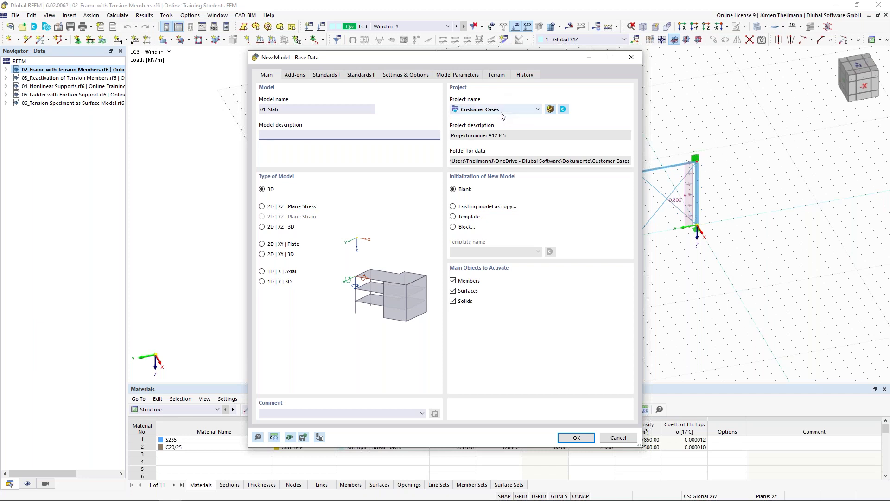
left_click(539, 111)
left_click(539, 112)
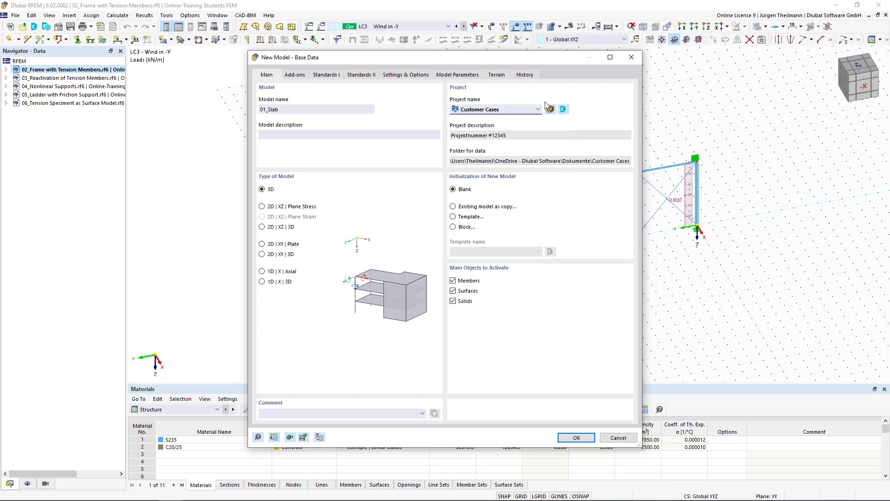
left_click(550, 110)
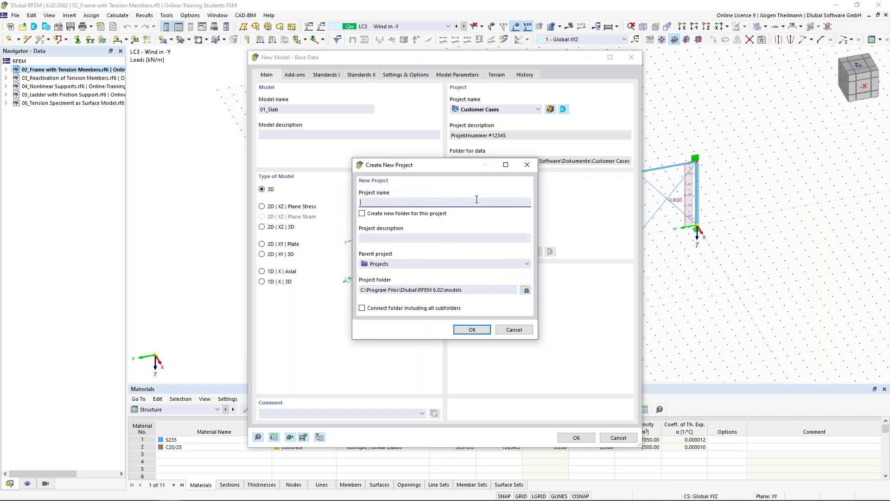
left_click_drag(466, 290, 357, 290)
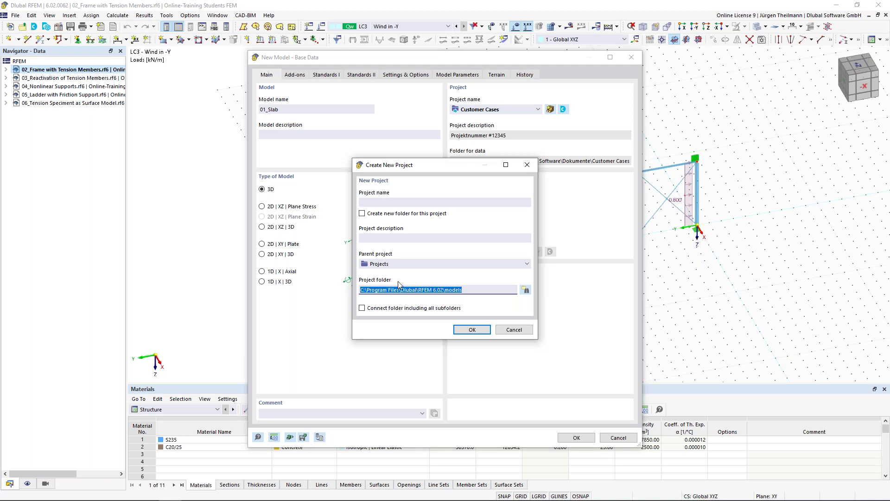
left_click(514, 330)
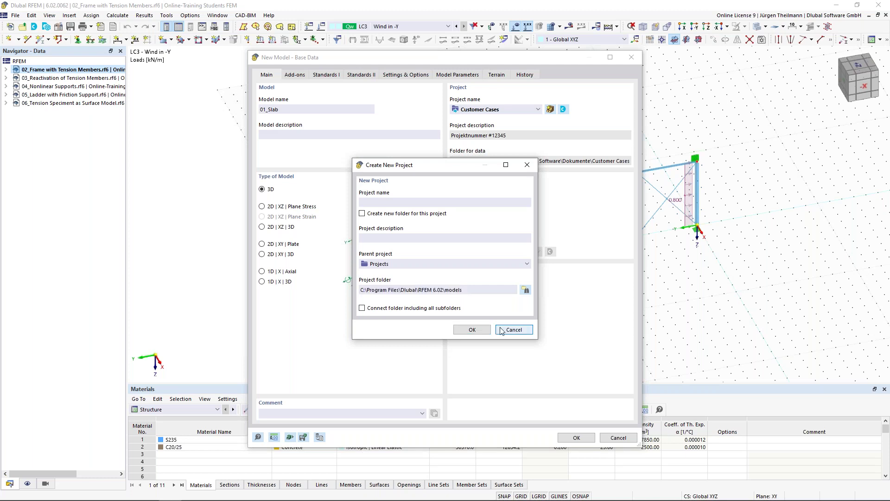
Assign the model to the Online-Training Students FEM project and create it as a 2D | XY | Plate type
left_click(538, 110)
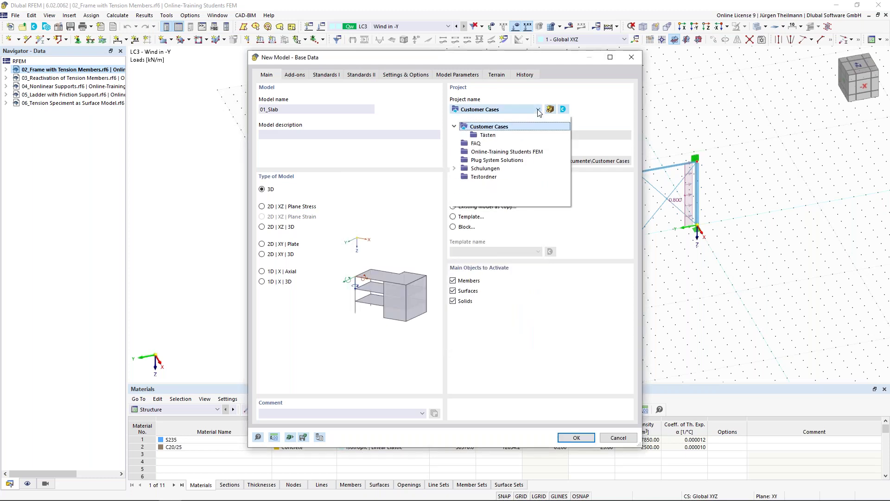
left_click(527, 155)
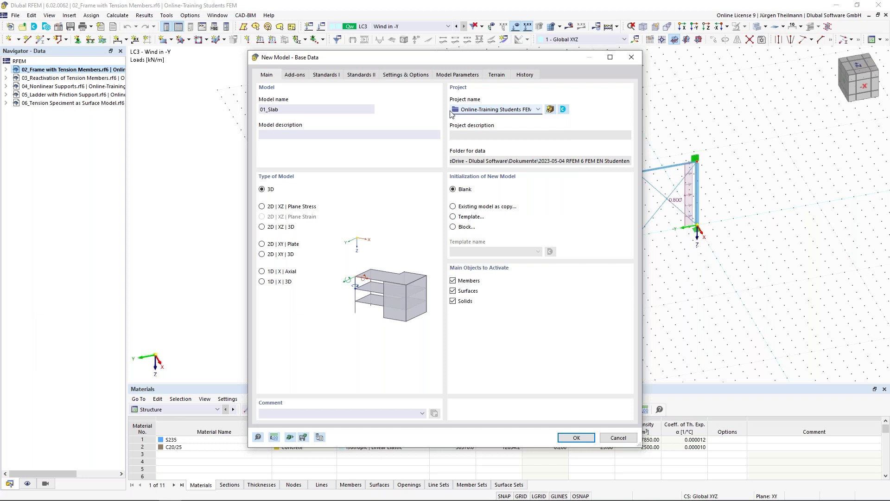
left_click(262, 245)
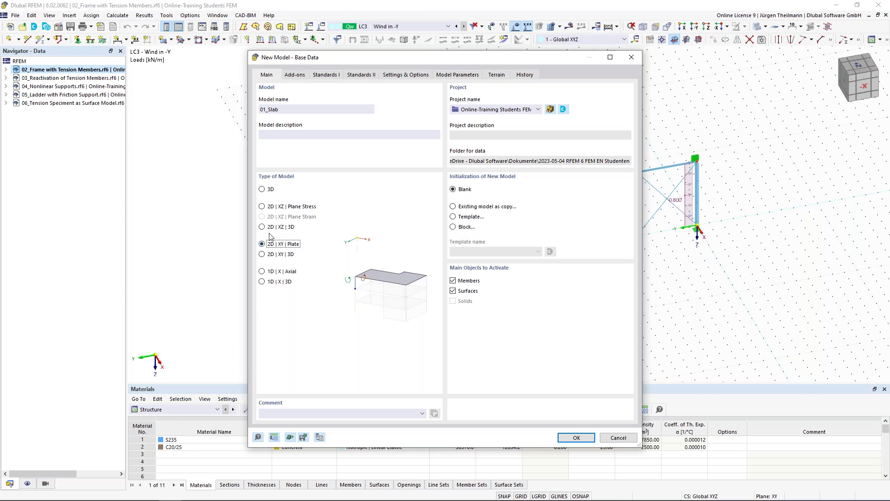
left_click(262, 272)
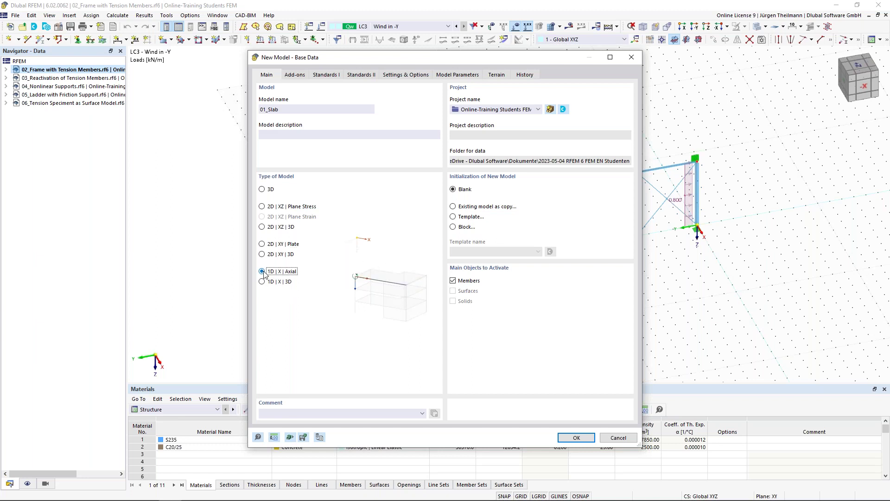
left_click(262, 244)
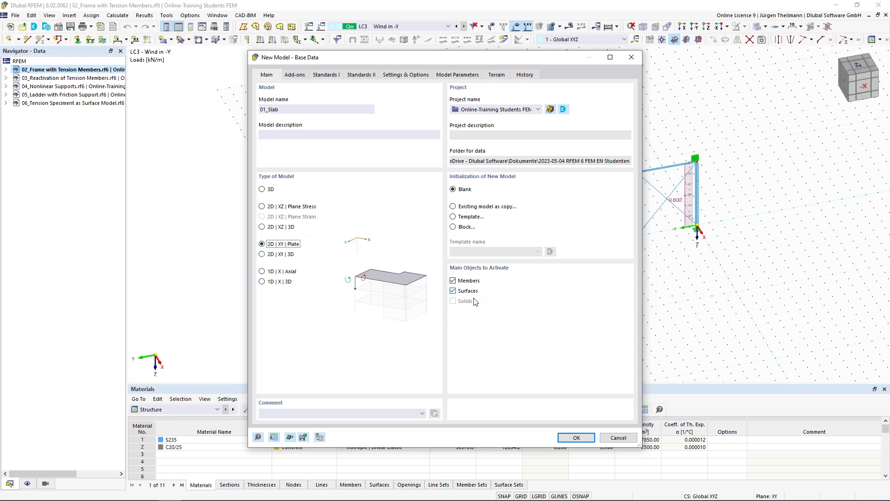
left_click(574, 438)
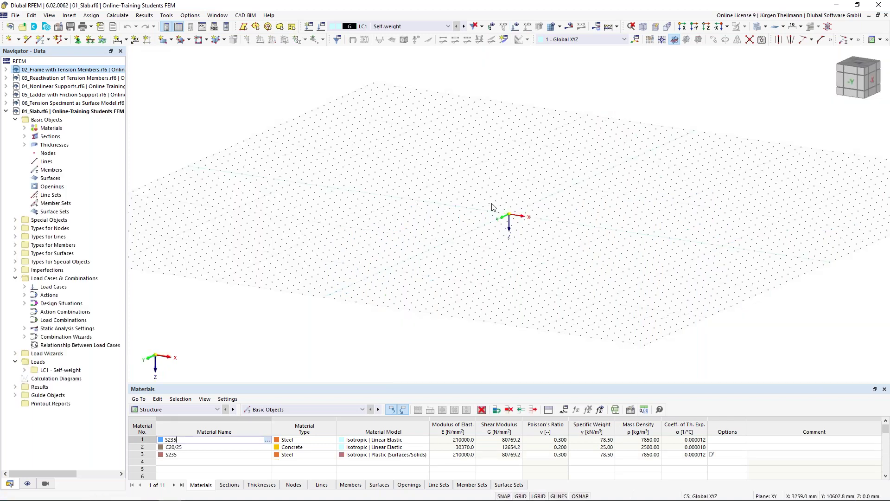
scroll(510, 211, "down", 1)
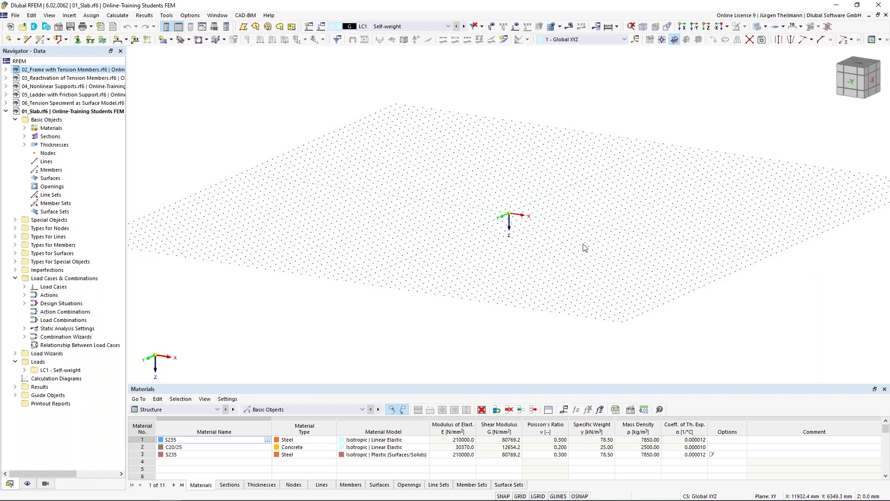
scroll(518, 217, "up", 1)
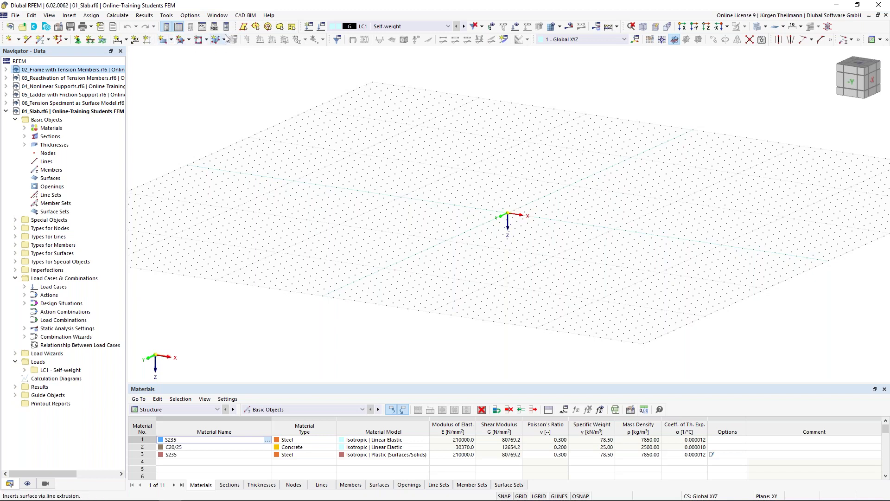
left_click(172, 41)
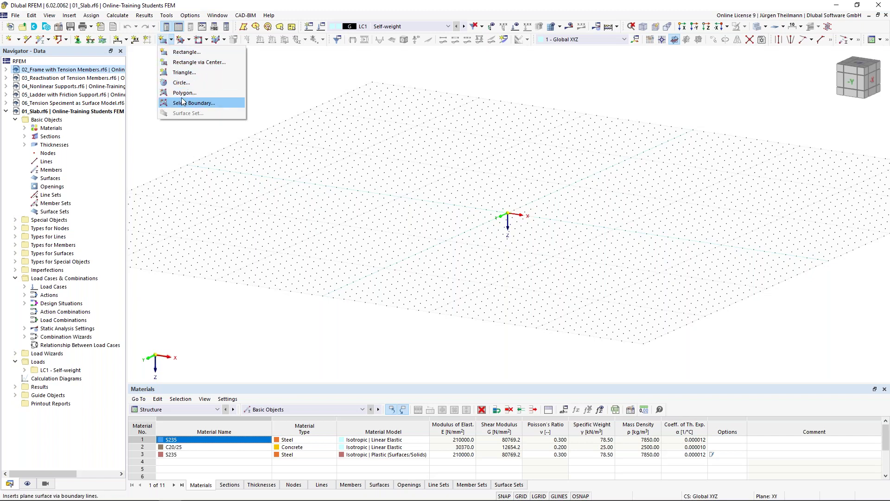
left_click(175, 52)
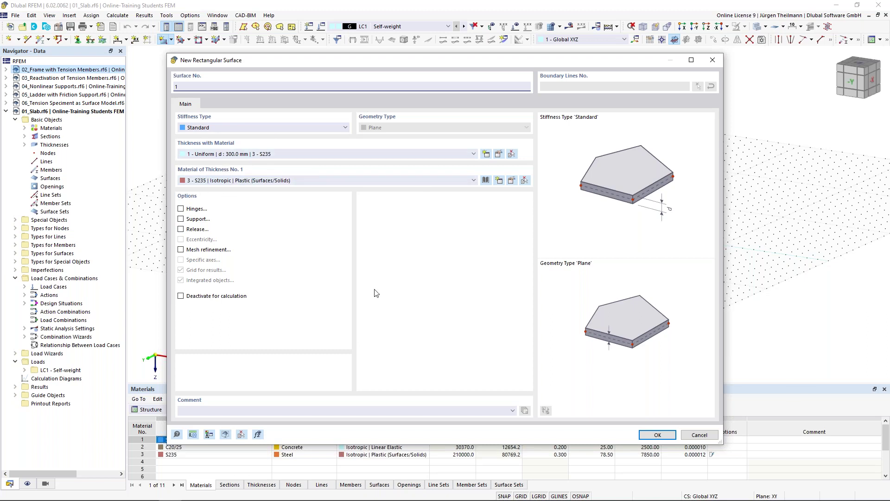
left_click(699, 435)
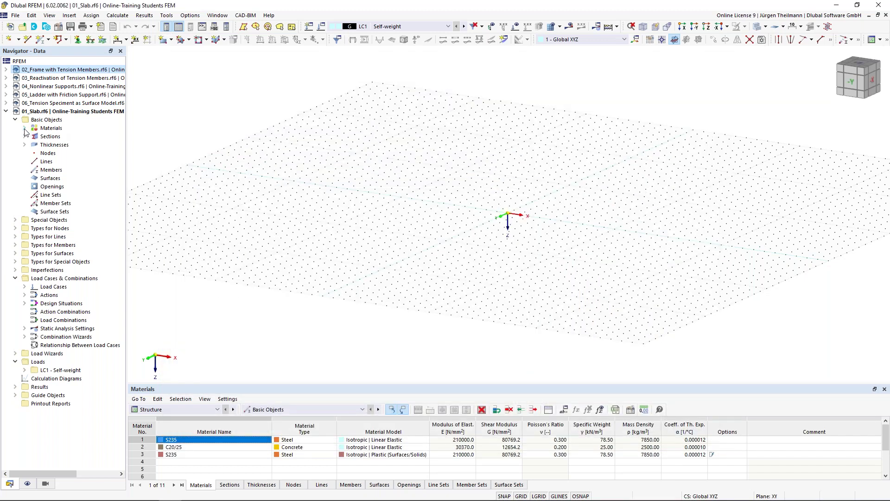
Expand the materials, sections and thicknesses of the 01_Slab model and delete all its preset materials
left_click(24, 128)
left_click(25, 161)
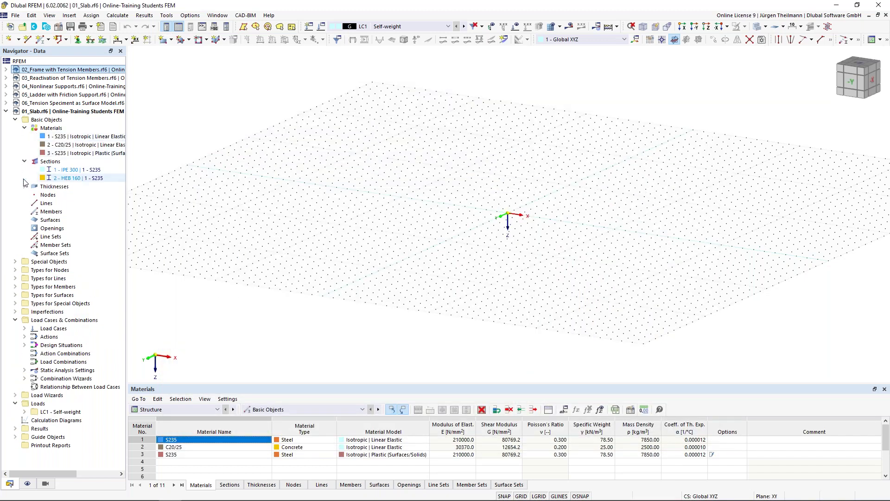
left_click(24, 187)
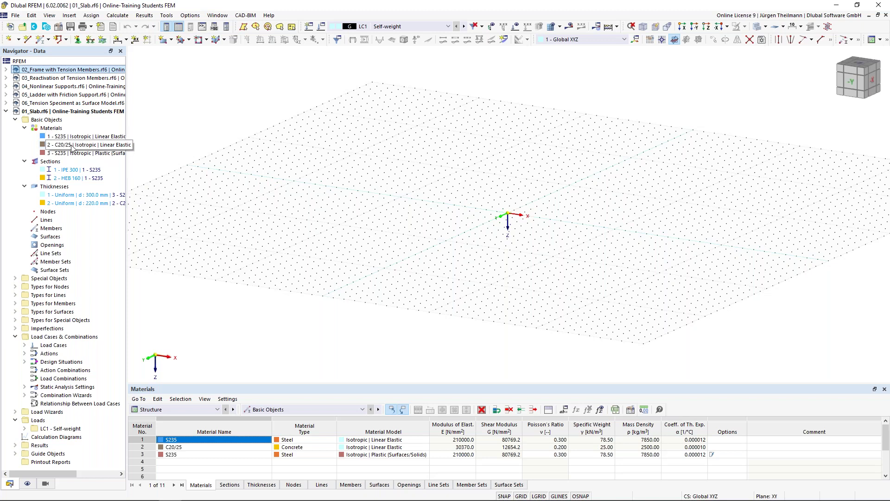
right_click(49, 131)
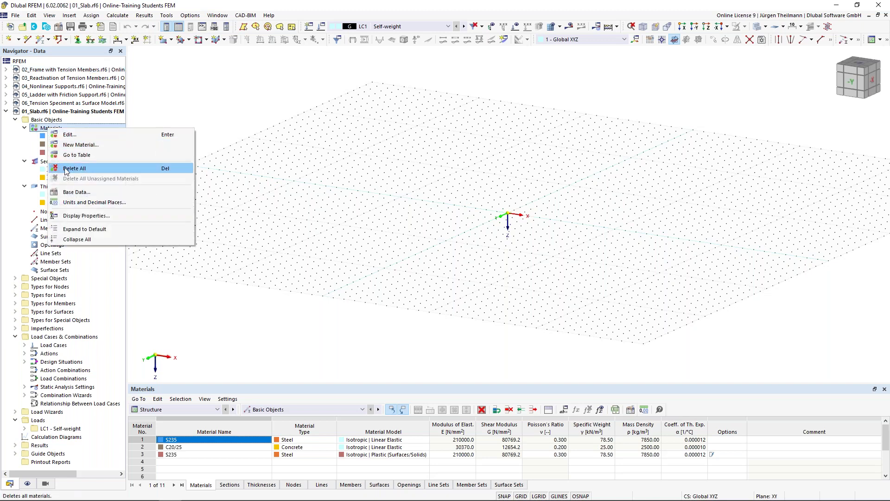
left_click(67, 168)
left_click(483, 294)
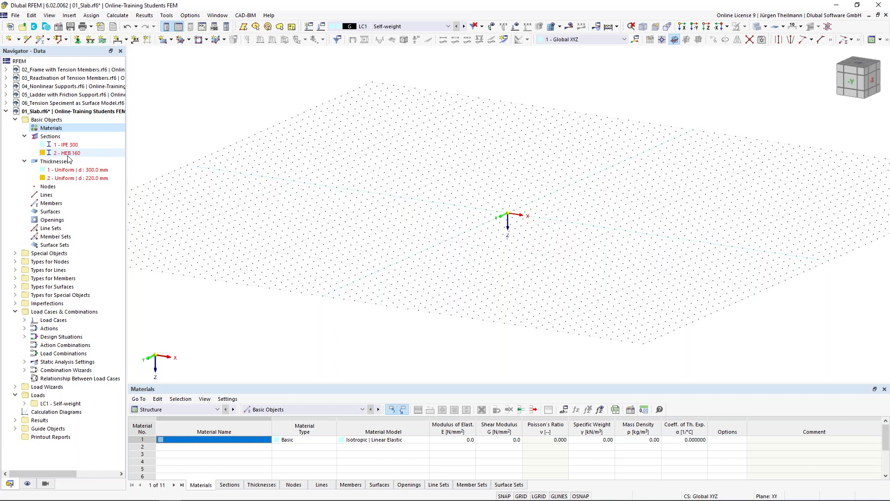
Delete all preset sections and all preset thicknesses from the 01_Slab model
right_click(53, 141)
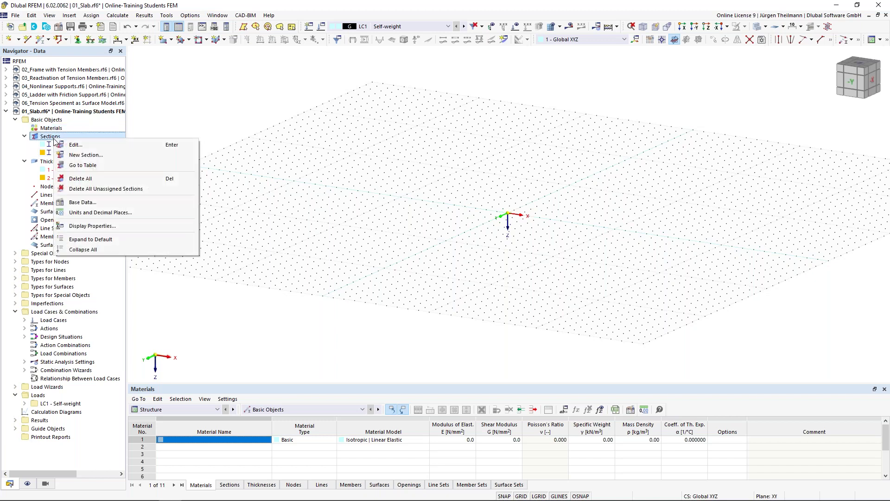
left_click(81, 178)
left_click(483, 295)
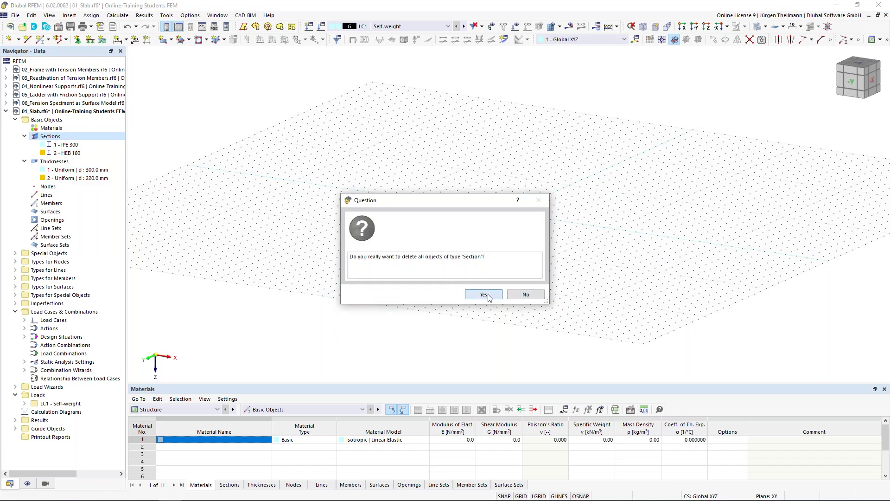
right_click(68, 147)
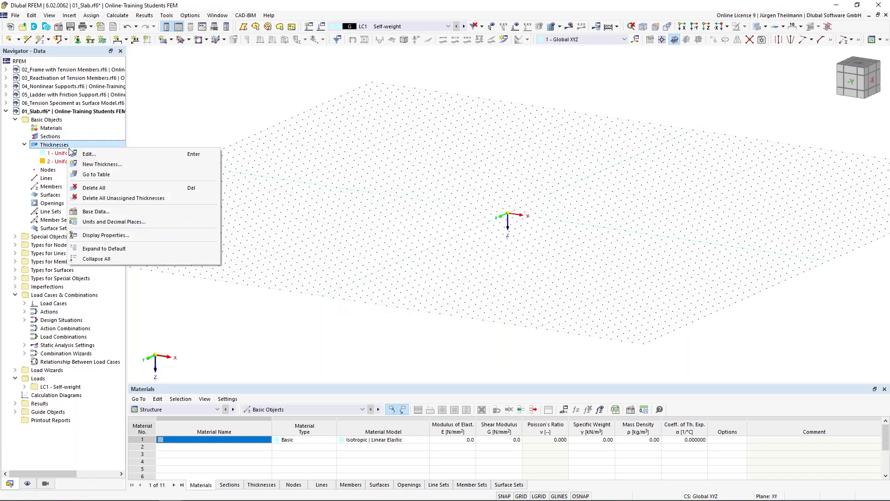
left_click(90, 188)
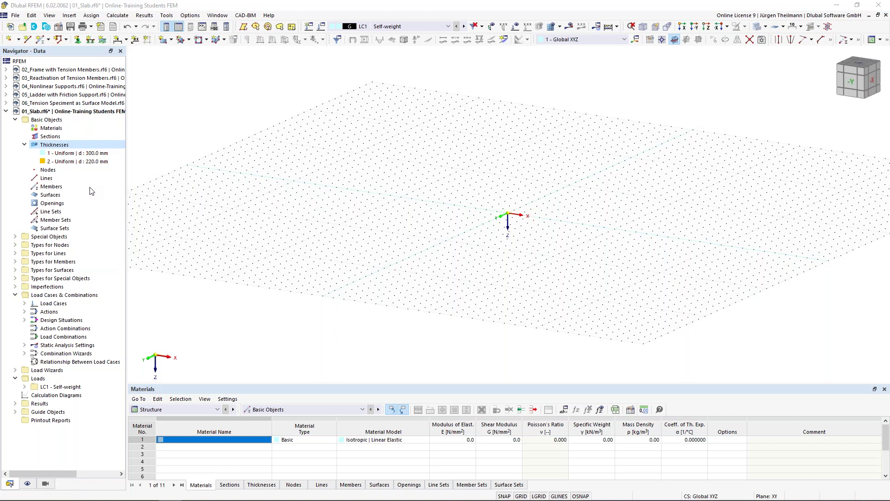
left_click(484, 295)
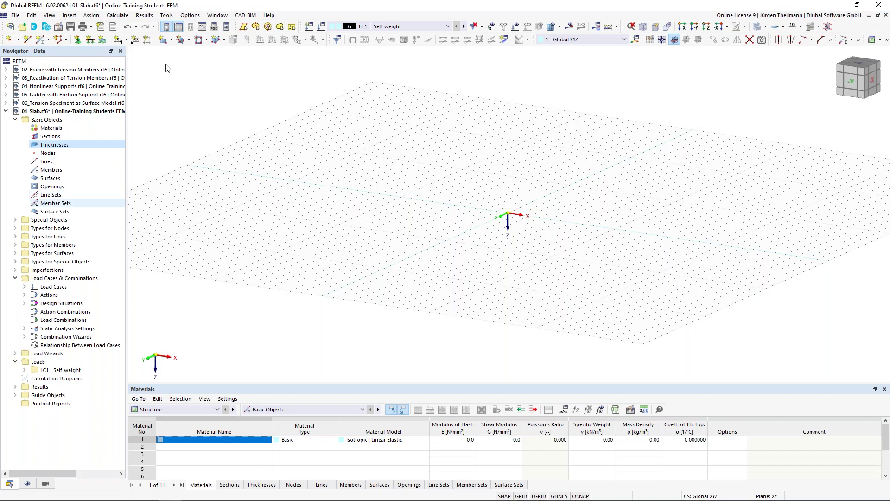
Start a new rectangular surface with the Standard stiffness type
left_click(163, 40)
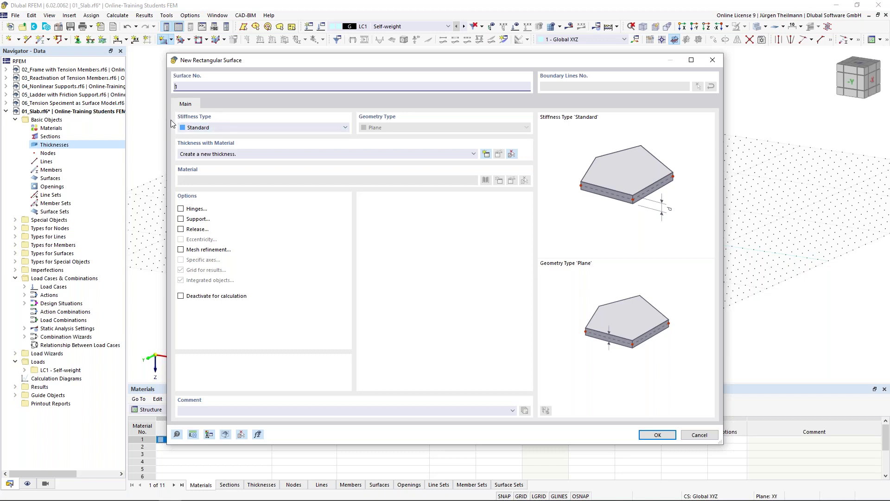
left_click(242, 129)
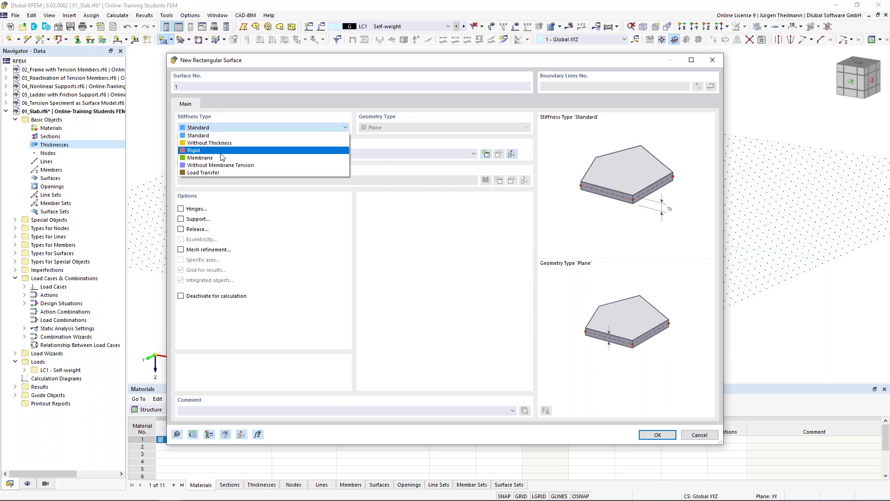
left_click(223, 130)
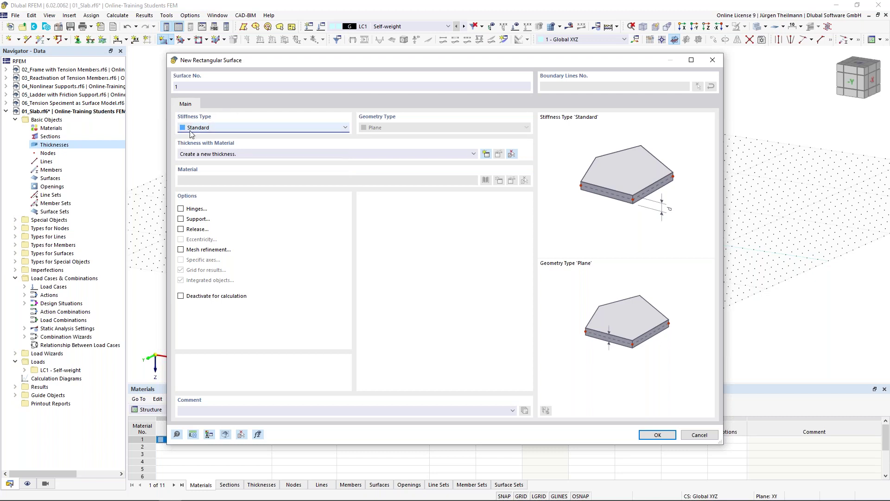
Create a new thickness of type Uniform for the surface and set d to 300 mm
left_click(487, 155)
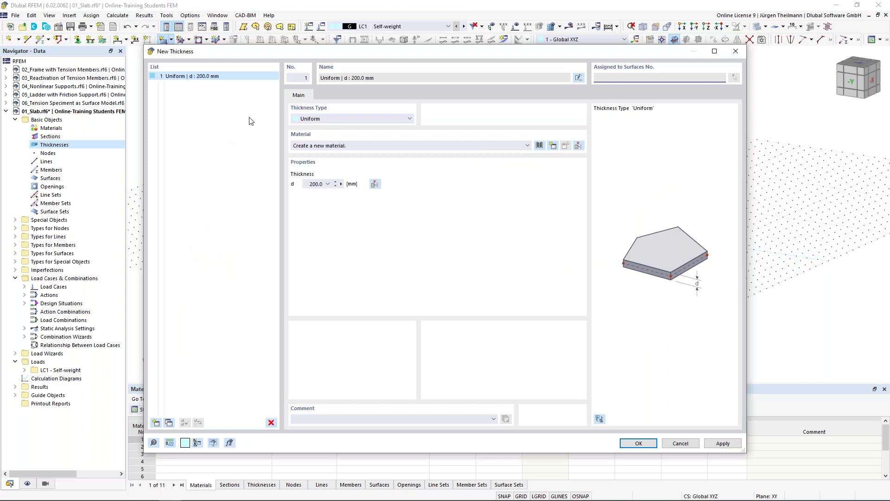
left_click(410, 119)
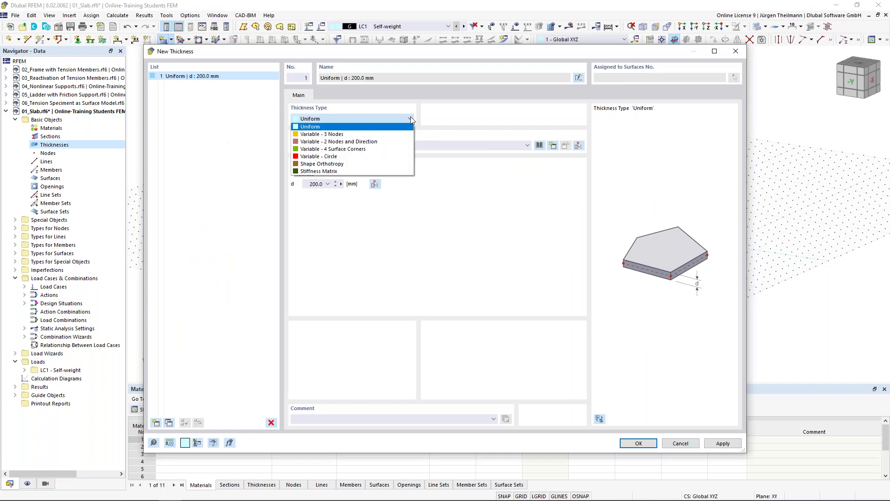
left_click(301, 127)
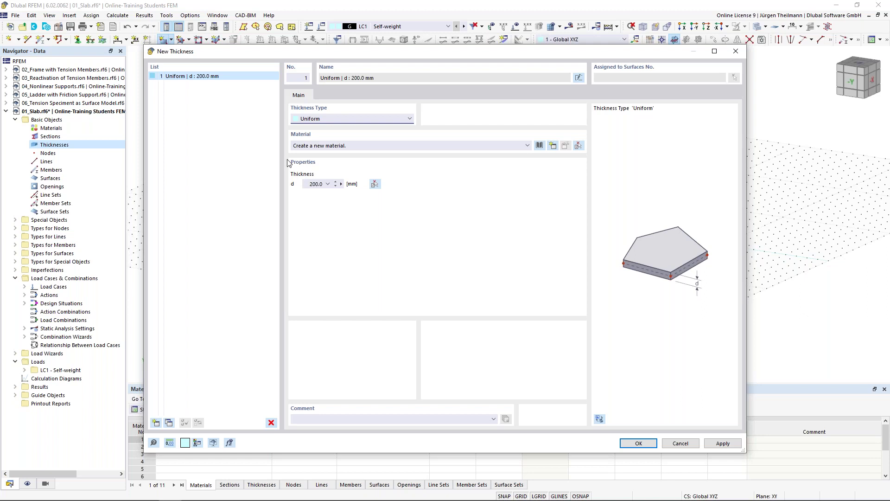
left_click(309, 184)
type("300")
key("Tab")
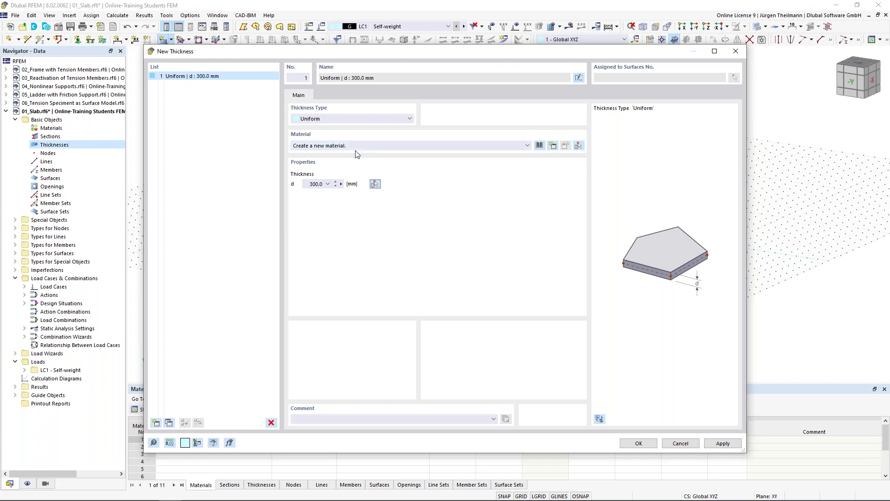
Assign European Union concrete C30/37 from the material library to the 300 mm thickness and confirm the thickness
left_click(539, 146)
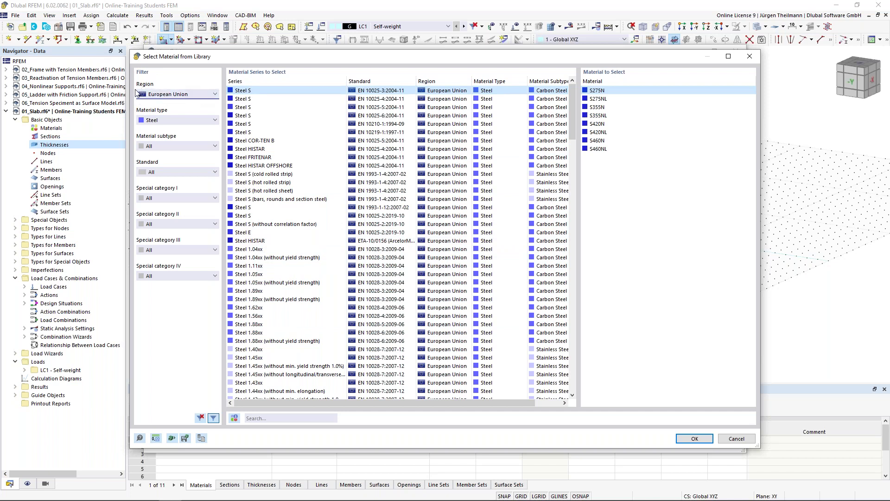
left_click(204, 96)
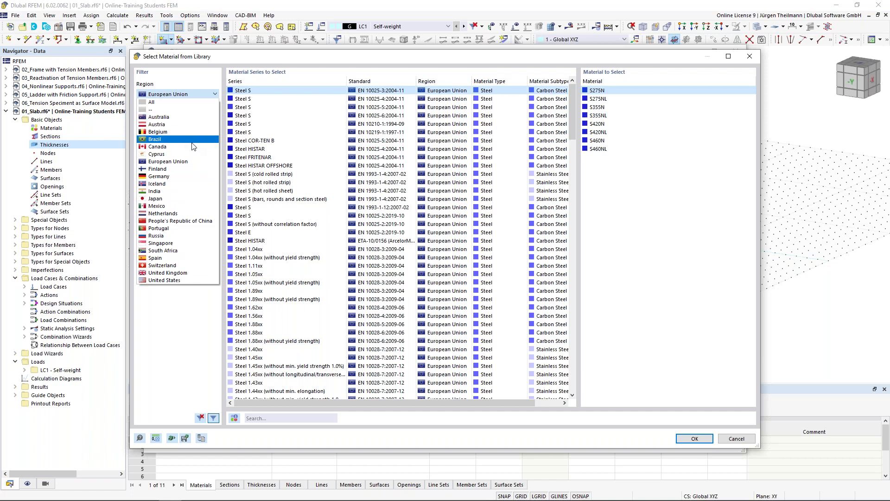
left_click(186, 161)
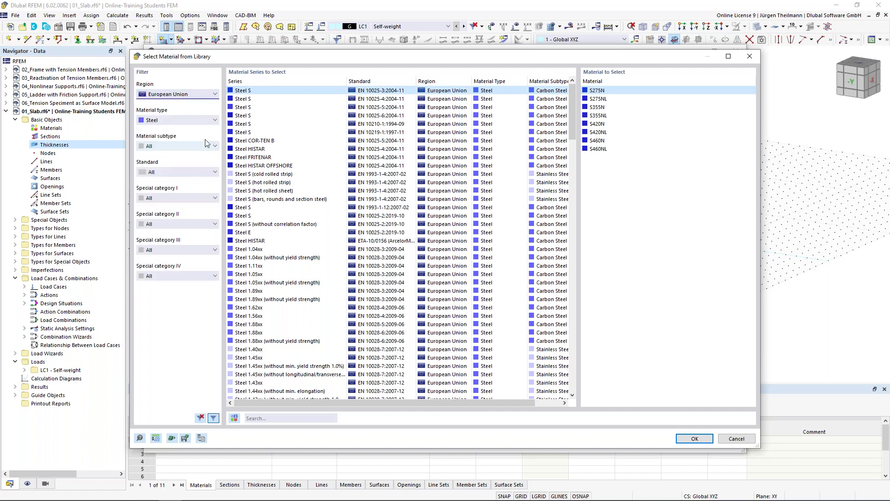
left_click(179, 121)
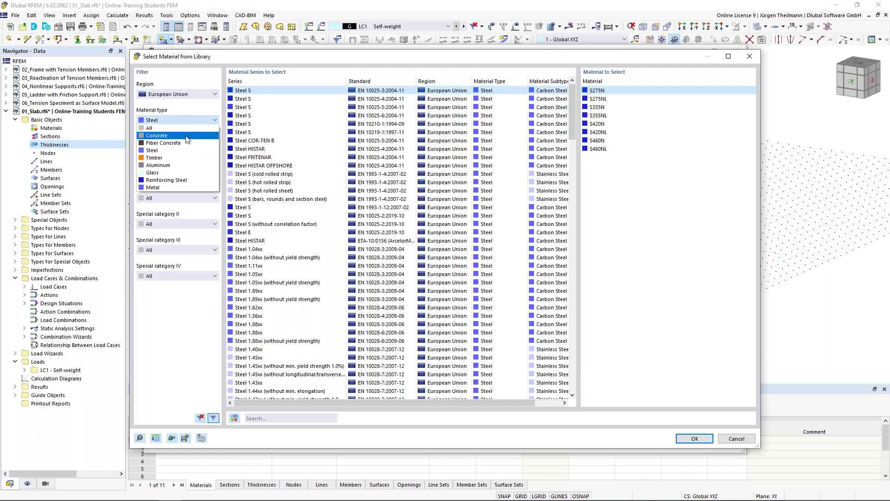
left_click(185, 135)
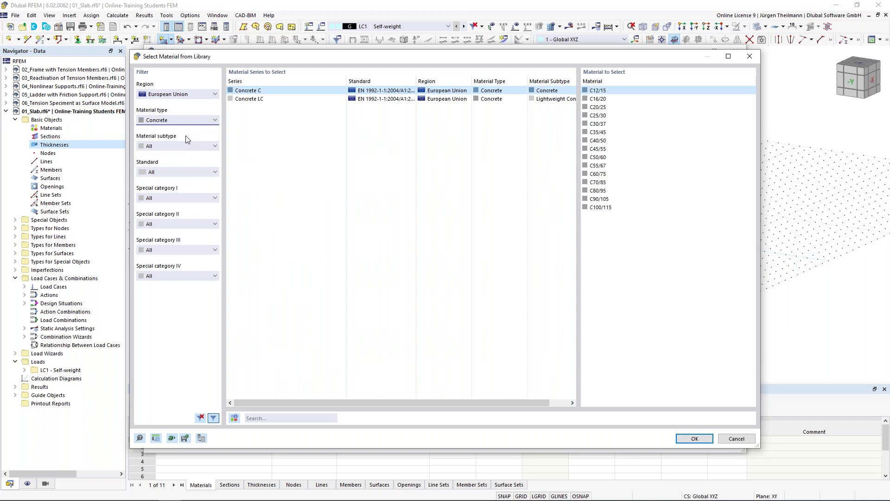
left_click(585, 124)
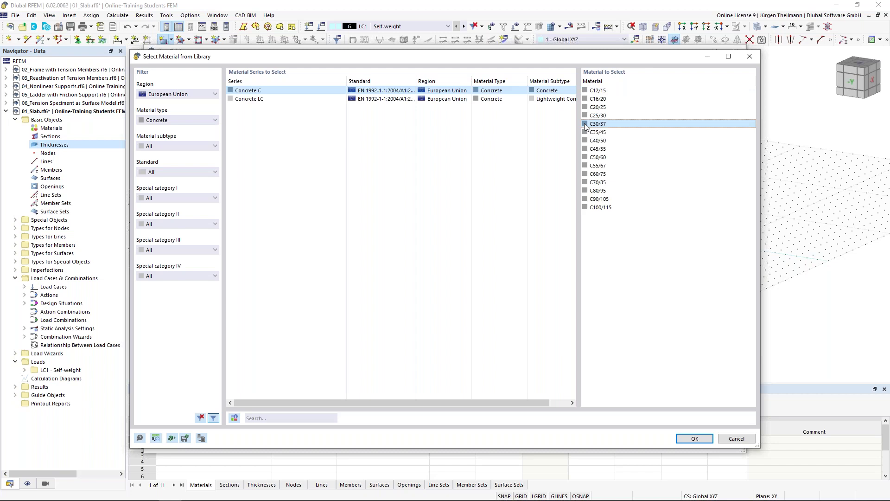
left_click(693, 439)
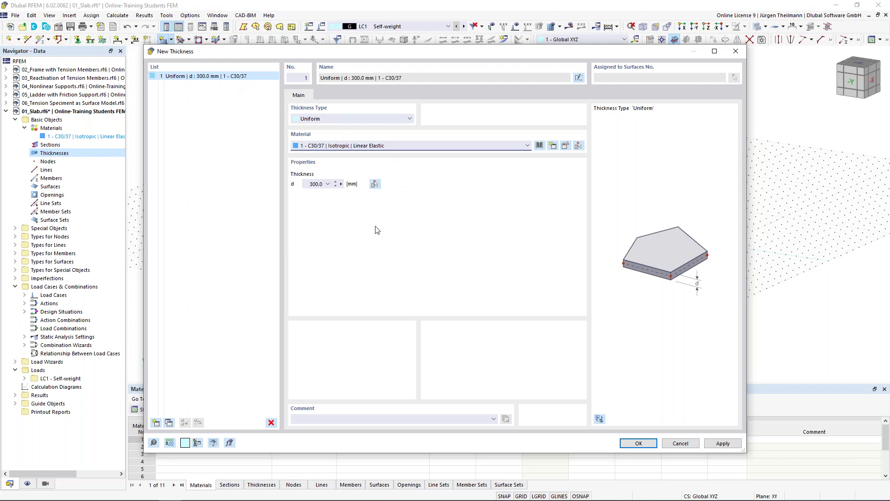
left_click(639, 444)
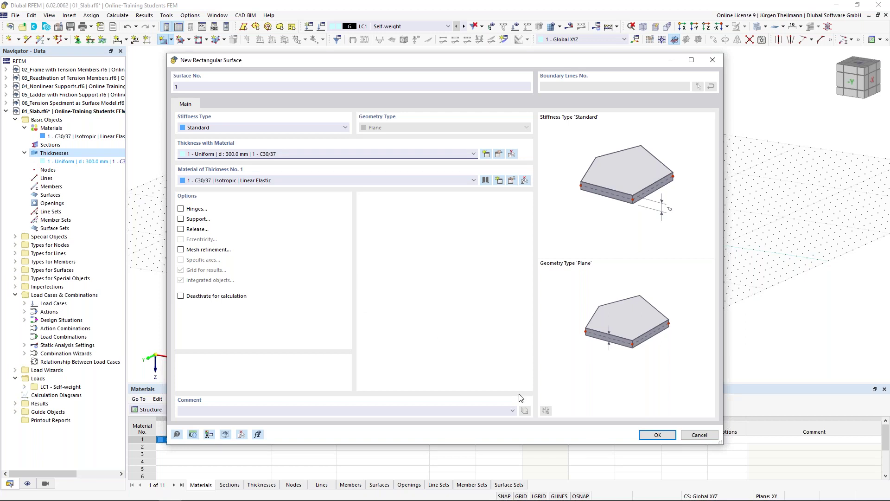
Confirm the surface settings and place the rectangle in plan view from the origin to X 10000 mm, Y 5000 mm
left_click(644, 438)
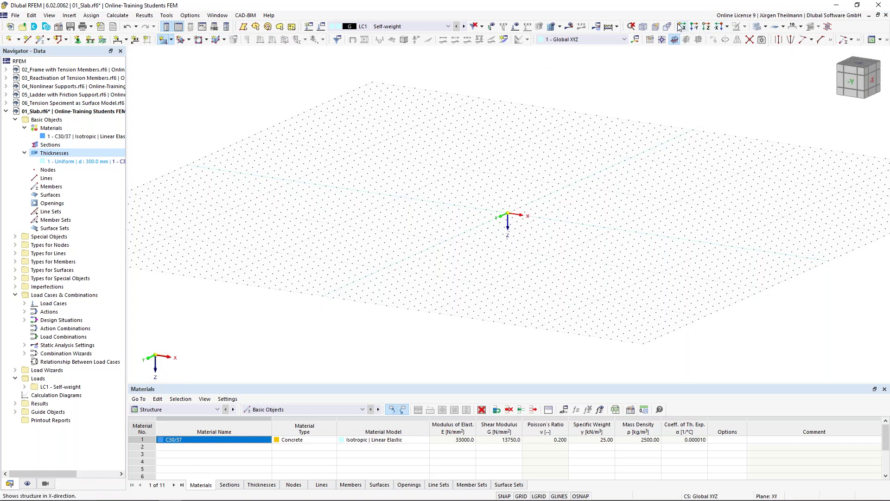
left_click(706, 28)
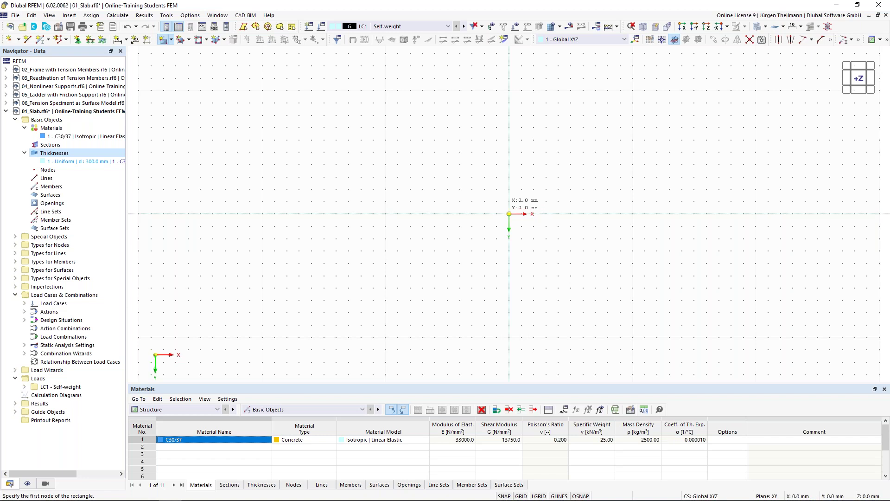
left_click(509, 214)
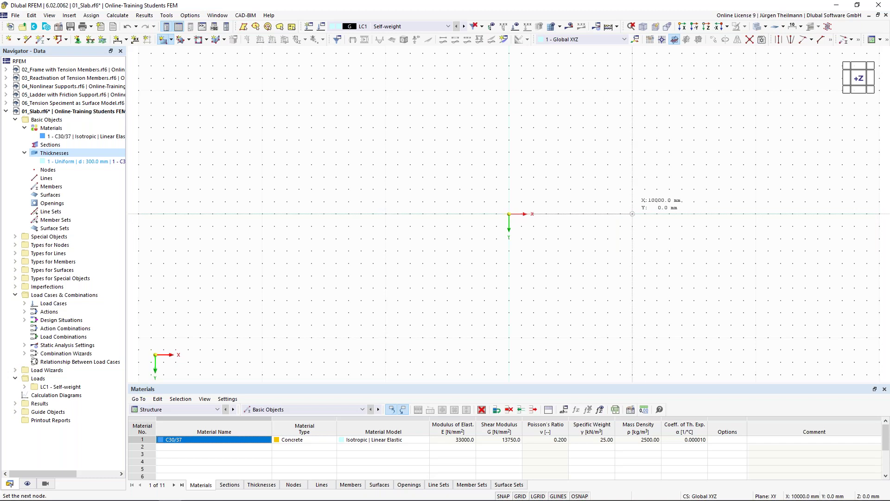
left_click(632, 275)
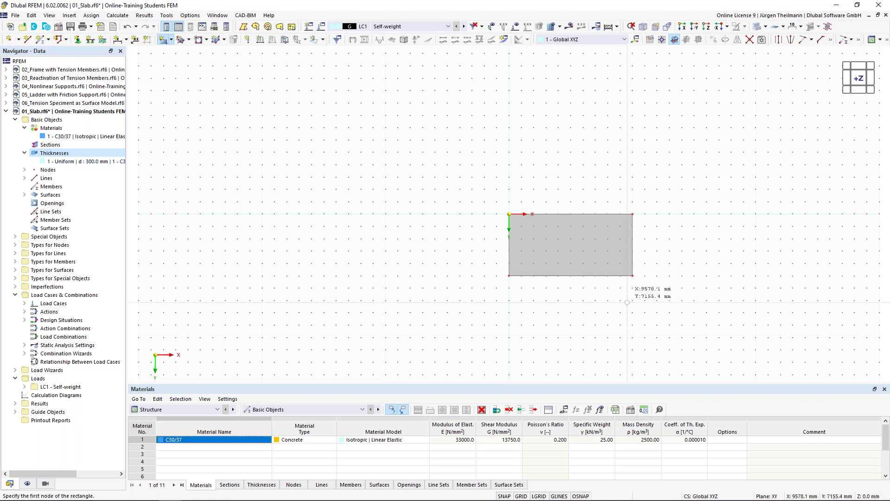
middle_click_drag(627, 301, 591, 306)
scroll(590, 306, "up", 2)
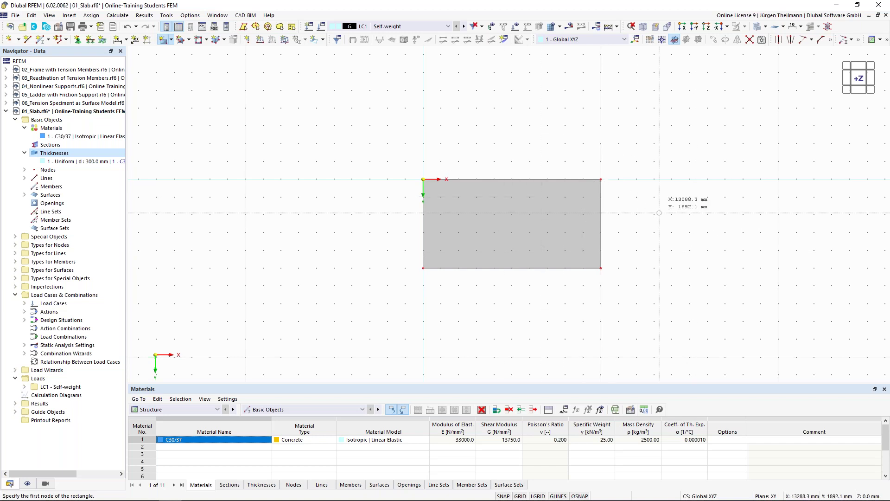
key("Escape")
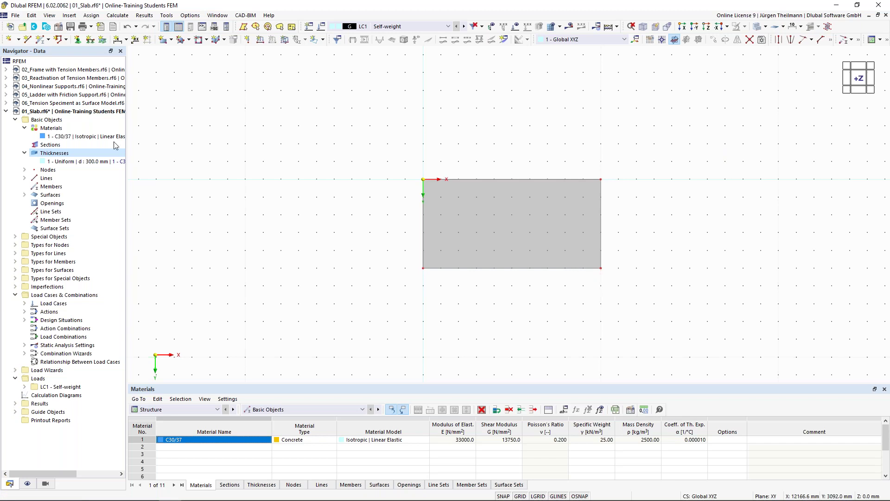
Make the C30/37 material user-defined and set its Poisson's ratio to 0
double_click(43, 137)
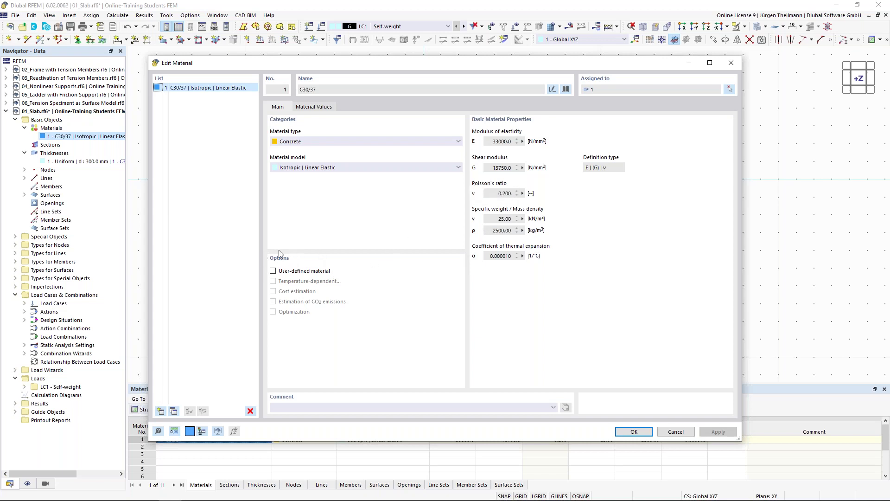
left_click(273, 271)
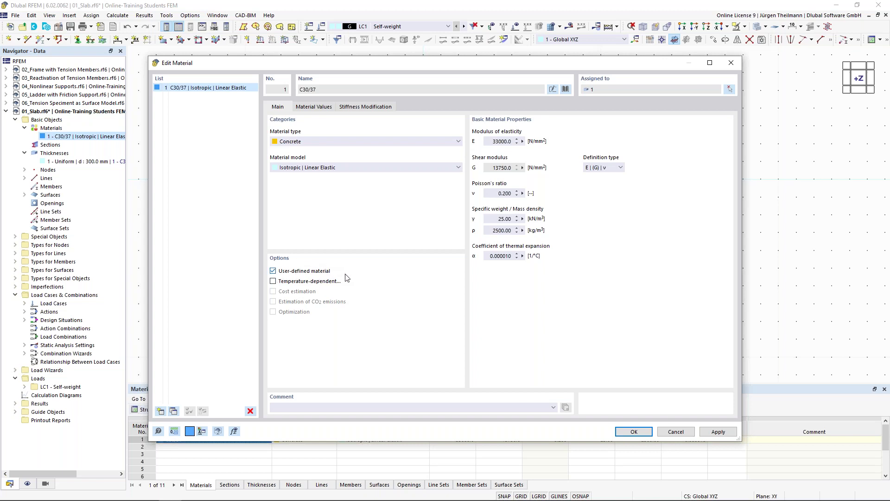
left_click(495, 193)
double_click(495, 193)
type("0")
key("Tab")
left_click(634, 433)
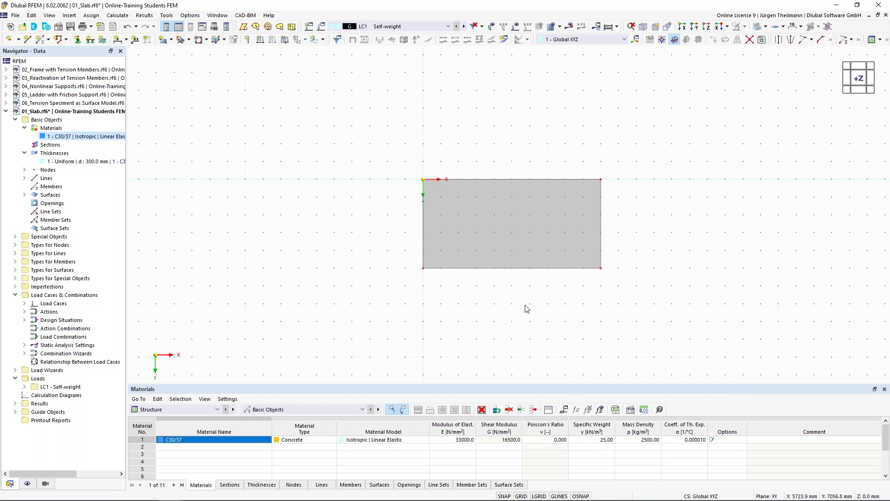
Draw a single line across the middle of the slab from X 5000, Y 5000 mm to X 5000, Y 0 mm
left_click(514, 268)
key("Escape")
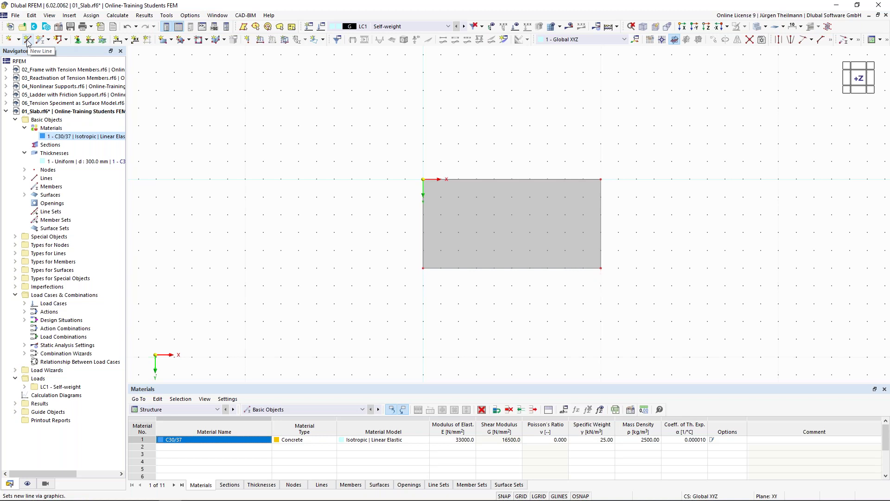
left_click(27, 43)
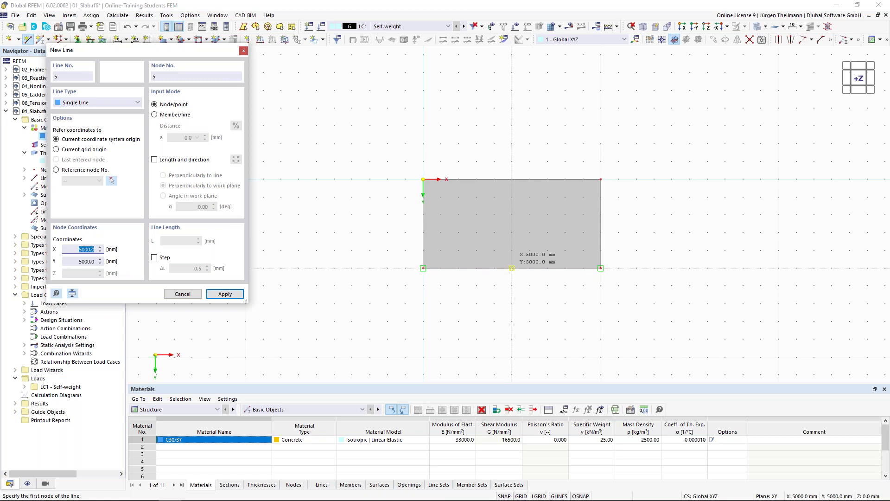
left_click(512, 268)
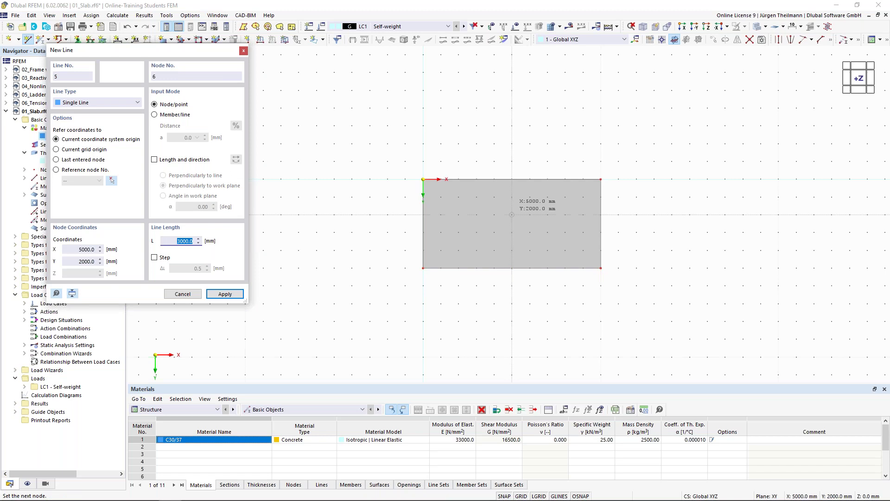
left_click(512, 179)
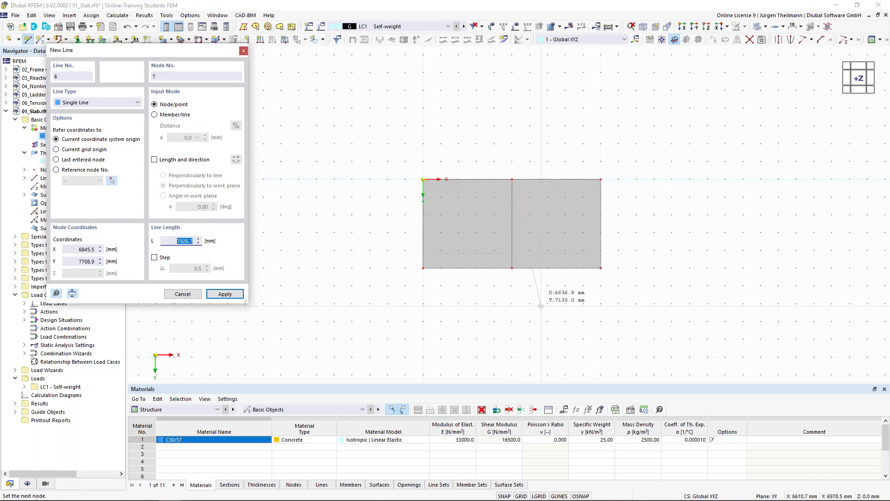
key("Escape")
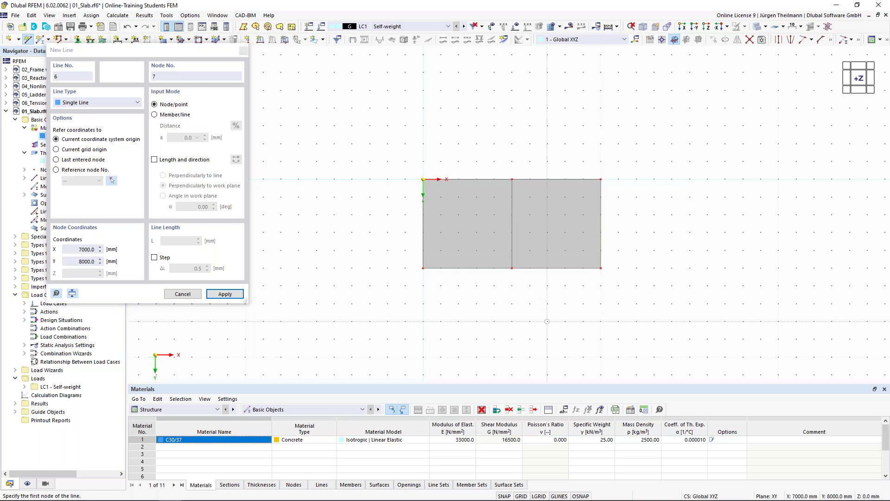
key("Escape")
Check the dividing line's end node on the slab edge in an isometric view and undo the line
scroll(548, 321, "up", 1)
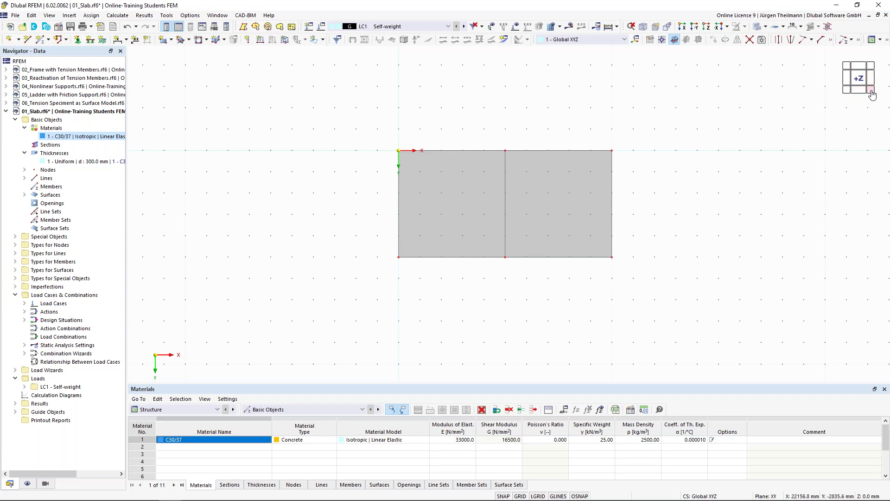
left_click(871, 90)
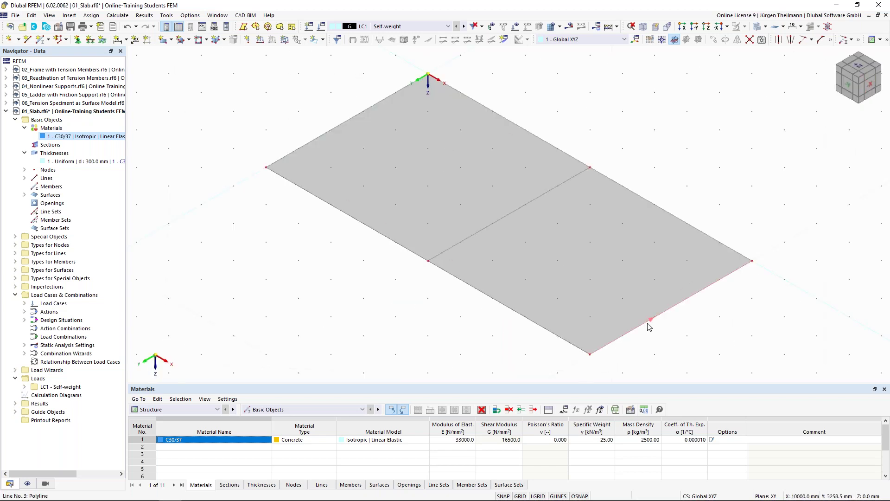
scroll(647, 323, "down", 3)
middle_click_drag(680, 342, 603, 288)
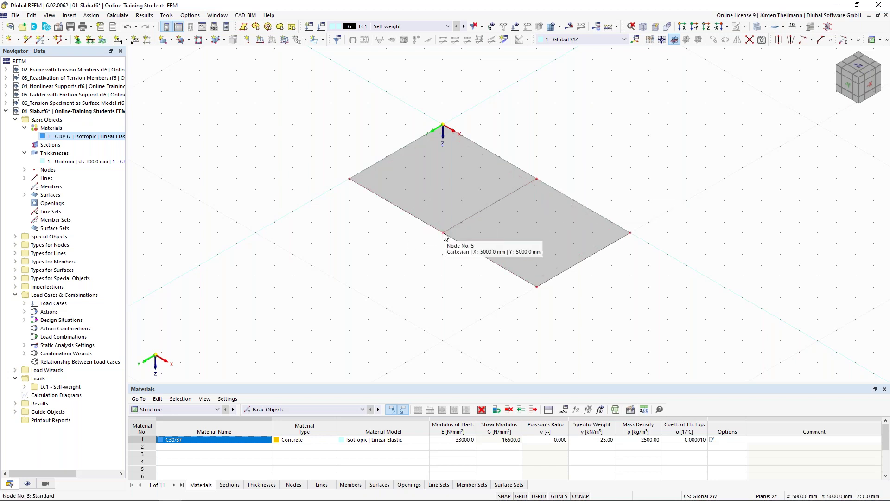
scroll(443, 240, "up", 4)
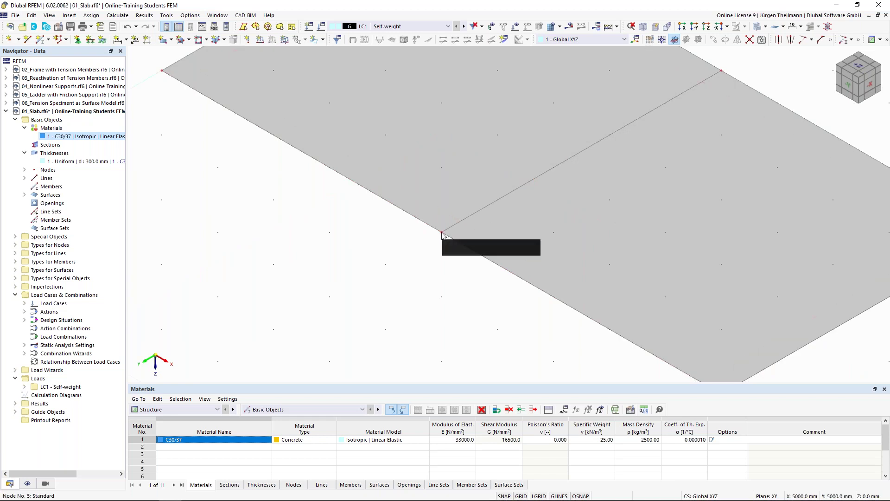
scroll(441, 235, "down", 1)
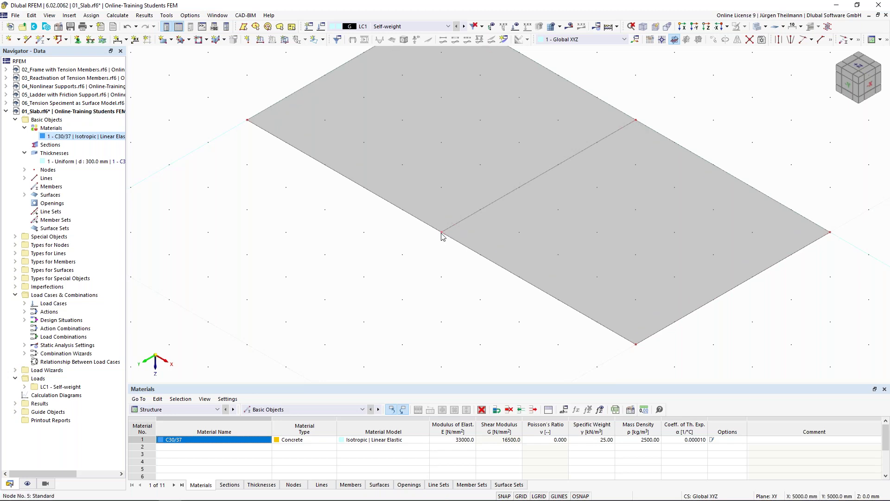
left_click(127, 28)
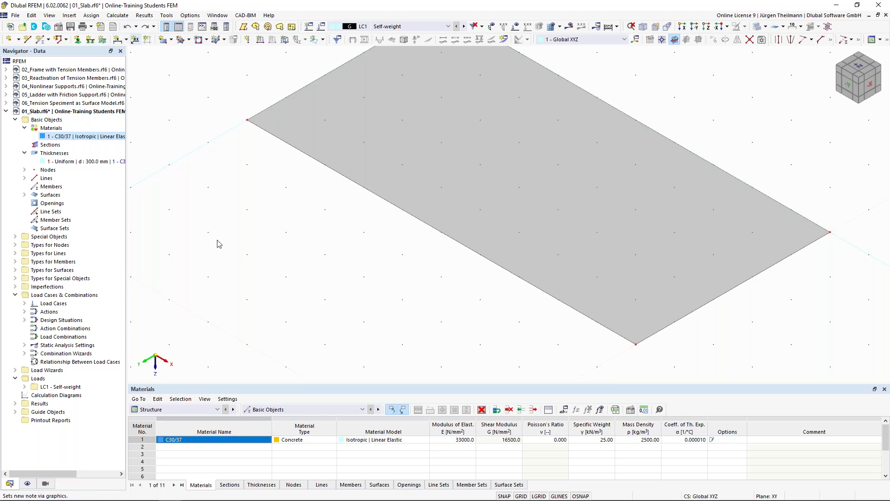
Enable automatic connection of lines and members and check that the option is active
right_click(237, 216)
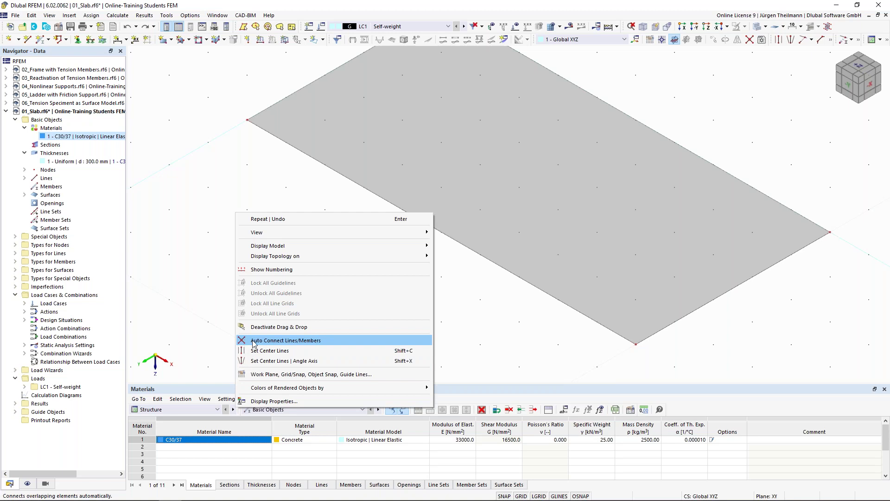
left_click(328, 341)
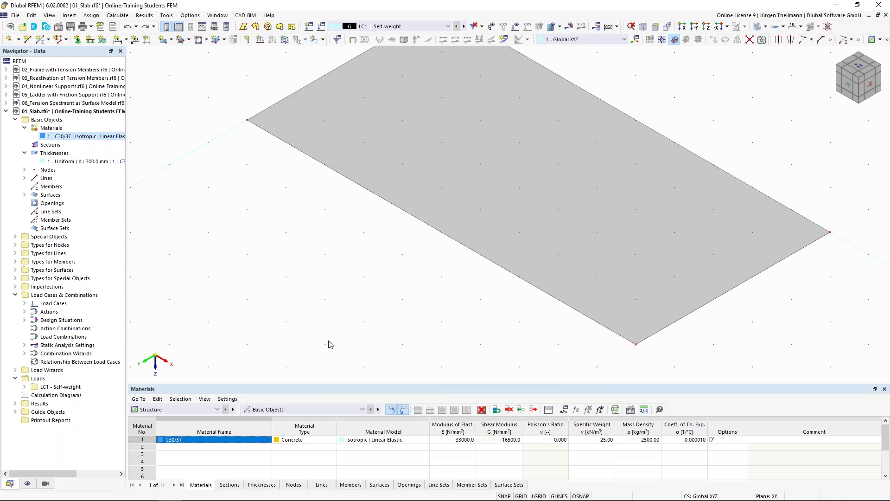
right_click(224, 227)
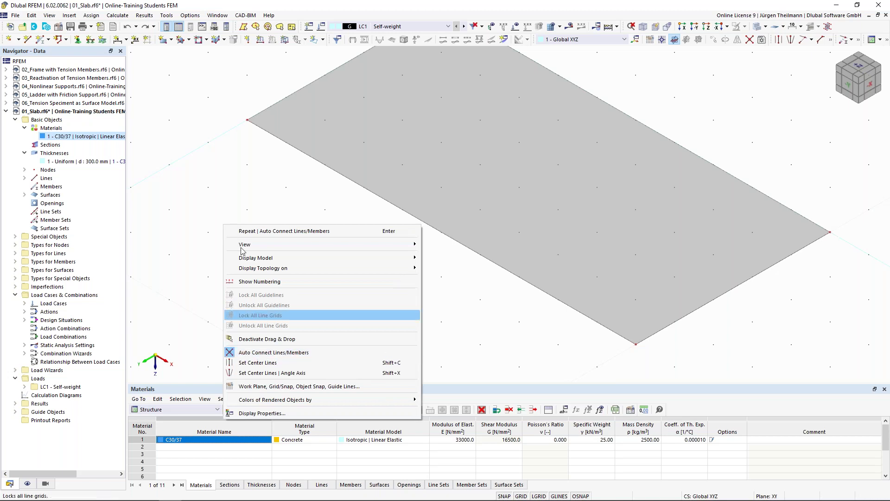
left_click(208, 162)
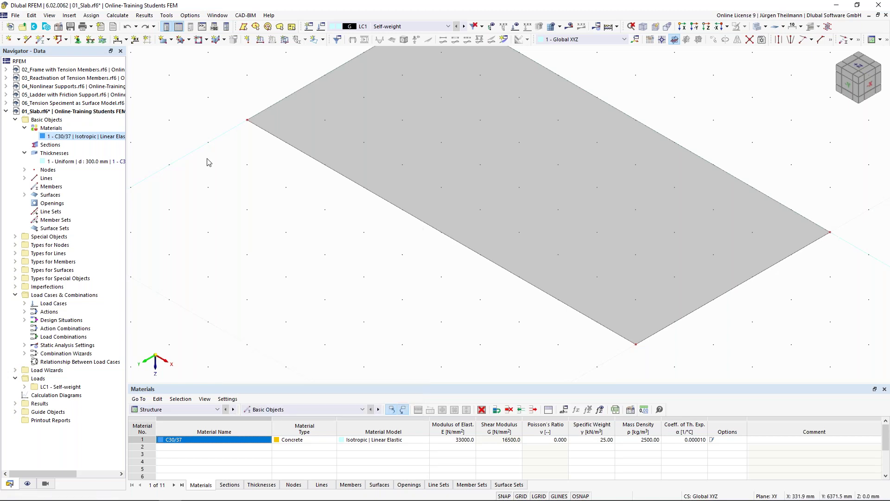
Redraw the single line at X 5000 mm between the midpoints of the slab's two long edges
left_click(28, 40)
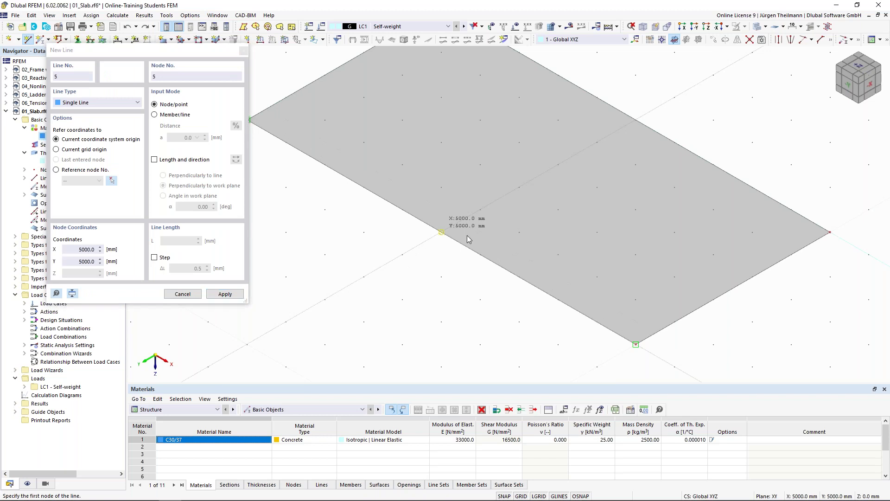
left_click(442, 232)
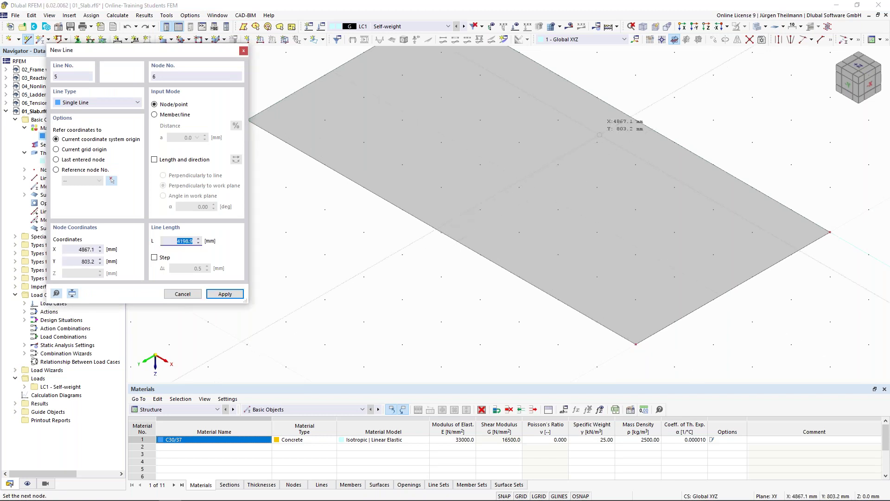
left_click(635, 120)
key("Escape")
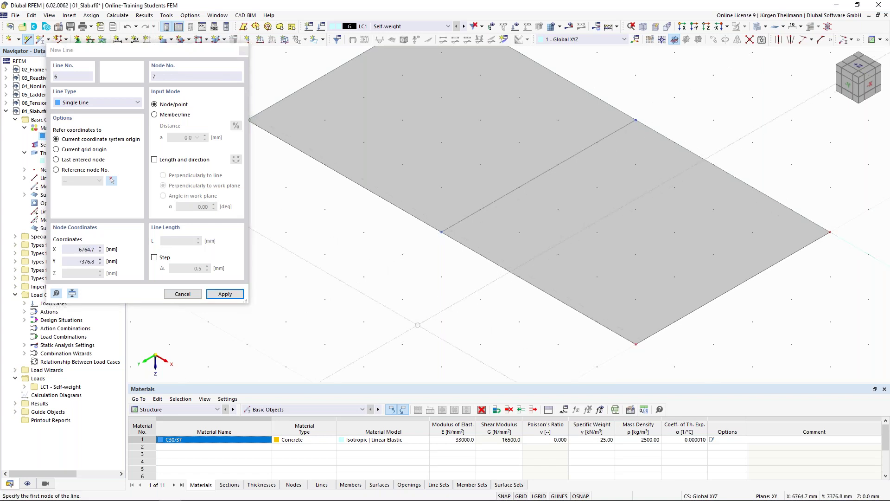
Check the dividing line's end node, trying node type Standard, restoring On Line and reviewing its reference line and distance parameters
key("Escape")
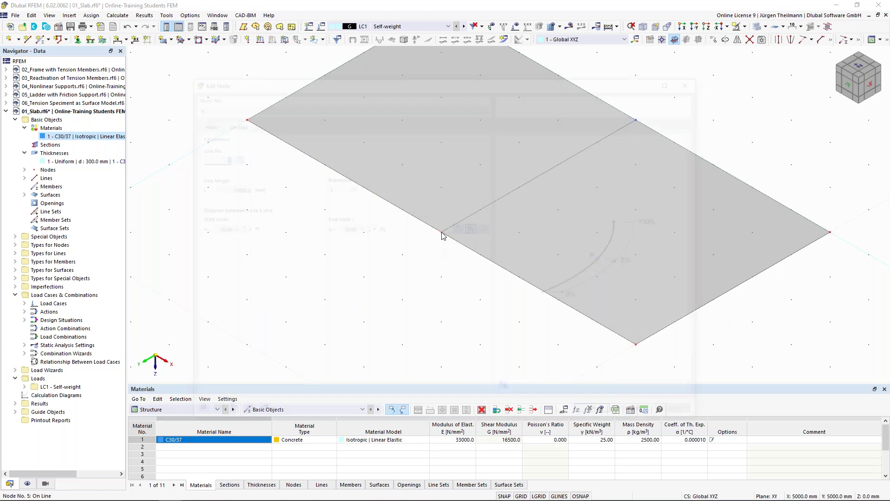
double_click(442, 235)
left_click(201, 123)
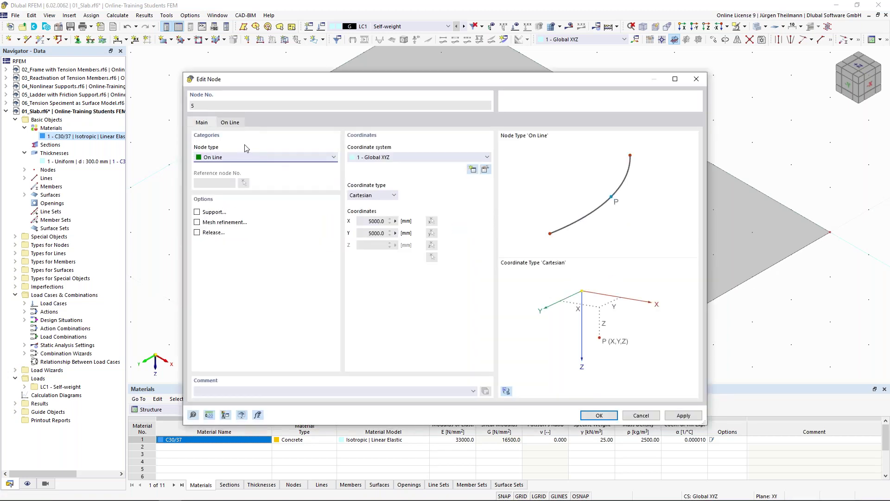
left_click(224, 158)
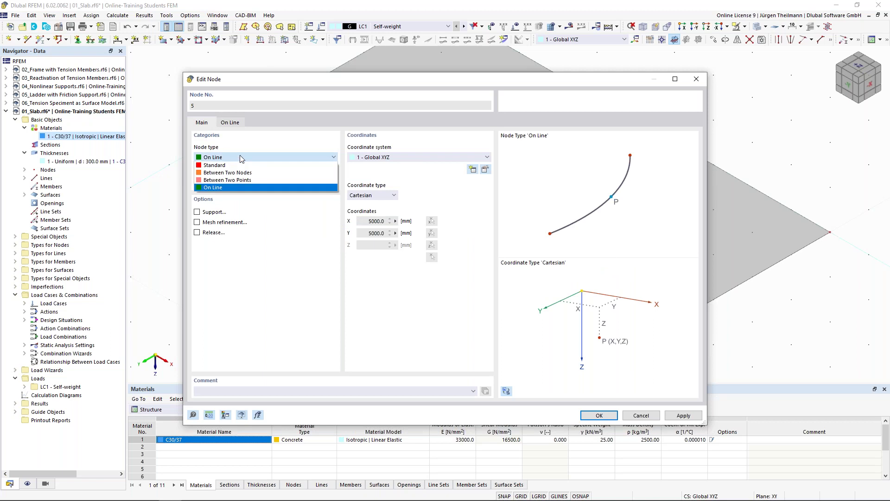
left_click(241, 166)
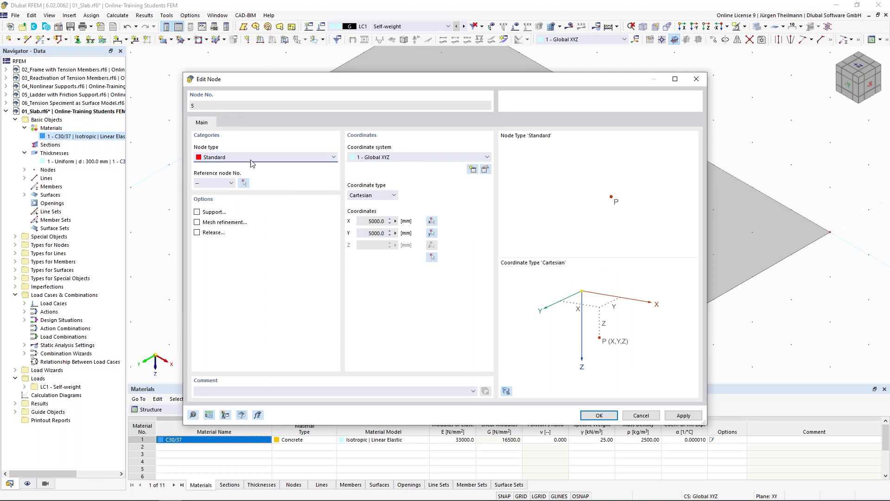
left_click(225, 158)
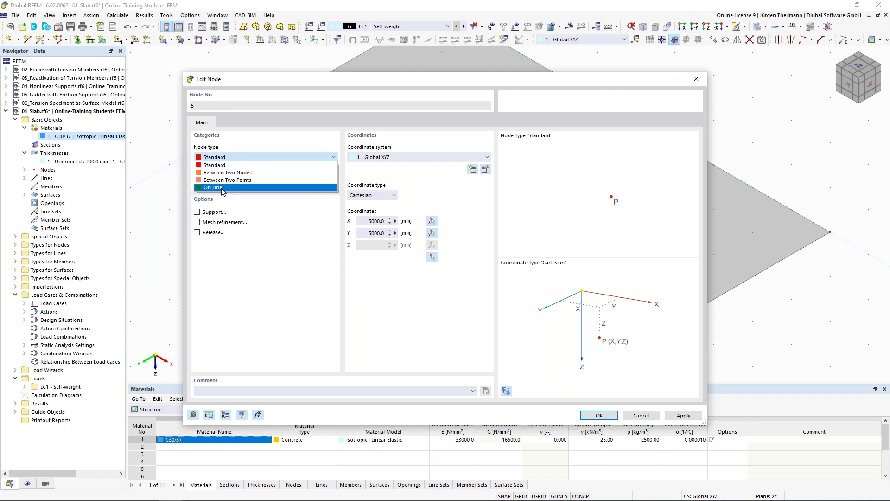
left_click(222, 188)
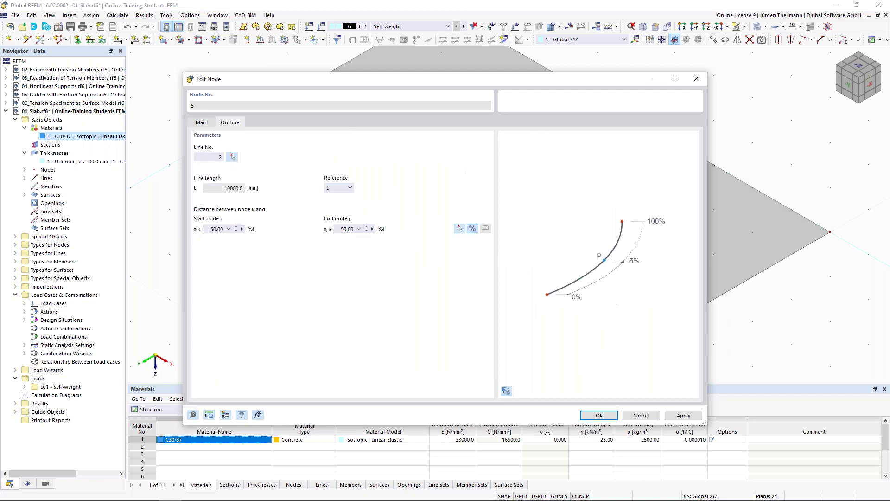
left_click(207, 122)
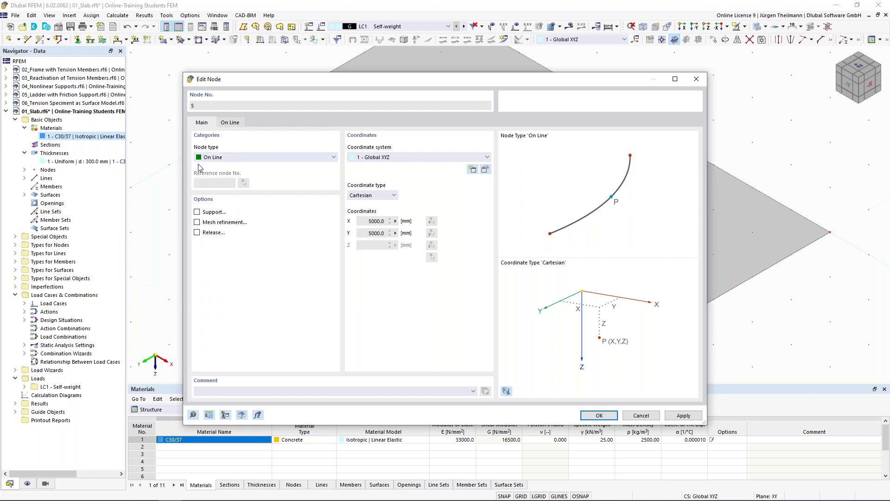
left_click(231, 122)
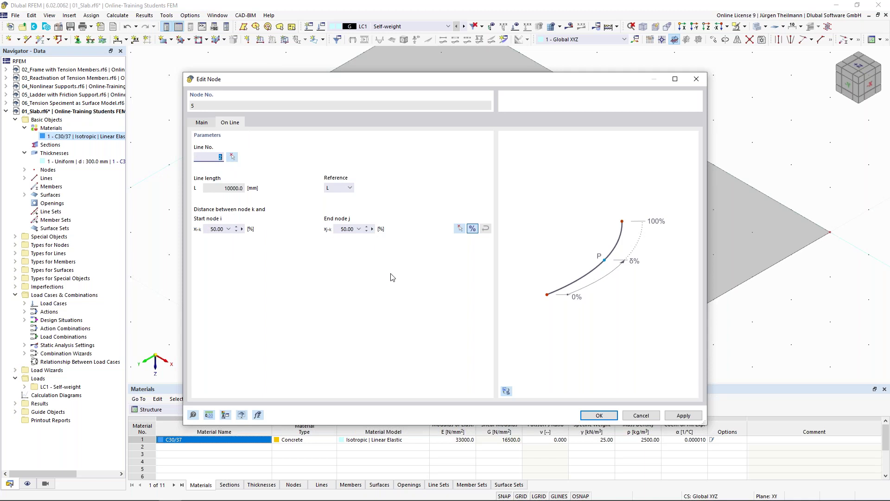
left_click(599, 415)
Try moving only the slab's short edge line at X 10000 mm away from the slab and undo the move
middle_click_drag(352, 200, 378, 207, "ctrl")
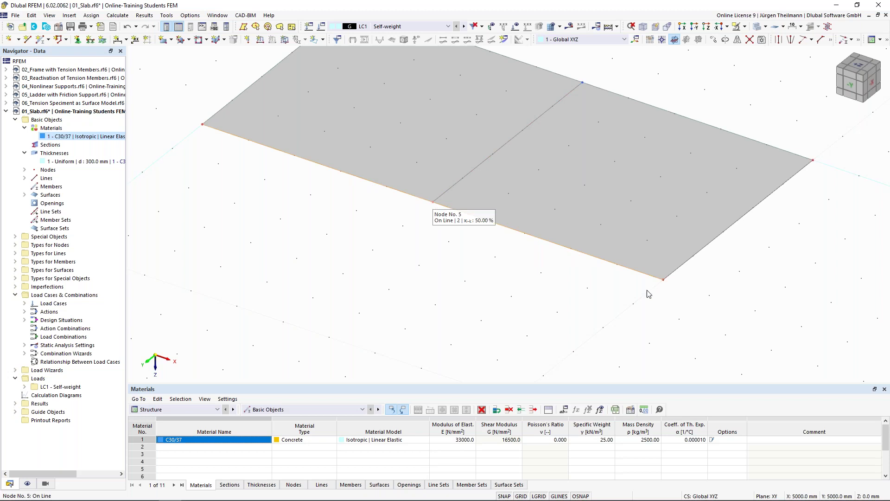
scroll(648, 293, "down", 2)
scroll(419, 245, "down", 1)
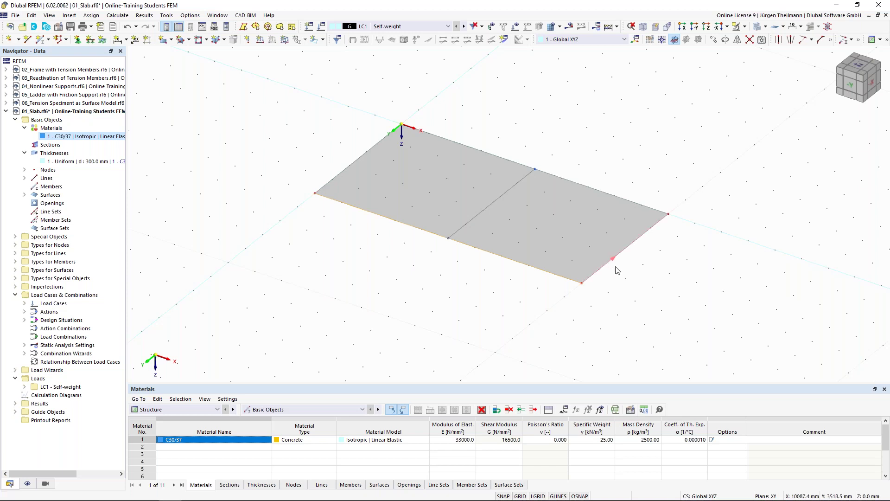
left_click_drag(611, 267, 688, 322)
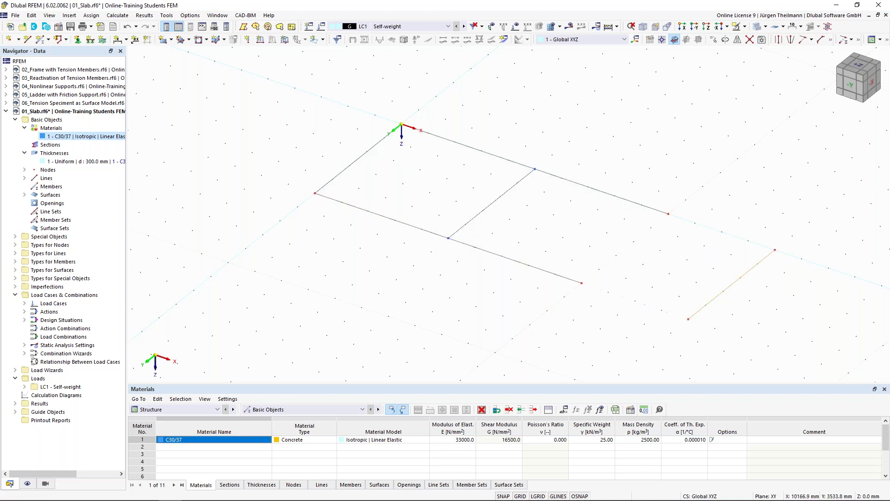
left_click(128, 26)
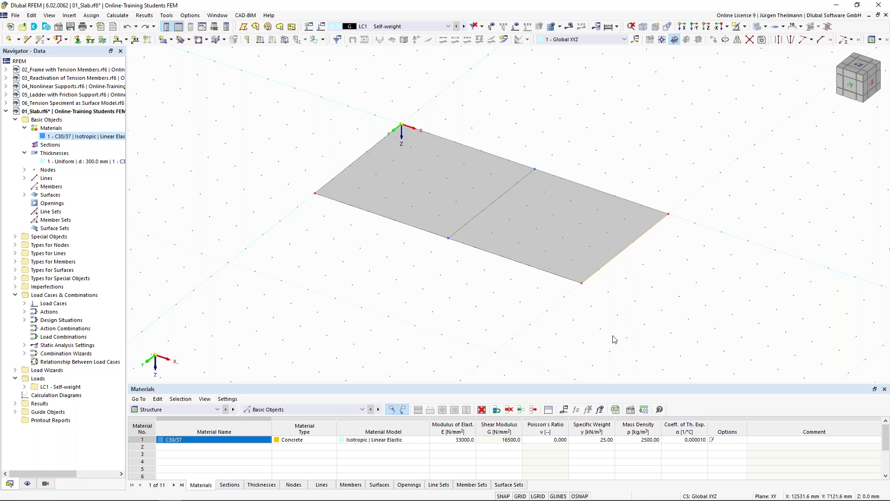
Try moving the short edge at X 10000 mm together with its end nodes by 3000 mm in X, and undo it
middle_click_drag(614, 340, 648, 328, "ctrl")
left_click_drag(601, 140, 690, 308)
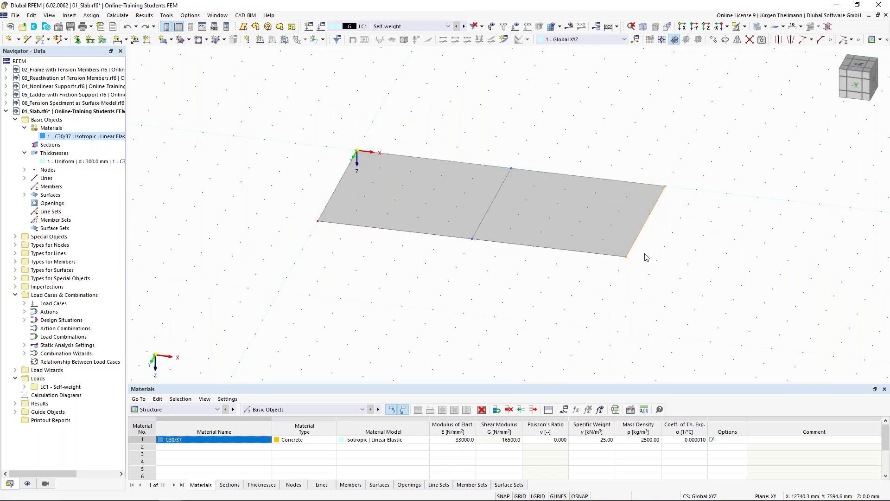
left_click_drag(632, 250, 723, 266)
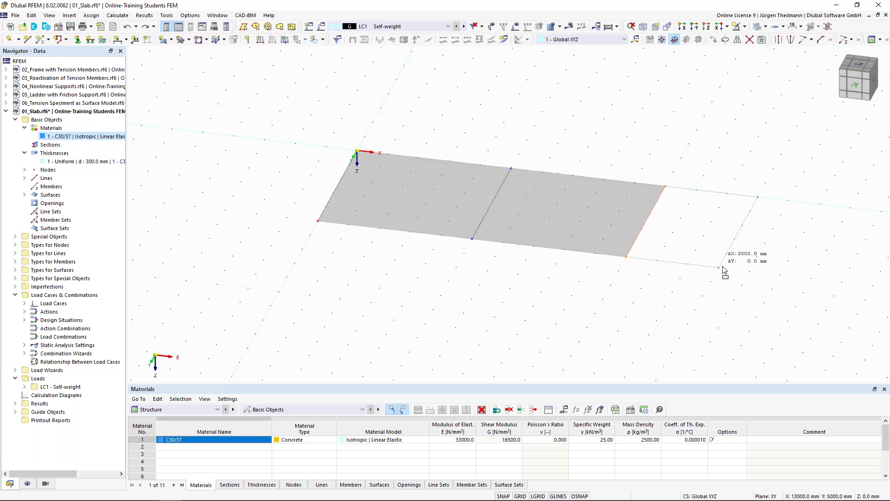
left_click_drag(722, 269, 723, 269)
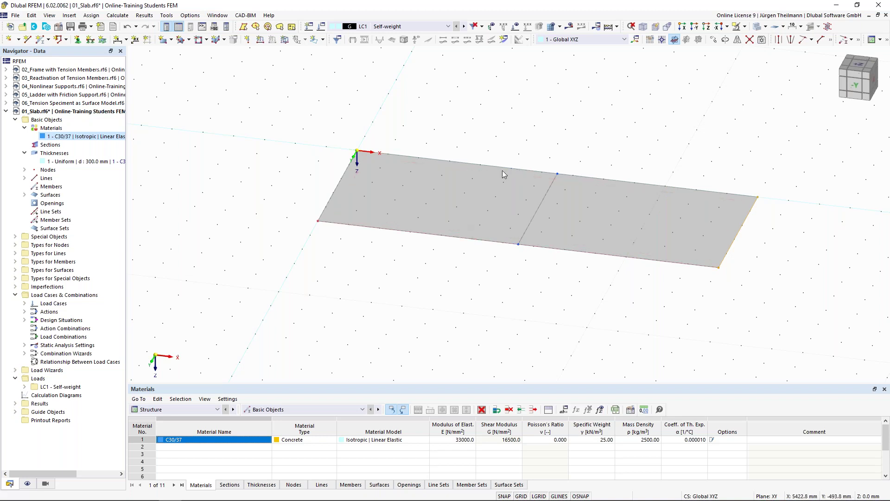
left_click(128, 27)
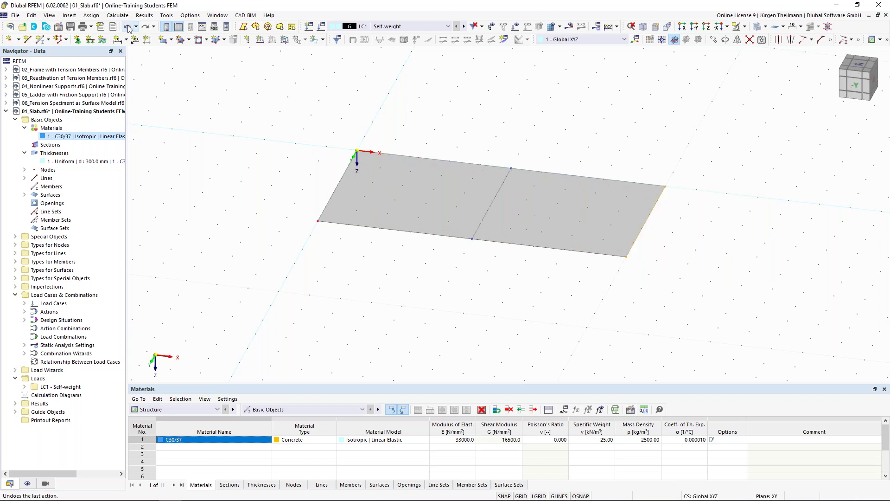
Assign the Hinged line support to lines 1, 3 and 5, the slab's two short edges and the dividing middle line
middle_click_drag(432, 299, 462, 306, "ctrl")
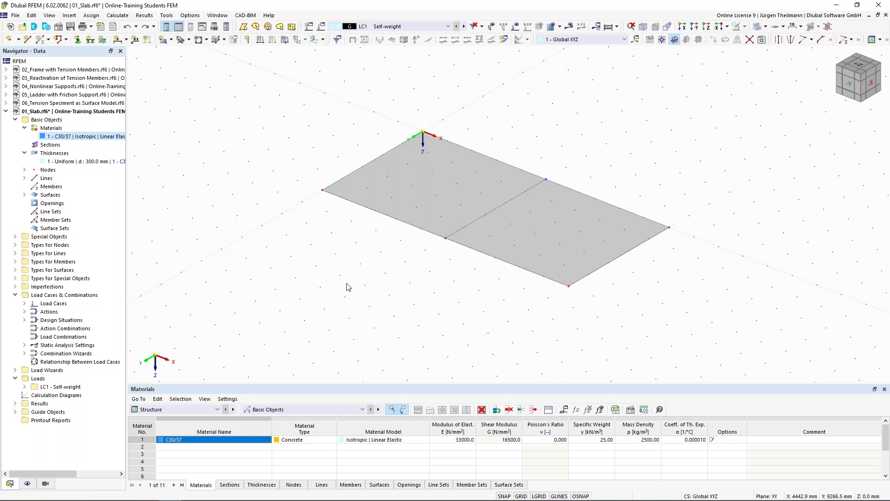
middle_click_drag(431, 303, 502, 304, "ctrl")
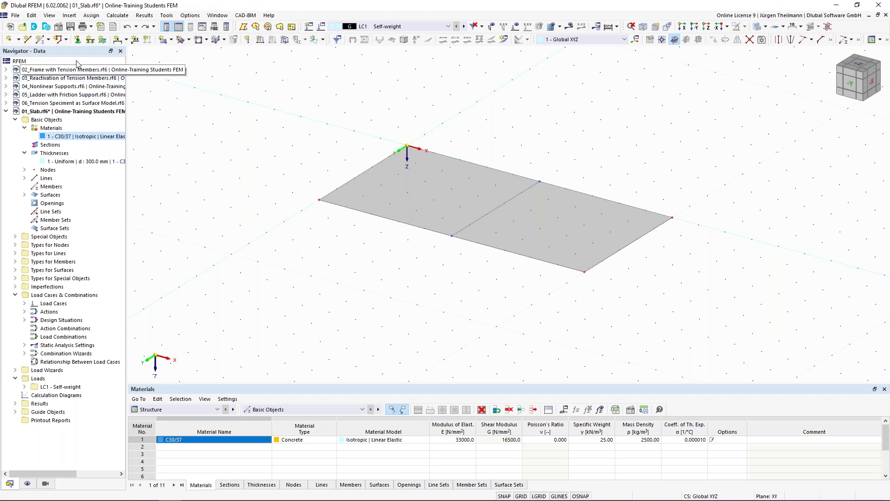
left_click(90, 41)
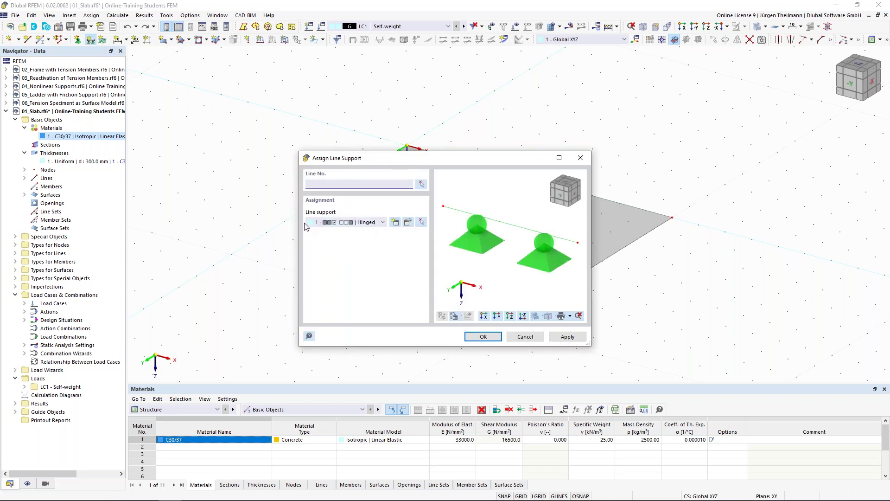
left_click(383, 222)
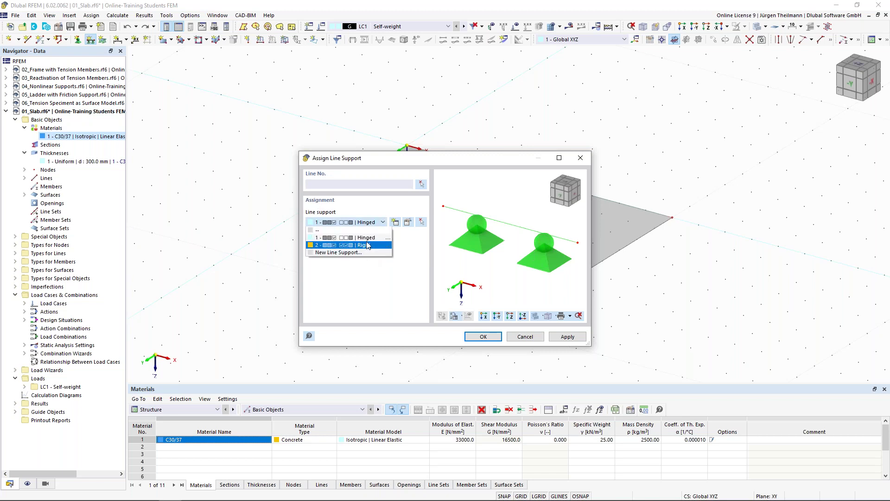
left_click(380, 222)
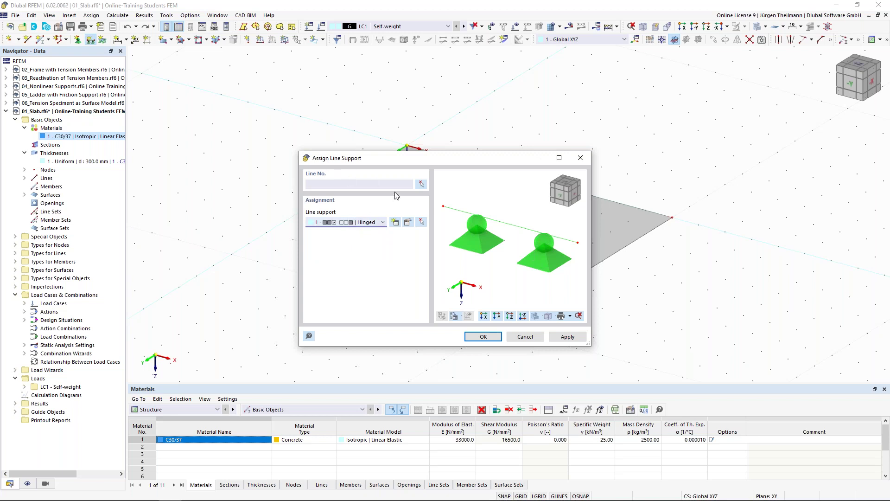
left_click(421, 184)
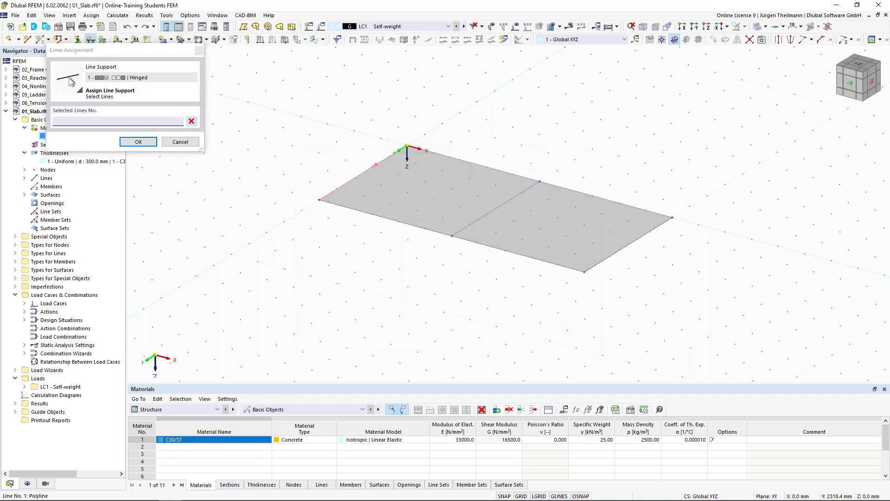
left_click(366, 171)
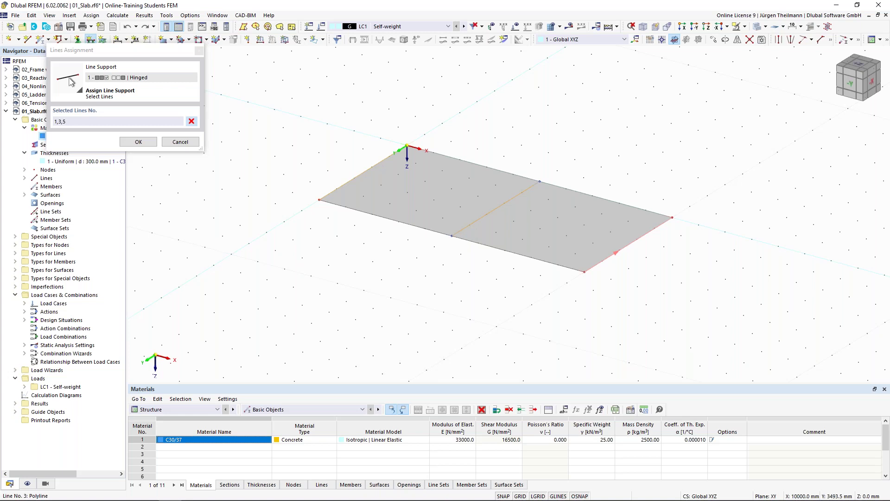
left_click(138, 143)
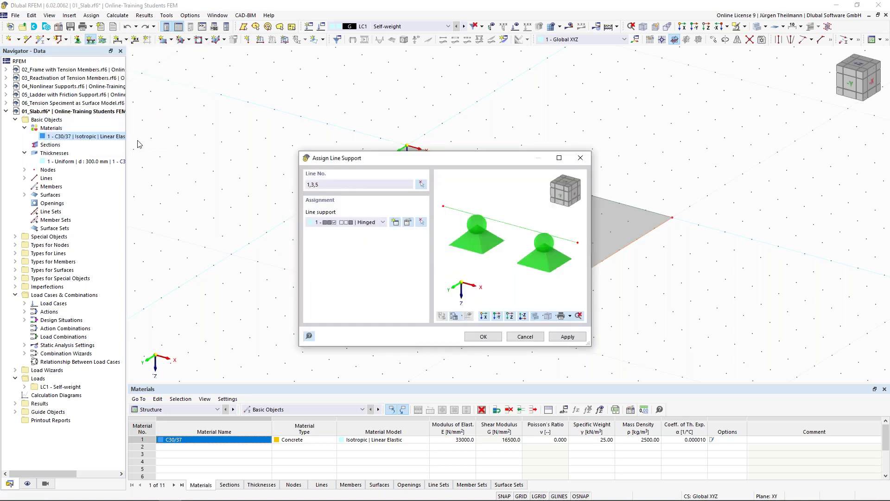
left_click(483, 336)
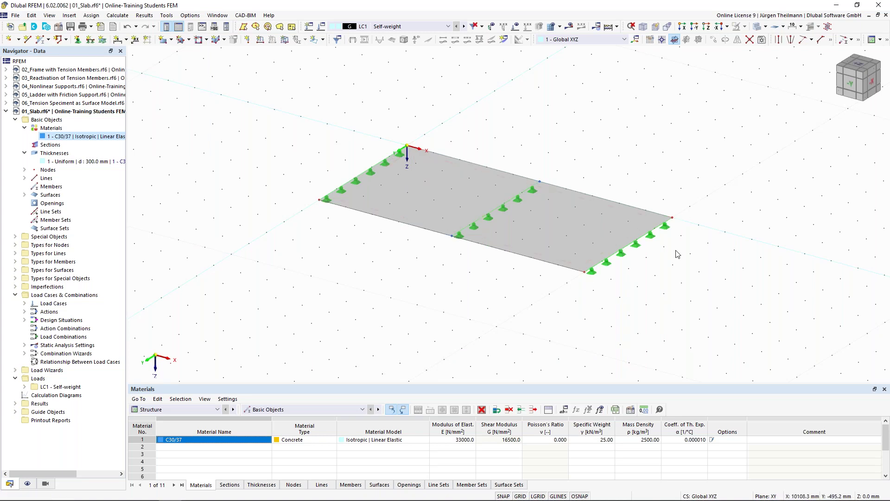
Enlarge the line support symbols and increase the spacing between them in the model display
right_click(639, 247)
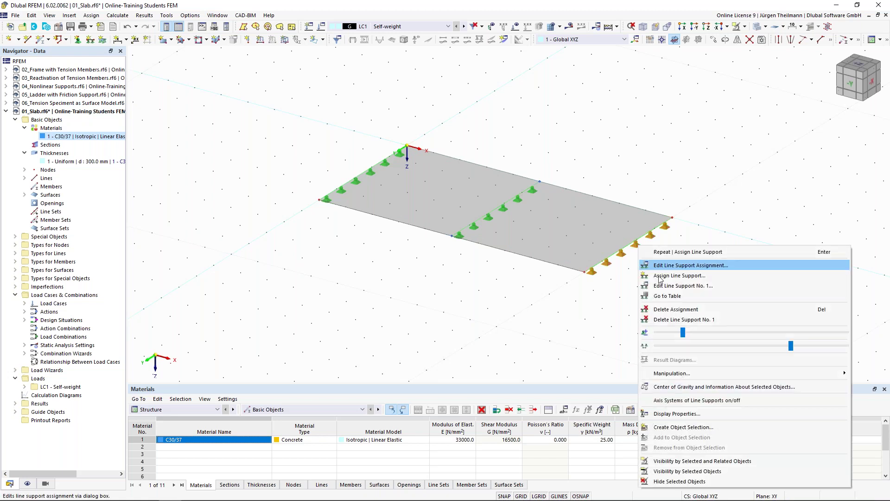
left_click_drag(684, 337, 708, 337)
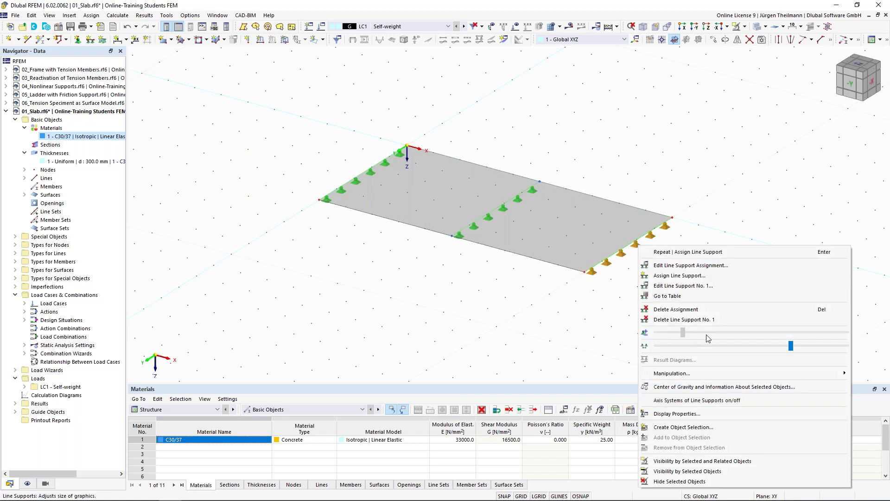
left_click(729, 332)
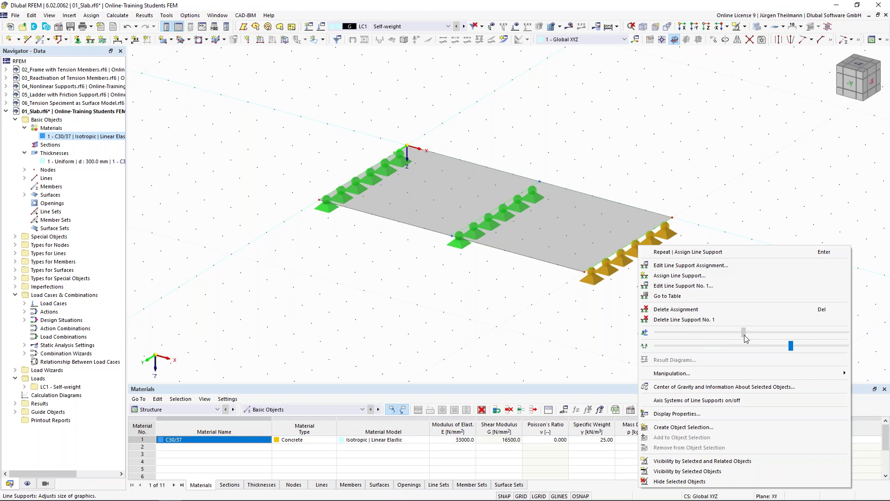
left_click_drag(794, 348, 836, 348)
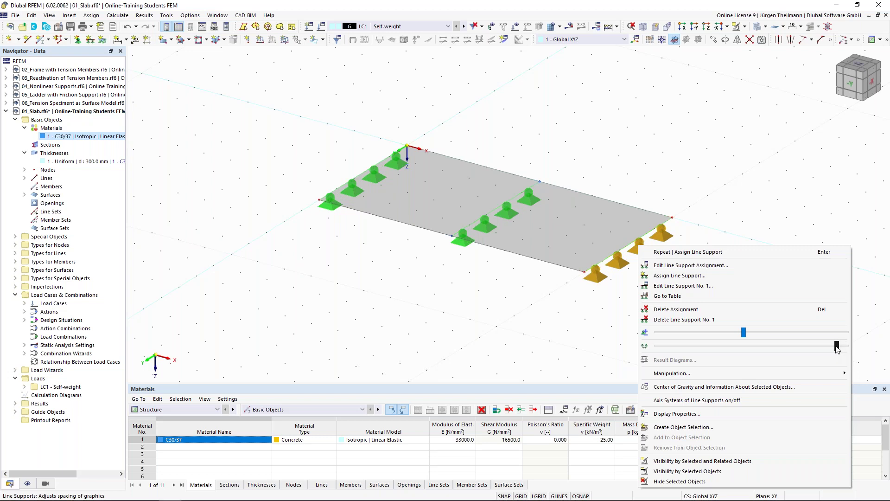
left_click(497, 328)
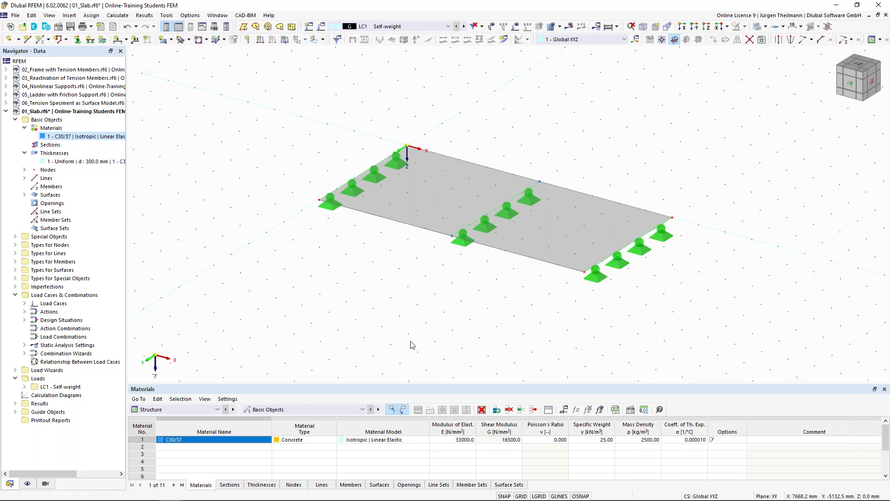
Define a new uniform force surface load of 10 kN/m² in the global Z direction in load case LC1
scroll(439, 332, "down", 1)
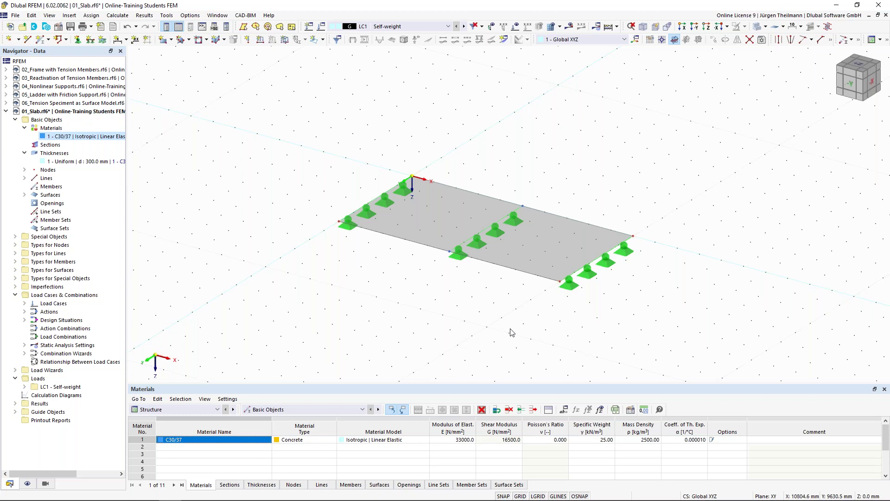
middle_click_drag(511, 333, 482, 294)
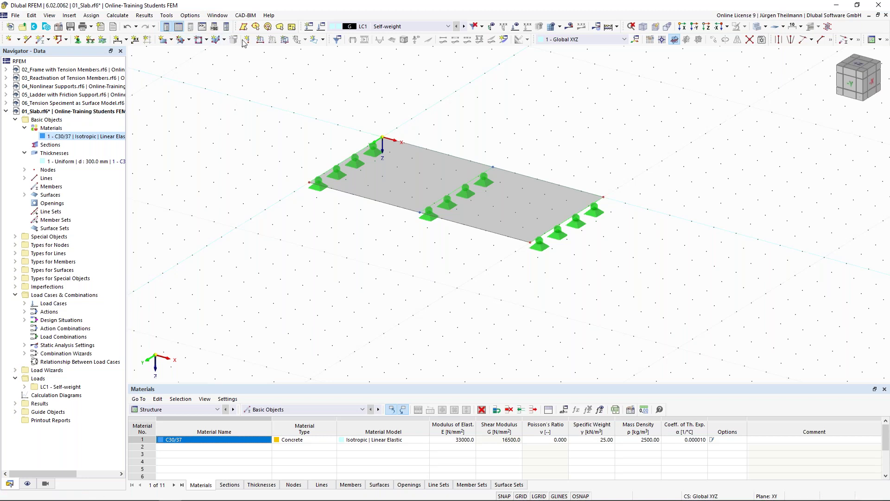
left_click(285, 42)
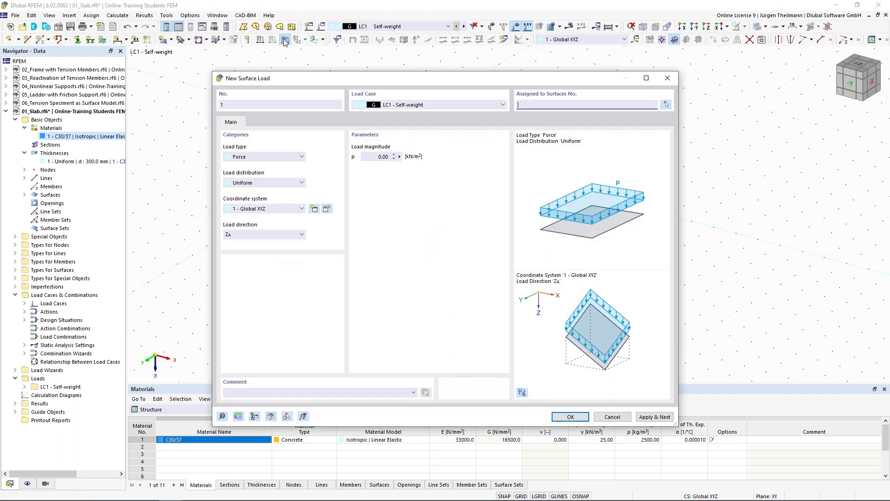
left_click(297, 157)
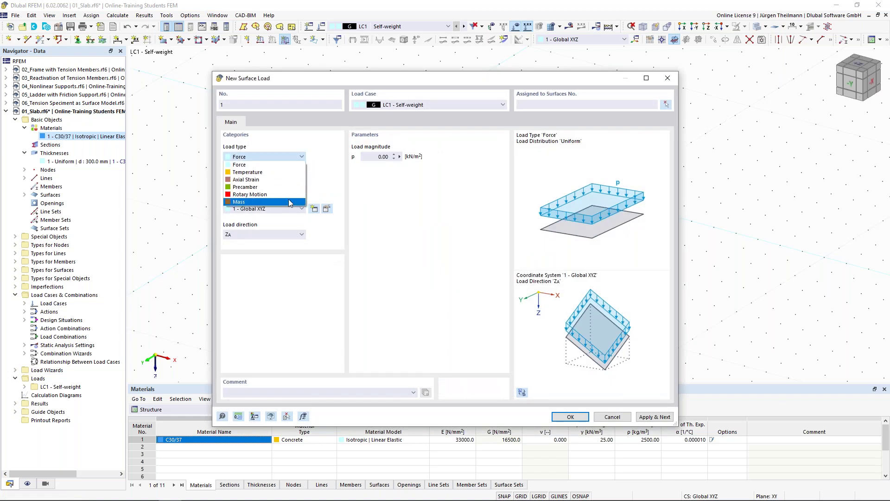
left_click(292, 165)
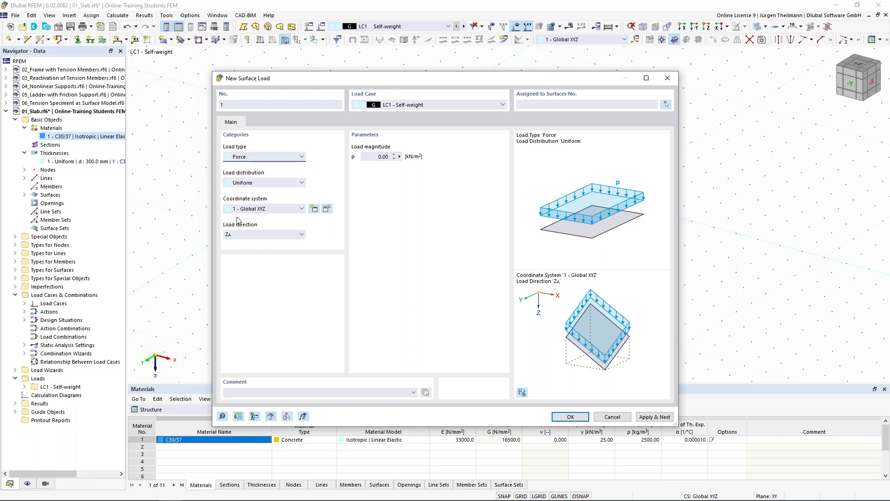
left_click(383, 156)
type("10")
key("Tab")
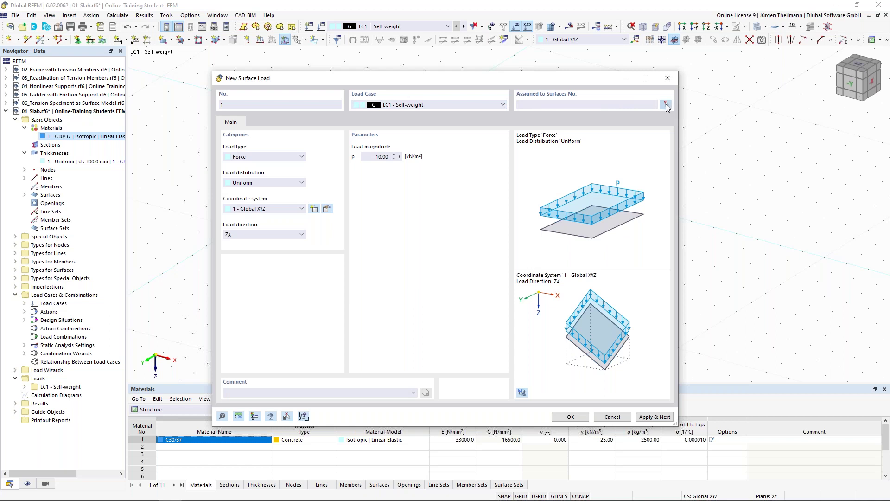
Assign the new surface load to slab surface 1 and create it
left_click(667, 104)
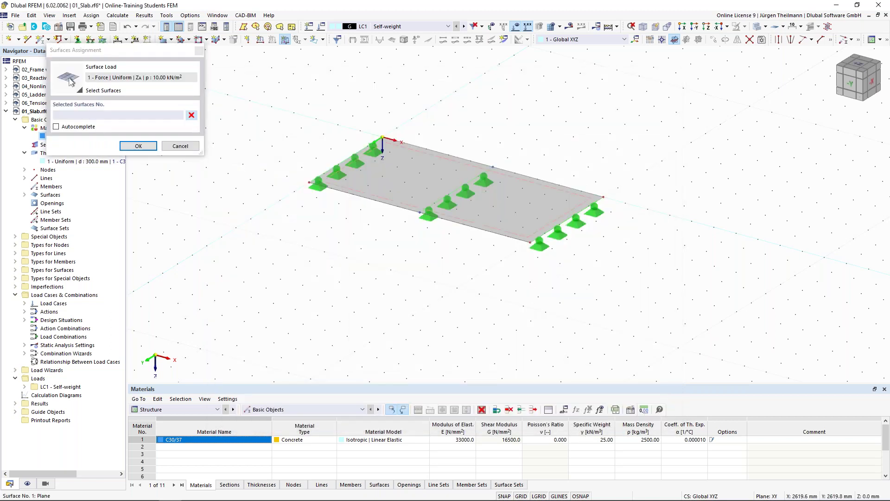
left_click(361, 198)
key("Return")
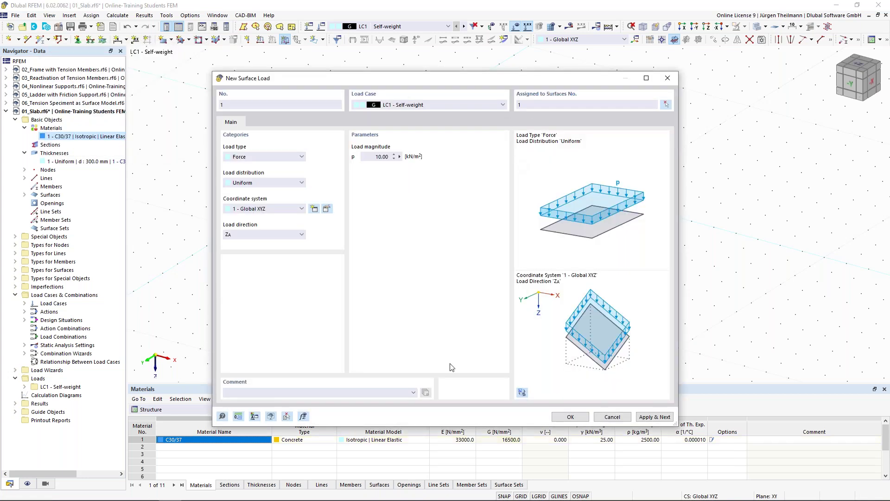
left_click(571, 417)
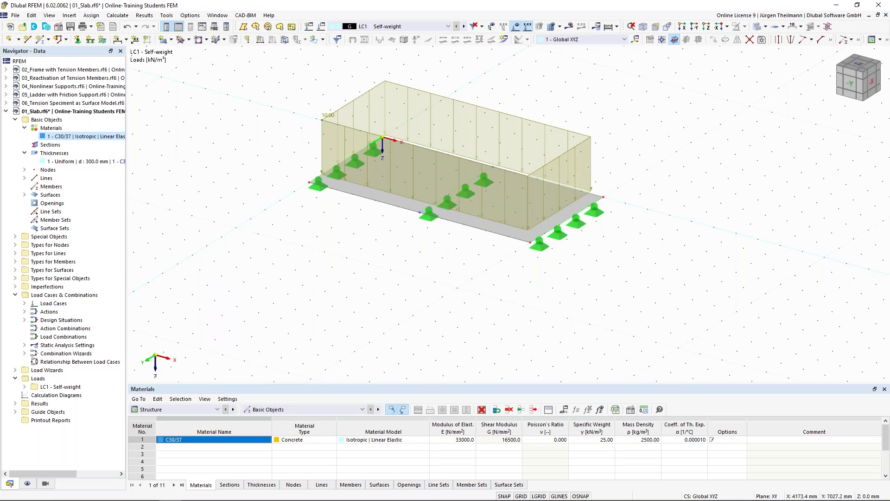
Reduce the graphic display size of the surface load on the slab
middle_click_drag(379, 241, 389, 262)
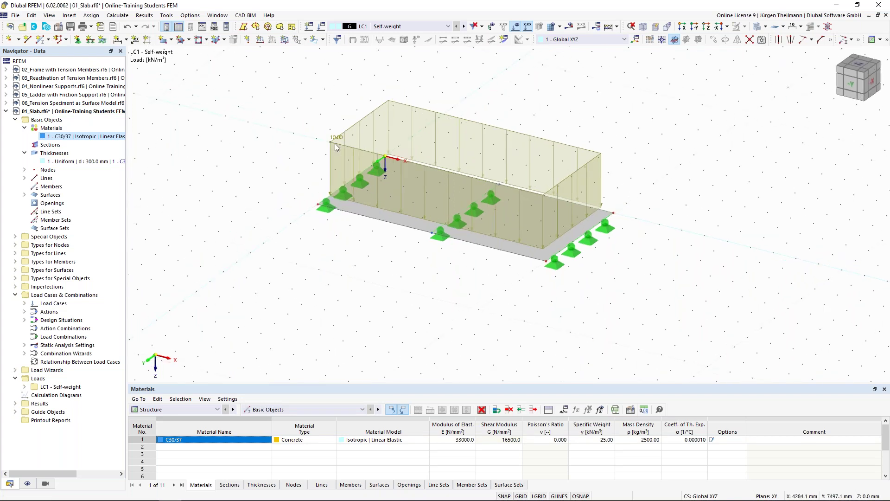
mouse_move(337, 138)
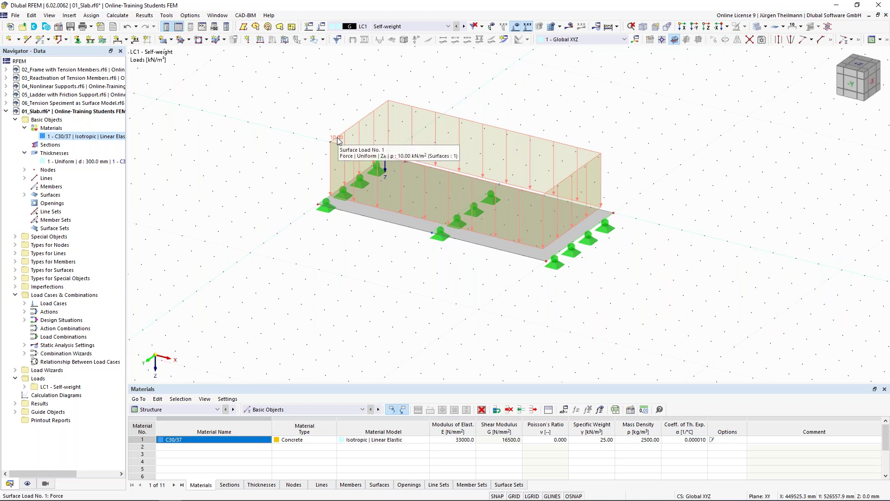
right_click(337, 138)
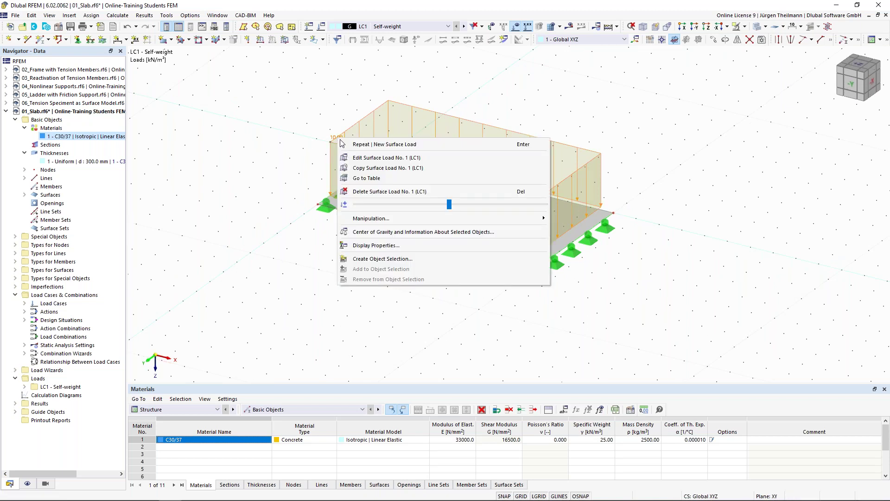
left_click_drag(449, 204, 416, 215)
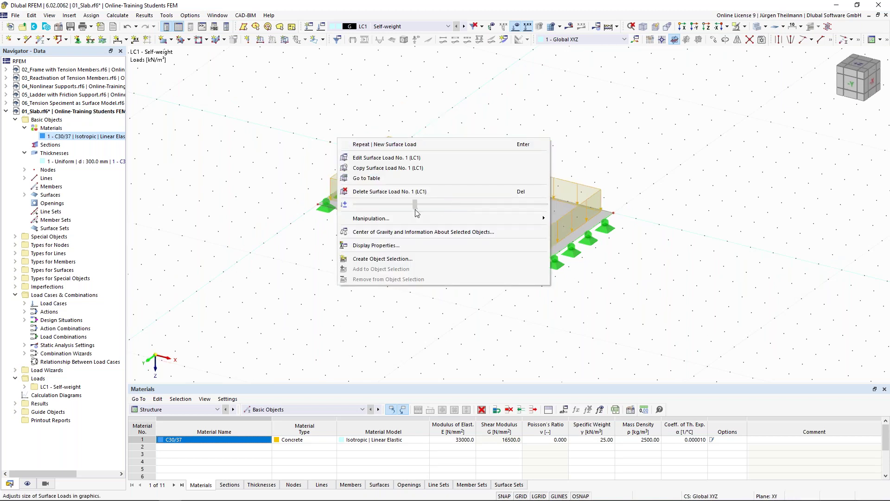
left_click(418, 326)
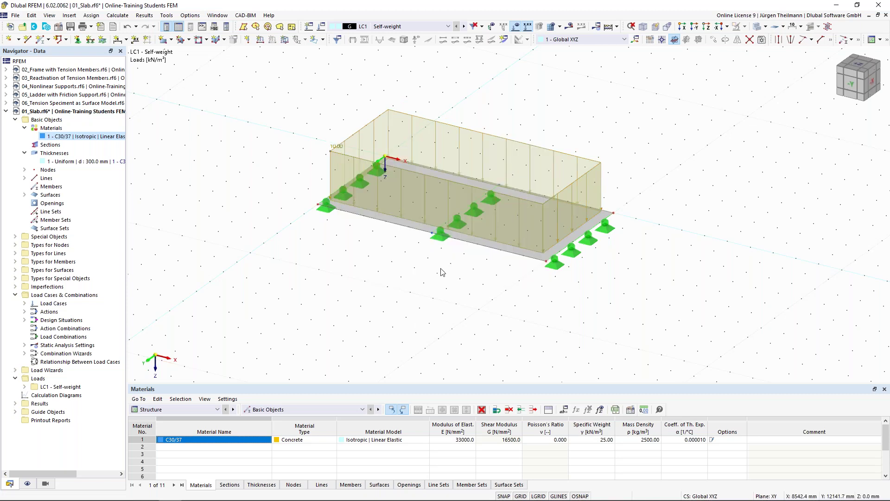
Deactivate the self-weight in load case LC1 and rename the load case as Area Load
middle_click_drag(448, 263, 450, 302)
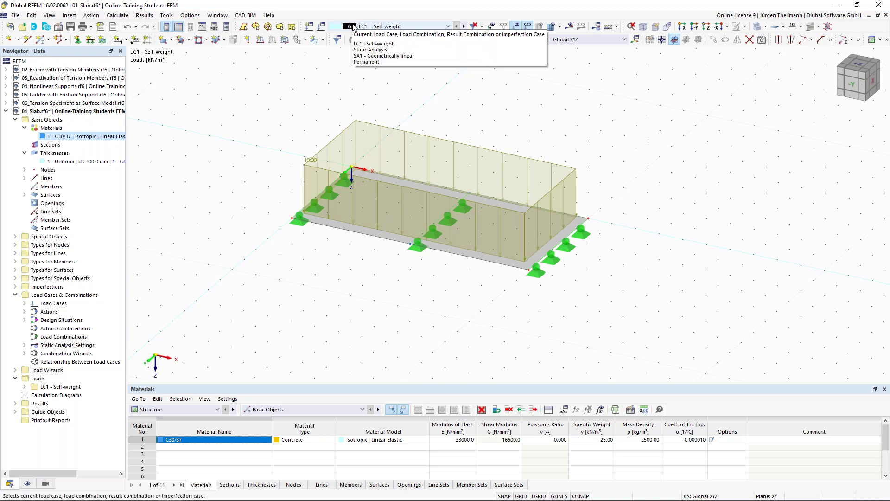
left_click(322, 28)
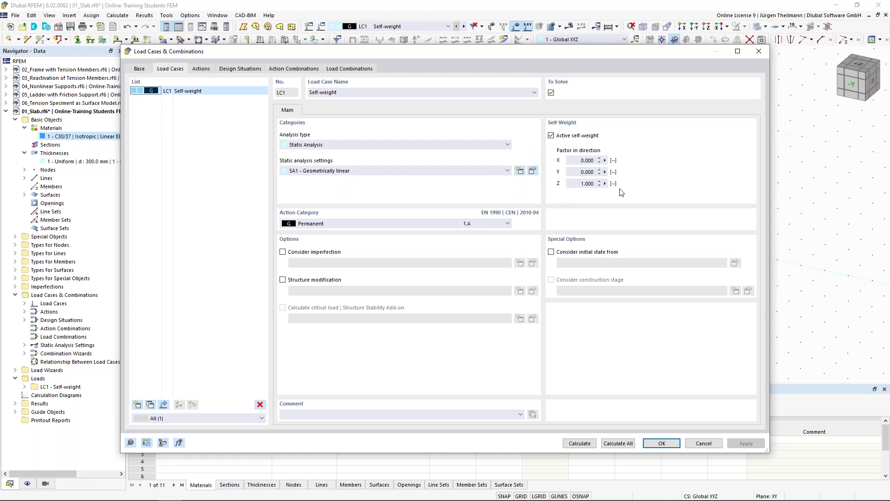
left_click(551, 136)
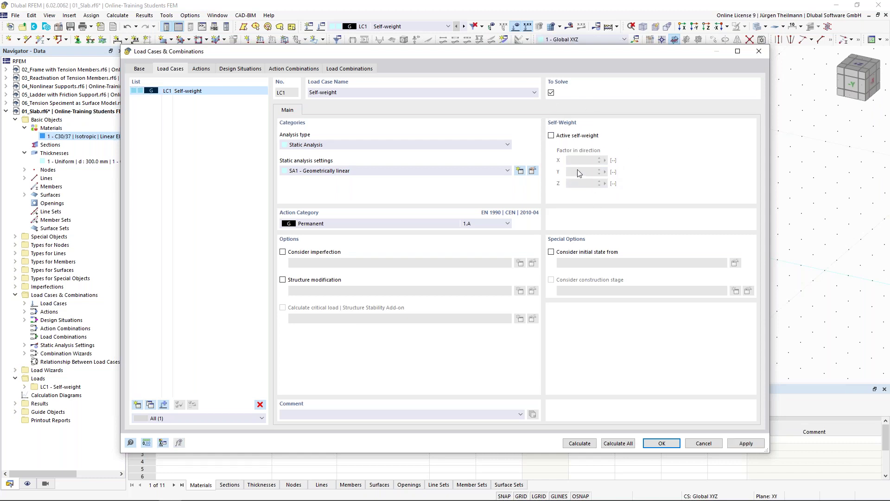
left_click(353, 93)
left_click_drag(353, 92, 300, 95)
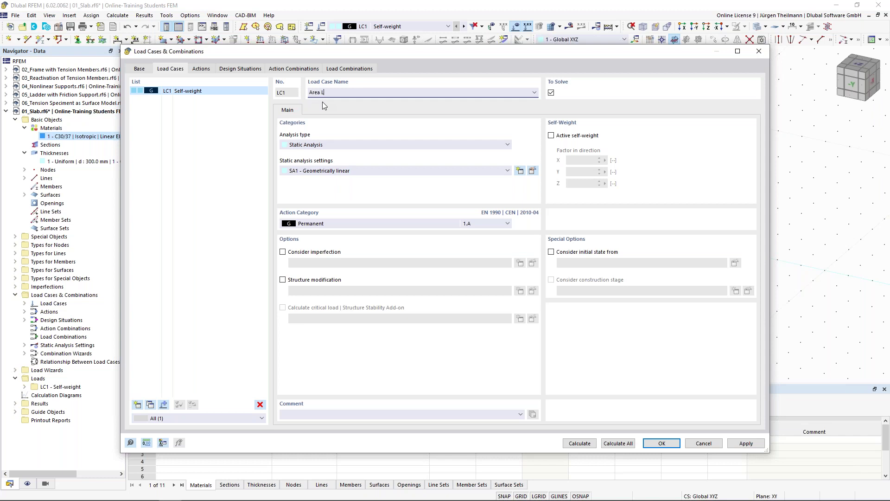
key("Tab")
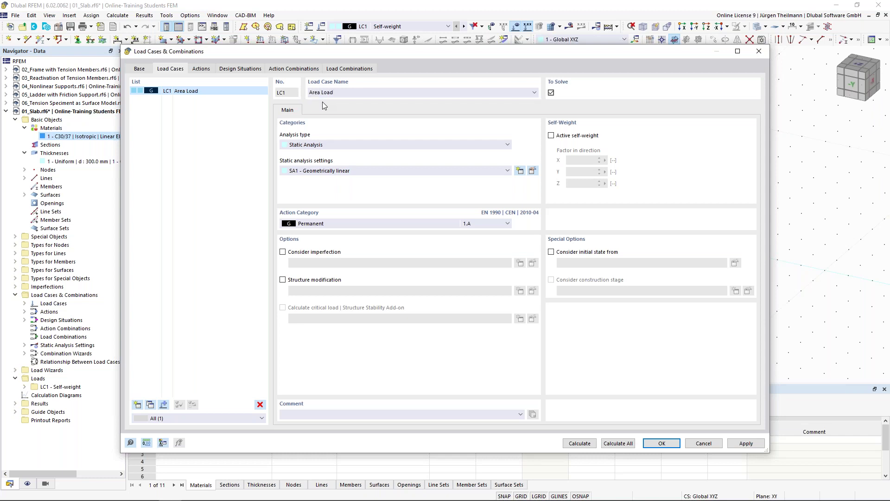
left_click(662, 443)
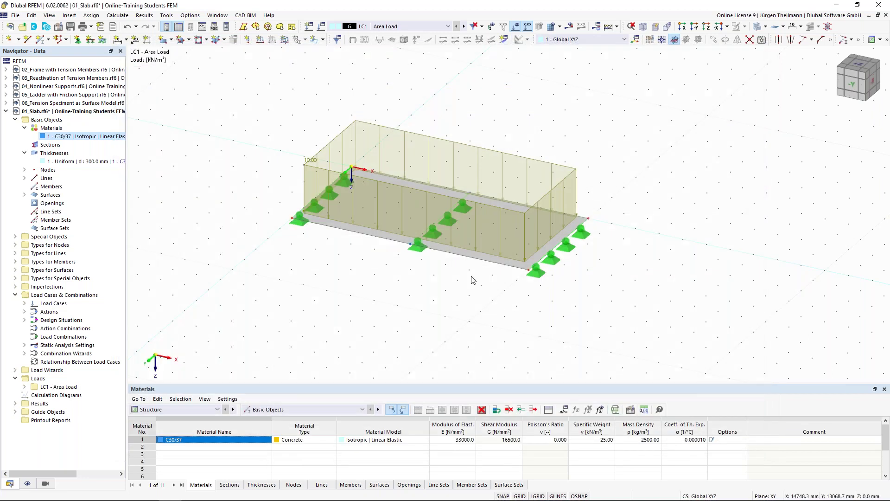
Select the whole slab with its supports and load, and set up a Move/Copy with 3 copies and an X displacement of 15
scroll(475, 292, "down", 3)
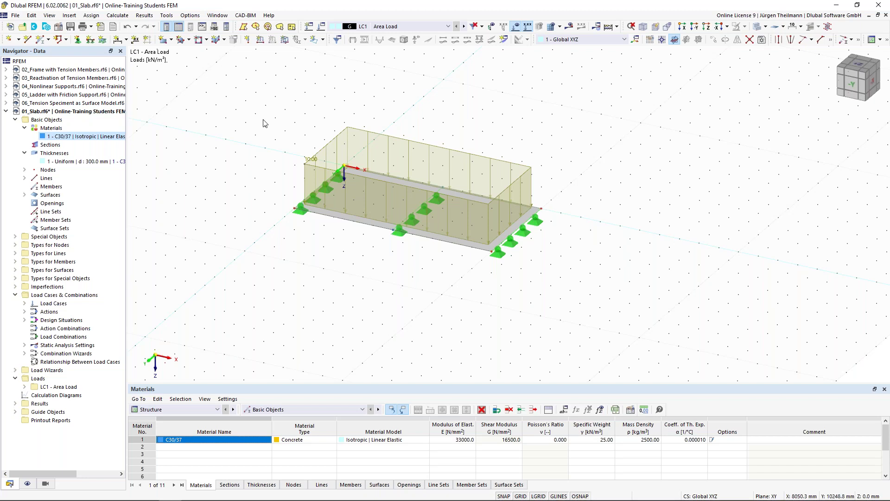
left_click_drag(232, 60, 613, 321)
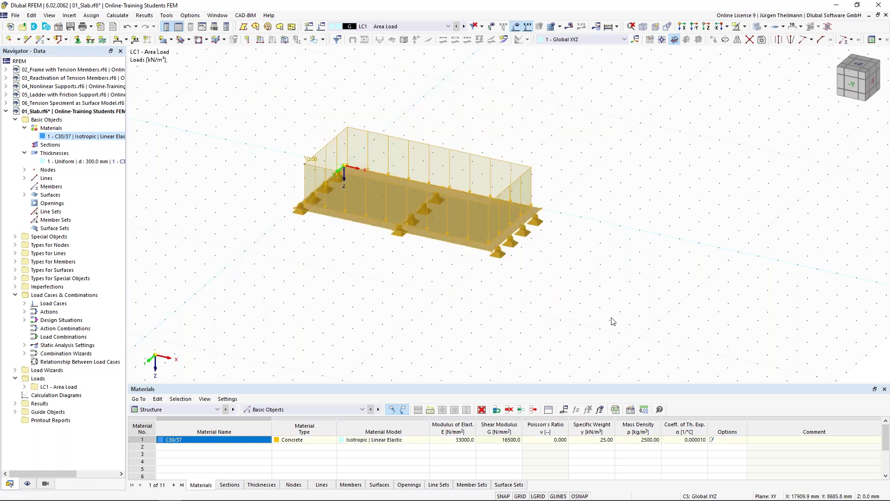
left_click(713, 41)
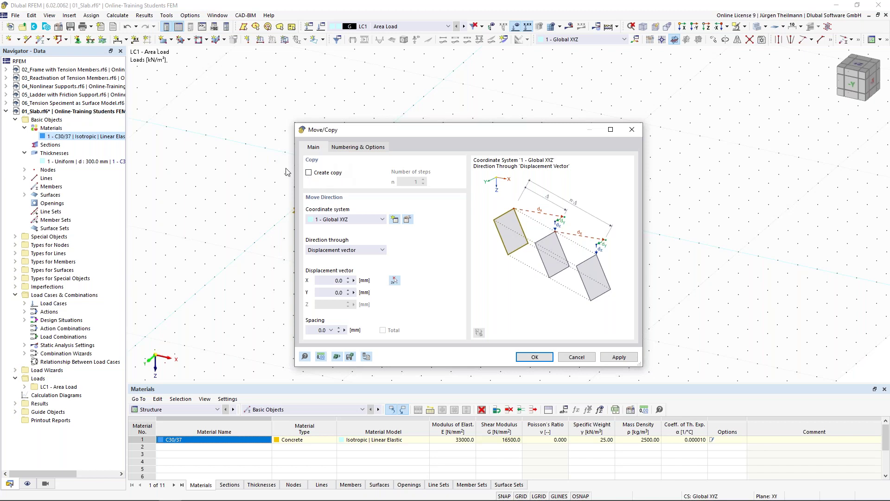
left_click(309, 173)
left_click(424, 180)
left_click(423, 180)
left_click(331, 280)
type("15")
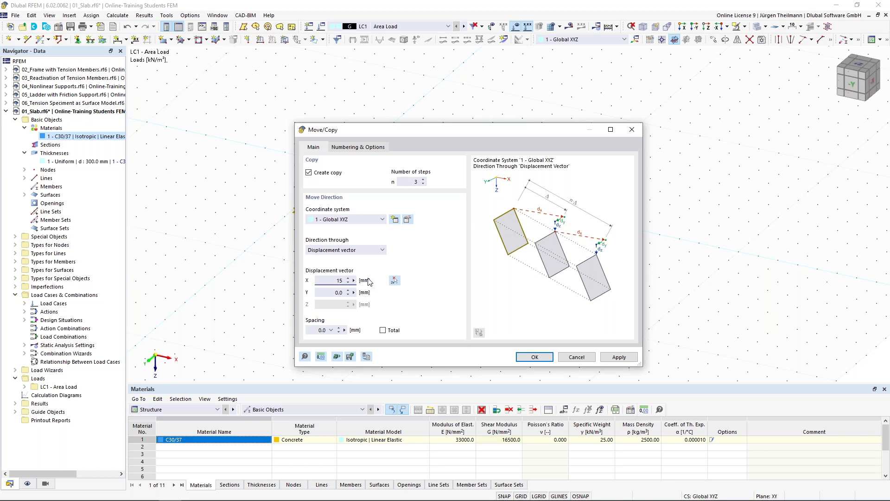
Change the model's length unit to m in the units and decimal places settings
left_click(321, 356)
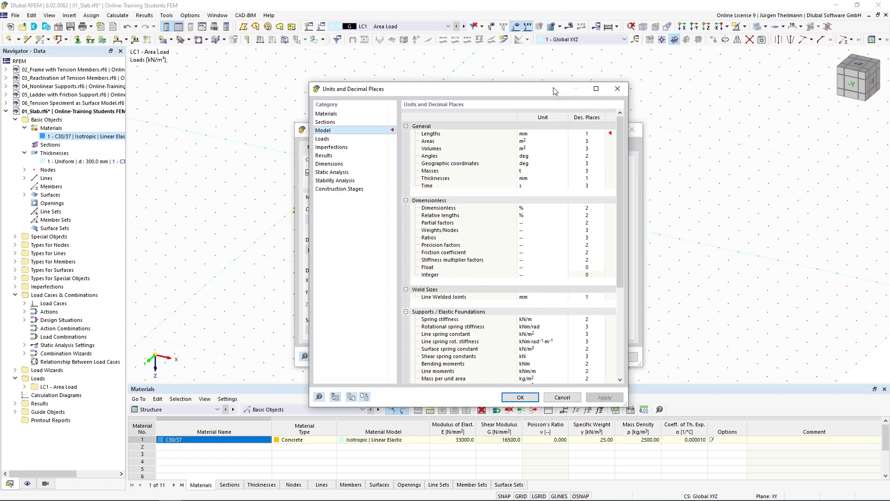
mouse_move(551, 91)
left_mouse_down()
mouse_move(496, 344)
mouse_move(465, 363)
mouse_move(564, 156)
mouse_move(559, 87)
left_mouse_up()
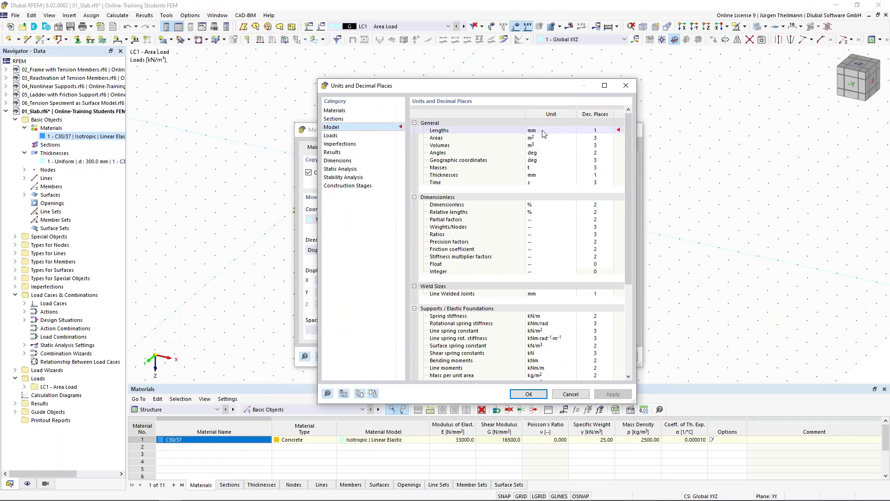
left_click(554, 130)
left_click(572, 130)
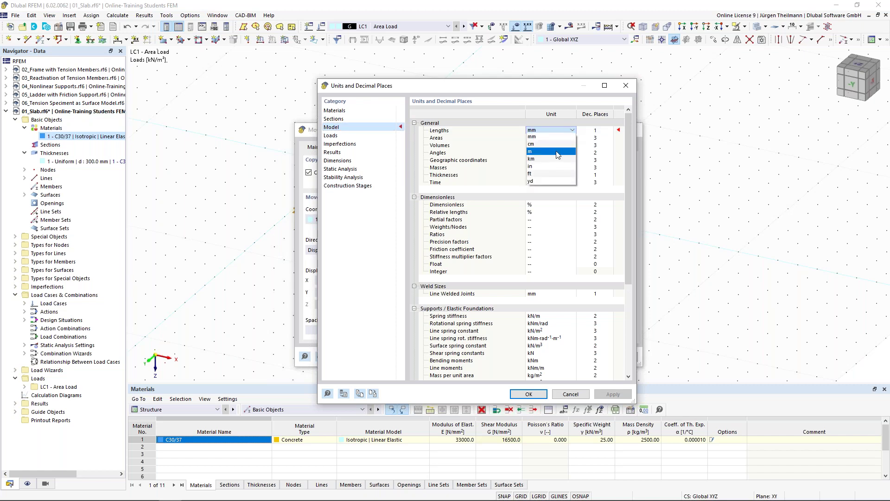
left_click(558, 152)
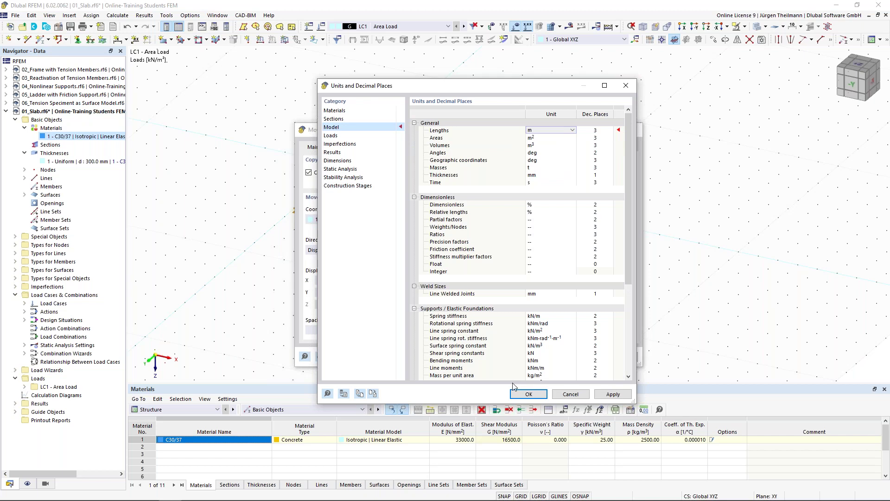
left_click(528, 394)
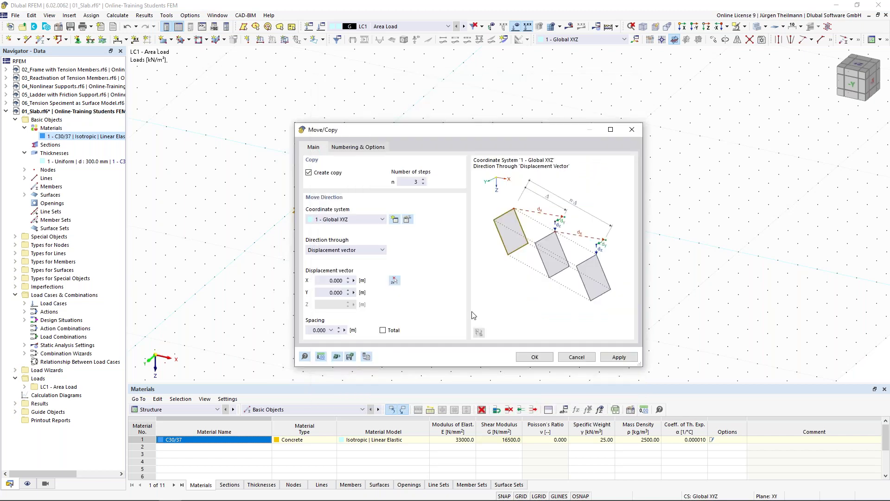
Set the X displacement of the copies to 15 m and create the three slab copies
left_click(336, 281)
type("15")
key("Tab")
left_click(535, 357)
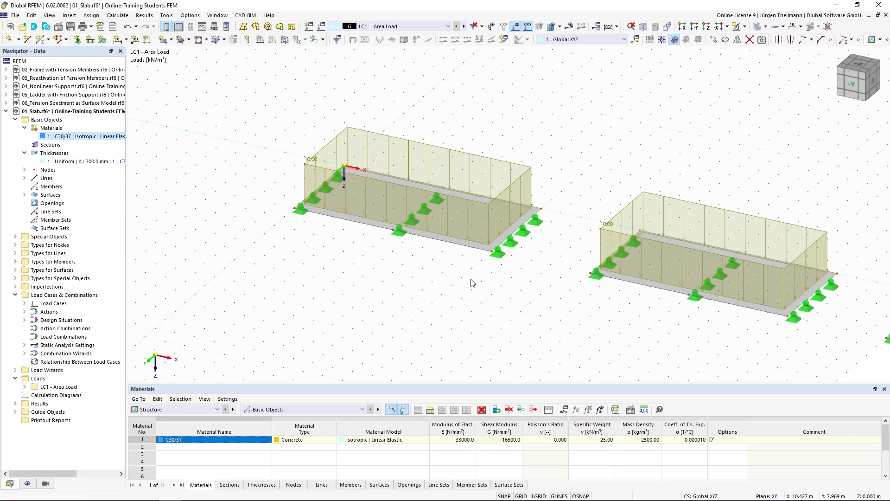
Clear the selection of the last slab copy and hide the loads in the model display
scroll(472, 283, "down", 3)
scroll(377, 234, "down", 1)
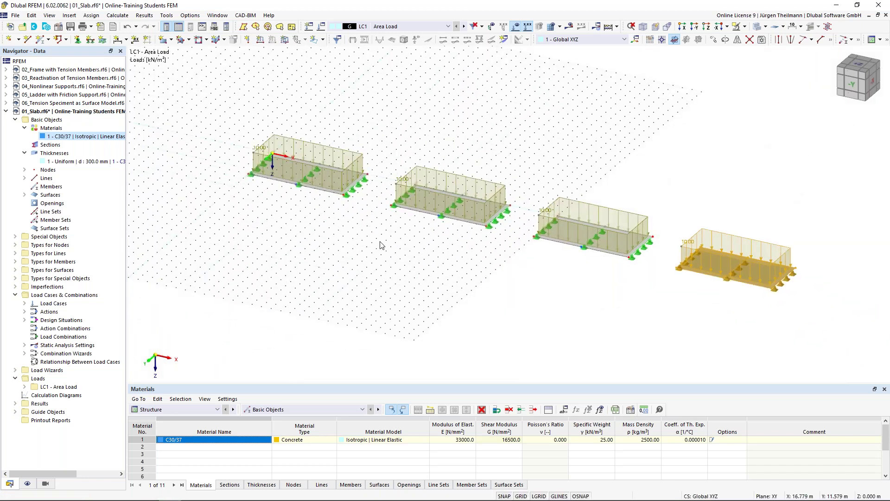
middle_click_drag(530, 294, 500, 283)
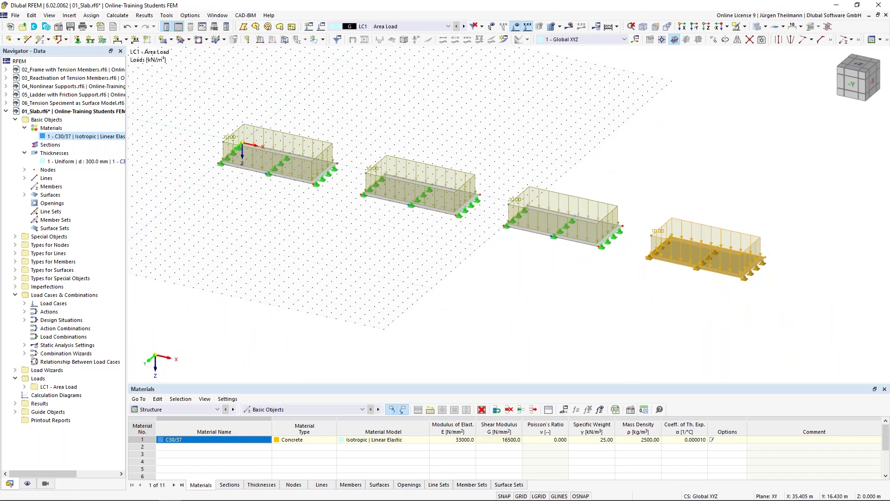
left_click(577, 304)
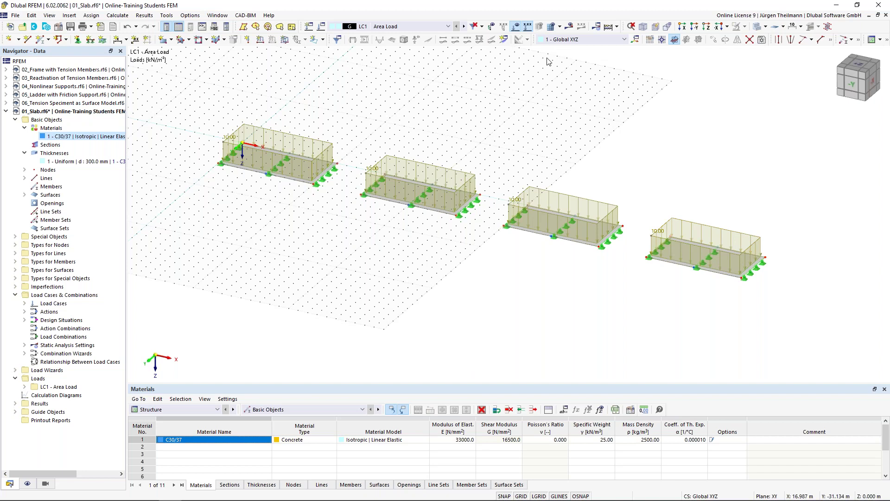
left_click(518, 28)
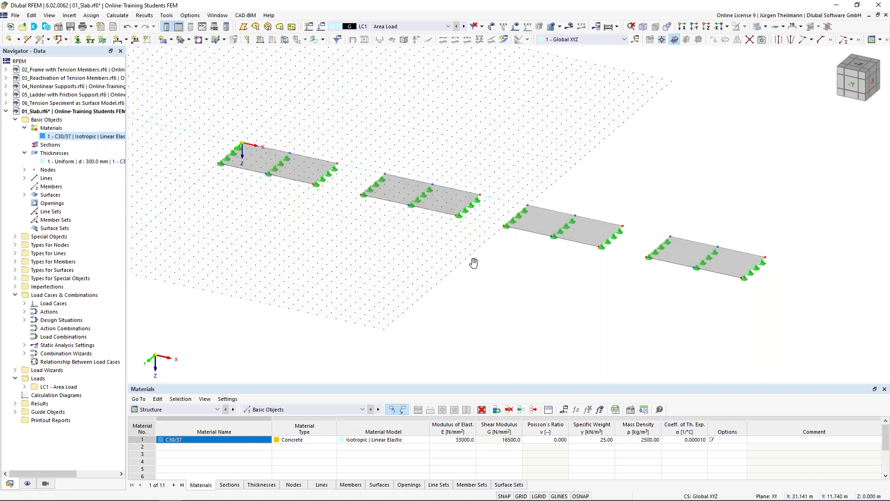
middle_click_drag(473, 260, 464, 267)
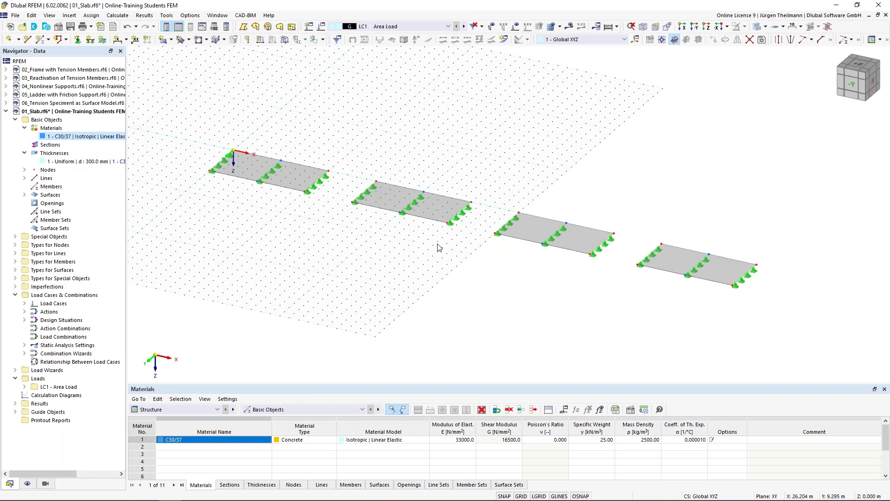
Review the general mesh settings, including the target length of finite elements, without changing them
left_click(119, 16)
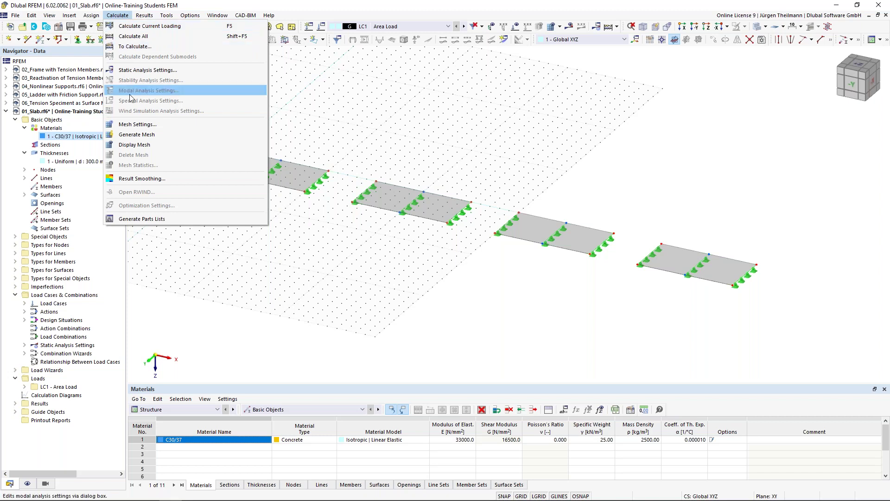
left_click(167, 125)
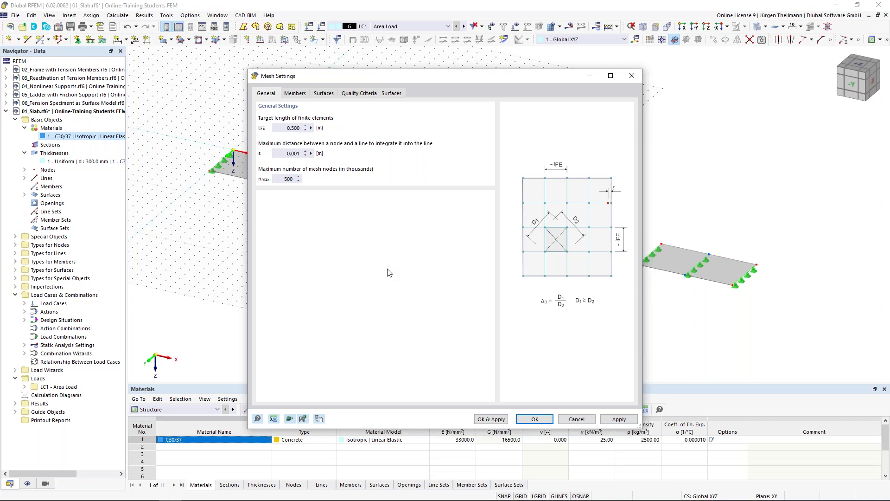
left_click(573, 419)
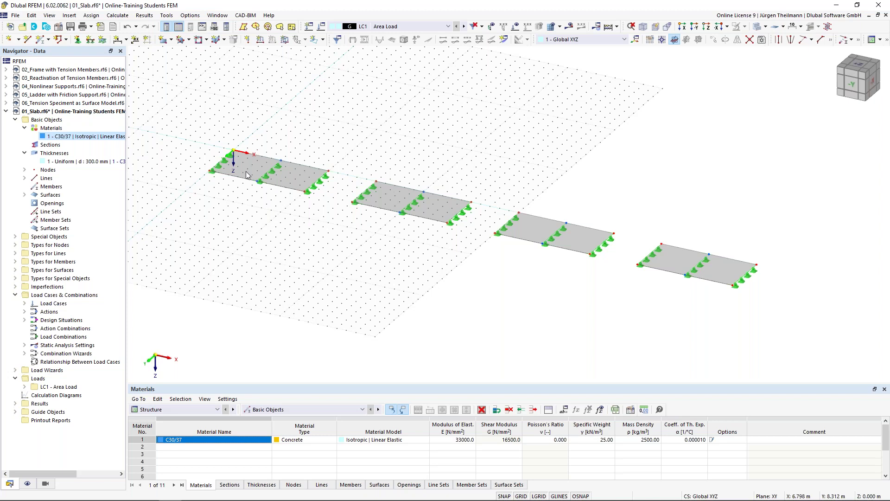
Create a surface mesh refinement with a target FE length of 2 m
left_click(16, 270)
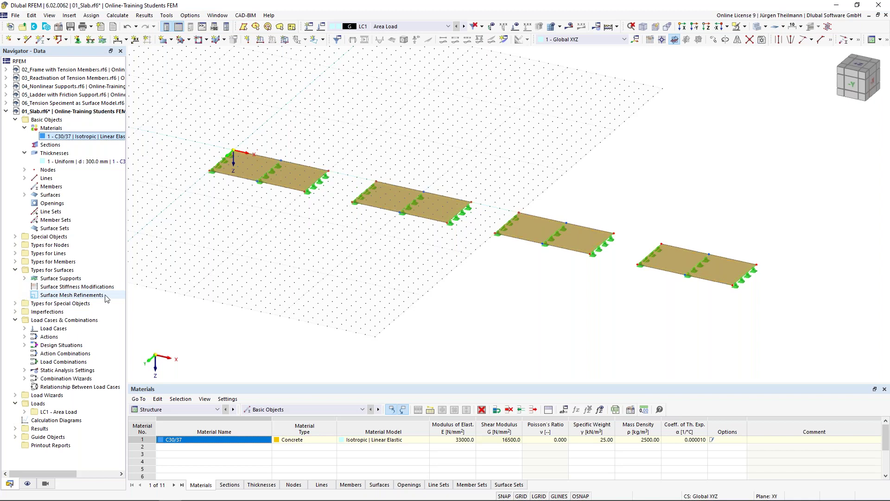
right_click(41, 297)
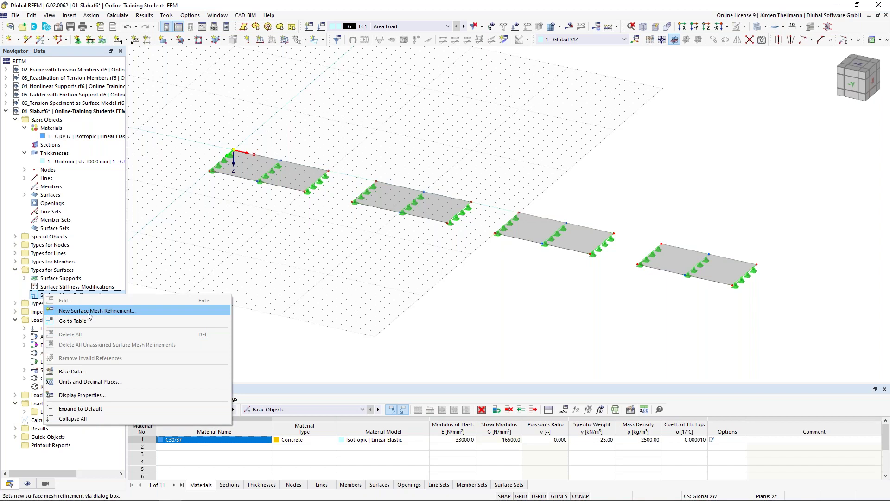
left_click(147, 315)
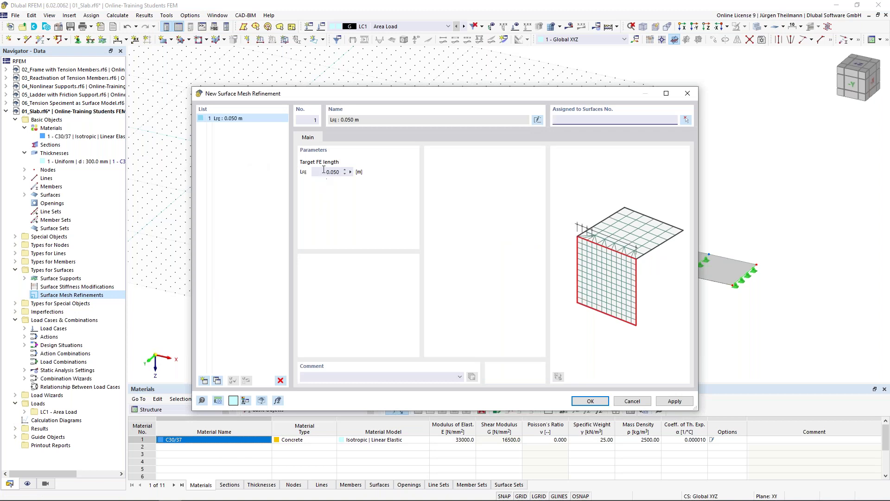
left_click_drag(324, 170, 356, 171)
type("2")
key("Tab")
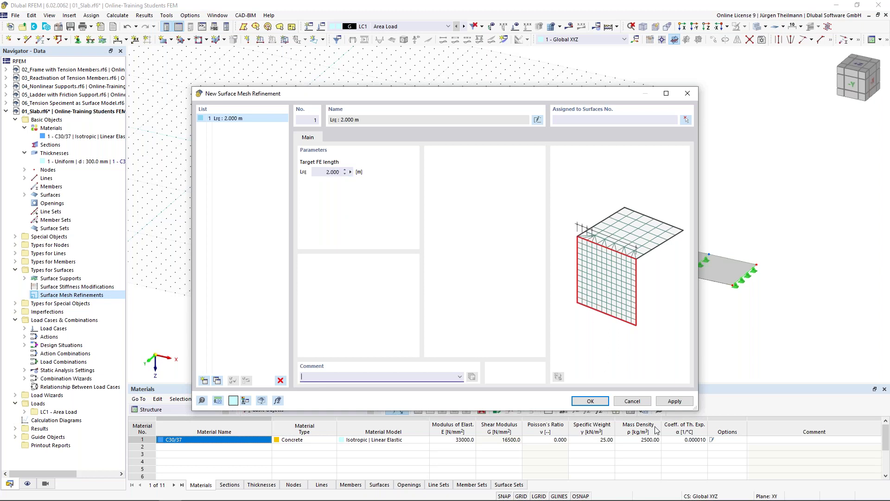
left_click(674, 400)
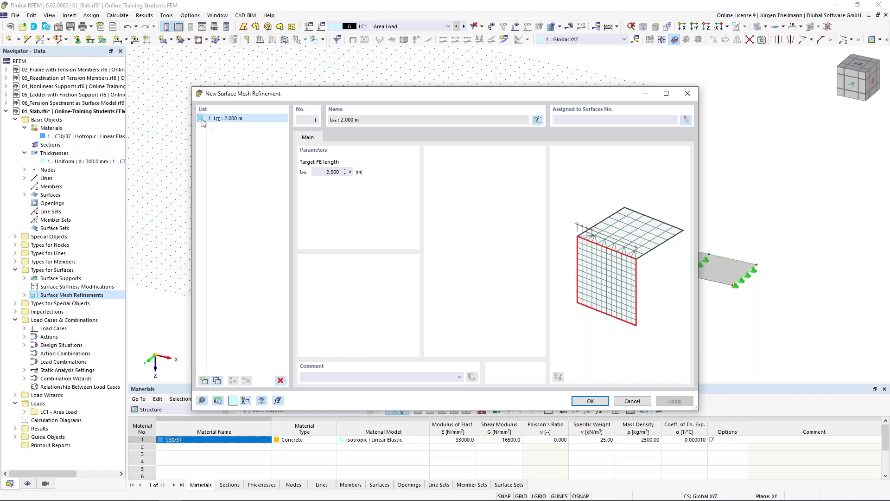
Add a second surface mesh refinement with a target FE length of 1 m
left_click(204, 380)
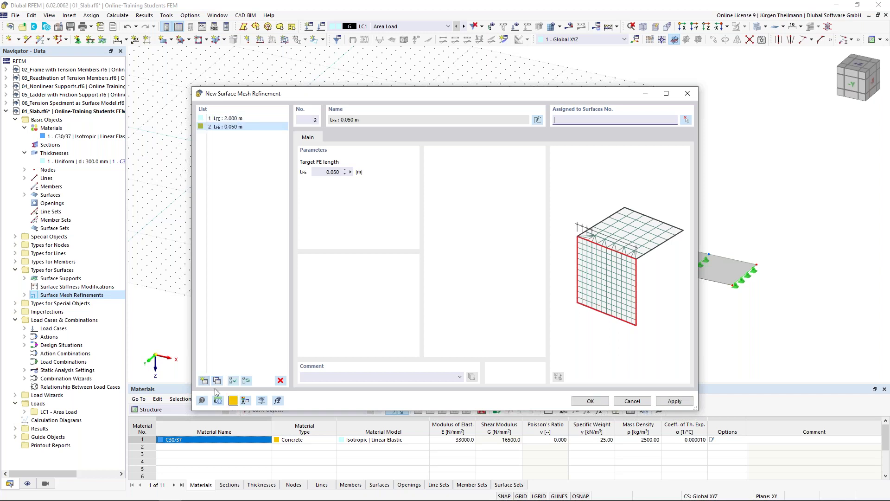
left_click(323, 171)
type("1")
key("Tab")
left_click(660, 401)
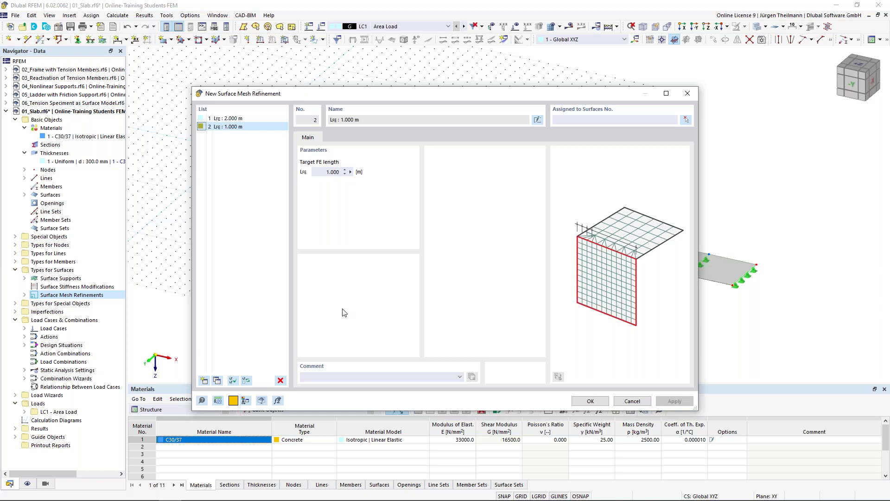
Add a third surface mesh refinement with a target FE length of 0.5 m
left_click(203, 380)
double_click(332, 172)
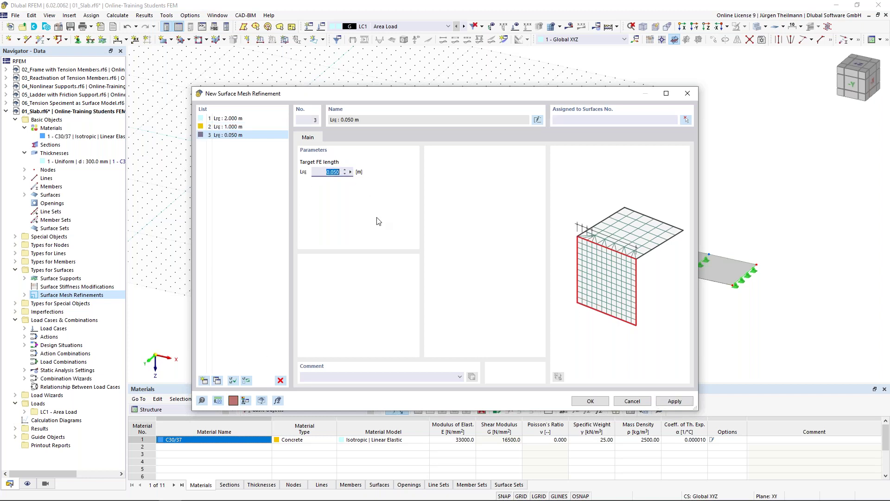
type("0")
left_click(674, 401)
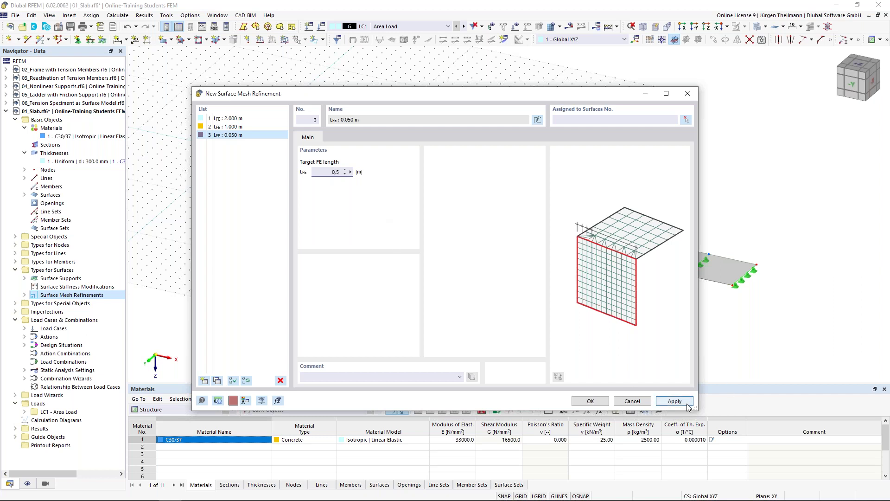
Add a fourth surface mesh refinement with a target FE length of 0.1 m and save the refinements
left_click(204, 381)
left_click(324, 174)
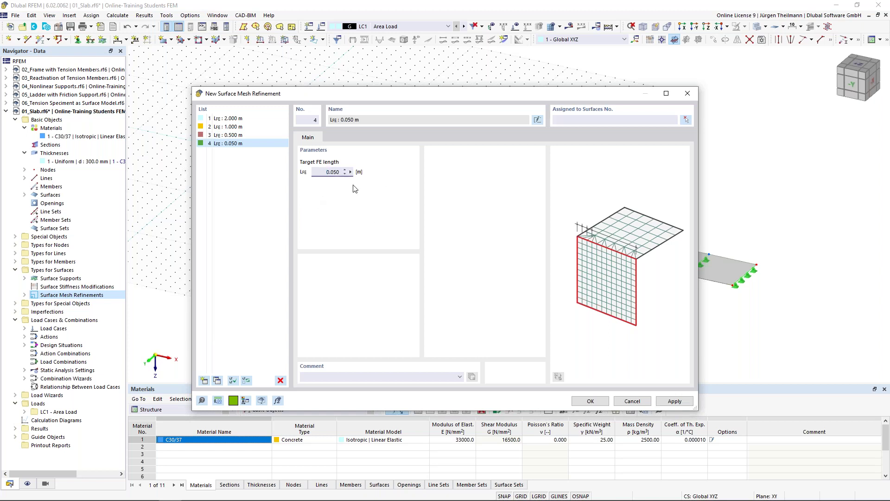
left_click_drag(320, 173, 361, 173)
type("0,1")
left_click(674, 401)
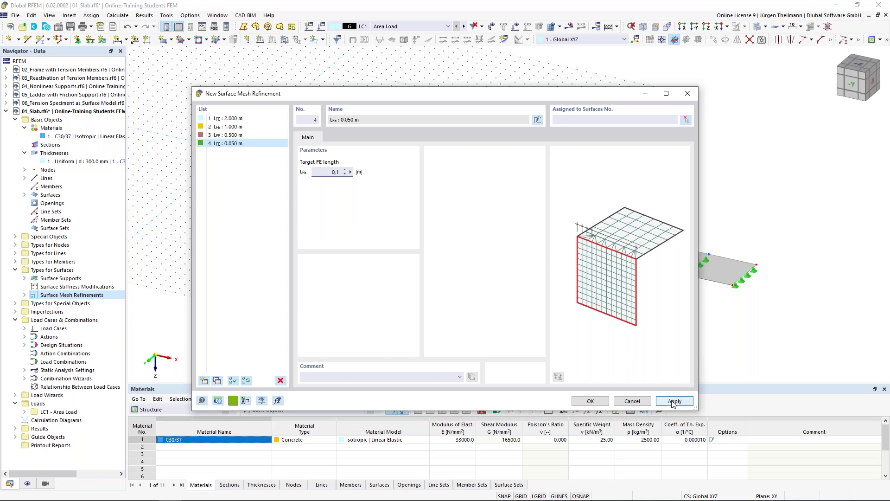
left_click(593, 401)
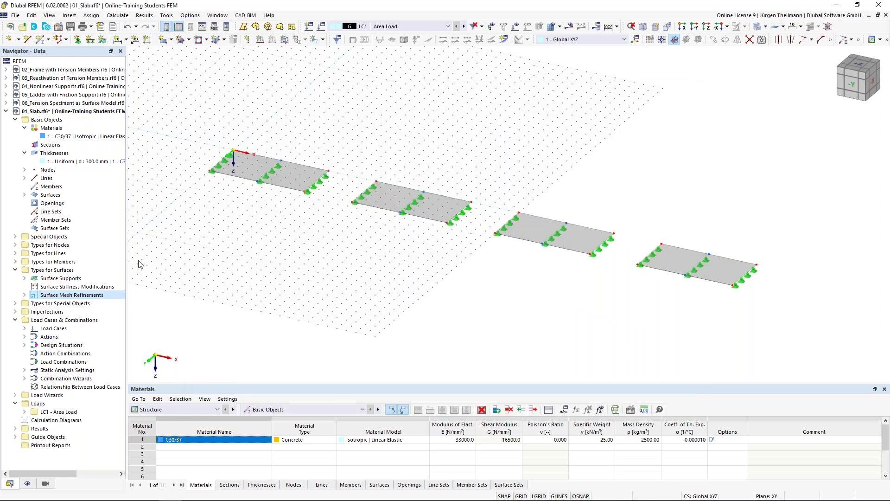
Assign the 2 m surface mesh refinement to the original slab at the origin, surface 1
left_click(25, 296)
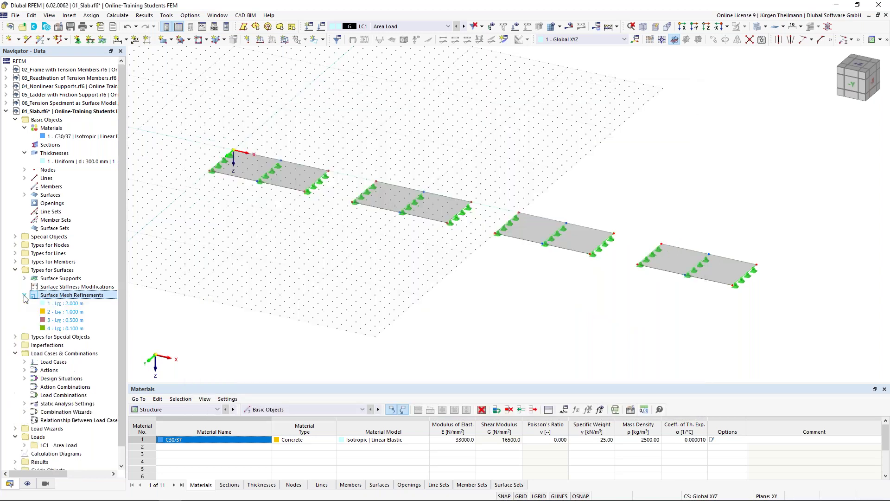
scroll(26, 298, "down", 1)
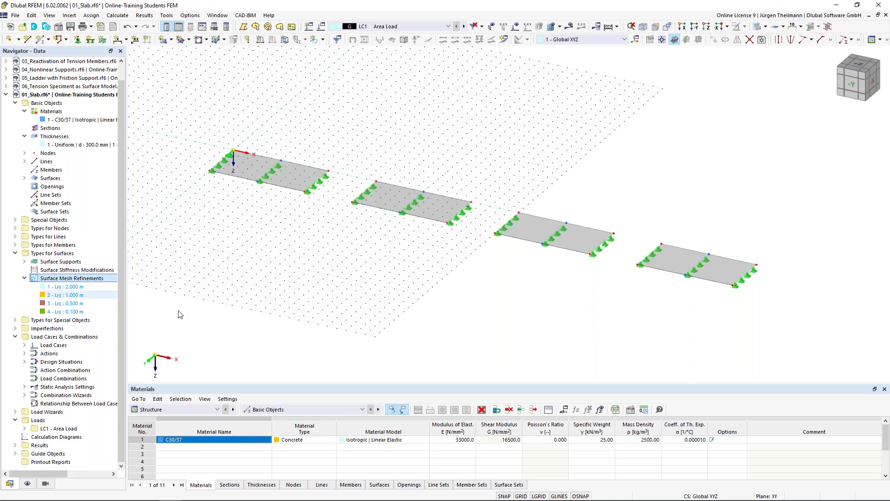
double_click(43, 286)
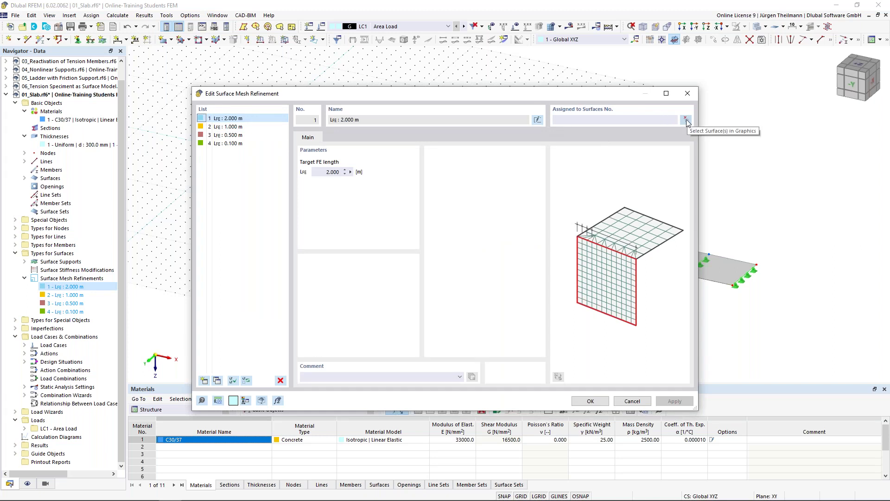
left_click(686, 120)
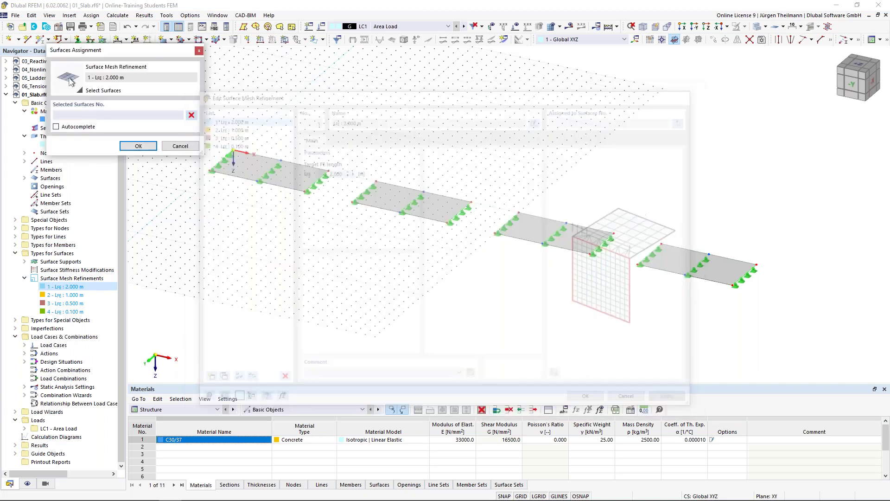
left_click(287, 172)
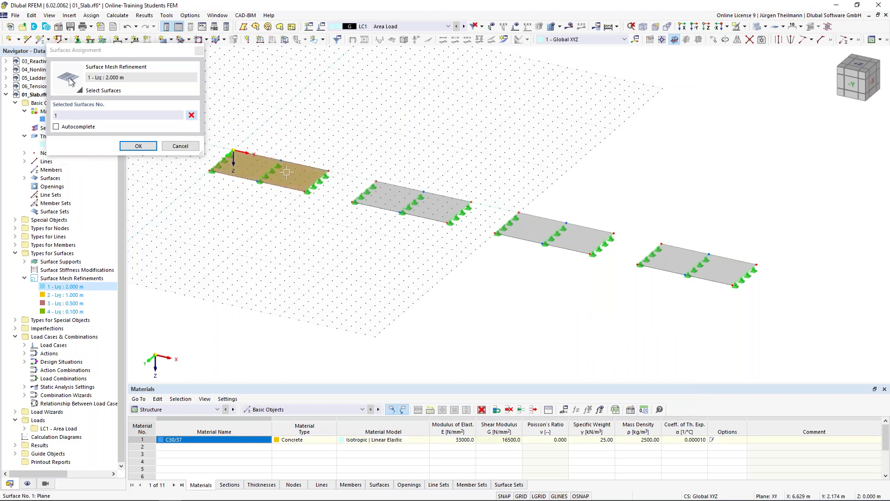
left_click(138, 146)
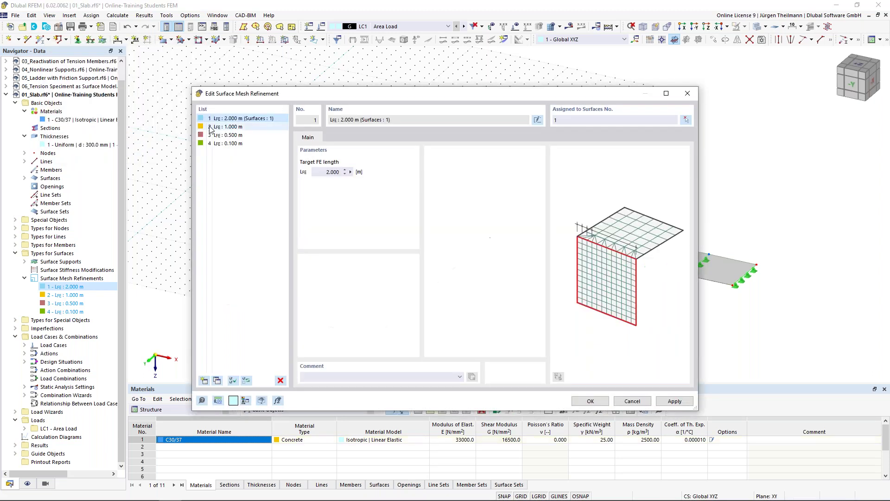
Assign the 1 m surface mesh refinement to the second slab, surface 2
left_click(234, 127)
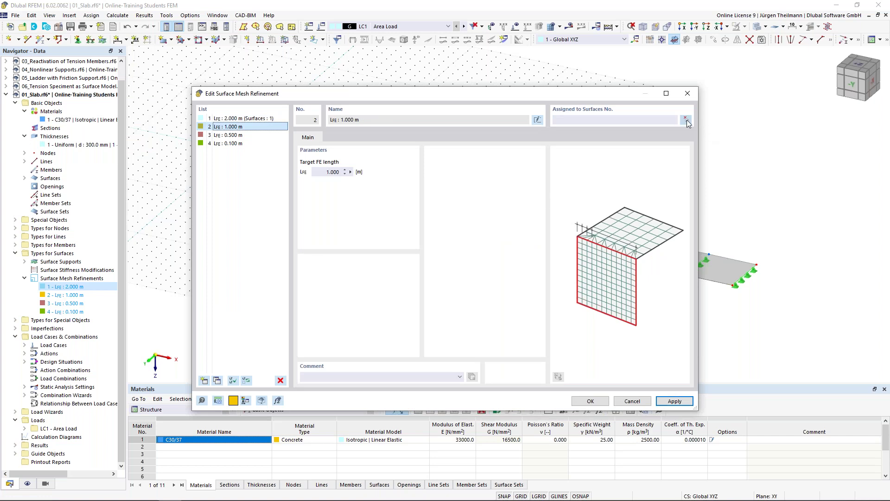
left_click(686, 119)
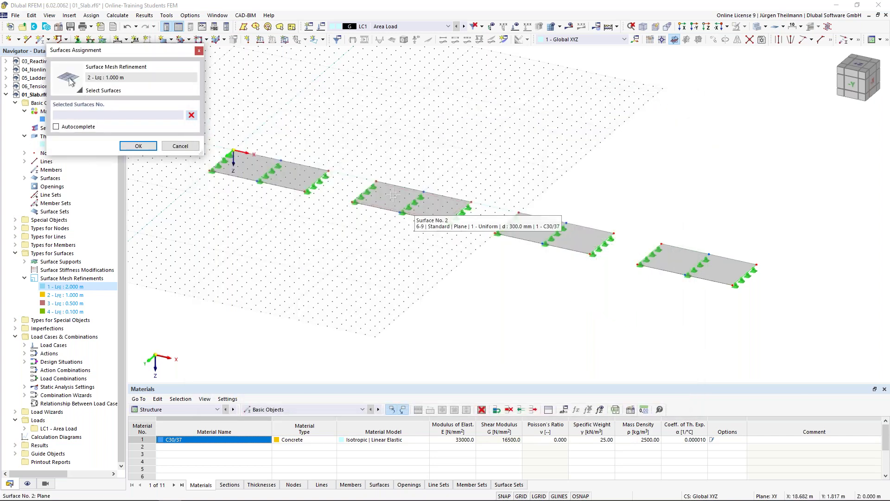
left_click(393, 194)
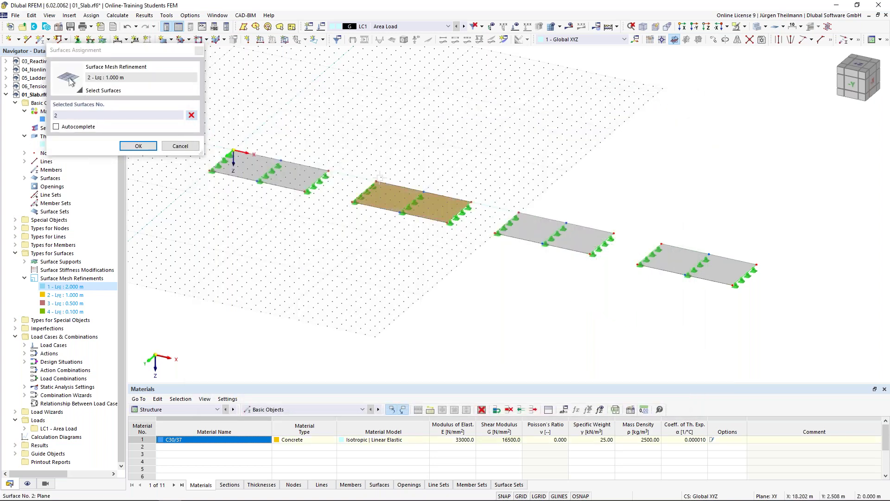
left_click(131, 148)
Assign the 0.5 m surface mesh refinement to the third slab, surface 3
left_click(224, 135)
left_click(686, 120)
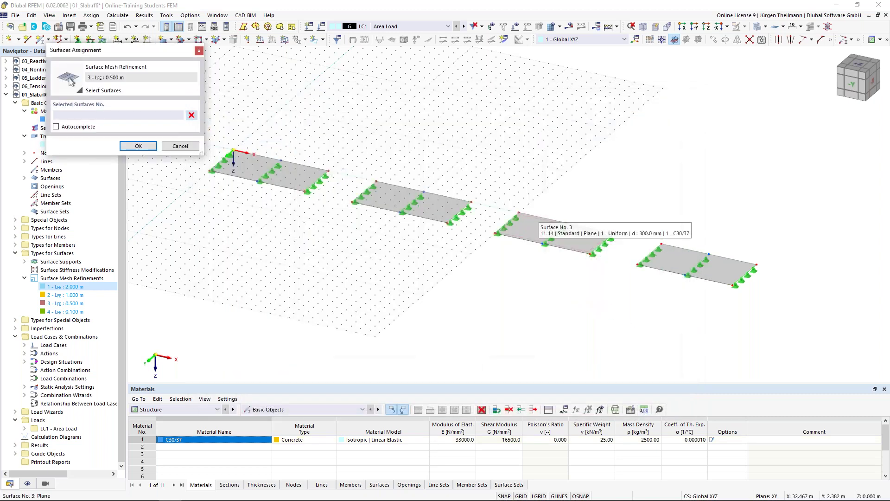
left_click(533, 220)
left_click(138, 146)
Assign the 0.1 m surface mesh refinement to the last slab, surface 4, and save the assignments
left_click(226, 145)
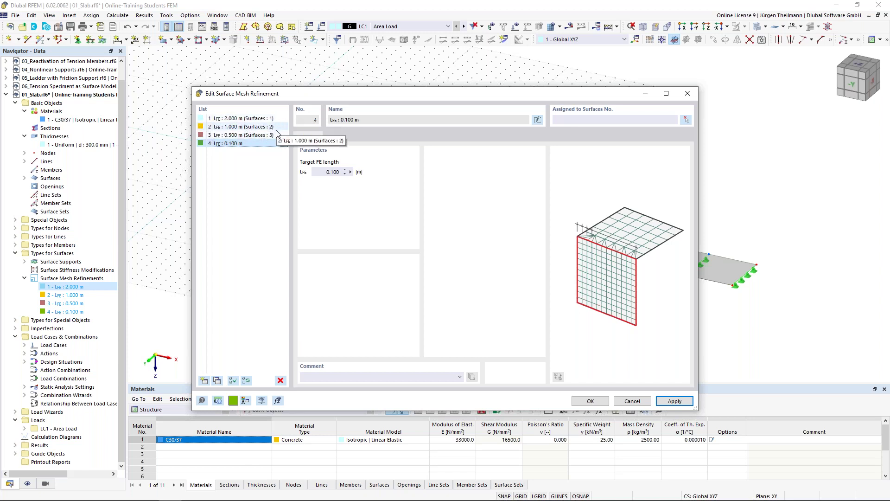
left_click(668, 401)
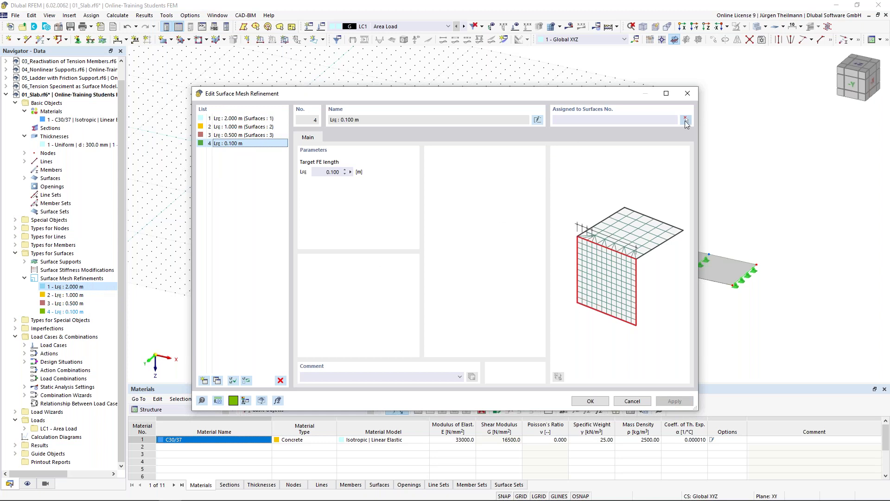
left_click(685, 120)
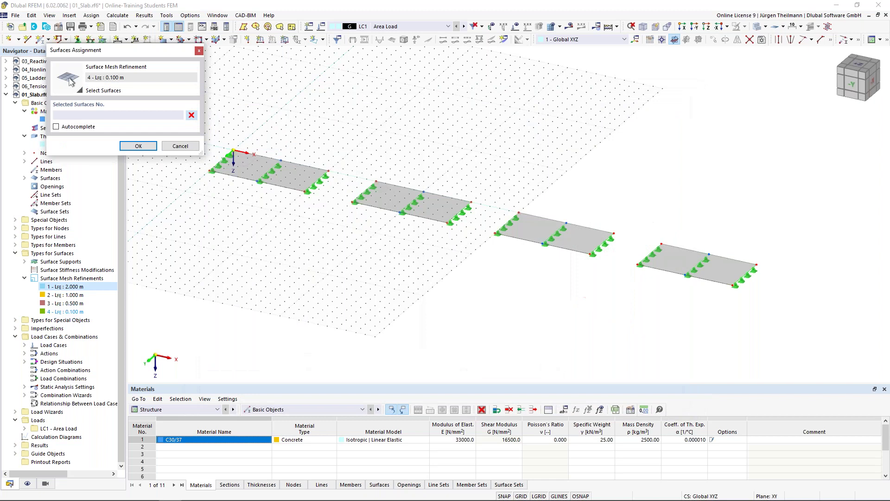
left_click(697, 266)
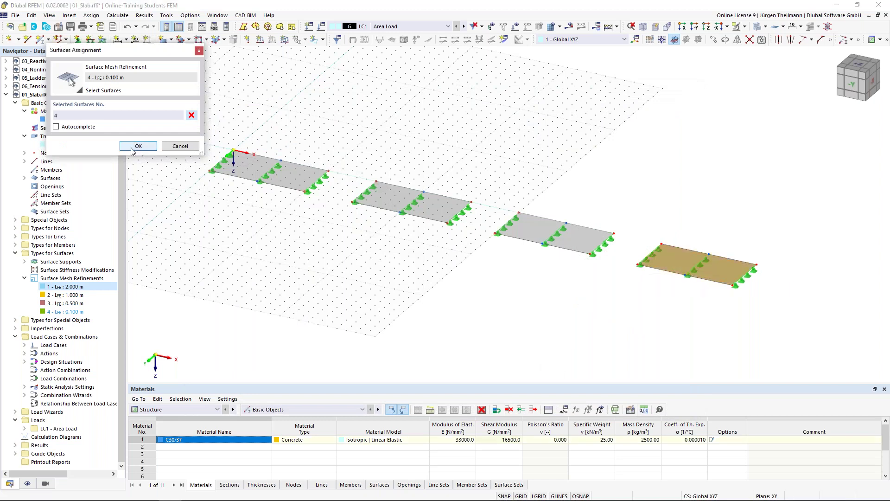
key("Return")
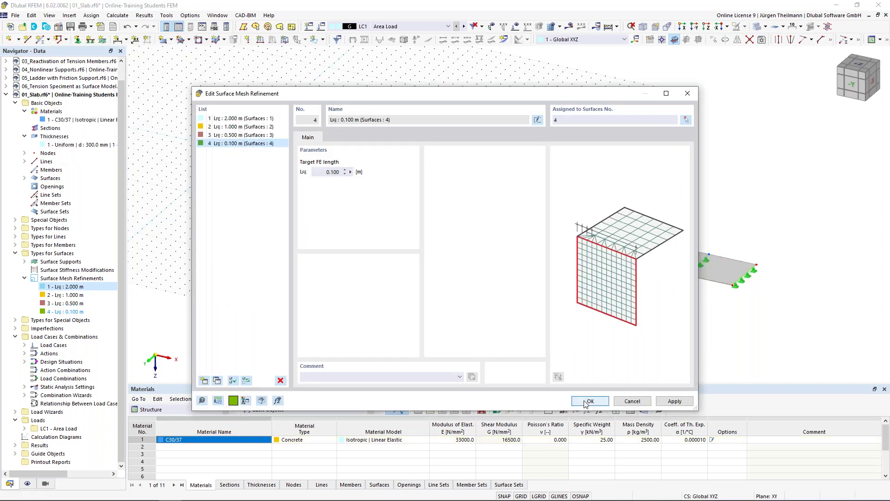
left_click(585, 402)
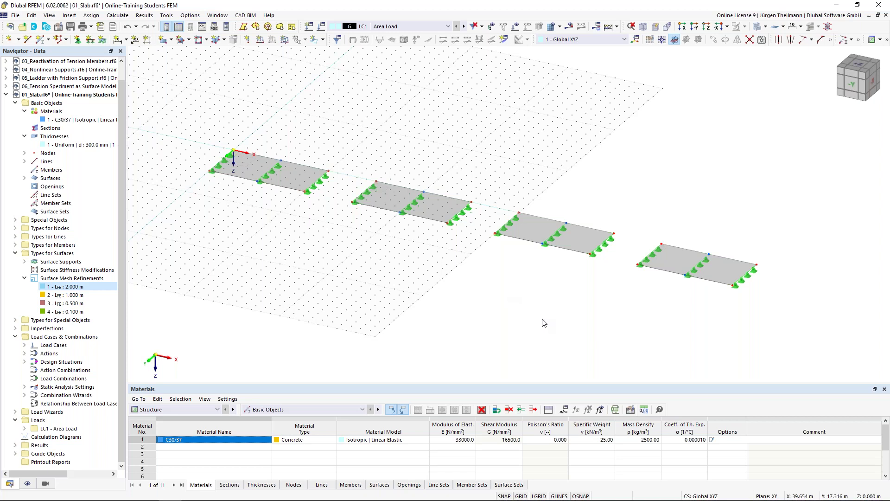
Generate the finite element mesh for all four slabs and turn off the work plane grid
middle_click_drag(544, 323, 556, 292)
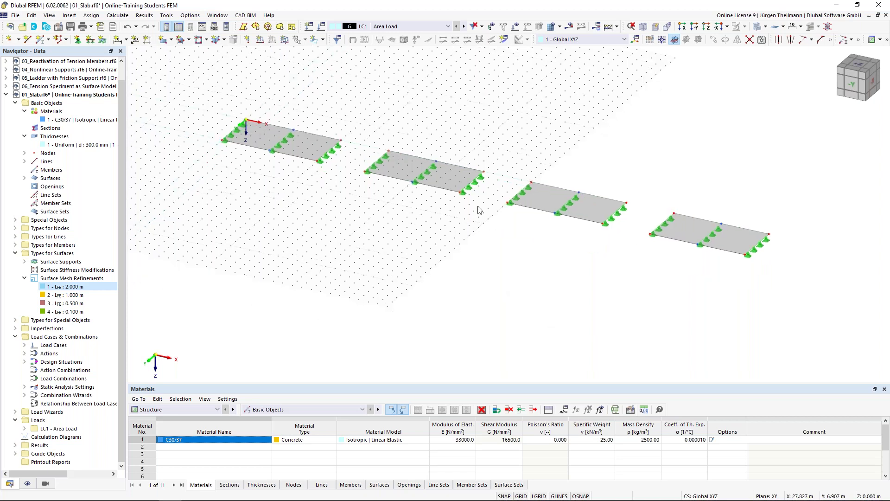
left_click(118, 15)
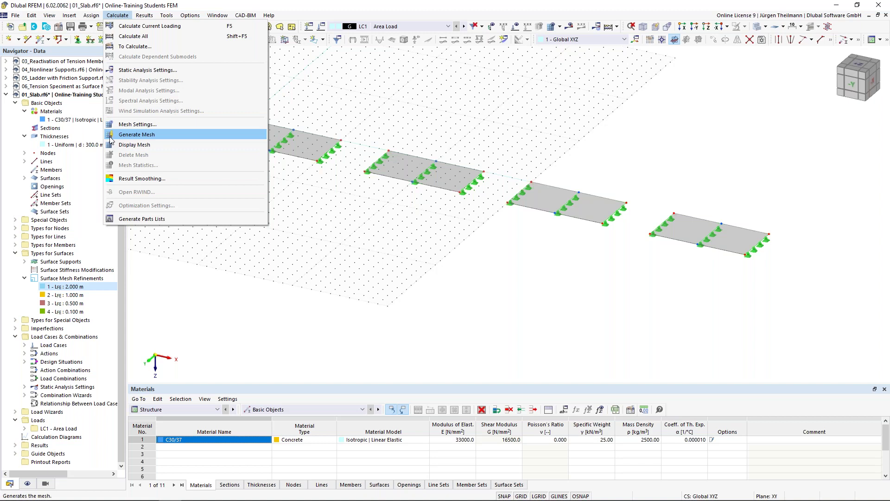
left_click(168, 135)
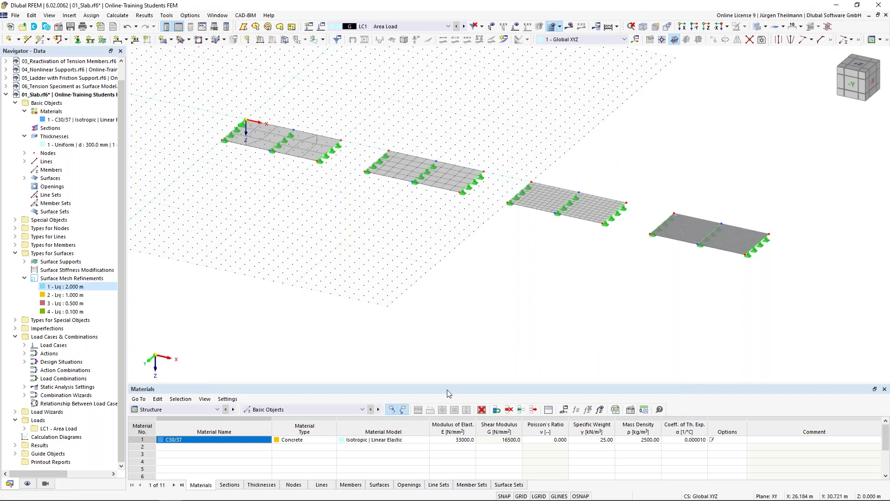
left_click(522, 496)
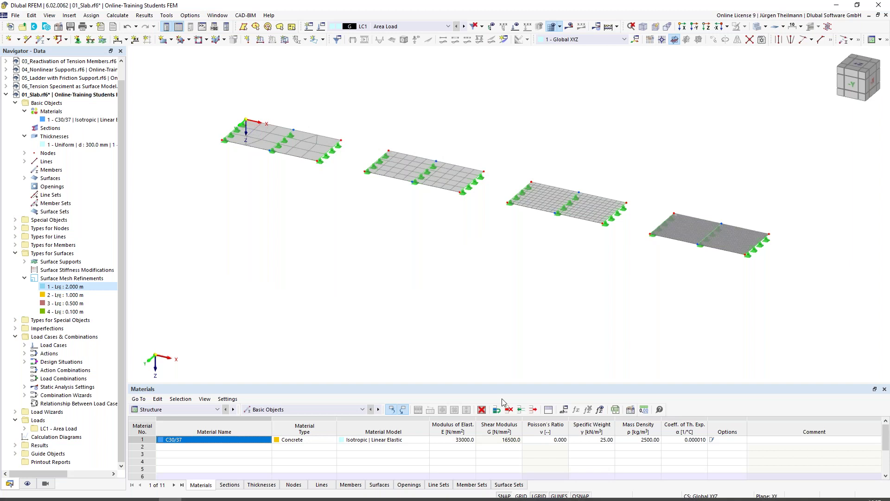
Examine from above the finite element meshes of the four slabs, comparing the coarse first slab with the finer ones
left_click(860, 67)
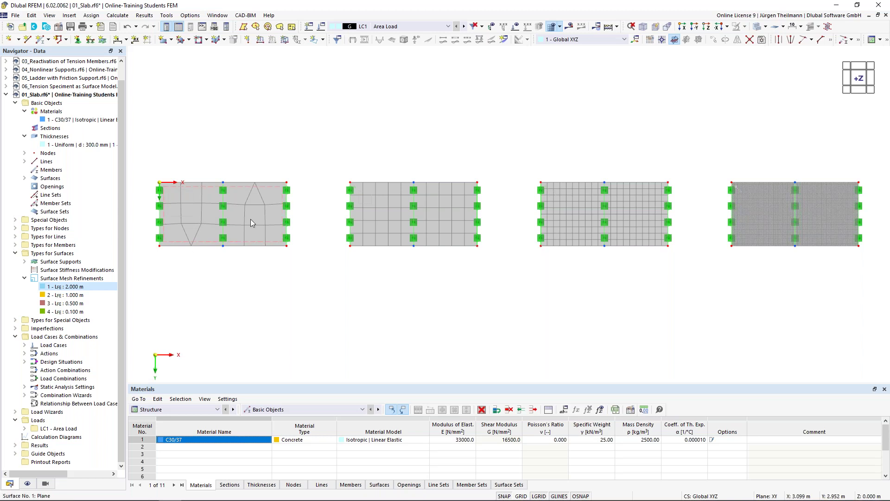
left_click(273, 202)
left_click(297, 251)
scroll(193, 247, "up", 2)
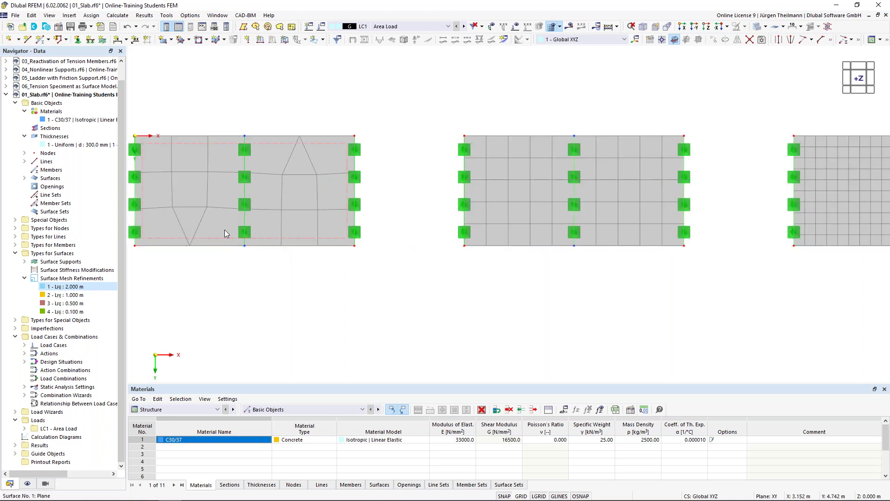
scroll(228, 226, "up", 2)
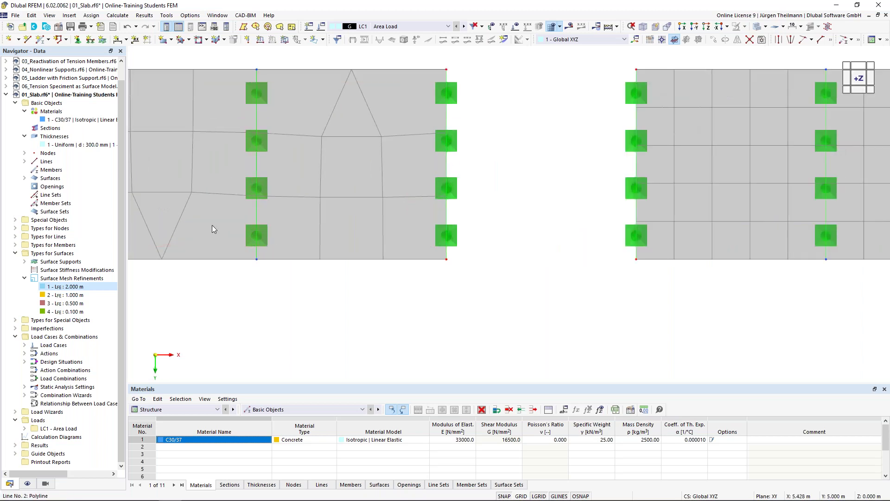
scroll(209, 256, "down", 1)
scroll(216, 293, "down", 1)
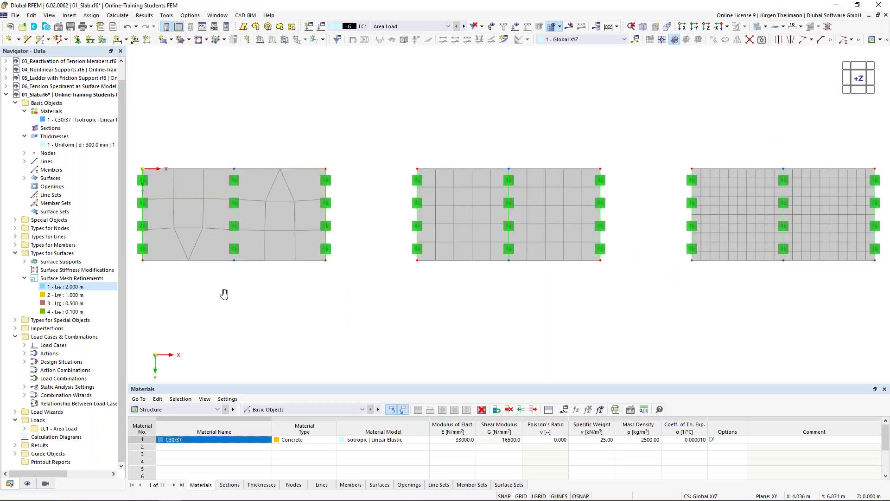
middle_click_drag(388, 242, 408, 198)
middle_click_drag(443, 272, 383, 284)
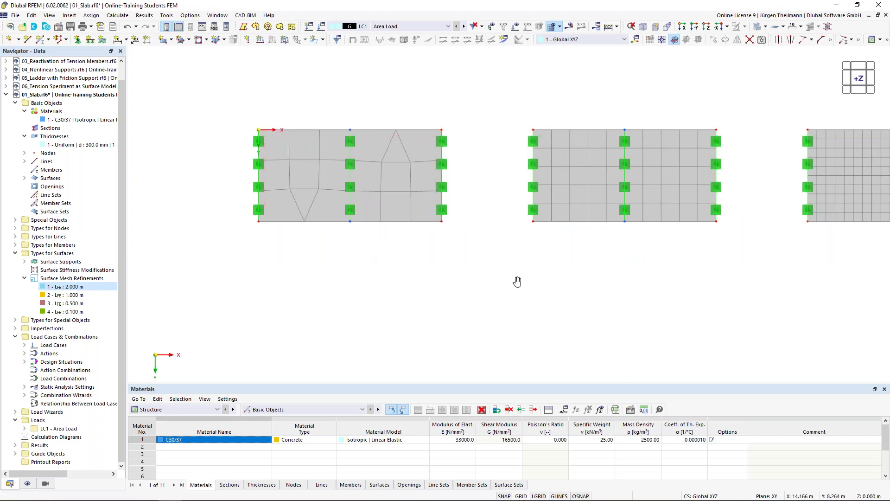
middle_click_drag(451, 312, 400, 336)
scroll(419, 328, "down", 2)
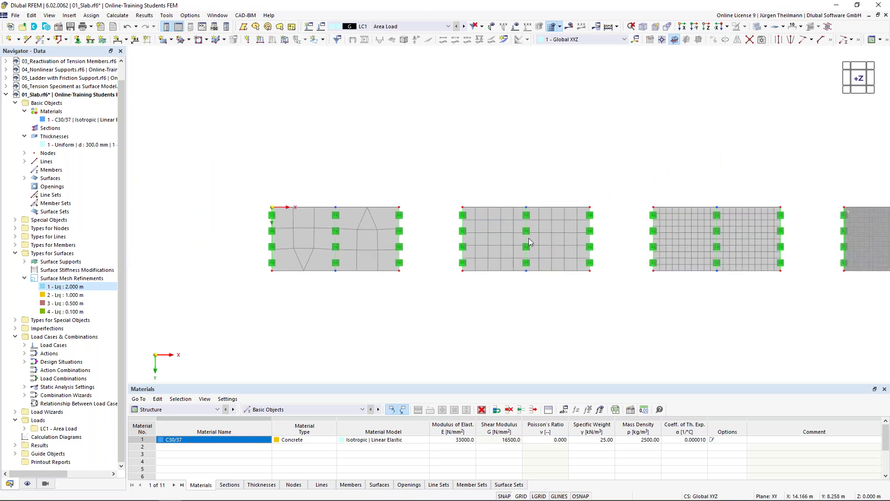
middle_click_drag(563, 230, 457, 216)
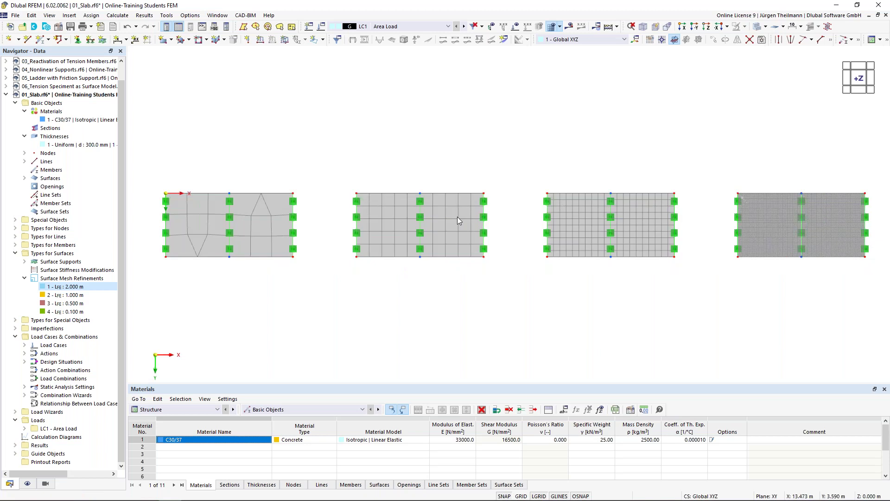
left_click(420, 232)
key("Escape")
scroll(685, 302, "down", 1)
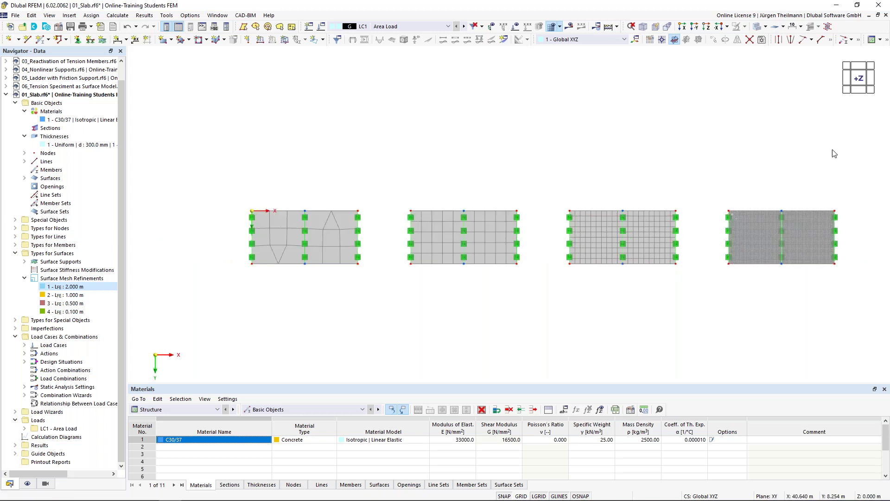
Make the number of work plane grid points adapt dynamically to the size of the model
left_click(871, 91)
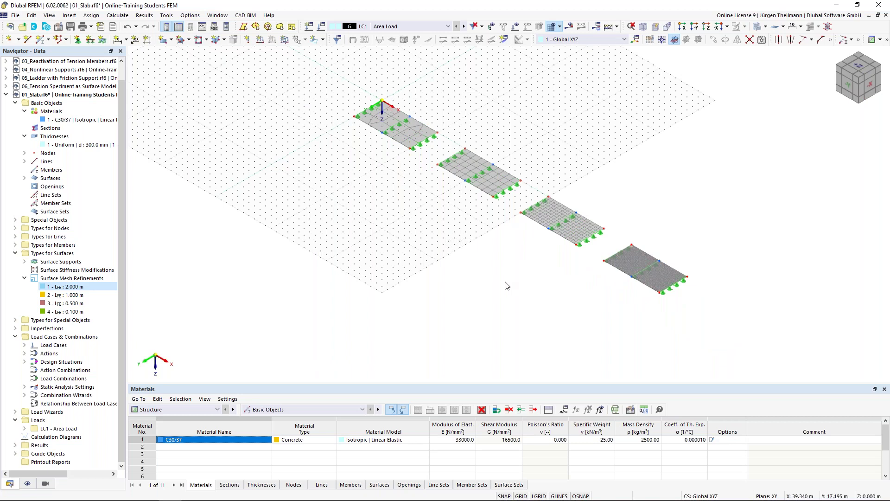
left_click(651, 41)
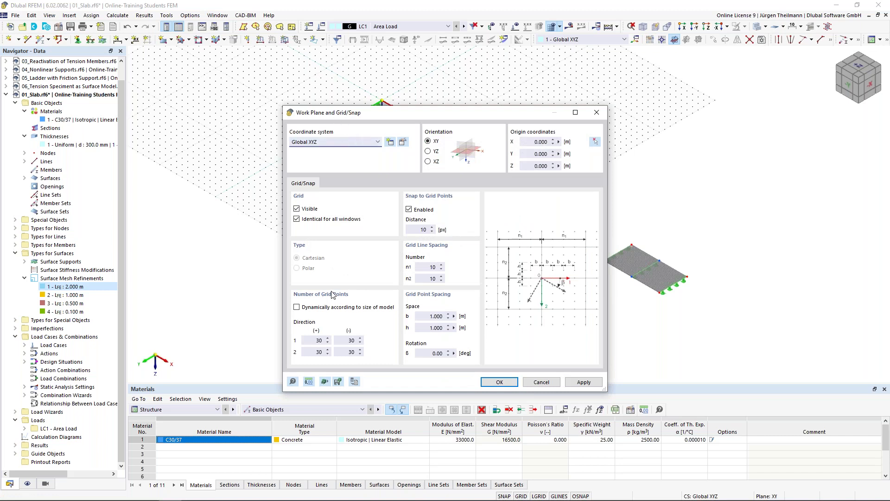
left_click(296, 307)
left_click(500, 382)
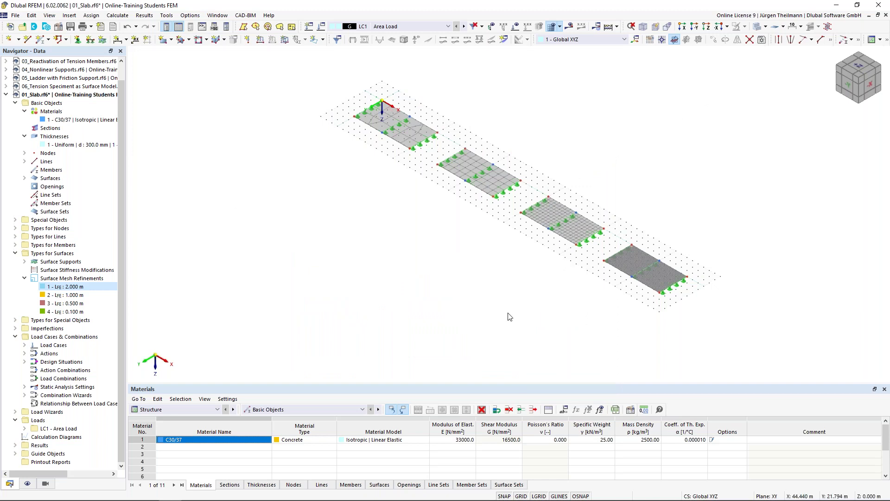
Display the LC1 area loads on the meshed slabs
middle_click_drag(586, 297, 564, 276)
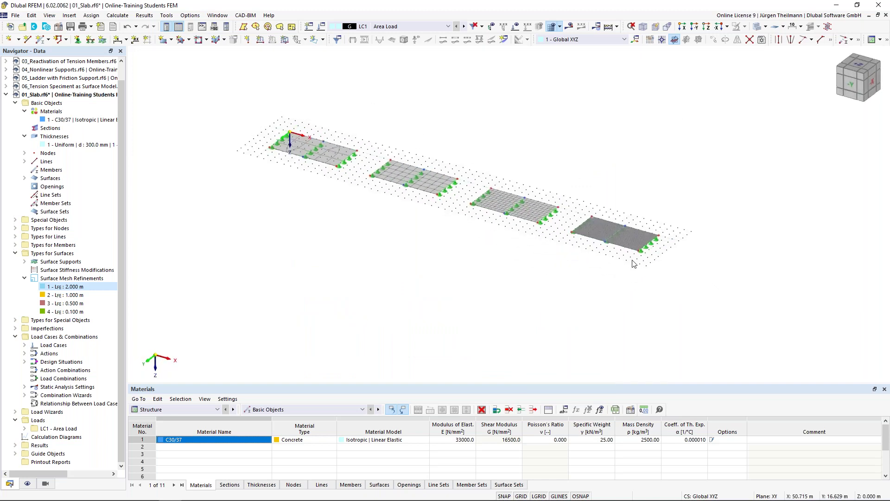
scroll(669, 252, "up", 8)
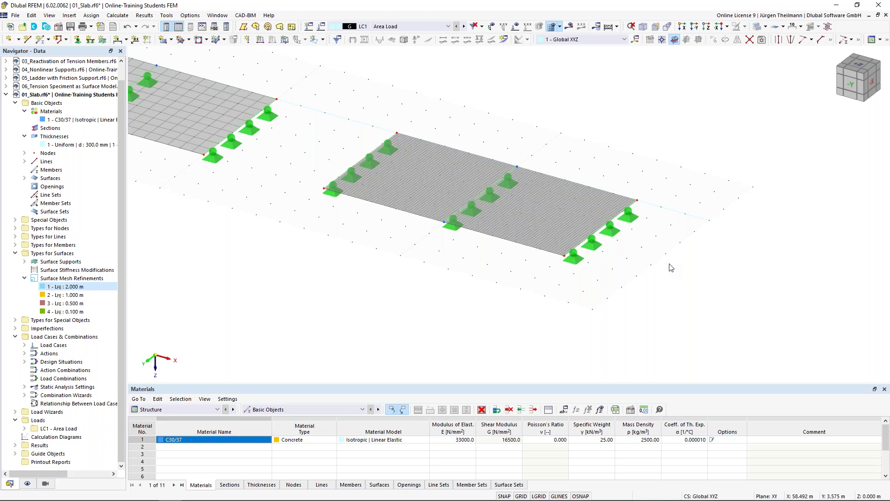
scroll(671, 267, "down", 6)
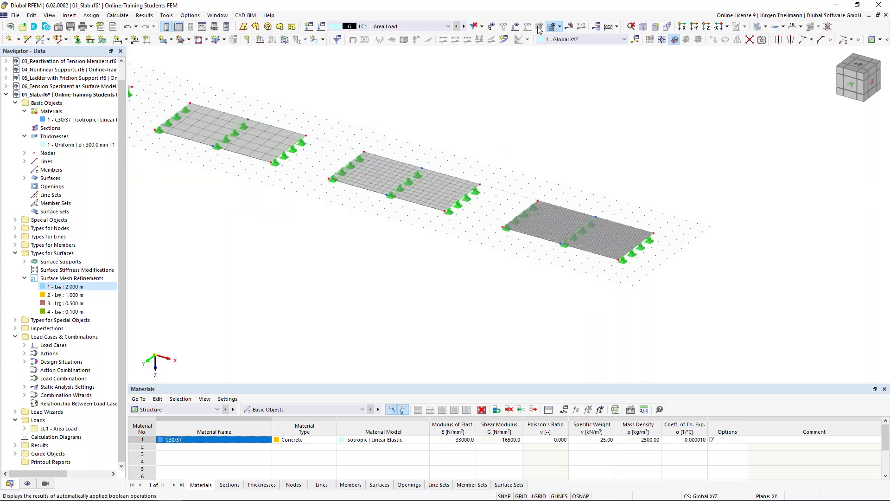
left_click(516, 28)
scroll(454, 253, "down", 2)
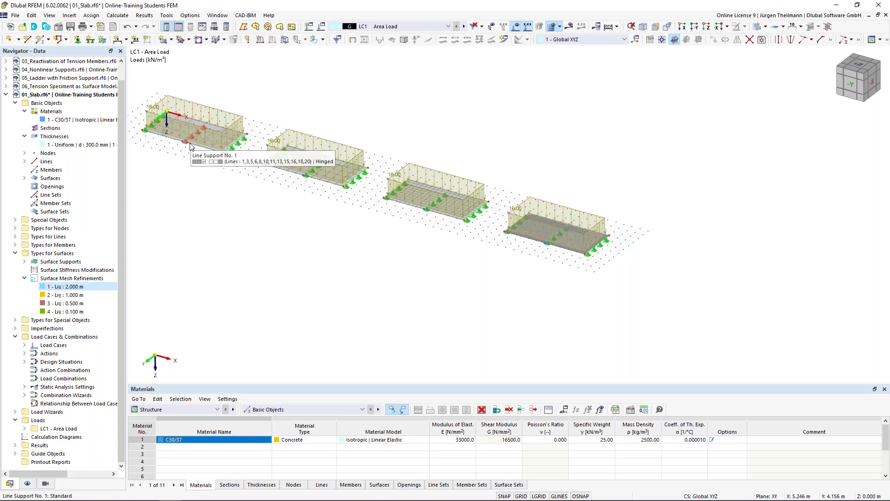
Delete the surface load from the last slab and reapply it by copying the third slab's 10 kN/m² load
left_click(514, 211)
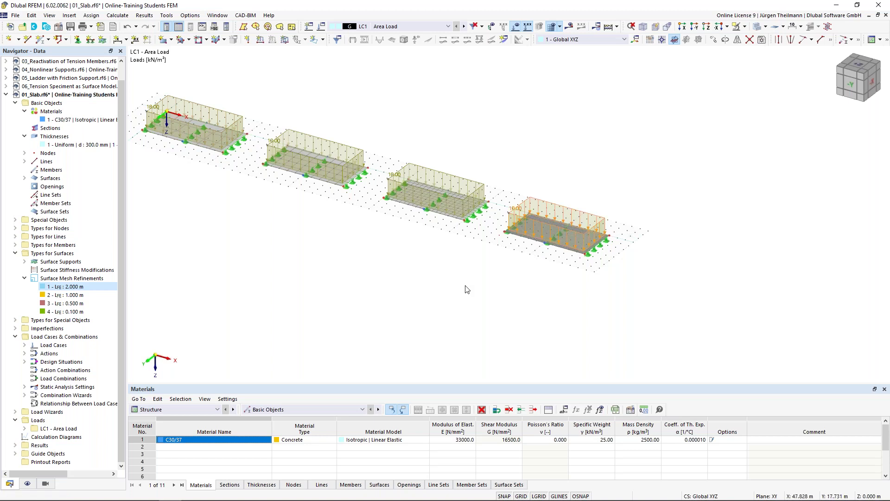
key("Delete")
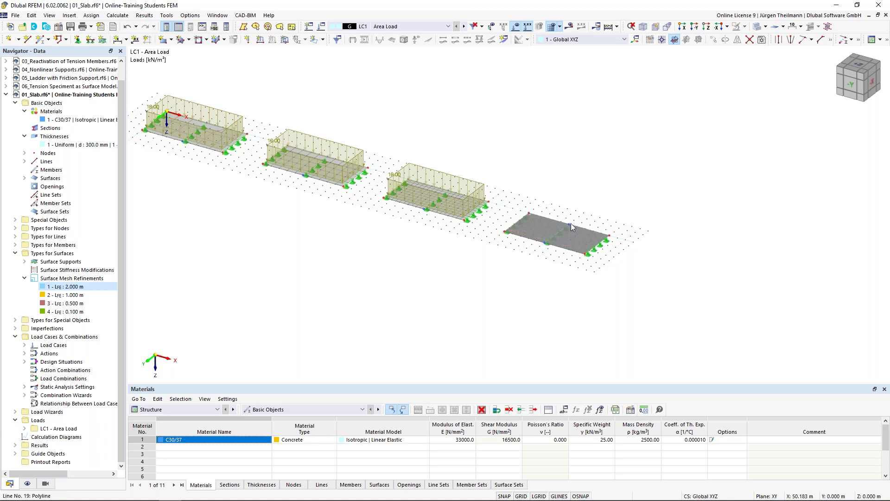
scroll(571, 223, "up", 3)
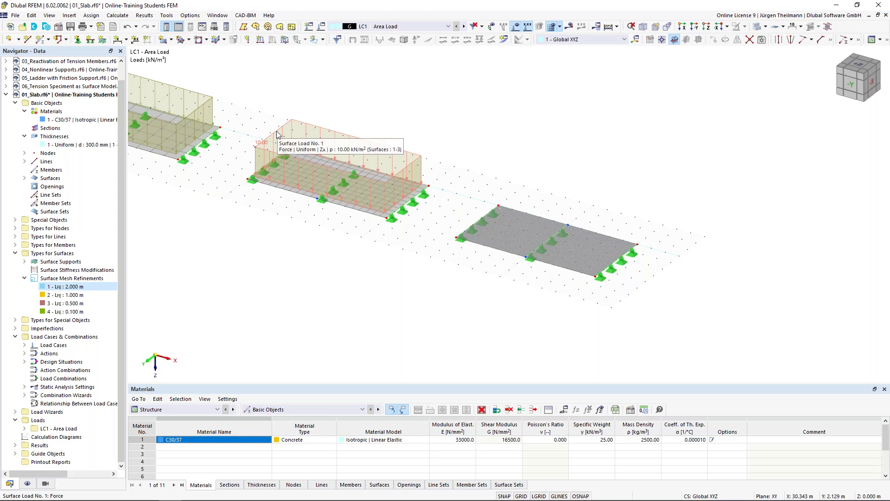
left_click_drag(277, 134, 423, 86)
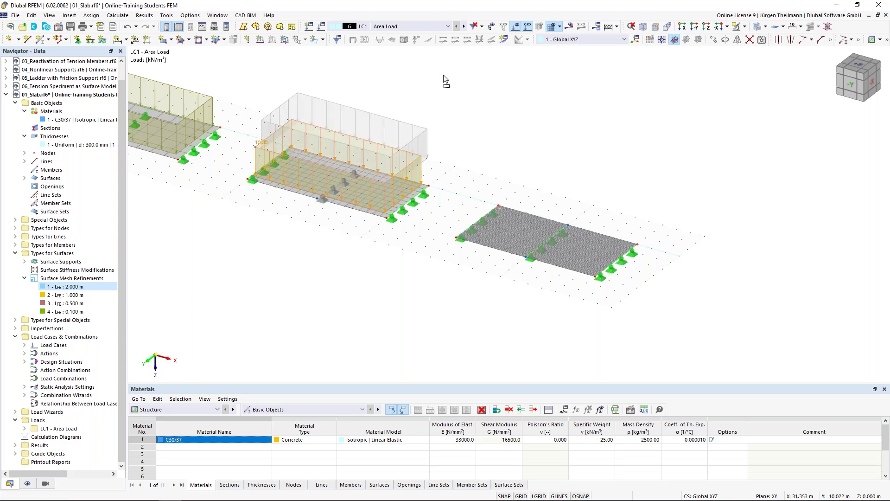
left_click_drag(538, 191, 519, 227)
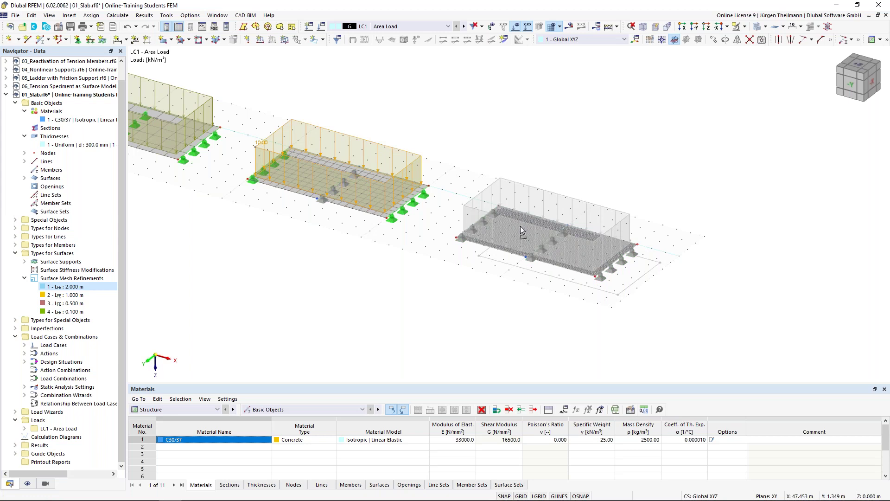
left_click_drag(520, 226, 520, 226)
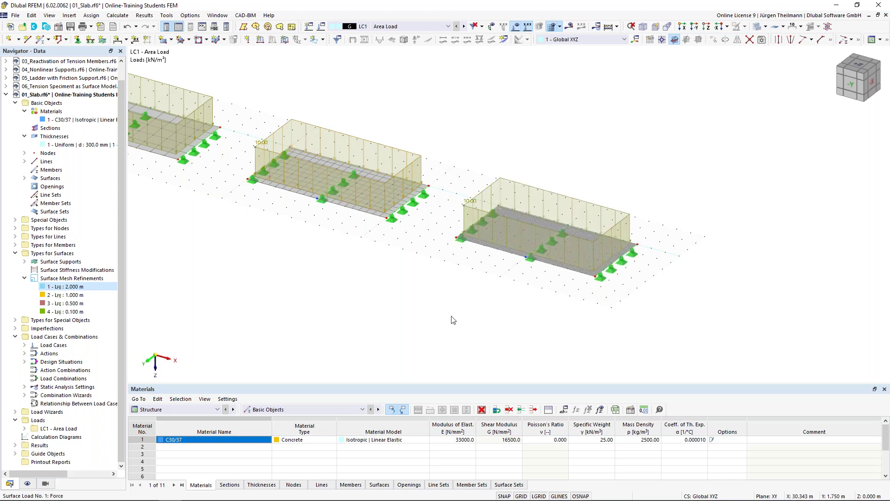
Start a new beam member and give it a new C30/37 massive rectangular section, 1000 mm wide and 300 mm high
scroll(324, 165, "down", 2)
scroll(333, 204, "down", 2)
middle_click_drag(333, 204, 412, 163)
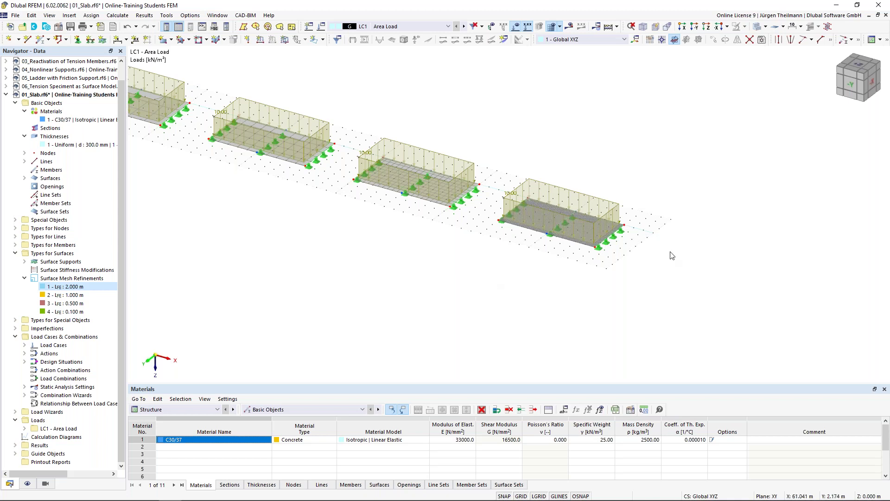
scroll(670, 259, "up", 2)
scroll(669, 260, "up", 1)
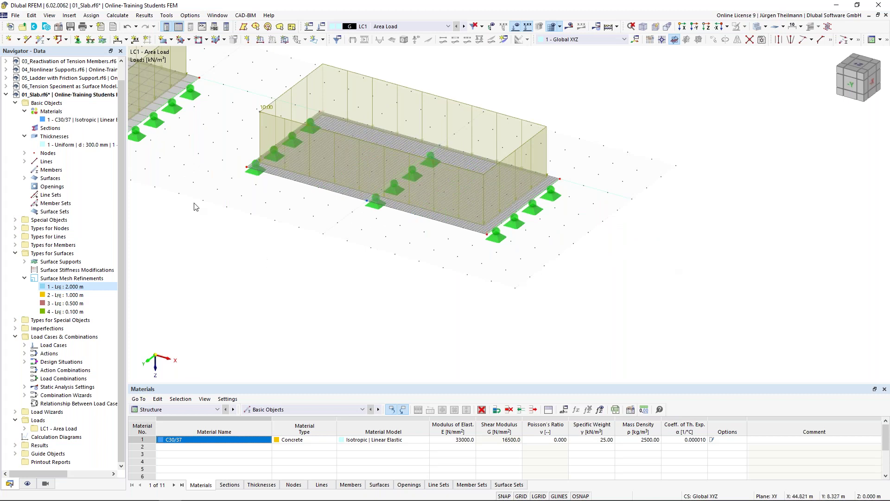
left_click(41, 40)
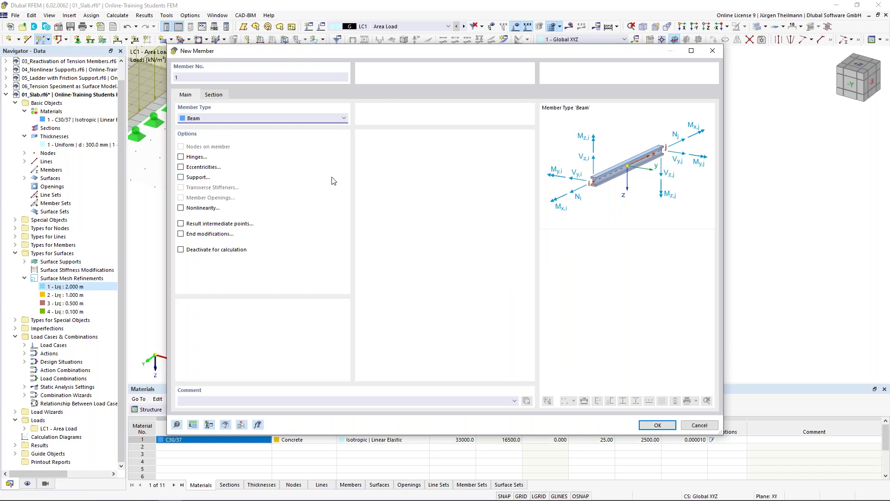
left_click(213, 96)
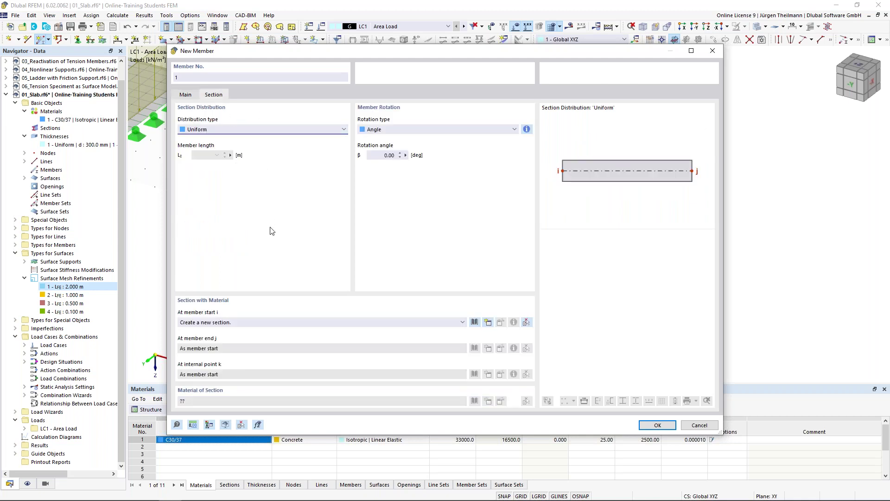
left_click(488, 323)
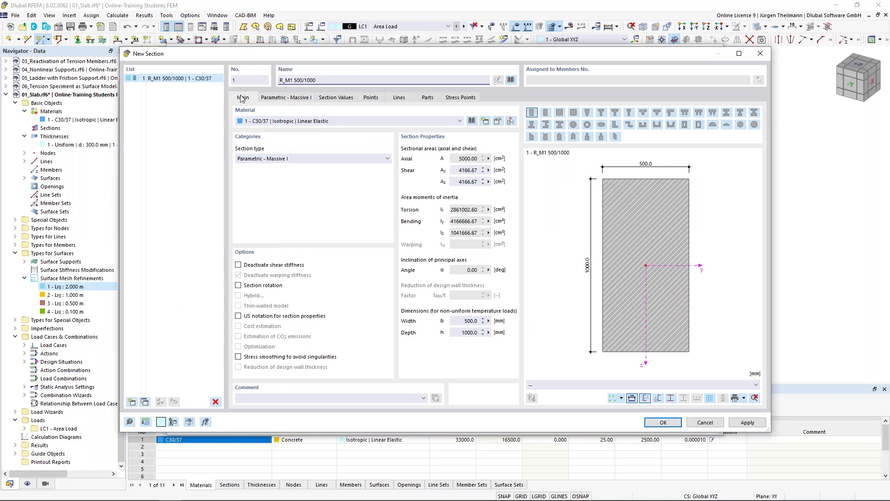
left_click(278, 98)
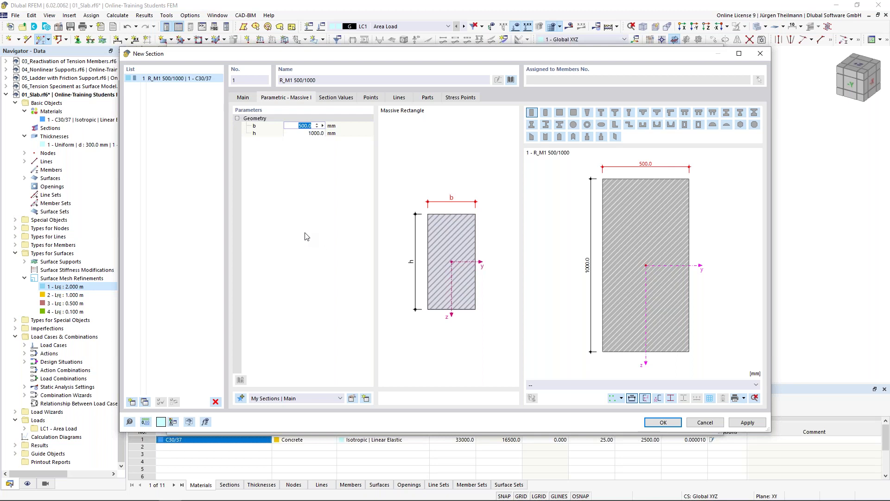
type("1000")
key("Tab")
type("3")
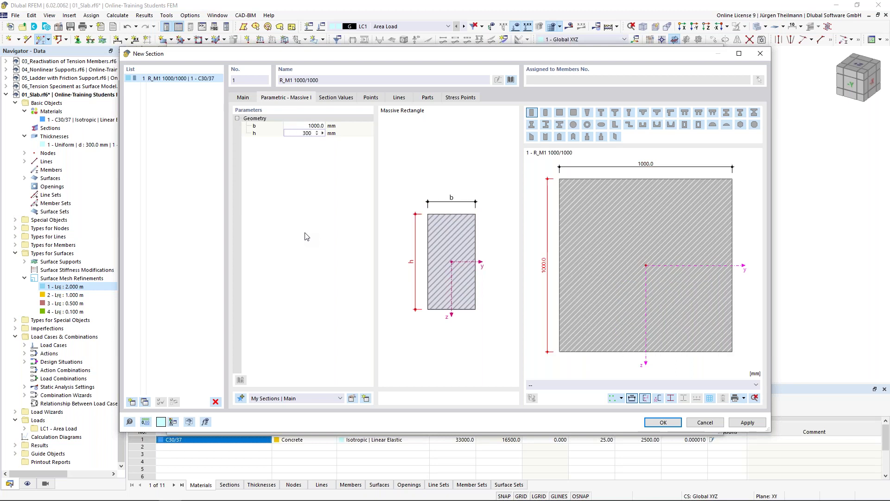
key("Return")
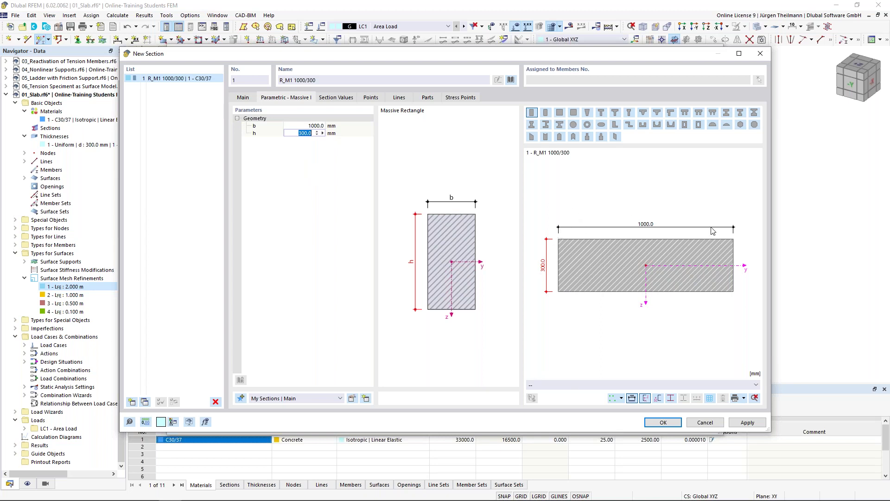
left_click(663, 422)
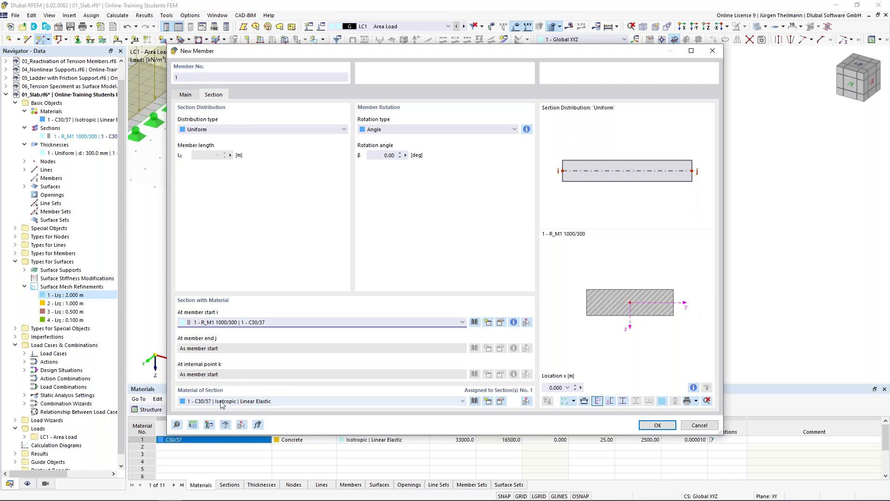
Place the beam beyond the last slab from X 58 m, Y 3 m with a length of 10 m, accepting deletion of the mesh
left_click(658, 425)
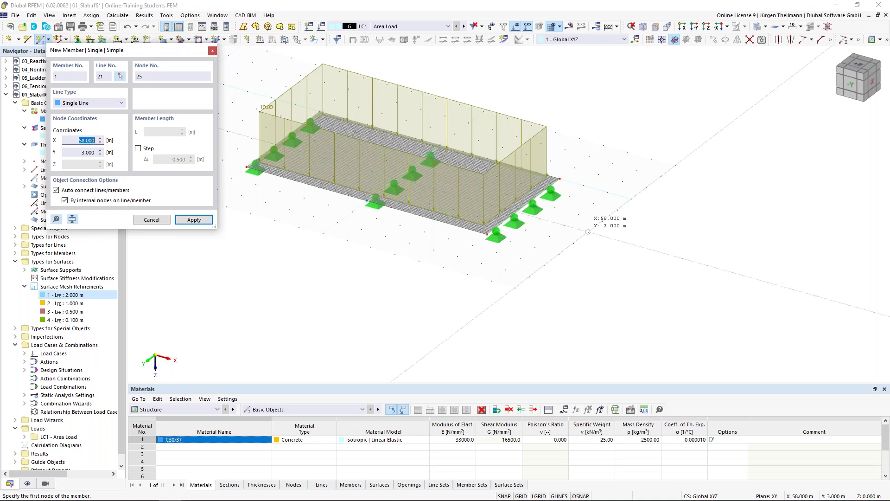
left_click(588, 232)
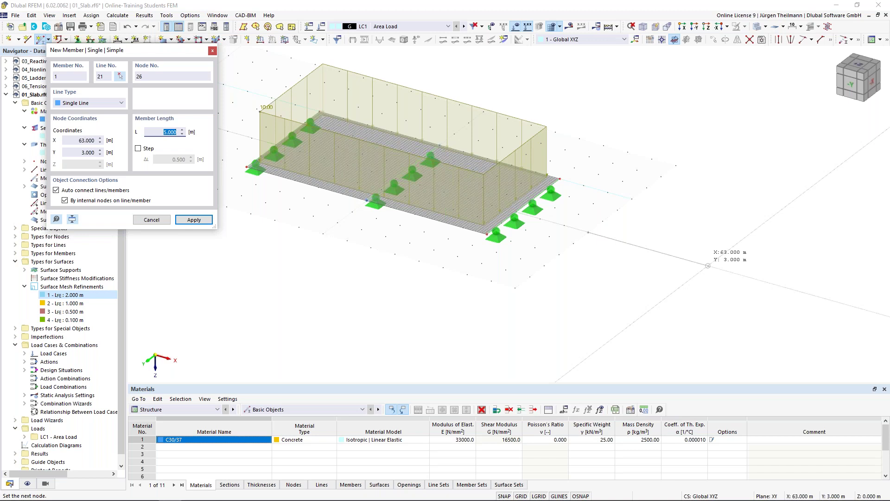
type("10")
key("Return")
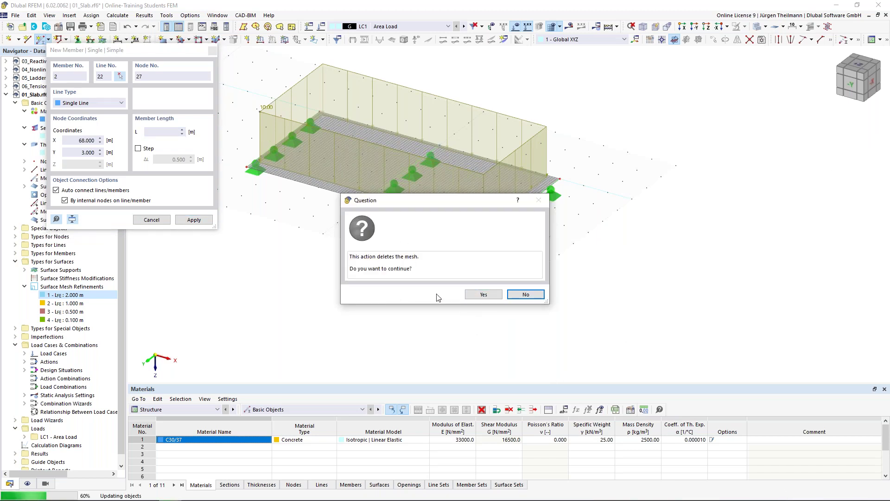
left_click(482, 294)
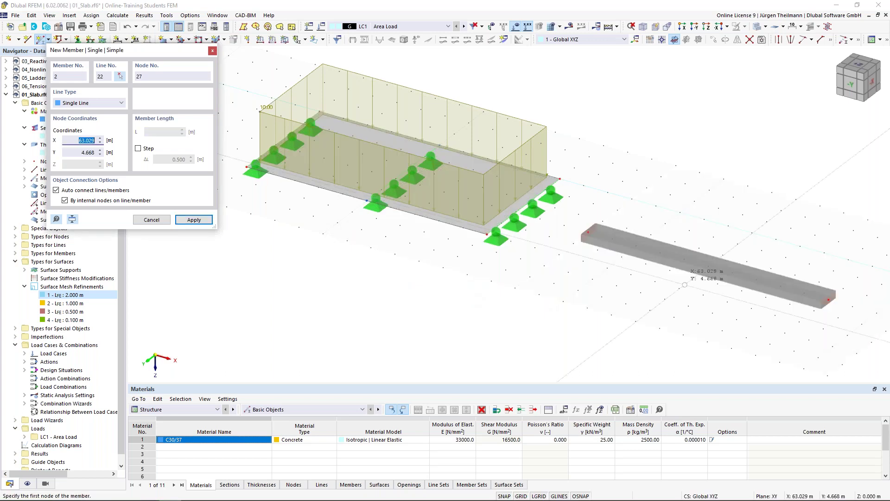
key("Escape")
key("Escape")
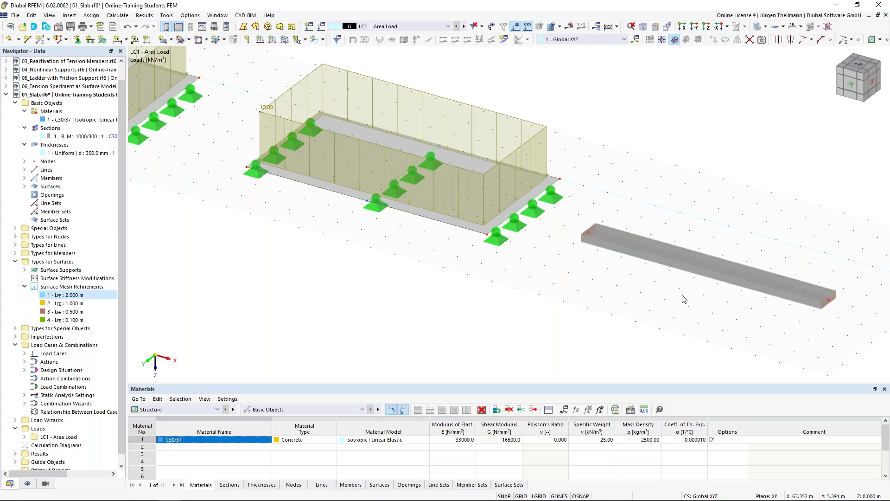
Check the X and Y coordinates of the beam's start and end nodes
middle_click_drag(684, 299, 595, 239)
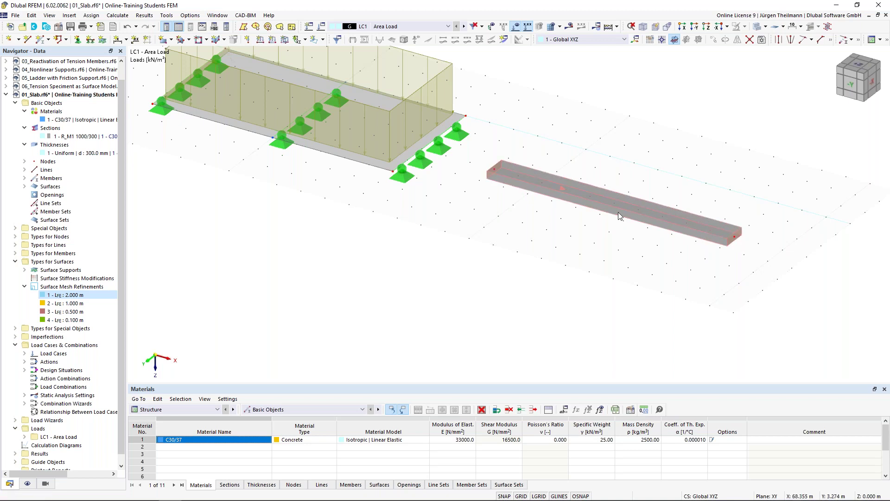
double_click(494, 173)
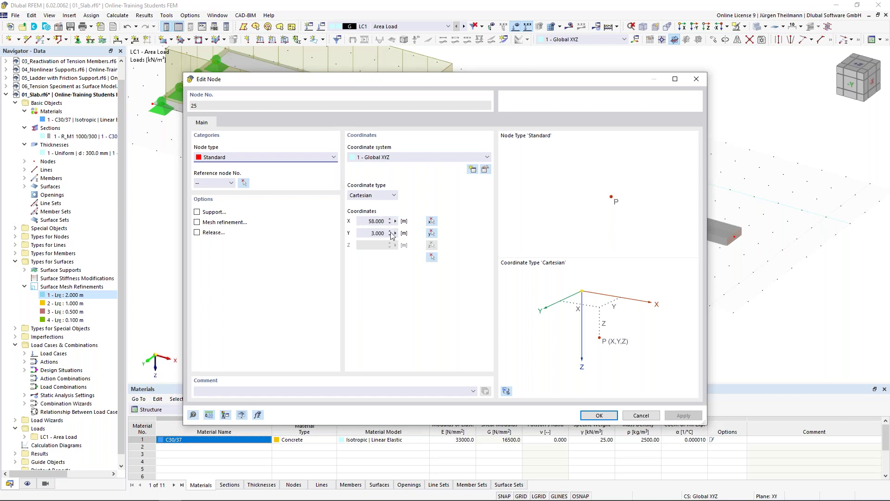
left_click(603, 415)
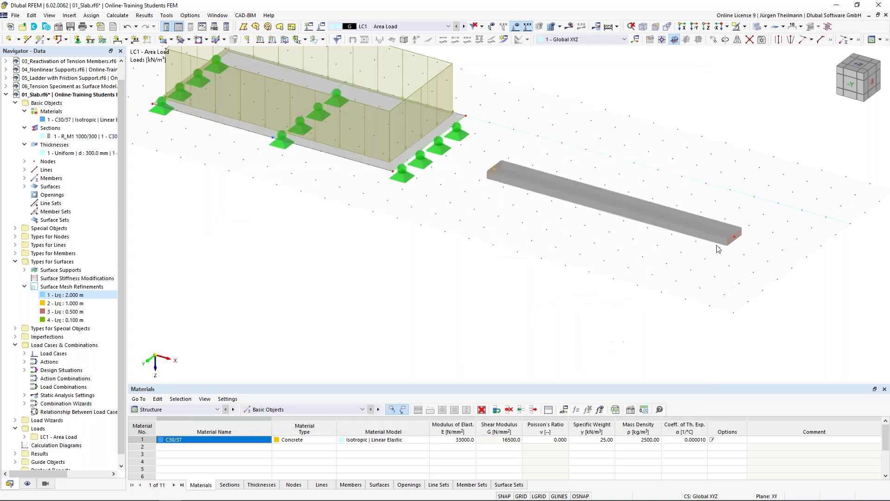
double_click(735, 240)
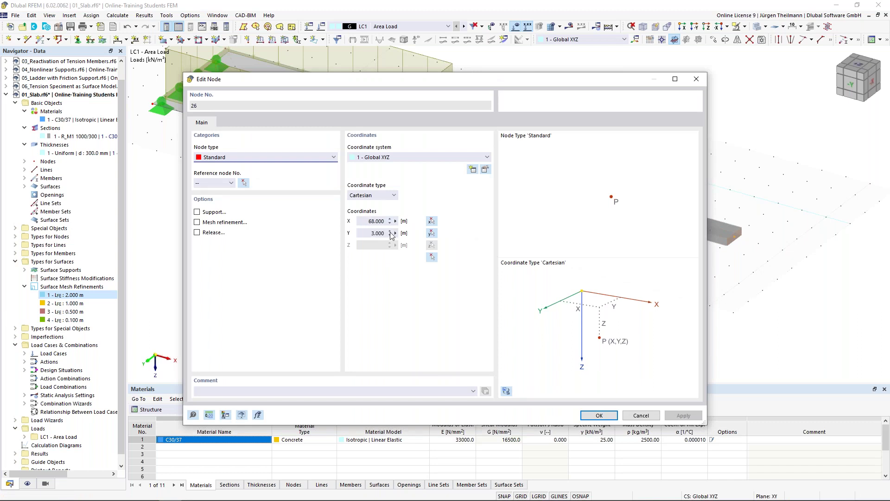
left_click(595, 416)
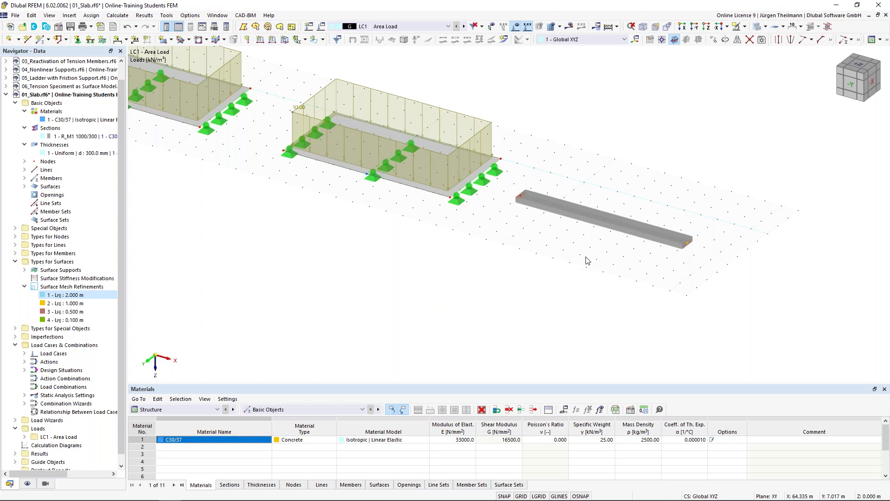
Divide the beam with 1 intermediate node, using the option to create 'On Member' nodes without dividing the member
scroll(586, 260, "up", 1)
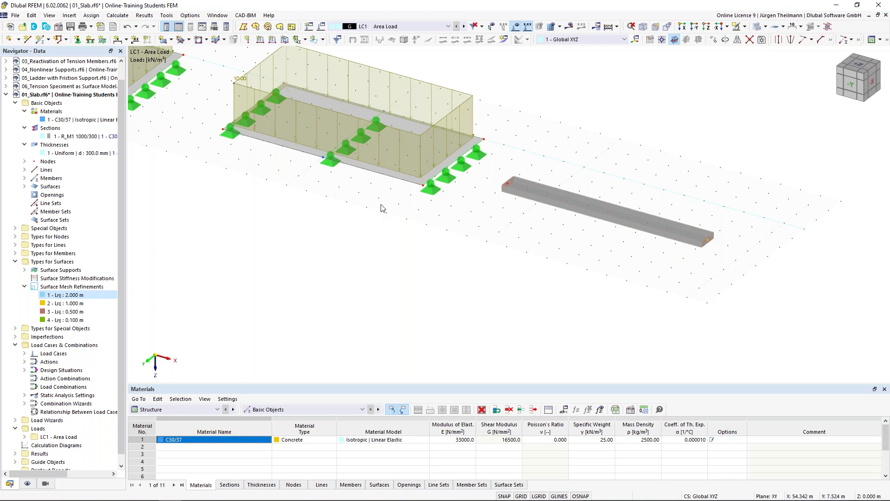
scroll(615, 218, "up", 3)
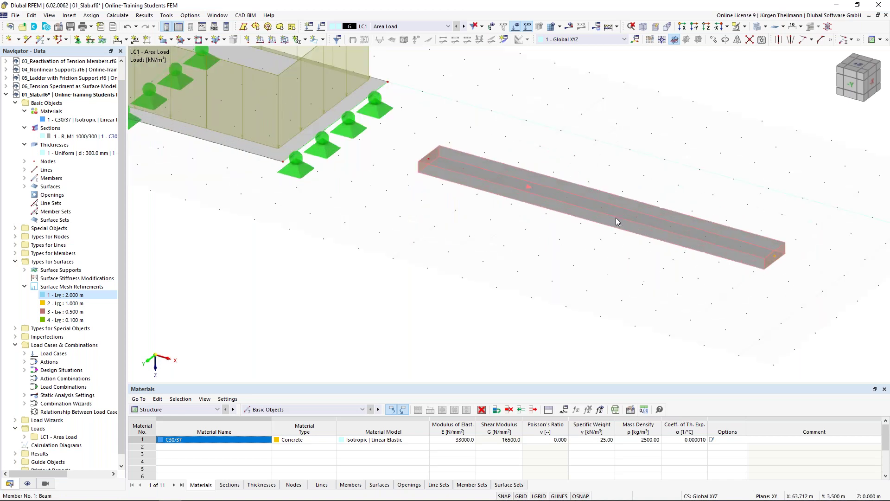
right_click(613, 210)
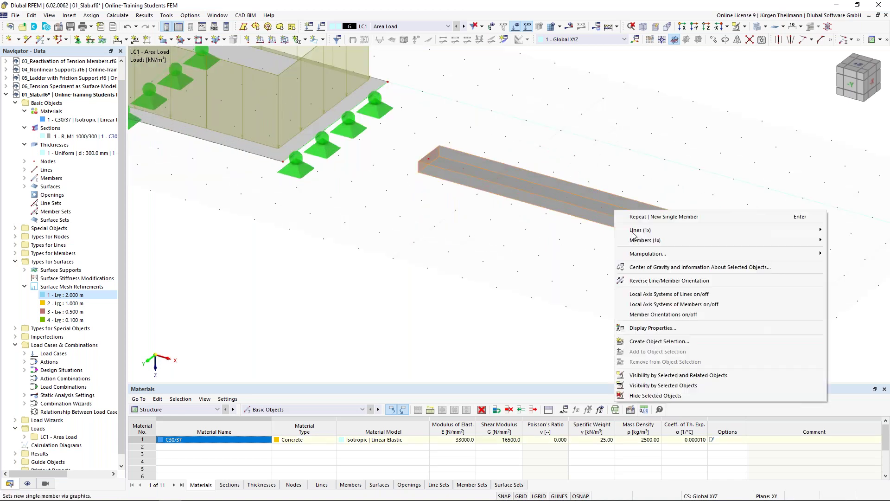
mouse_move(660, 240)
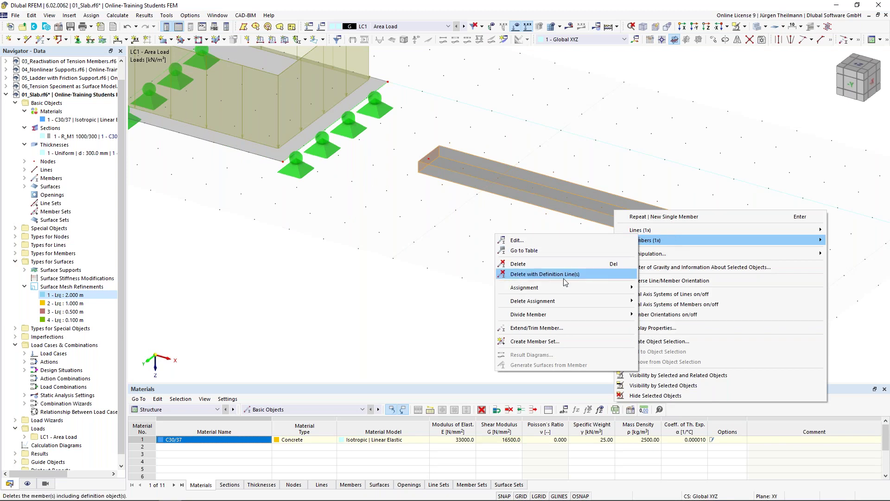
mouse_move(587, 316)
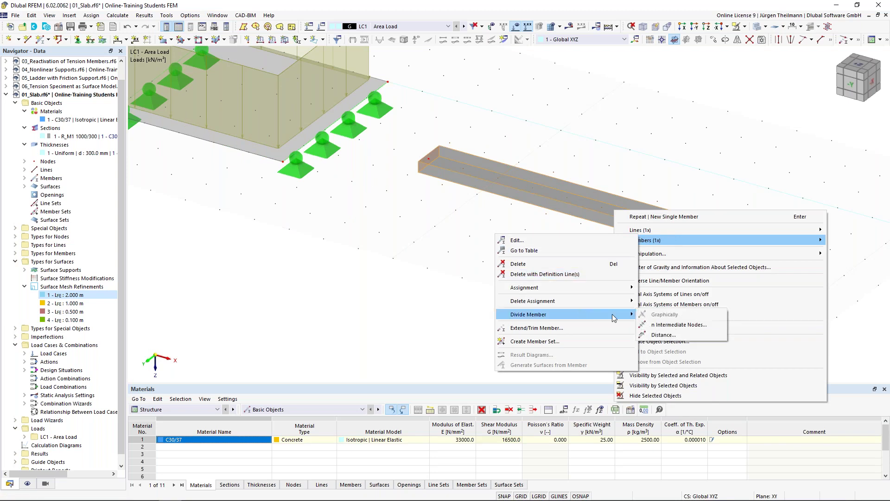
left_click(680, 325)
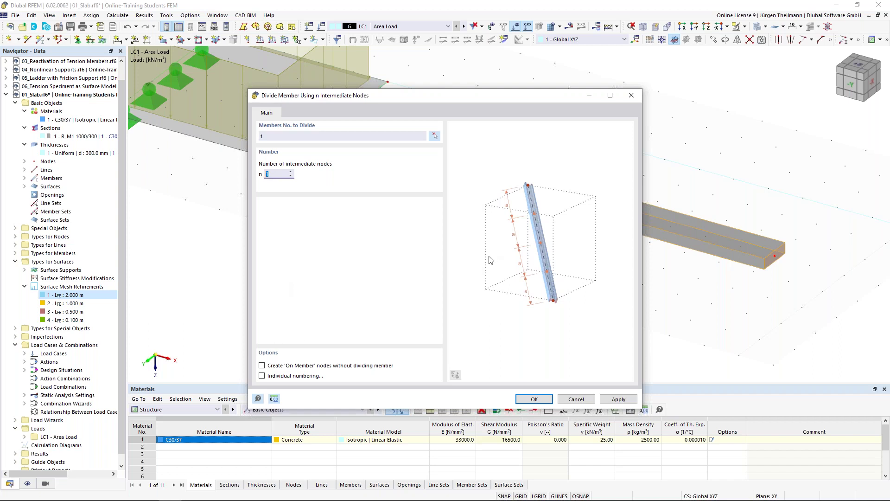
left_click(263, 365)
left_click(535, 400)
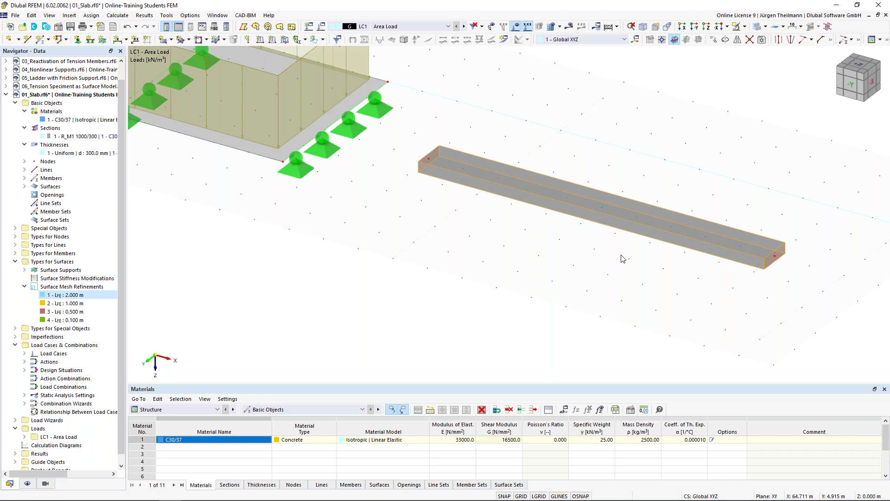
Assign the Hinged nodal support to the beam's middle node and its far end node
middle_click_drag(622, 259, 603, 272, "ctrl")
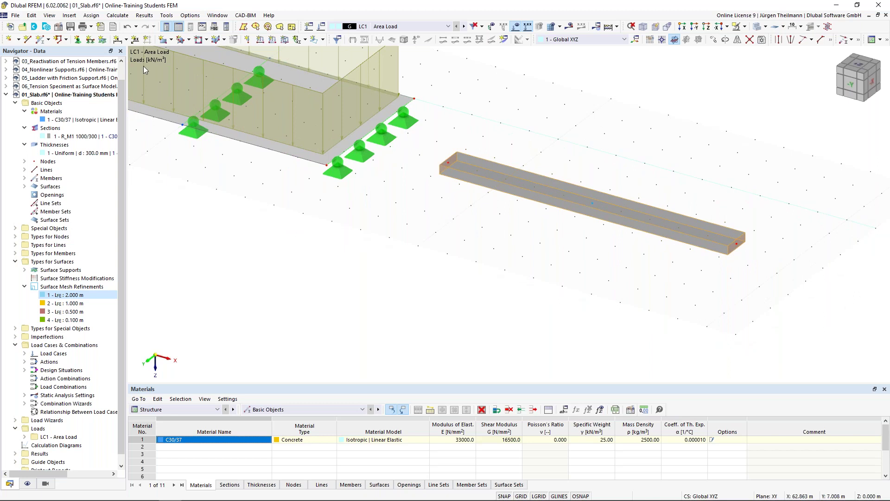
left_click(78, 41)
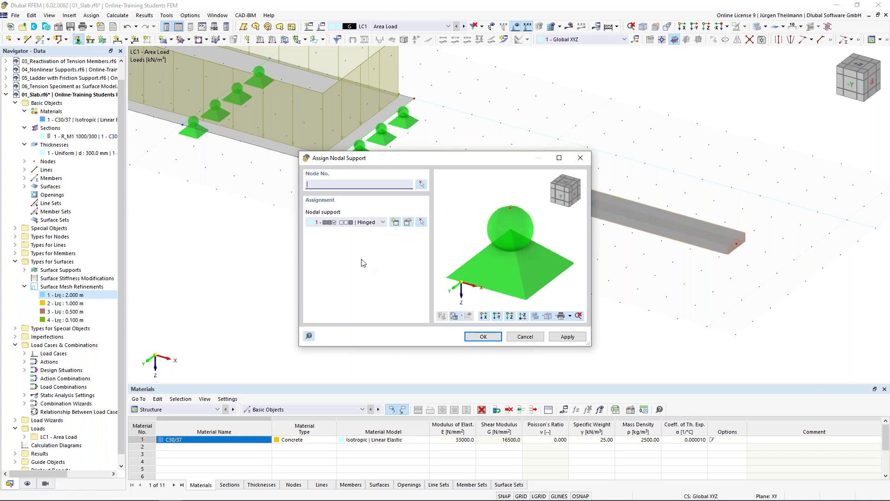
left_click(422, 186)
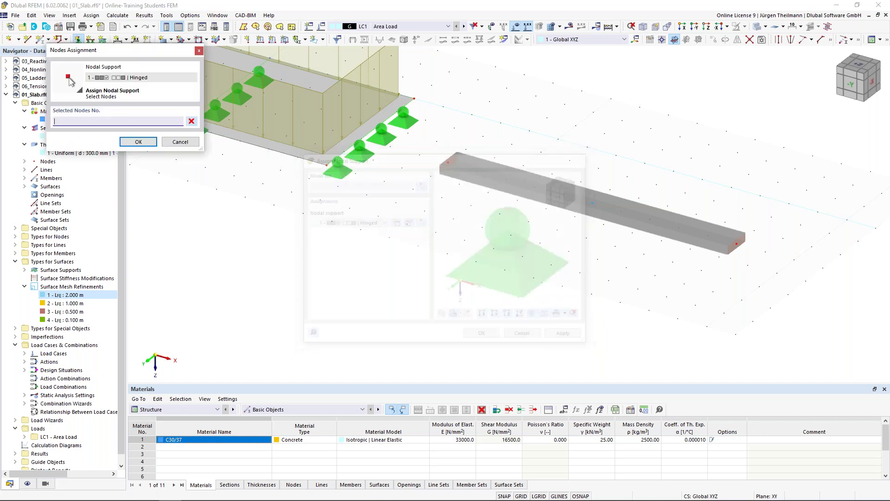
left_click_drag(557, 122, 797, 320)
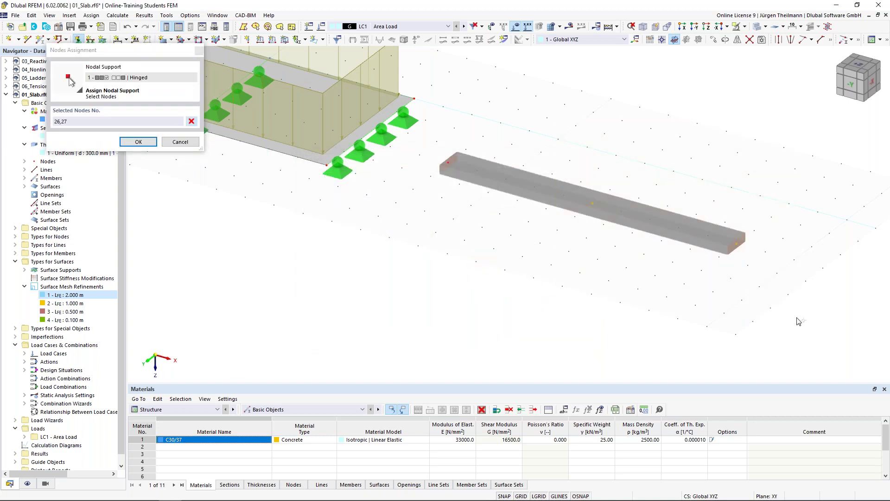
left_click(139, 142)
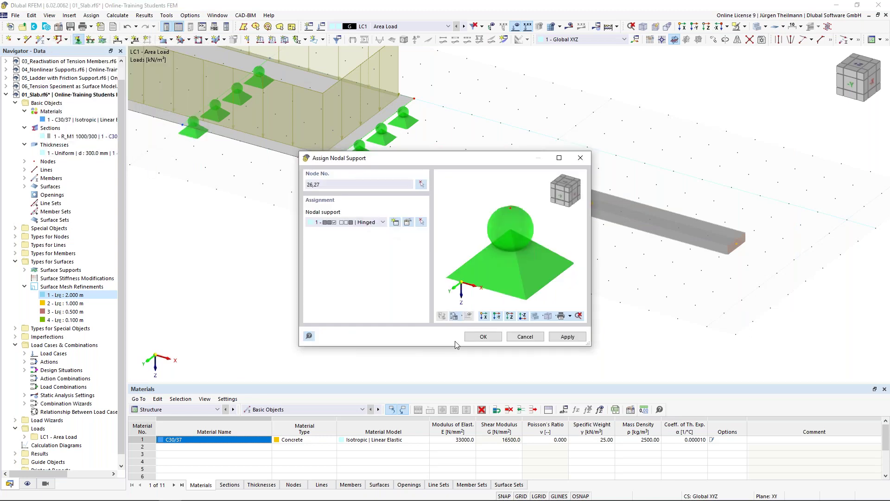
left_click(575, 338)
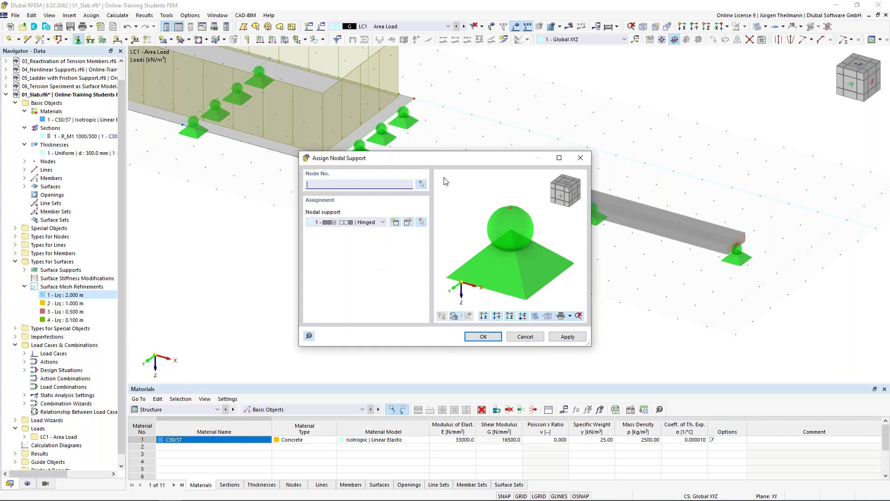
Create a new nodal support restraining uZ and φX, and assign it to the beam's end node nearest the slabs
left_click_drag(468, 162, 478, 191)
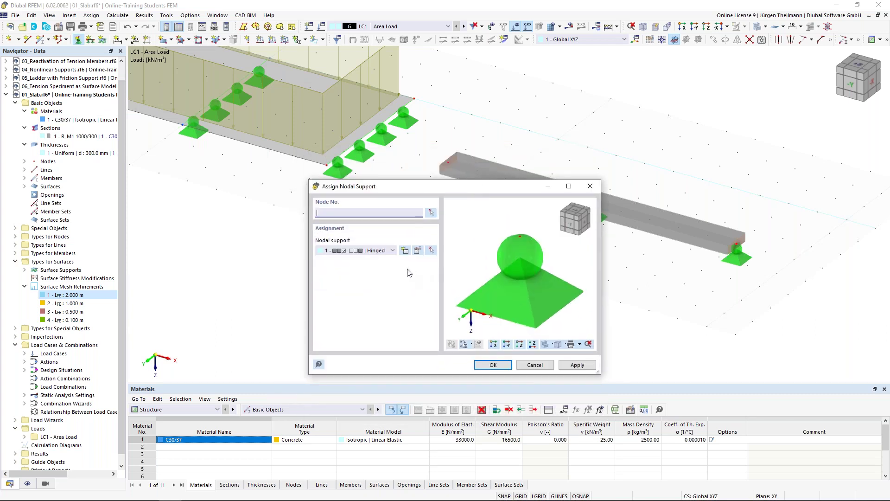
left_click(405, 251)
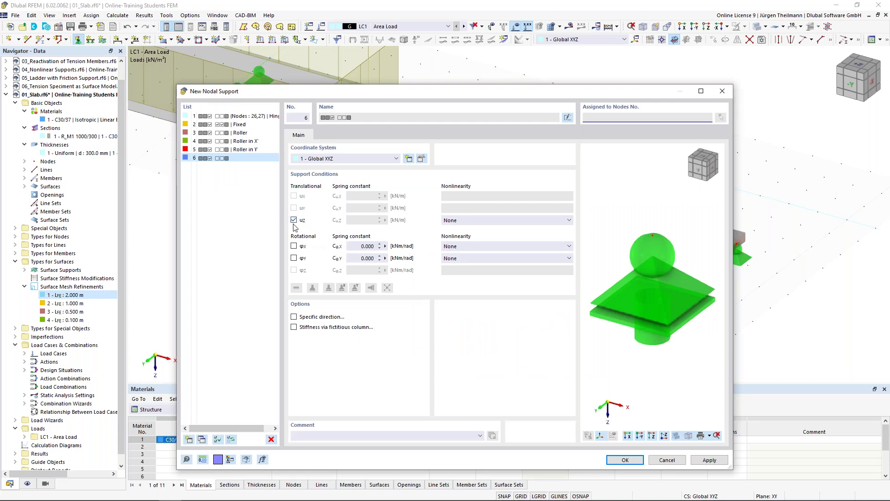
left_click(294, 246)
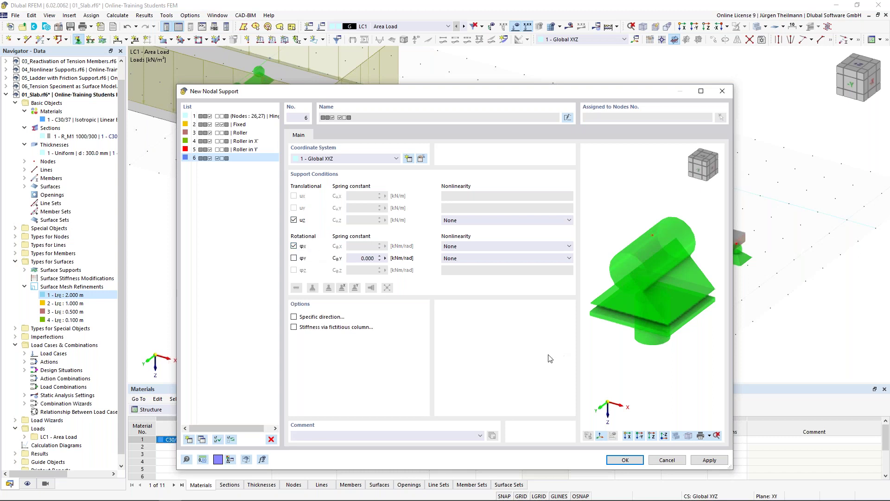
left_click(623, 460)
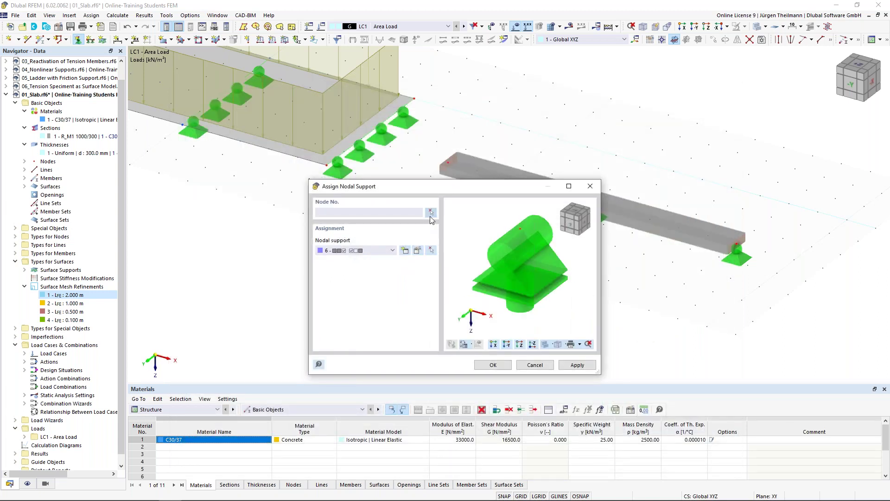
left_click(430, 213)
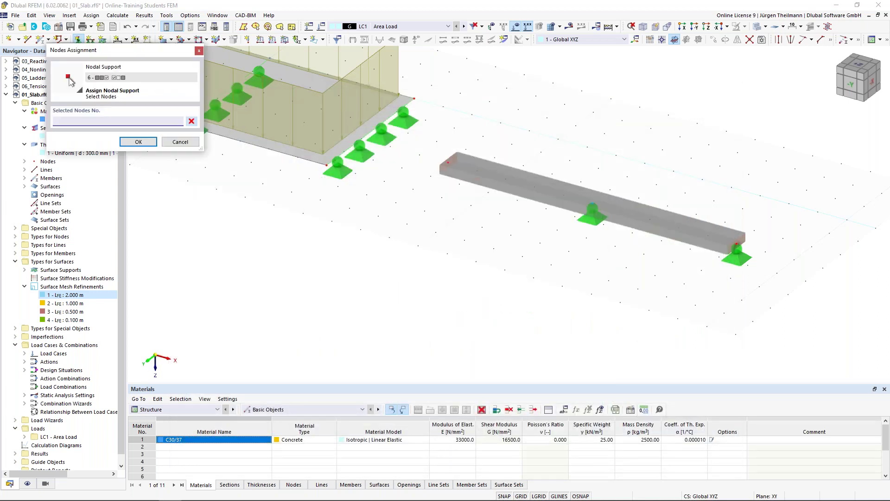
left_click_drag(433, 141, 495, 223)
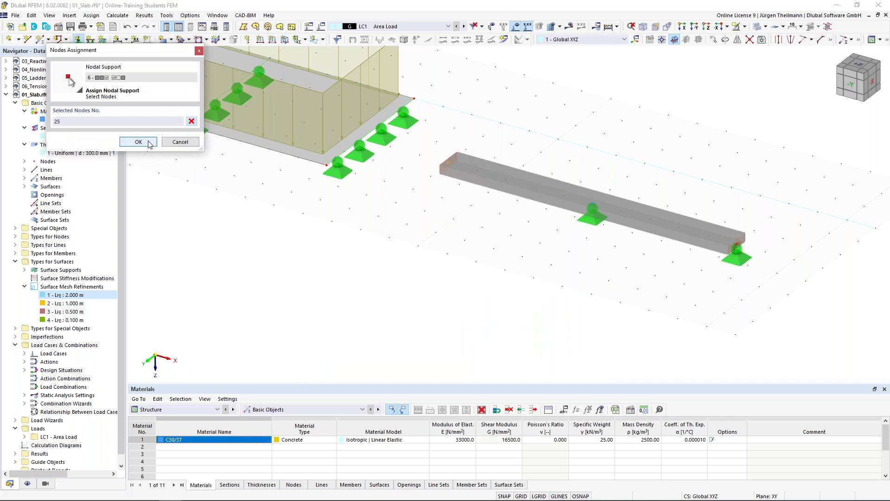
left_click(138, 142)
left_click(483, 336)
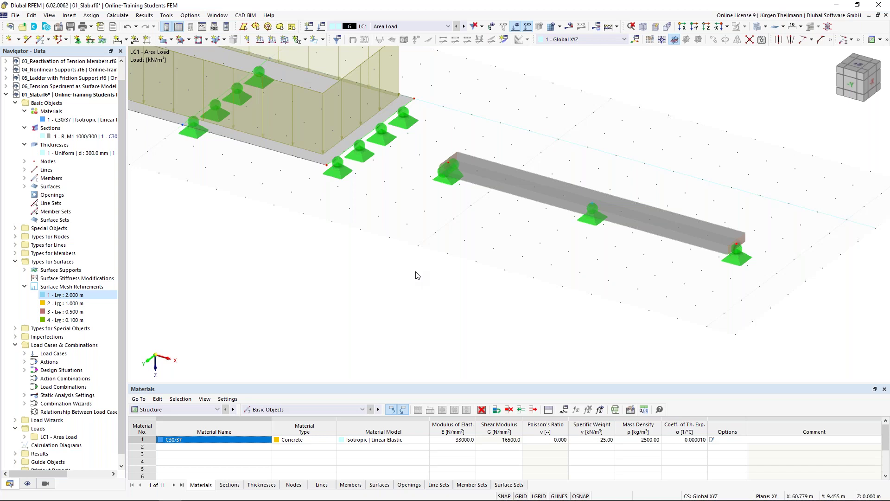
scroll(415, 272, "down", 2)
middle_click_drag(450, 293, 546, 306)
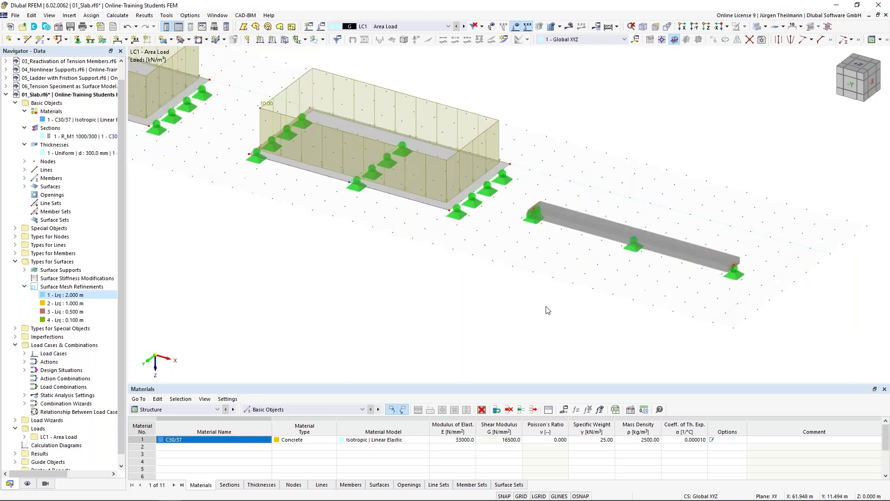
left_click(704, 258)
left_click(342, 274)
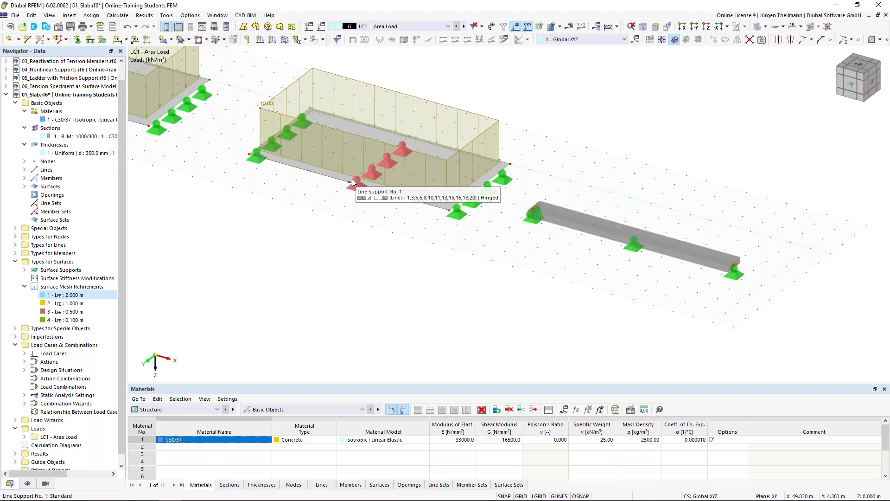
left_click(366, 166)
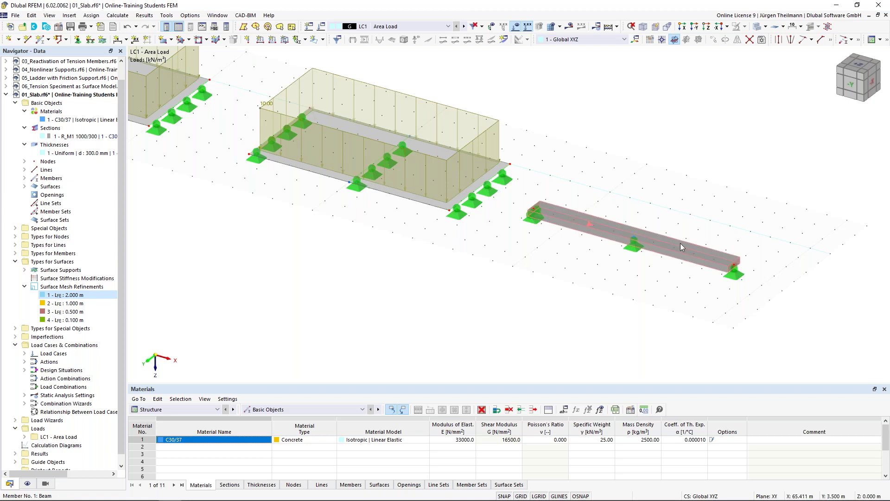
Apply a uniform 10 kN/m member load to the beam in LC1 - Area Load, acting in global ZL
left_click(274, 42)
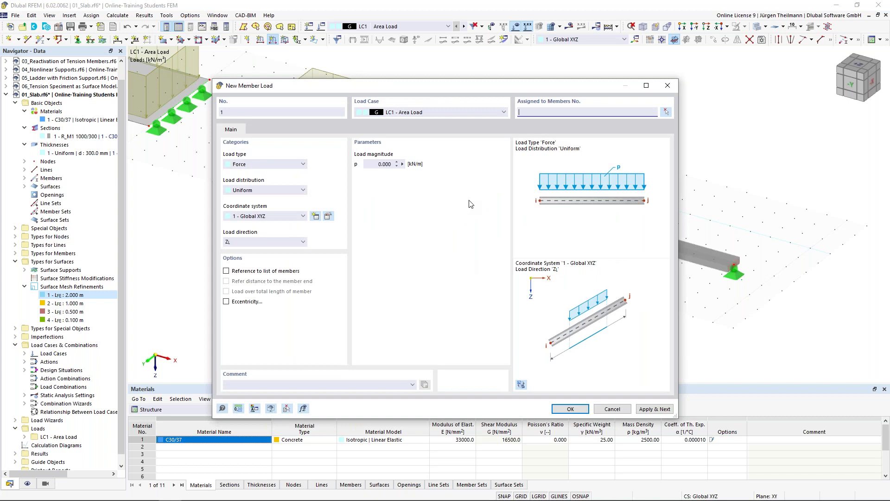
left_click(373, 164)
type("10")
key("Tab")
left_click(617, 111)
left_click(569, 409)
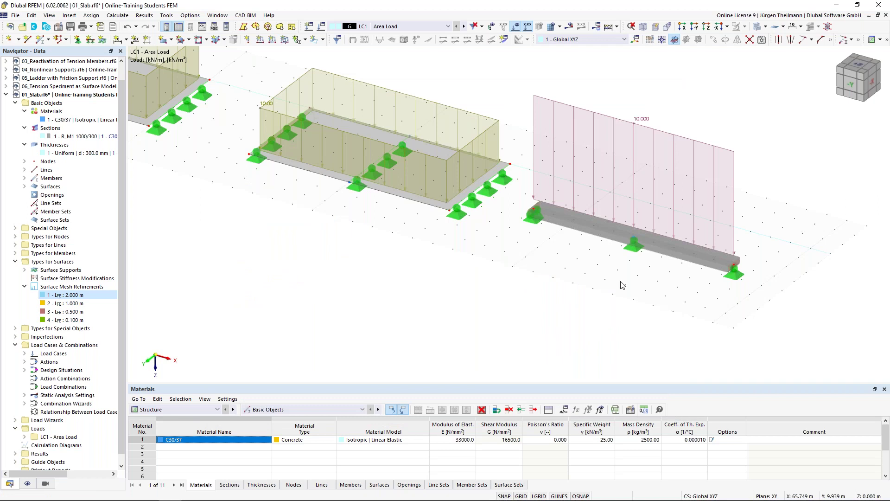
Reduce the display size of the beam's member load diagram
right_click(643, 122)
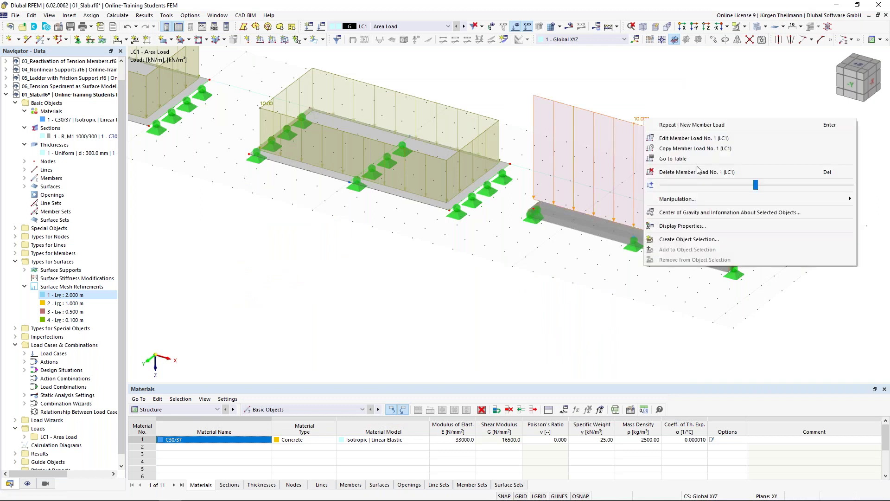
left_click_drag(756, 185, 737, 188)
left_click(579, 97)
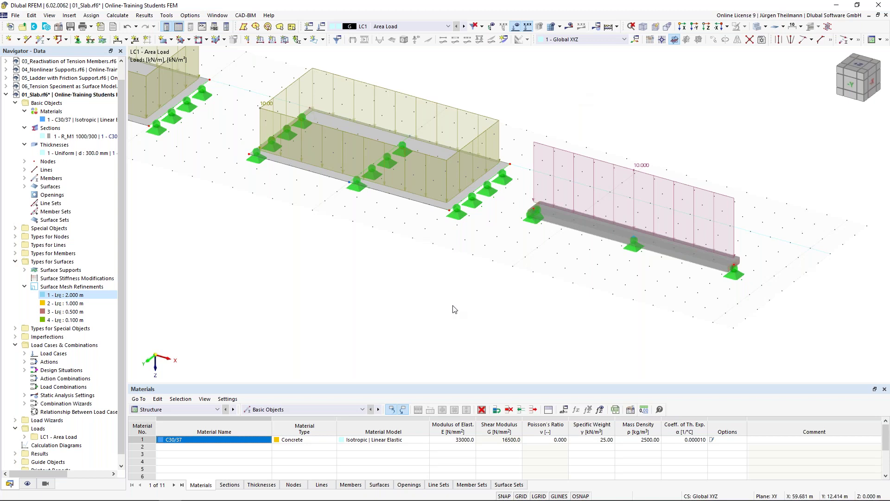
scroll(388, 319, "down", 1)
middle_click_drag(388, 319, 587, 295)
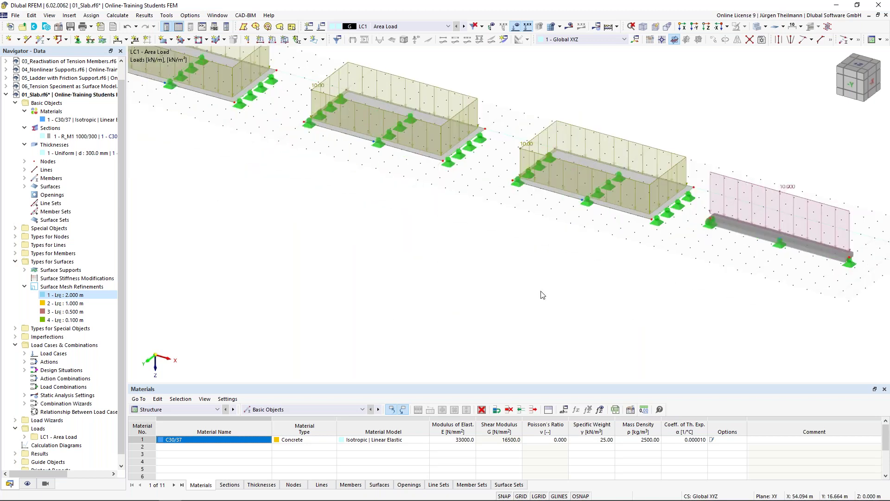
scroll(542, 295, "down", 1)
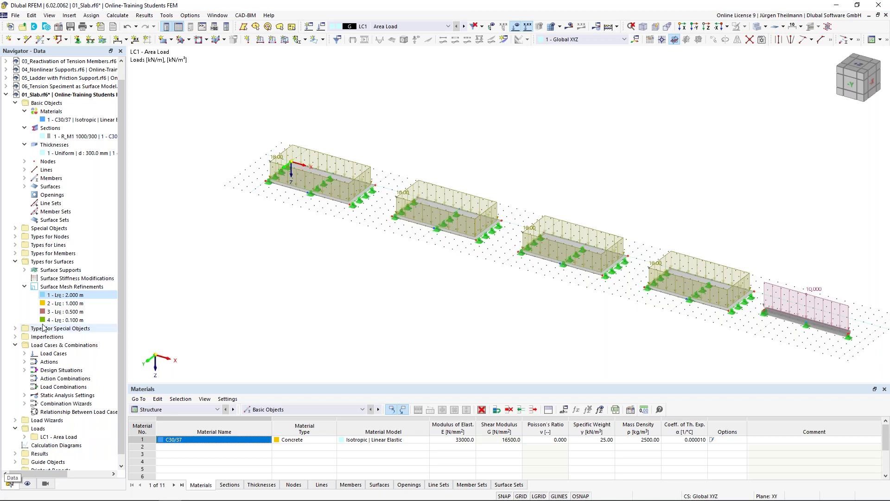
scroll(51, 270, "down", 1)
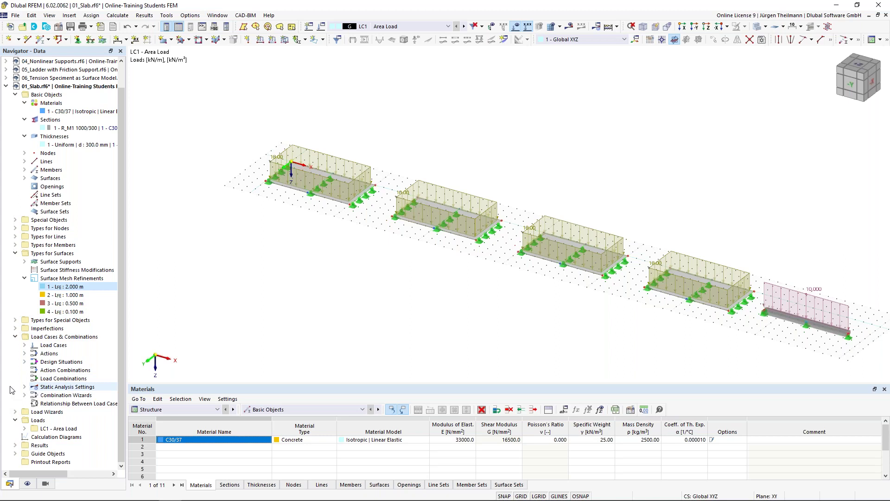
left_click(16, 220)
left_click(15, 220)
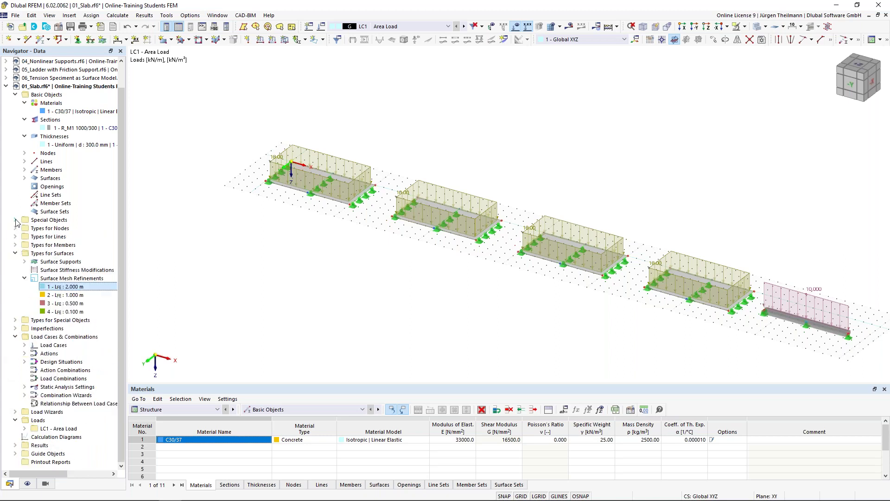
left_click(15, 444)
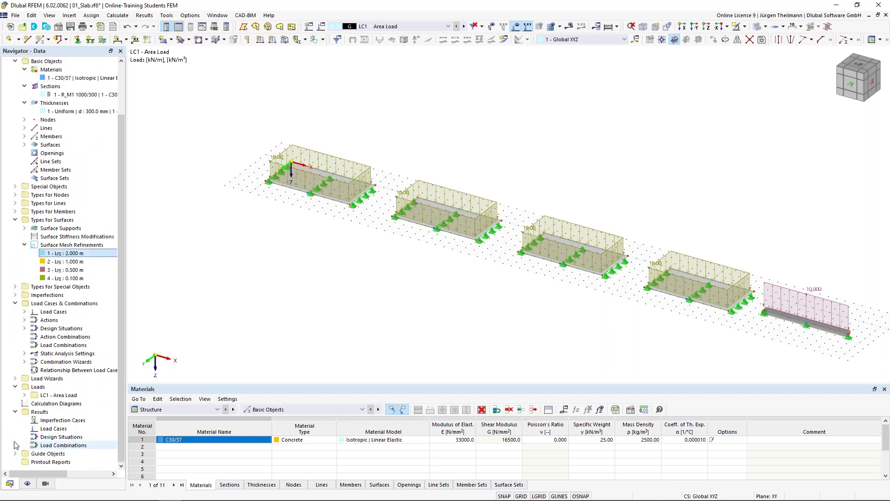
left_click(16, 411)
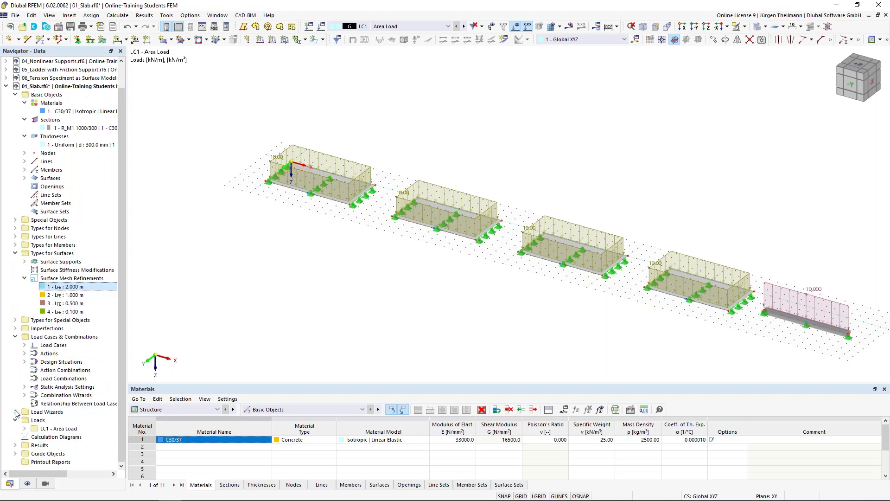
left_click(16, 454)
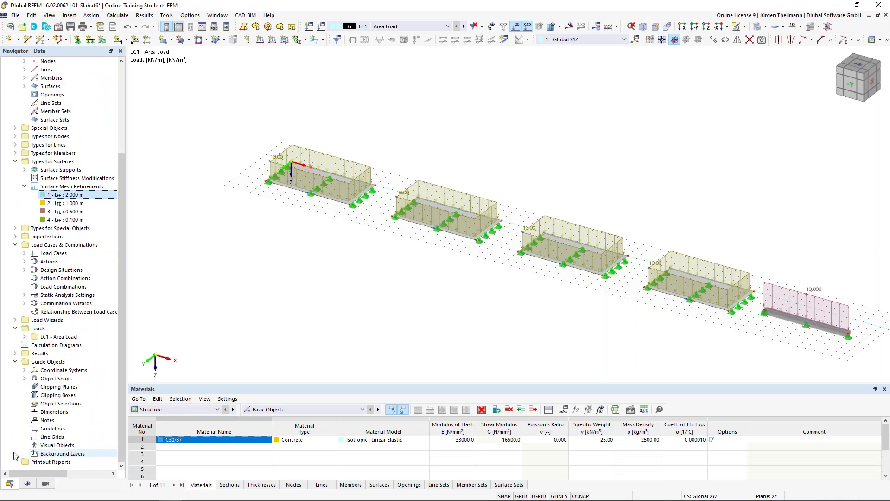
left_click(15, 362)
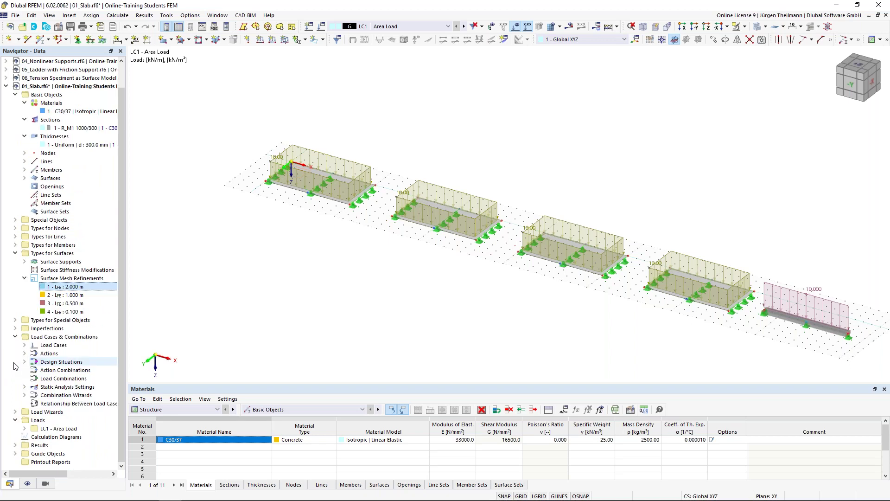
left_click(15, 337)
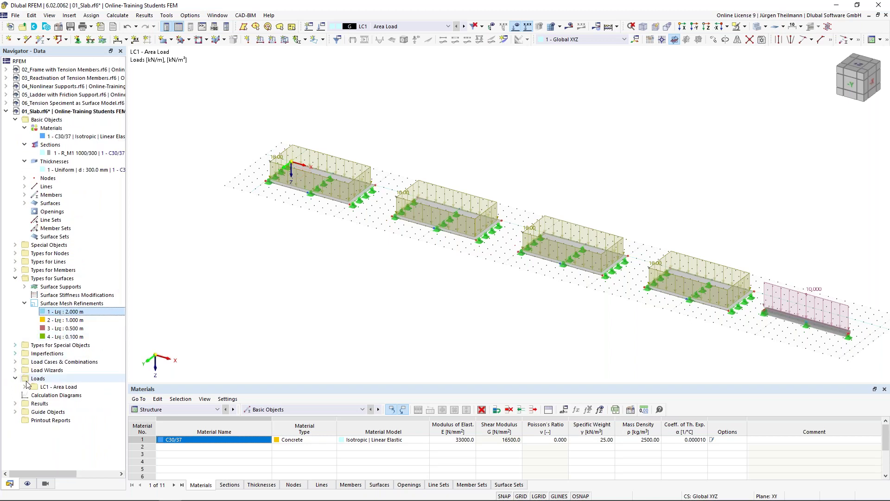
Define a new result section for all surfaces through points (0, 2.5, 0) and (55, 2.5, 0) m, with the loads hidden
left_click(16, 245)
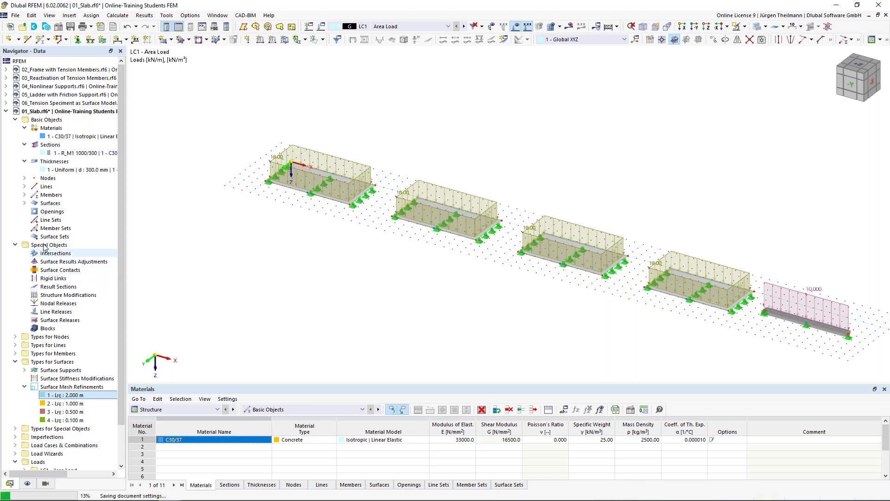
right_click(68, 289)
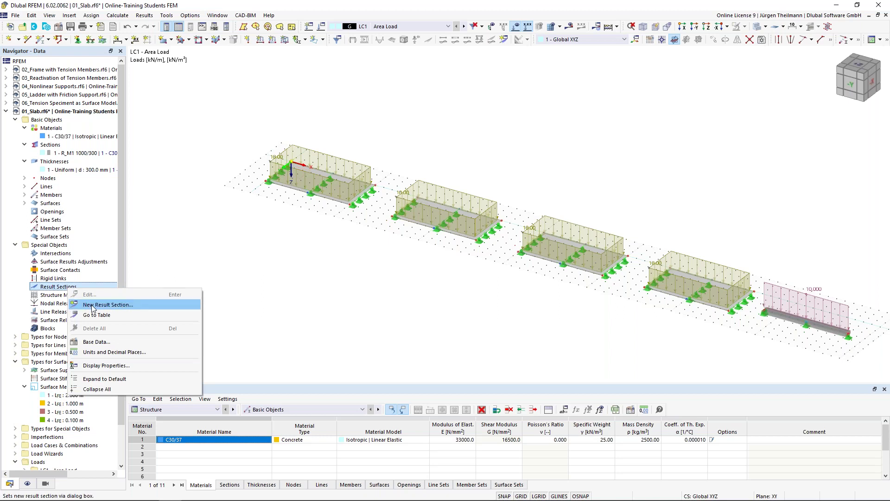
left_click(128, 306)
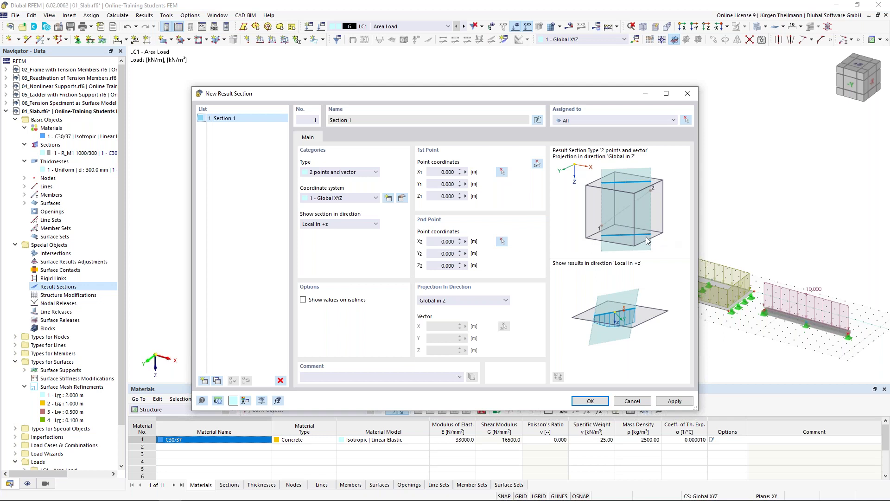
left_click(673, 122)
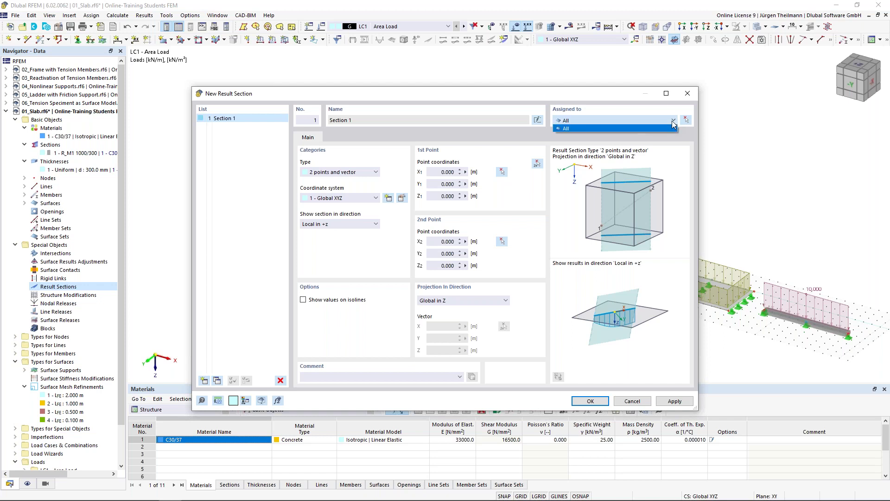
left_click(672, 121)
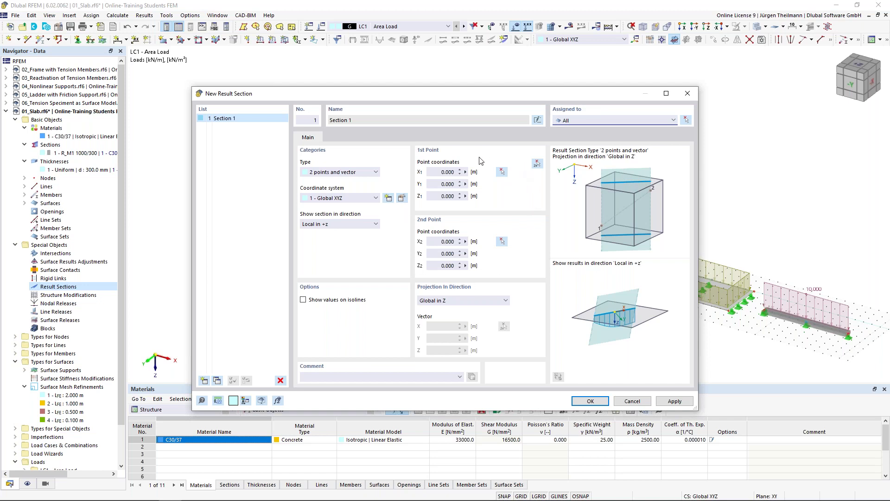
left_click(537, 165)
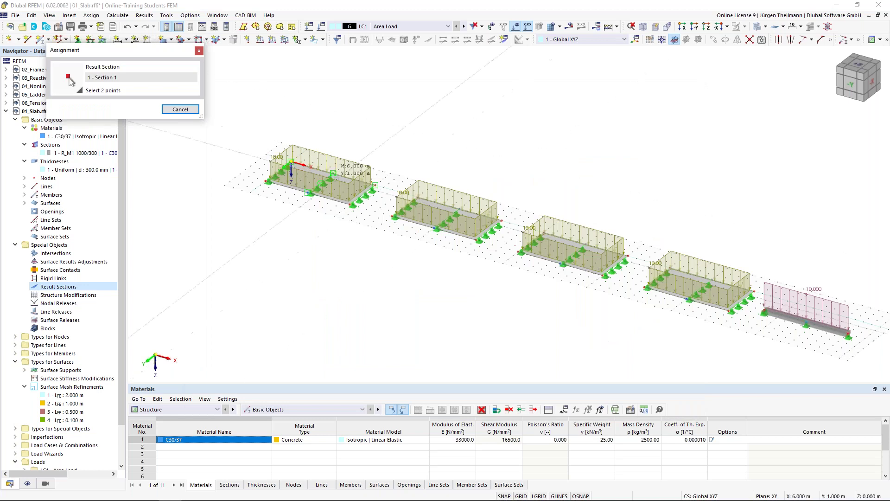
scroll(295, 160, "up", 2)
scroll(295, 161, "up", 3)
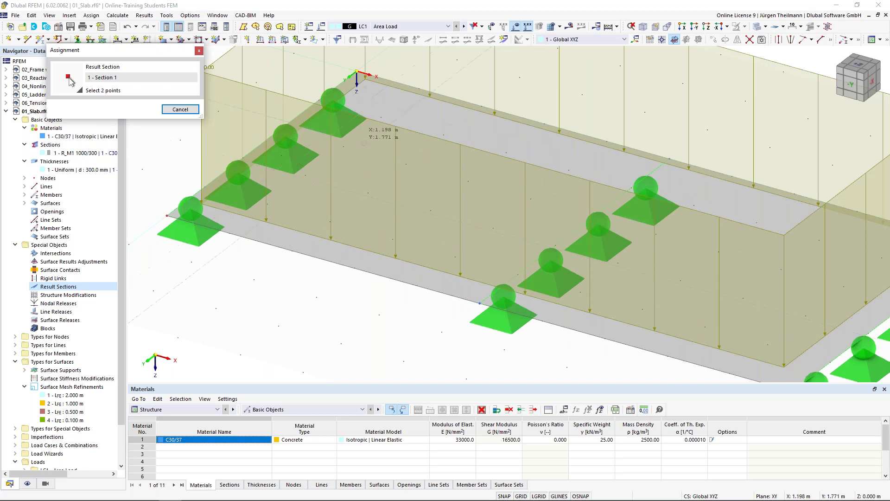
left_click(492, 27)
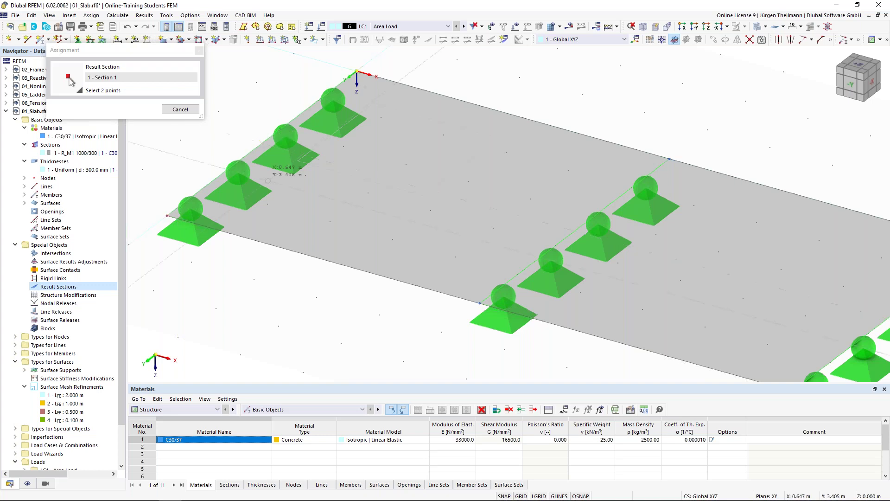
scroll(262, 143, "down", 5)
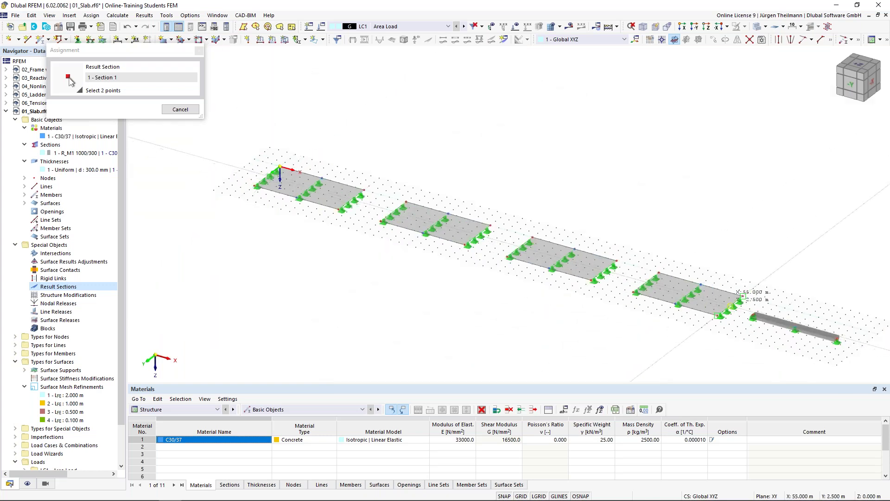
scroll(740, 295, "up", 10)
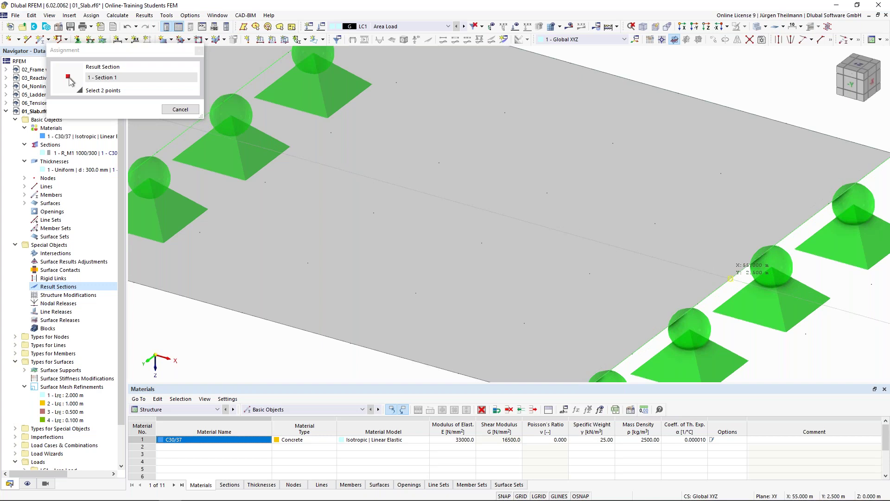
left_click(731, 278)
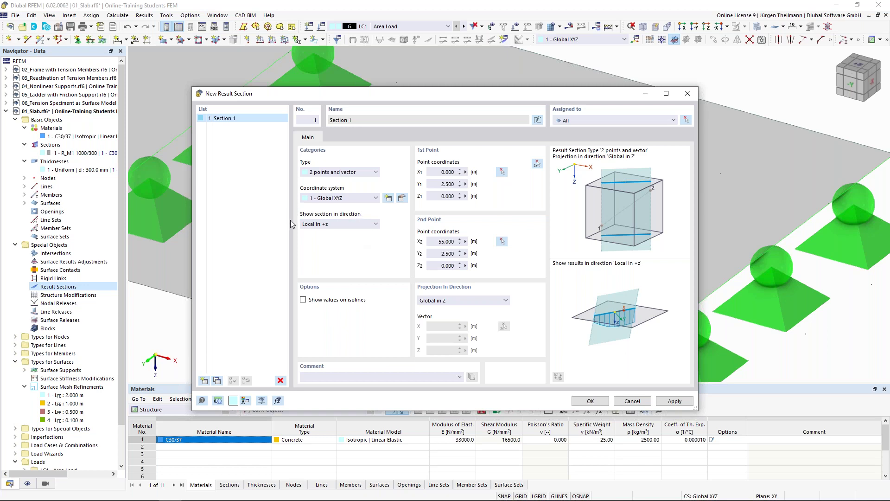
Keep the result section displayed in Local in +z and projected in Global in Z, and create it
left_click(357, 224)
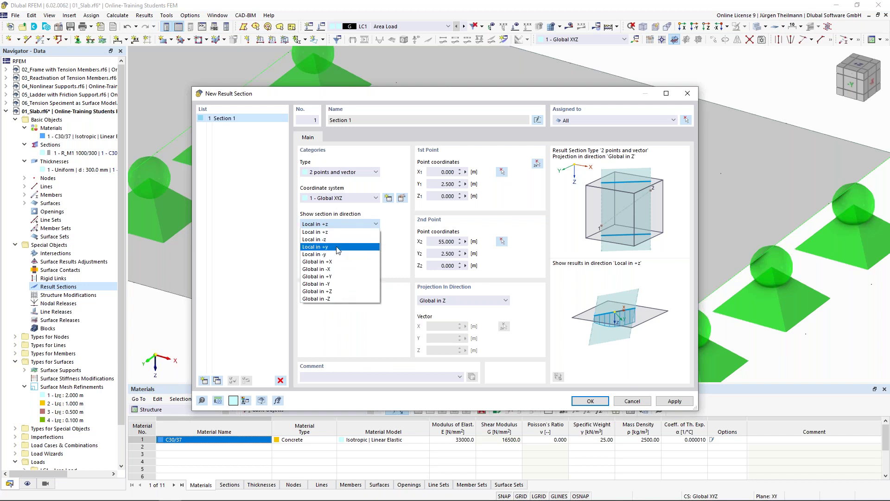
left_click(339, 226)
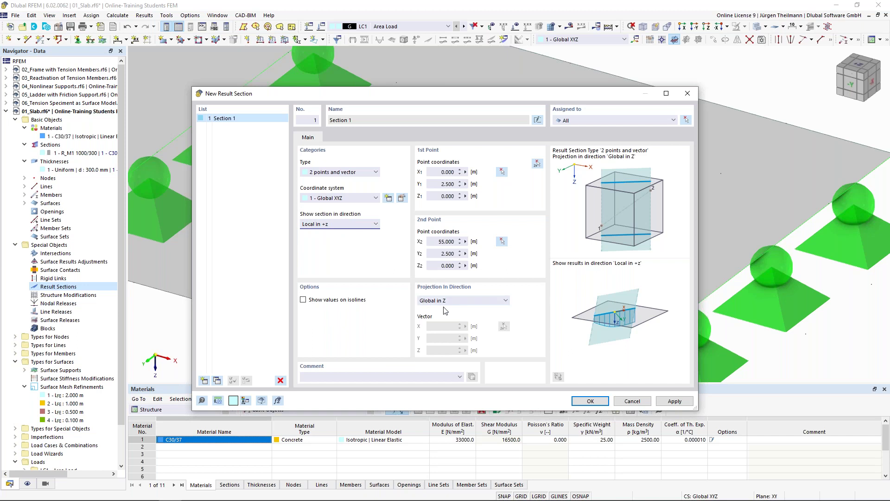
left_click(506, 301)
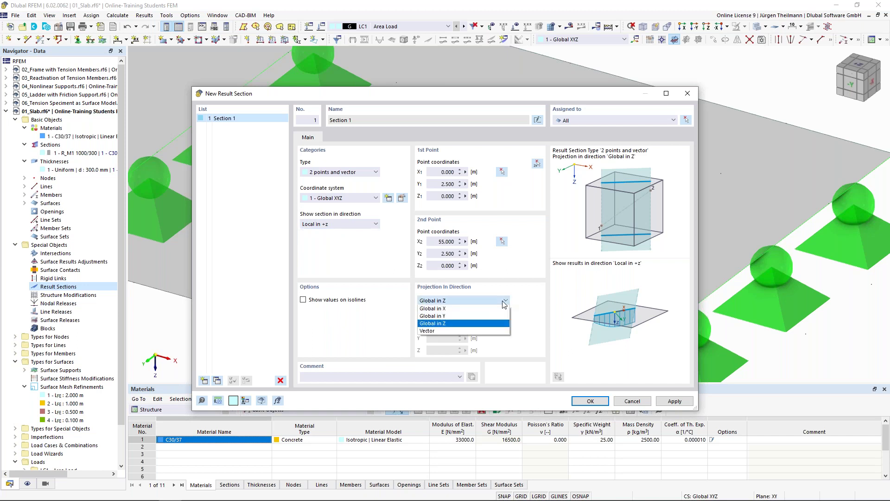
left_click(431, 323)
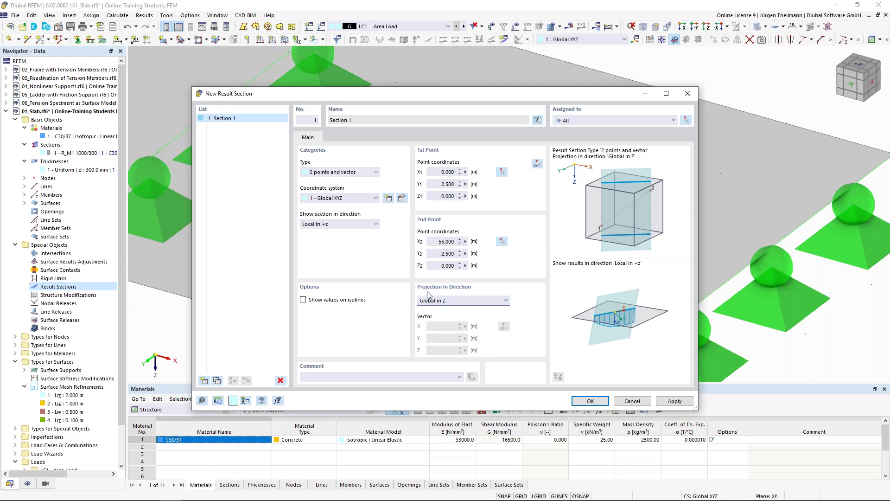
left_click(601, 403)
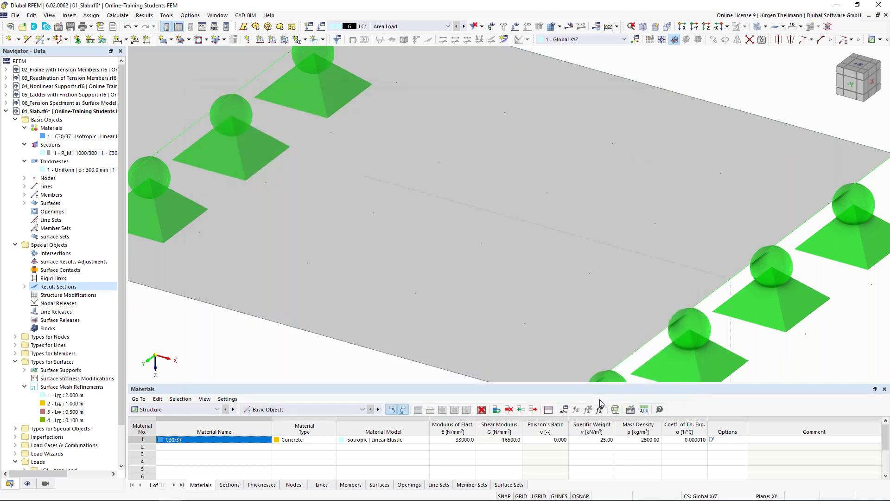
Examine the local axis system of the slab nearest the beam, and turn its display off again
scroll(626, 261, "down", 5)
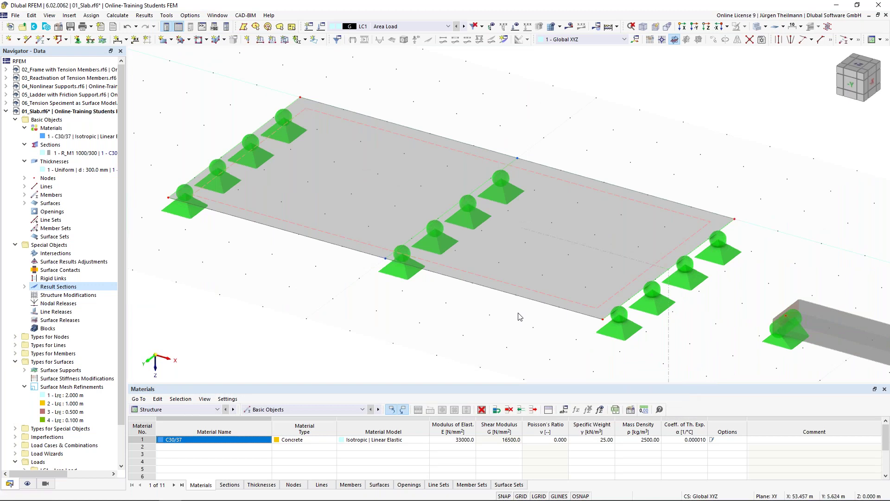
scroll(520, 316, "down", 2)
scroll(495, 324, "down", 3)
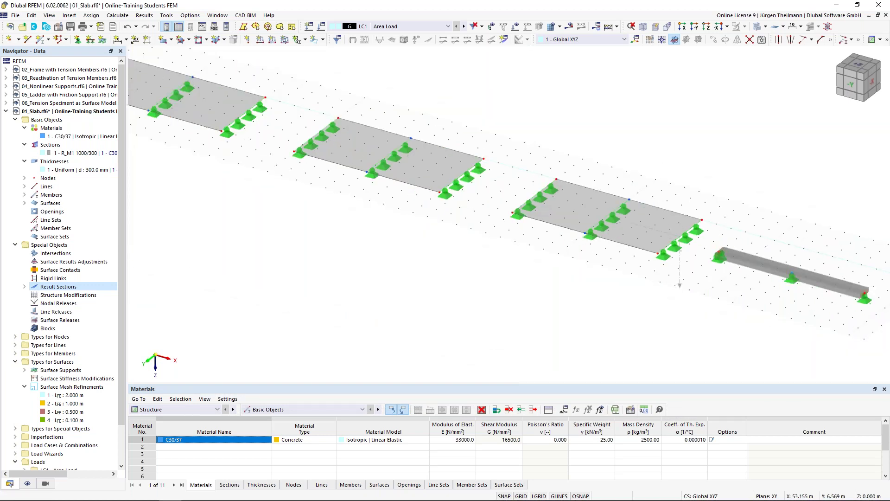
scroll(616, 256, "up", 2)
scroll(573, 306, "up", 3)
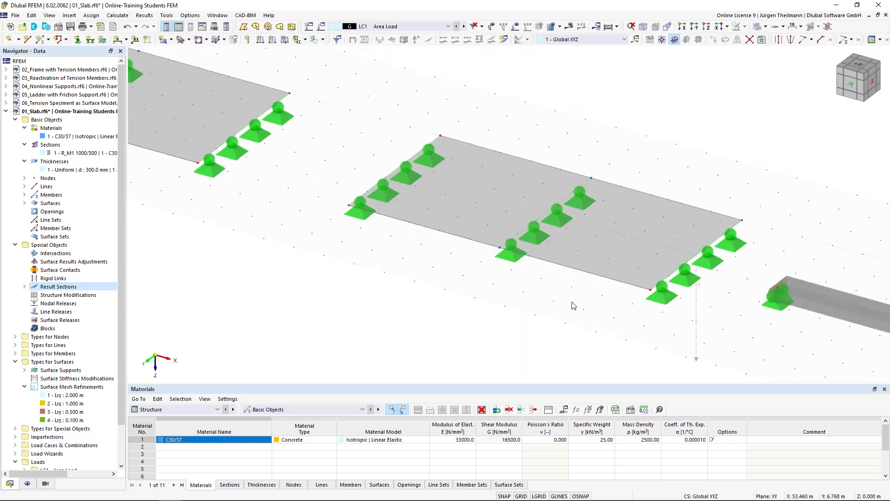
right_click(583, 258)
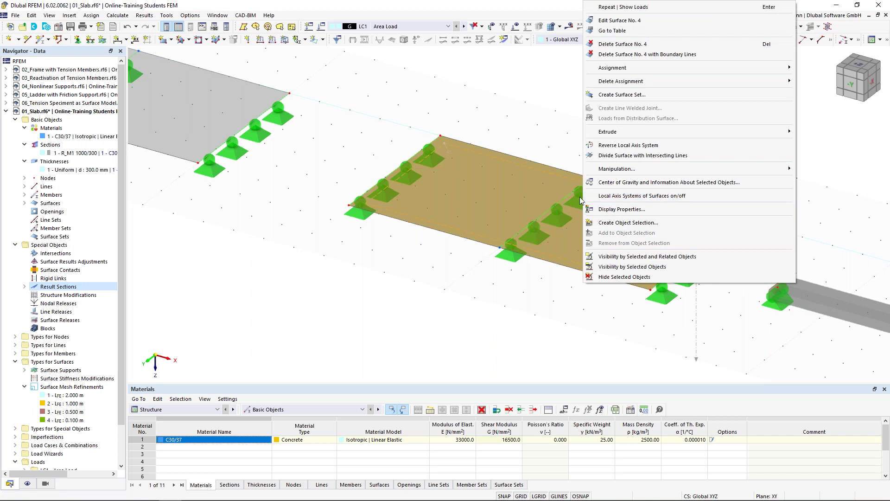
left_click(618, 197)
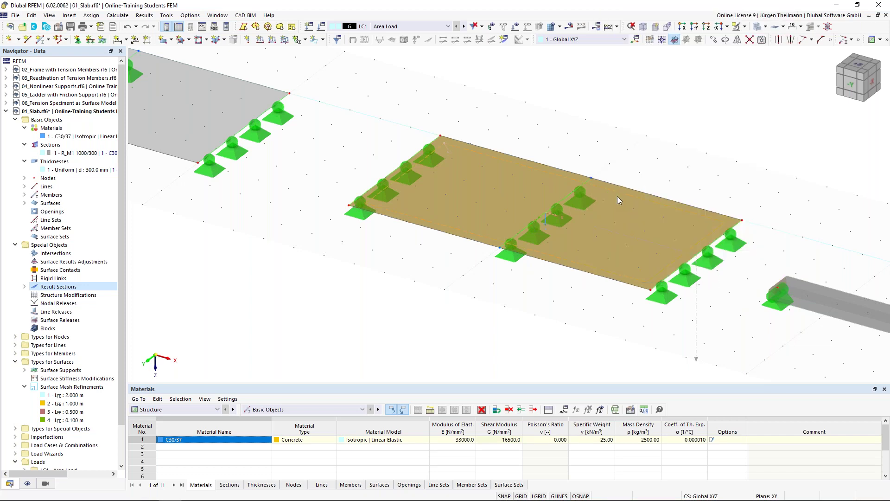
scroll(547, 230, "up", 2)
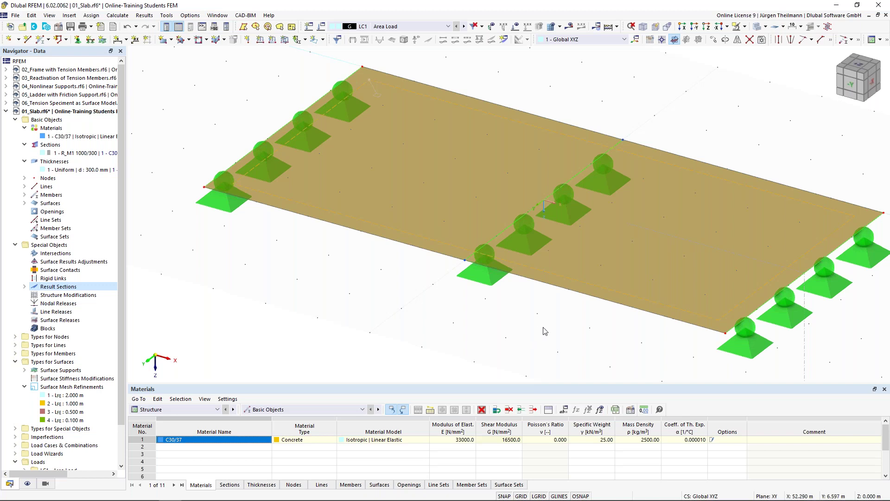
scroll(545, 331, "down", 3)
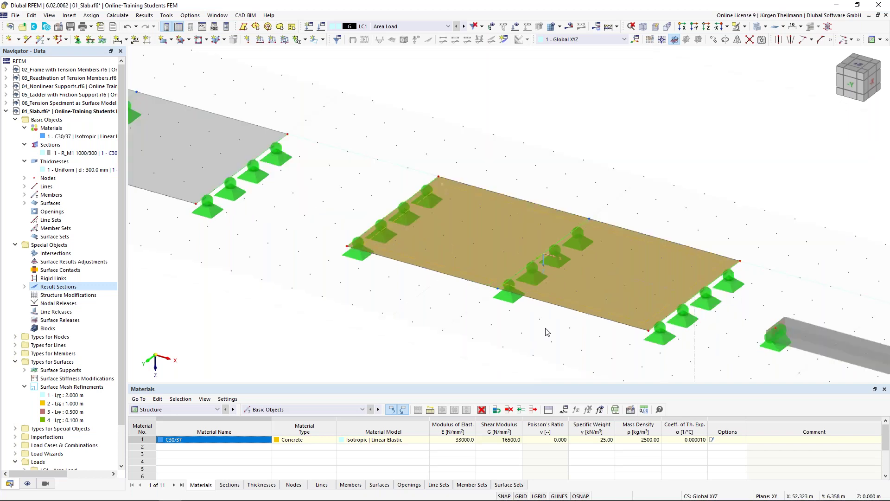
right_click(595, 297)
left_click(616, 208)
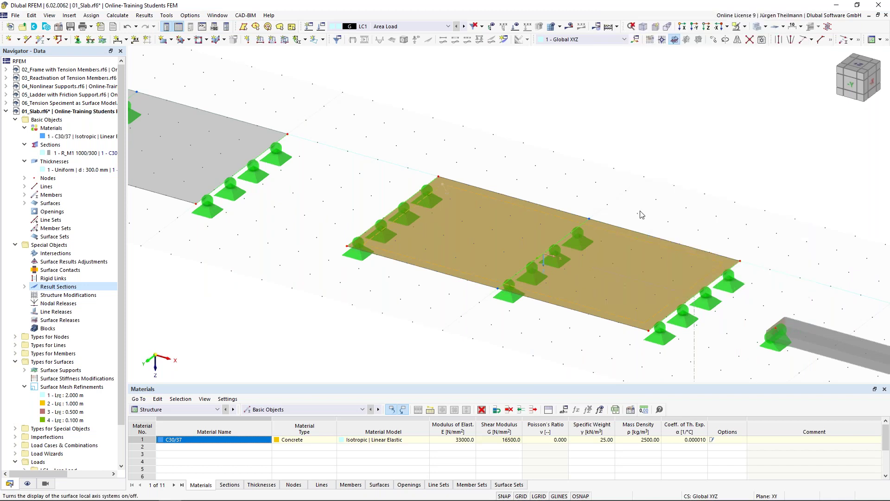
left_click(564, 354)
Calculate LC1 - Area Load and display the global deformations of the four slabs and the beam
scroll(563, 355, "down", 3)
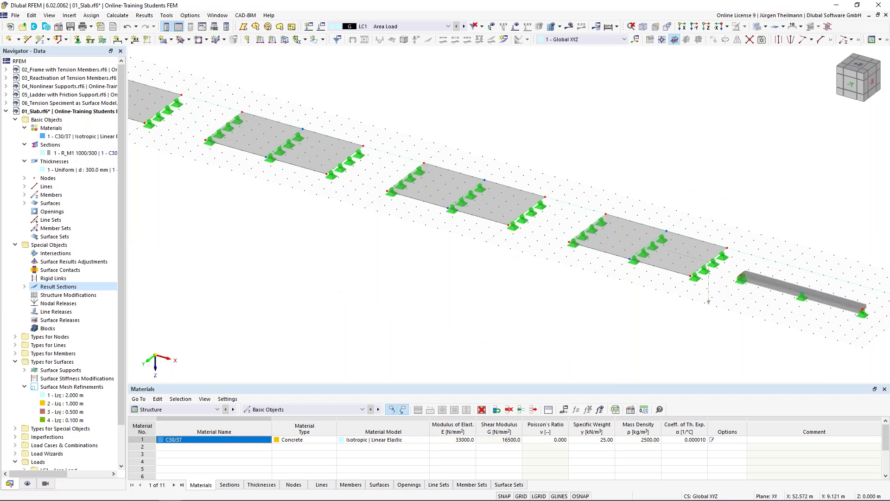
middle_click_drag(685, 295, 733, 290)
scroll(695, 296, "down", 1)
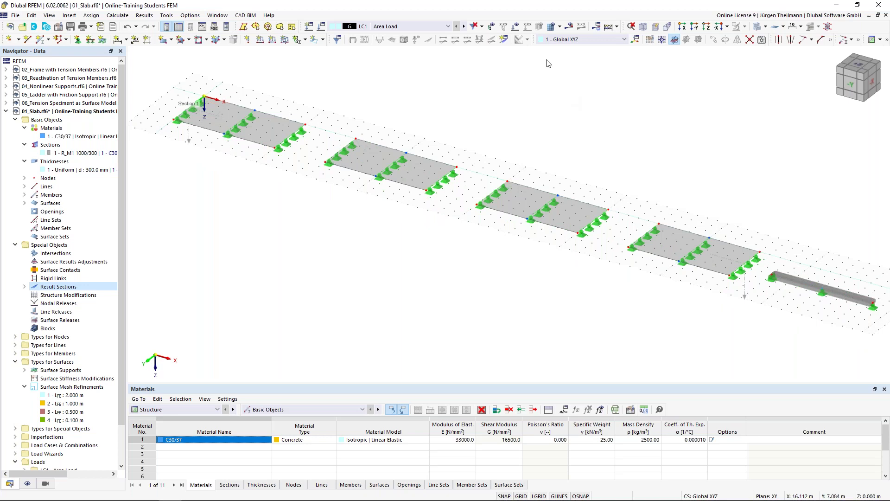
left_click(570, 27)
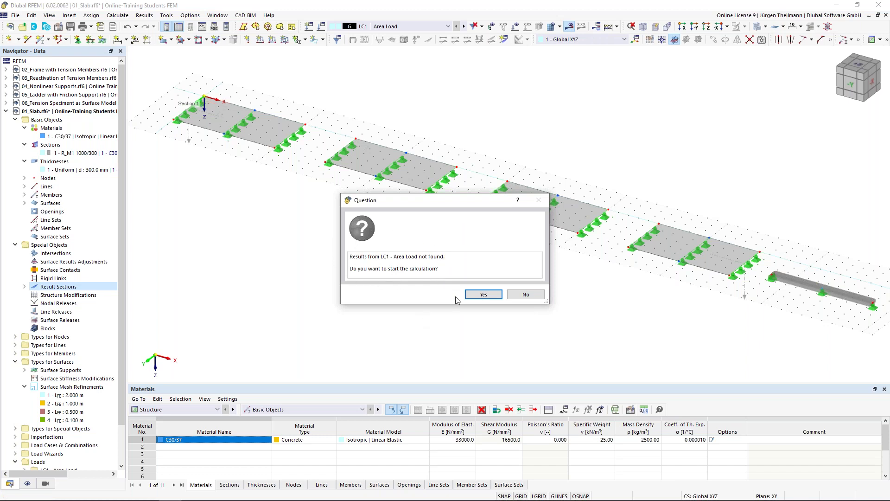
left_click(483, 294)
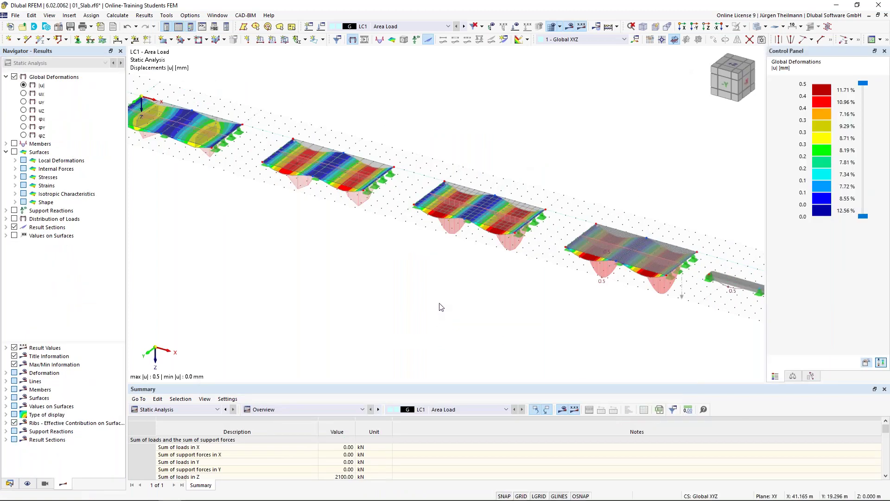
scroll(441, 306, "down", 1)
middle_click_drag(454, 318, 462, 311, "ctrl")
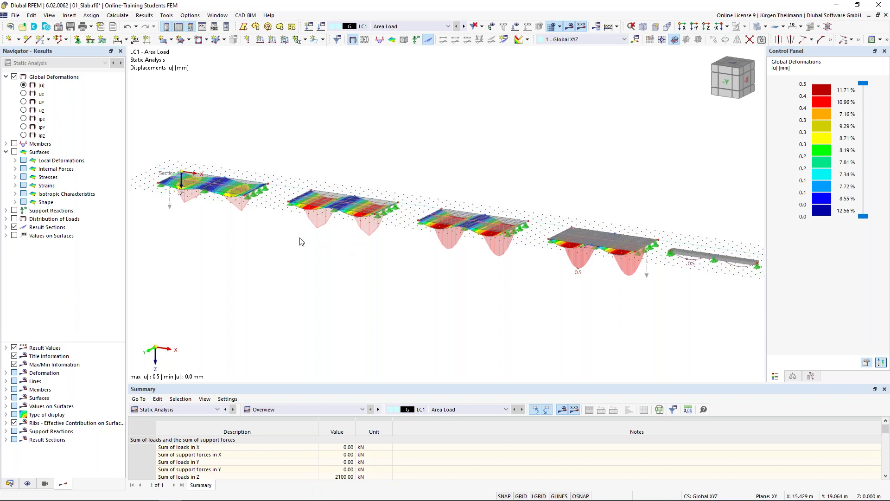
Hide the grid and display the member moments My, with the result section diagrams turned off
left_click(520, 495)
left_click(6, 144)
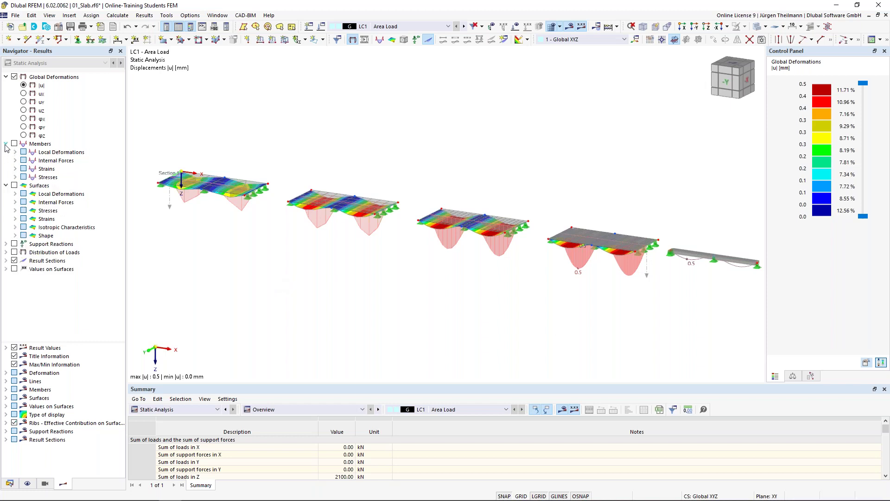
left_click(15, 160)
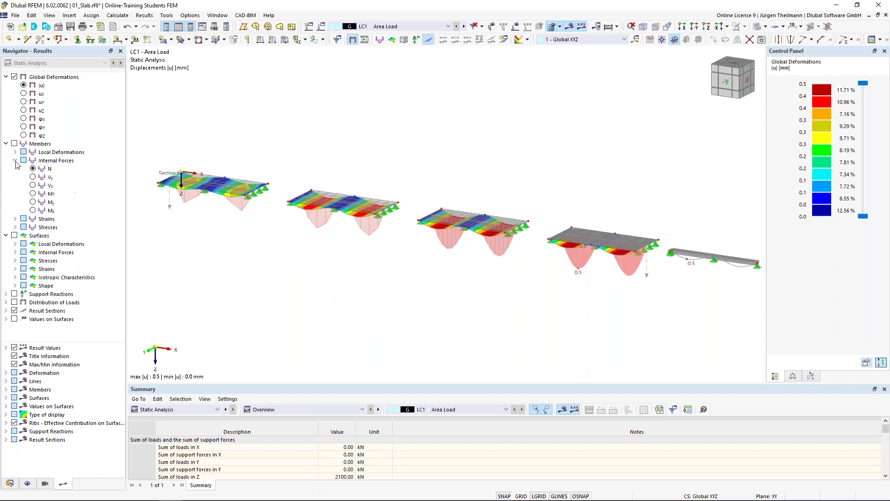
left_click(33, 202)
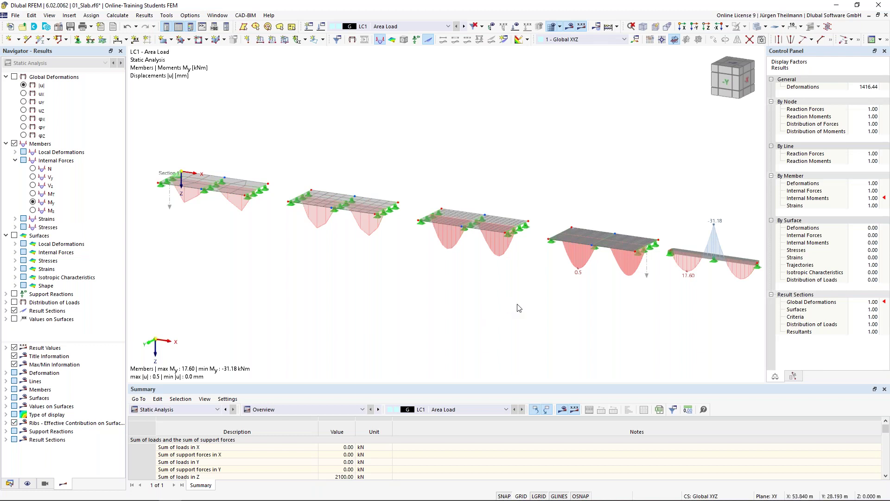
left_click(15, 311)
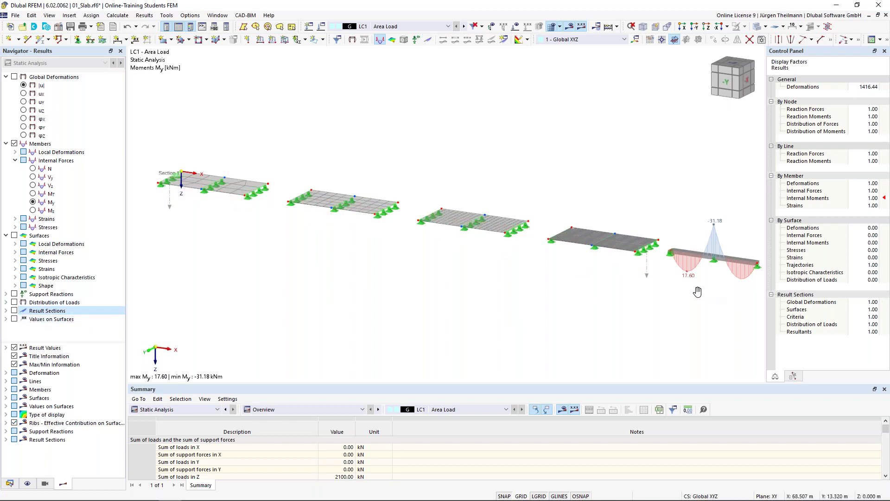
Turn on the local axis system of the beam and examine its orientation at the middle support
scroll(698, 291, "up", 3)
scroll(593, 291, "up", 3)
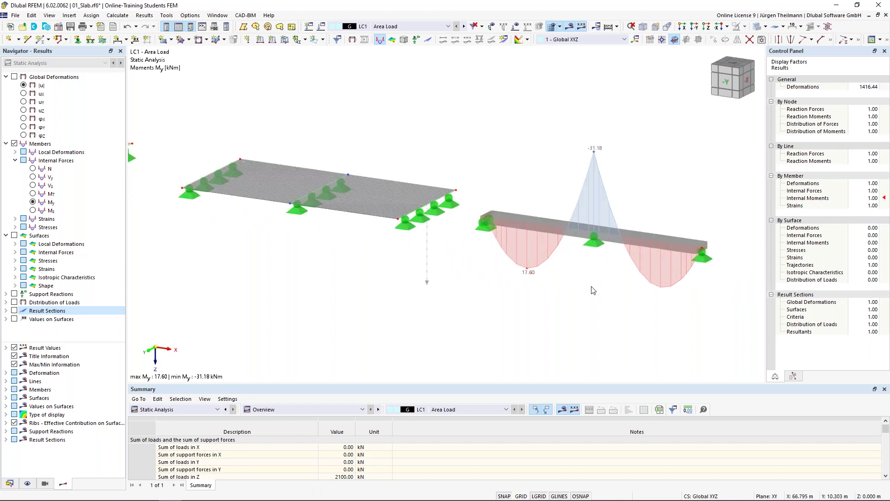
scroll(594, 291, "up", 2)
scroll(491, 344, "up", 2)
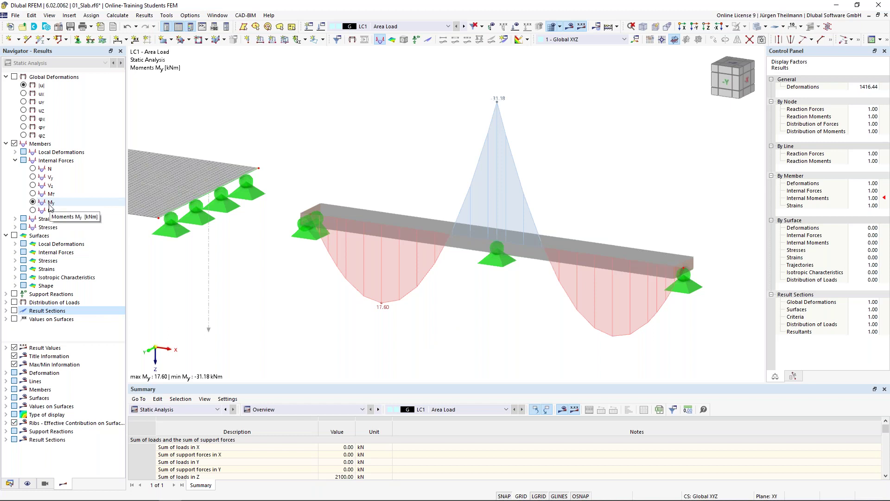
right_click(429, 228)
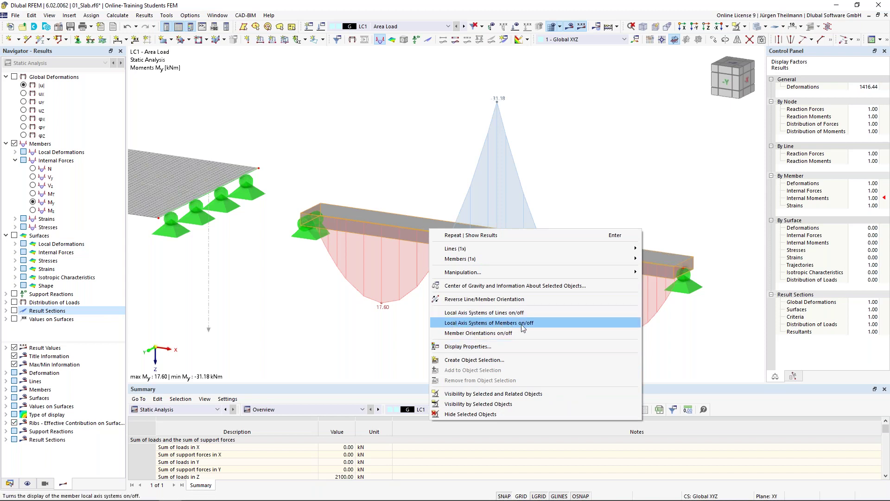
left_click(535, 323)
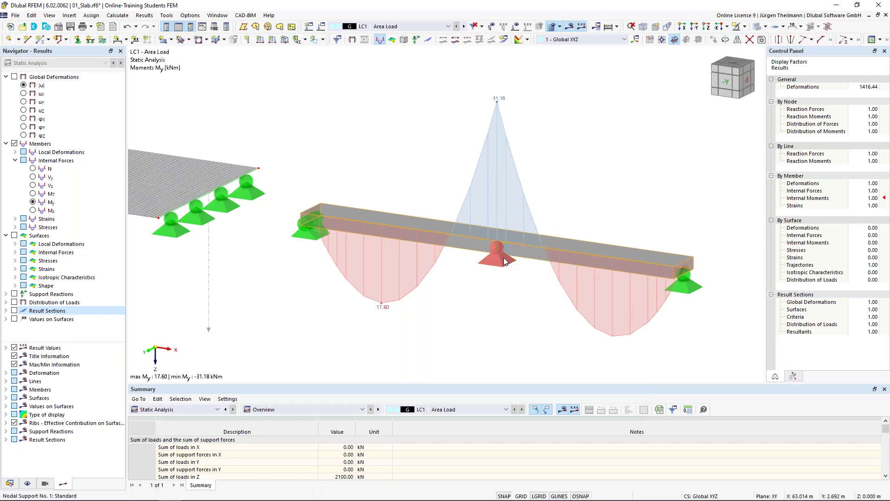
scroll(504, 261, "up", 3)
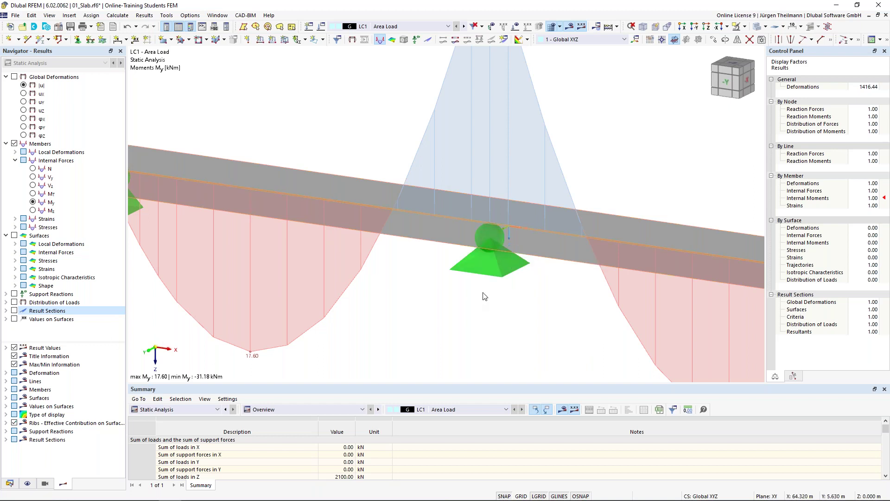
scroll(495, 295, "down", 3)
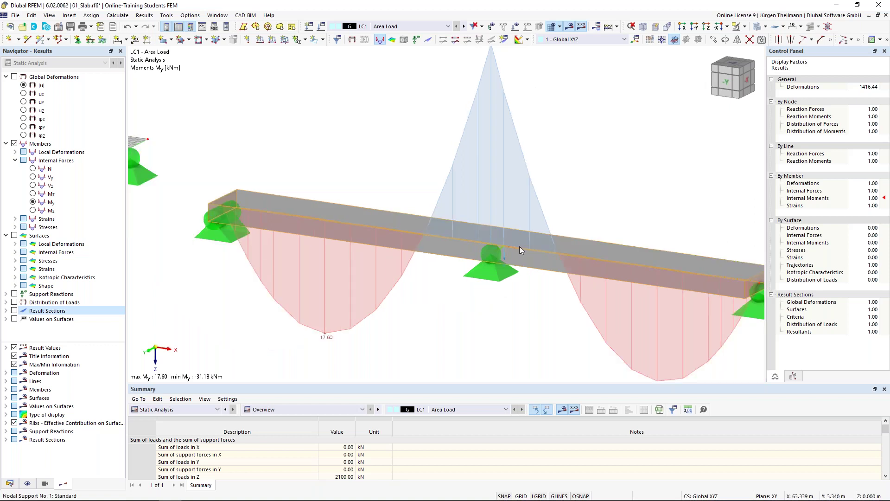
scroll(482, 293, "down", 2)
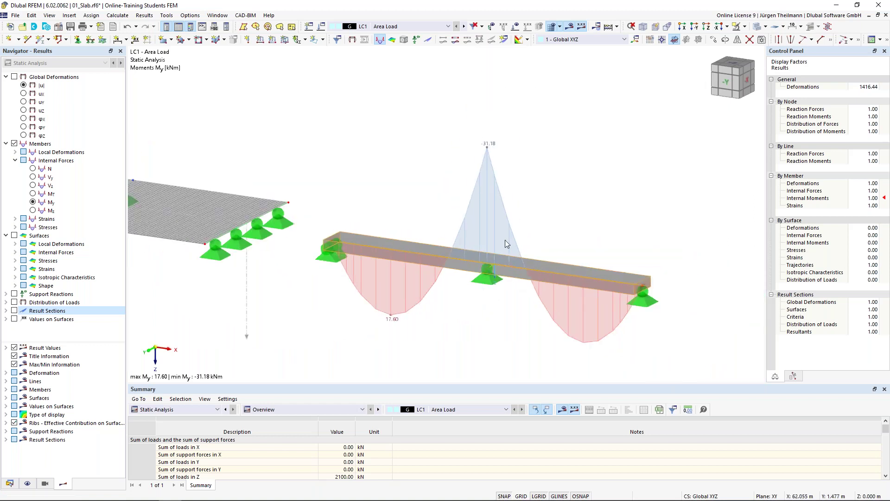
left_click(491, 281)
mouse_move(499, 276)
scroll(499, 278, "down", 3)
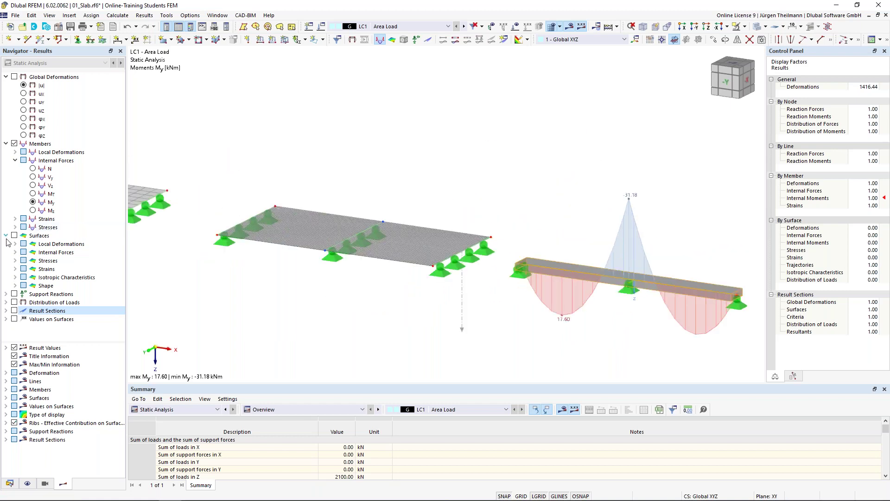
Display the basic internal force mx on the surfaces and inspect the slab nearest the beam
left_click(15, 252)
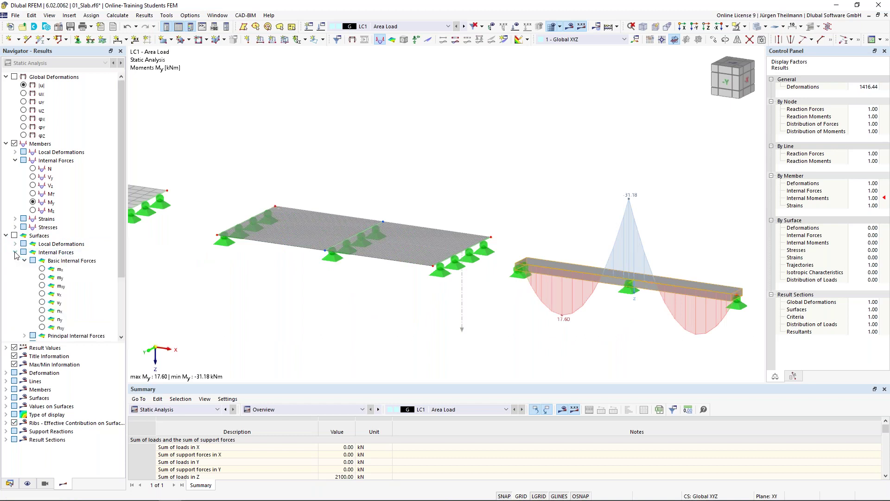
left_click(42, 269)
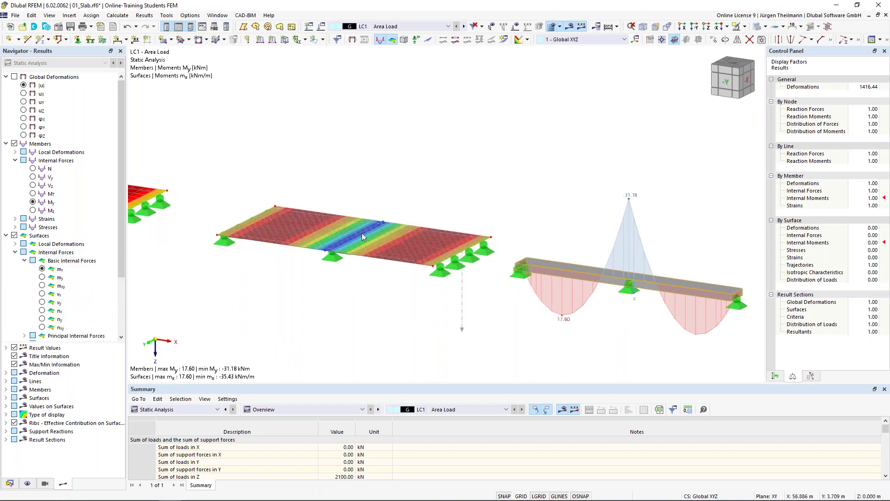
scroll(362, 233, "up", 2)
scroll(362, 233, "up", 2)
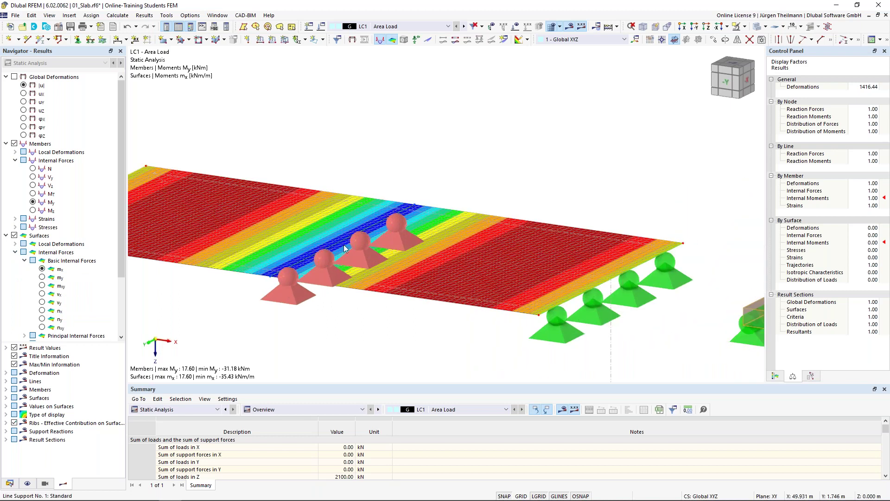
middle_click_drag(344, 248, 437, 231)
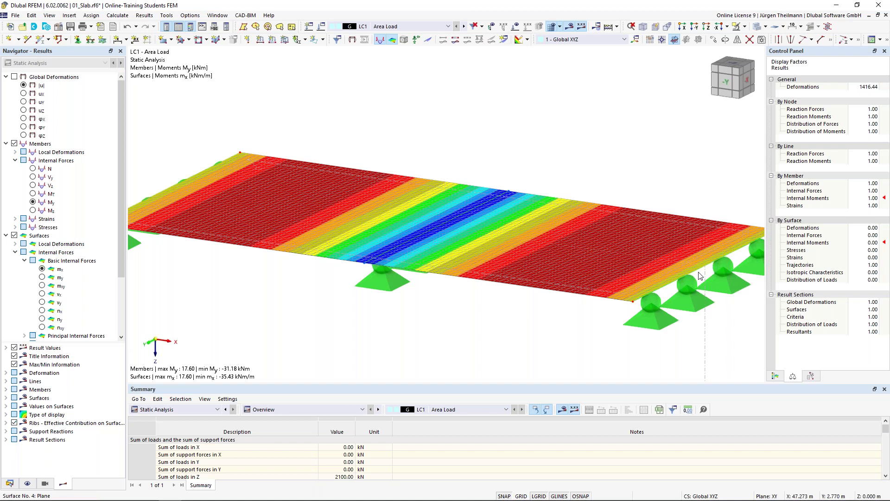
Compare the surface shear forces vx of the slab nearest the beam with the beam's member shear forces Vz
left_click(43, 294)
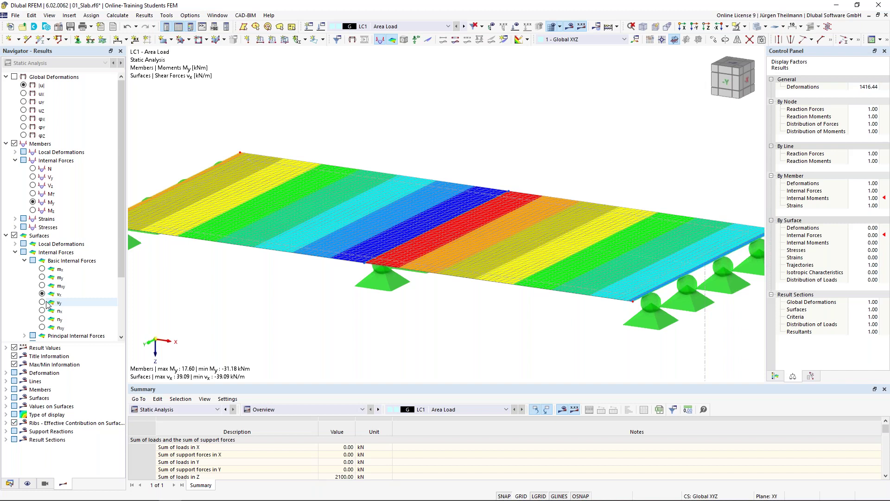
left_click(42, 303)
left_click(42, 294)
scroll(405, 234, "down", 3)
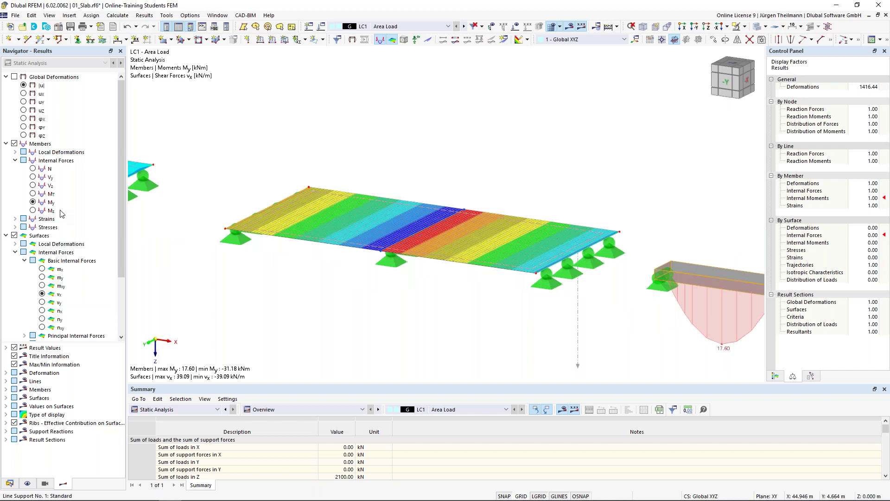
left_click(33, 185)
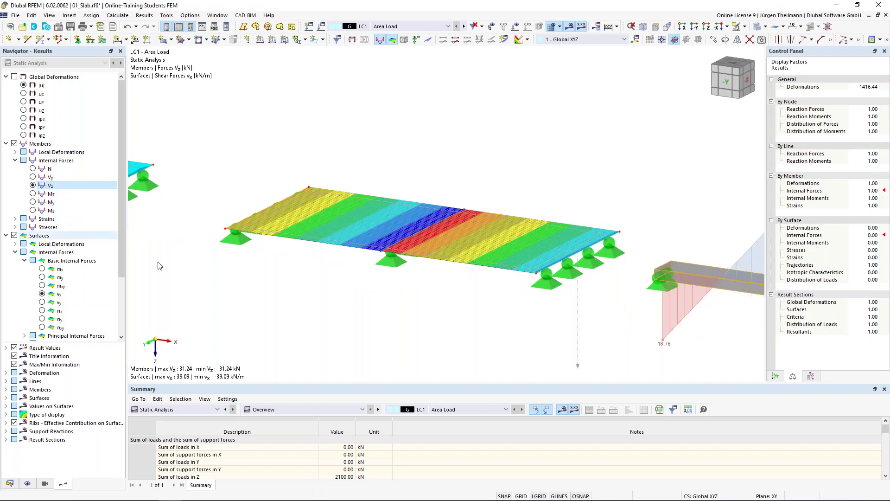
middle_click_drag(633, 335, 574, 318)
scroll(574, 318, "down", 2)
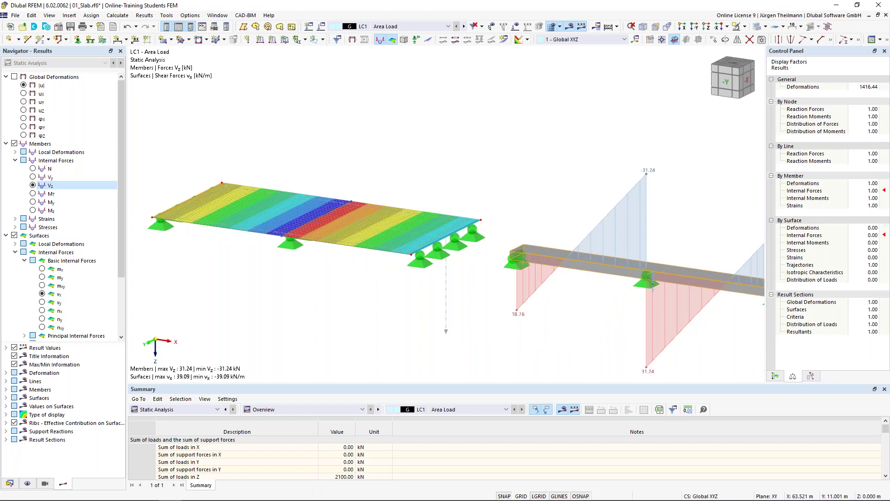
scroll(394, 318, "down", 1)
middle_click_drag(394, 318, 507, 336)
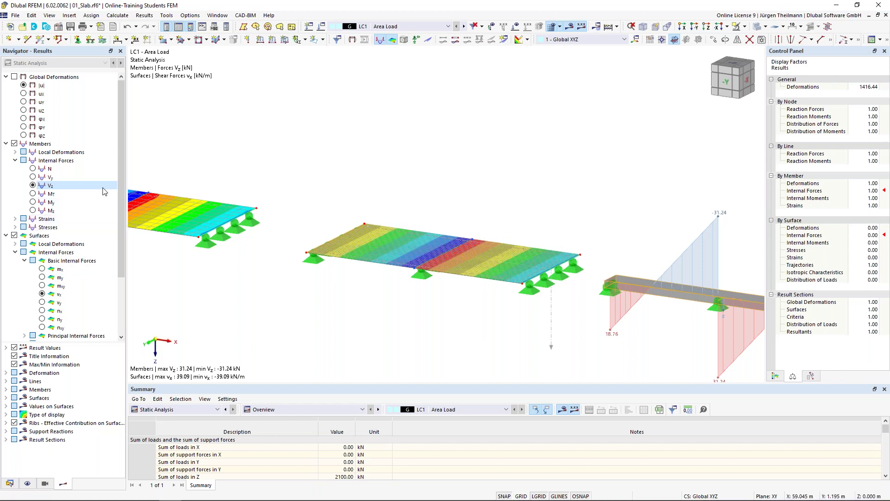
Switch back to member moments My and surface moments mx, and show the result section diagrams on the slabs
left_click(32, 202)
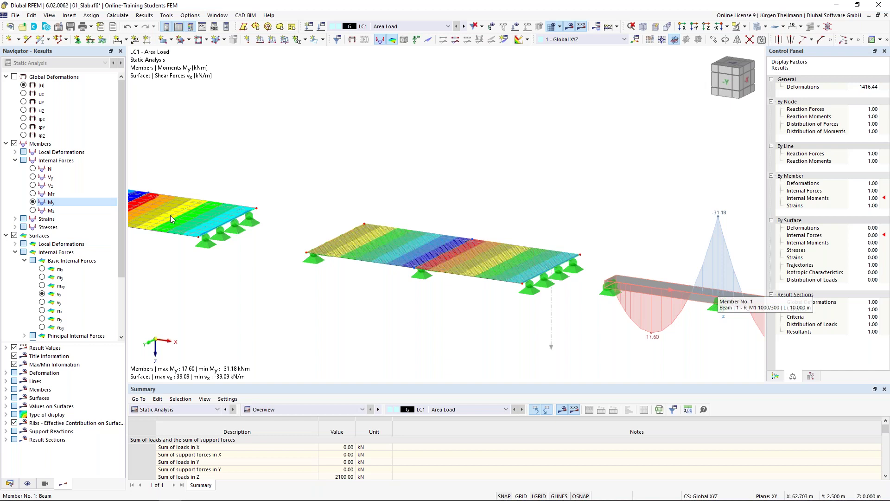
left_click(43, 269)
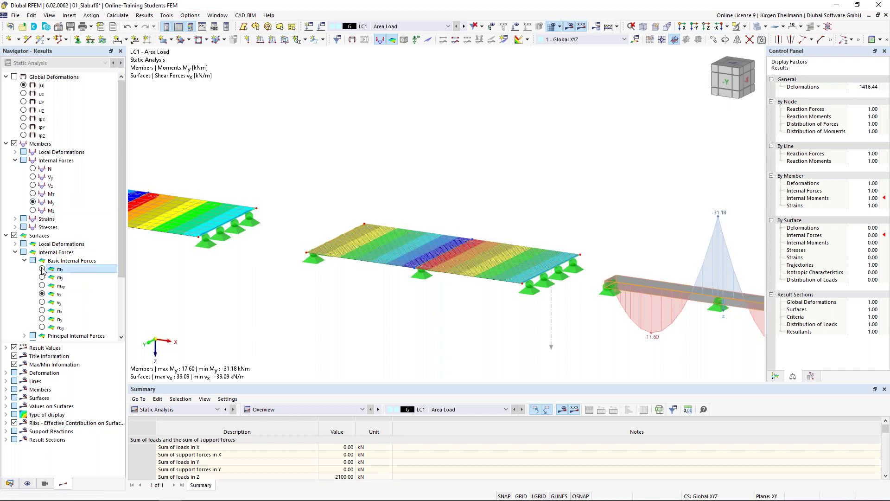
scroll(514, 337, "down", 2)
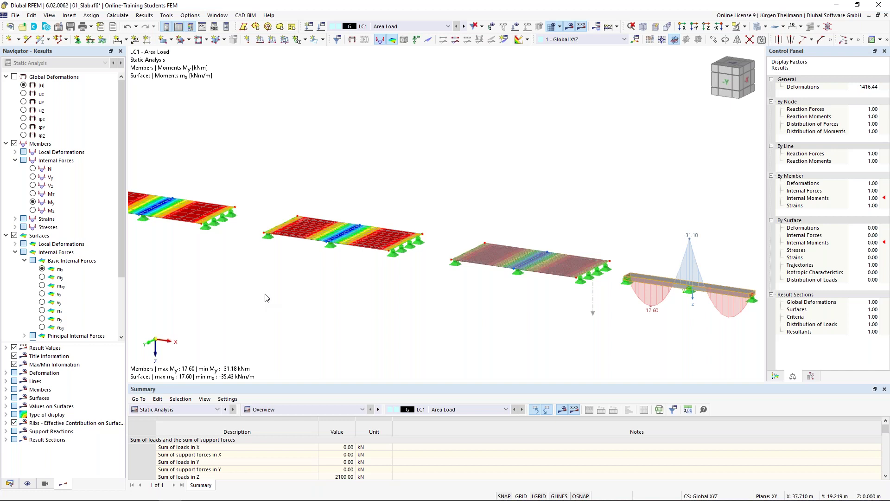
scroll(40, 300, "down", 3)
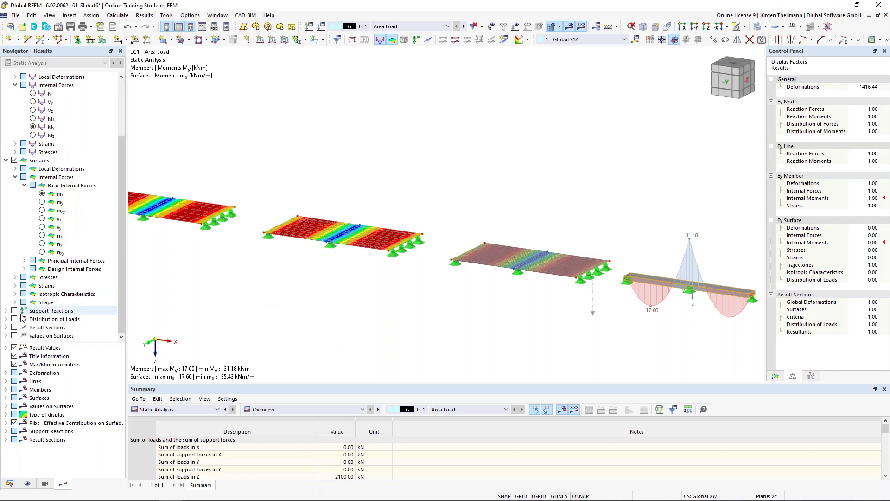
left_click(14, 327)
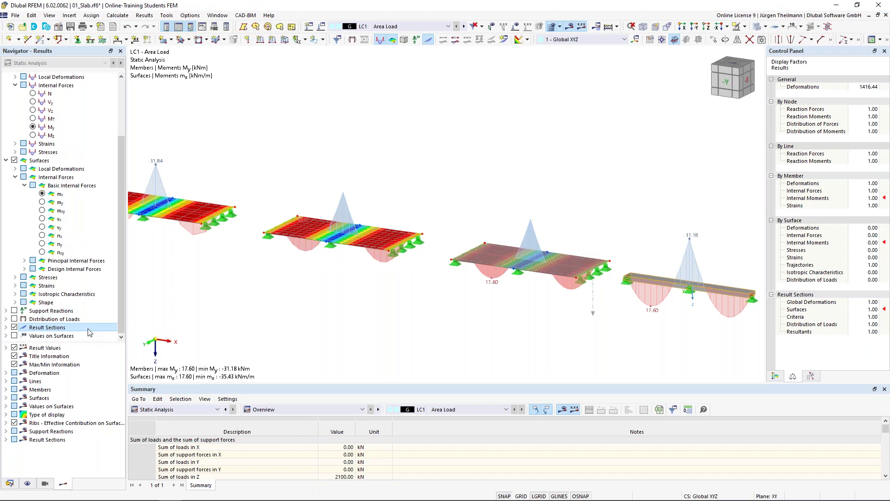
middle_click_drag(296, 314, 335, 286)
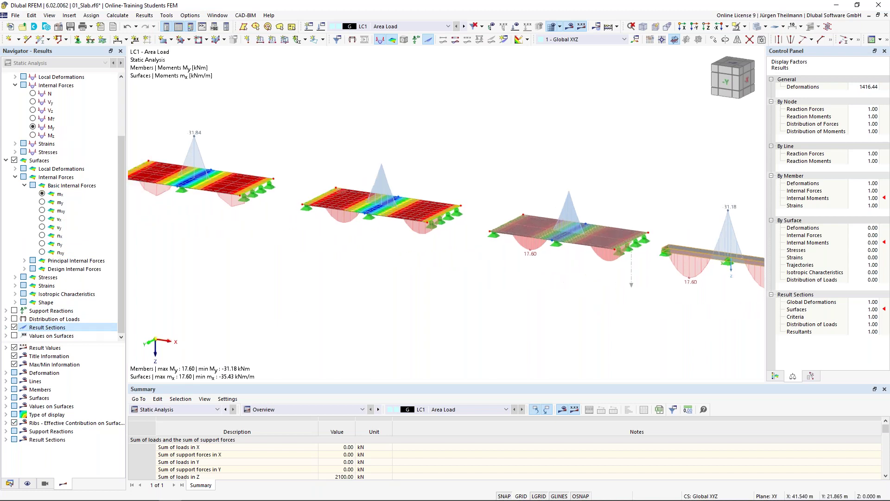
scroll(394, 288, "down", 1)
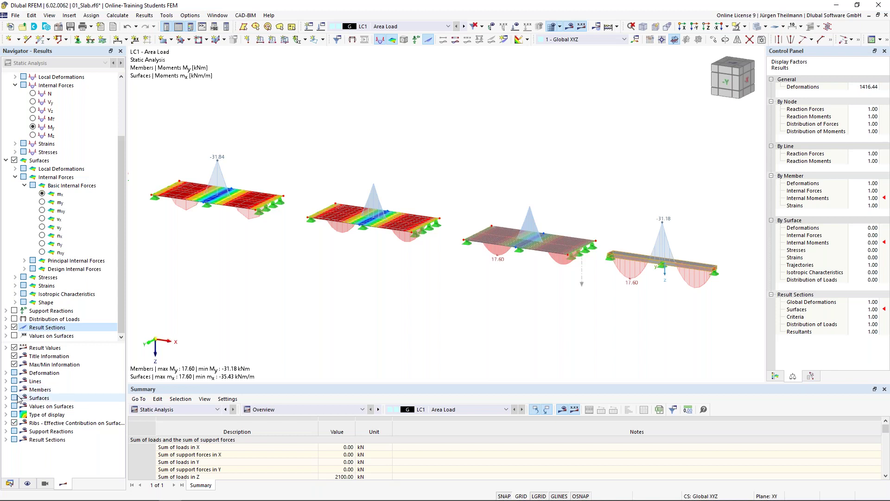
Set the result section diagrams to show values at the local extremes
left_click(6, 440)
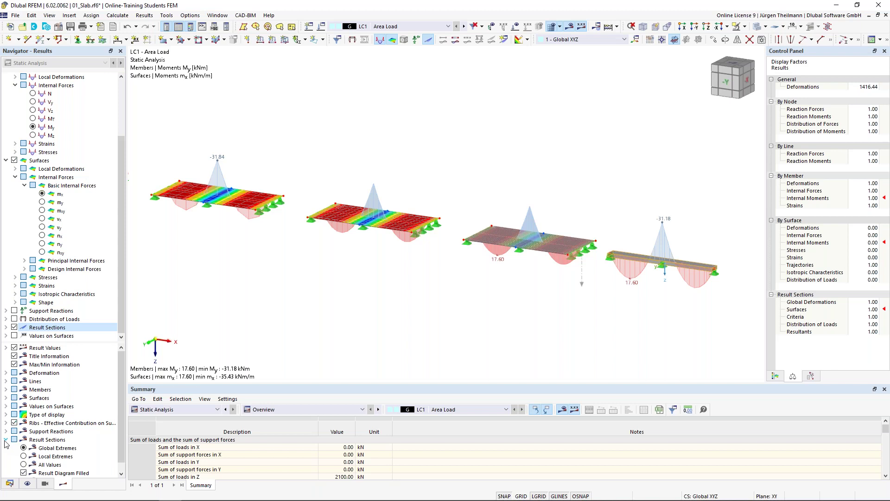
scroll(6, 444, "down", 1)
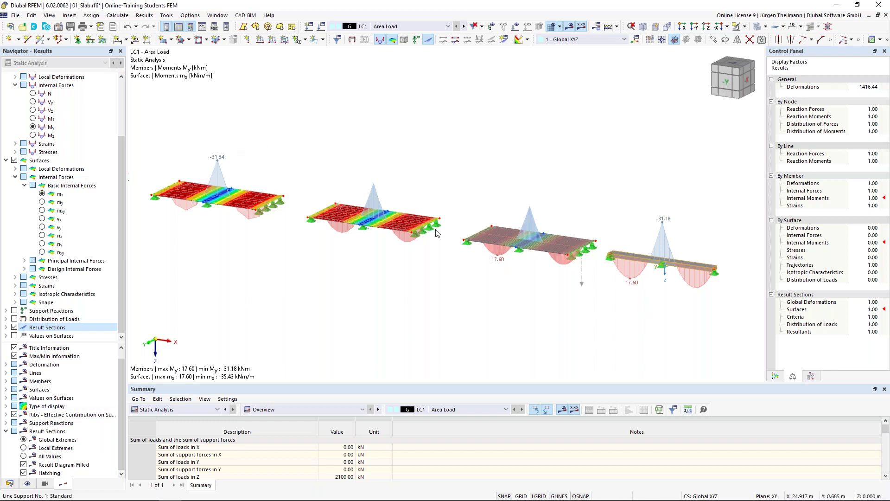
left_click(23, 448)
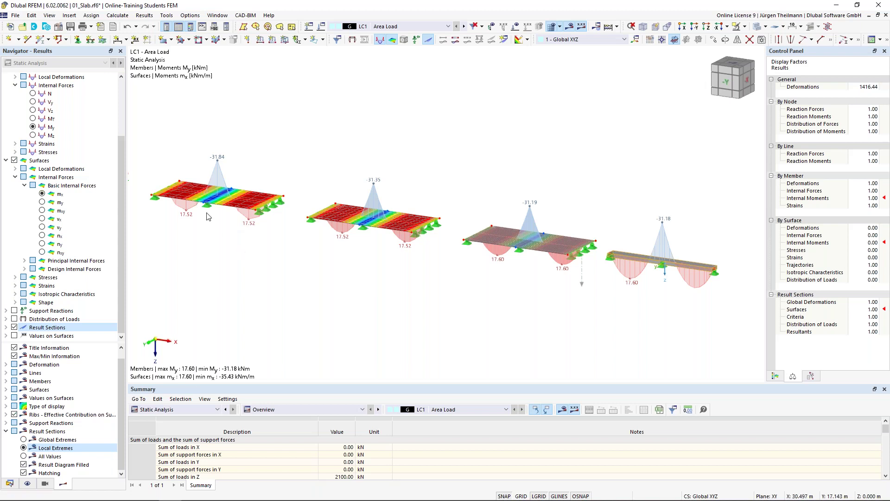
Examine the mx extremes along the result section across the slabs, focusing on the two coarsest meshes
middle_click_drag(246, 256, 278, 267)
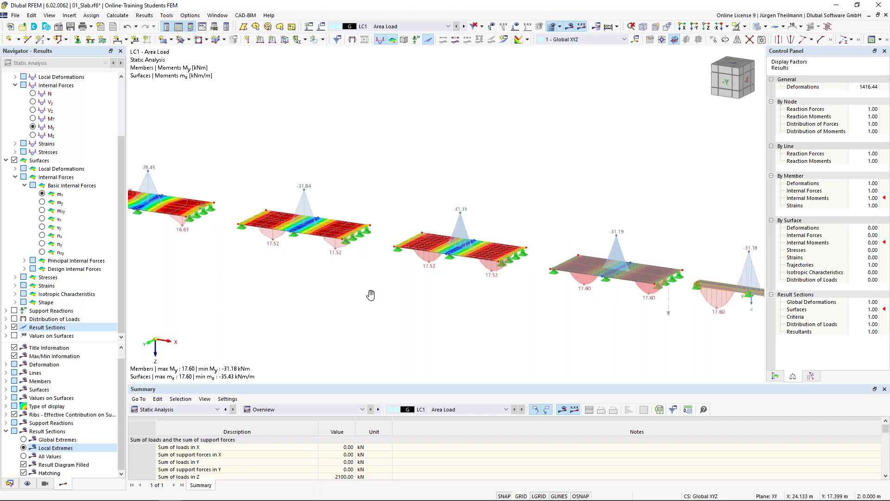
middle_click_drag(370, 295, 357, 276)
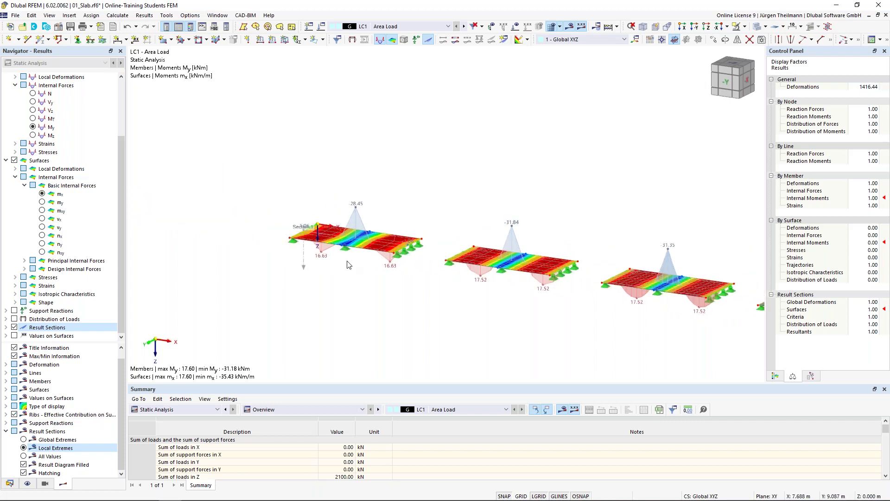
scroll(348, 265, "up", 3)
scroll(344, 302, "up", 2)
middle_click_drag(344, 302, 348, 303)
scroll(348, 302, "down", 2)
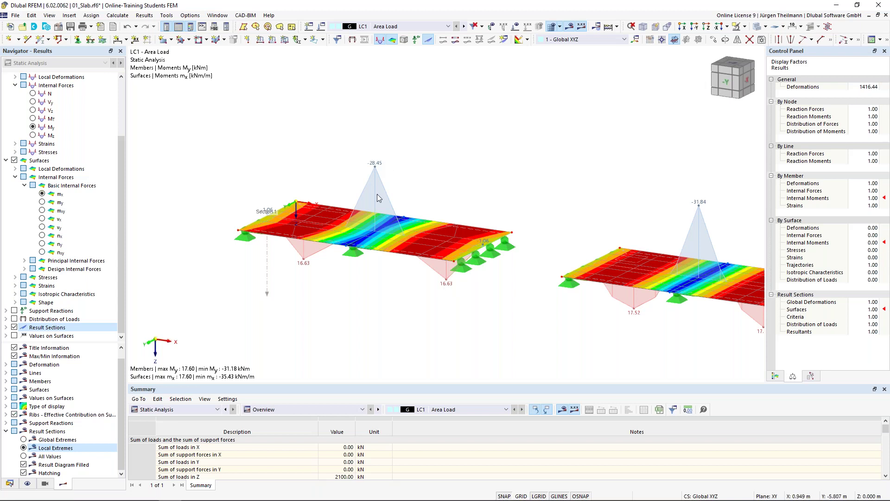
scroll(409, 222, "down", 2)
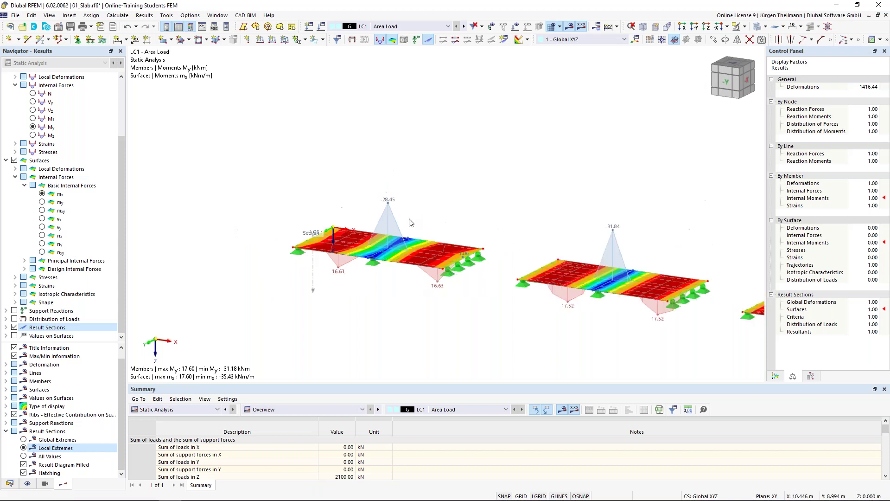
Compare the mx extremes along the result section of all four slabs with the My extremes of the equivalent beam
scroll(409, 222, "down", 1)
scroll(357, 318, "down", 2)
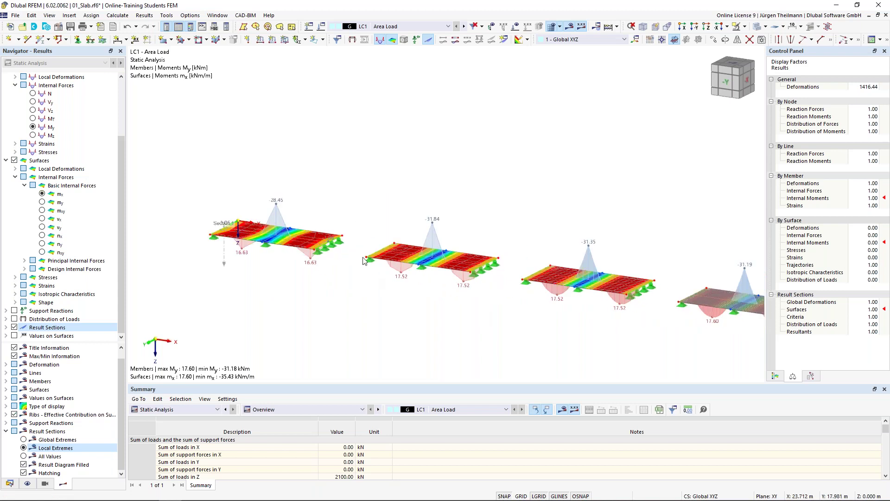
middle_click_drag(505, 277, 423, 277)
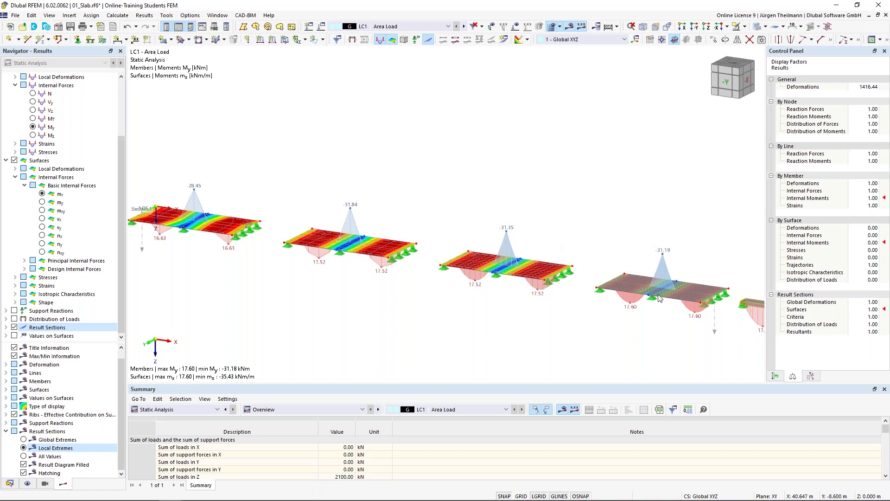
middle_click_drag(674, 323, 570, 306)
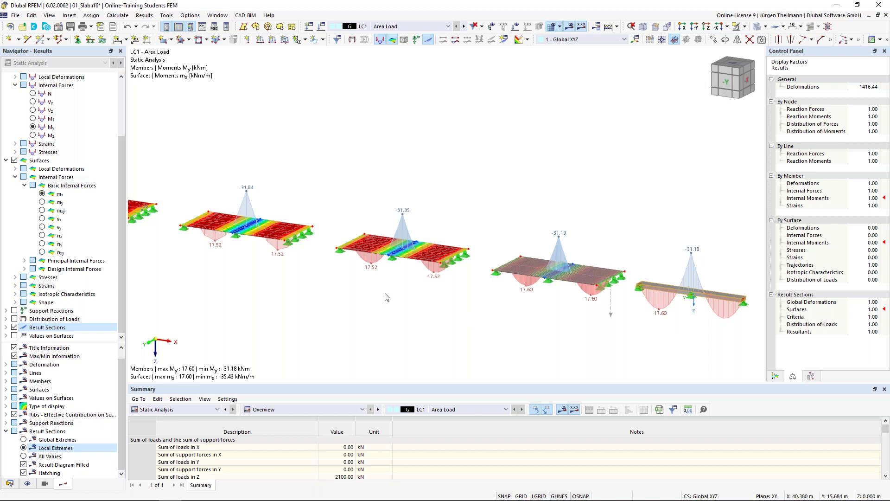
middle_click_drag(387, 297, 426, 283)
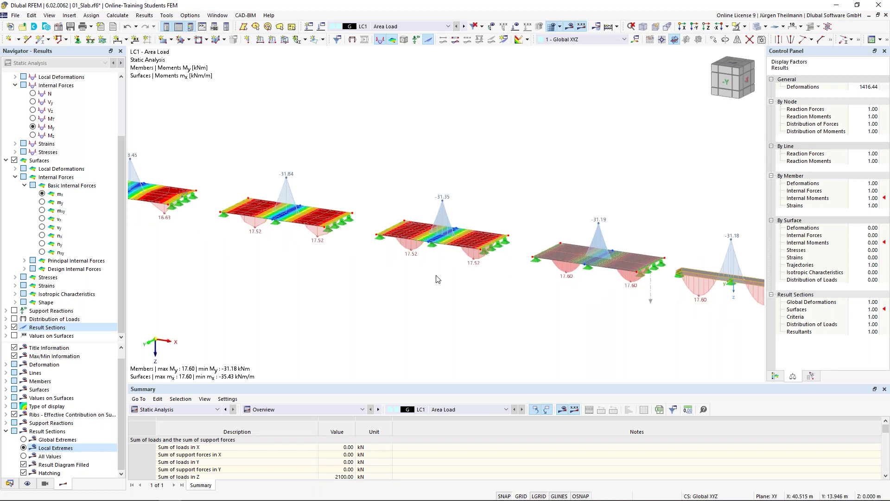
scroll(436, 279, "down", 1)
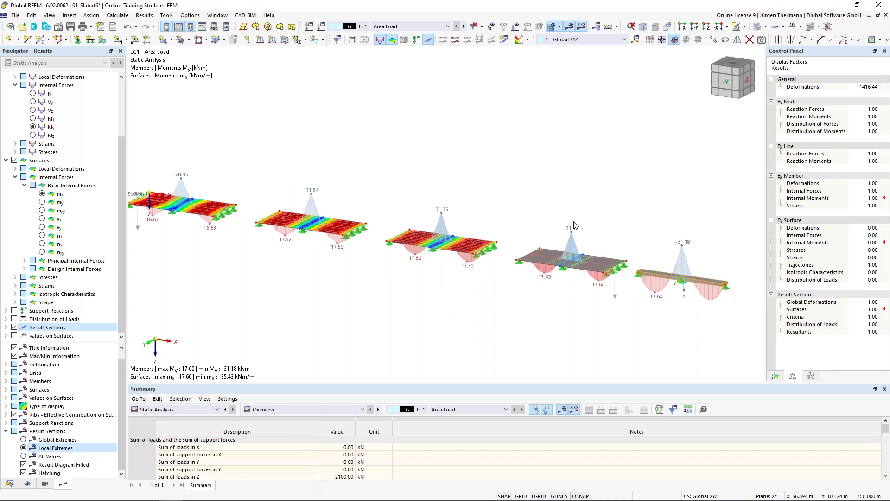
Examine the mx diagram and its extremes on the finest-meshed slab and the neighbouring 0.5 m mesh slab
scroll(597, 263, "up", 1)
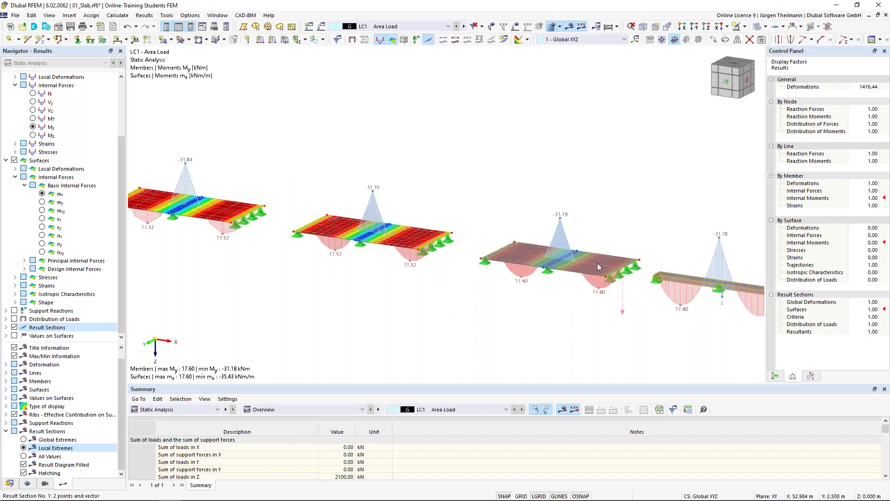
scroll(597, 263, "up", 2)
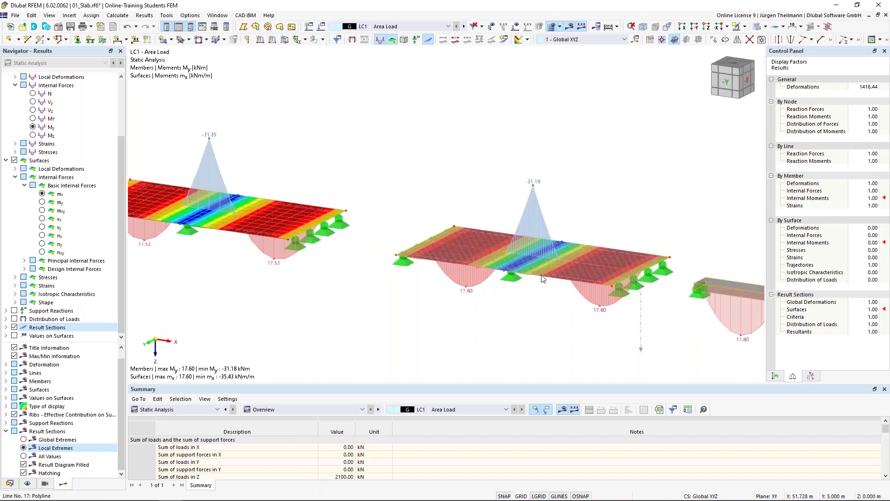
scroll(543, 279, "up", 2)
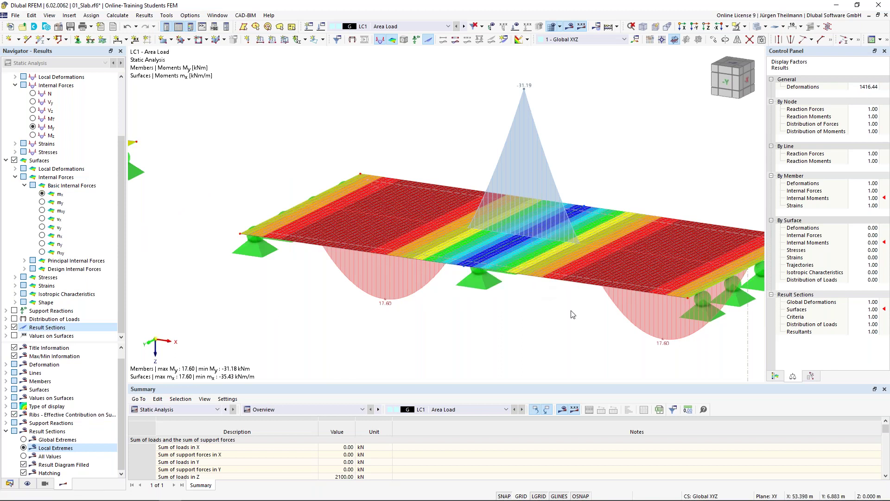
scroll(573, 314, "down", 2)
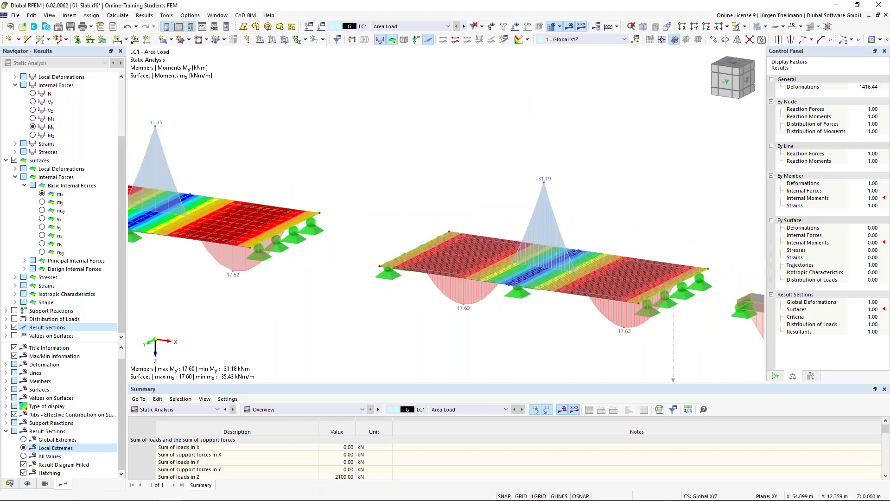
scroll(592, 330, "down", 2)
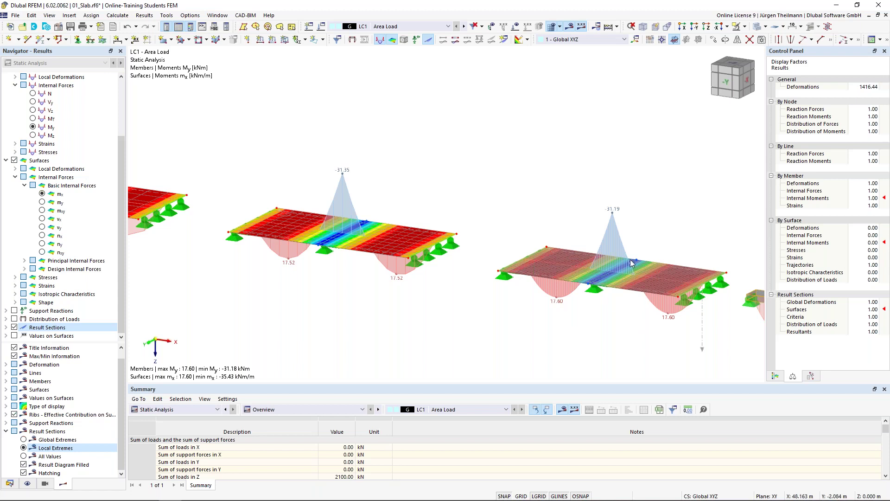
scroll(607, 297, "down", 2)
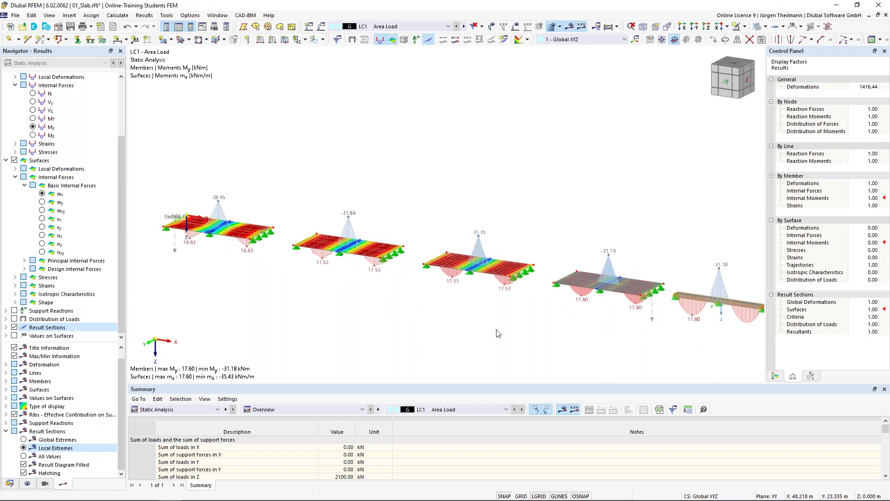
Review the mx extremes of the coarsest-meshed slab against those of the finer-meshed slabs
scroll(545, 345, "down", 1)
scroll(547, 348, "up", 1)
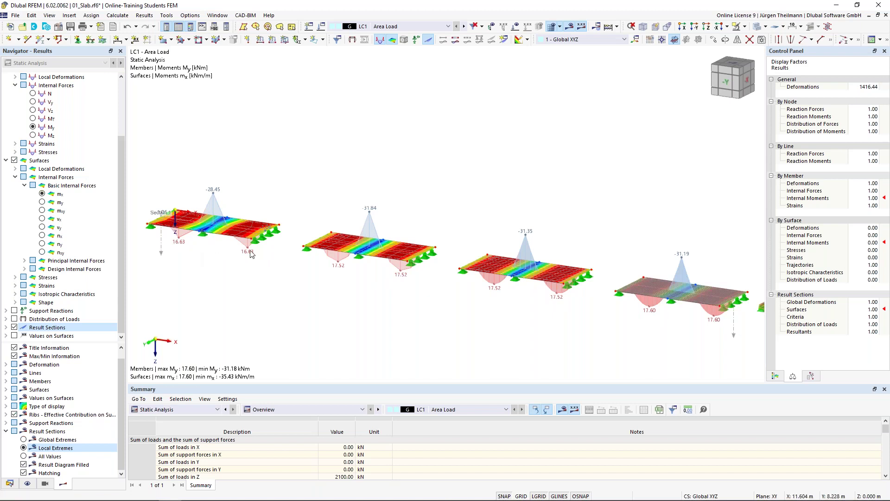
scroll(251, 250, "up", 2)
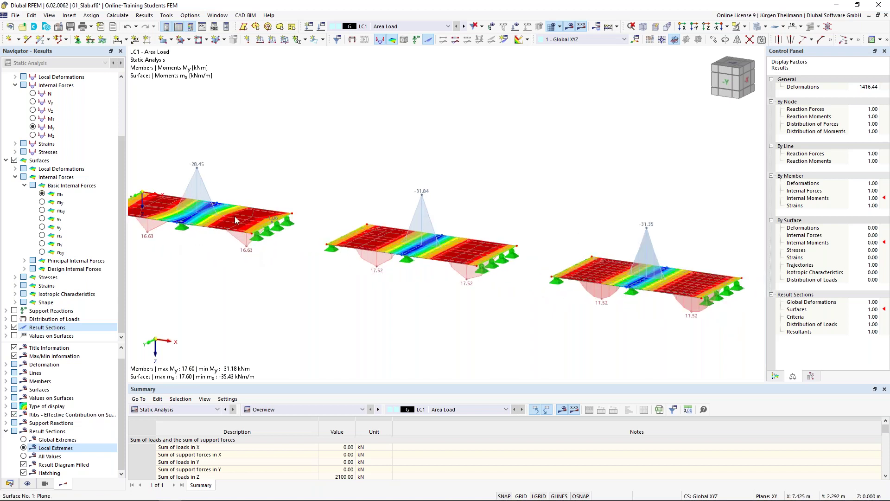
scroll(234, 216, "down", 1)
scroll(234, 216, "down", 1)
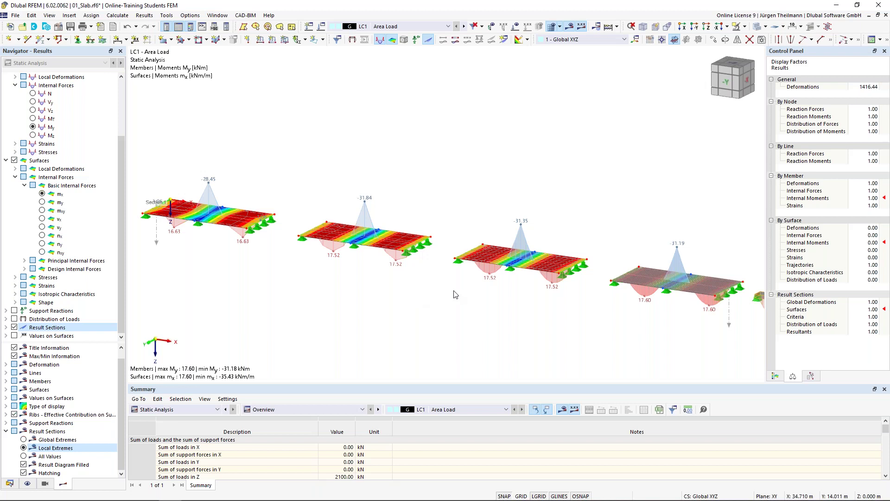
Hide the results and examine the finite element mesh of the second slab, meshed at 1 m
left_click(569, 26)
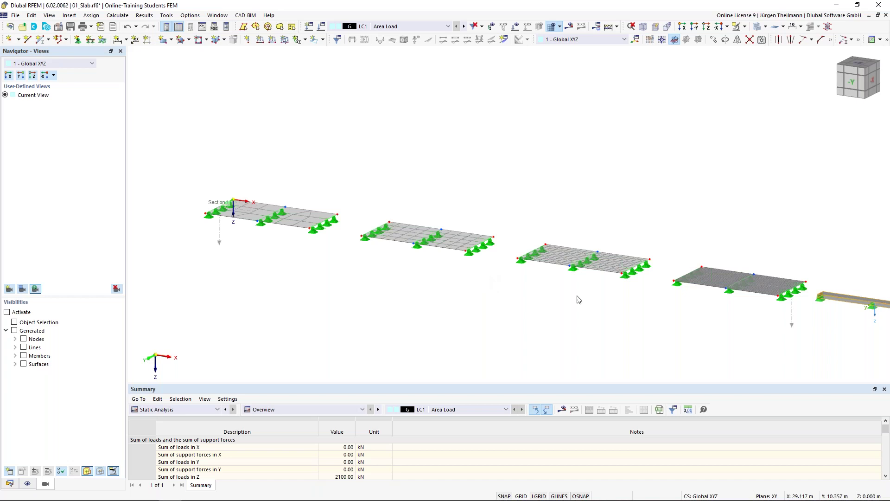
scroll(577, 296, "up", 1)
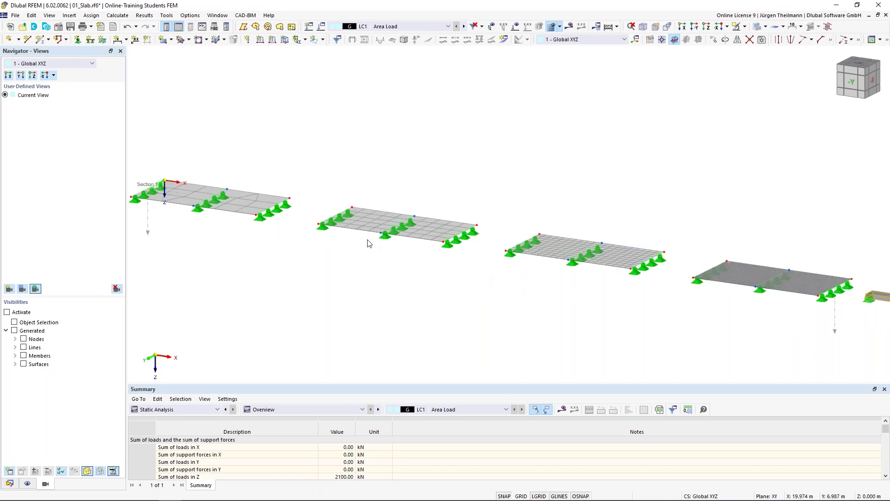
scroll(340, 252, "up", 2)
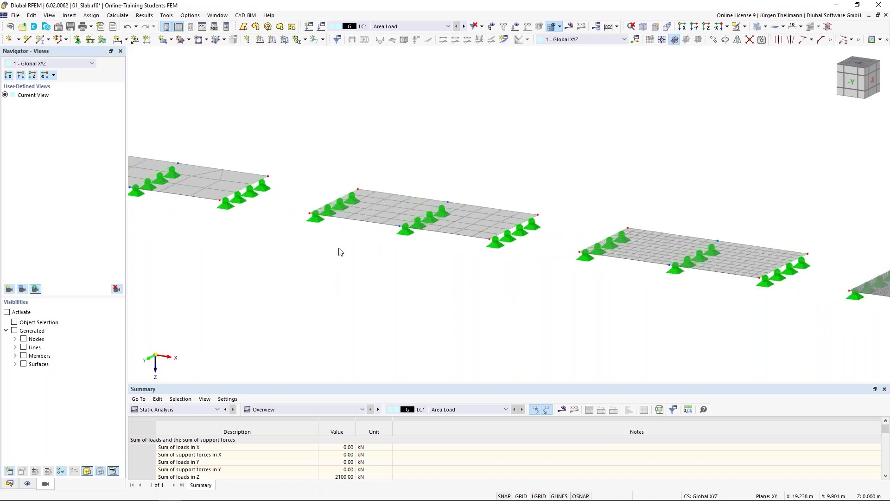
middle_click_drag(359, 226, 420, 256)
scroll(420, 256, "up", 1)
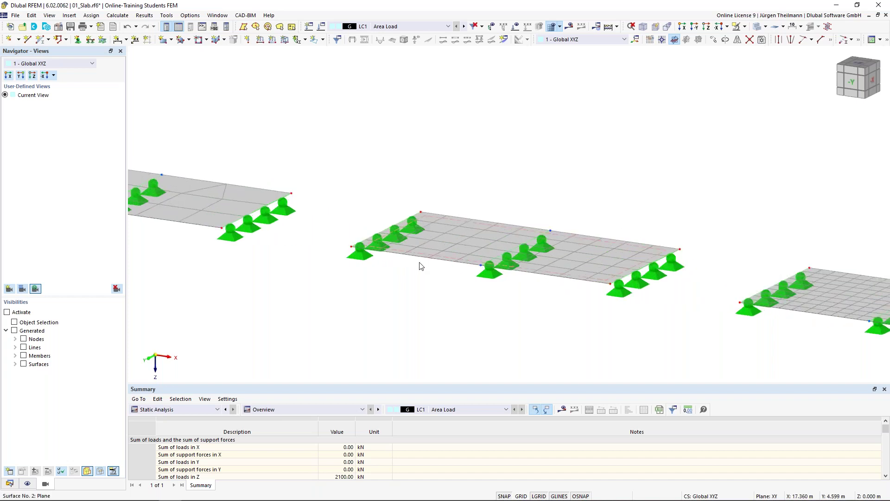
scroll(398, 243, "up", 2)
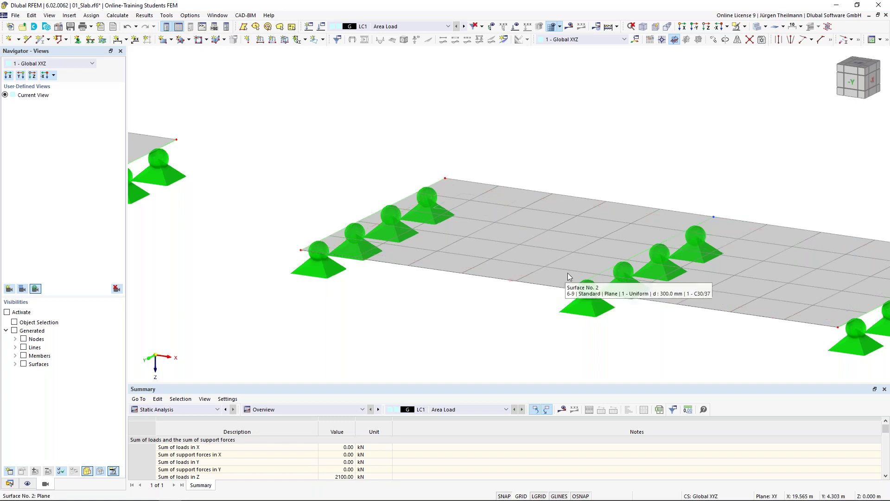
scroll(567, 274, "down", 1)
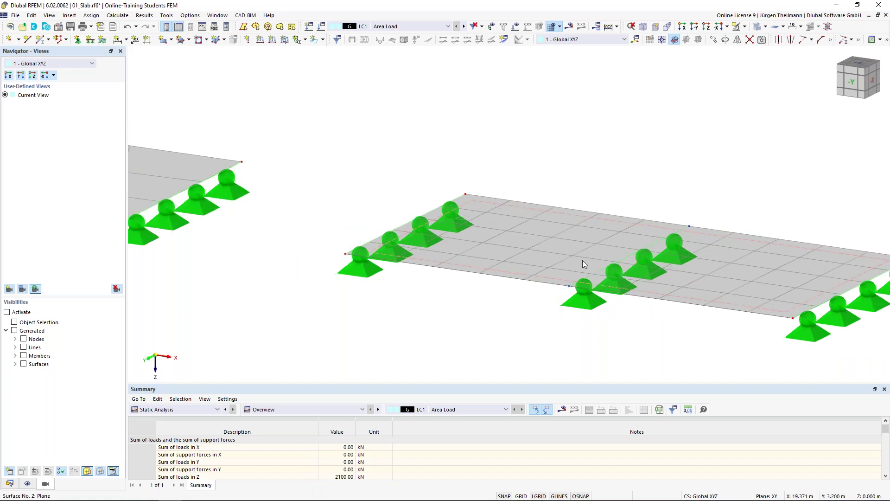
middle_click_drag(583, 260, 629, 220)
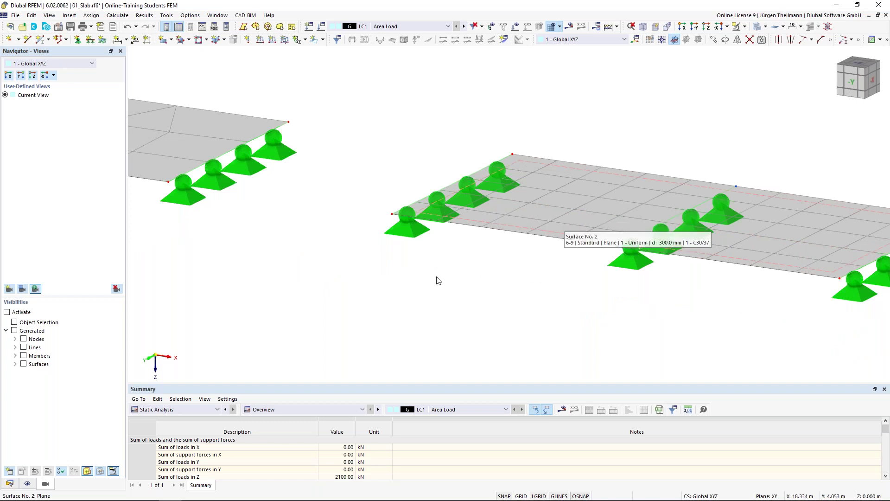
Examine the irregular mesh of the coarsest slab and compare it with the meshes of the other slabs
scroll(456, 261, "down", 3)
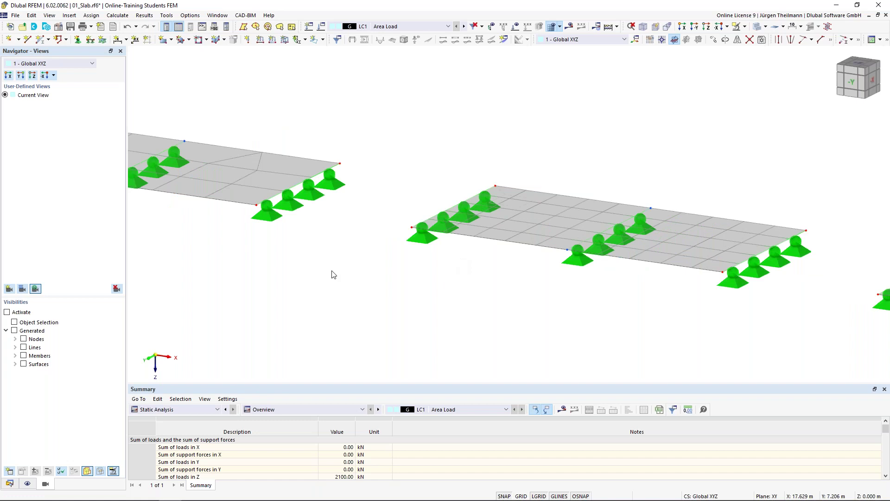
scroll(339, 241, "up", 2)
scroll(338, 241, "up", 2)
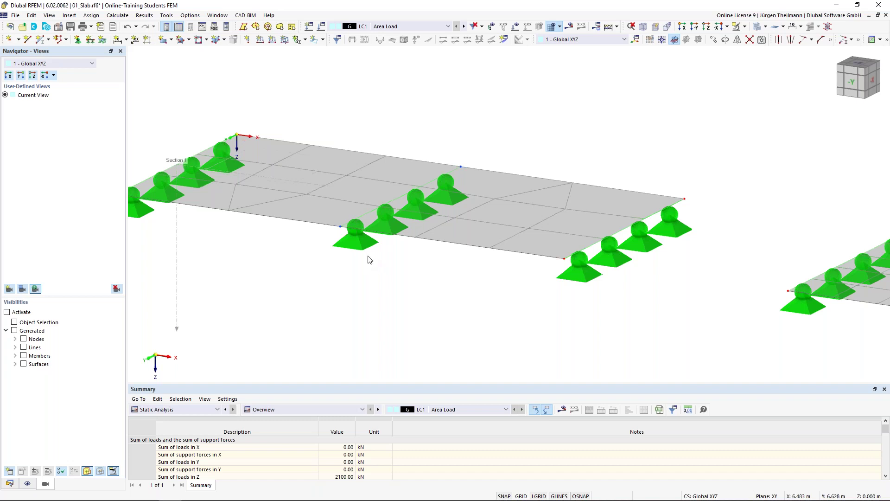
scroll(371, 262, "down", 4)
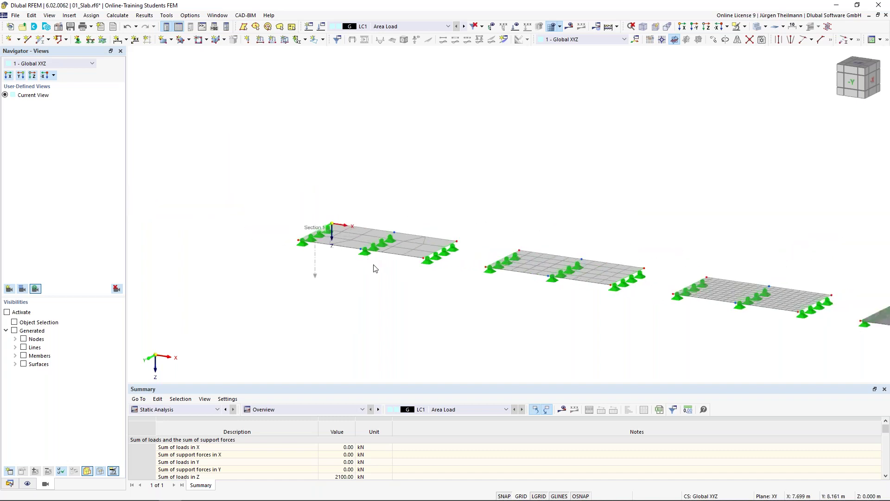
middle_click_drag(480, 278, 292, 222)
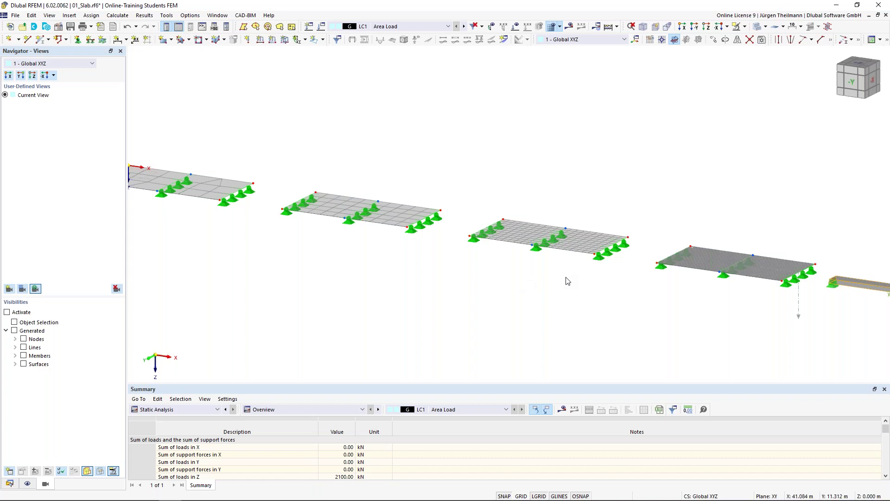
middle_click_drag(566, 280, 560, 278)
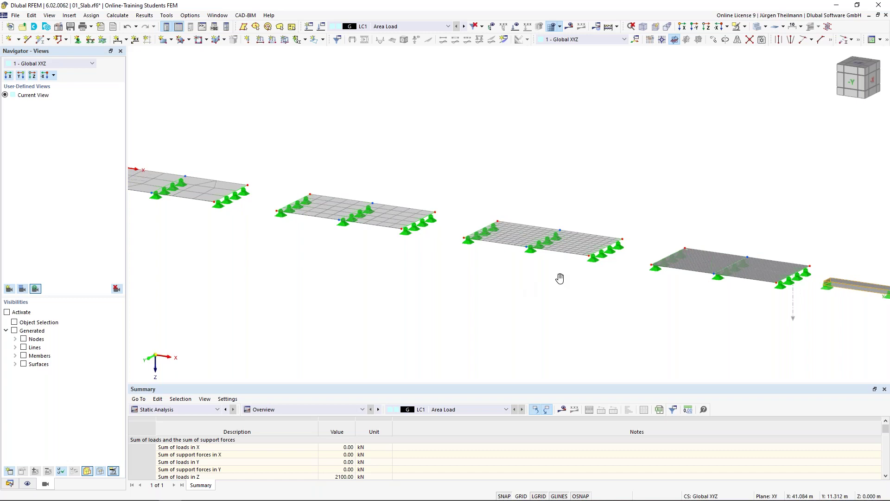
middle_click_drag(562, 304, 473, 300)
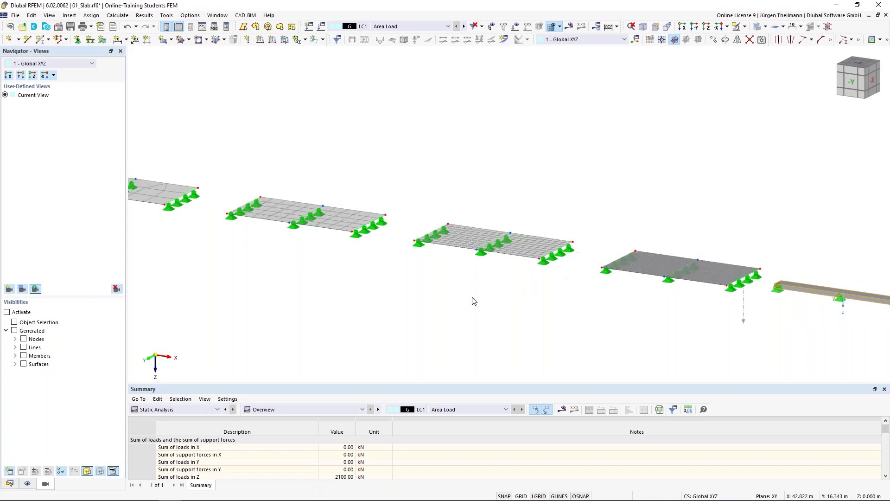
Show the results again to check the moments of the finest slab and the beam, and hide them
left_click(569, 27)
middle_click_drag(527, 331, 443, 281)
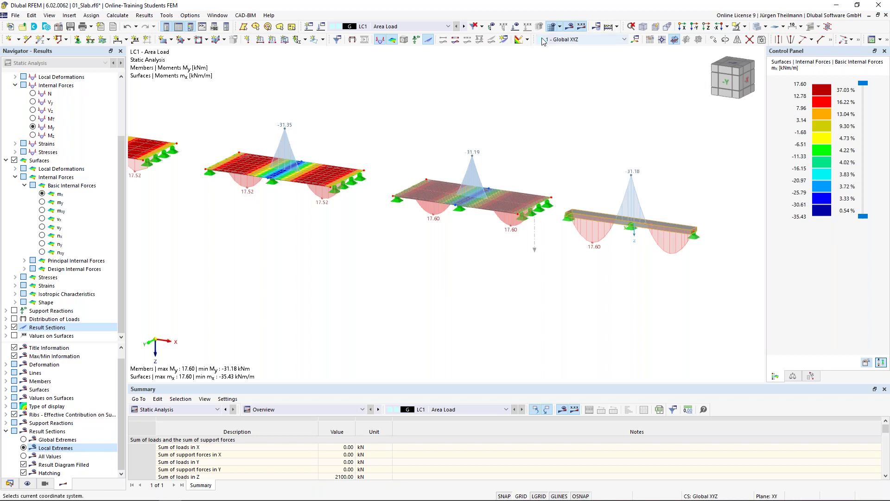
left_click(571, 28)
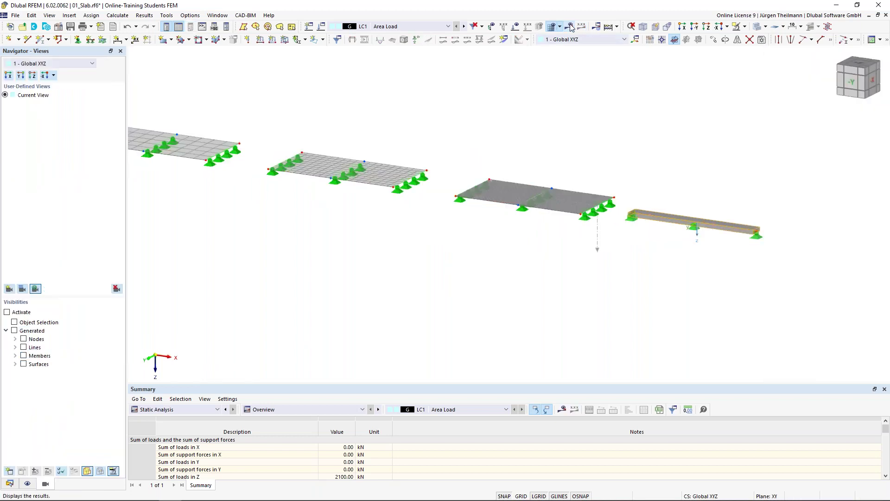
Open the display properties of the slab meshed at 0.5 m and collapse the General and Structure Objects categories
scroll(320, 175, "up", 3)
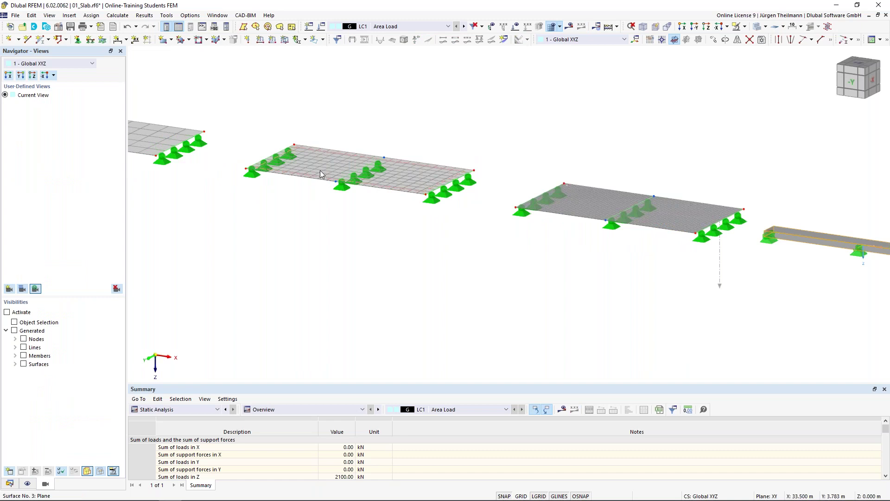
scroll(320, 174, "up", 3)
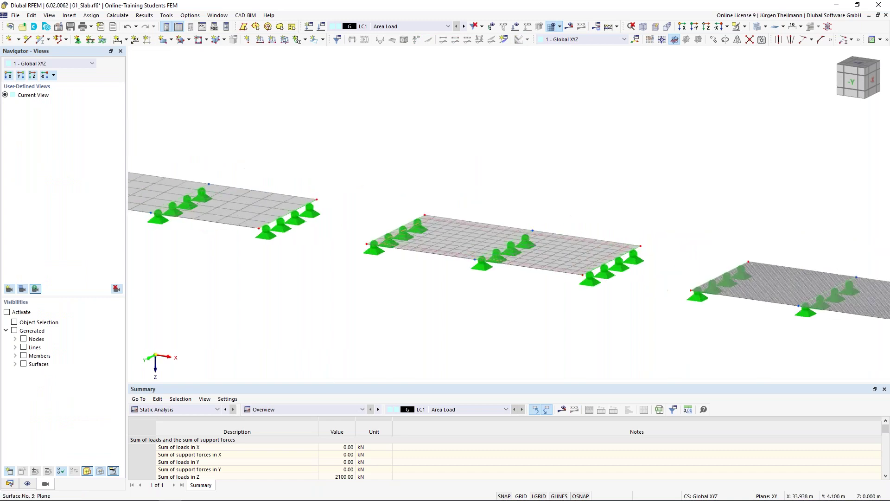
right_click(452, 232)
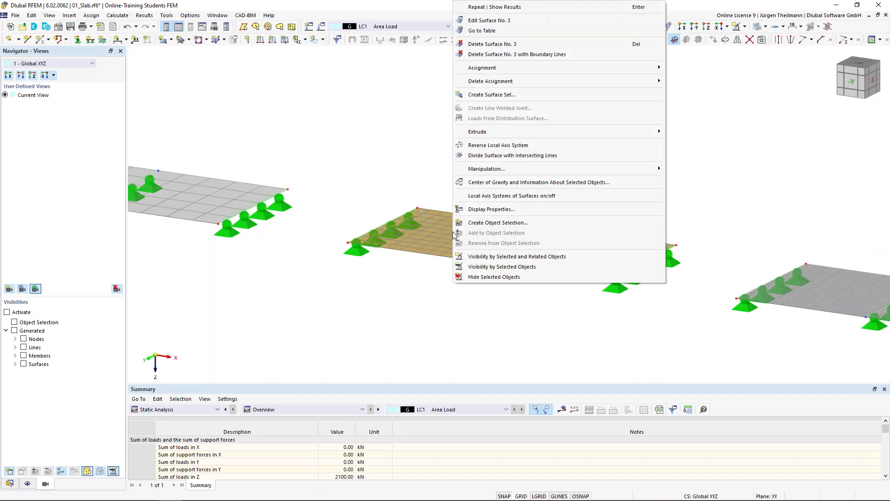
left_click(480, 209)
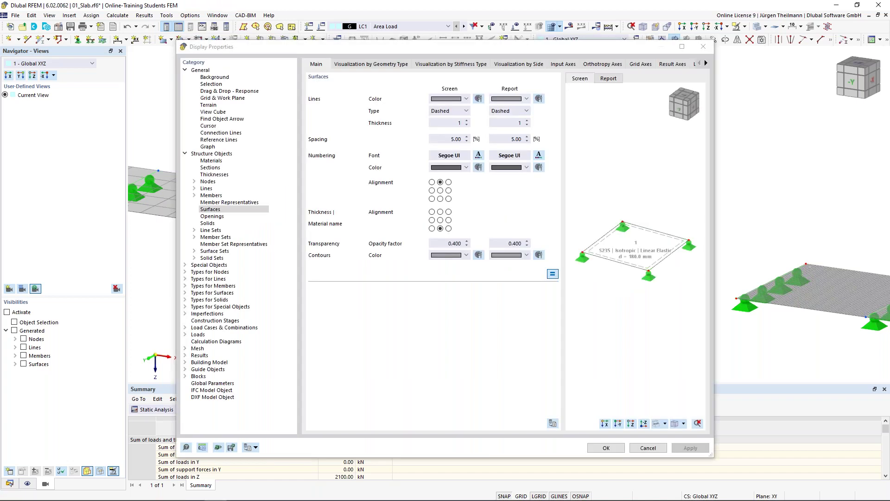
left_click(218, 209)
left_click(185, 71)
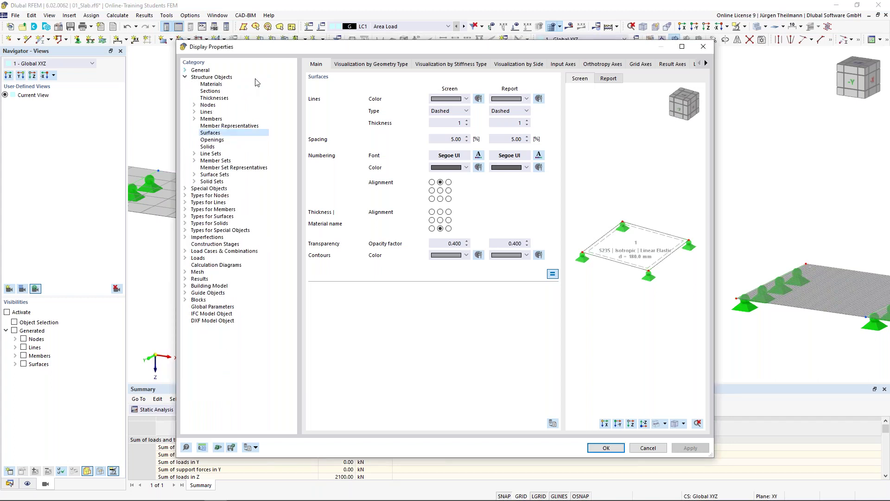
left_click(184, 77)
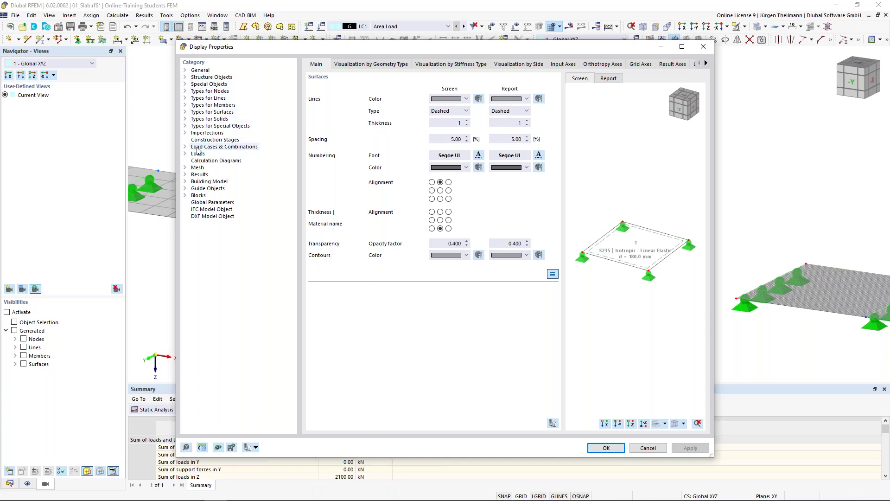
Inspect the mesh display settings for FE nodes and FE elements on surfaces, including the element axes, and close without changes
left_click(185, 167)
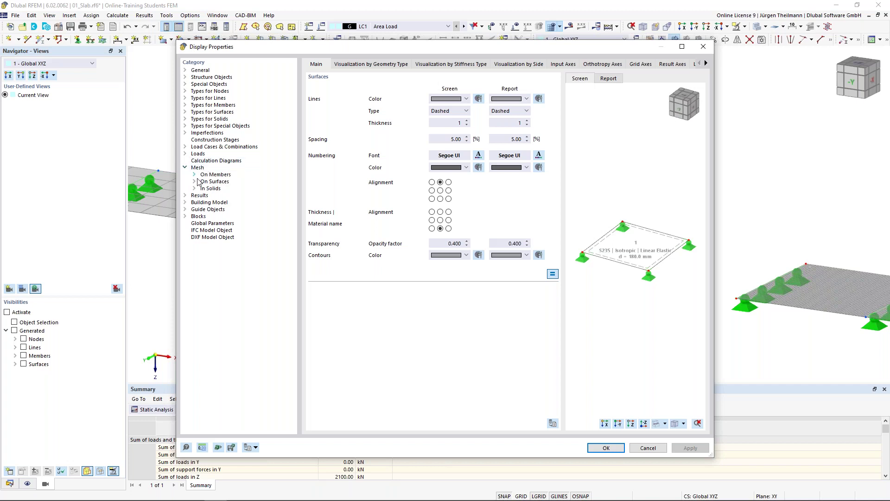
left_click(194, 181)
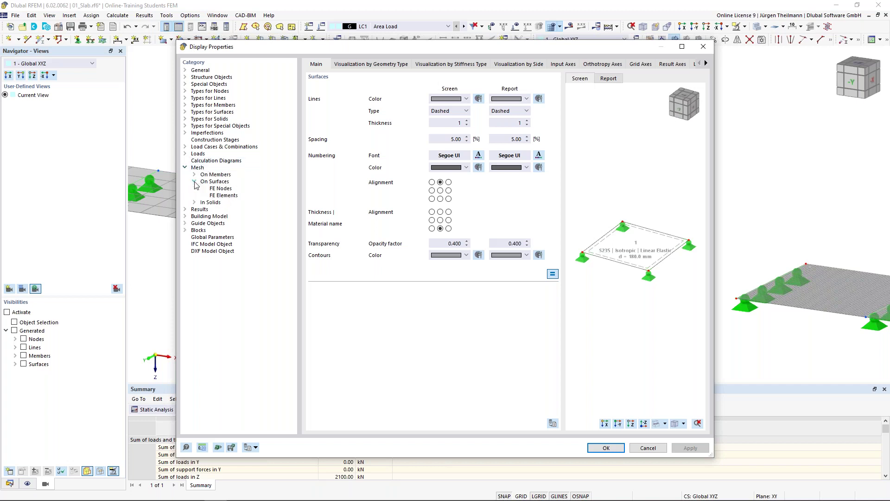
left_click(228, 196)
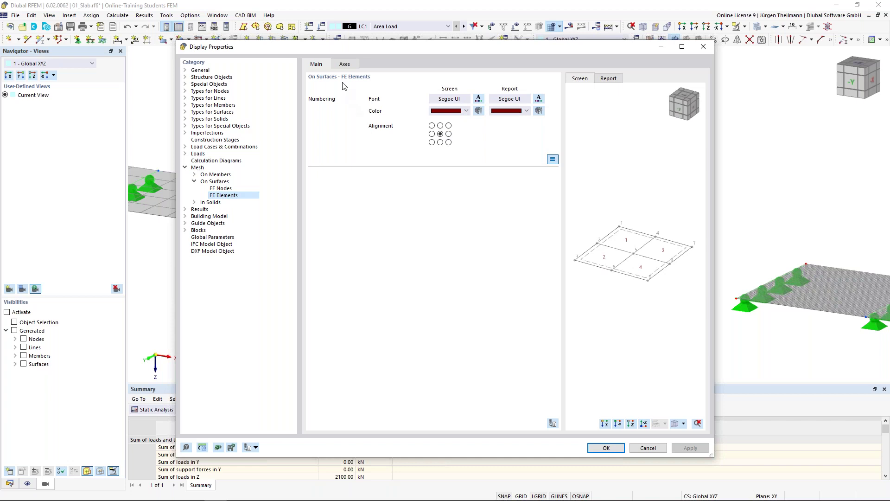
left_click(219, 190)
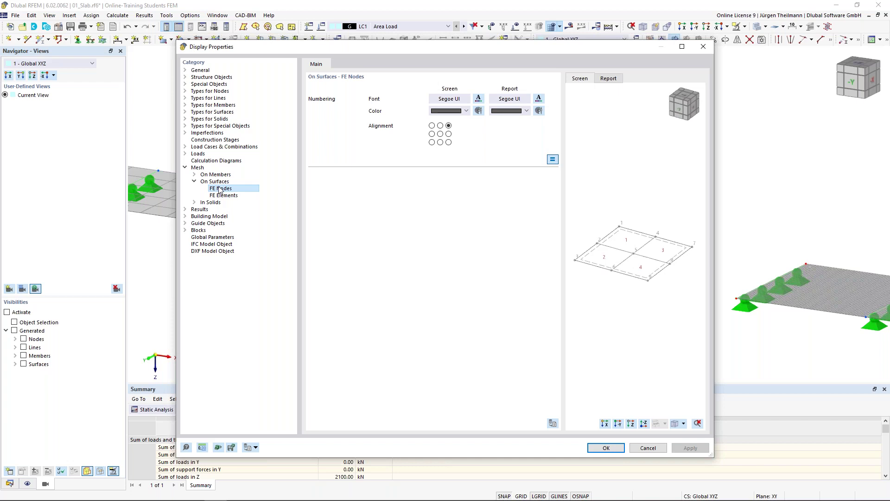
left_click(224, 195)
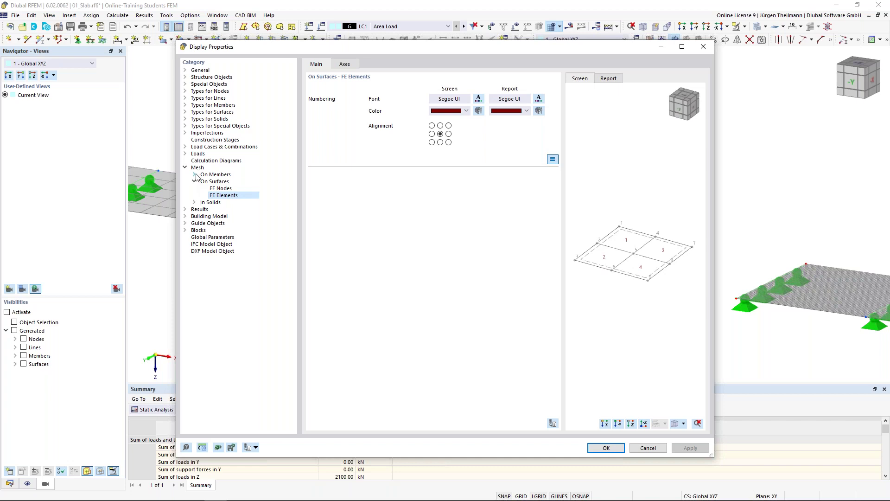
left_click(194, 175)
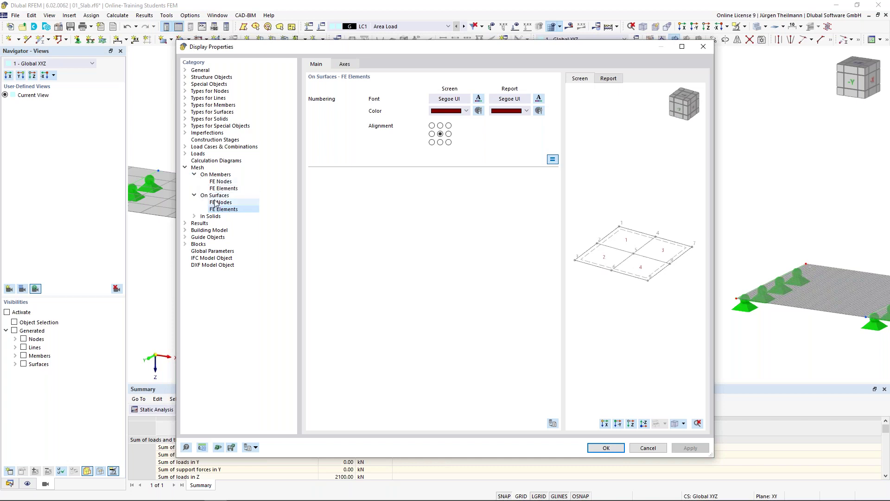
left_click(346, 64)
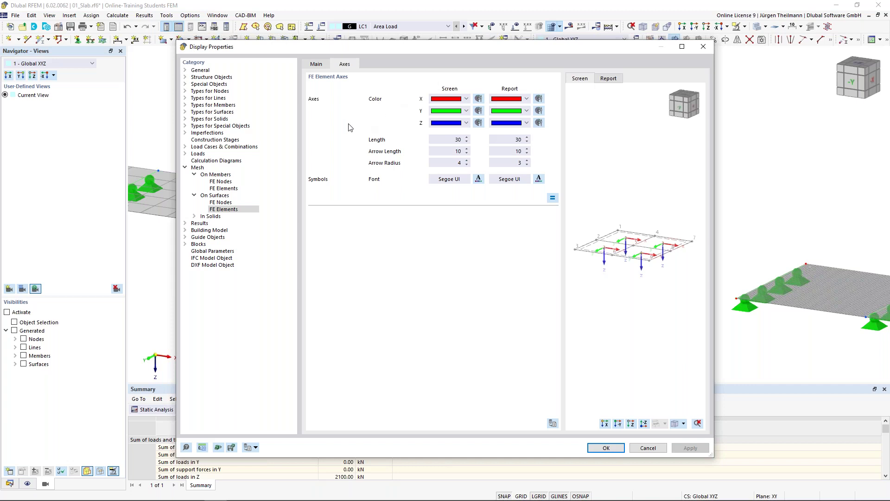
left_click(648, 448)
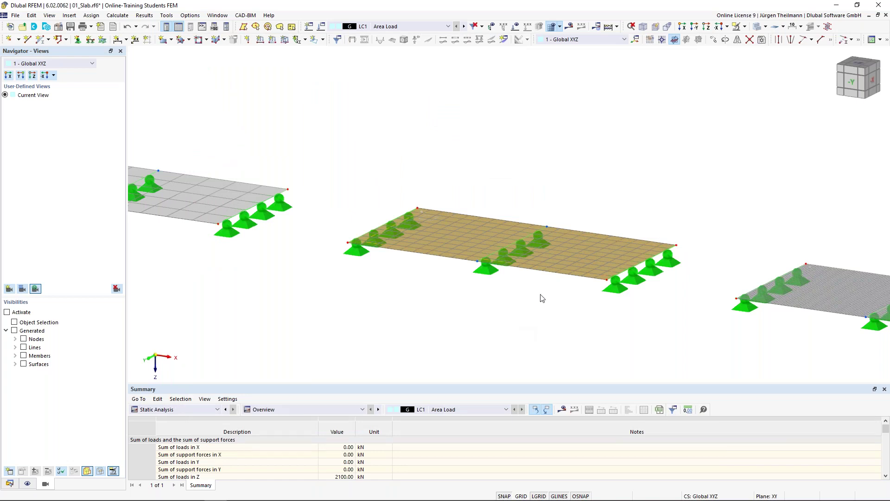
Show the LC1 results, compare the moments of the finest slab and the beam, and check the static analysis settings
scroll(541, 299, "down", 2)
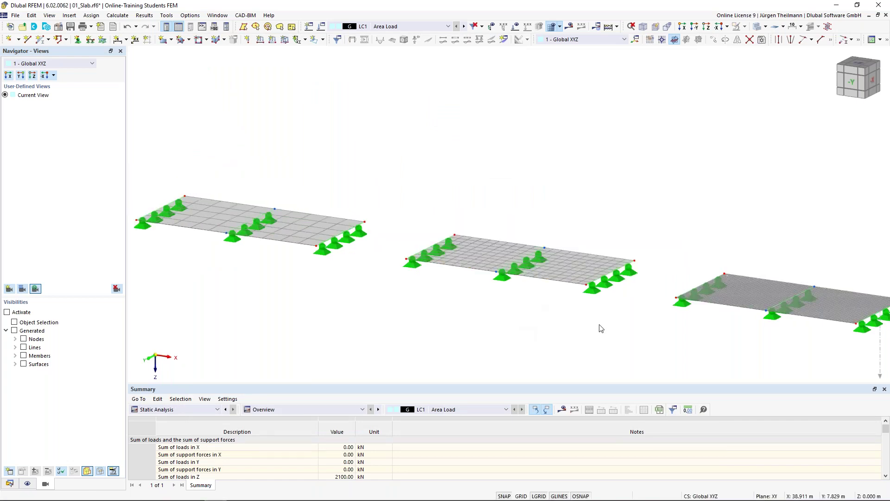
scroll(533, 225, "down", 3)
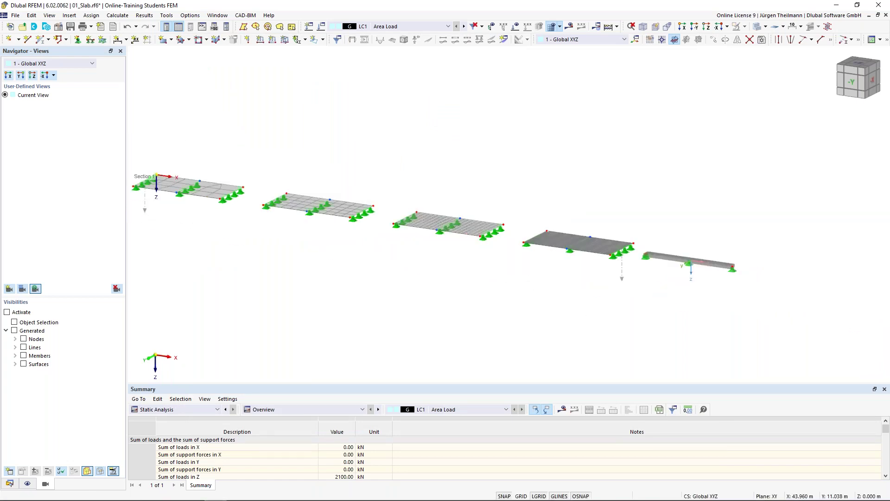
left_click(570, 27)
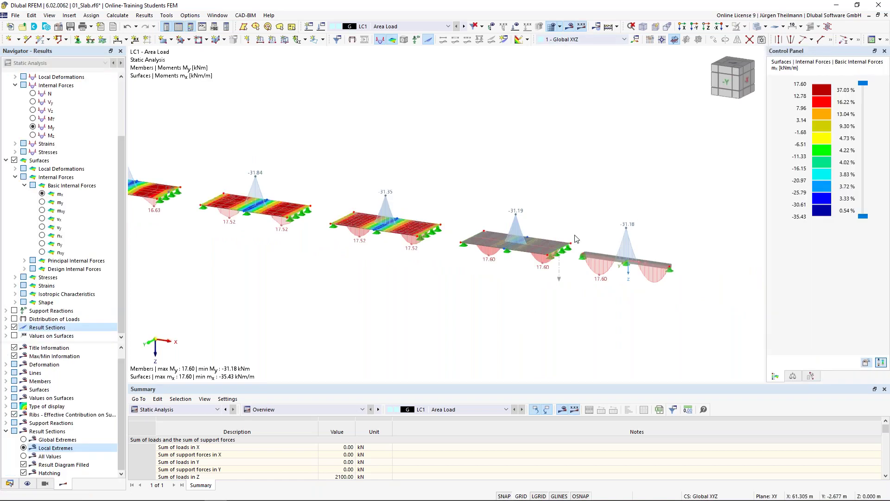
scroll(647, 252, "up", 3)
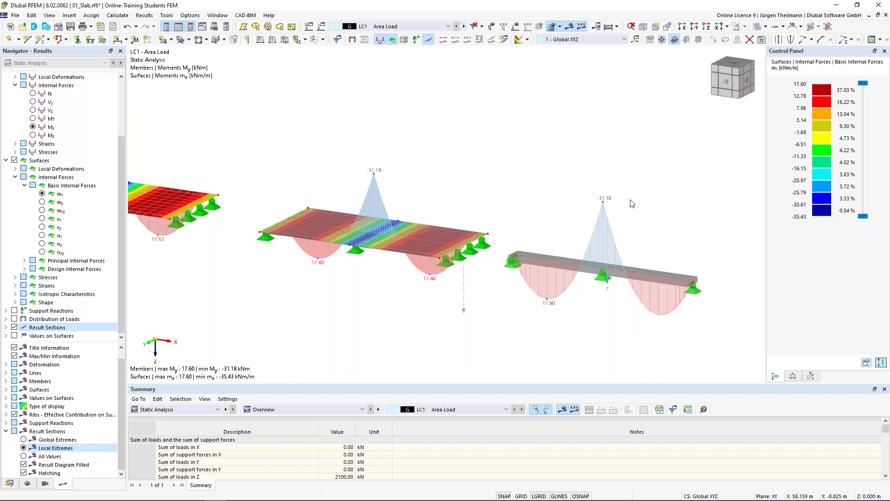
scroll(647, 266, "up", 4)
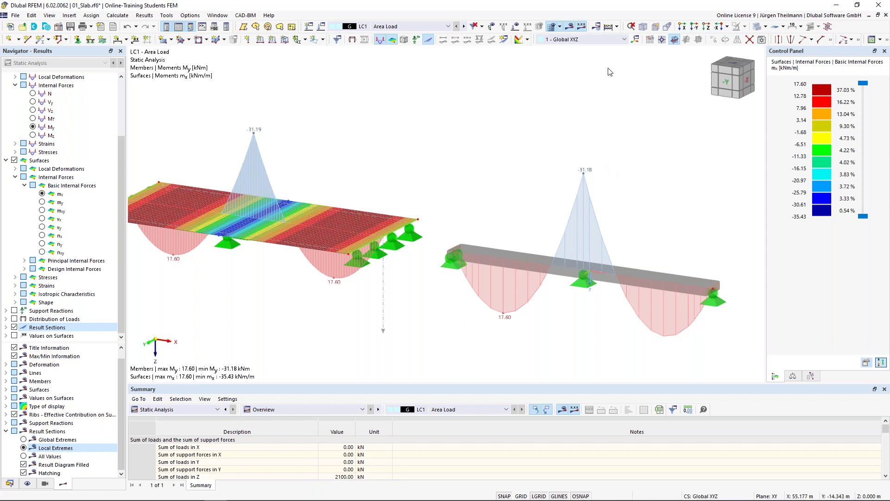
left_click(599, 31)
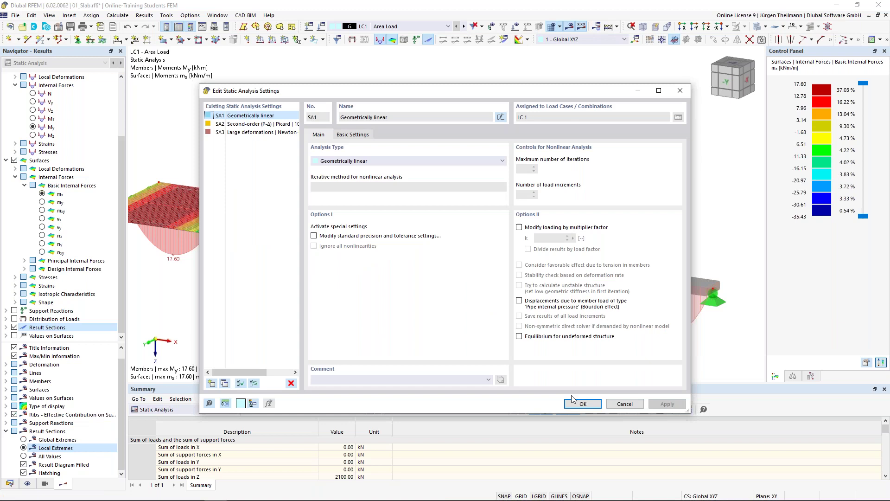
left_click(623, 404)
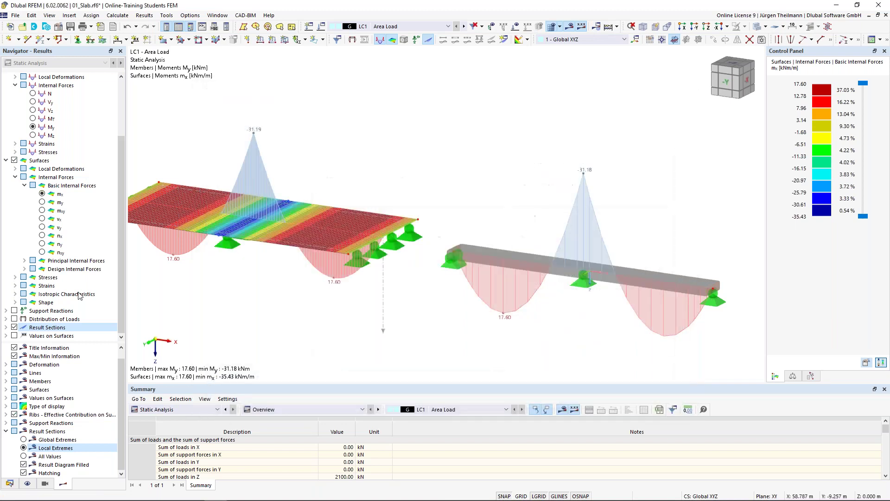
Deactivate the shear stiffness of the beam section R_M1 1000/300 and accept deleting the existing results and mesh
left_click(9, 484)
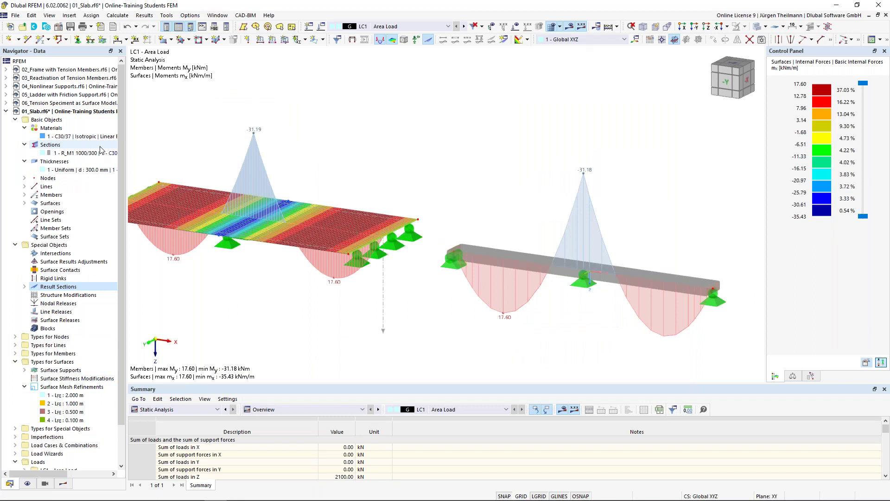
left_click(50, 155)
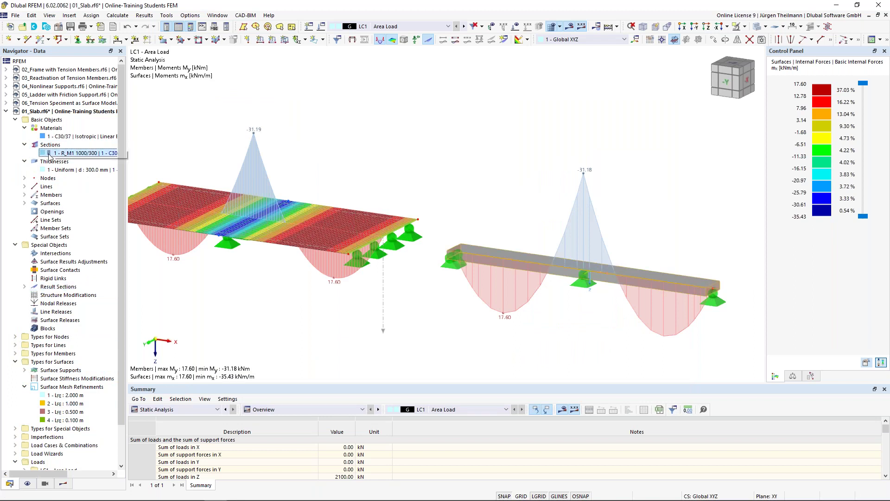
double_click(50, 154)
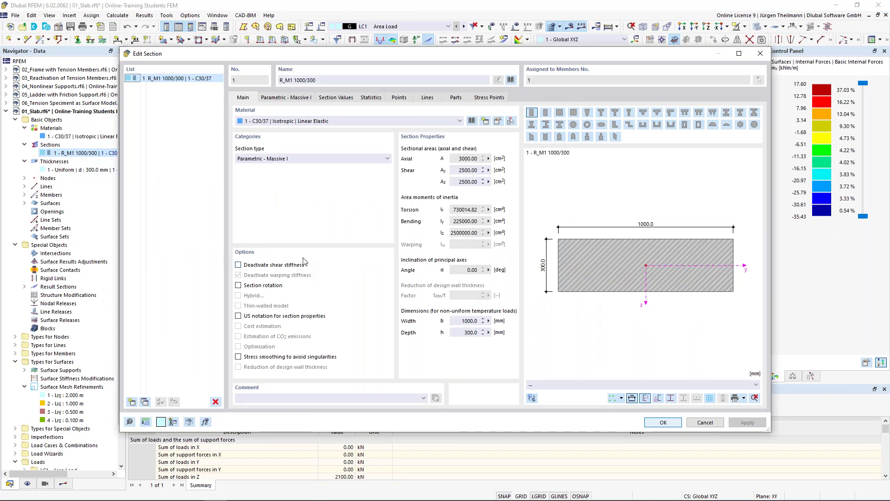
left_click(238, 266)
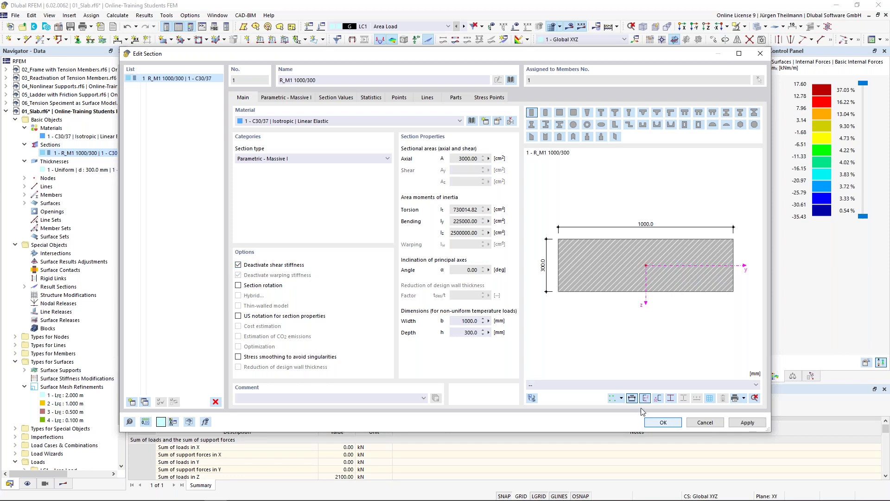
left_click(663, 423)
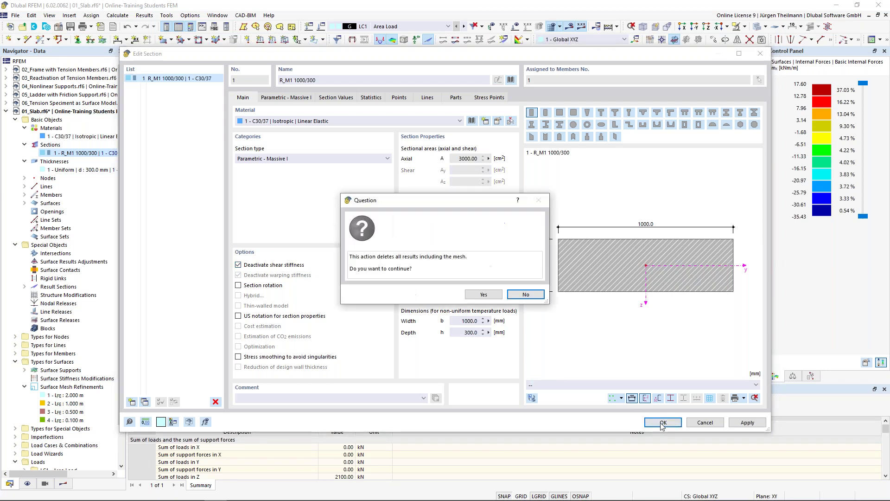
left_click(492, 296)
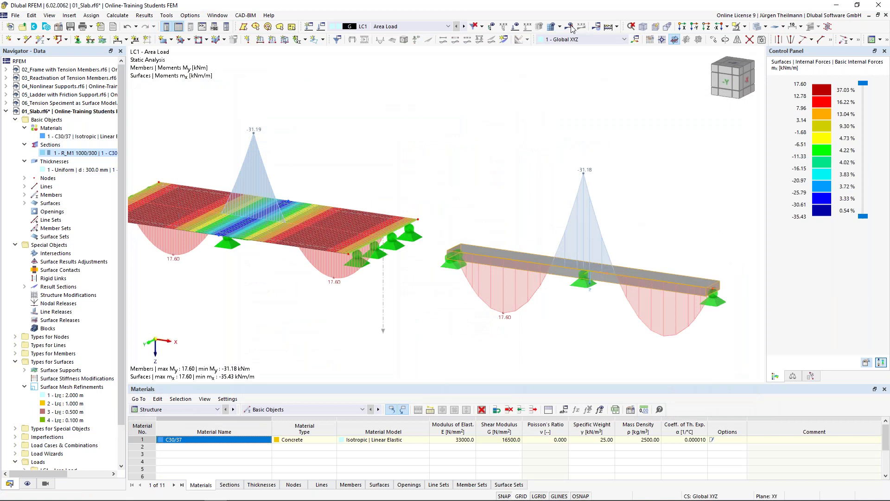
Recalculate LC1 and compare the moments of the shear-rigid beam with those of the finest slab
left_click(570, 27)
left_click(571, 27)
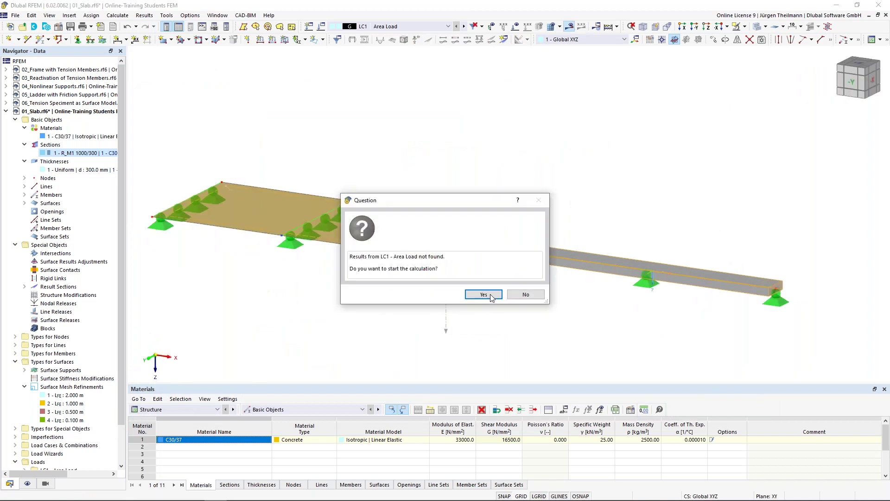
left_click(484, 295)
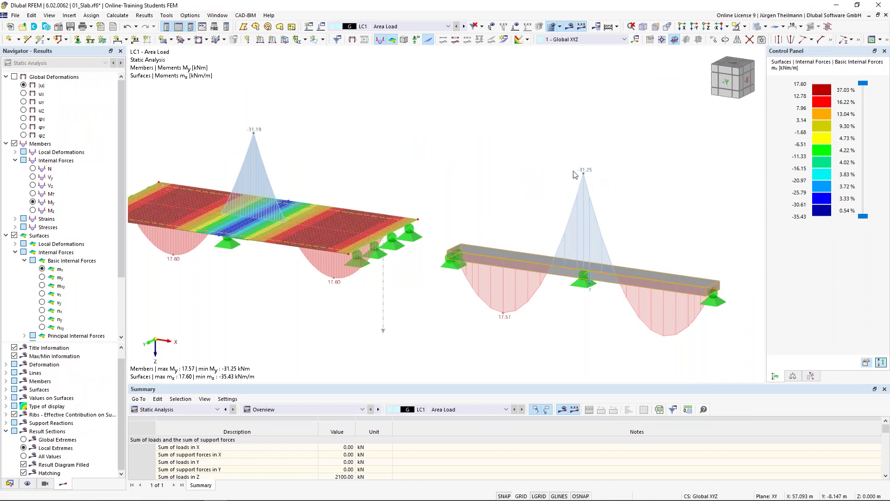
middle_click_drag(630, 210, 589, 200)
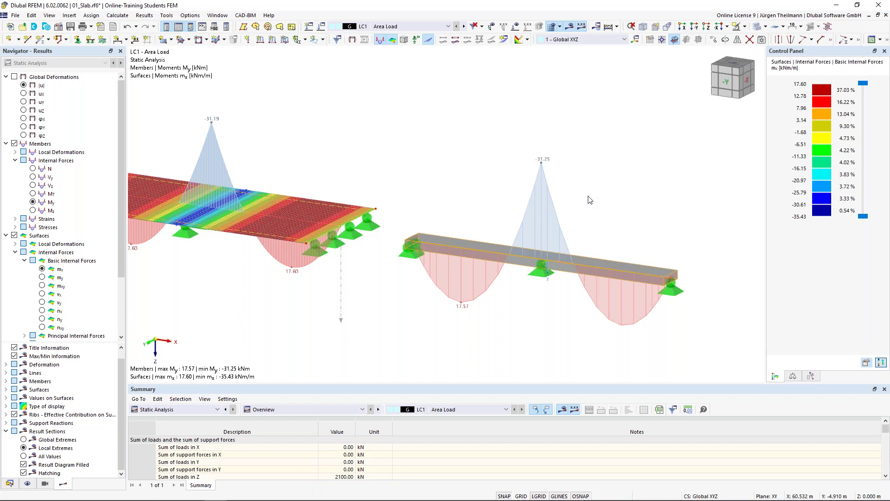
middle_click_drag(341, 209, 311, 195)
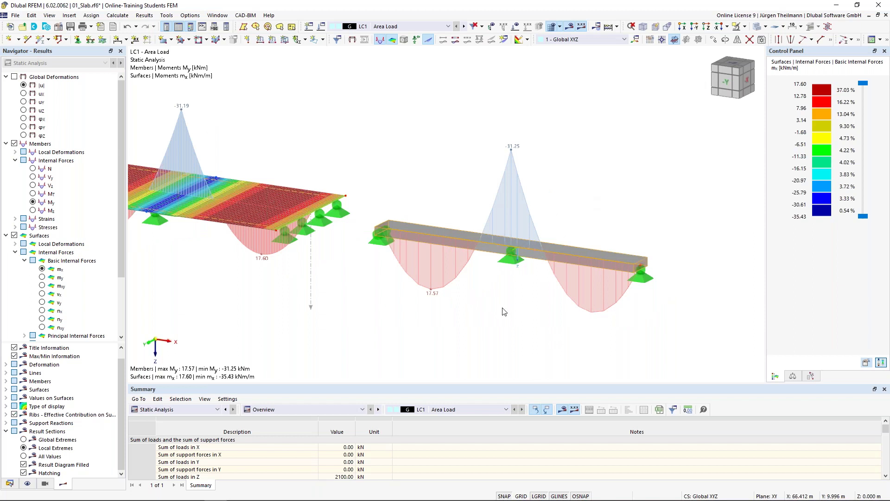
Save the slab model and compare the moment diagrams of the beam and the neighbouring slabs
left_click(70, 27)
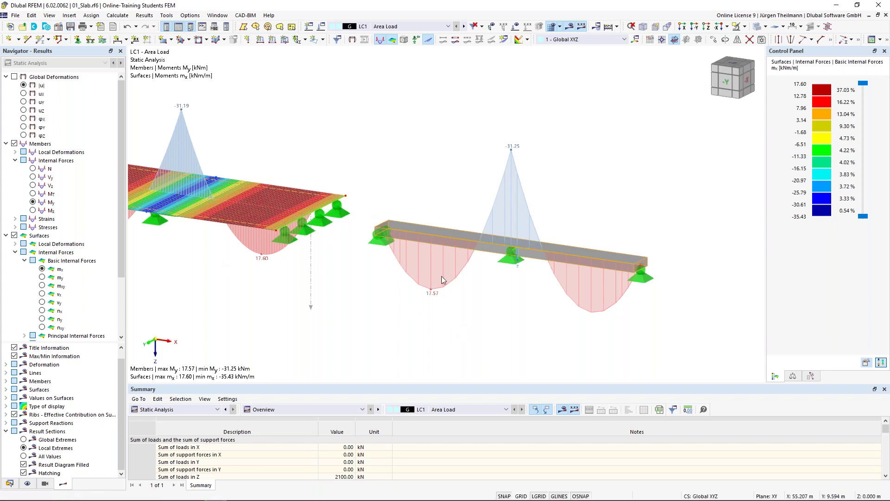
scroll(442, 280, "down", 3)
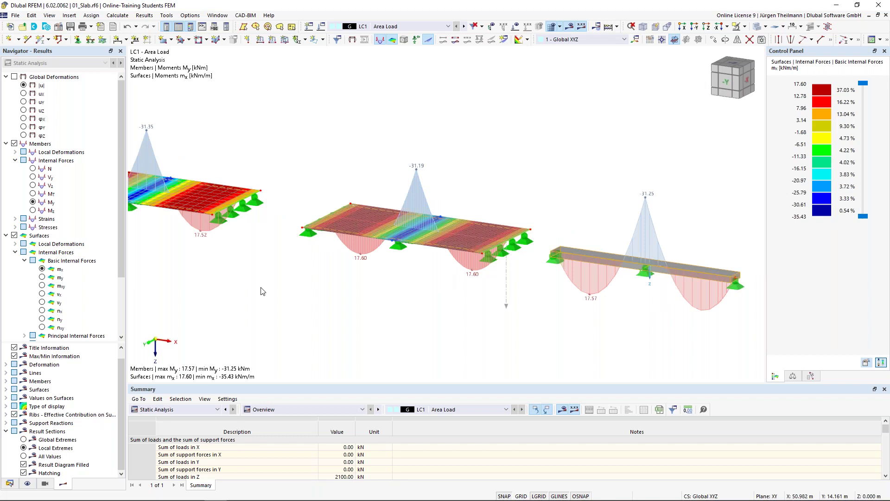
middle_click_drag(261, 291, 453, 332)
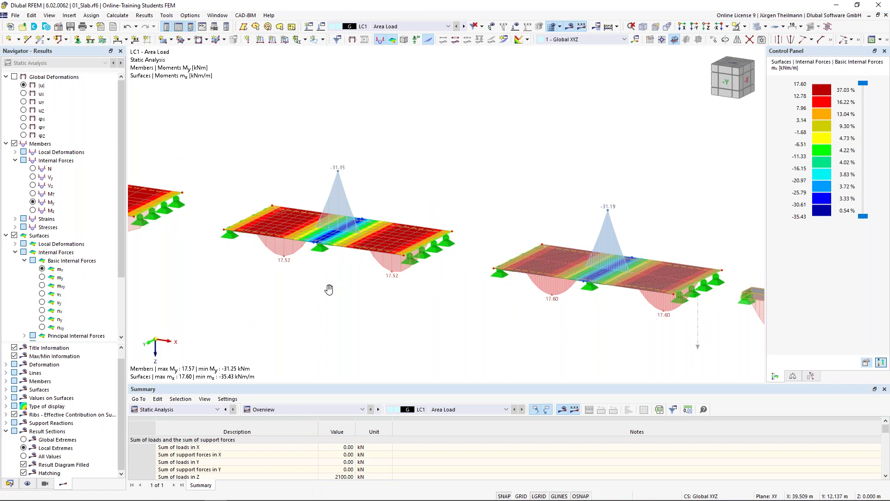
middle_click_drag(328, 289, 493, 288)
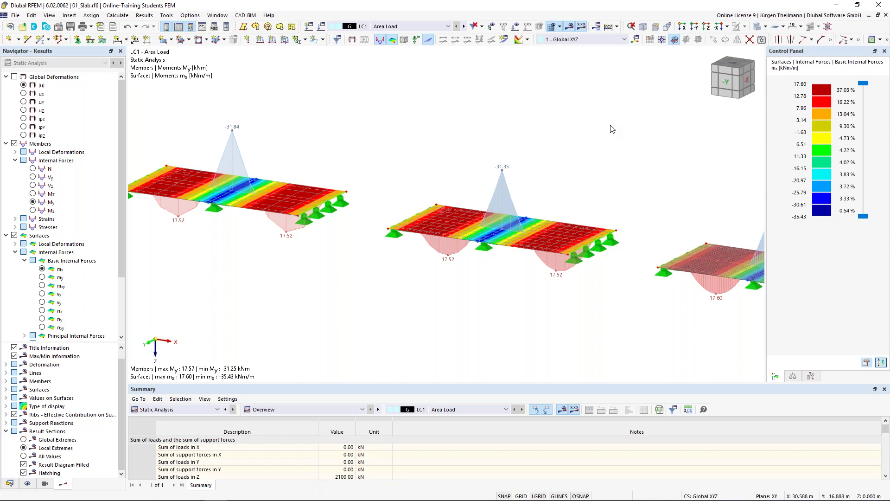
Switch to the 02_Frame with Tension Members model and show it in the -X view
mouse_move(1, 491)
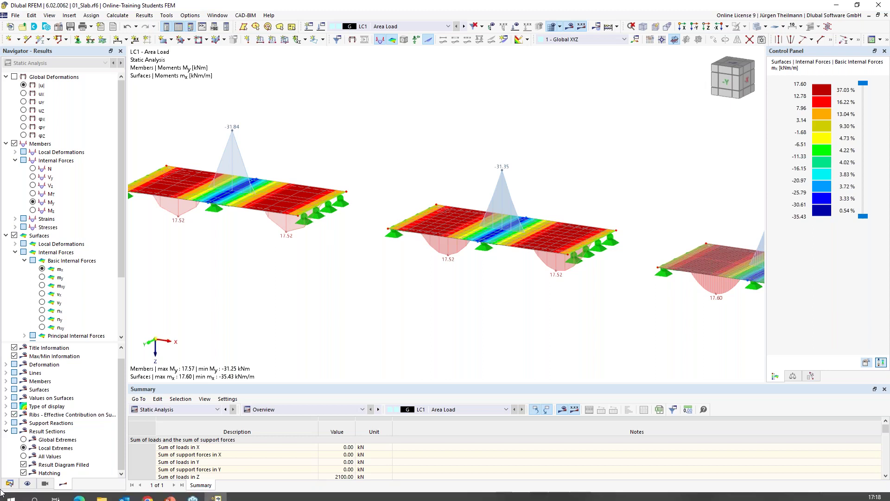
left_click(10, 483)
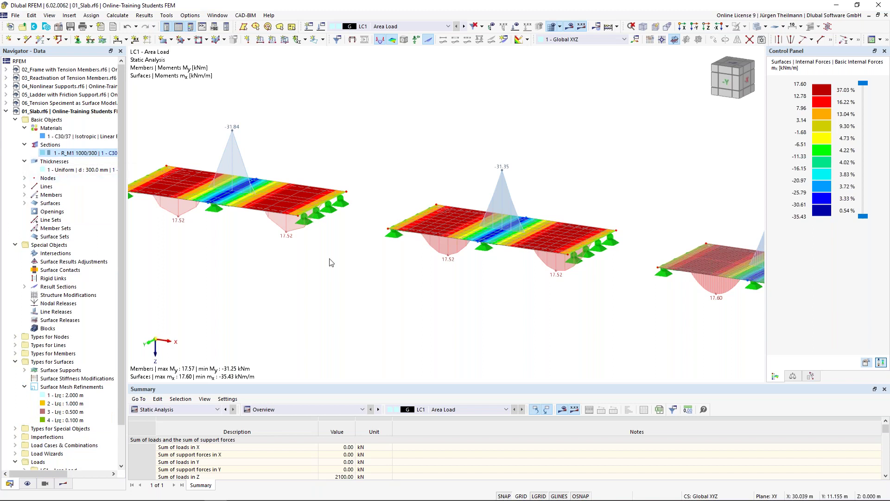
left_click(7, 111)
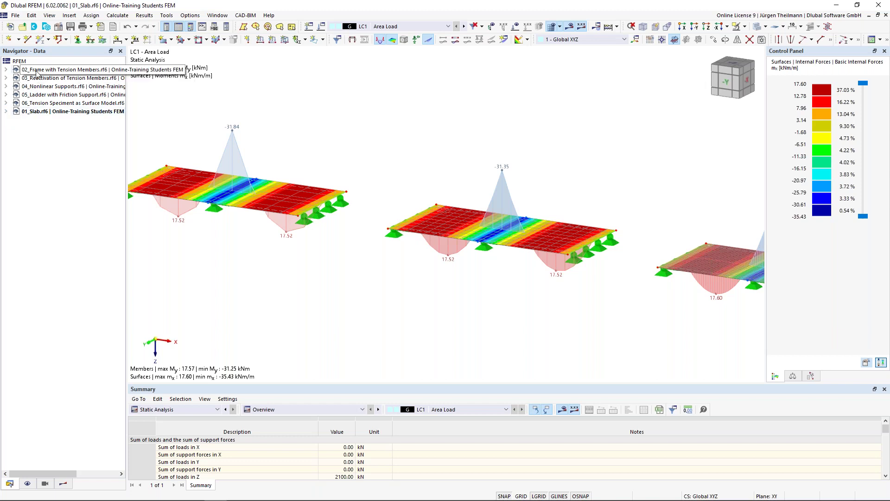
left_click(63, 73)
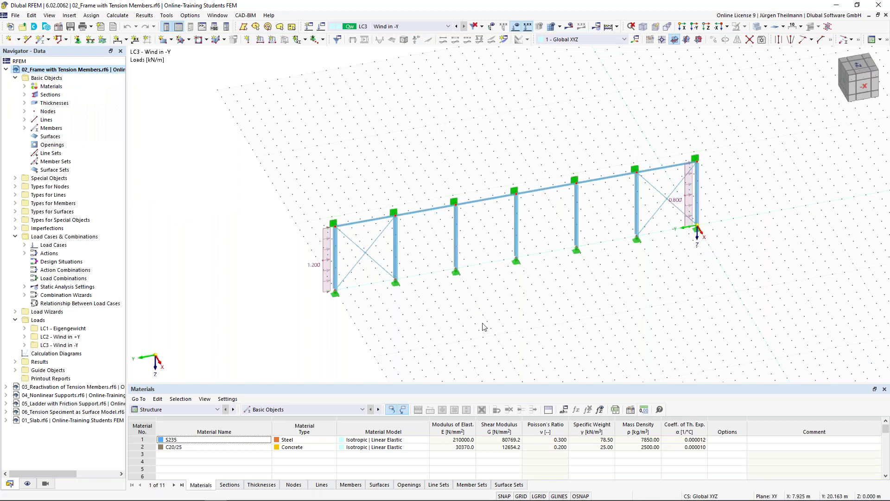
left_click(865, 88)
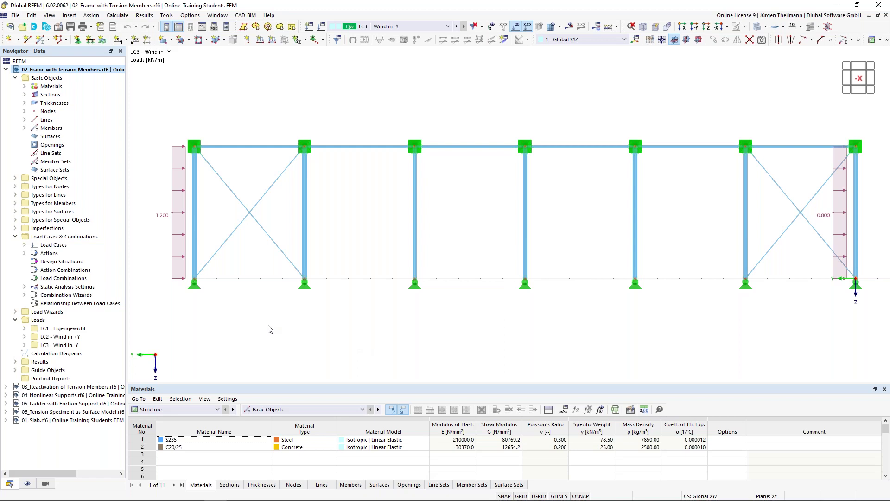
Delete the crossed bracing diagonals in both end bays of the frame
left_click_drag(280, 304, 247, 205)
key("Delete")
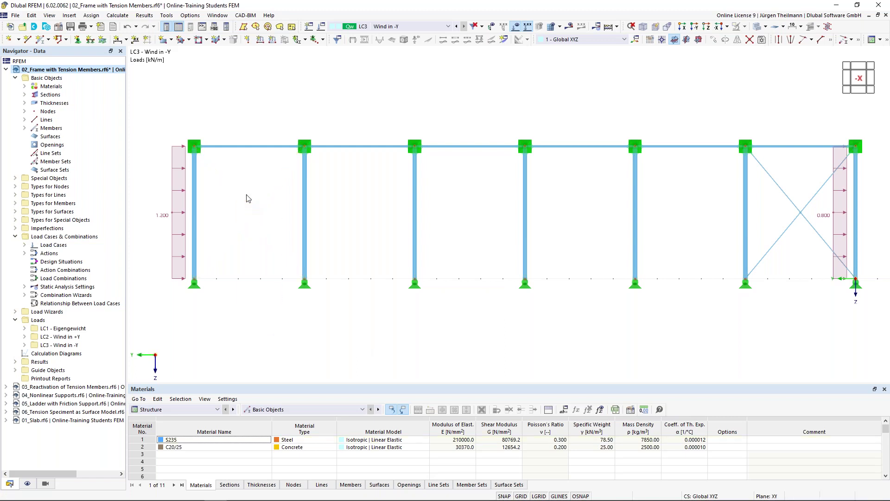
left_click_drag(807, 250, 791, 193)
key("Delete")
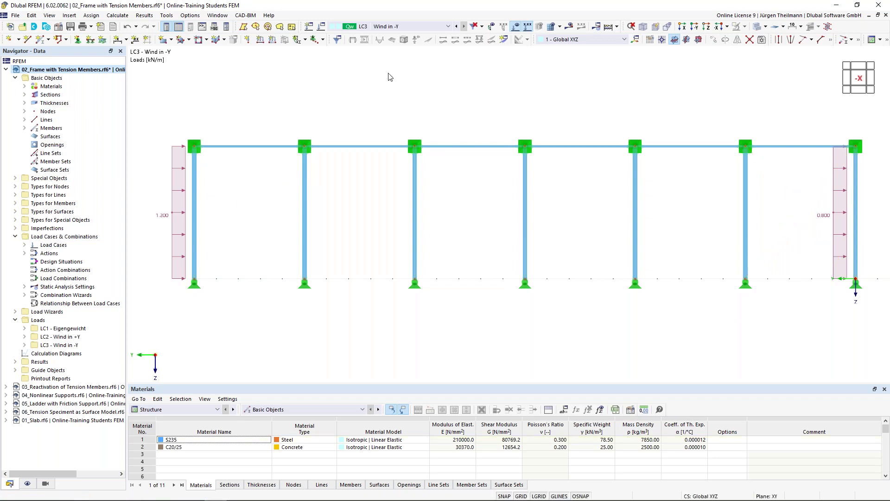
Run the calculation for LC3 - Wind in -Y and check the member type of the top member in the 1.200 kN/m end bay
left_click(570, 27)
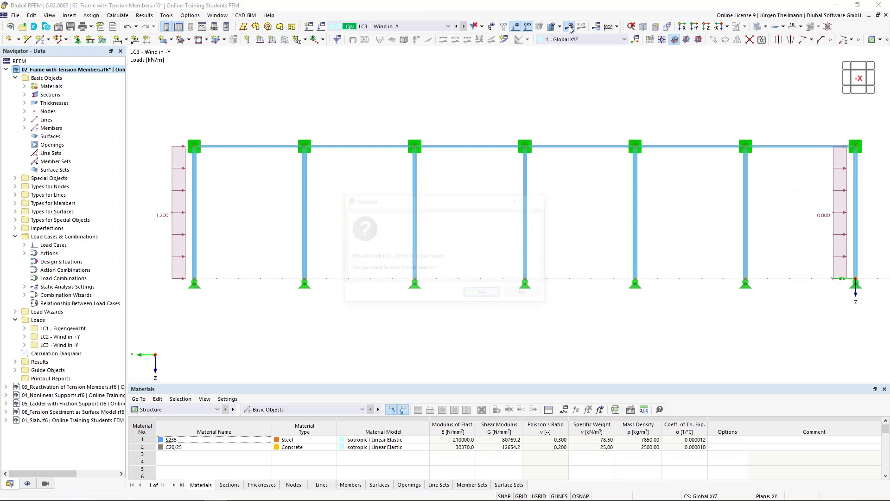
left_click(481, 298)
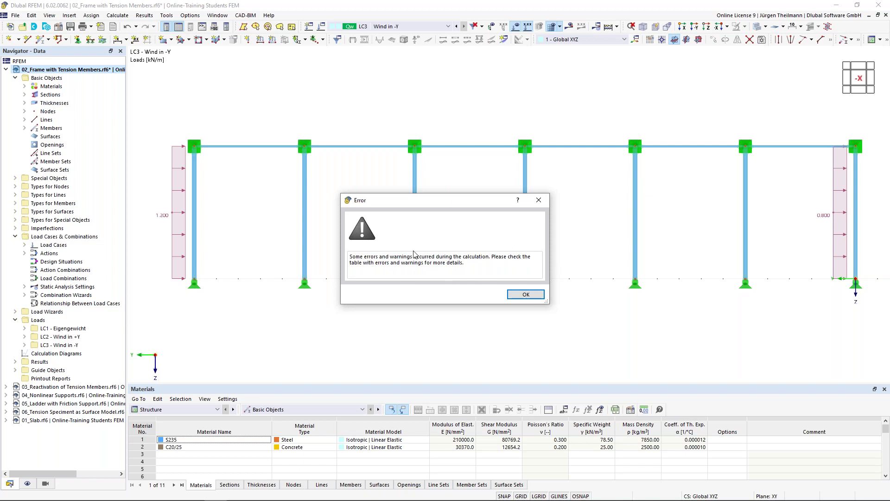
left_click(539, 296)
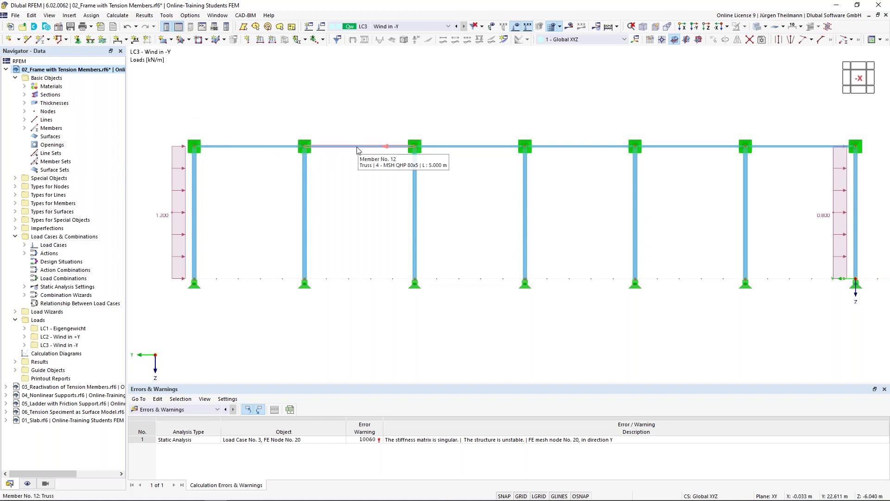
double_click(245, 150)
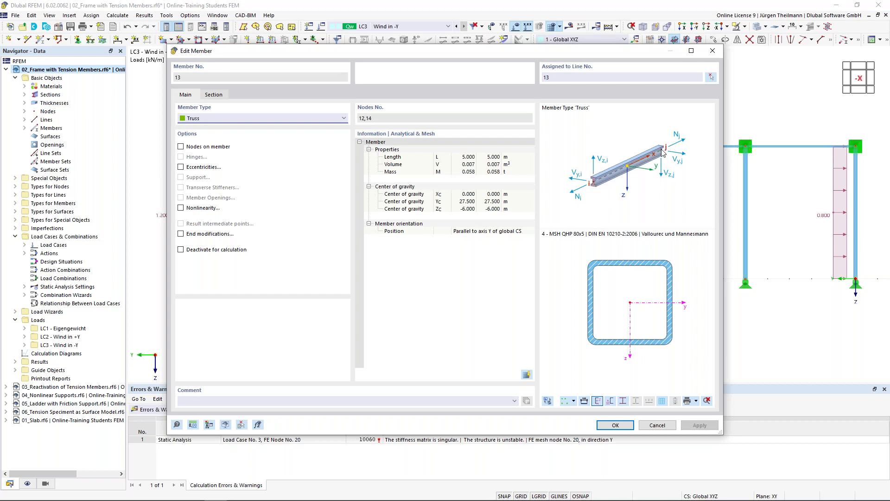
left_click(658, 425)
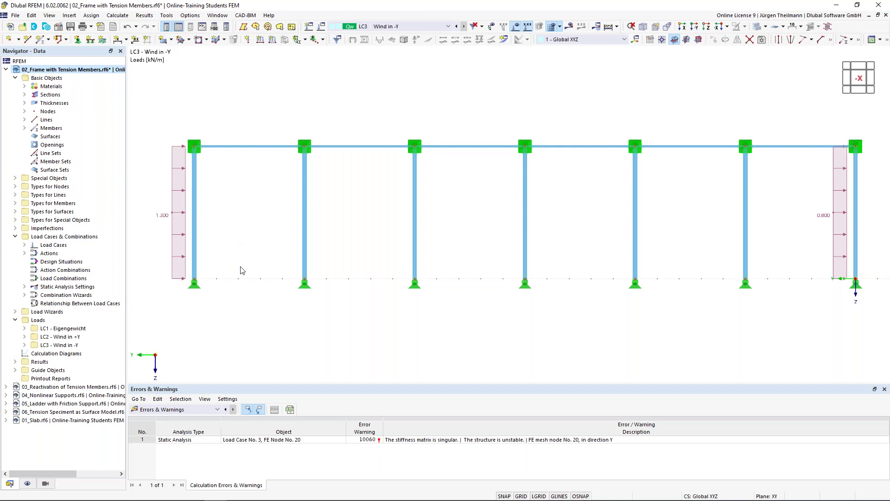
left_click(42, 40)
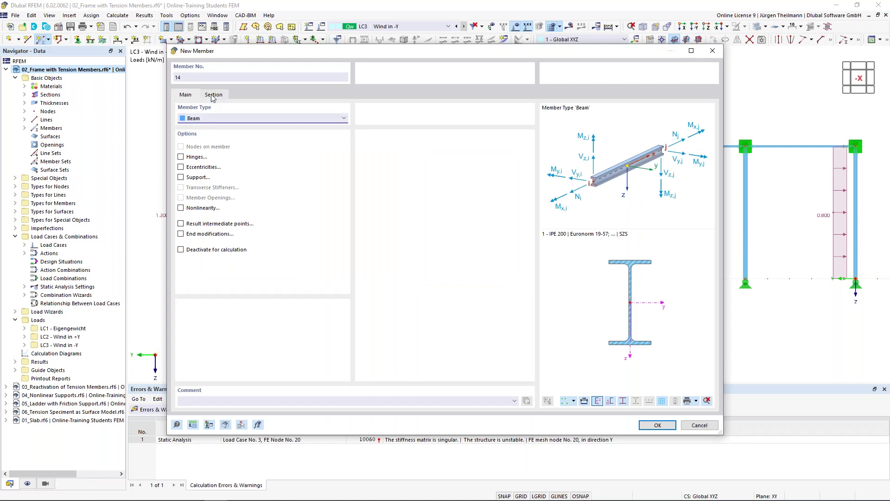
left_click(213, 95)
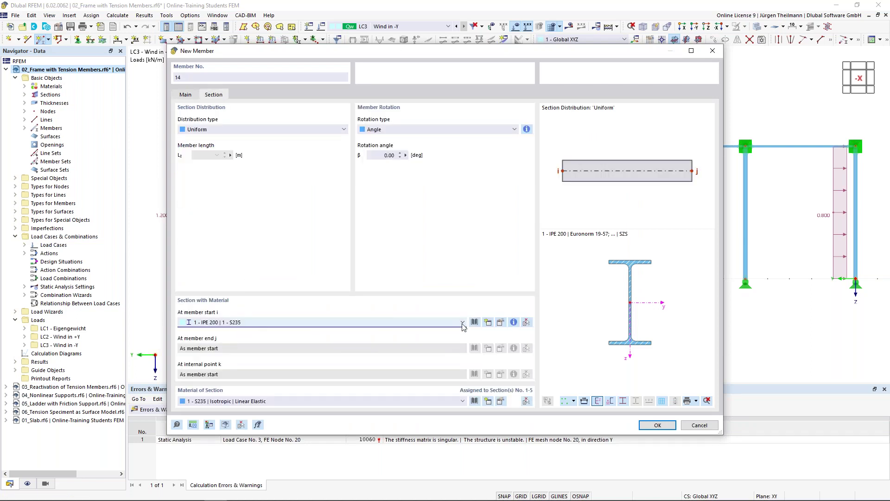
left_click(462, 323)
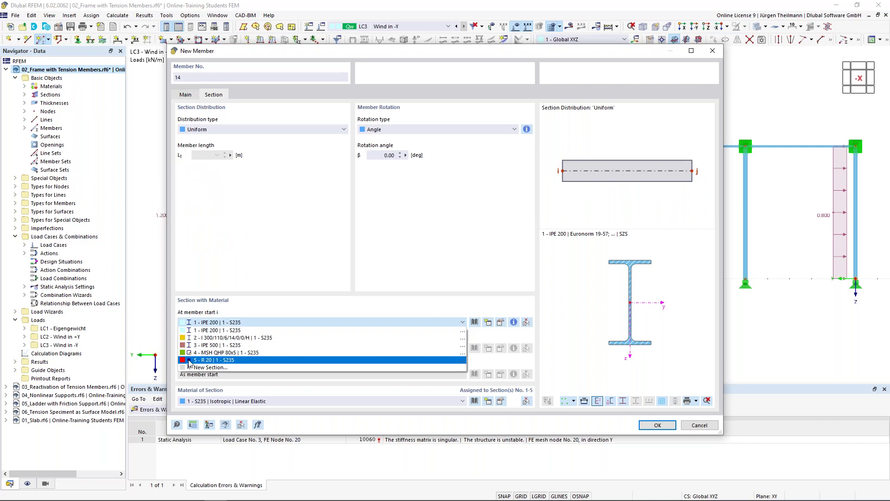
left_click(189, 360)
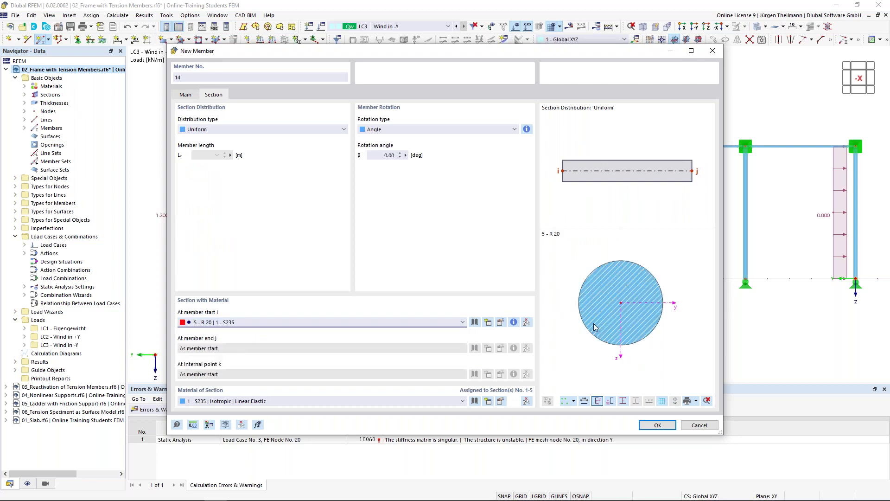
left_click(654, 426)
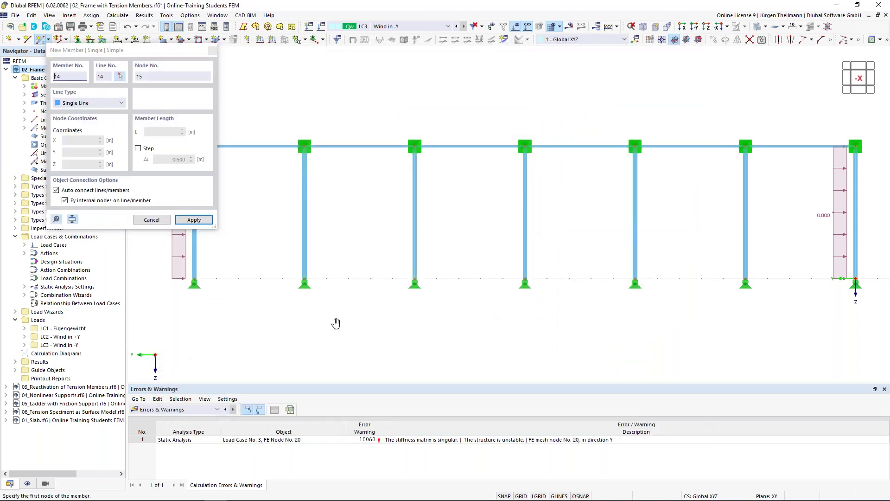
middle_click_drag(336, 322, 388, 332)
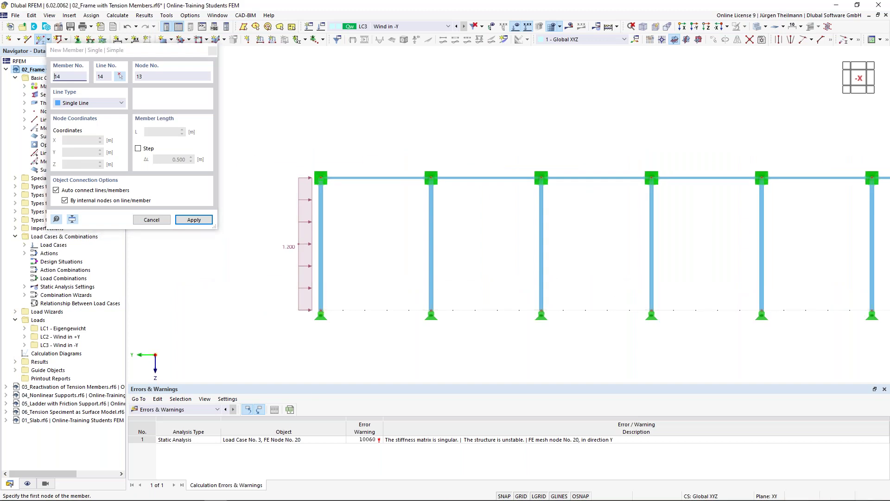
key("Escape")
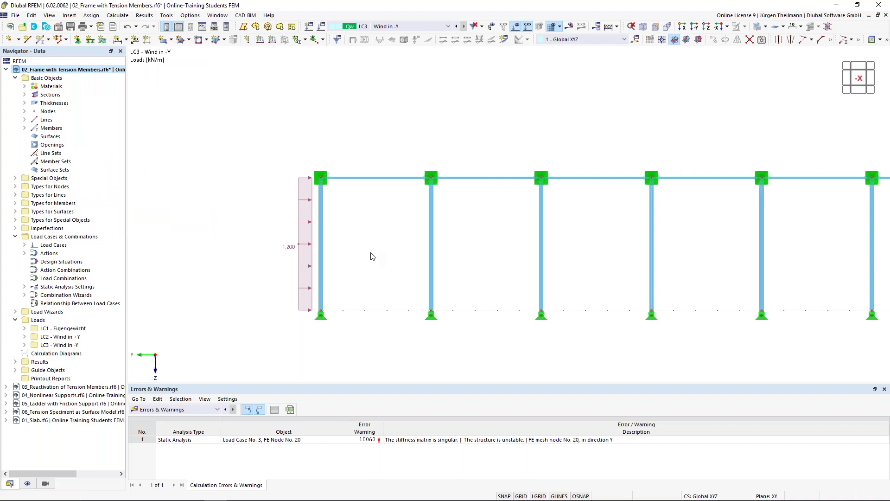
Turn off Auto Connect Lines/Members for the model
right_click(330, 116)
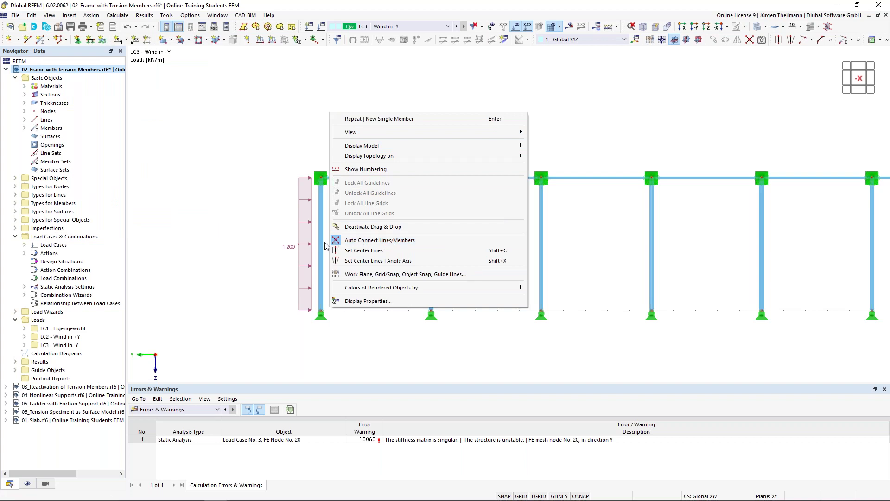
left_click(380, 242)
right_click(379, 242)
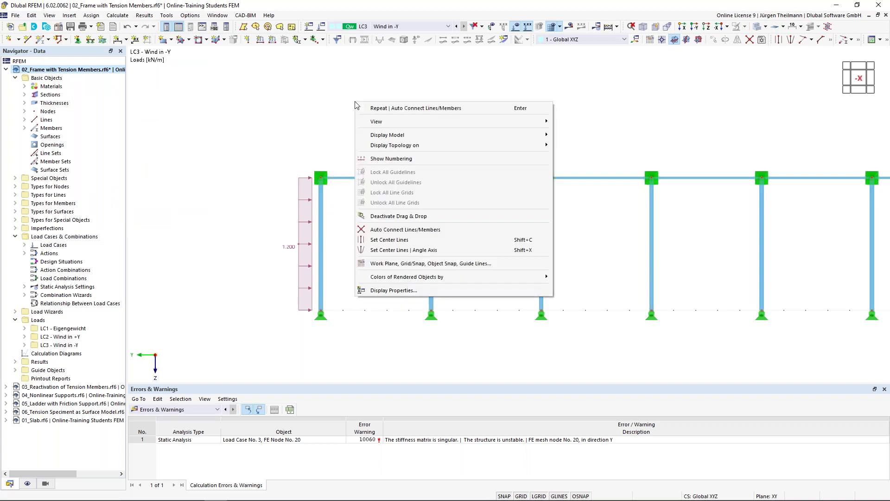
key("Escape")
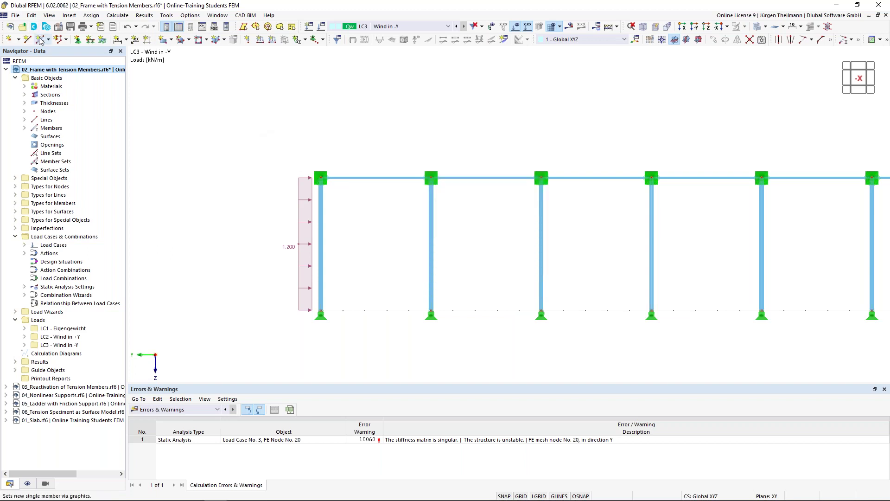
Draw a beam diagonal with section 5 - R 20 from the end column's base (Y 30, Z 0) to the next column's head (Y 25, Z -6), deleting existing results
left_click(41, 40)
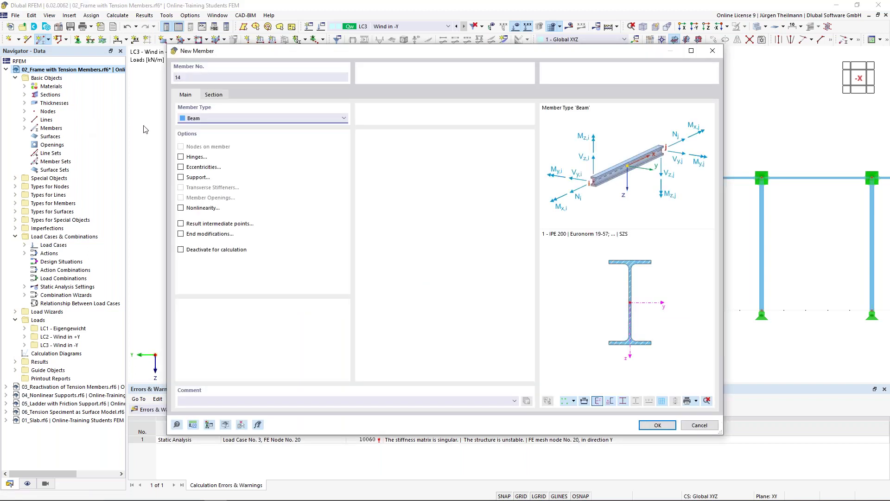
left_click(213, 94)
left_click(240, 322)
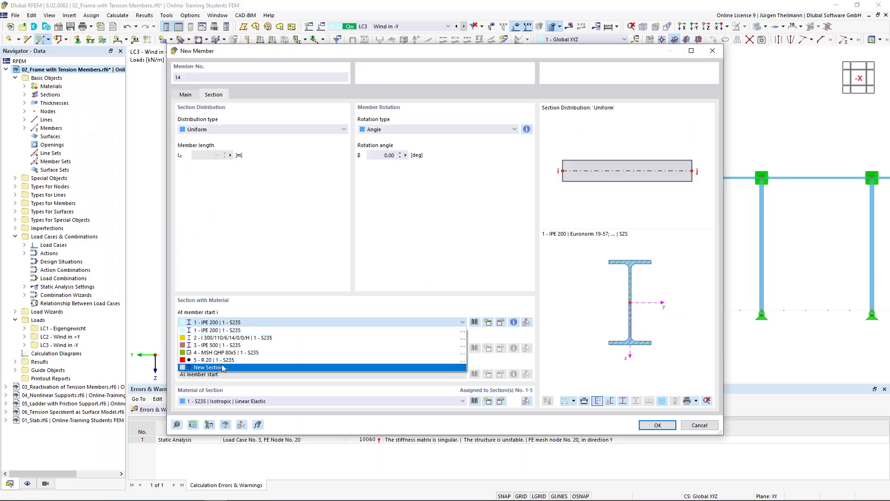
left_click(379, 369)
left_click(657, 424)
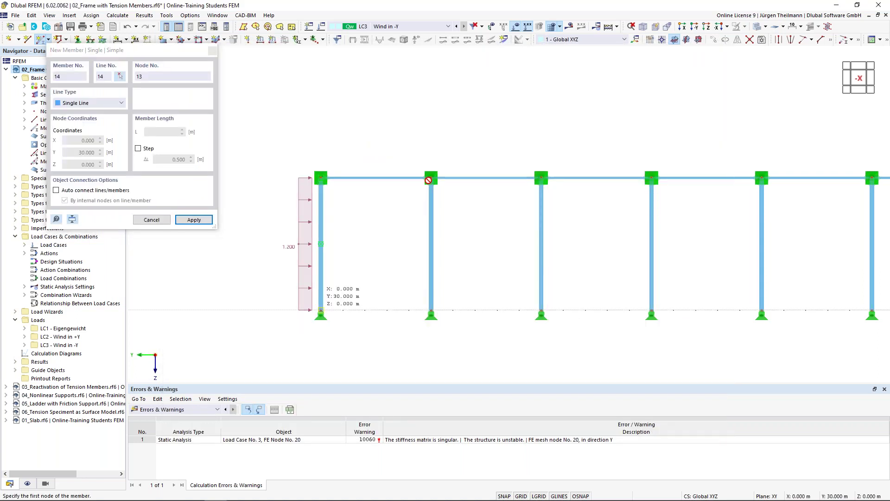
left_click(431, 178)
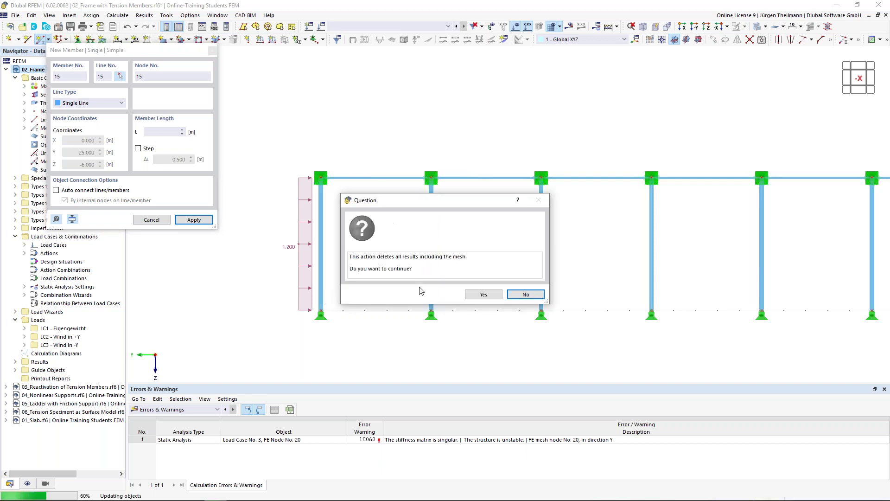
left_click(485, 295)
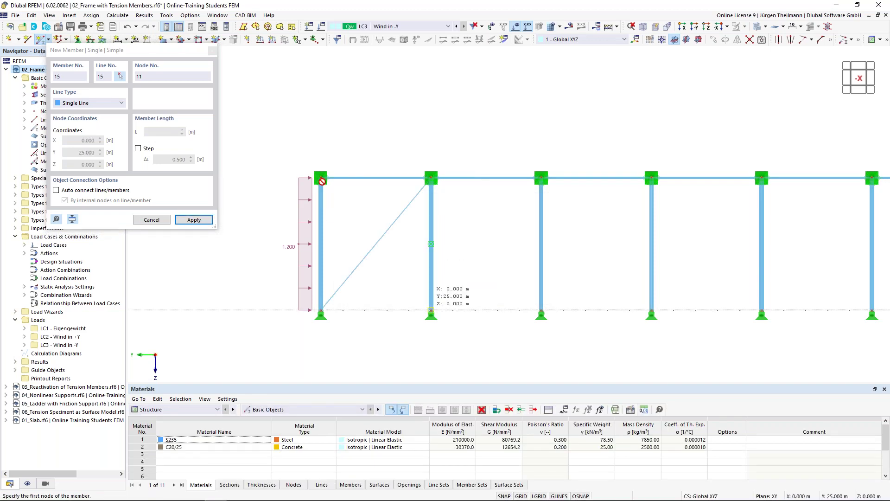
Add the opposite diagonal in the same bay between the end column's head (Y 30, Z -6) and the next column's base (Y 25, Z 0)
left_click(321, 178)
left_click(431, 310)
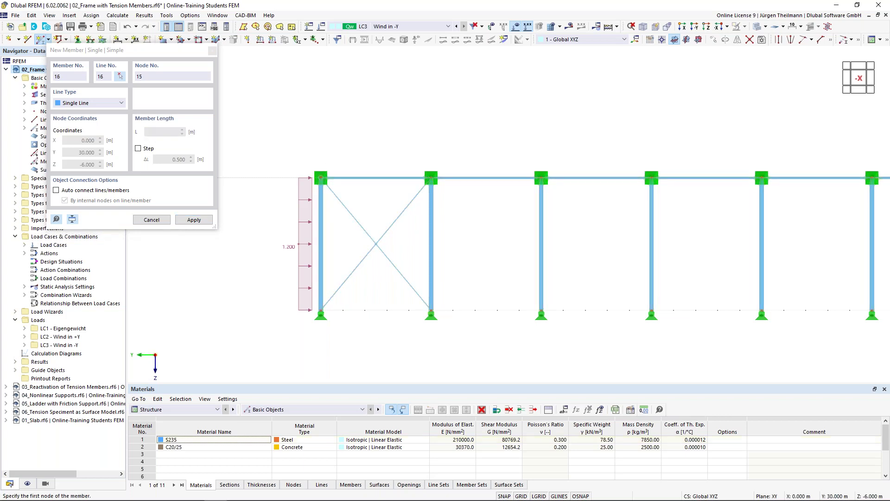
scroll(321, 179, "down", 3)
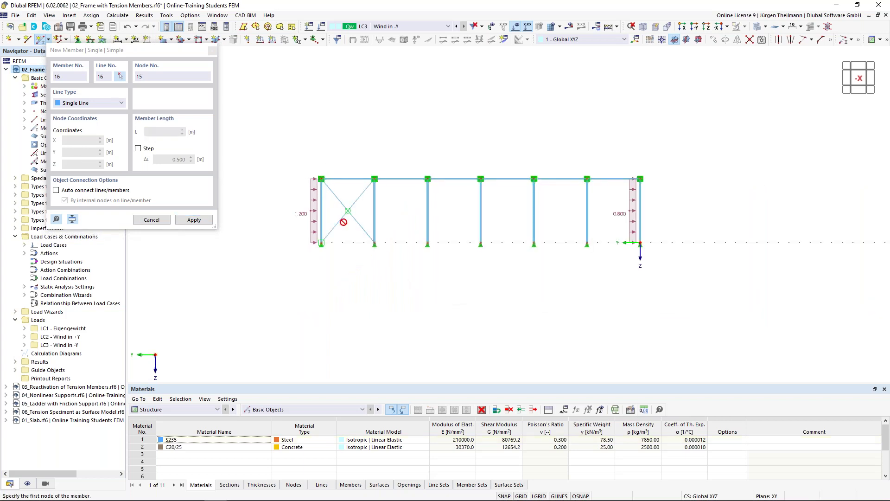
scroll(344, 216, "up", 6)
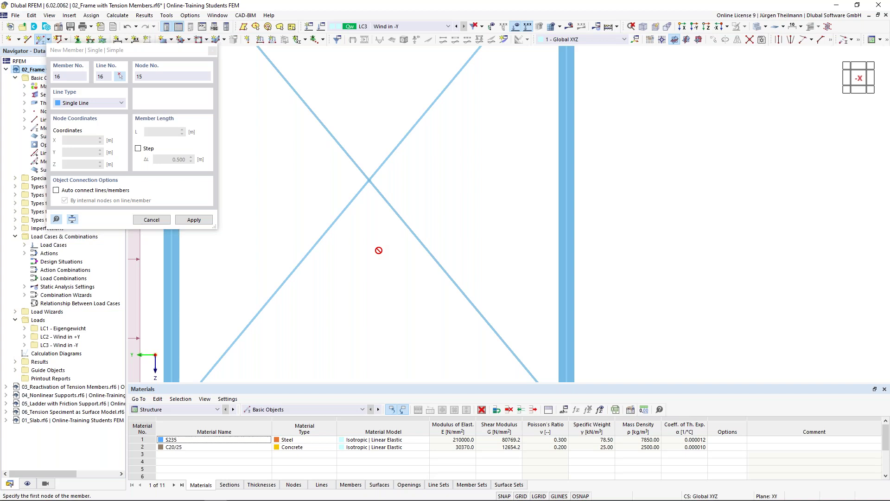
scroll(378, 250, "down", 5)
scroll(723, 278, "down", 3)
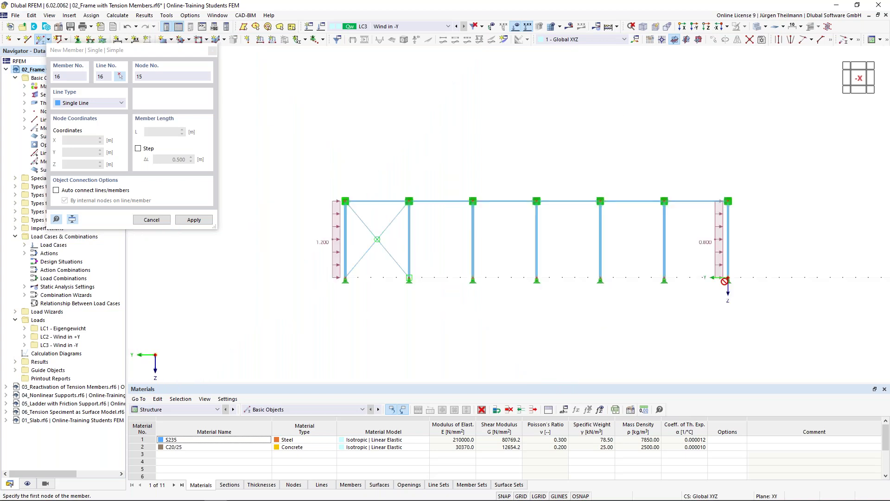
Draw a diagonal in the 0.800 kN/m end bay from the inner column's base (Y 5, Z 0) to the end column's head (Y 0, Z -6)
scroll(708, 275, "up", 5)
scroll(509, 297, "down", 2)
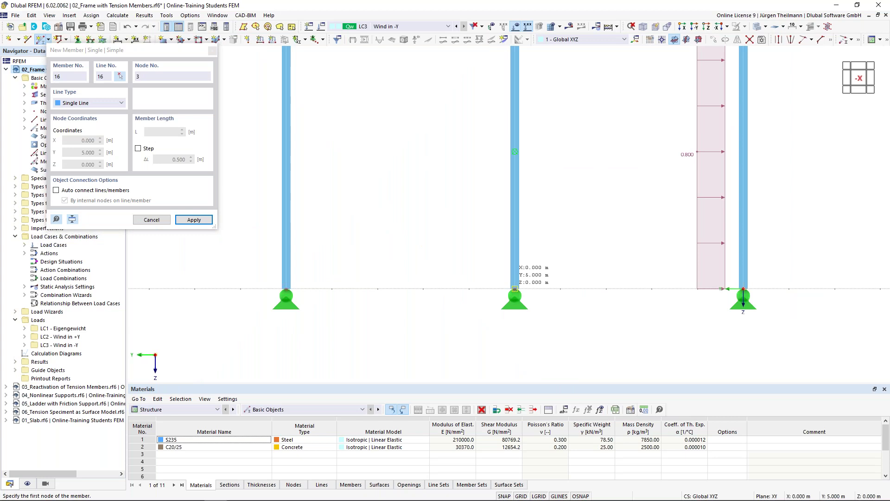
left_click(514, 288)
middle_click_drag(515, 288, 467, 384)
left_click(695, 109)
Add the opposite diagonal in the same bay between the inner column's head (Y 5, Z -6) and the end column's base (Y 0, Z 0), ending member creation
scroll(598, 178, "down", 2)
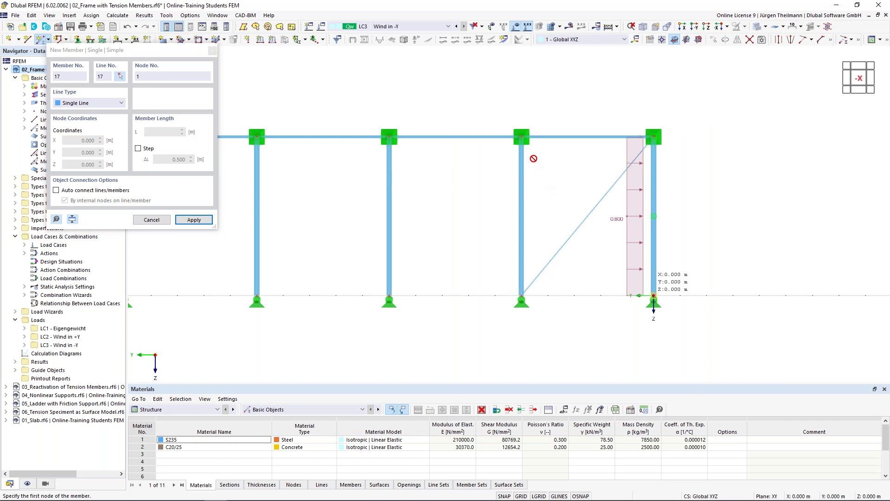
left_click(522, 137)
left_click(653, 295)
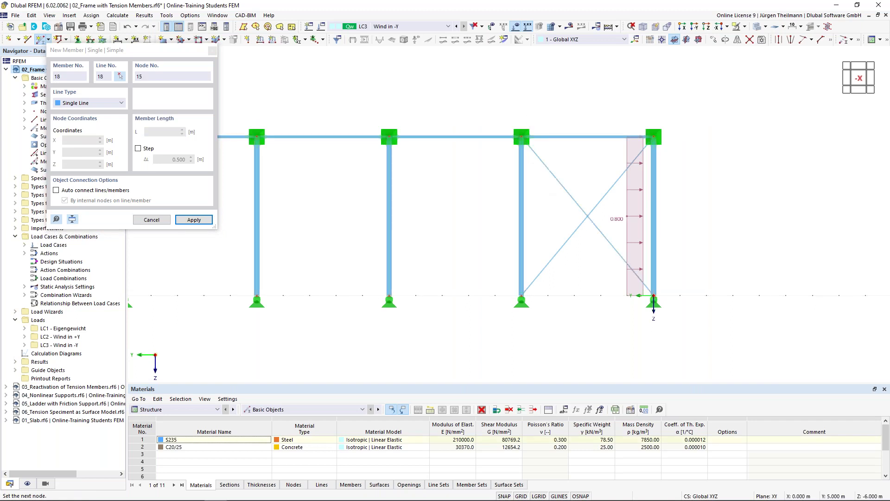
key("Escape")
scroll(474, 198, "down", 1)
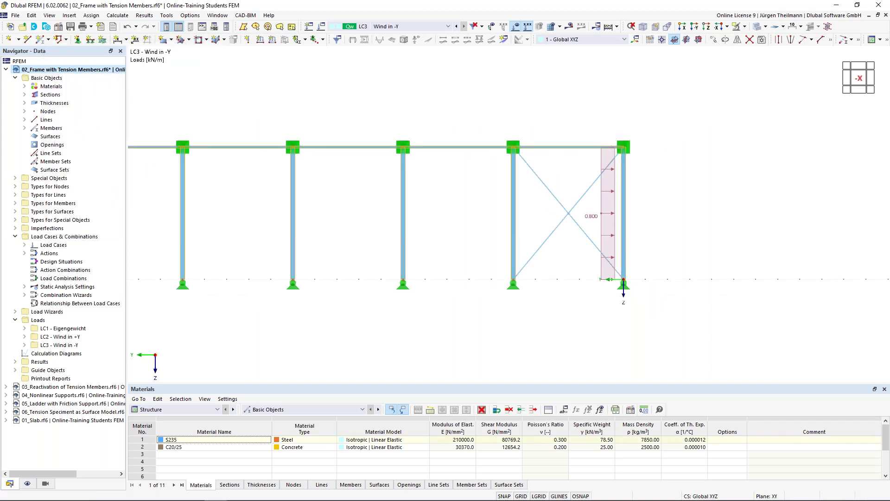
scroll(656, 206, "down", 2)
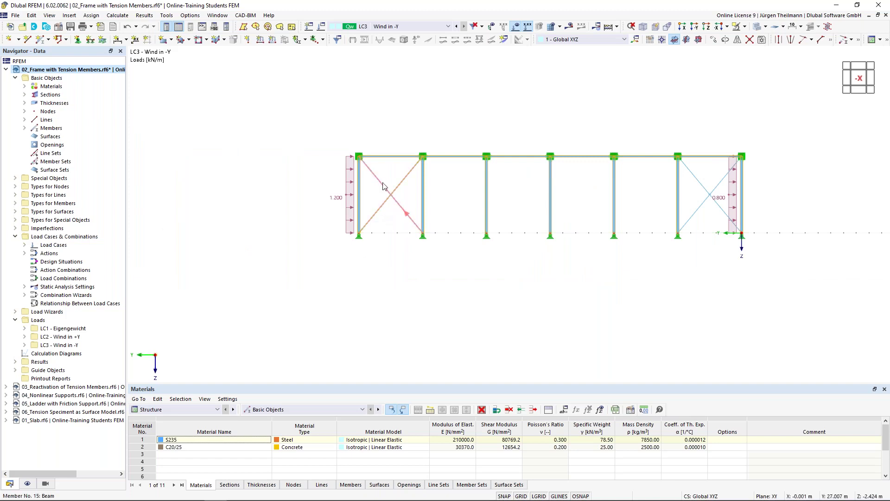
left_click(455, 194)
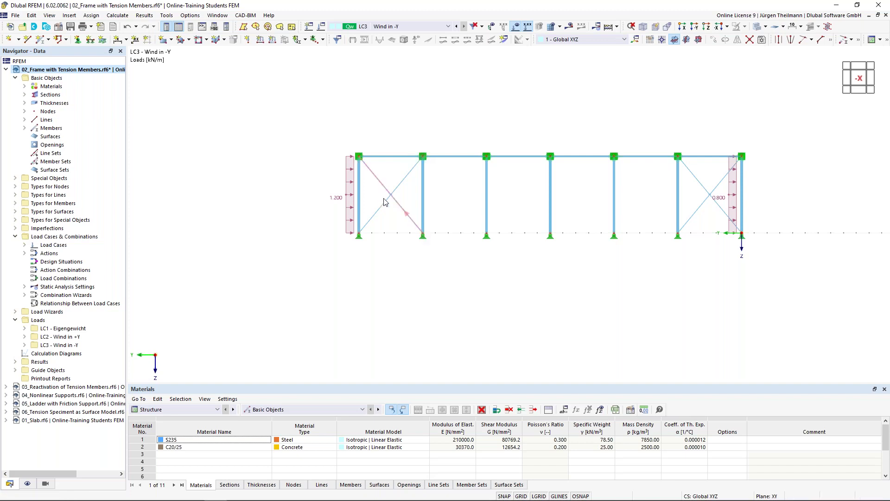
Calculate the braced frame for LC3 - Wind in -Y and examine the uY displacements in both end bays
left_click(574, 28)
left_click(486, 294)
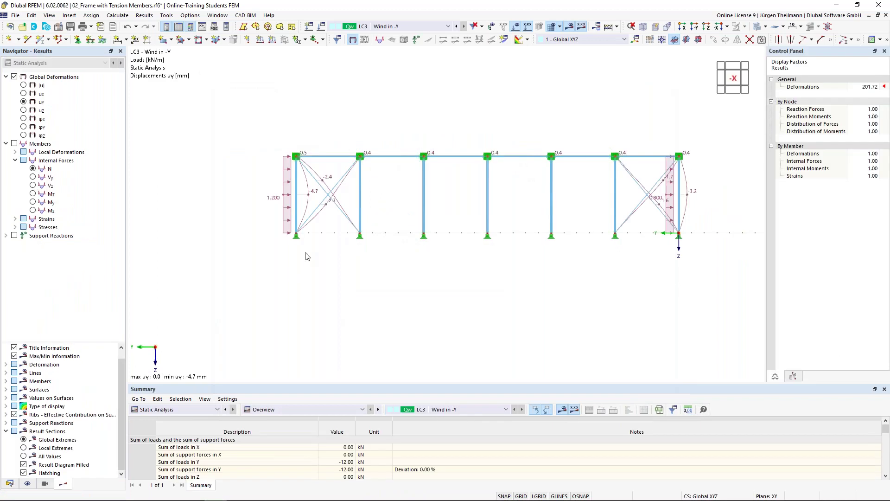
scroll(327, 207, "up", 1)
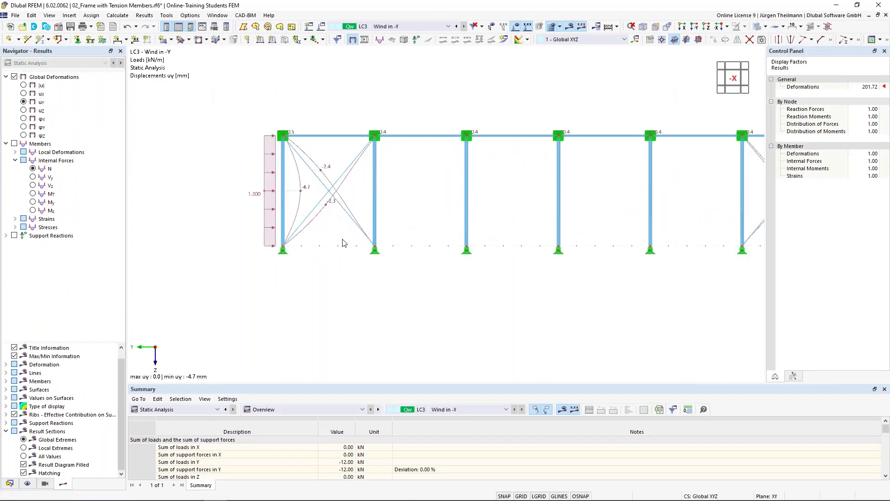
middle_click_drag(344, 243, 279, 292)
middle_click_drag(386, 310, 363, 288)
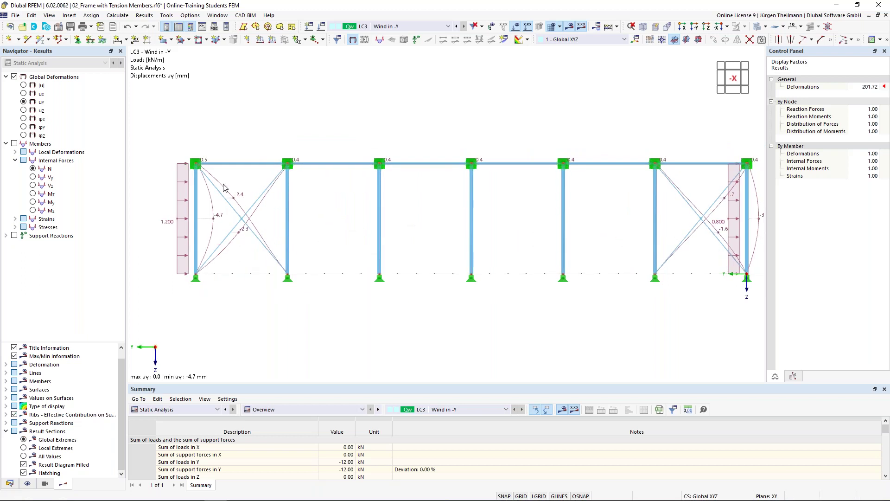
Display the members' axial forces N and examine tension and compression in the crossed diagonals
left_click(15, 144)
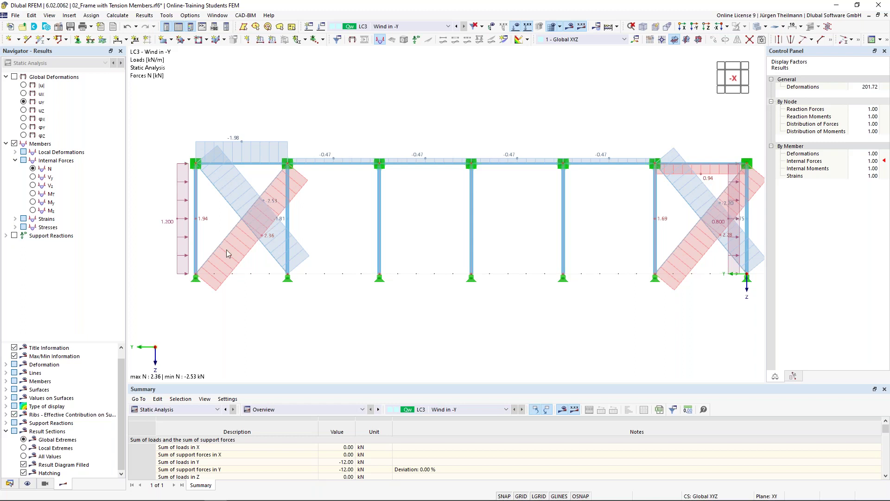
scroll(222, 235, "up", 1)
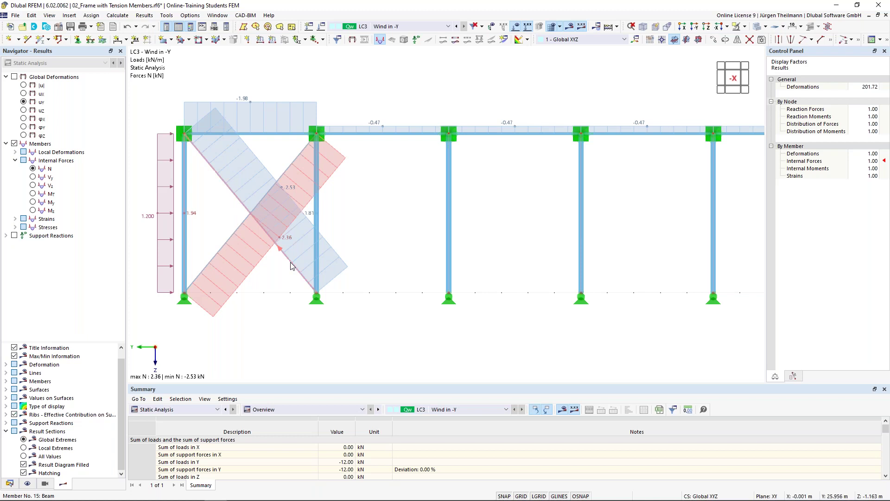
scroll(292, 262, "down", 3)
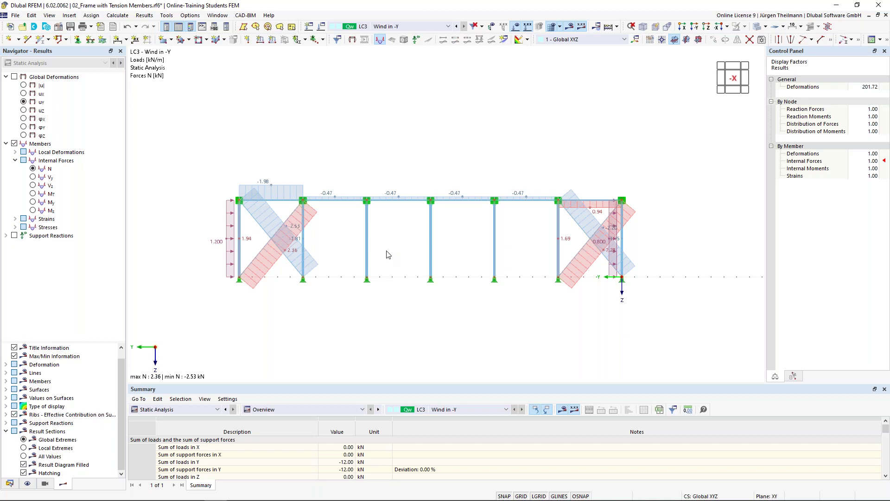
Enable nonlinearity for all four R 20 diagonals and assign the member nonlinearity 1 - Failure if compression
scroll(258, 267, "up", 2)
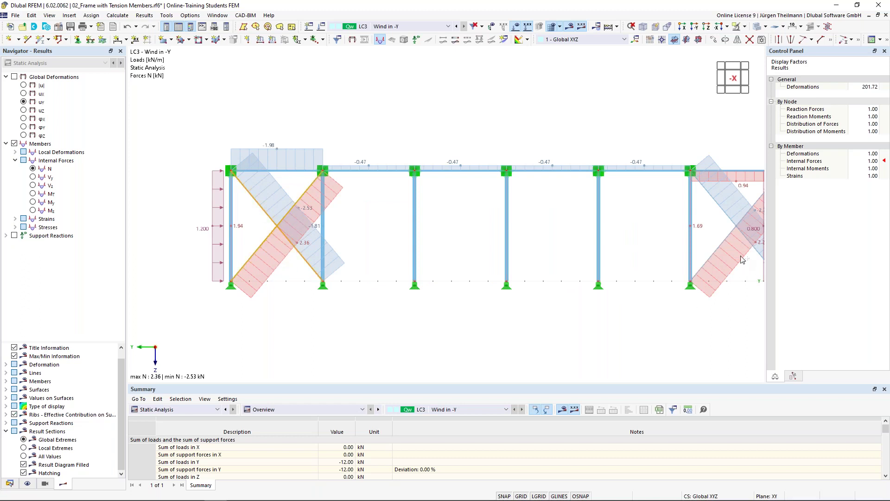
left_click(718, 214, "ctrl")
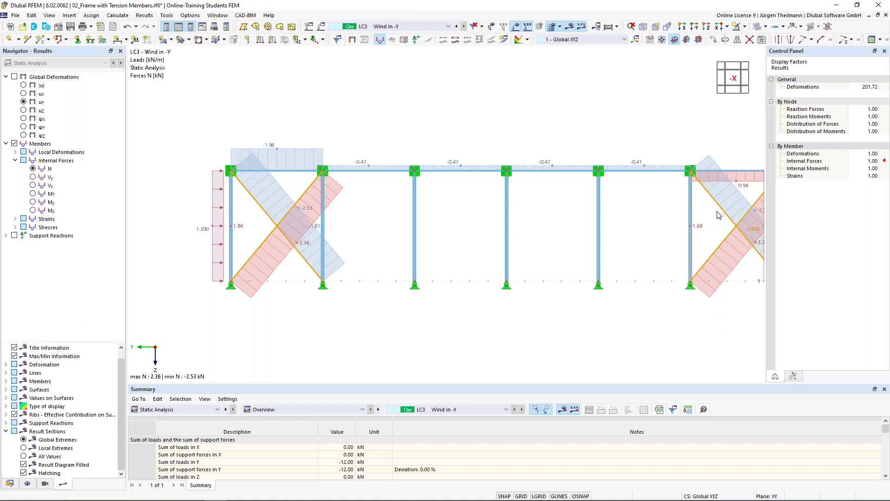
double_click(721, 244)
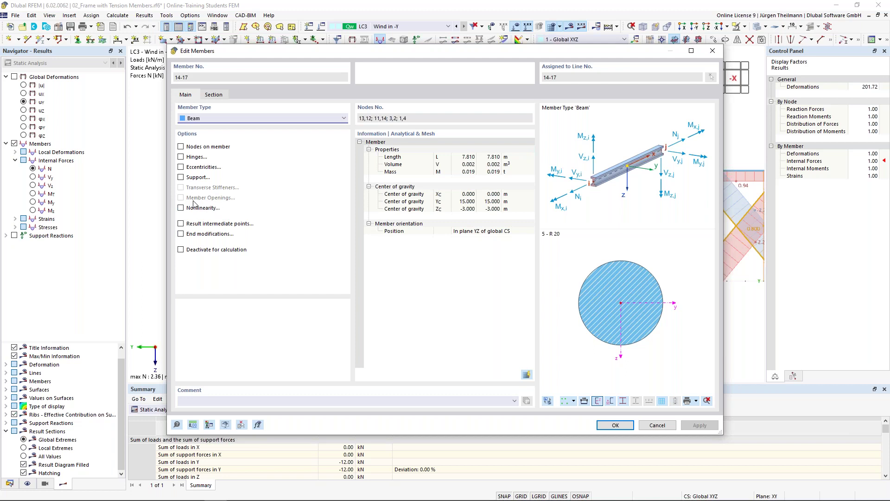
left_click(181, 208)
left_click(258, 96)
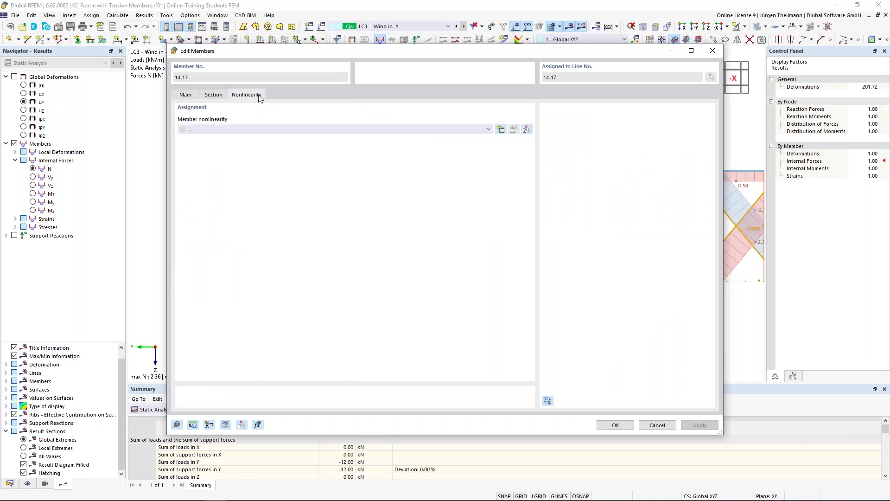
left_click(300, 130)
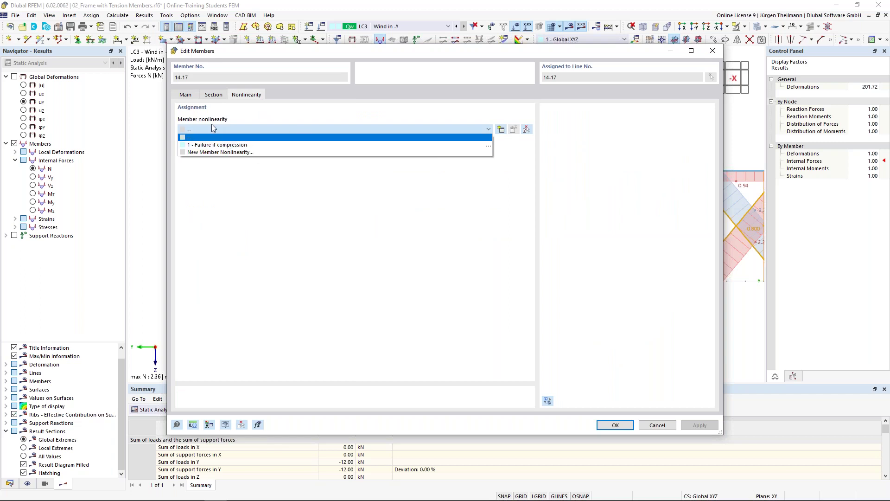
left_click(242, 144)
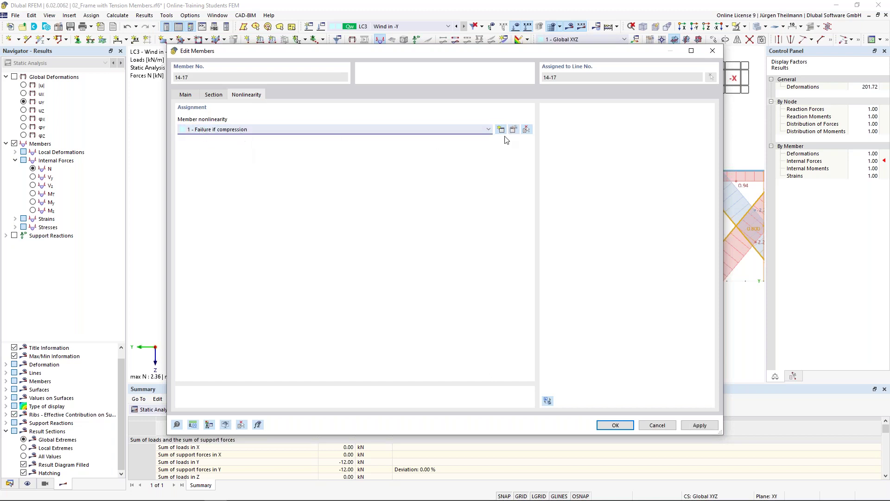
Try the type Failure if compression - with slippage for the nonlinearity and set it back to Failure if compression
left_click(514, 130)
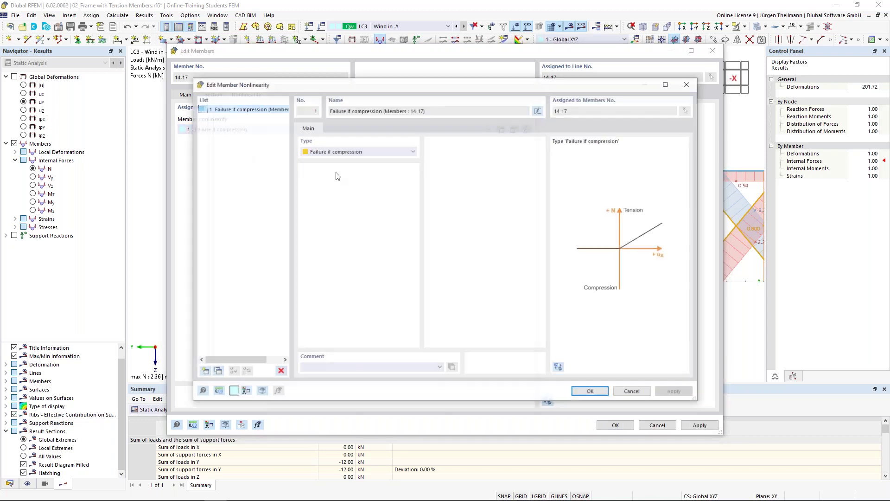
left_click(413, 151)
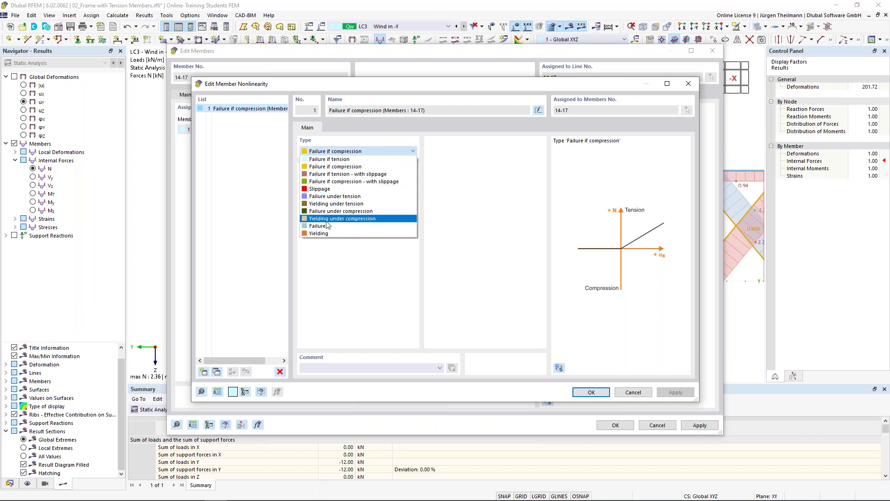
left_click(374, 151)
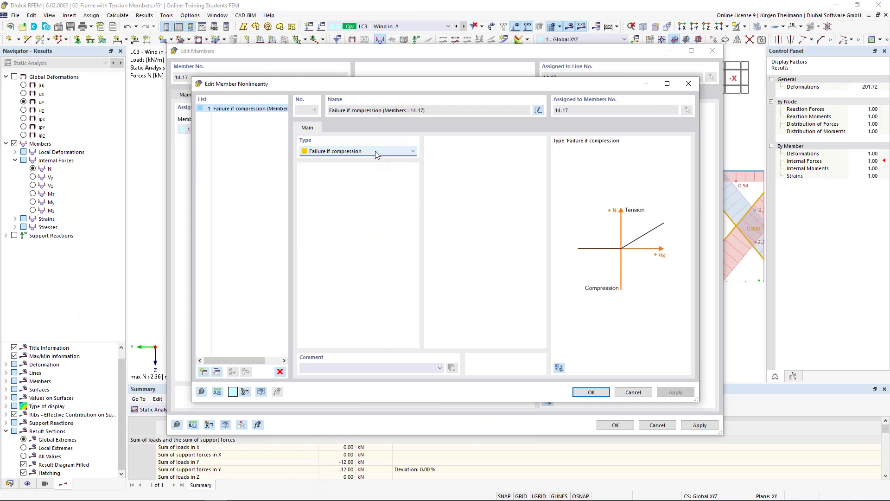
left_click(374, 151)
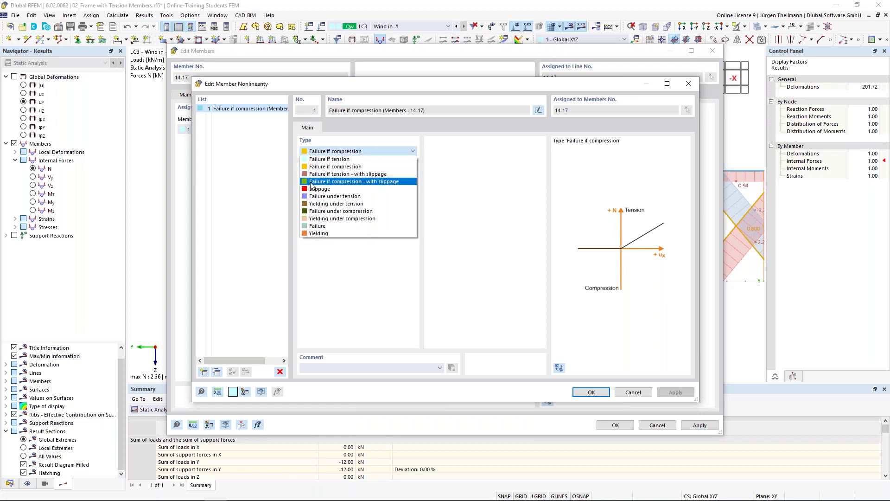
left_click(394, 182)
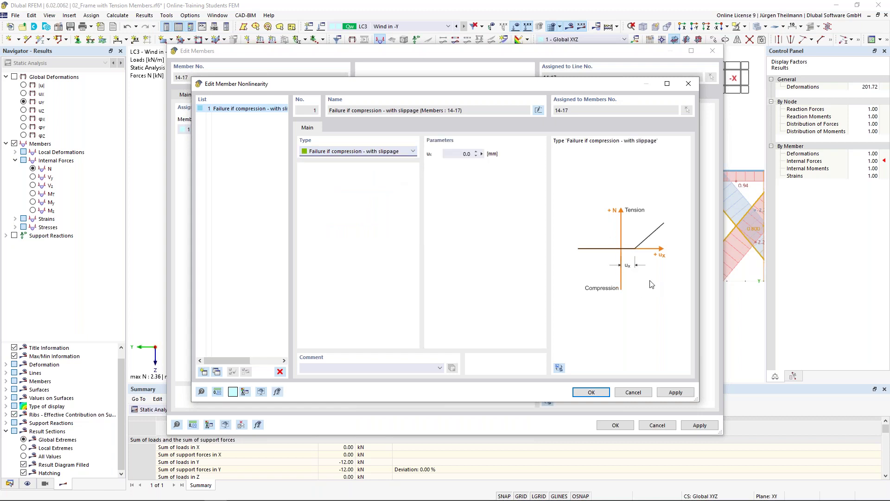
left_click(464, 154)
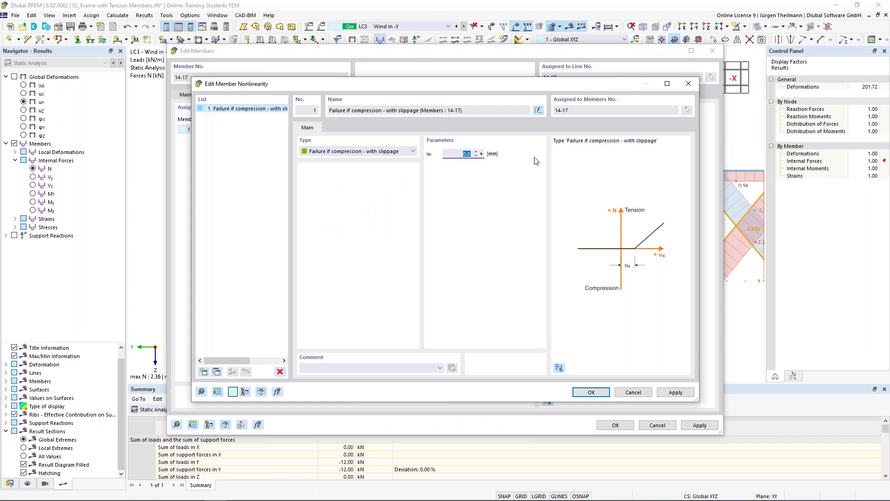
left_click(412, 151)
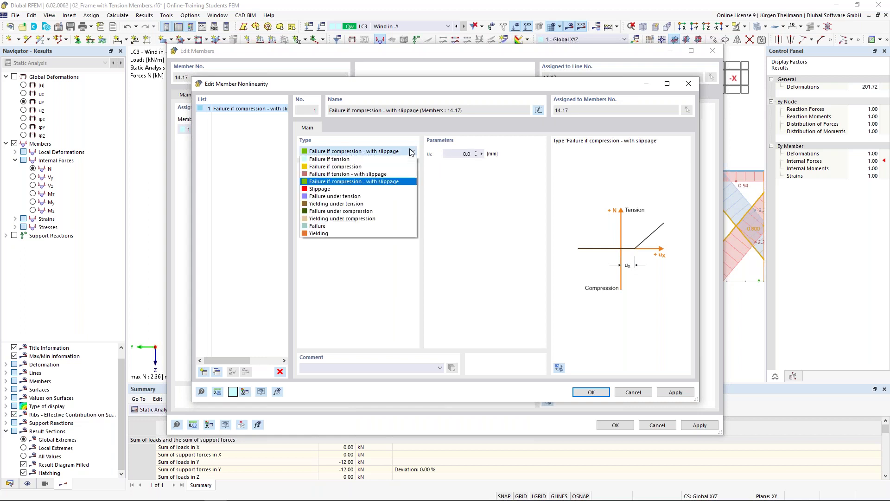
left_click(314, 166)
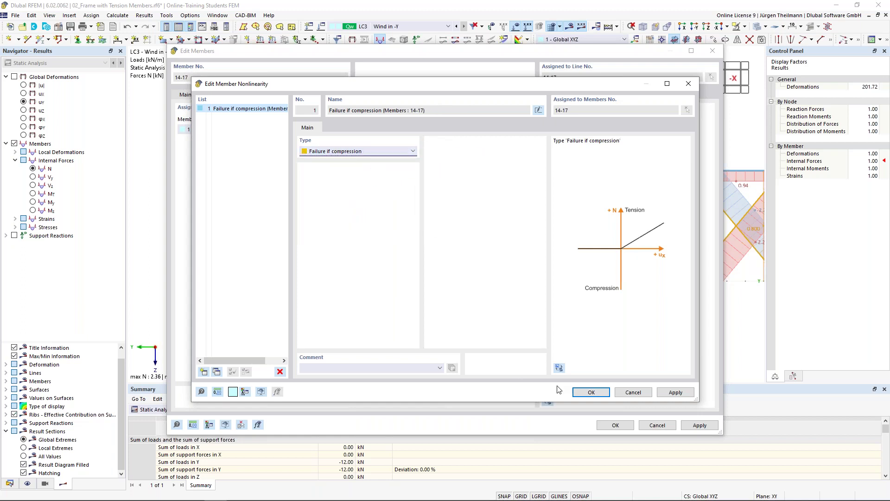
left_click(590, 392)
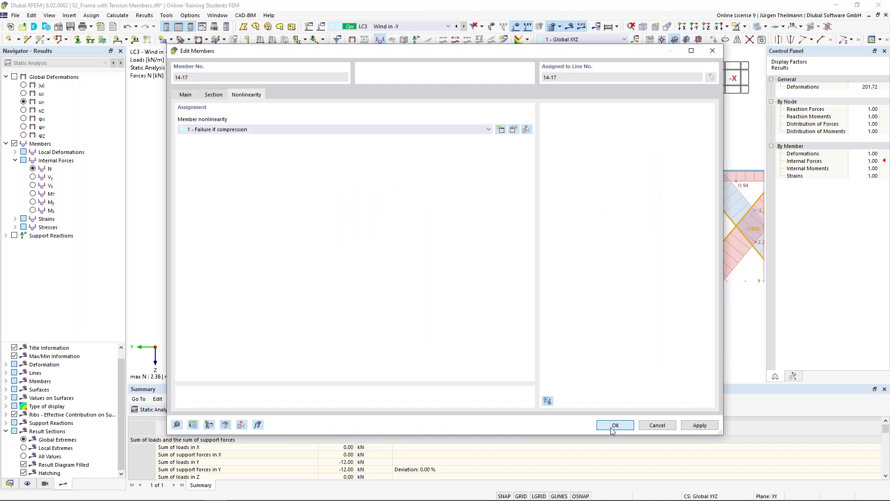
Apply the nonlinearity to the diagonals, deleting existing results, and recalculate LC3 - Wind in -Y to view the axial forces
left_click(614, 425)
left_click(485, 297)
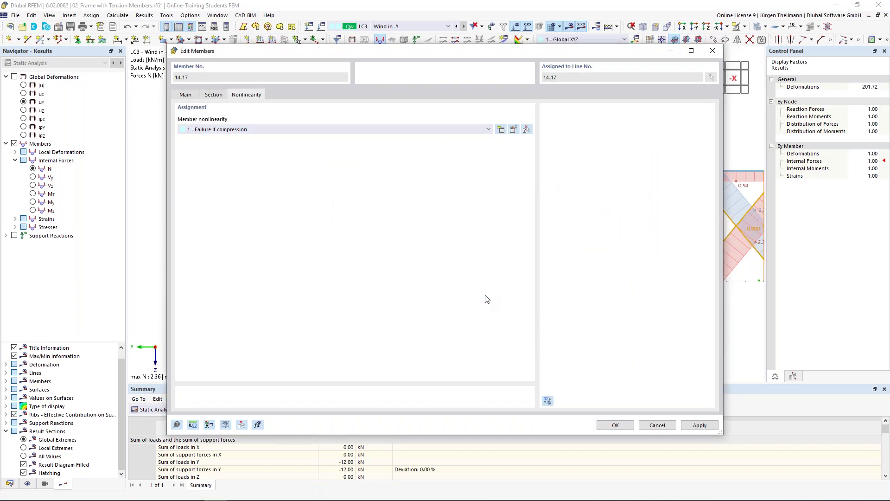
left_click(573, 29)
left_click(485, 298)
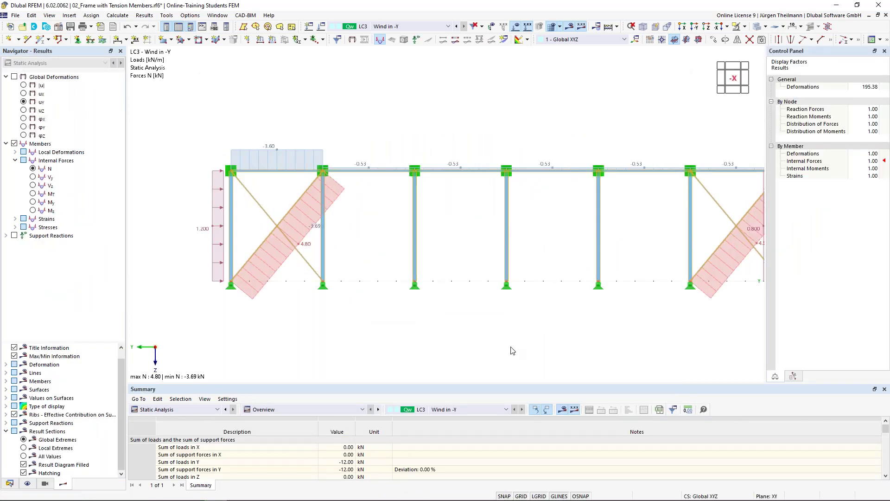
middle_click_drag(511, 351, 484, 347)
scroll(477, 346, "down", 1)
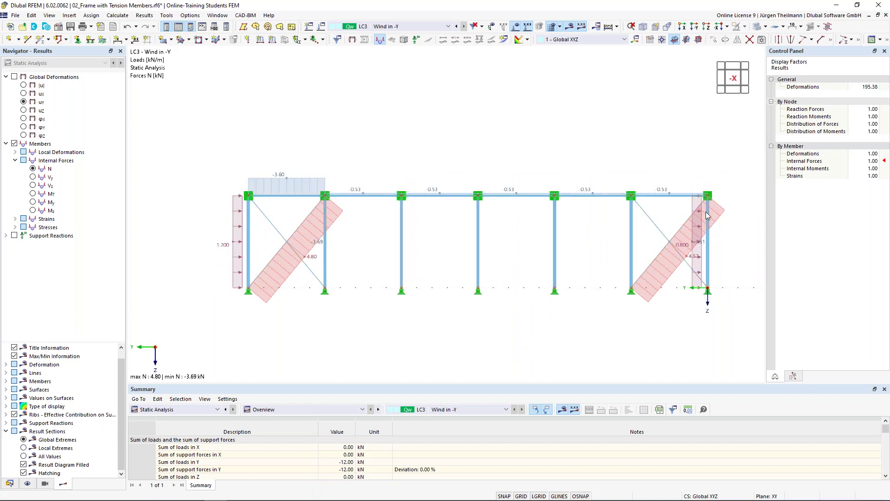
Compare the uY displacements, the bending moments My and the total displacements |u| of the frame
left_click(14, 77)
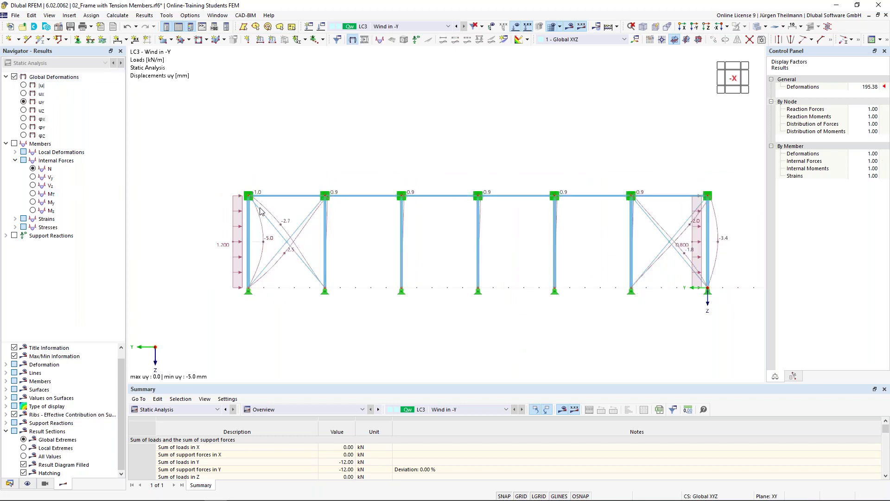
left_click(33, 202)
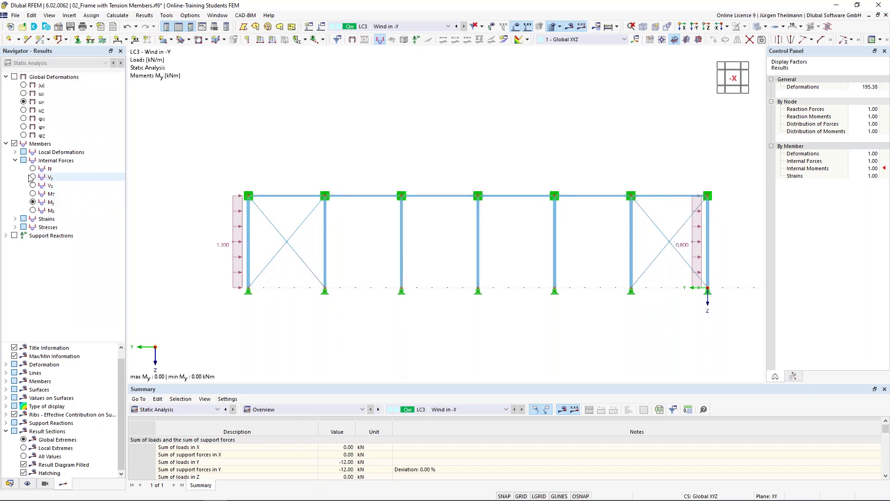
left_click(14, 77)
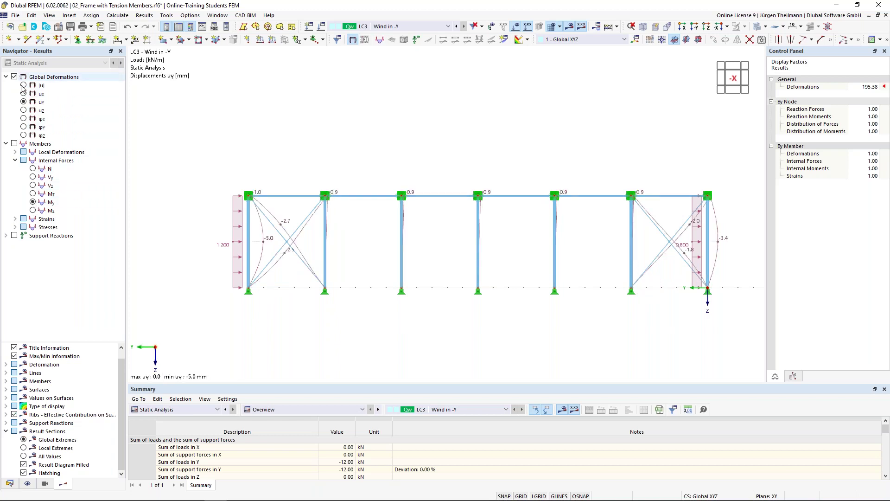
left_click(24, 85)
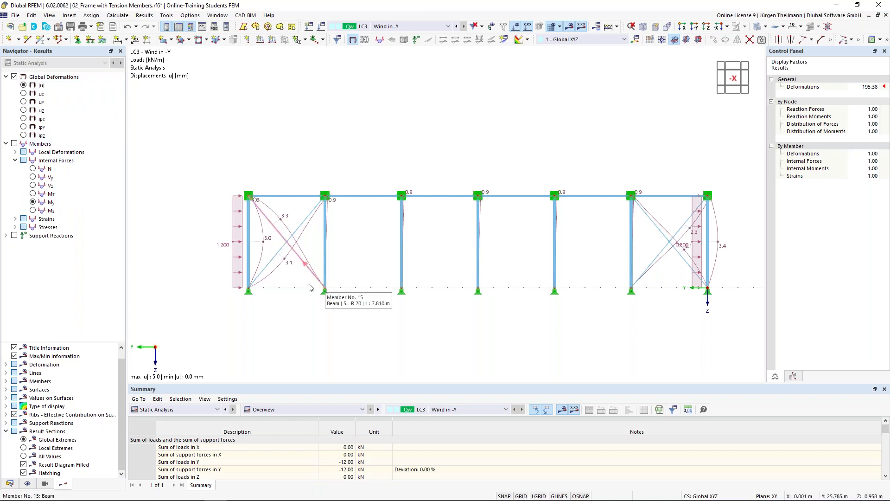
Change the member type of all four R 20 diagonals to Truss (only N), check their assigned nonlinearity and accept deleting the results
left_click_drag(308, 314, 276, 226)
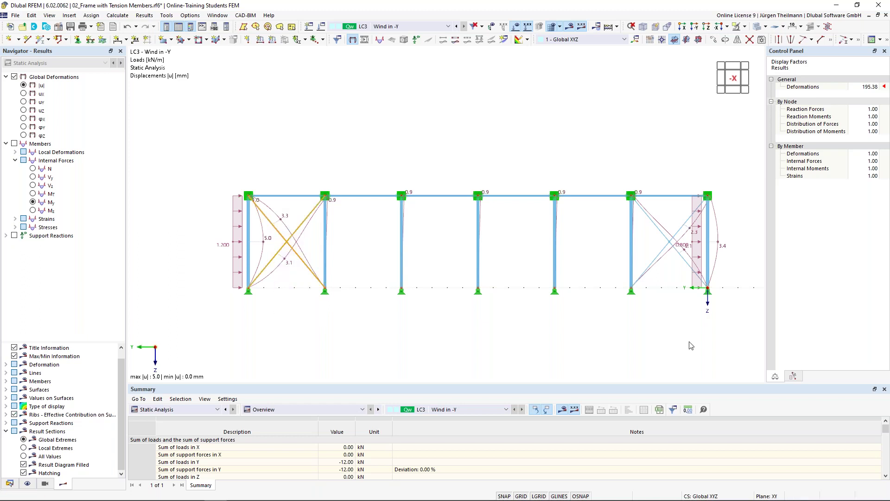
left_click_drag(688, 308, 658, 231)
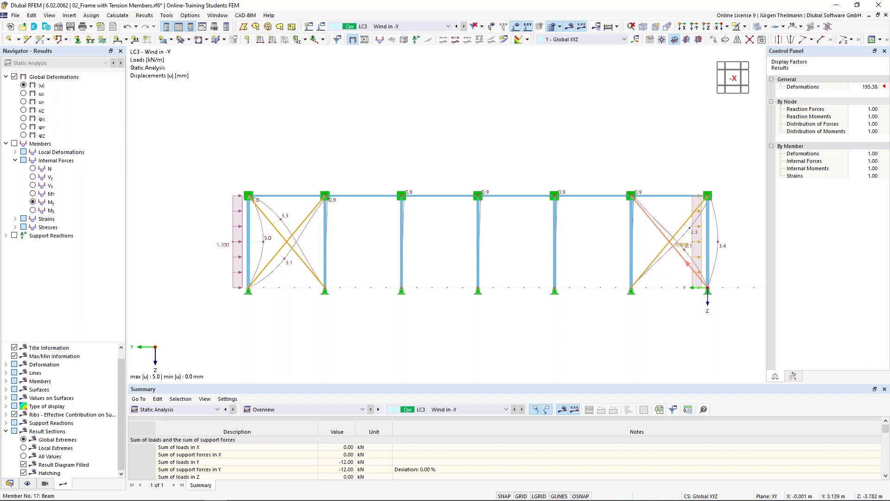
double_click(657, 230)
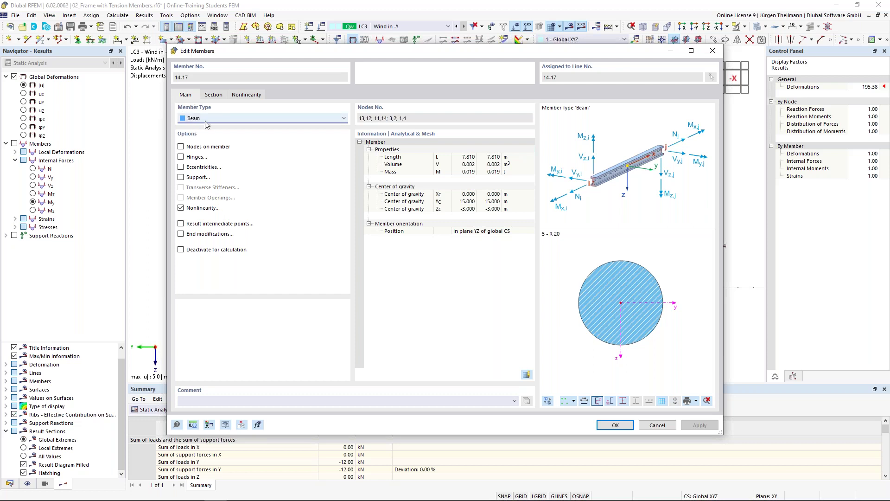
left_click(344, 119)
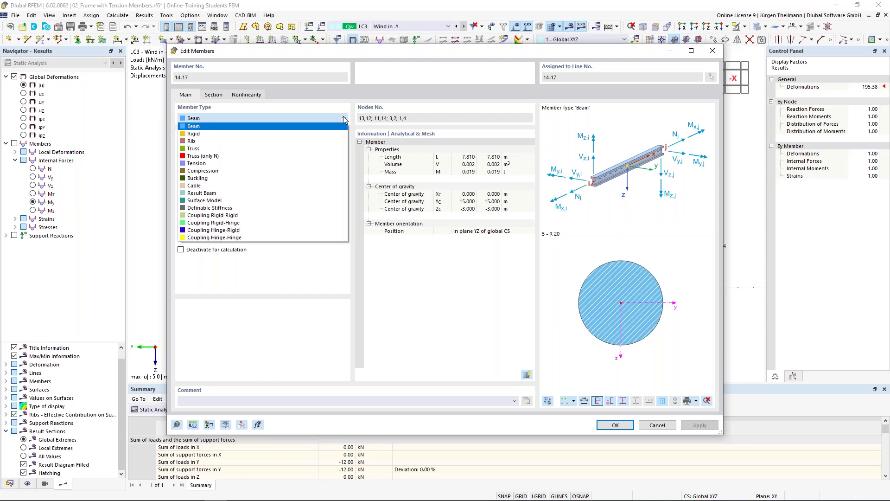
left_click(219, 156)
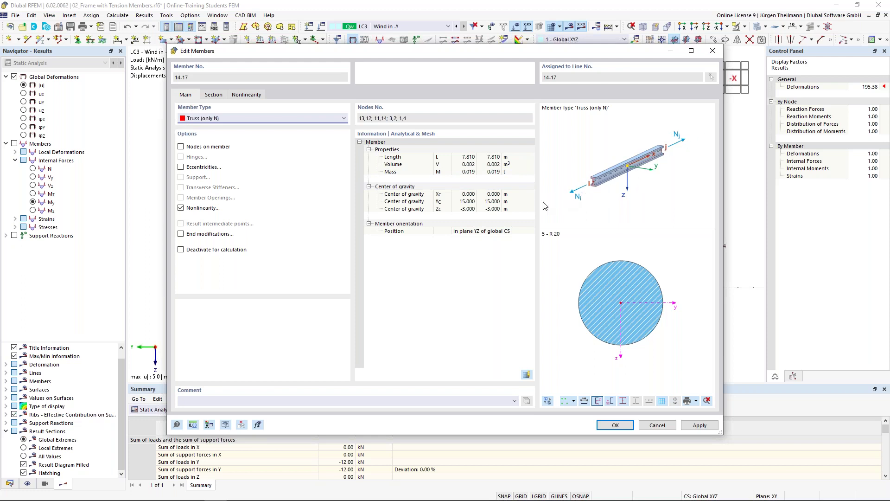
left_click(243, 95)
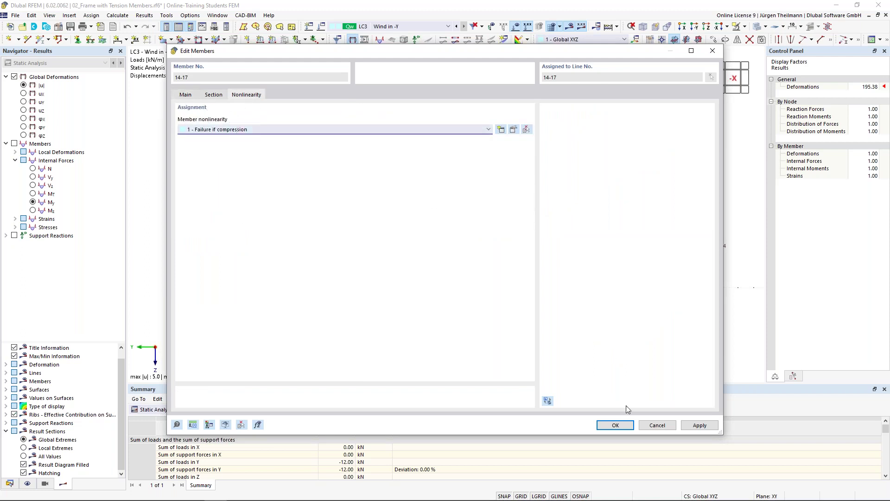
left_click(609, 429)
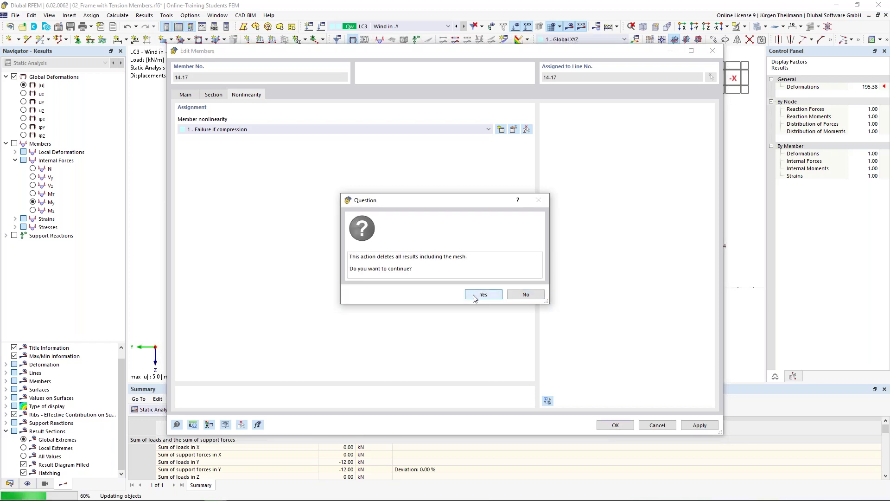
left_click(474, 295)
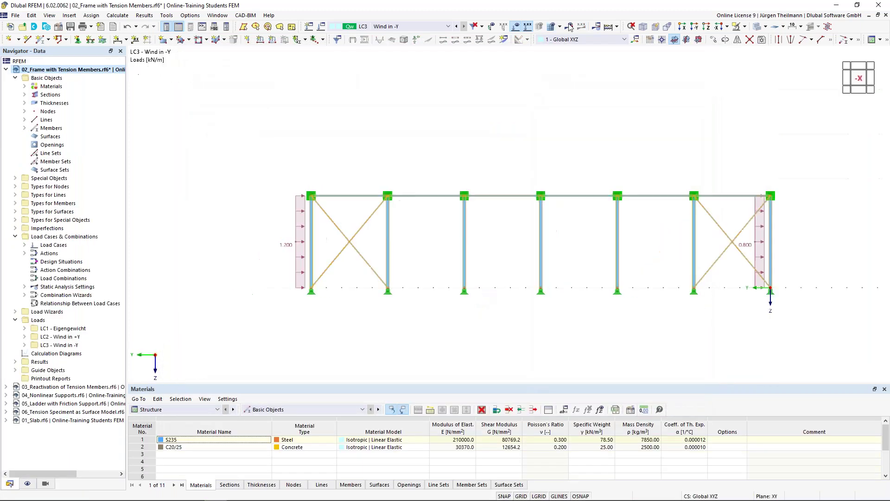
Recalculate LC3 - Wind in -Y and hide the loads in the displacement view
left_click(570, 27)
left_click(492, 296)
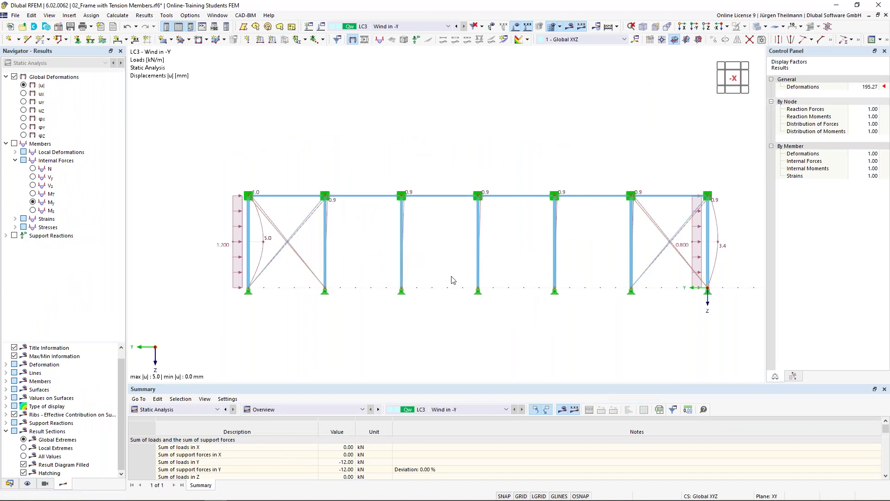
left_click(516, 28)
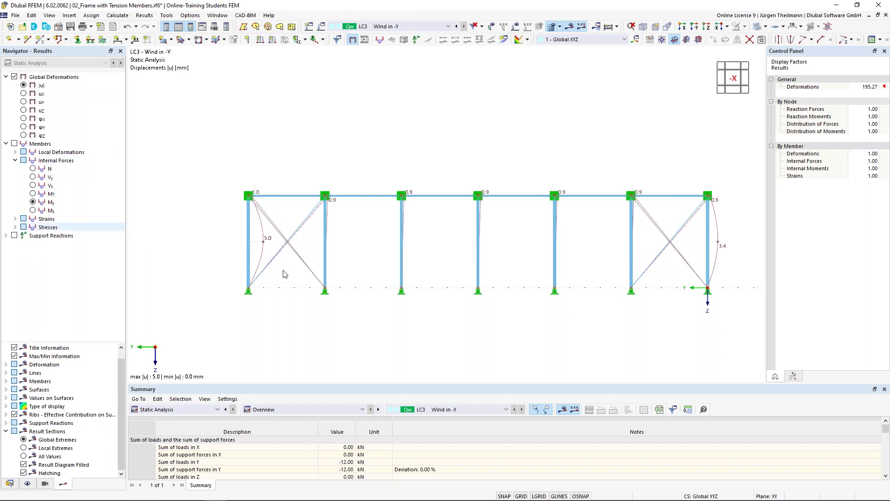
Inspect the crossed diagonals in both end bays and magnify the displaced shape with a deformations display factor of 1024.00
scroll(287, 275, "up", 4)
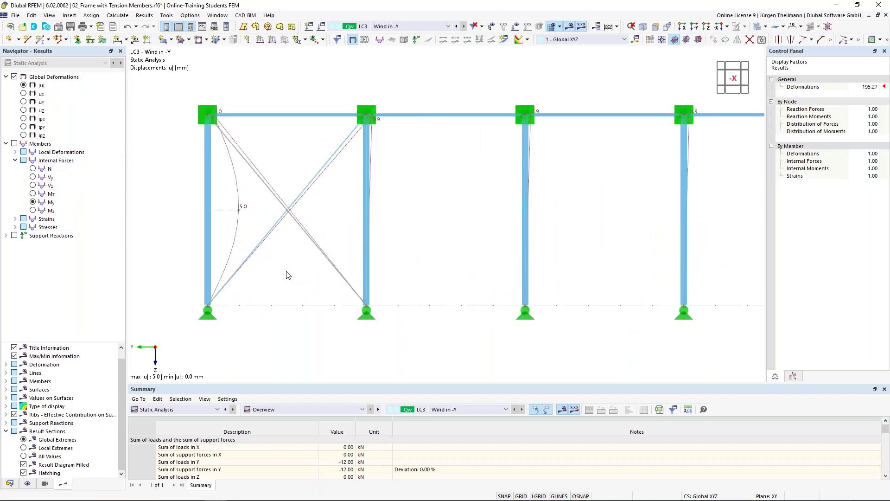
scroll(287, 275, "down", 4)
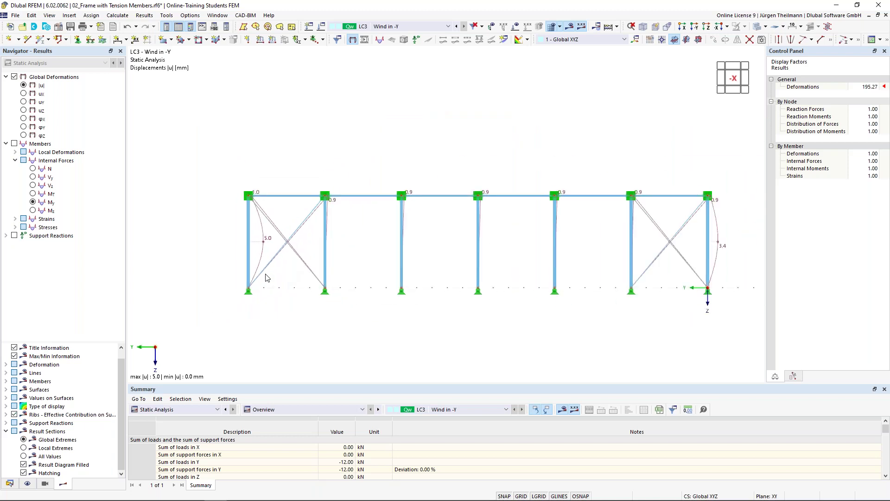
middle_click_drag(319, 319, 297, 307)
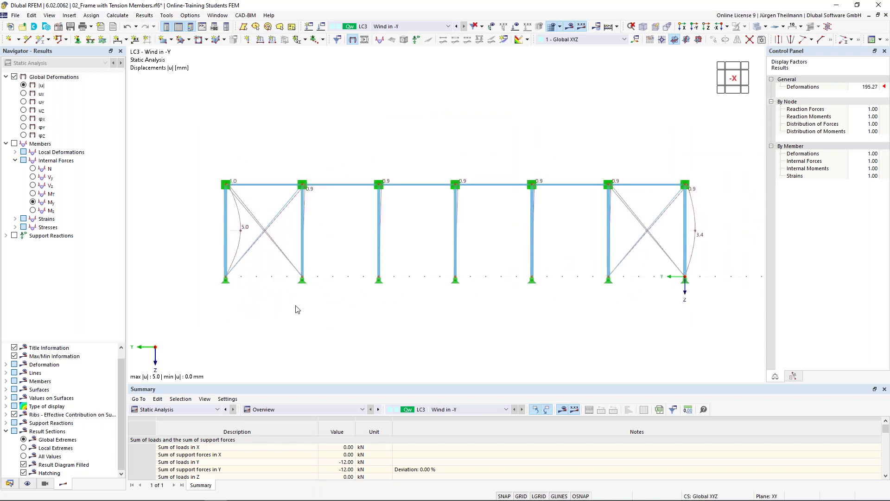
scroll(653, 238, "up", 5)
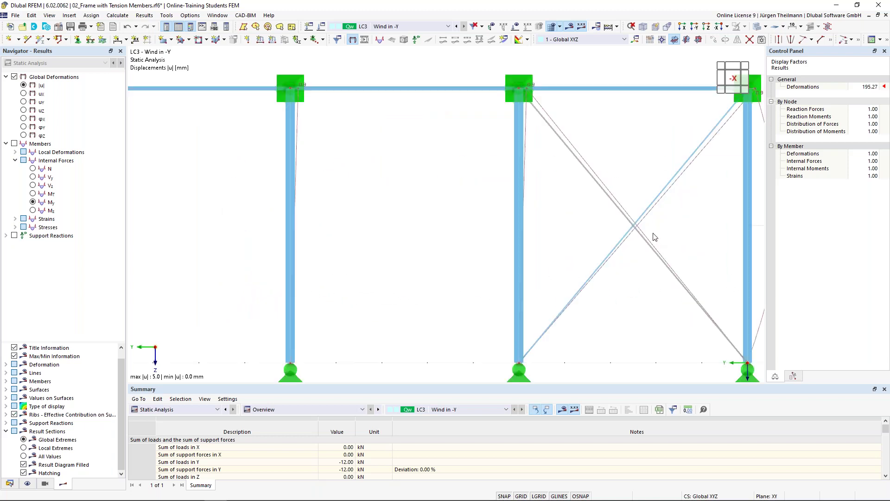
scroll(578, 141, "down", 3)
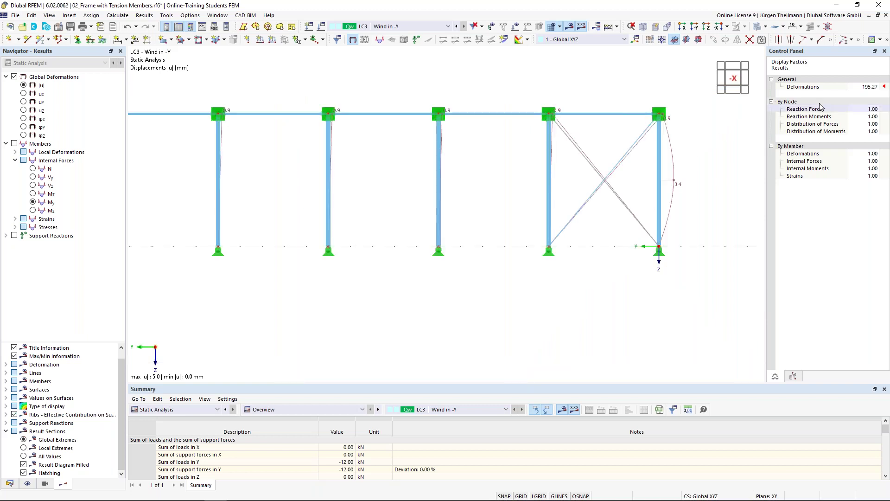
left_click(869, 87)
left_click(876, 84)
left_click(876, 85)
left_click(876, 85)
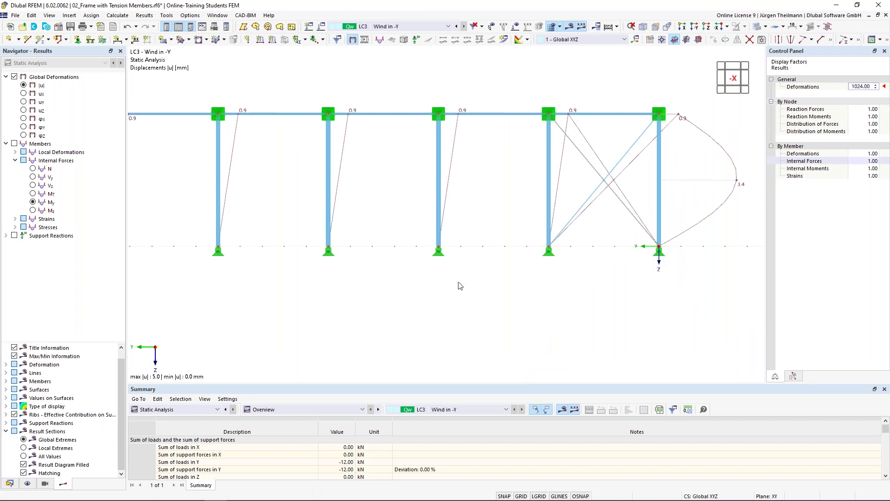
Examine the magnified displacements |u| of the truss diagonals and columns in both end bays
middle_click_drag(421, 320, 467, 330)
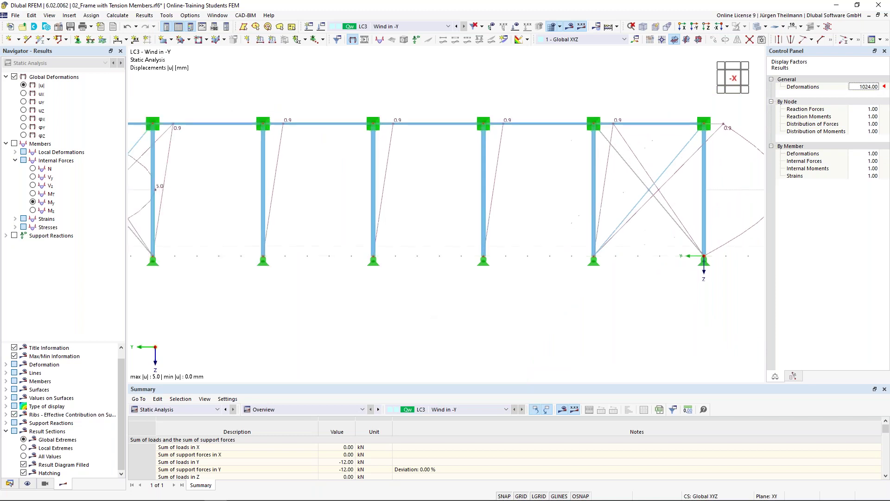
scroll(466, 332, "down", 1)
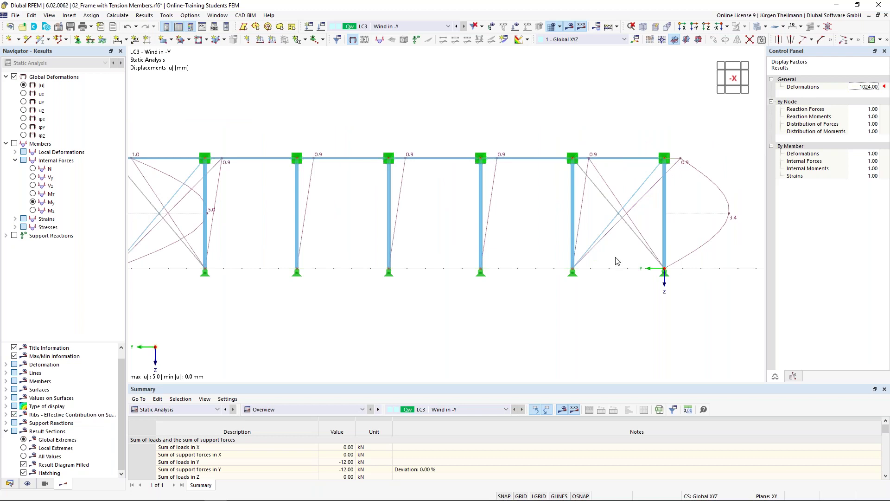
left_click(604, 200)
scroll(603, 195, "down", 2)
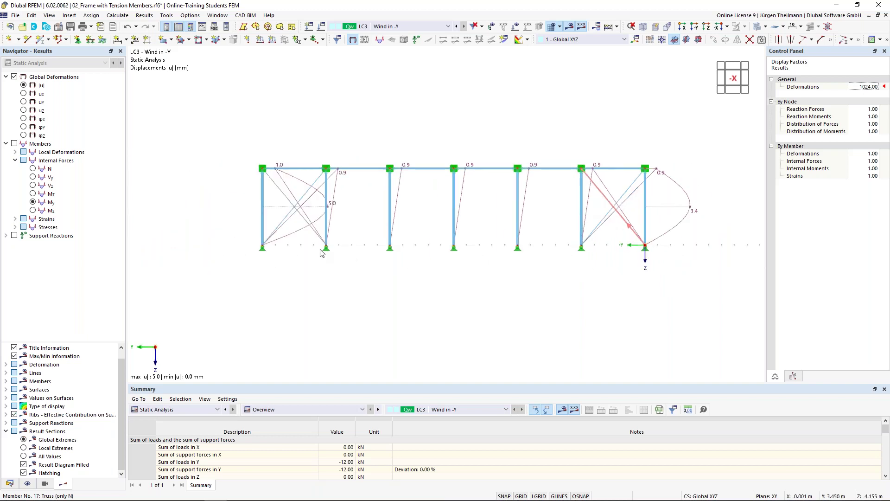
scroll(276, 187, "up", 2)
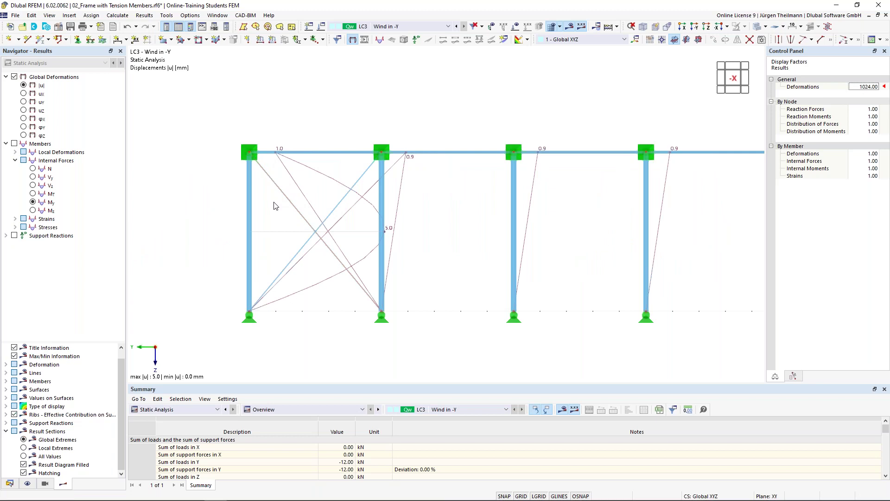
scroll(273, 205, "down", 2)
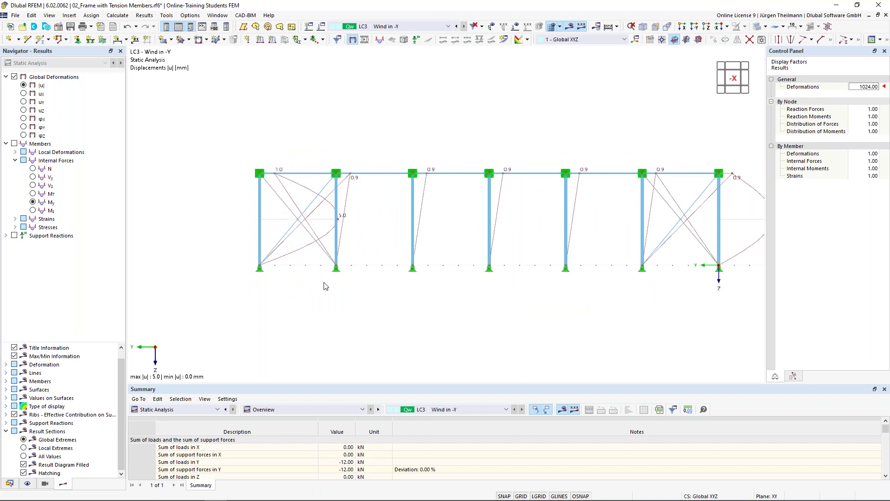
Disable nonlinearity for all four R 20 diagonals, set their member type to Tension and accept deleting the results
left_click_drag(318, 280, 276, 198)
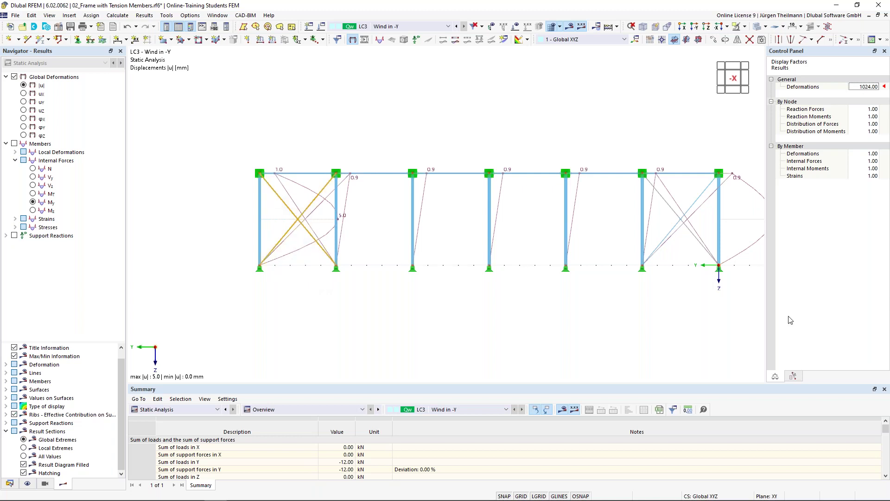
left_click_drag(706, 283, 667, 199)
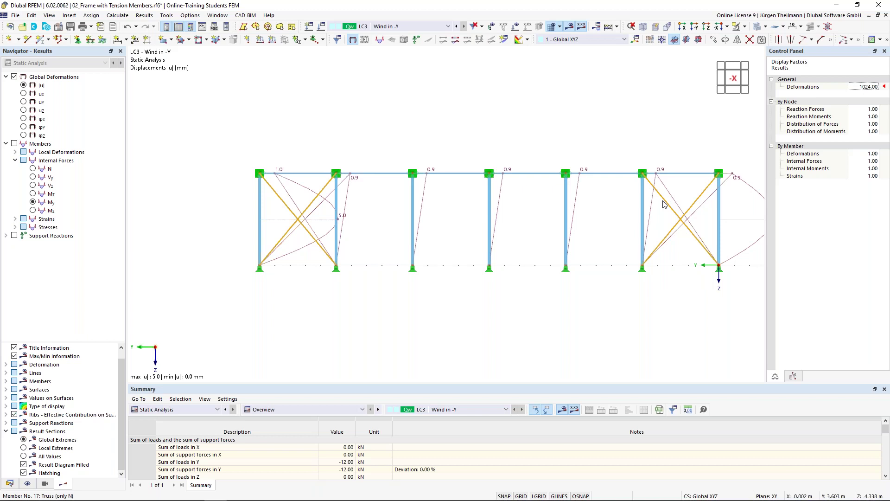
double_click(665, 204)
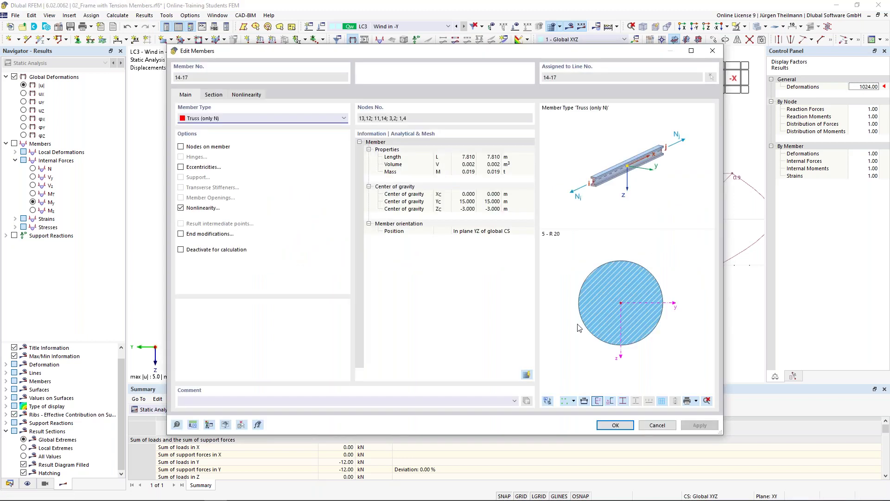
left_click(181, 208)
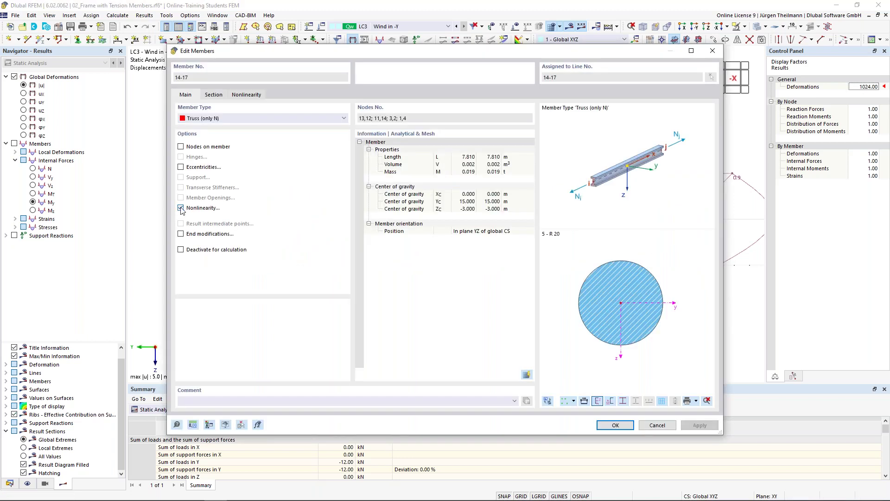
left_click(201, 120)
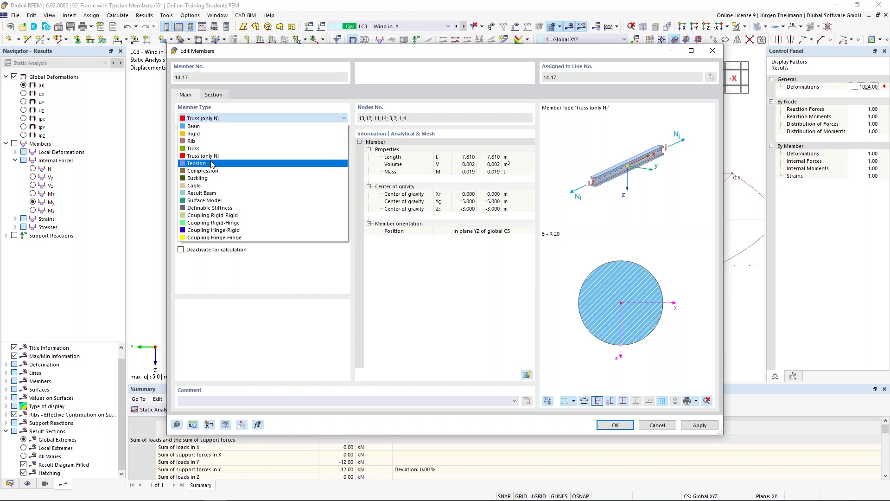
left_click(214, 164)
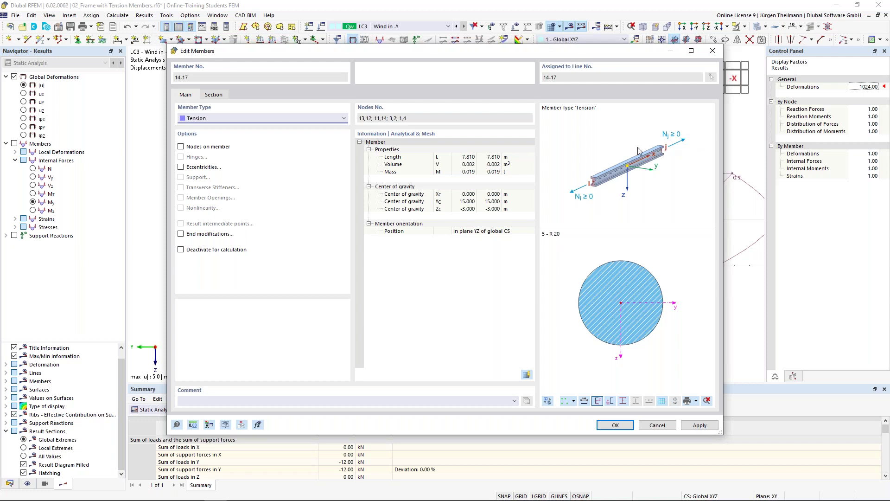
left_click(618, 425)
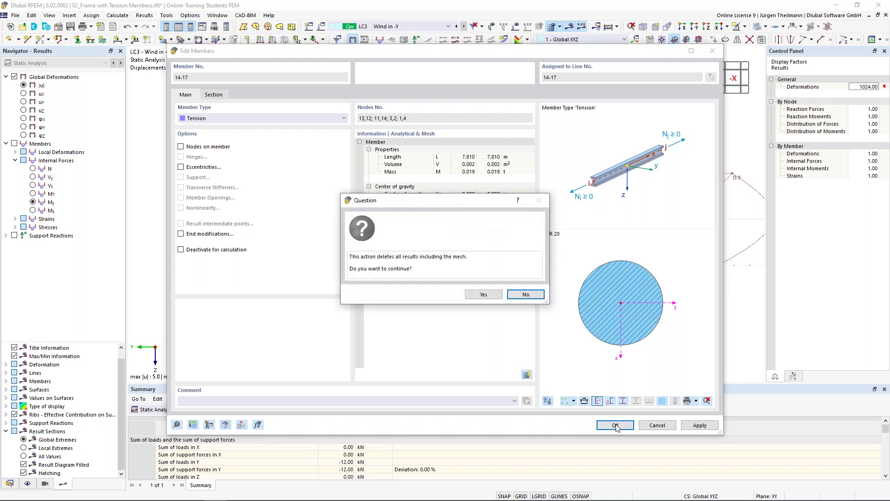
left_click(487, 296)
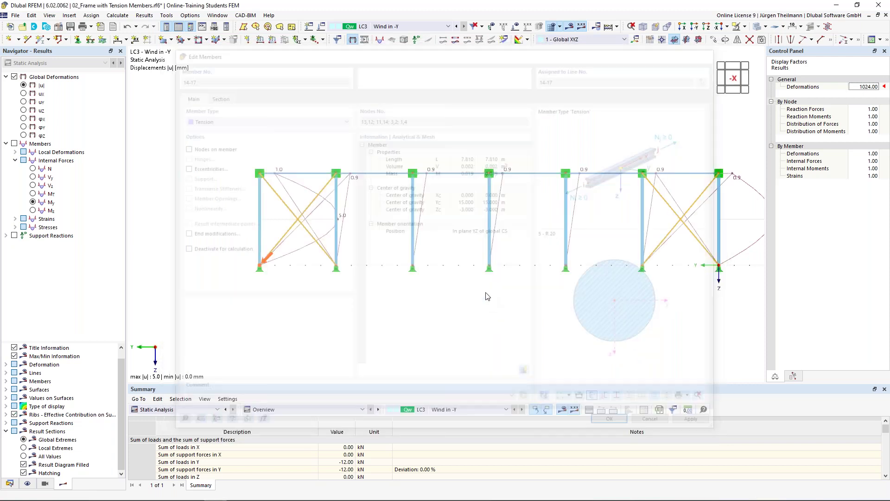
Recalculate LC3 - Wind in -Y and set the deformations display factor to 512.00
left_click(569, 26)
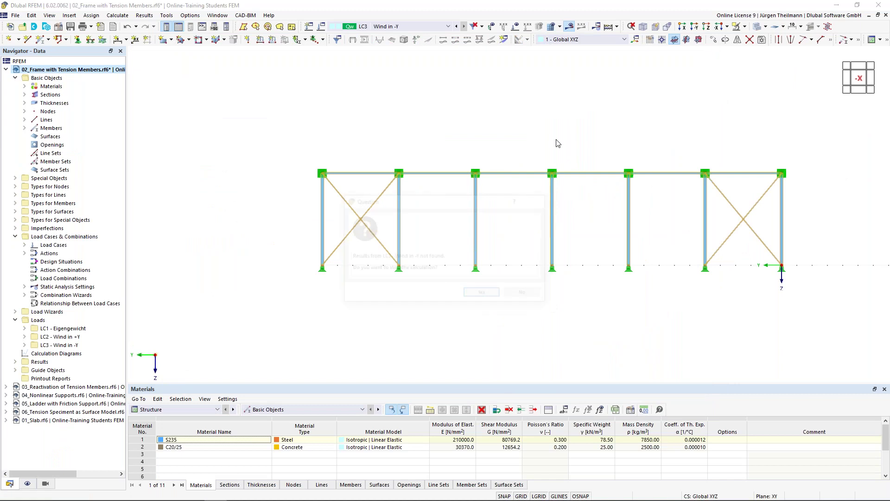
left_click(475, 295)
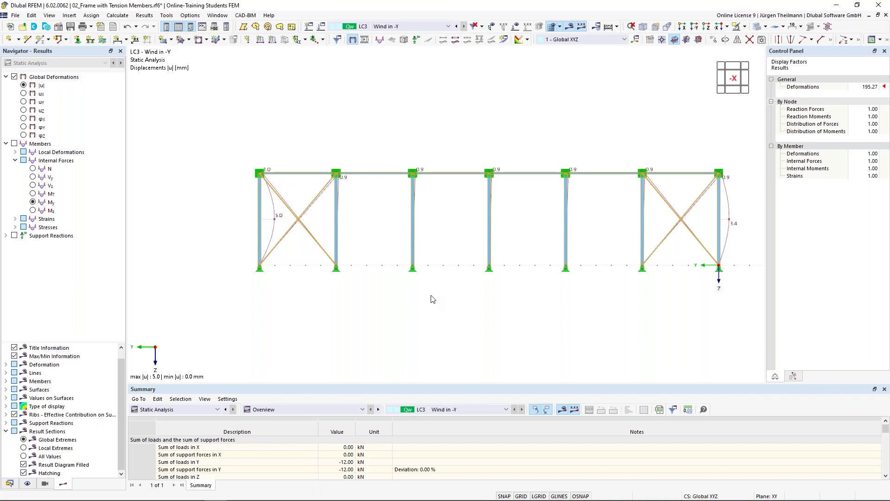
left_click(878, 85)
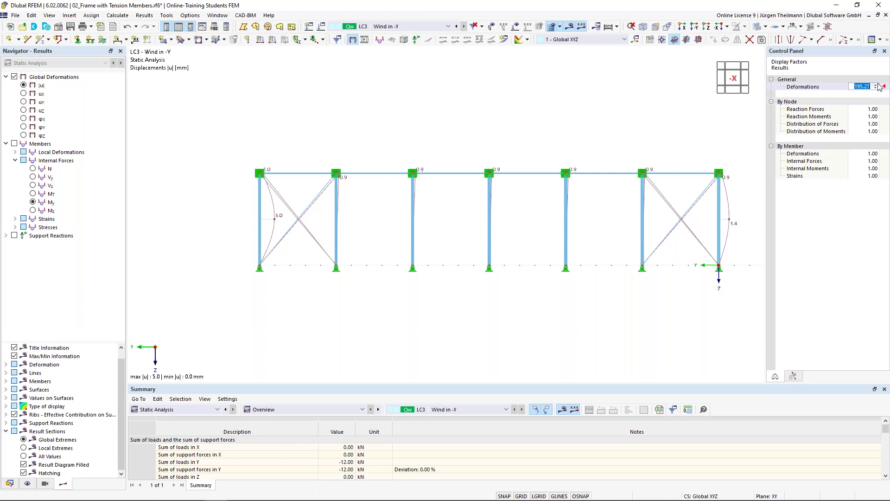
left_click(876, 85)
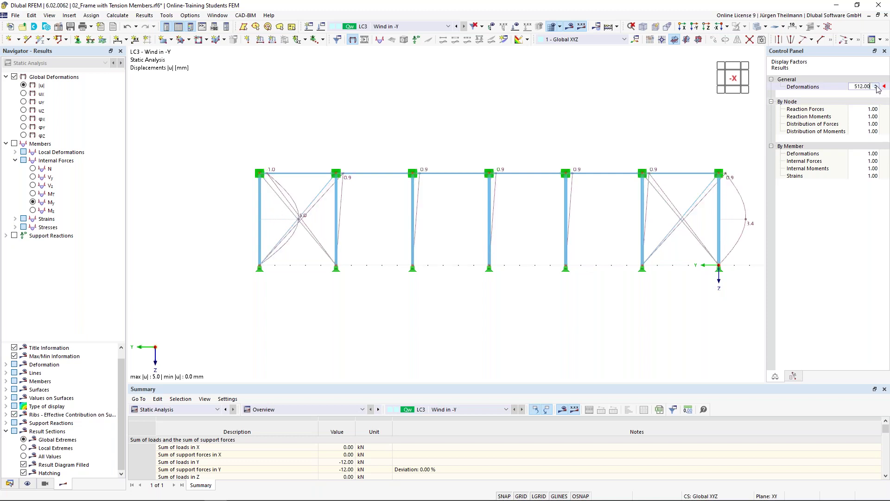
Examine the displaced shape of the tension diagonals in both end bays and return to the model data tree
middle_click_drag(423, 322, 397, 325)
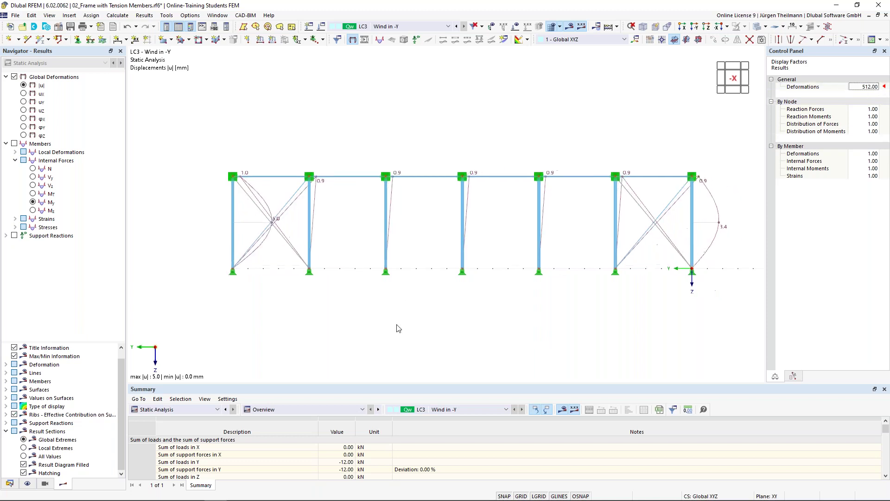
left_click(645, 212)
left_click(271, 205)
scroll(571, 315, "up", 1)
scroll(571, 317, "down", 1)
left_click(9, 483)
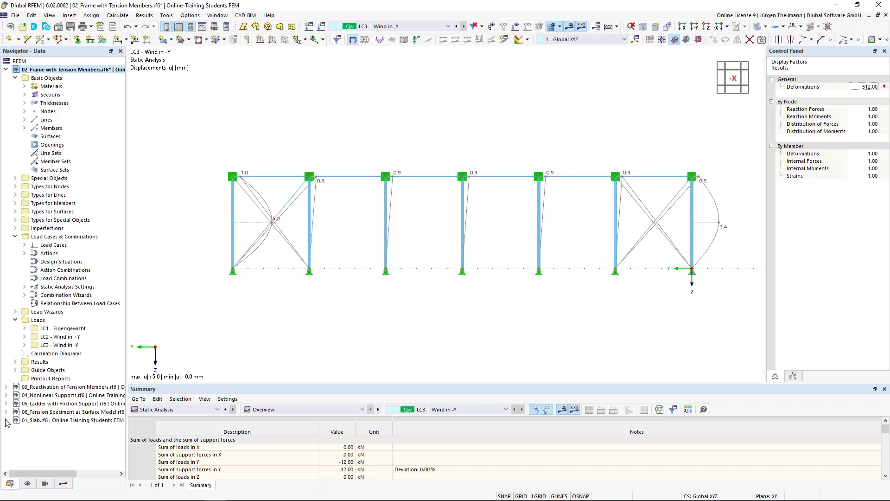
Activate the model 03_Reactivation of Tension Members and review the member settings of one R 20 diagonal without changing them
left_click(51, 388)
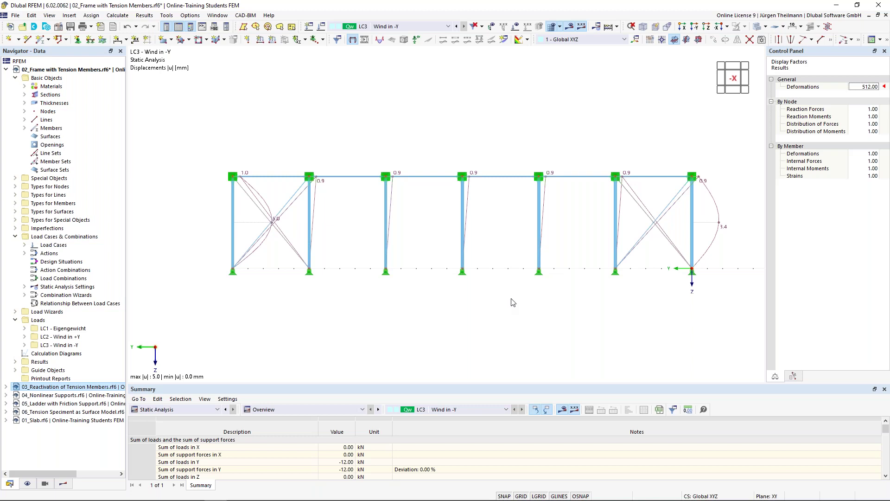
left_click(60, 387)
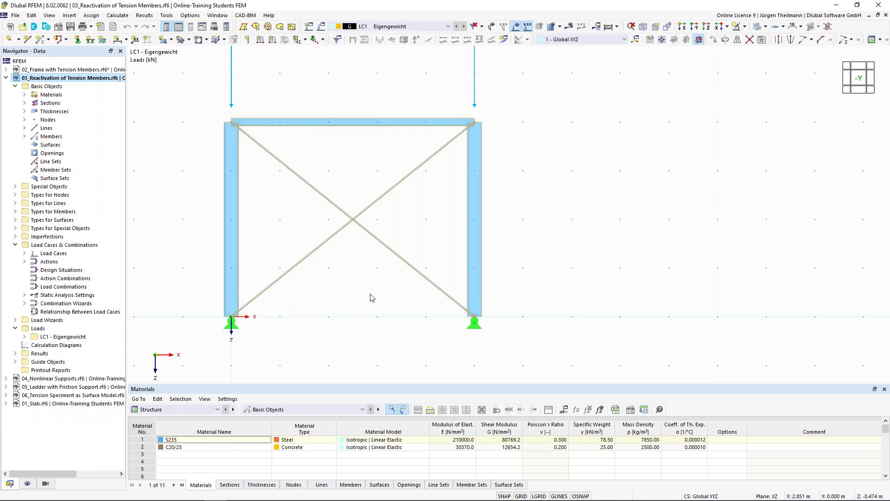
middle_click_drag(371, 298, 552, 297)
left_click(527, 309)
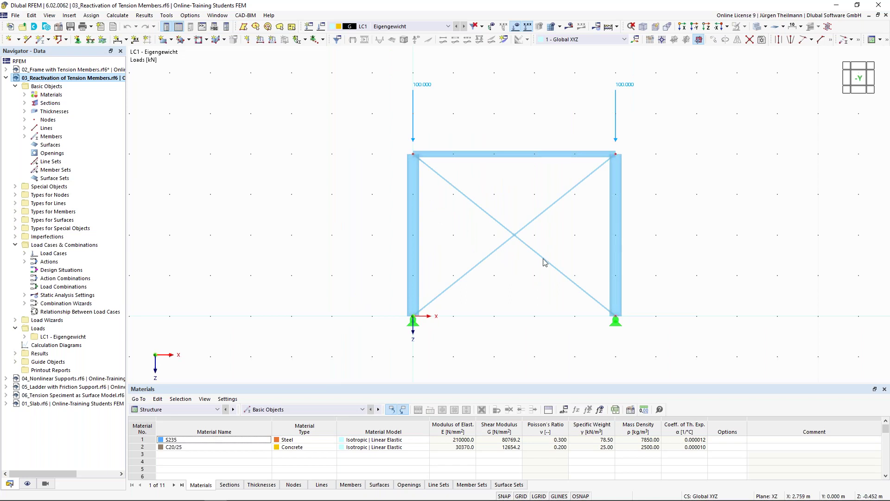
double_click(551, 206)
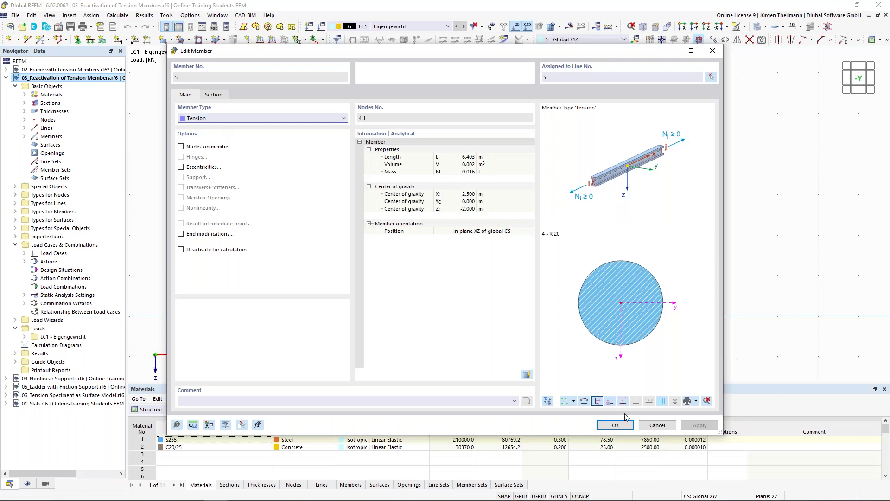
left_click(657, 426)
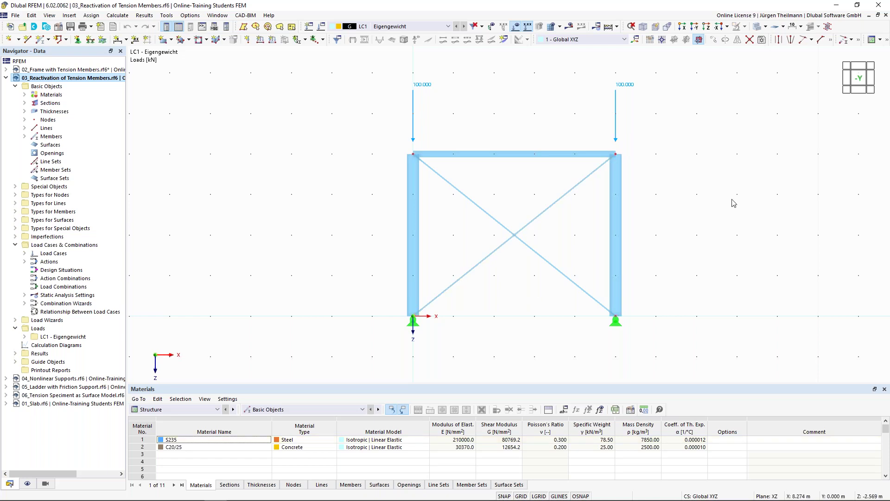
Calculate LC1 - Eigengewicht for the braced frame and review the calculation errors and the affected node
left_click(572, 28)
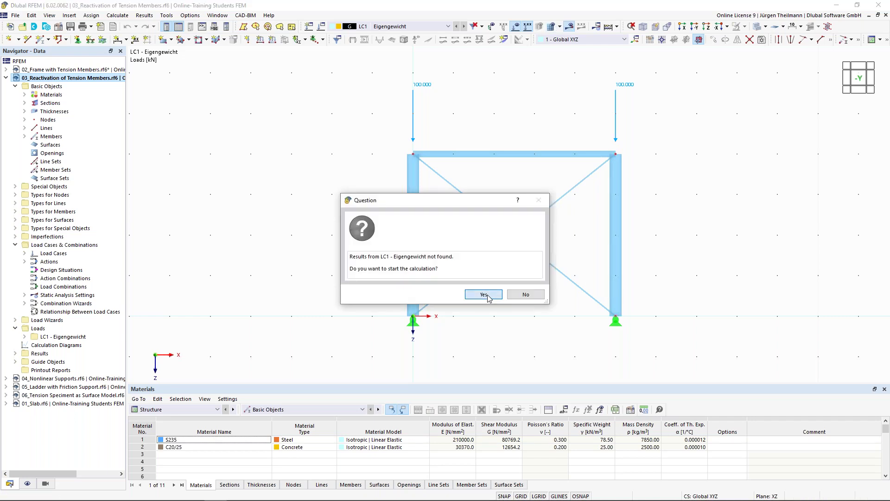
left_click(488, 296)
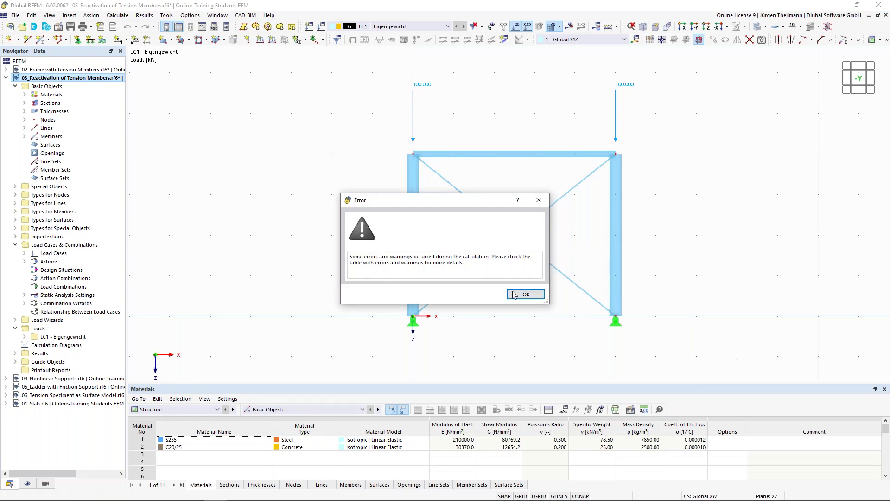
left_click(523, 294)
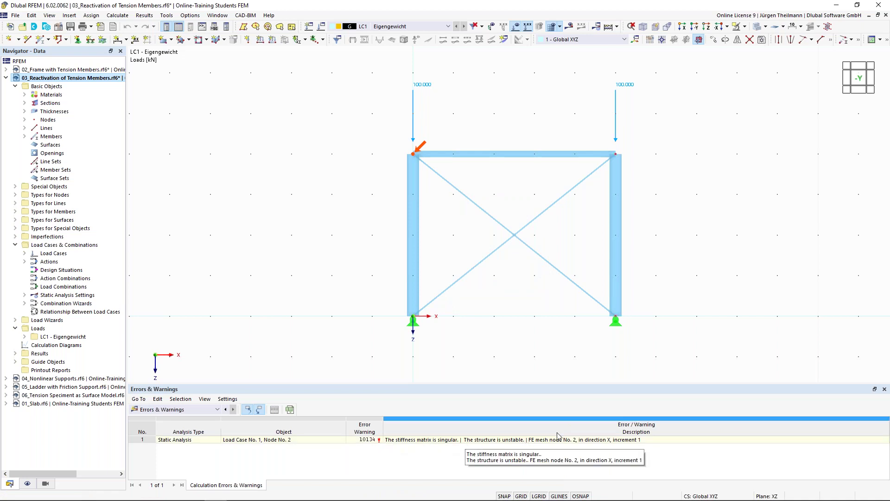
left_click(525, 291)
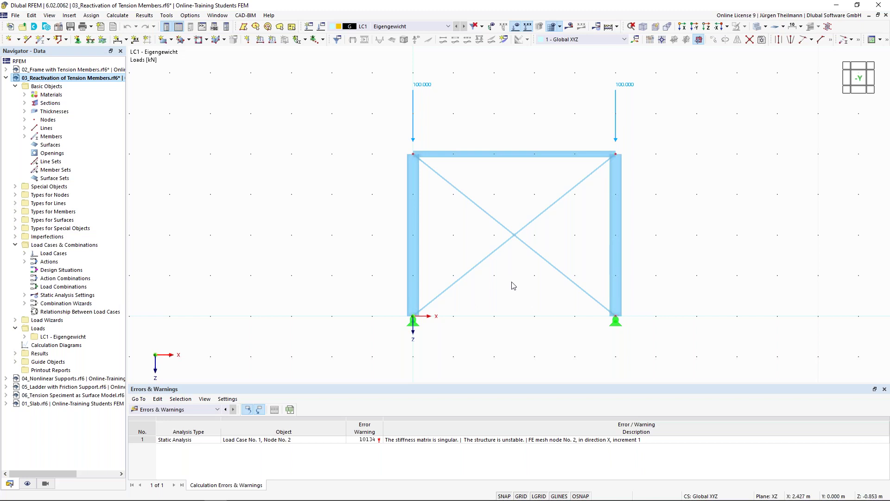
Enable exceptional handling in SA2 with failing members removed individually during successive iterations, and recalculate LC1
left_click(597, 28)
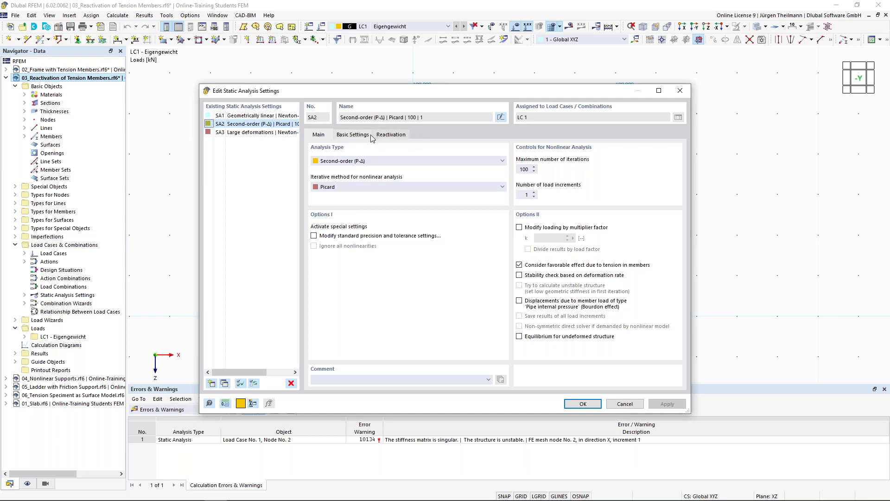
left_click(394, 134)
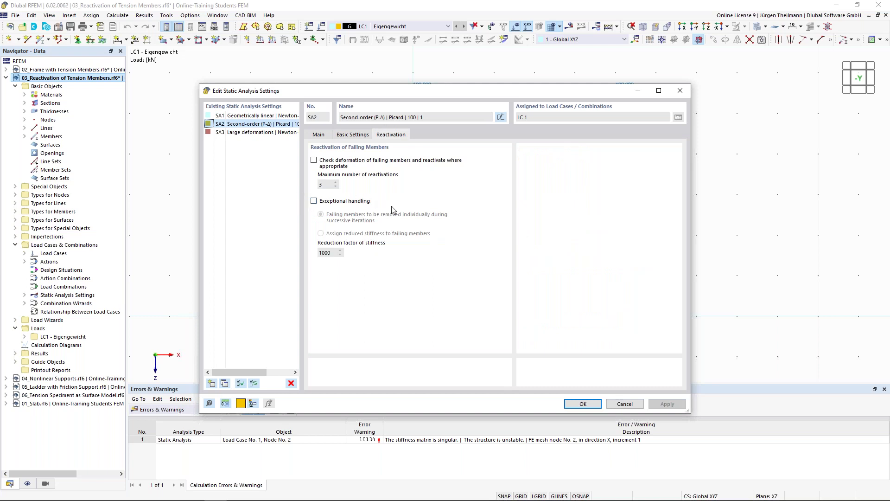
left_click(314, 202)
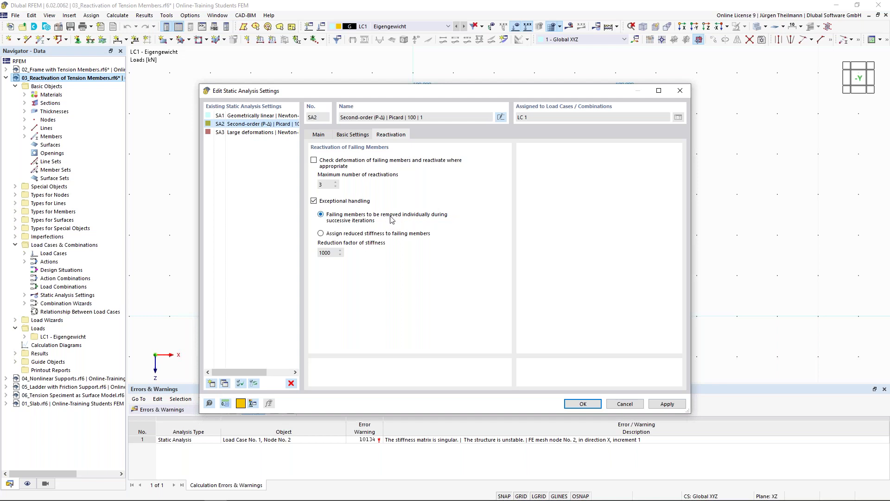
left_click(321, 234)
left_click(321, 215)
left_click(583, 404)
left_click(569, 26)
left_click(481, 292)
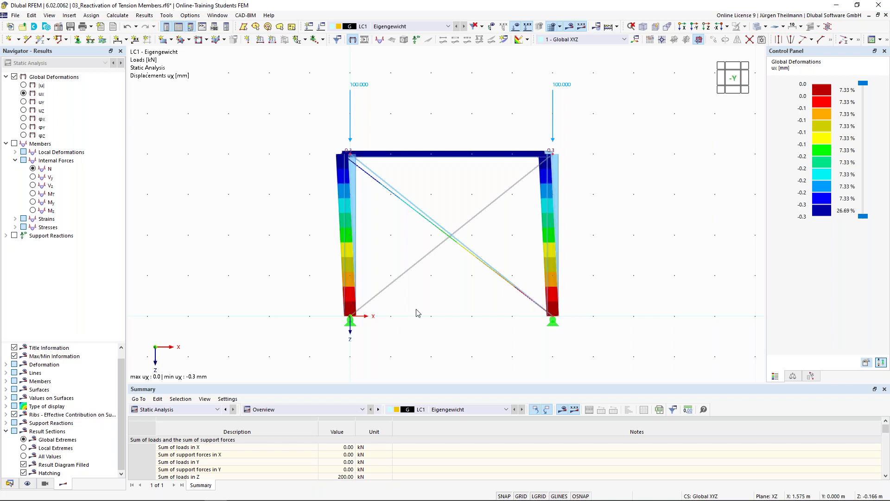
Disable exceptional handling of failing members in the SA2 static analysis settings and accept deleting all results
left_click(598, 27)
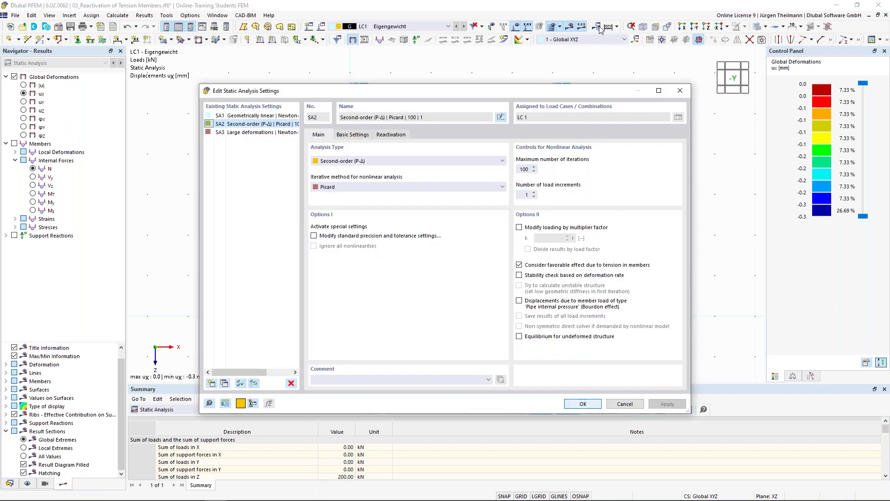
left_click(390, 135)
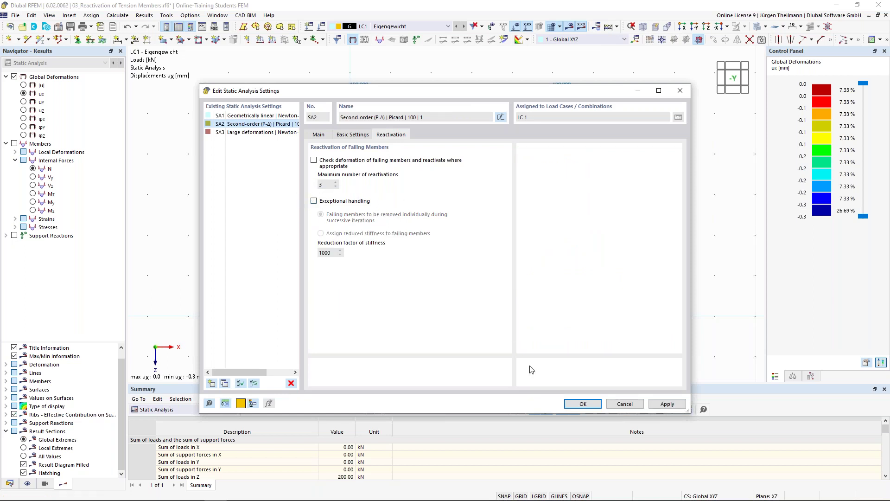
left_click(582, 403)
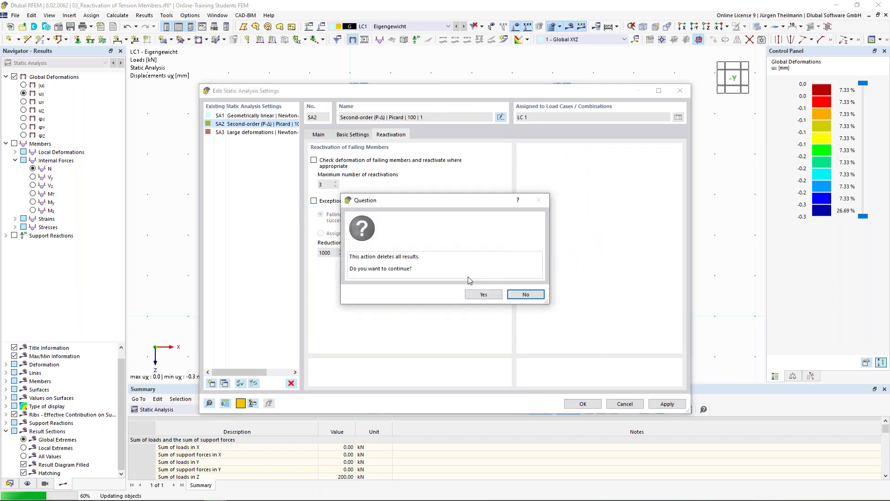
left_click(482, 294)
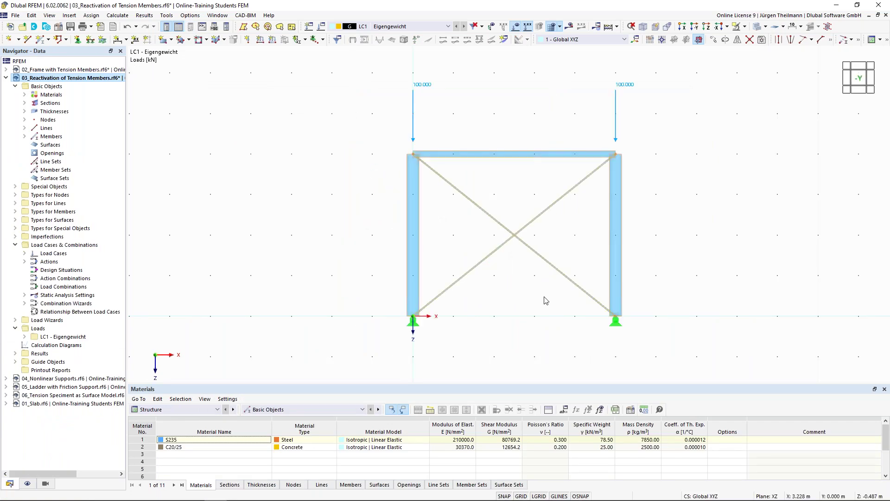
Calculate LC1 with the SA1 - Geometrically linear | Newton-Raphson settings and display the total displacements |u|
left_click(321, 28)
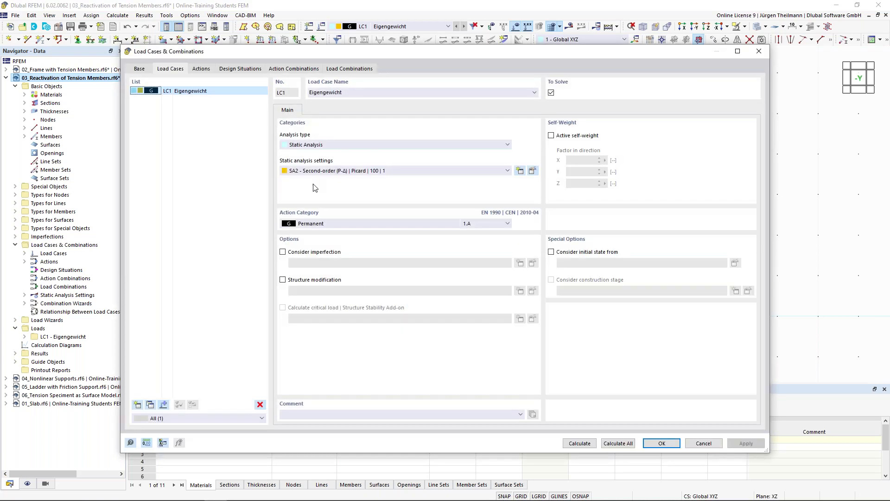
left_click(508, 171)
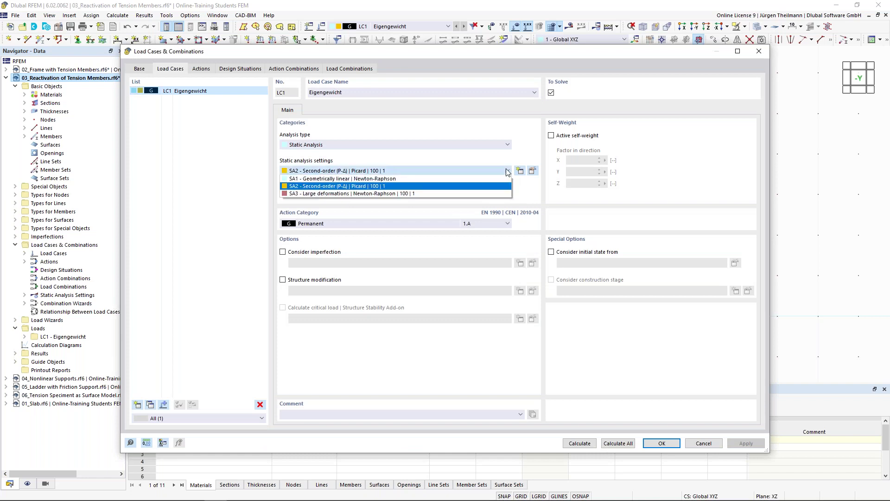
left_click(372, 179)
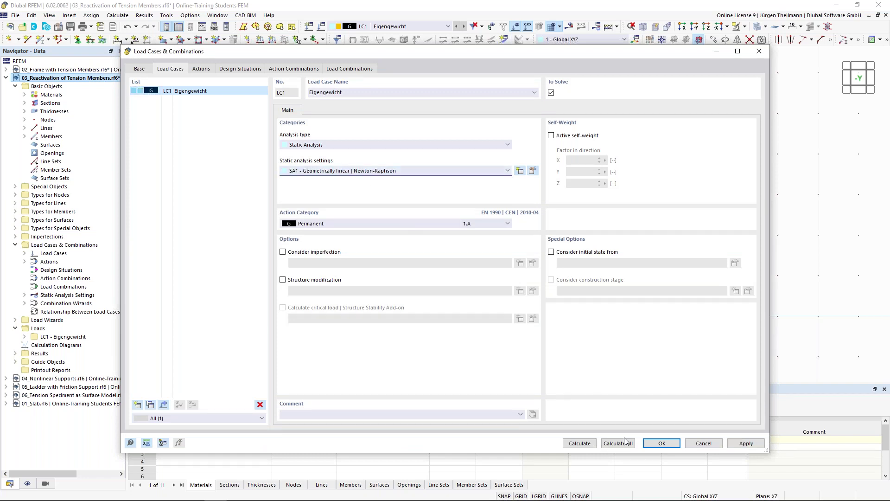
left_click(579, 443)
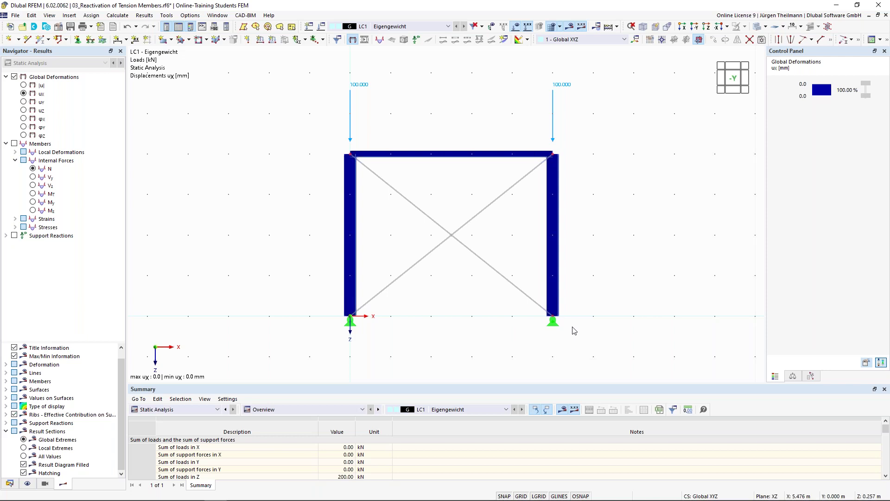
left_click(24, 85)
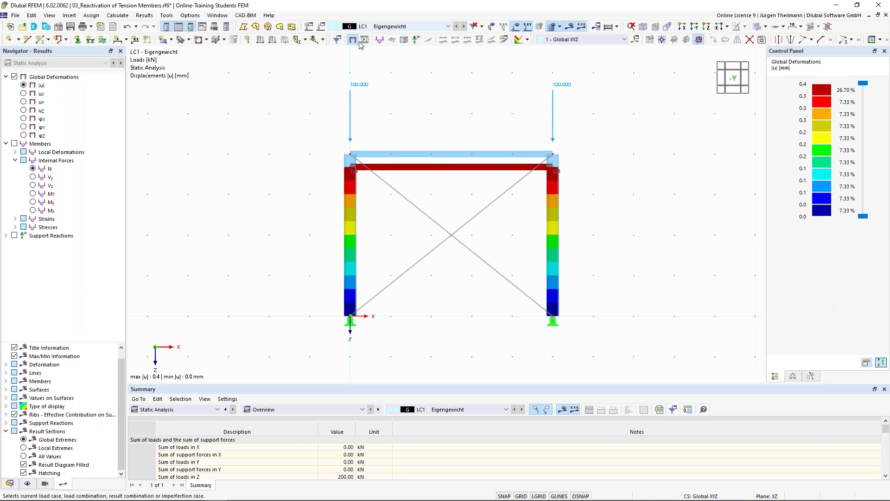
Enable exceptional handling in the SA2 static analysis settings, with failing members removed individually during successive iterations
left_click(322, 27)
left_click(255, 124)
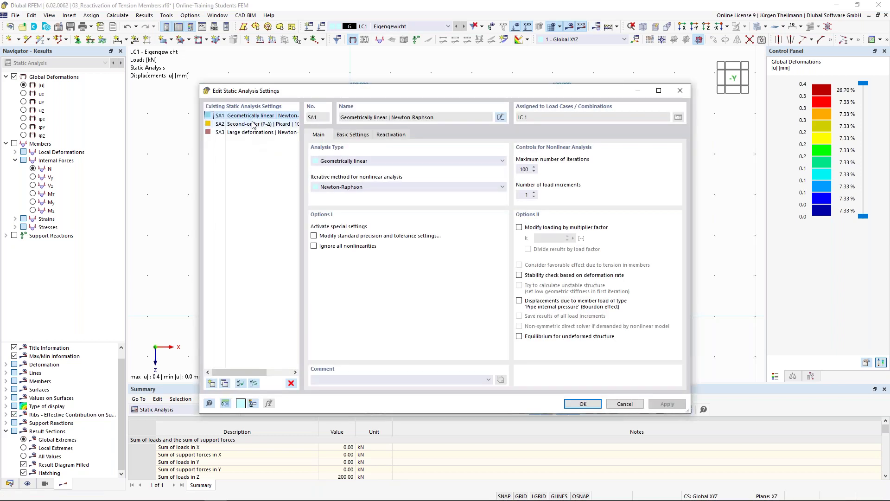
left_click(391, 135)
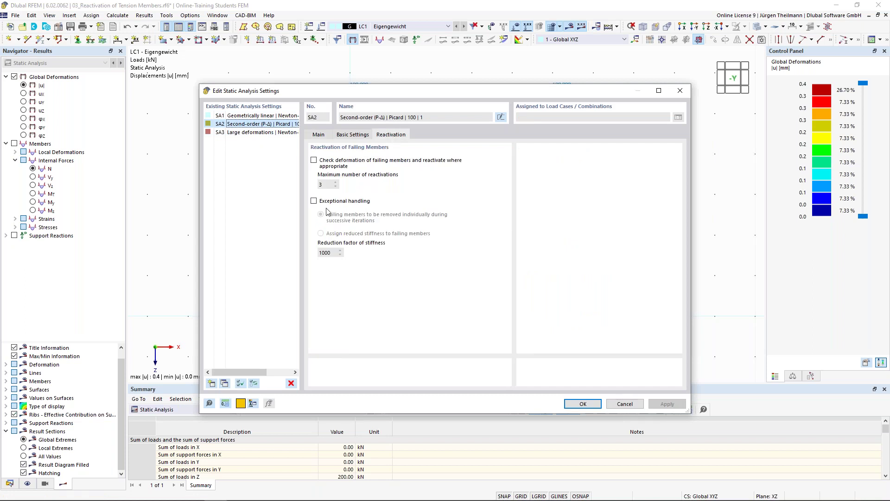
left_click(314, 202)
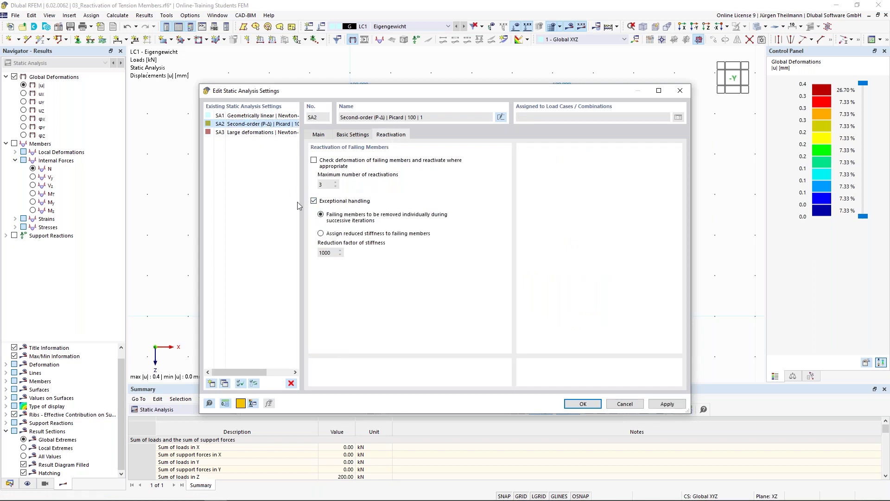
left_click(582, 405)
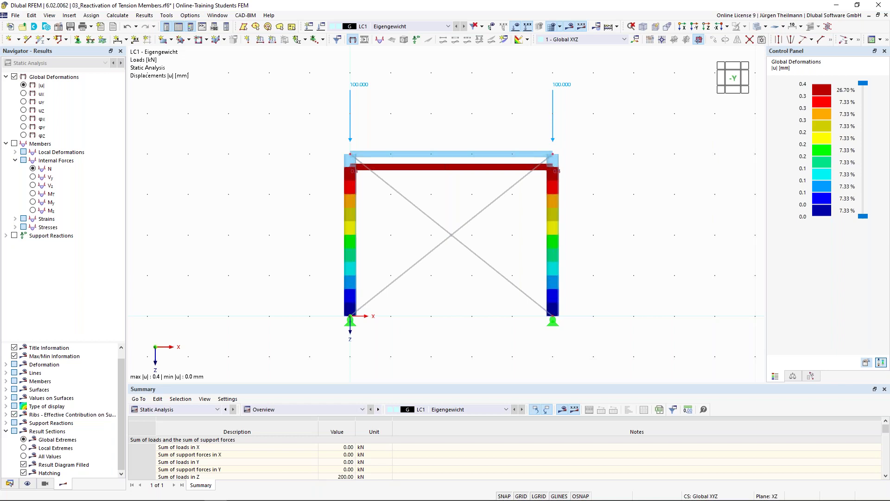
key("alt+Tab")
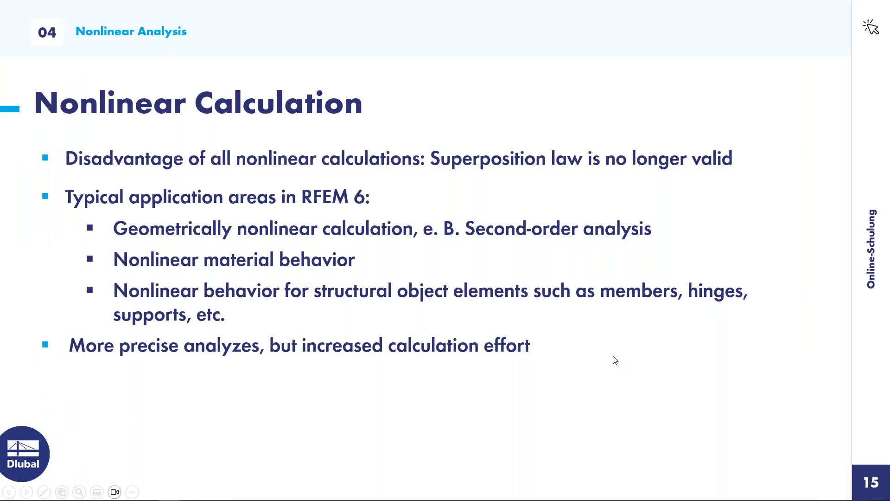
left_click(615, 359)
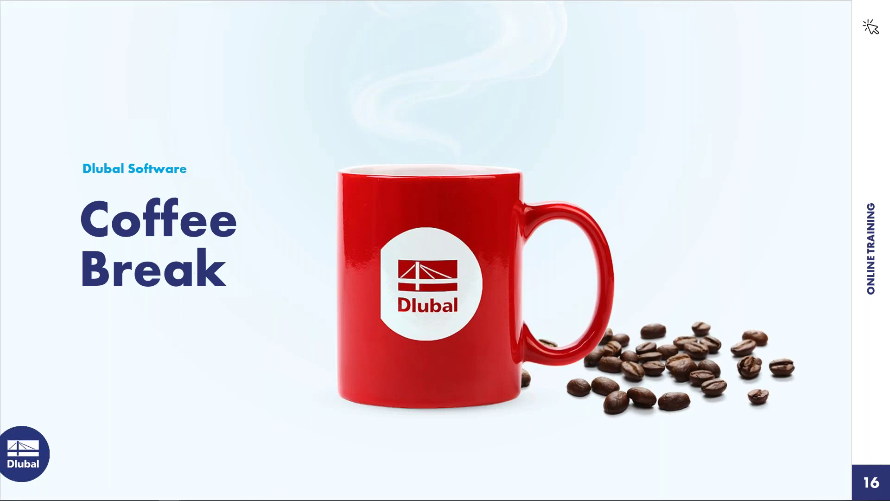
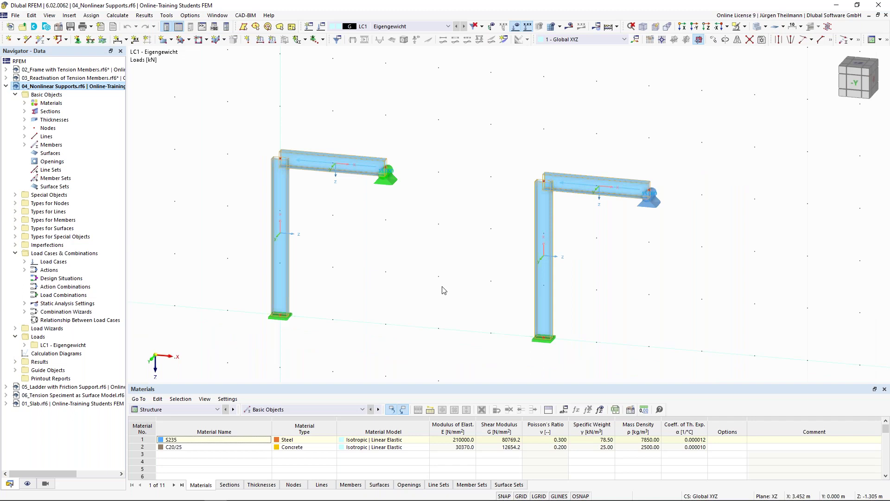
Review the conditions of nodal support 6 at node 3, at the beam end of the left frame, without changing them
middle_click_drag(426, 282, 428, 282, "ctrl")
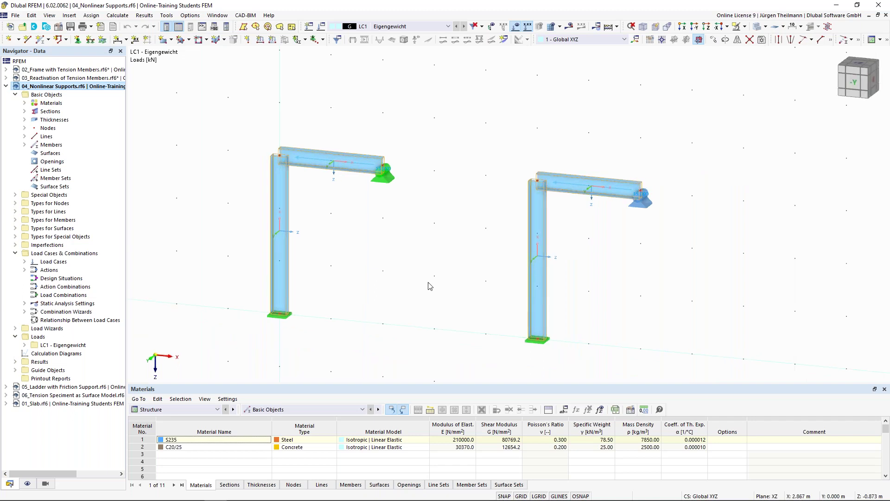
left_click(468, 239)
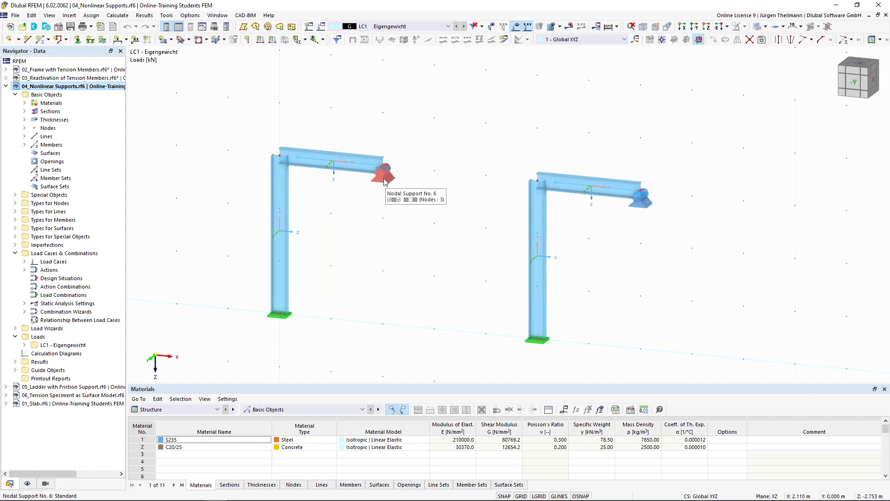
double_click(383, 157)
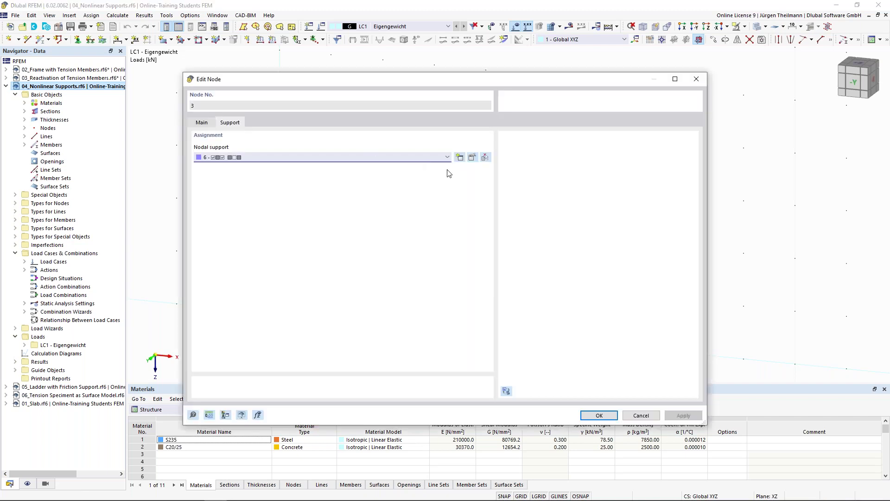
left_click(473, 158)
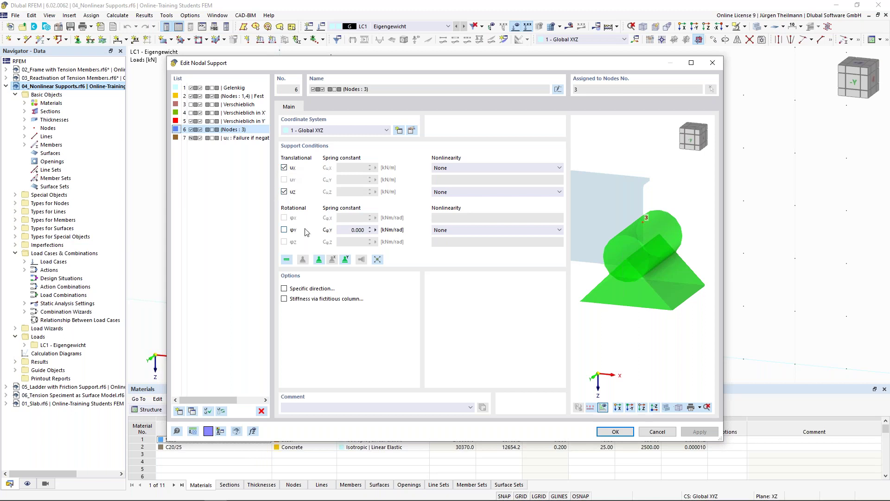
left_click(649, 433)
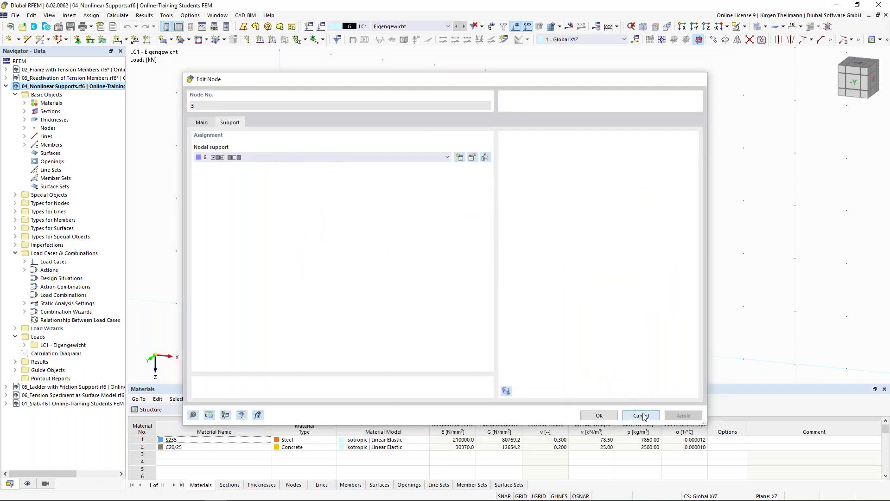
left_click(642, 415)
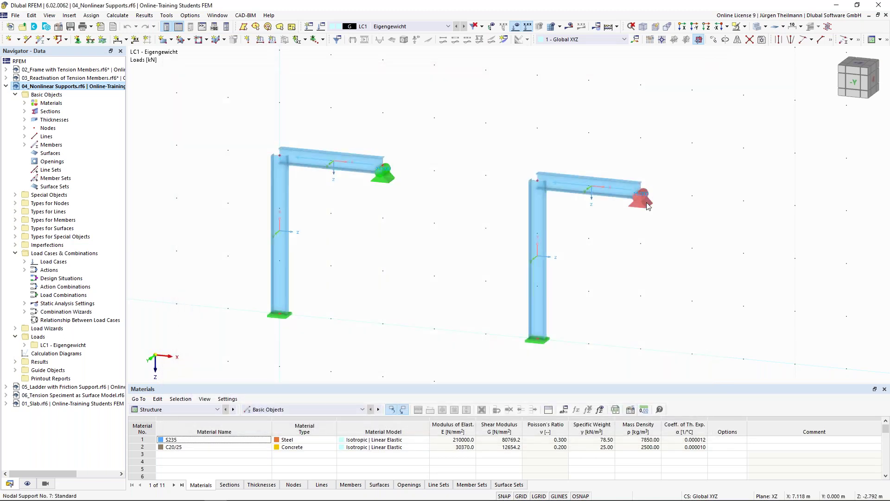
Review the conditions of nodal support 7 at node 6 on the right frame, including the nonlinearity options for uX
double_click(648, 206)
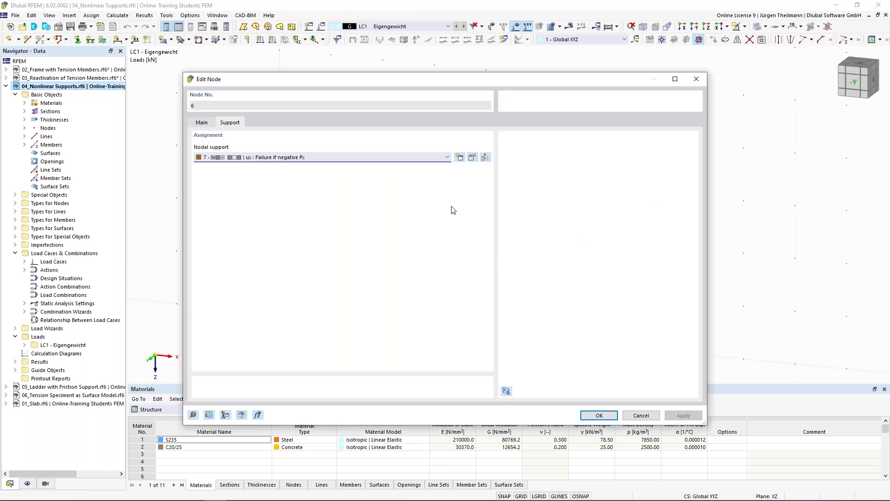
left_click(473, 159)
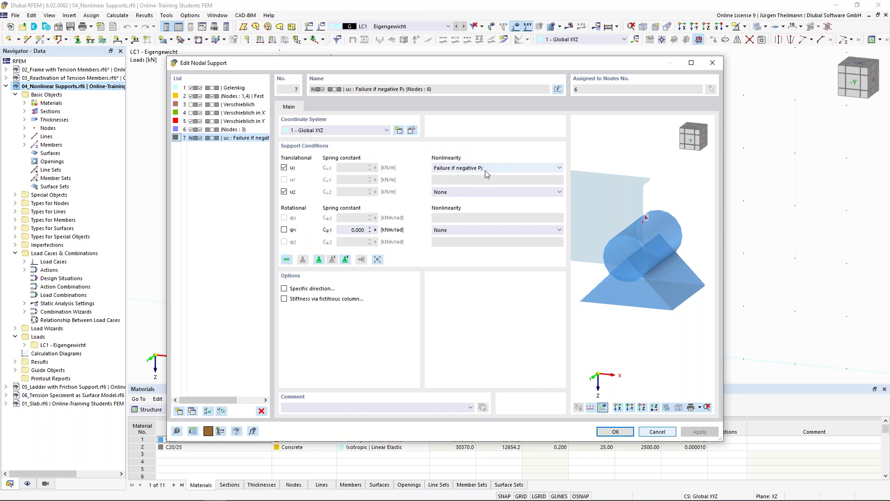
left_click(560, 168)
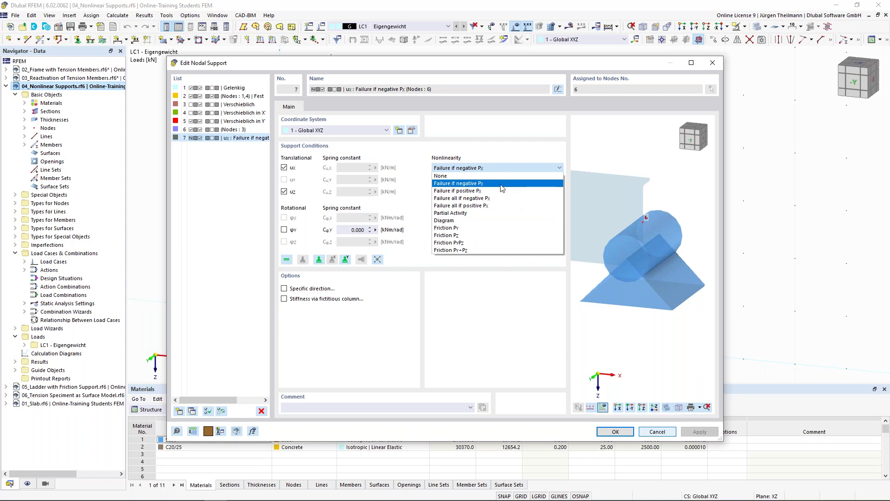
left_click(573, 182)
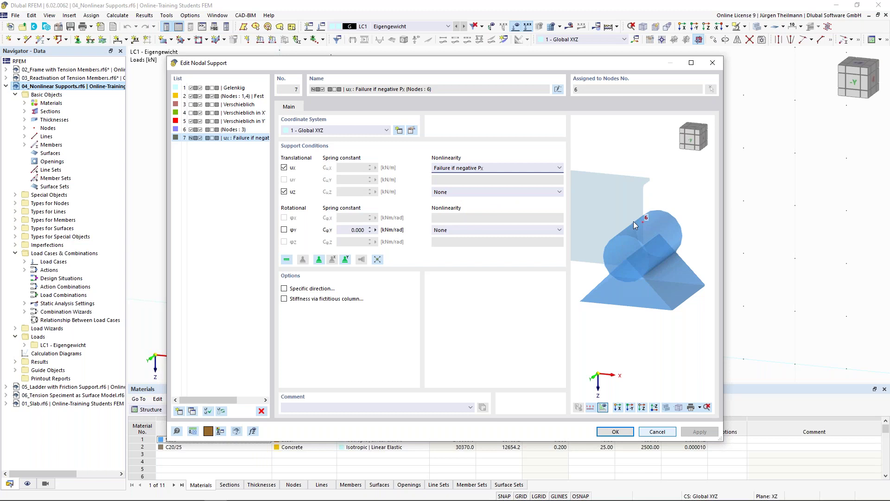
scroll(633, 222, "down", 3)
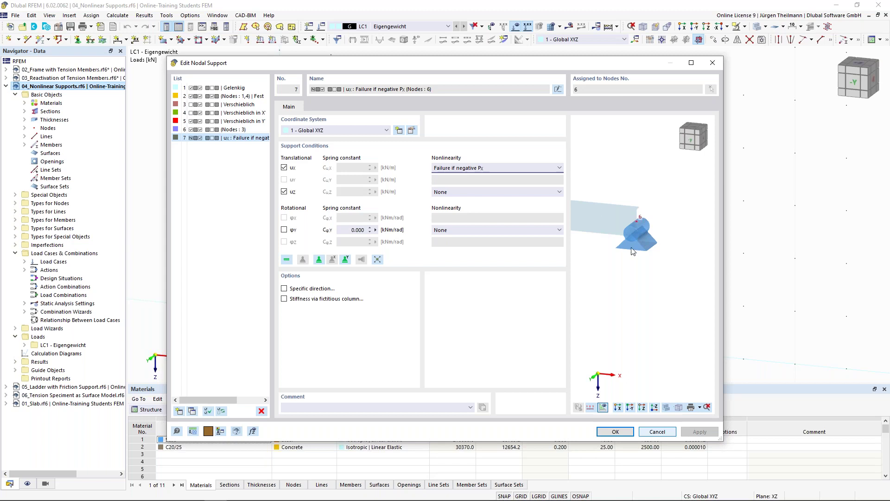
left_click(657, 432)
left_click(654, 419)
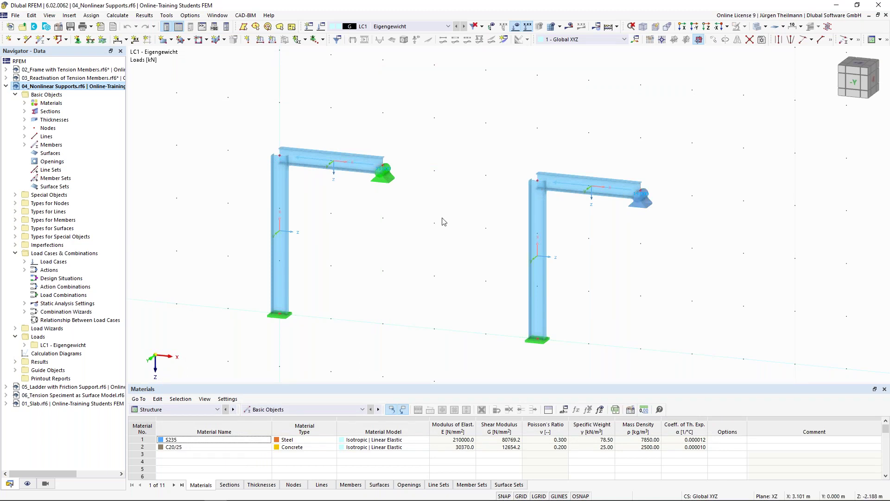
Calculate LC1 for the two frames and display the global deformations |u|
left_click(757, 26)
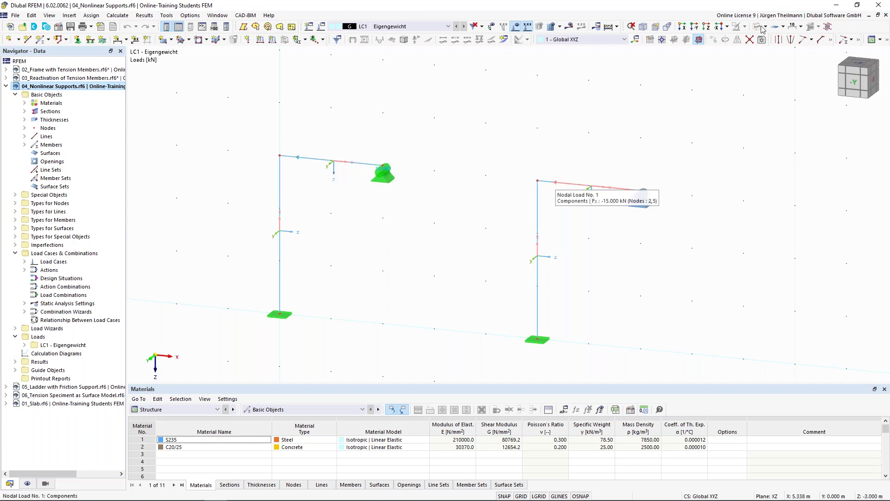
left_click(569, 26)
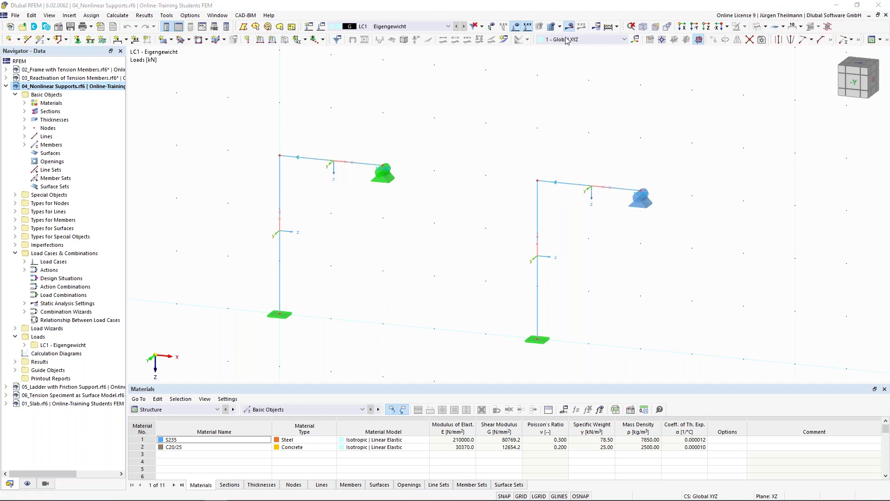
left_click(472, 297)
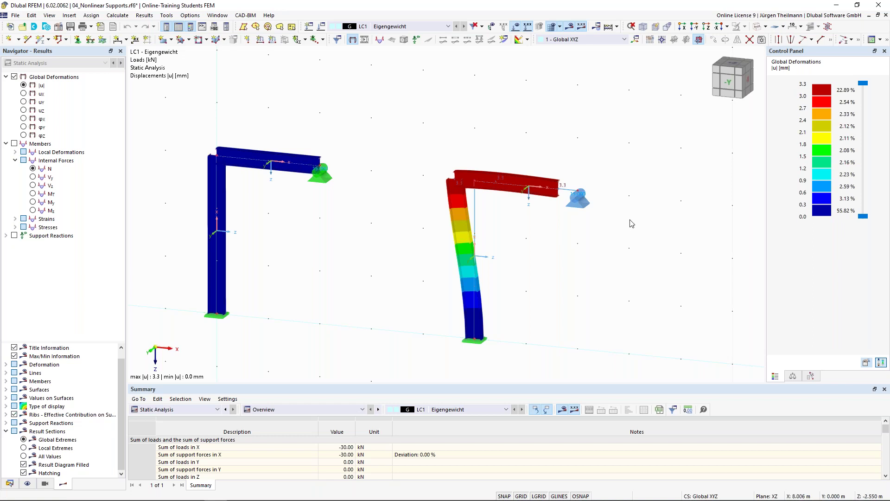
Try a translational spring constant Cu,X of 10 kN/m for nodal support 7 at node 6 on the right frame
double_click(578, 207)
left_click(473, 157)
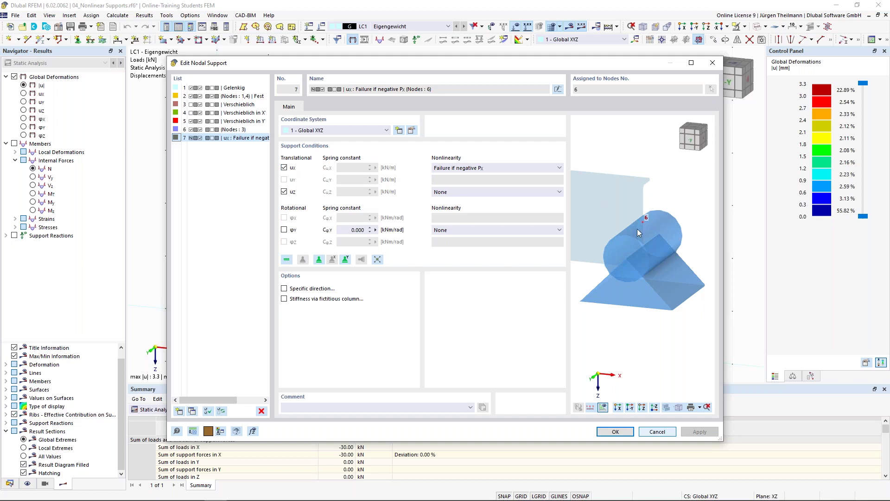
left_click(338, 169)
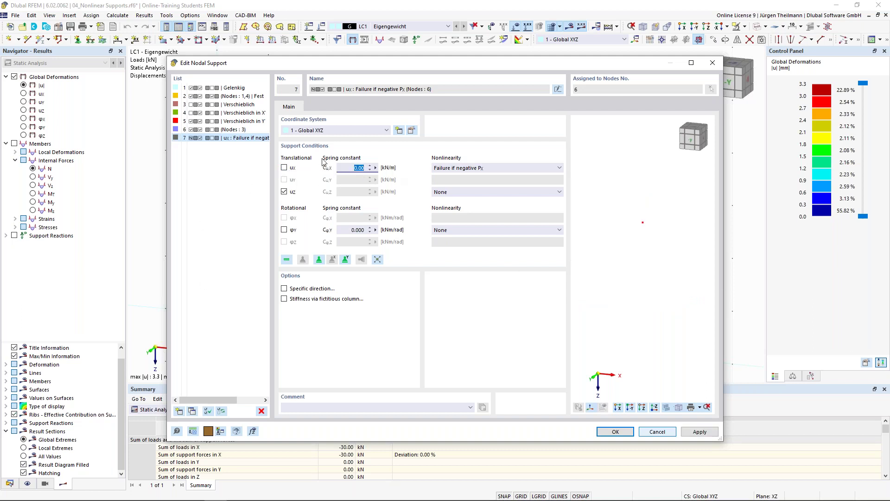
type("10")
key("Tab")
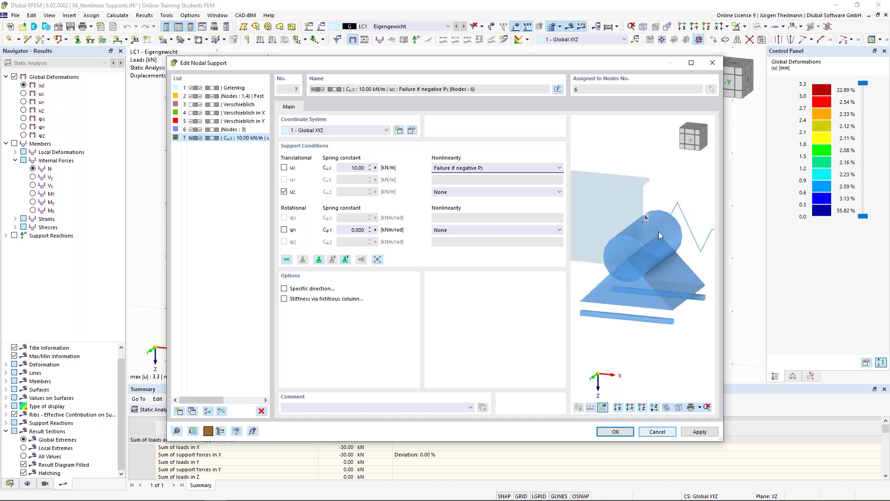
scroll(655, 229, "down", 1)
middle_click_drag(655, 229, 627, 232)
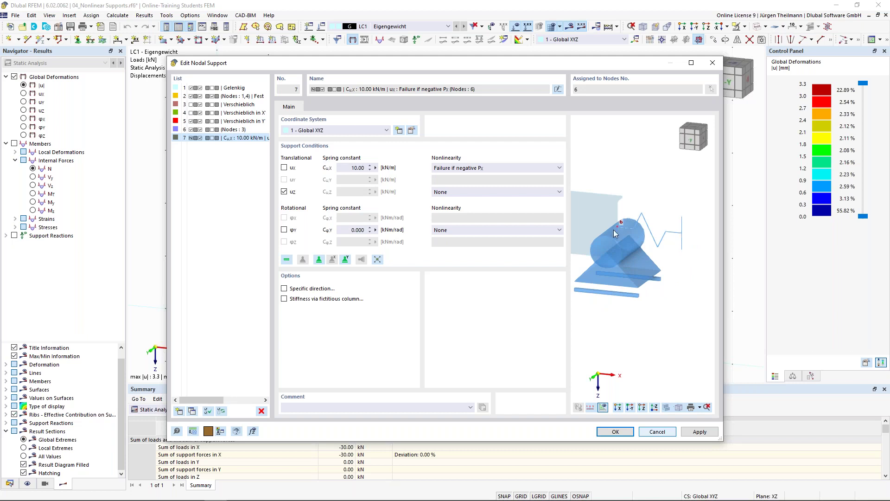
Look through the uX nonlinearity types of nodal support 7 and discard the changes to the support
left_click(559, 169)
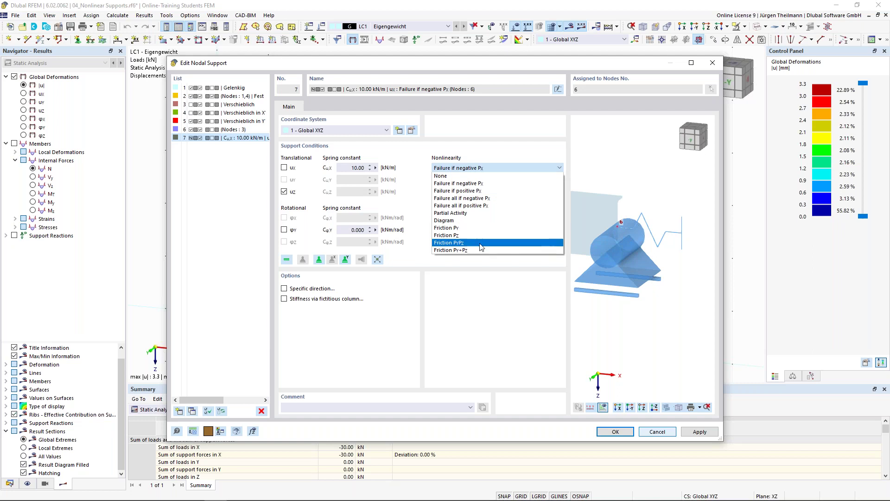
left_click(547, 167)
left_click(284, 168)
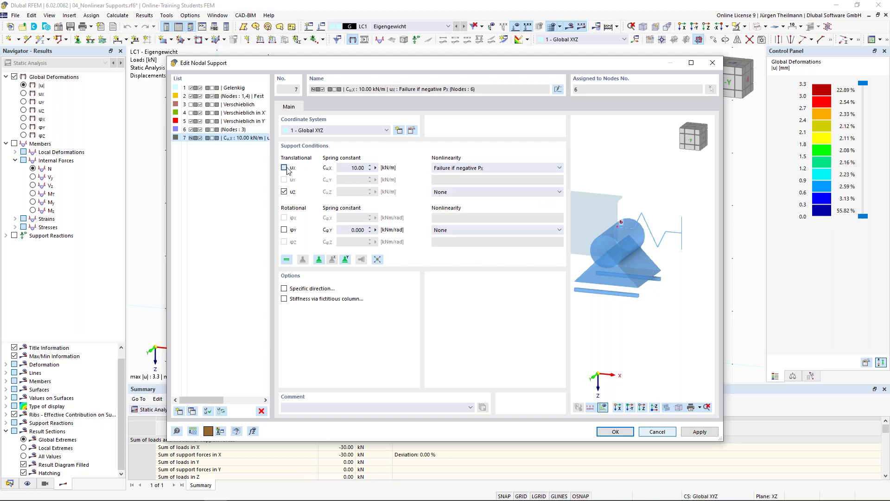
left_click(645, 431)
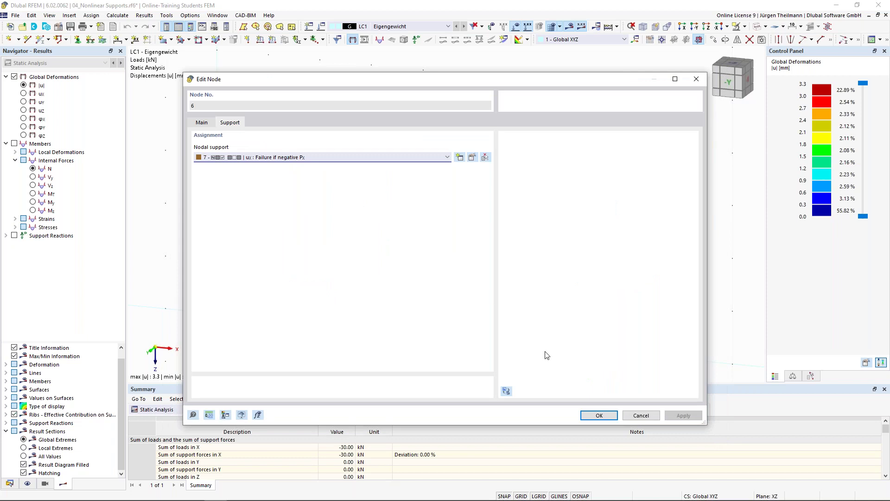
left_click(640, 415)
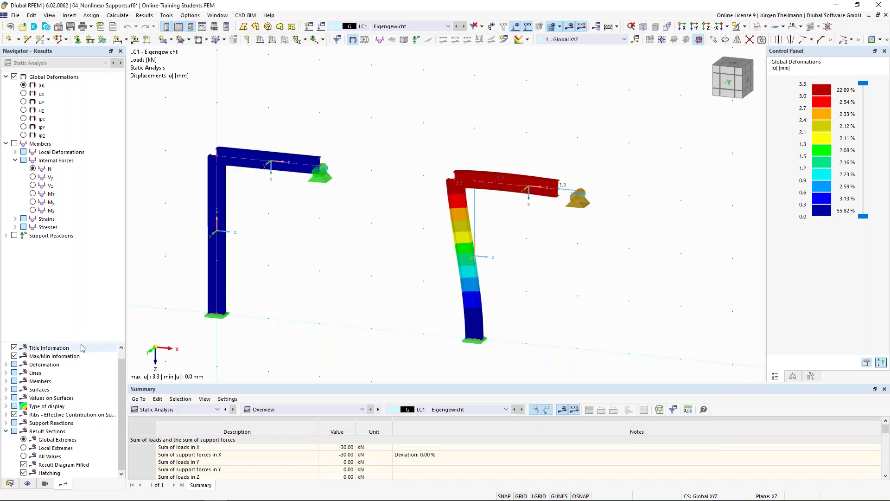
Switch to the 05_Ladder with Friction Support model and check its model type in the base data
left_click(9, 483)
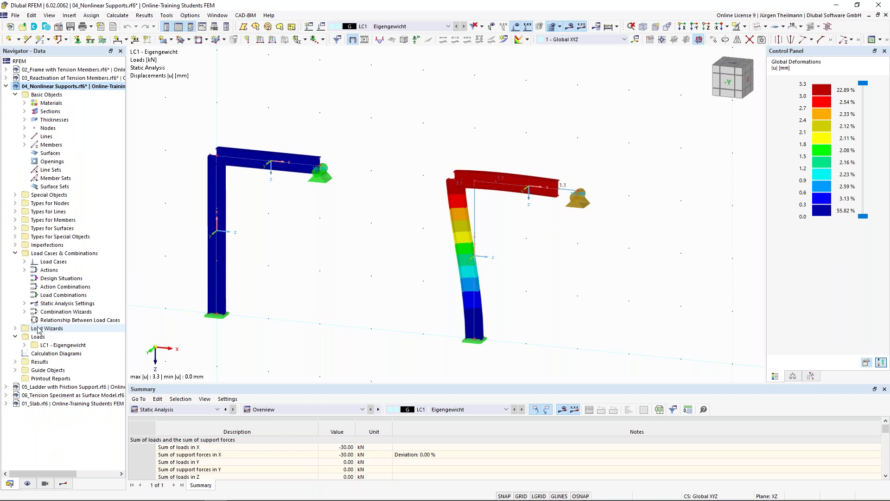
left_click(57, 387)
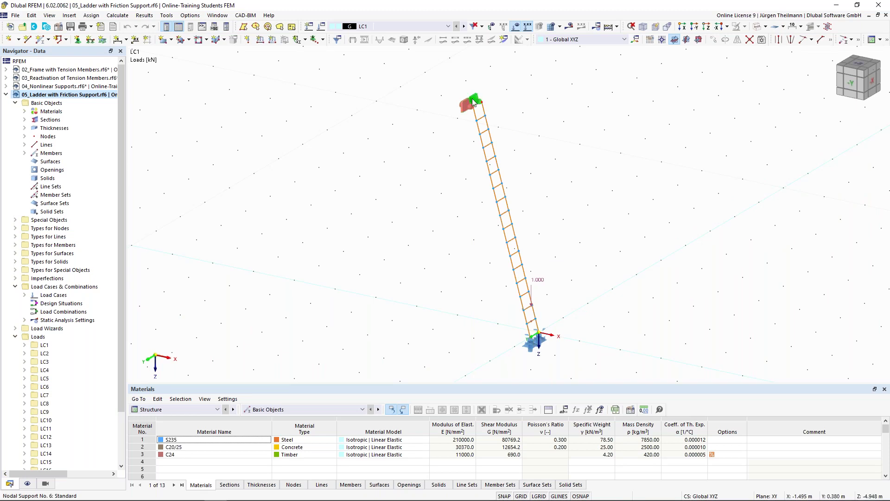
scroll(482, 100, "up", 3)
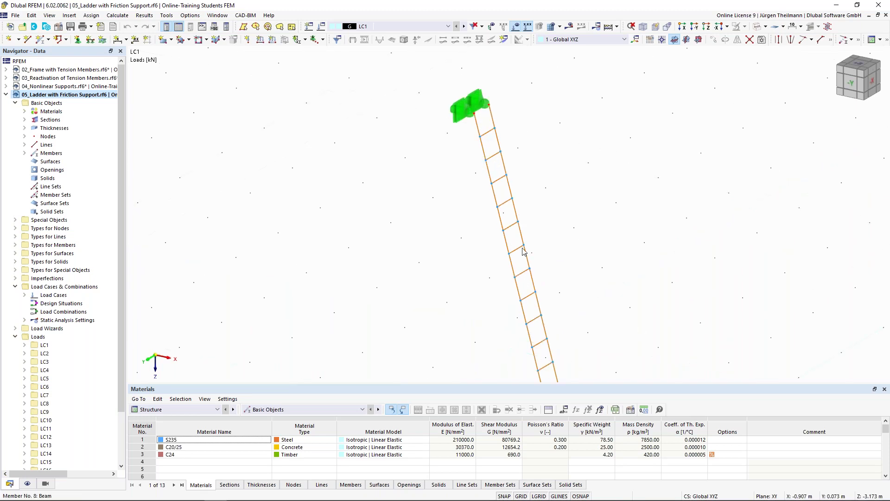
scroll(519, 253, "down", 3)
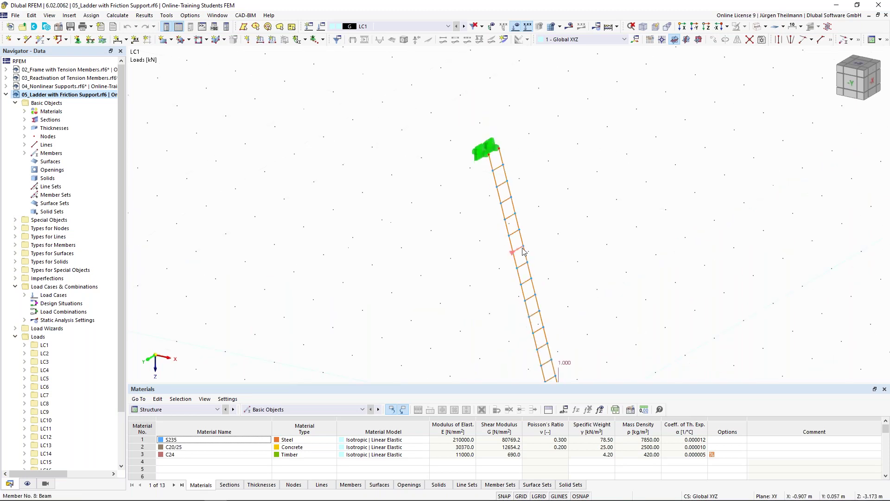
left_click(59, 30)
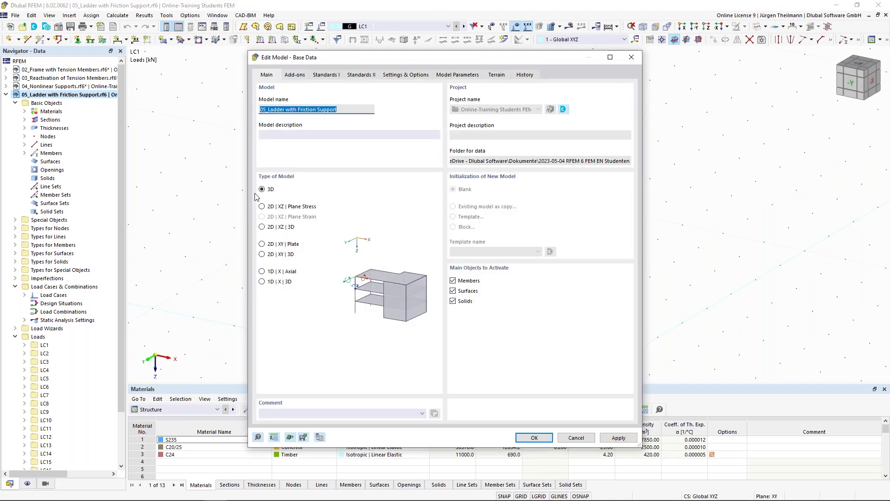
left_click(576, 438)
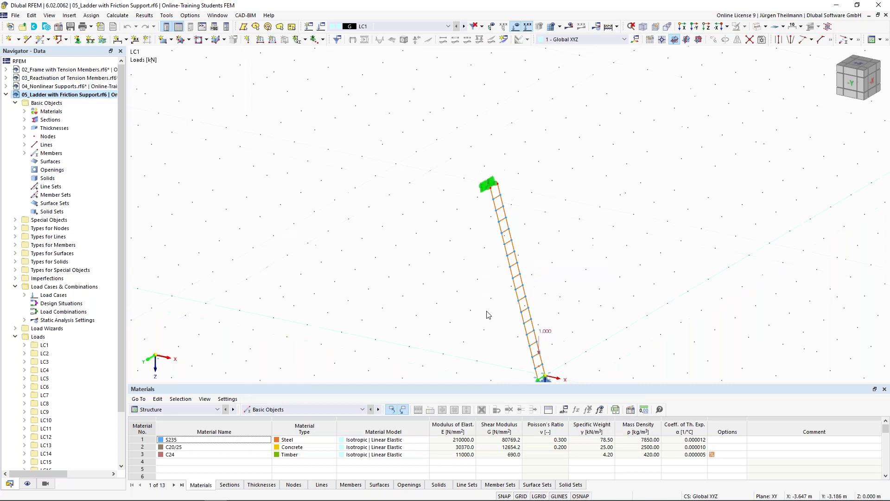
Examine the ladder's supports and review the support conditions and nonlinearities of nodal support 7 at the ladder foot, node 1
middle_click_drag(436, 254, 386, 198)
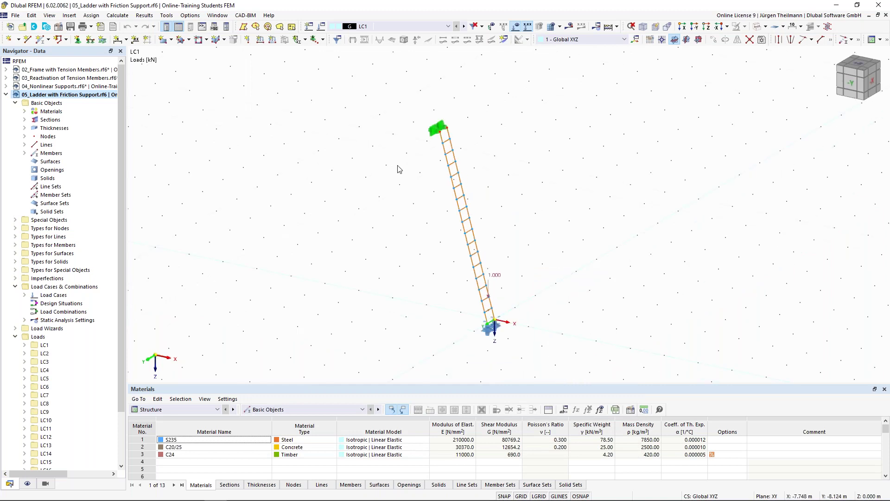
scroll(425, 145, "up", 3)
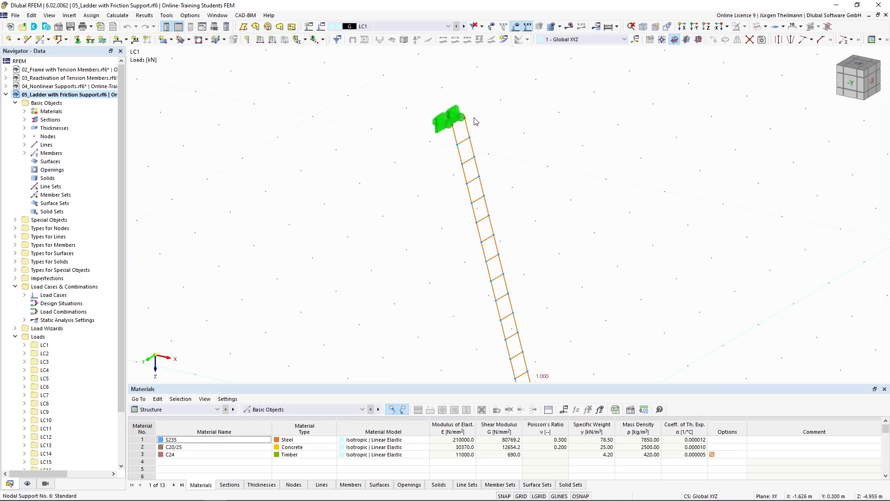
scroll(474, 122, "down", 2)
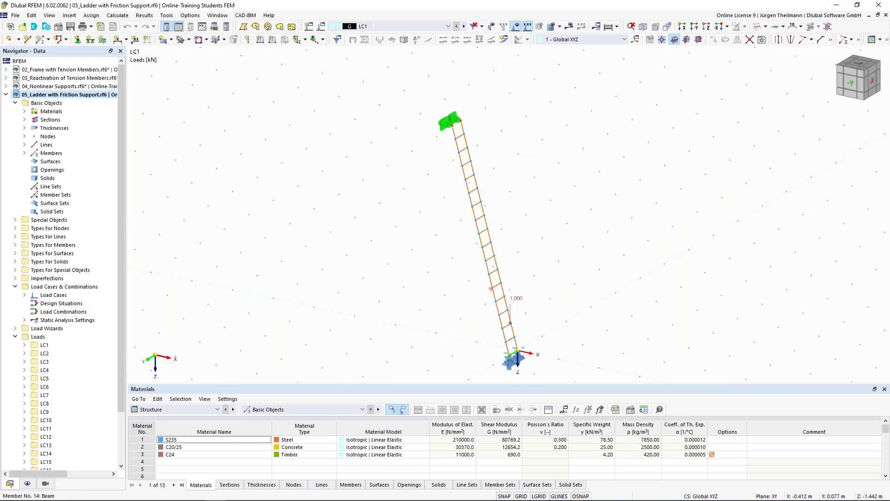
middle_click_drag(510, 325, 490, 302)
scroll(472, 288, "up", 2)
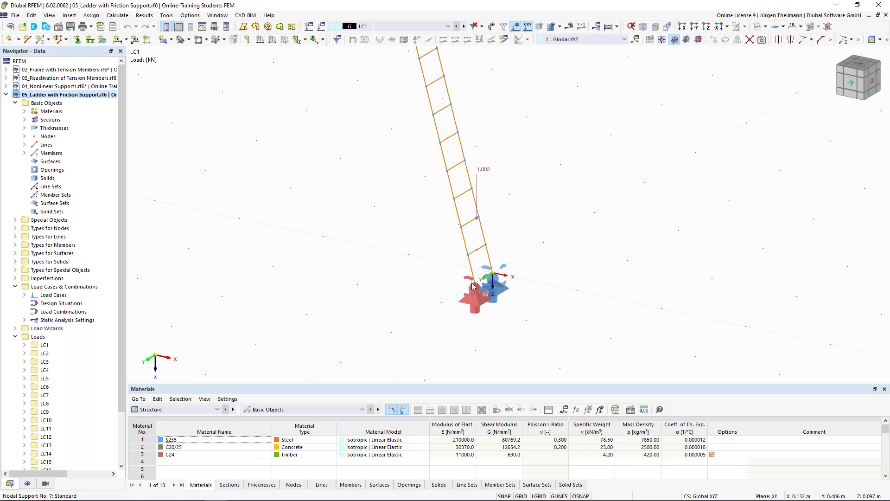
left_click(471, 282)
left_click(471, 305)
double_click(471, 305)
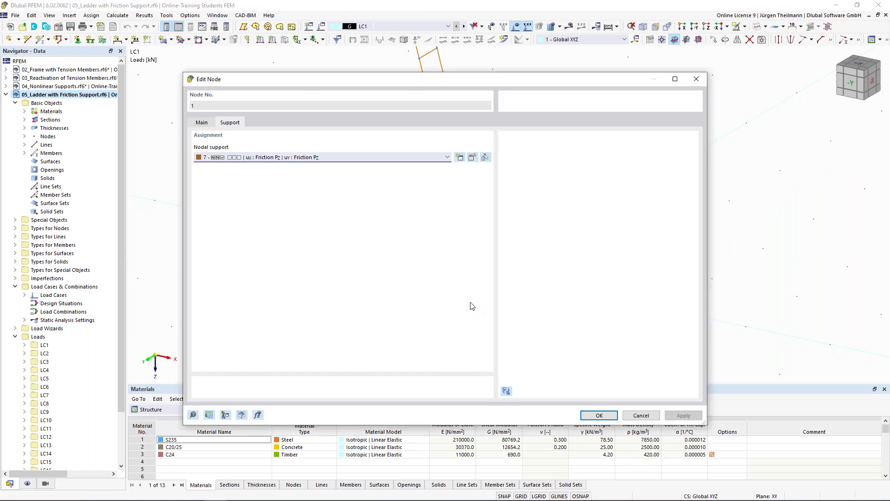
left_click(473, 158)
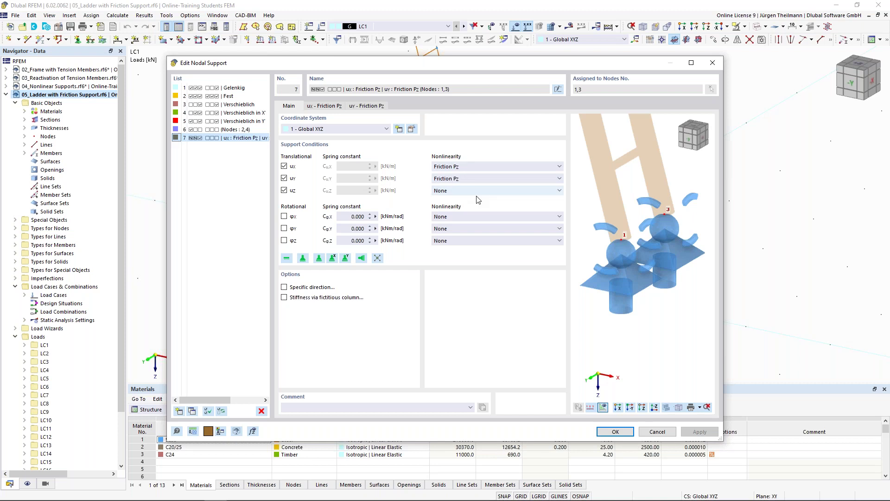
Check the friction coefficients μX and μY of the ladder foot support and accept the support settings
left_click(320, 106)
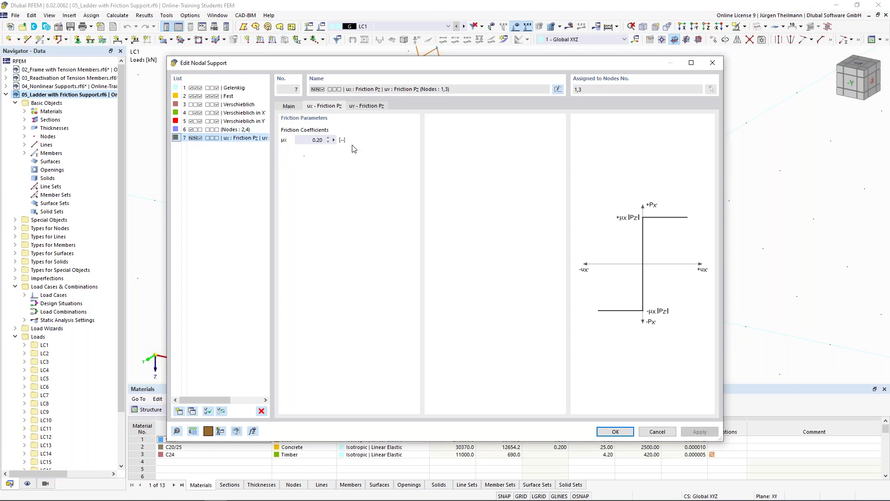
left_click(307, 140)
left_click(312, 140)
left_click(374, 107)
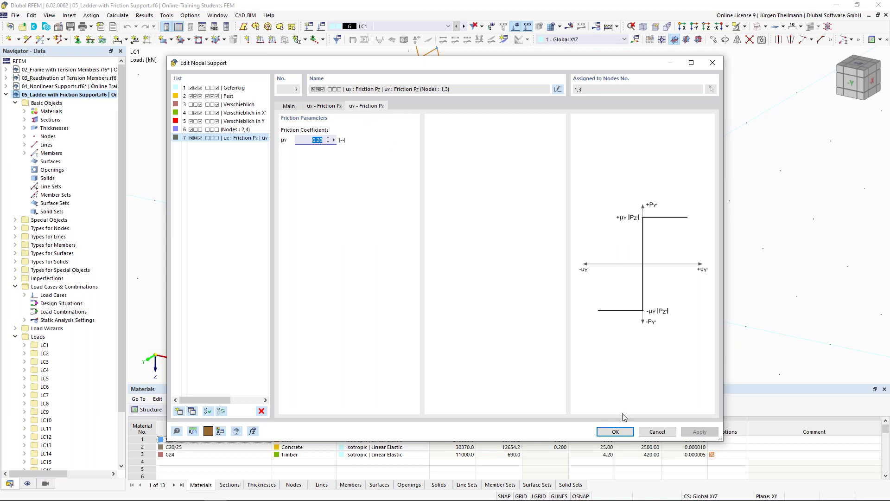
left_click(622, 432)
left_click(600, 415)
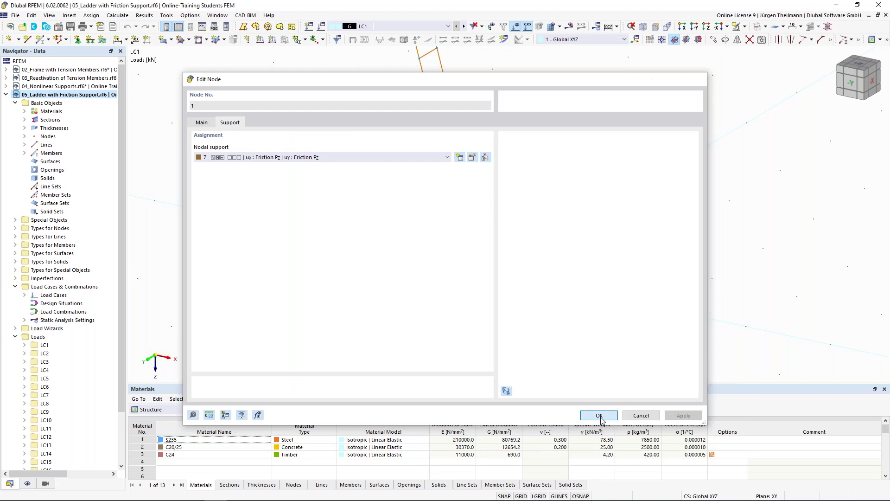
scroll(557, 343, "down", 1)
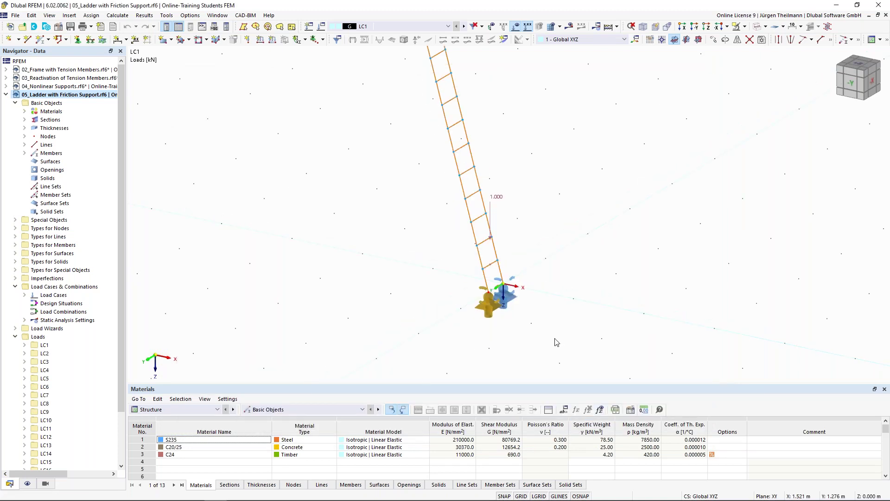
middle_click_drag(490, 264, 565, 316)
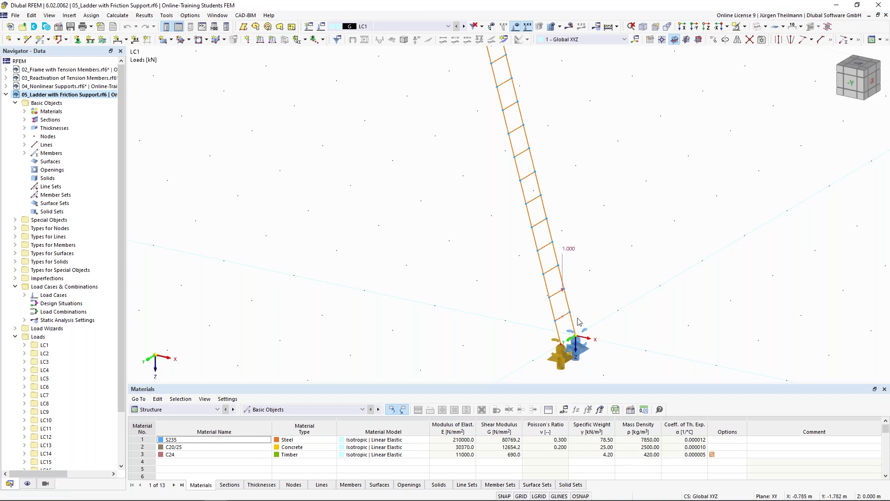
scroll(491, 209, "down", 1)
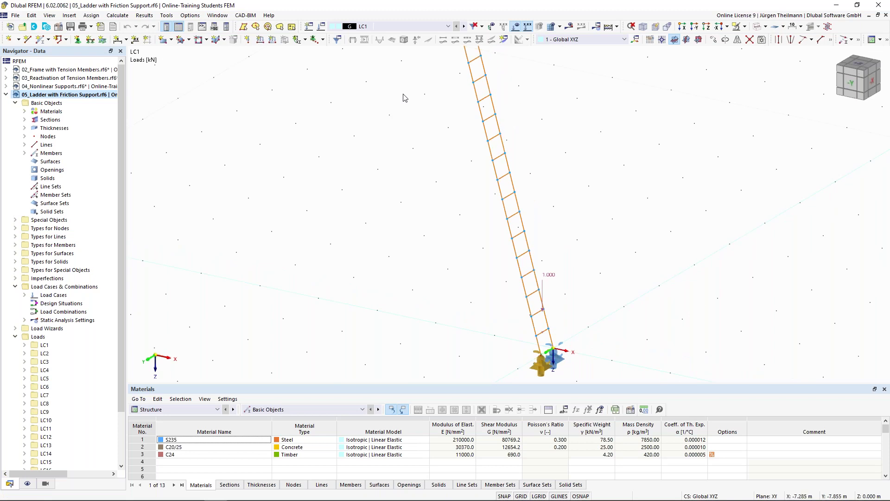
Step through load cases LC1 to LC3 to examine how the load position moves up the ladder, and return to LC1
left_click(463, 27)
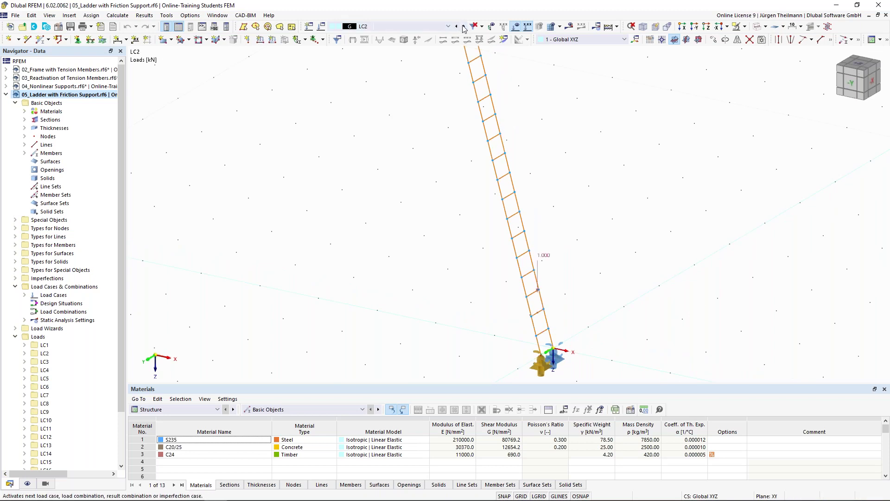
left_click(463, 27)
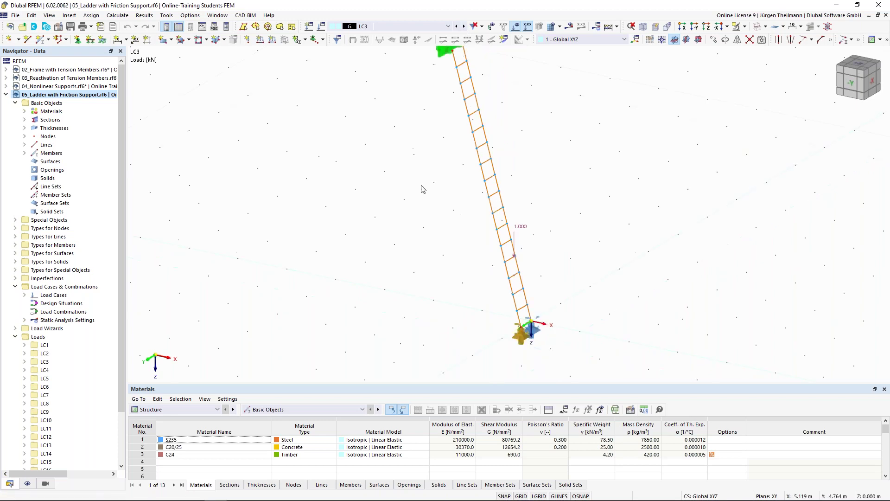
middle_click_drag(509, 209, 533, 244)
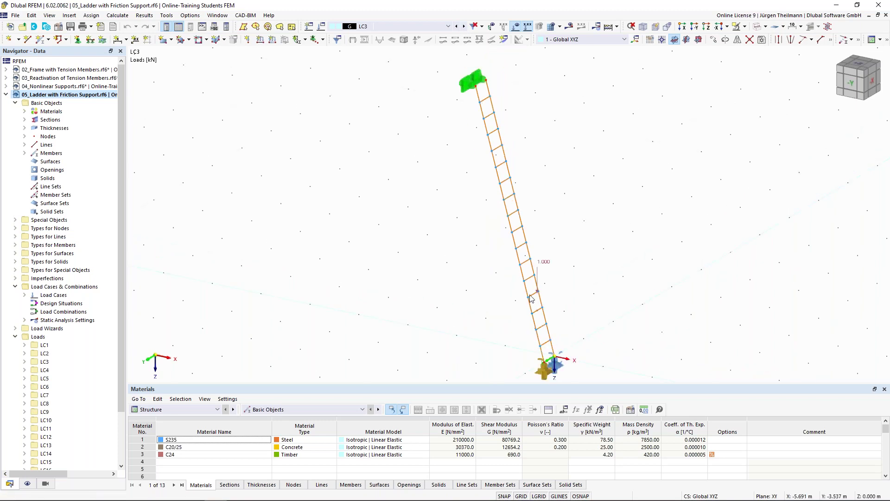
left_click(457, 26)
left_click(458, 26)
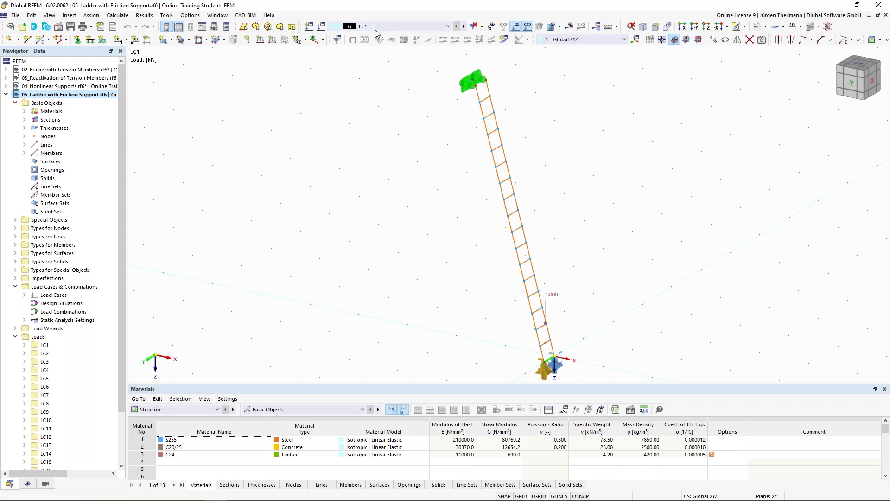
Play the load case animation to watch the load travel along the ladder, and stop it at LC1
mouse_move(402, 30)
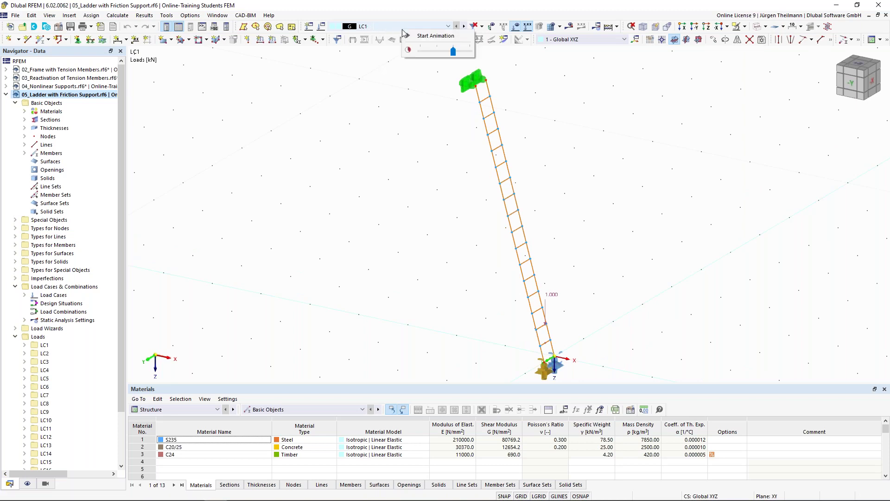
mouse_move(455, 52)
left_click(419, 36)
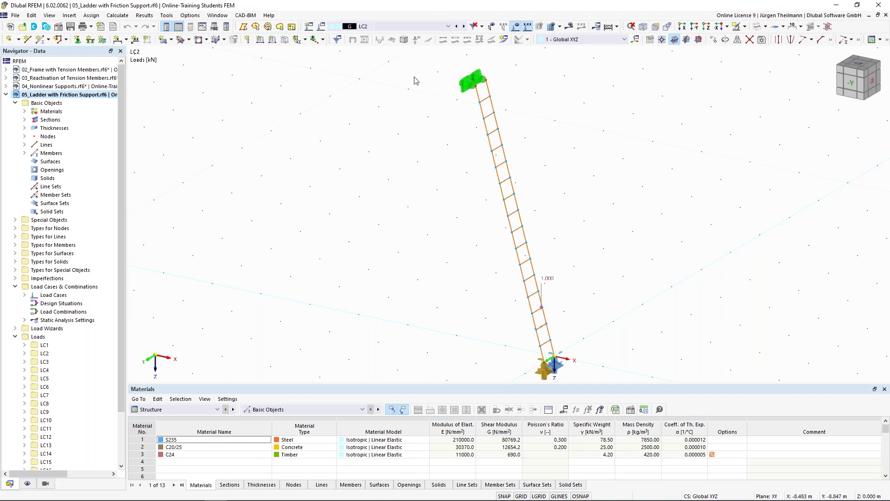
right_click(415, 31)
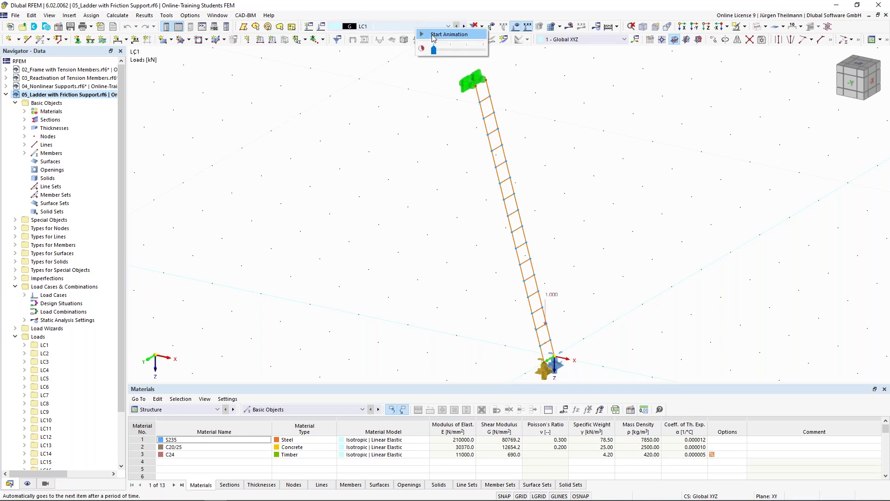
left_click(432, 34)
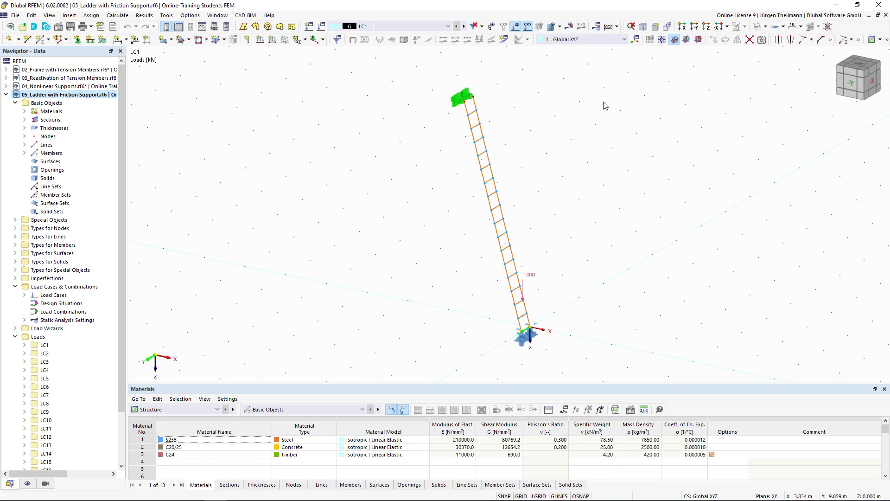
Calculate all load cases LC1 to LC16 and dismiss the calculation message
left_click(118, 15)
left_click(123, 47)
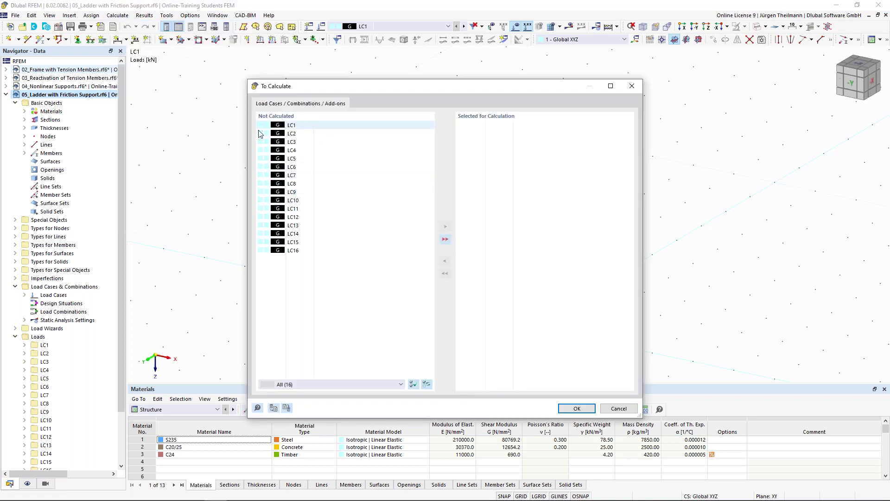
left_click(445, 239)
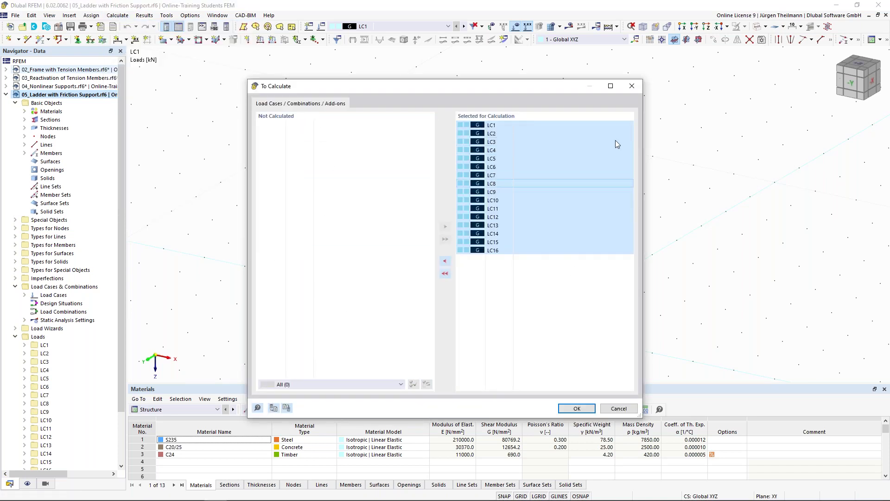
left_click(577, 409)
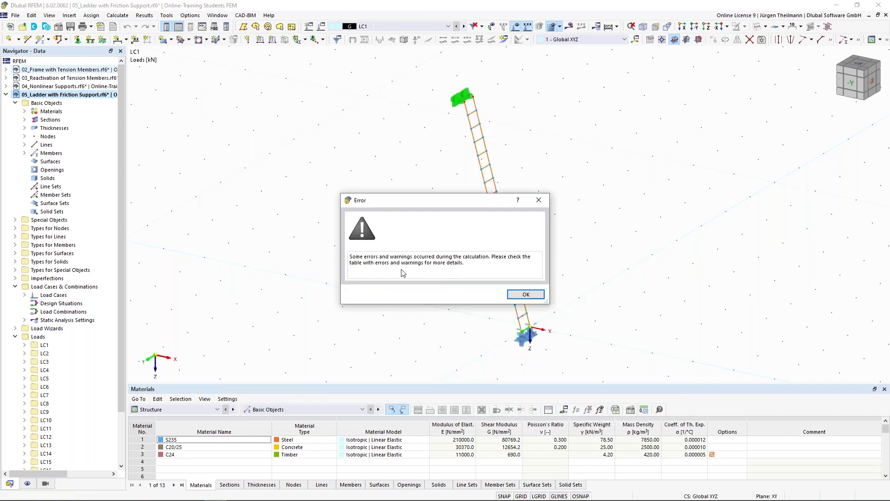
left_click(527, 295)
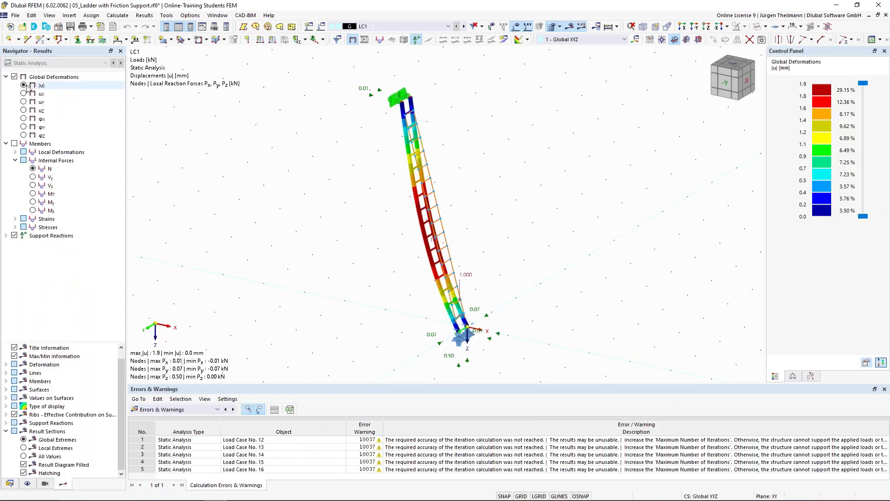
Step through the results from LC1 to LC12, comparing the ladder's total displacement |u| and support reactions for each load position
scroll(475, 331, "up", 1)
left_click(475, 331)
middle_click_drag(516, 343, 579, 341)
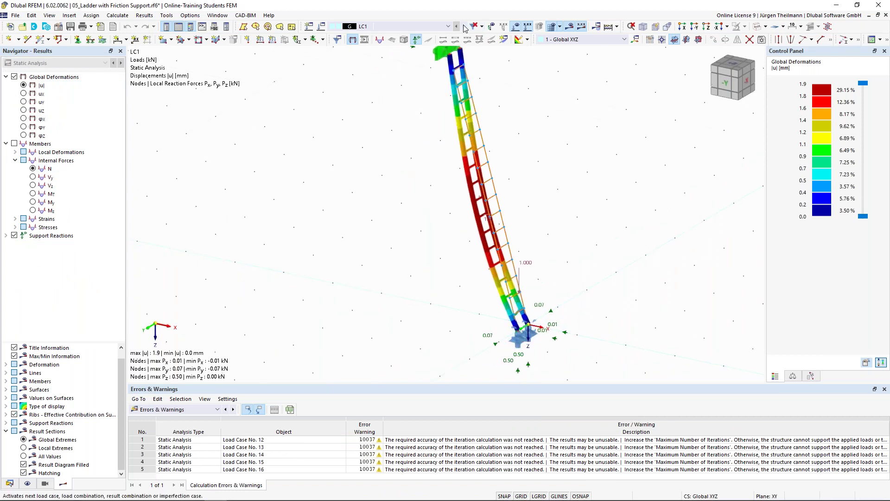
left_click(465, 28)
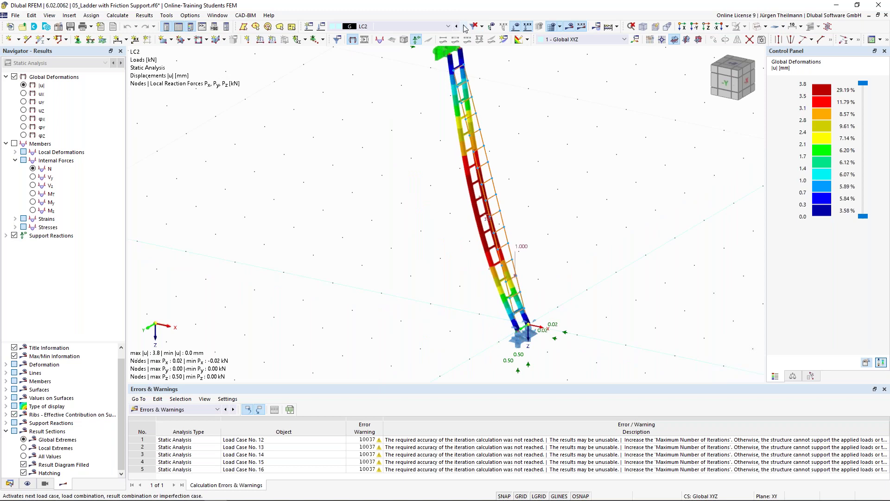
left_click(465, 28)
left_click(465, 28)
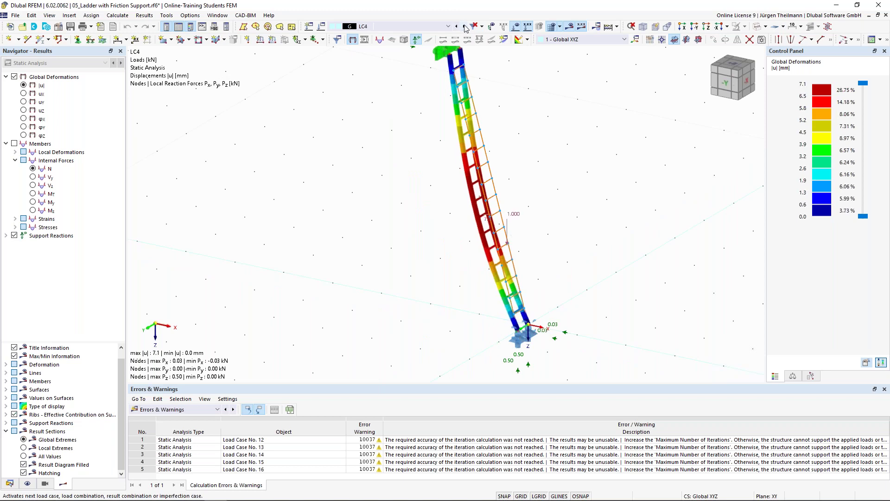
left_click(465, 28)
left_click(465, 29)
left_click(465, 29)
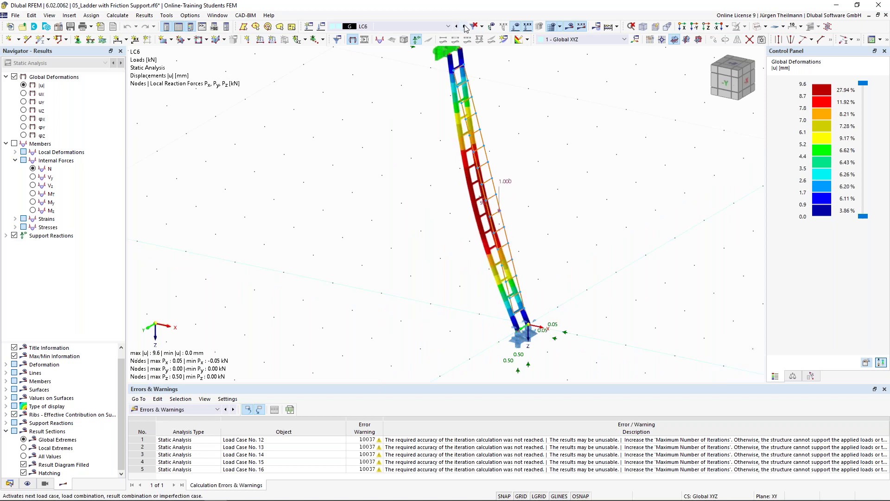
left_click(465, 29)
left_click(465, 28)
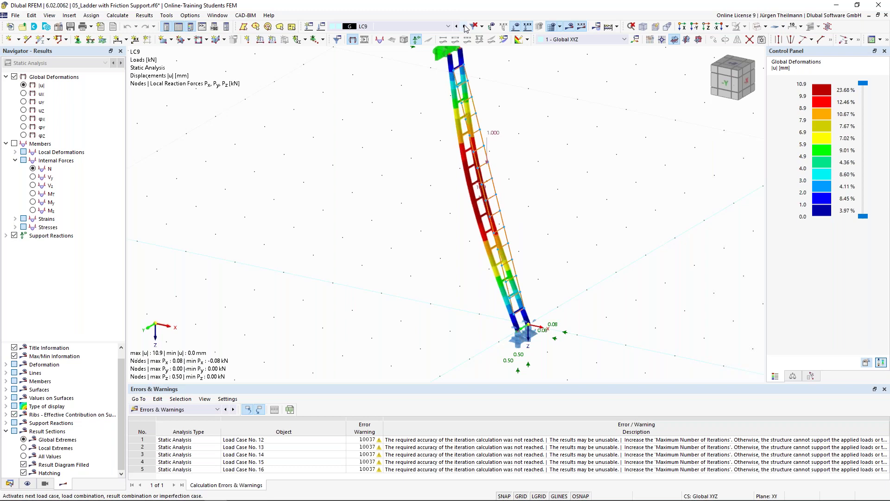
left_click(465, 27)
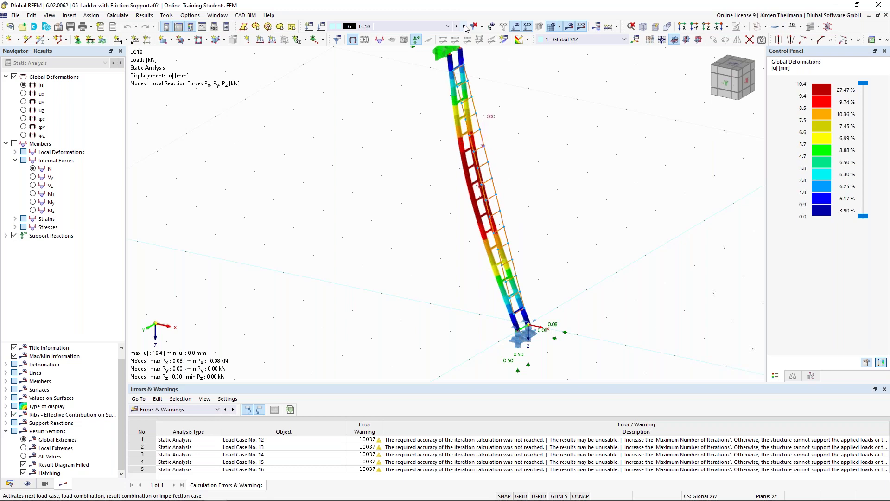
left_click(465, 28)
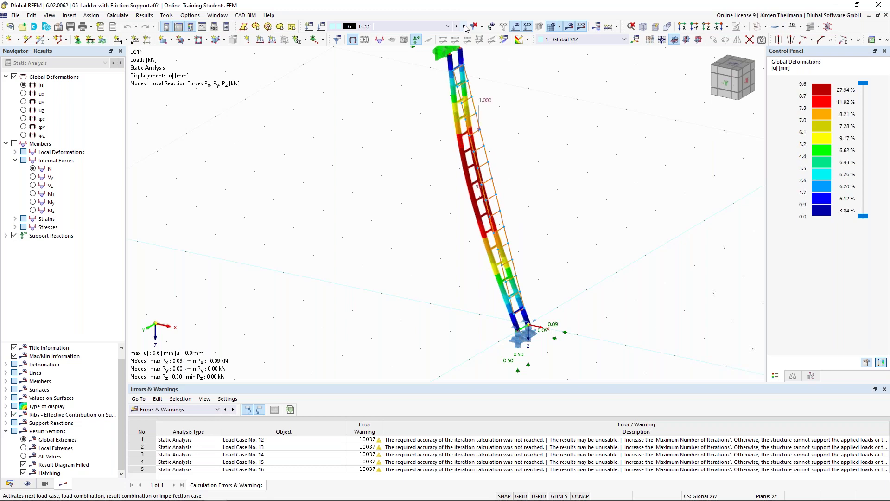
left_click(465, 28)
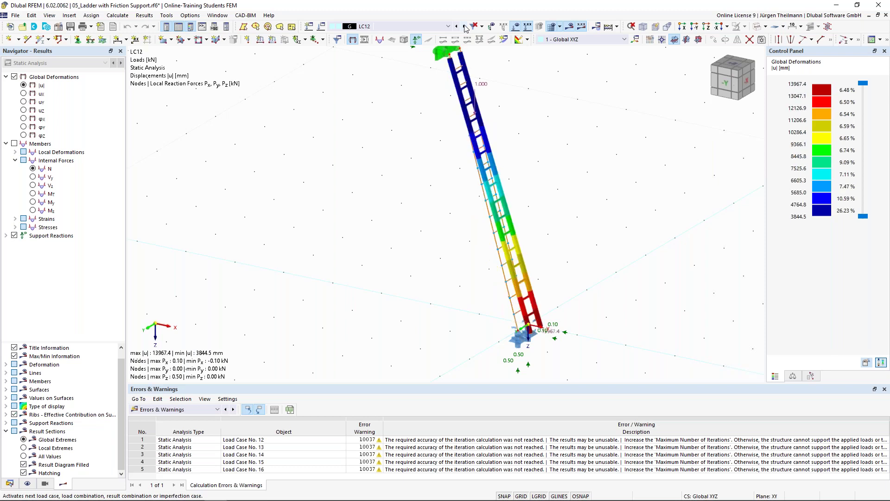
Display the global deformation uX for LC12 and examine the displacement at the ladder foot
mouse_move(392, 210)
middle_mouse_down()
mouse_move(367, 213)
mouse_move(377, 214)
middle_mouse_up()
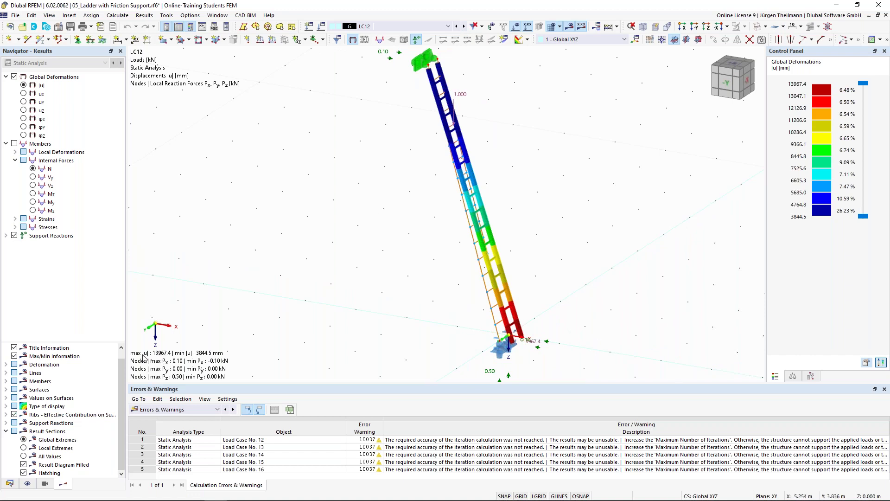
left_click(23, 94)
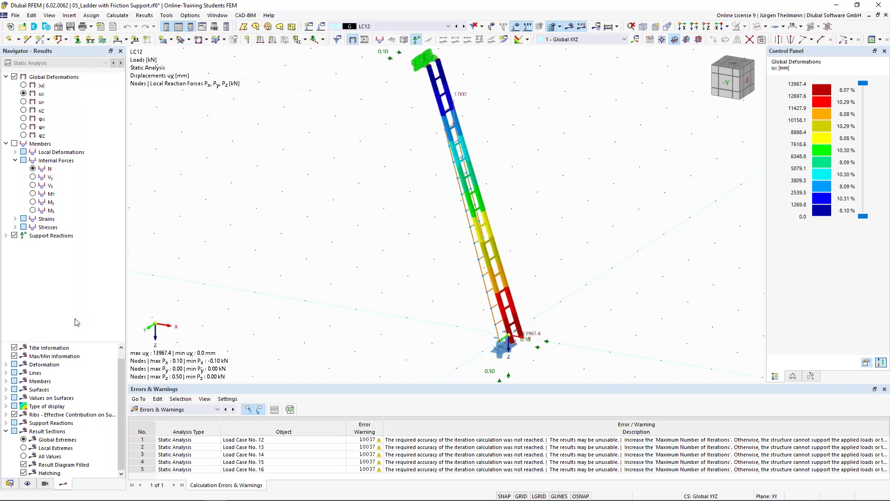
left_click(510, 348)
Create a load combination with static analysis settings SA1 - Geometrically linear | Newton-Raphson and check its design situation options
left_click(323, 28)
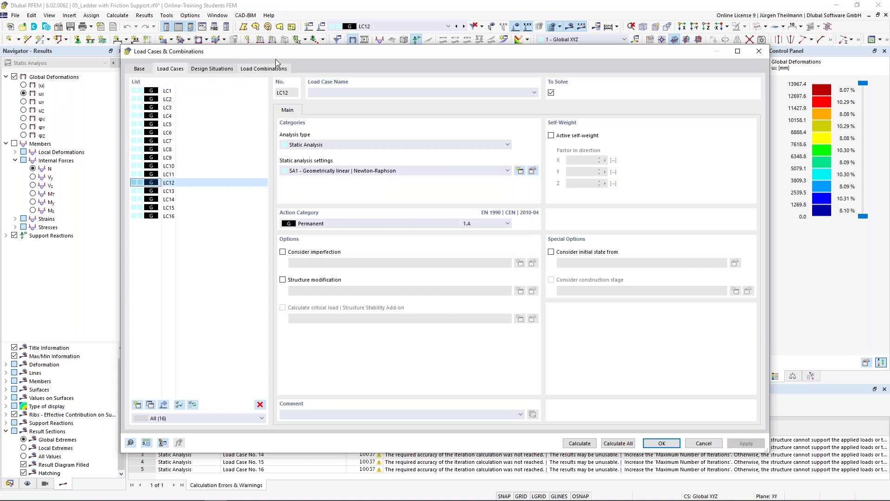
left_click(263, 68)
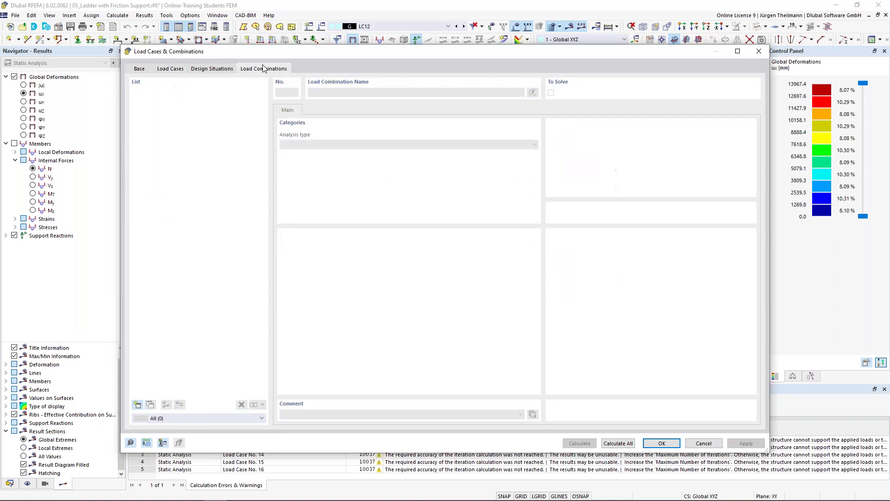
left_click(137, 405)
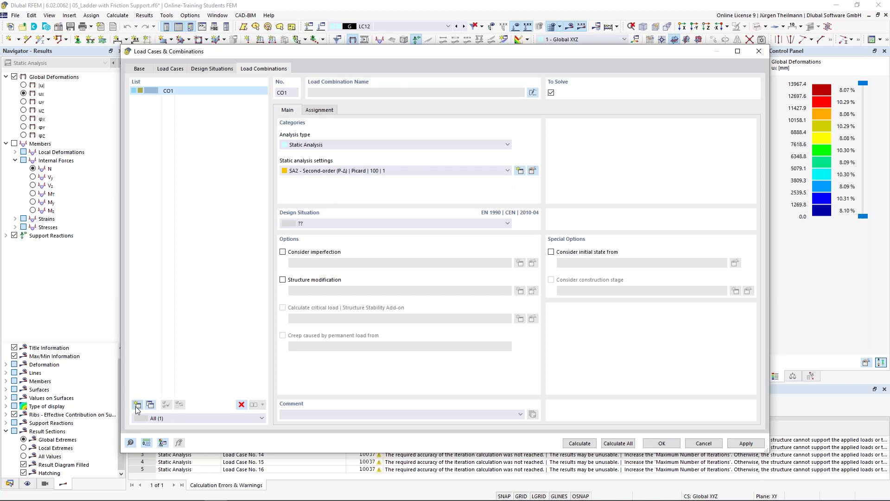
left_click(366, 172)
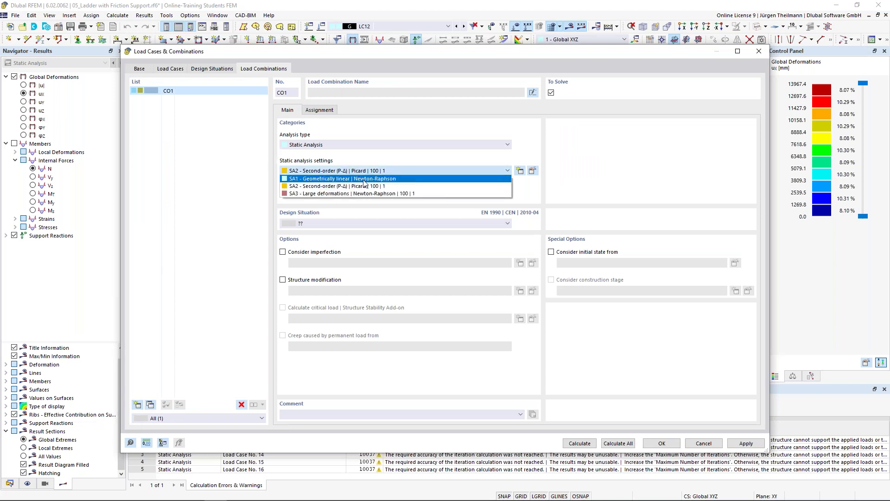
left_click(362, 178)
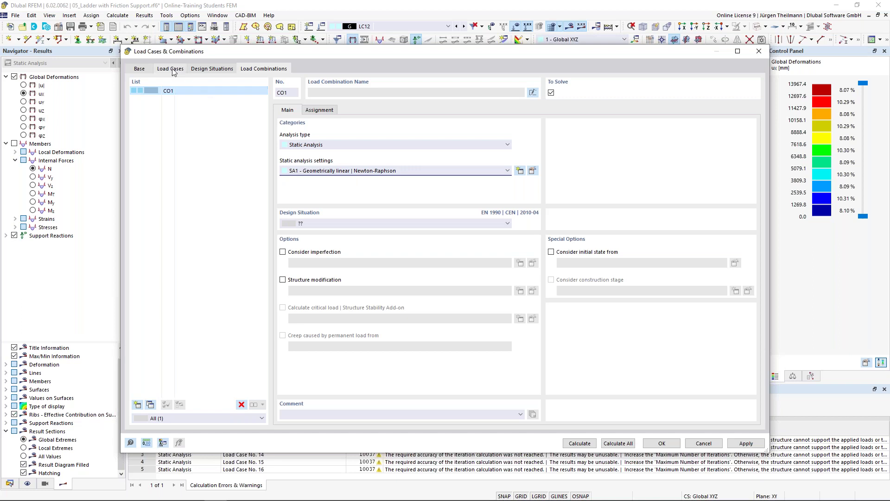
left_click(331, 225)
left_click(338, 221)
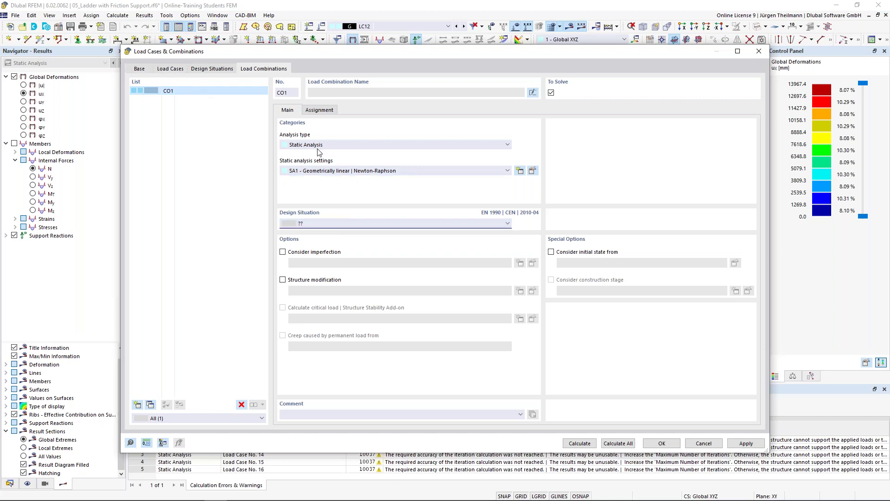
Assign LC12 and LC1 to the new load combination with factor 1.00 each and try to calculate it
left_click(318, 110)
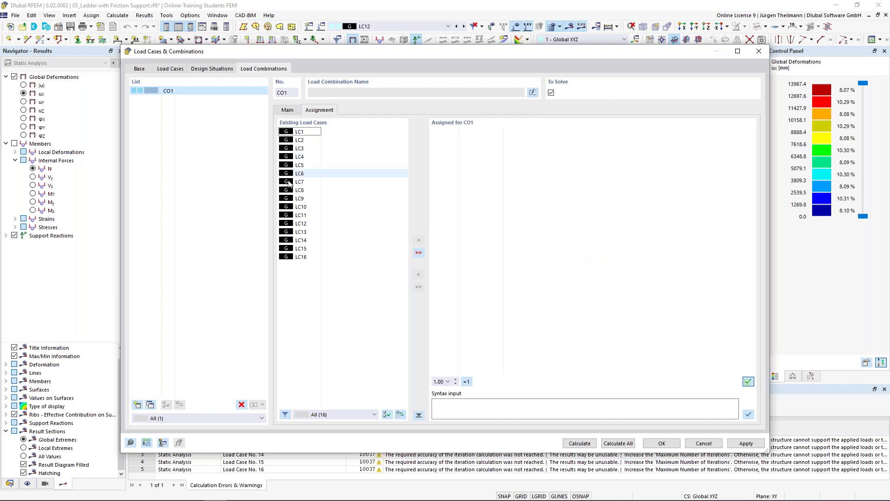
double_click(288, 224)
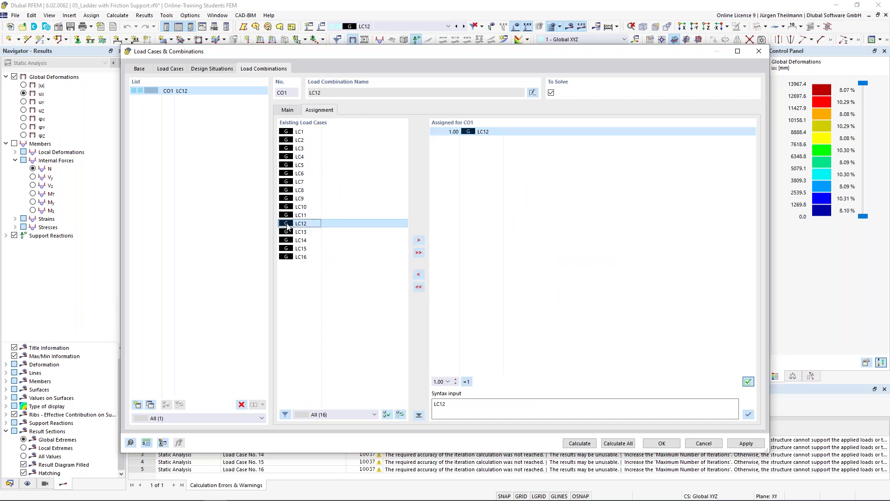
double_click(287, 132)
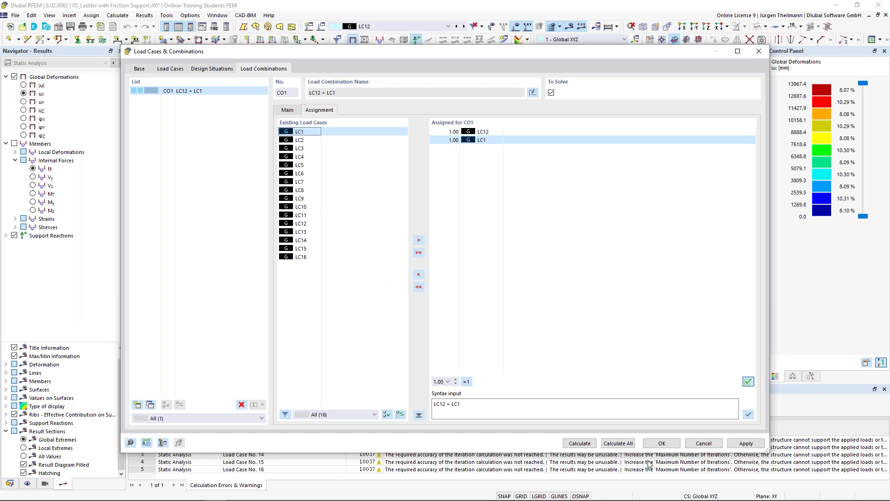
left_click(579, 444)
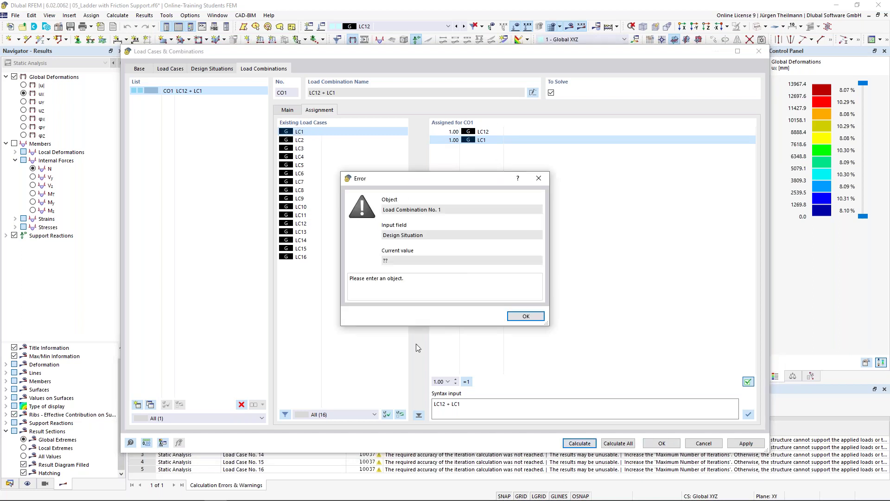
left_click(527, 316)
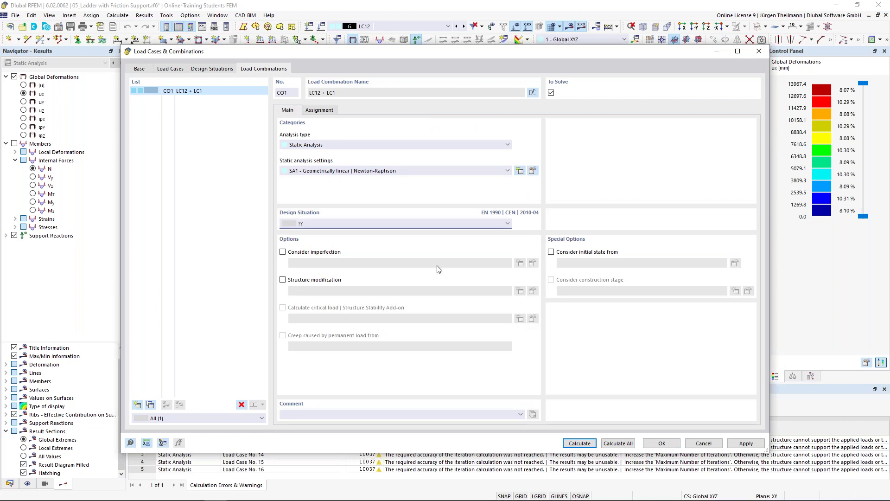
Add a design situation of type ULS (EQU) - Permanent and transient
left_click(209, 70)
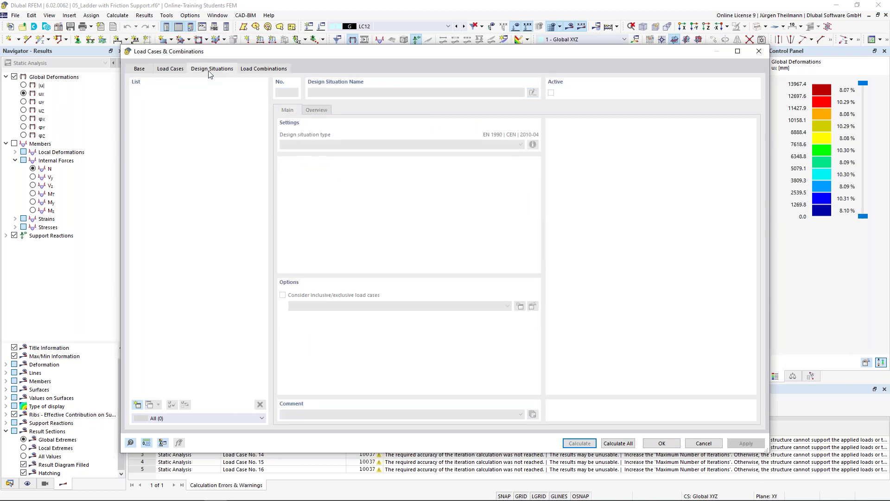
left_click(137, 405)
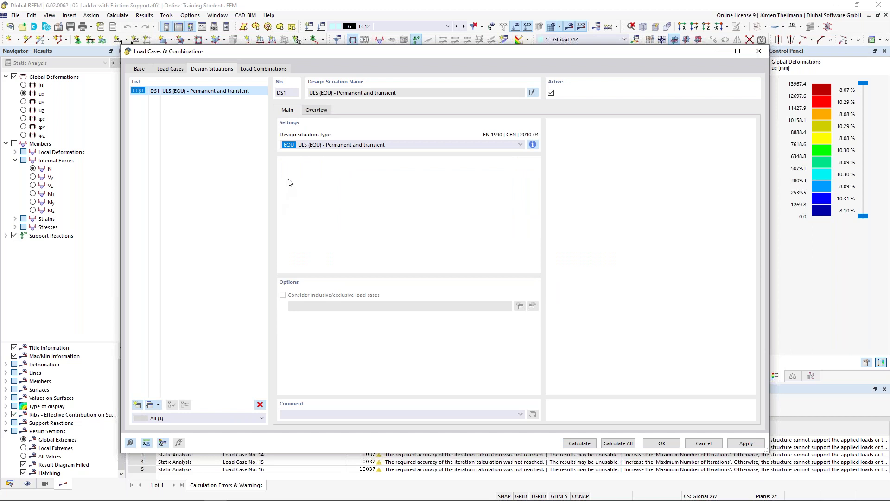
Keep ULS (EQU) - Permanent and transient as the design situation type and calculate load combination CO1 with LC1 + LC12
left_click(307, 145)
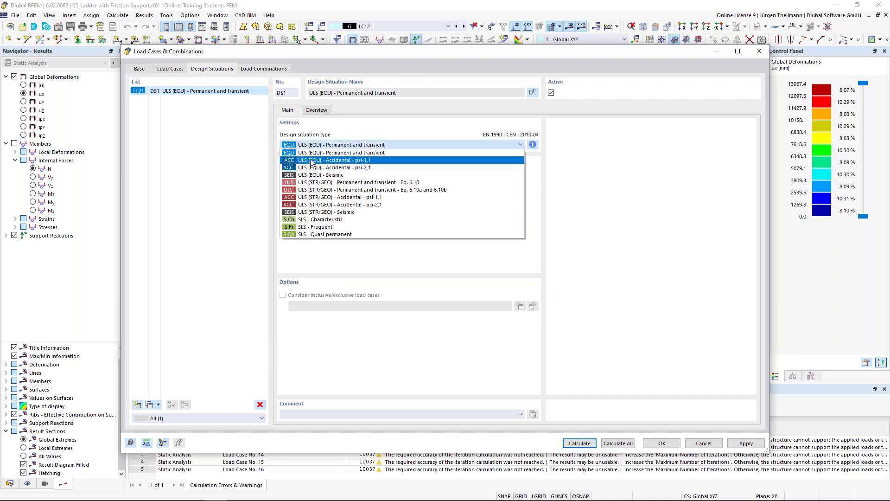
left_click(314, 150)
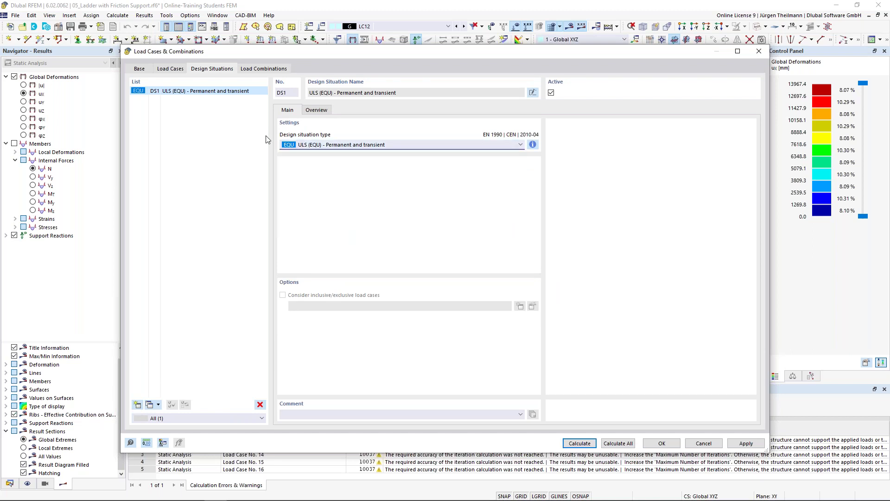
left_click(257, 69)
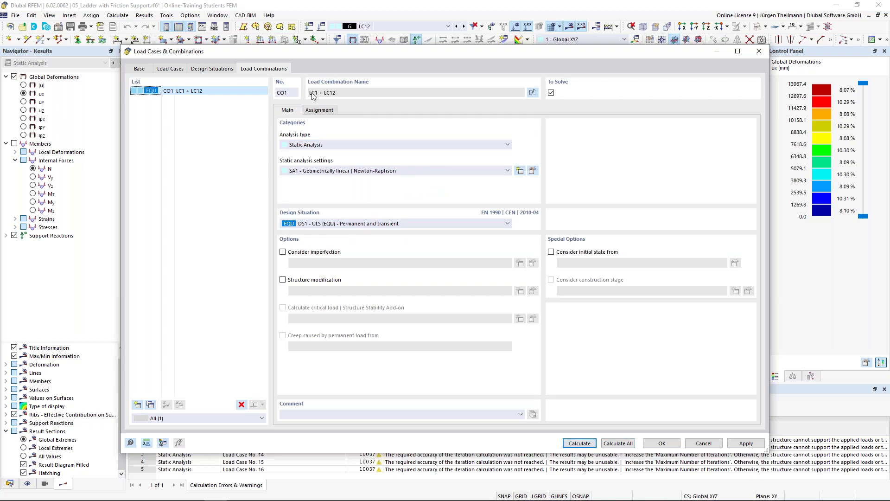
left_click(579, 442)
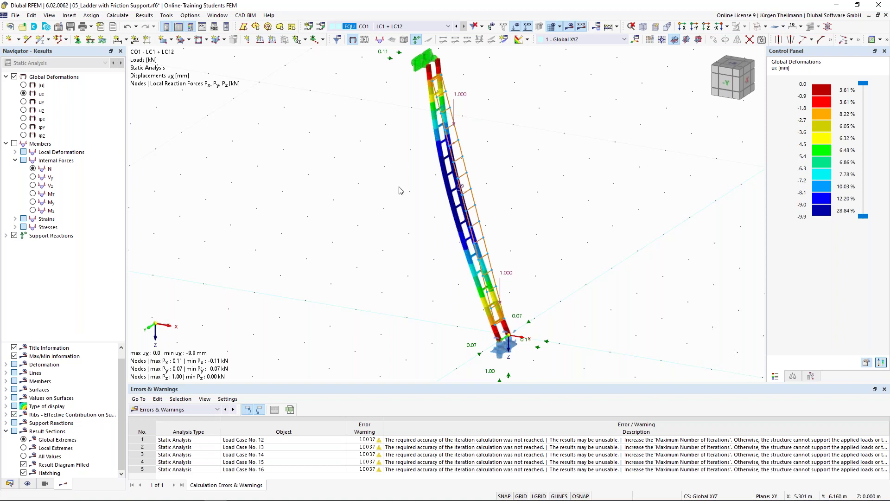
Switch to the model 06_Tension Speciment as Surface Model and bring the whole specimen into view
left_click(9, 483)
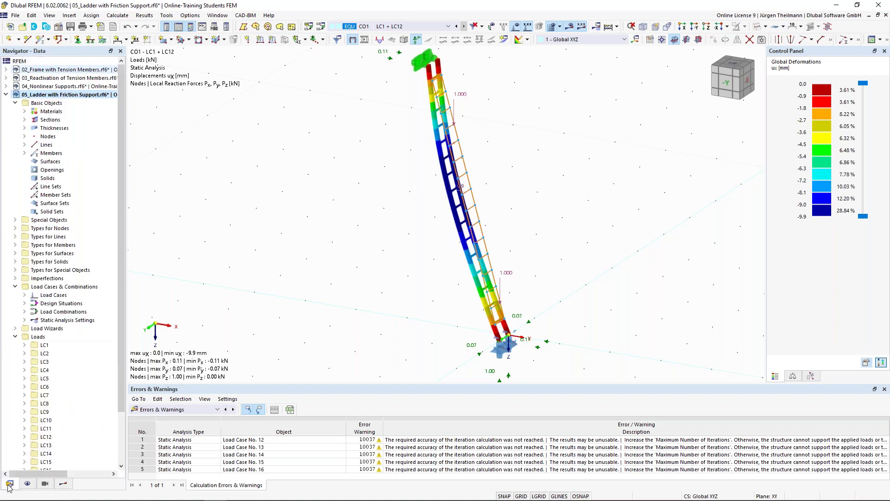
left_click(6, 95)
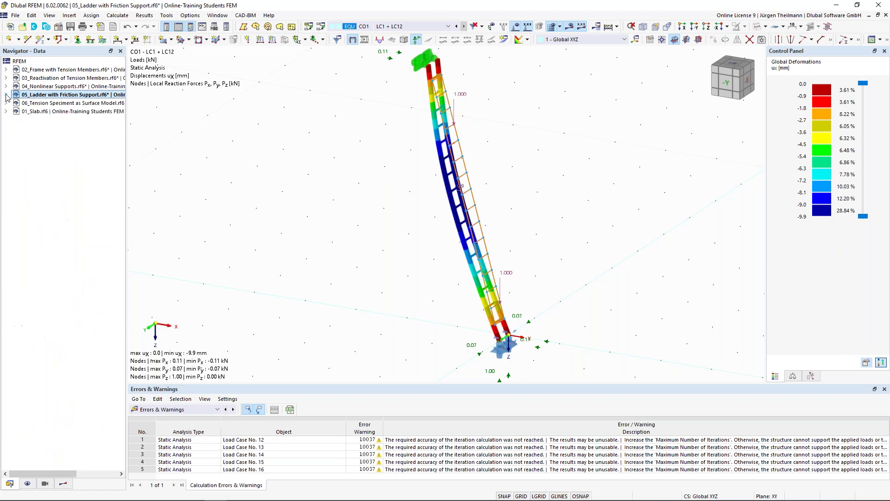
left_click(49, 103)
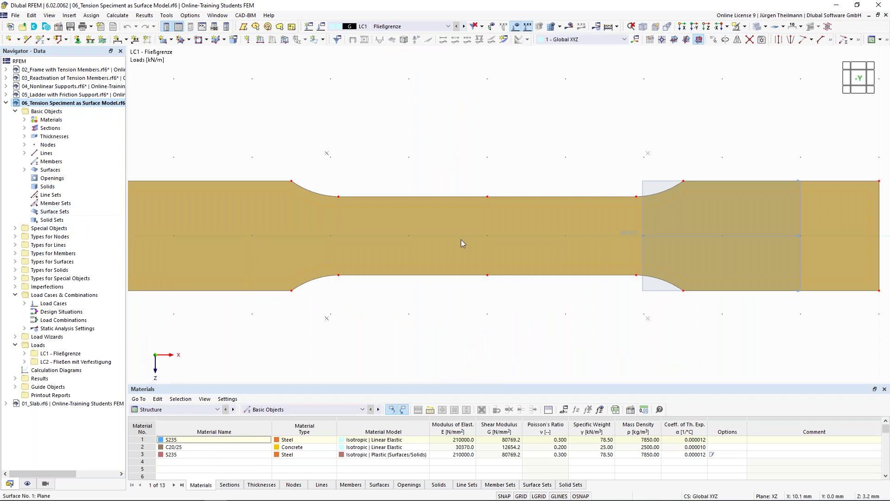
scroll(510, 300, "down", 1)
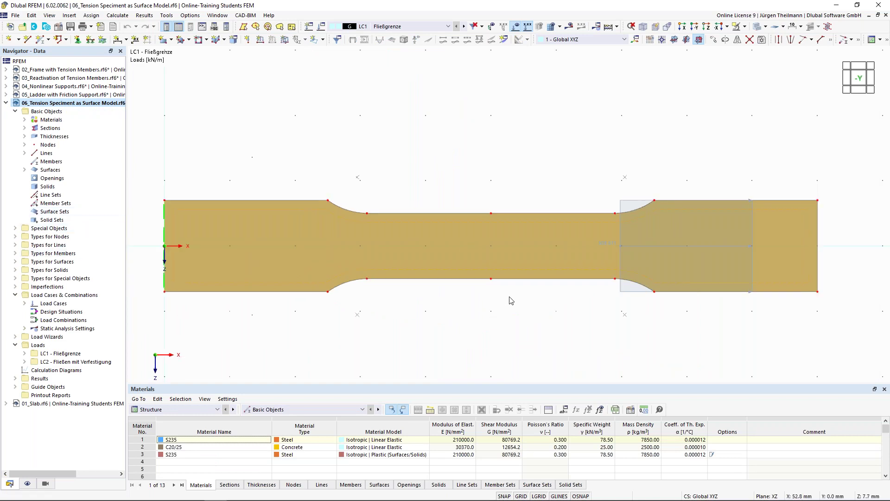
scroll(499, 317, "down", 1)
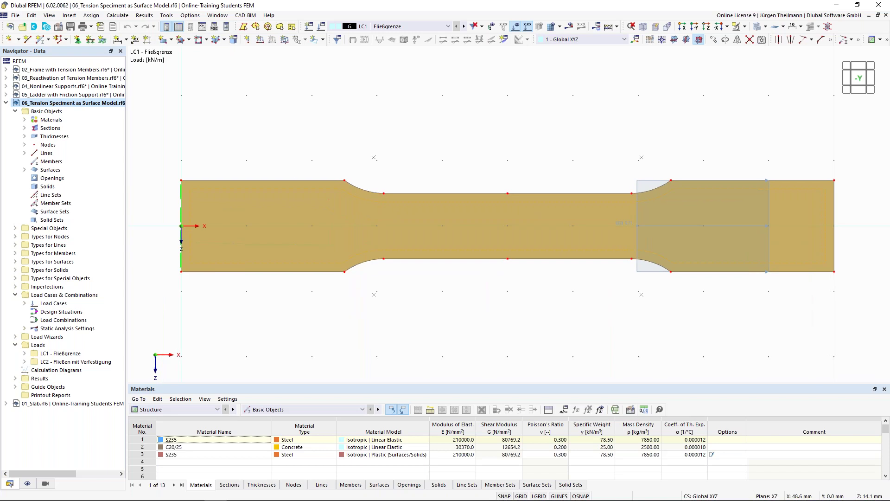
scroll(499, 321, "down", 1)
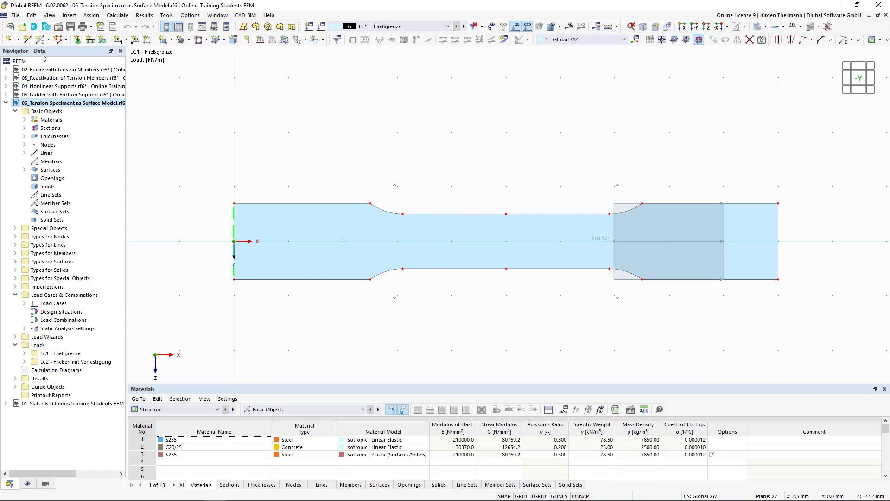
Check in the model's base data whether the Nonlinear Material Behavior add-on is activated
left_click(59, 27)
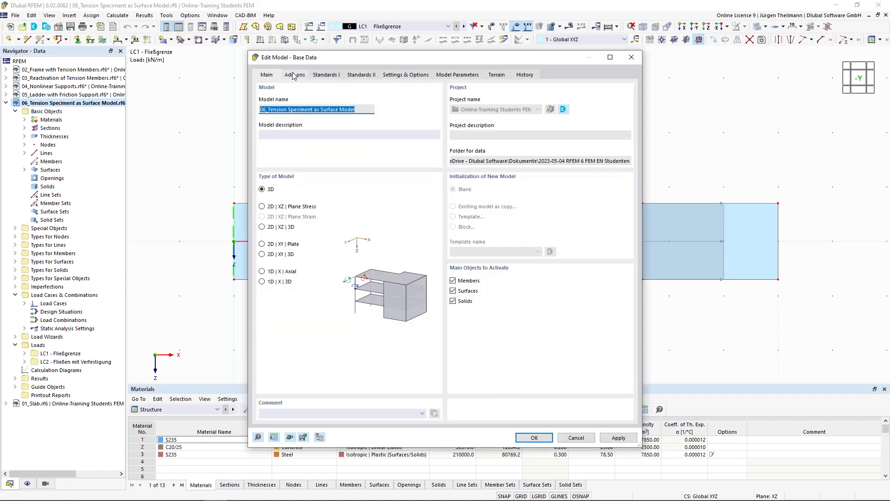
left_click(293, 76)
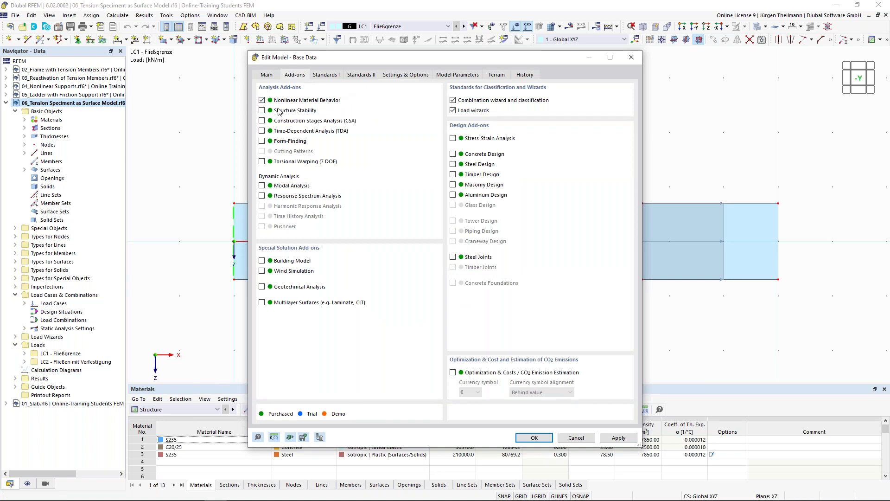
left_click(534, 437)
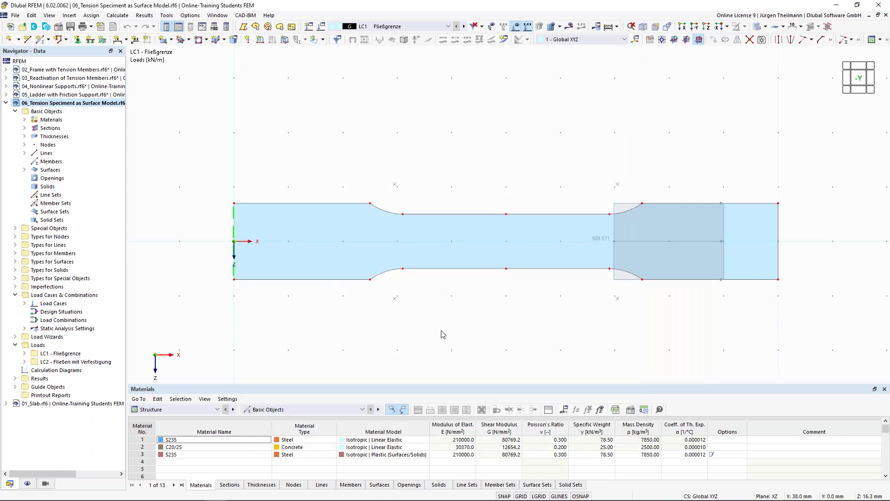
Add a linear length dimension in the first plane across the narrow middle of the specimen, between its two mid-length nodes
scroll(443, 334, "down", 1)
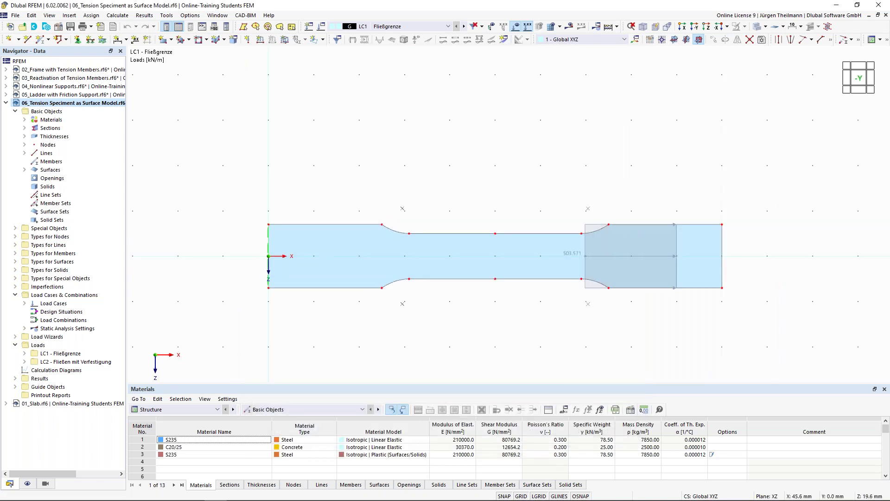
scroll(461, 287, "up", 2)
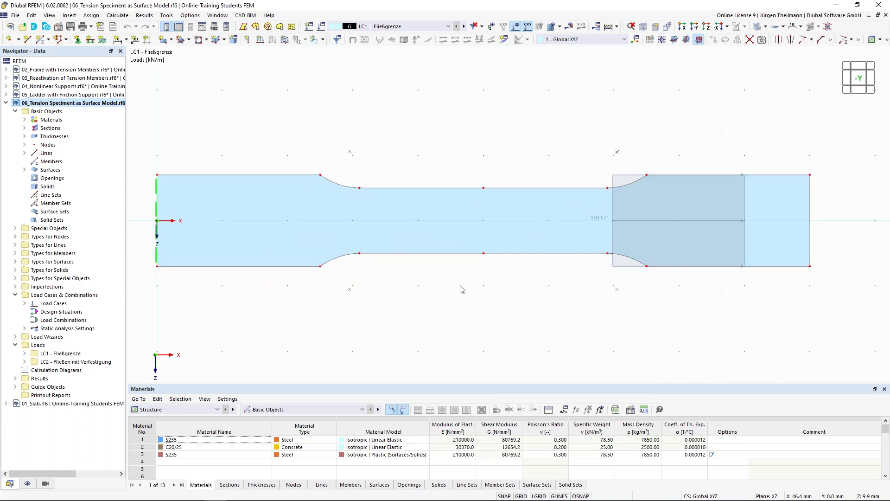
scroll(462, 289, "down", 1)
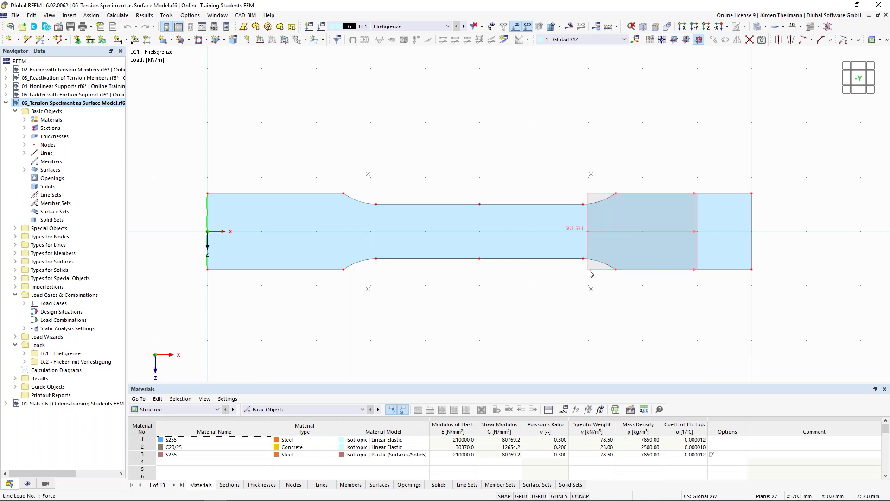
mouse_move(590, 272)
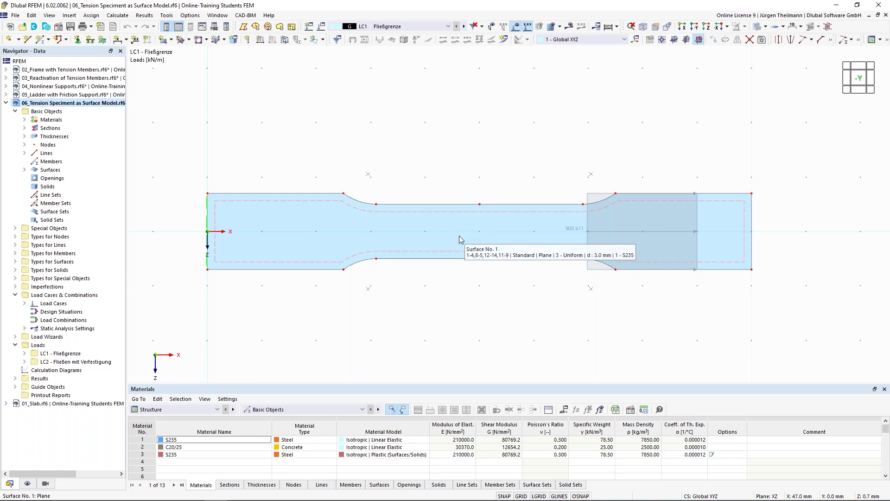
left_click(119, 40)
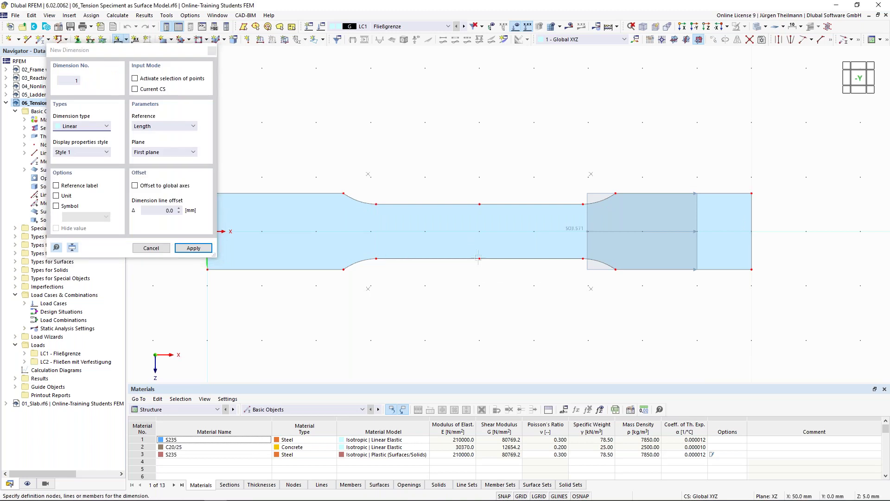
left_click(480, 204)
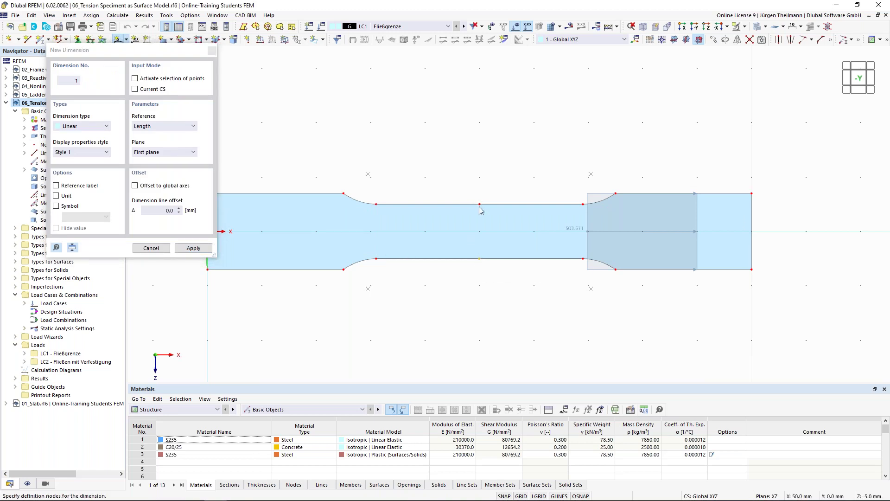
left_click(468, 235)
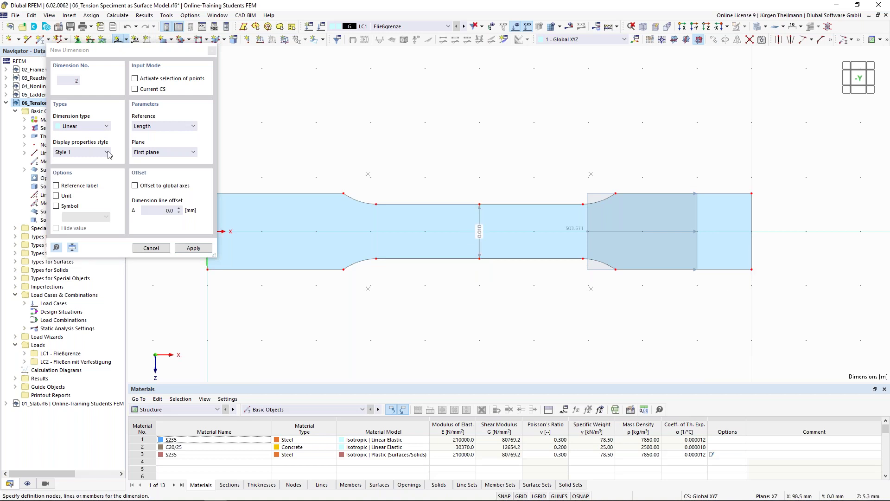
Add a linear dimension in the second plane for the specimen's end edge at the loaded side, placed just outside the surface
left_click(172, 152)
left_click(157, 168)
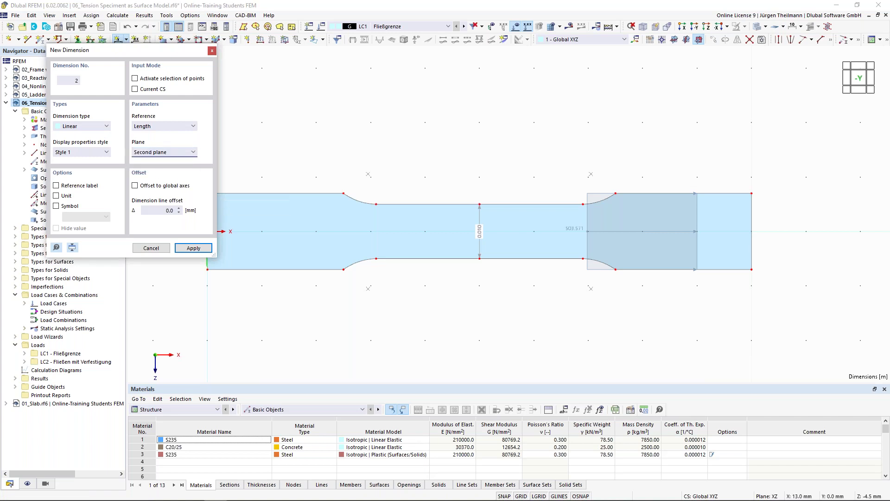
left_click(752, 232)
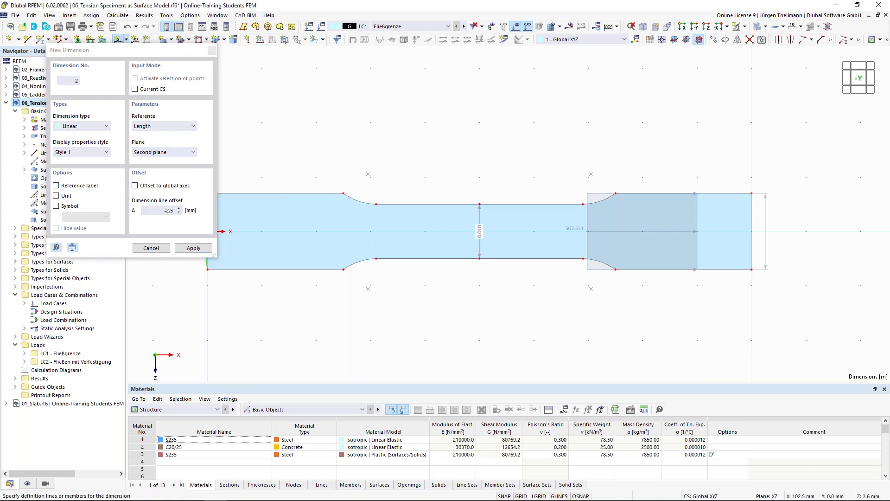
left_click(770, 248)
right_click(589, 332)
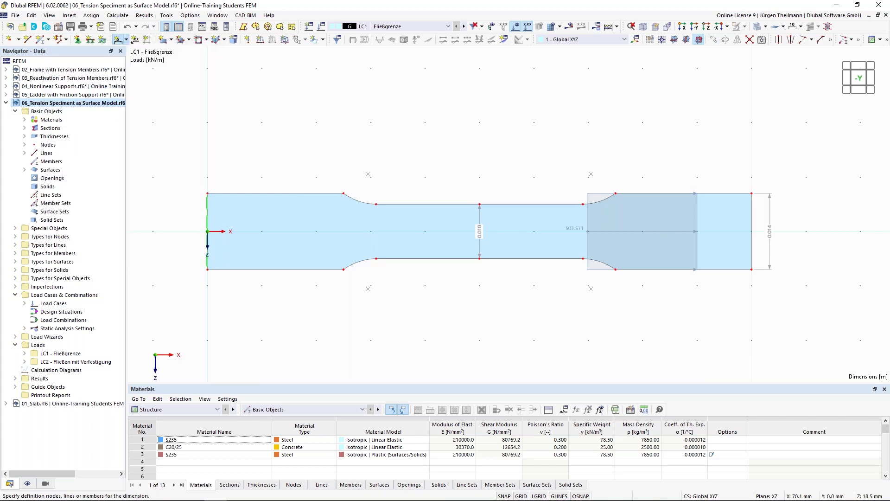
Set the unit for dimension lengths to mm with 0 decimal places
left_click(196, 15)
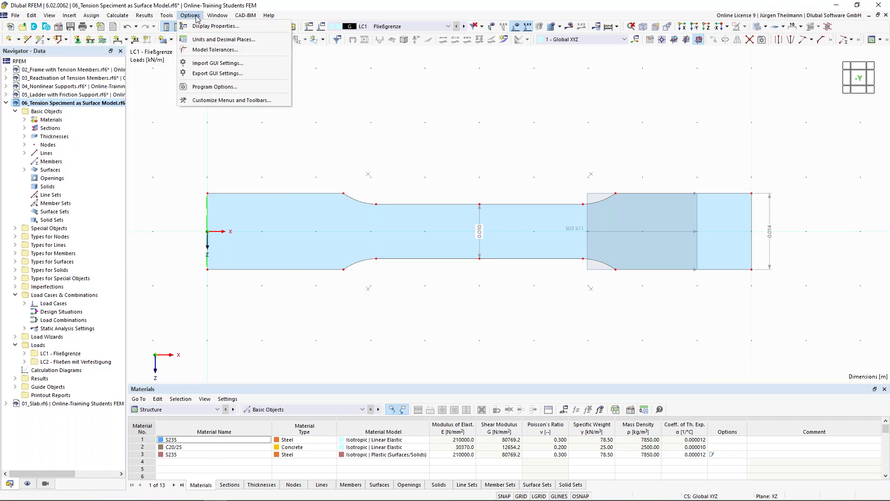
left_click(208, 40)
left_click(305, 168)
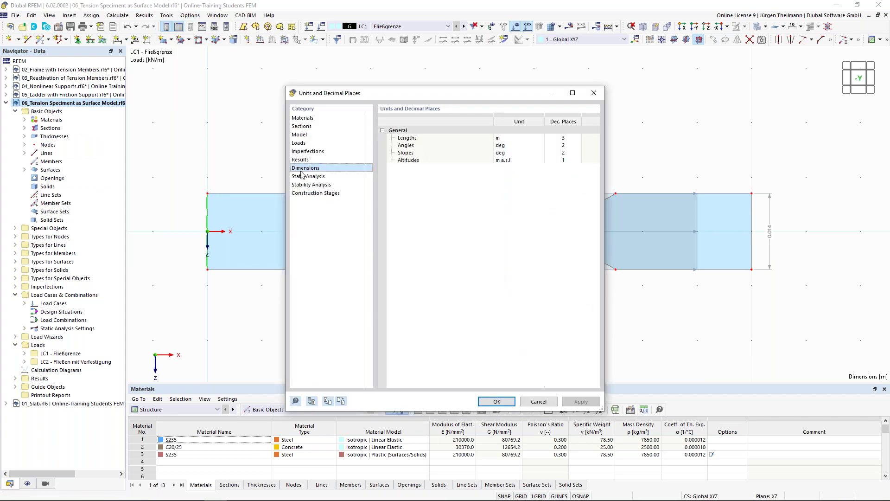
left_click(510, 138)
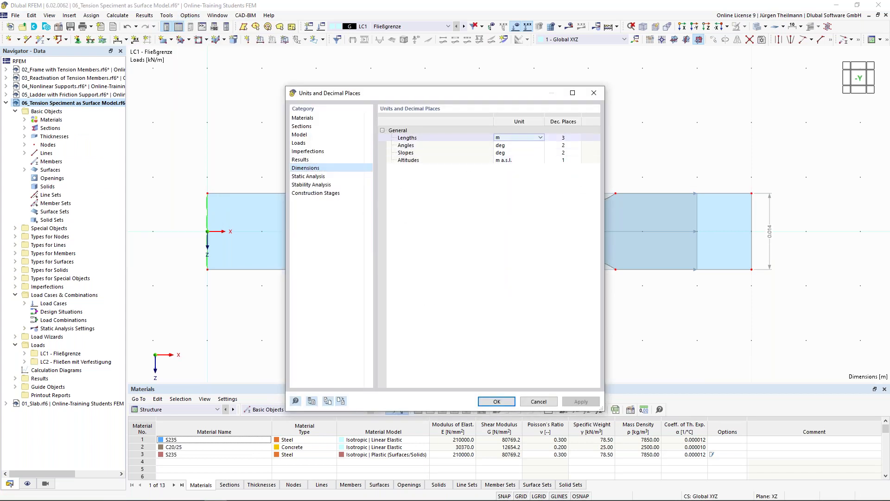
left_click(540, 138)
left_click(539, 144)
left_click(574, 137)
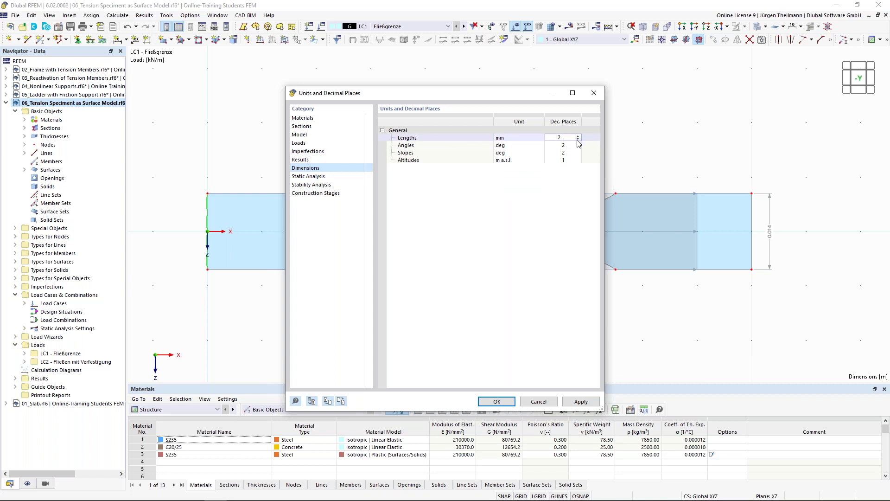
left_click(487, 406)
left_click(495, 402)
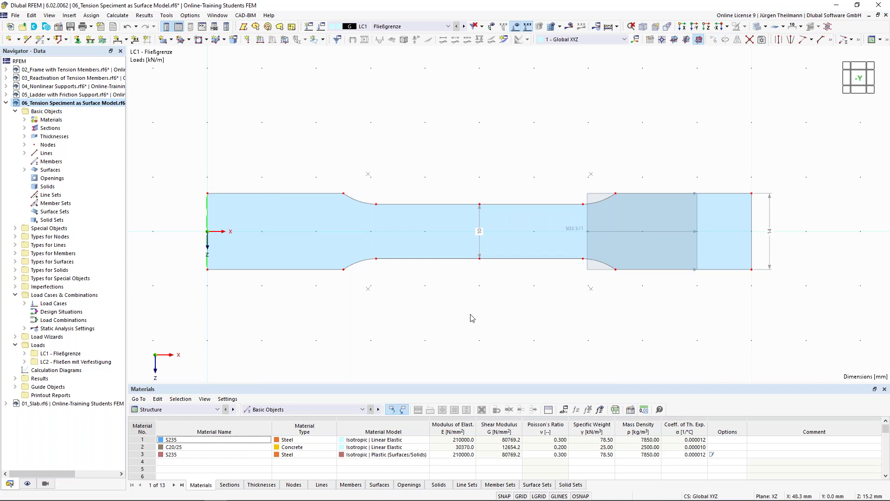
Turn on the display of units for the dimensions among the guide objects
left_click(27, 483)
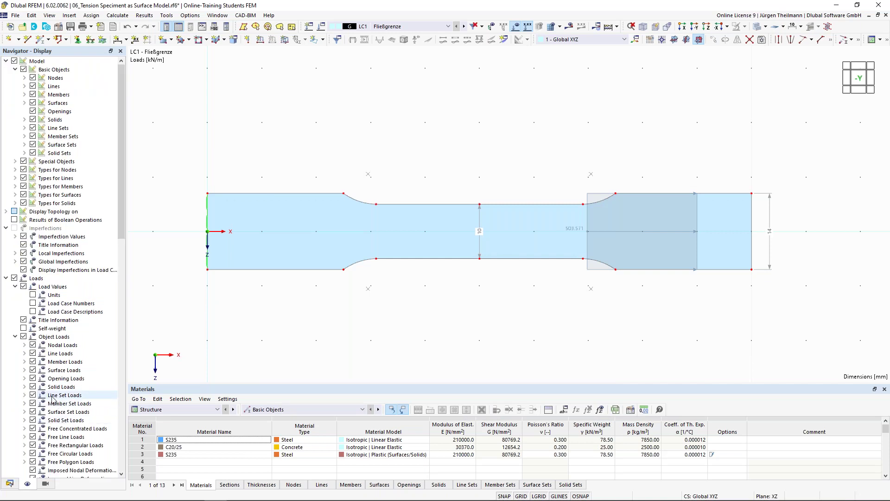
scroll(42, 371, "down", 9)
scroll(43, 371, "down", 1)
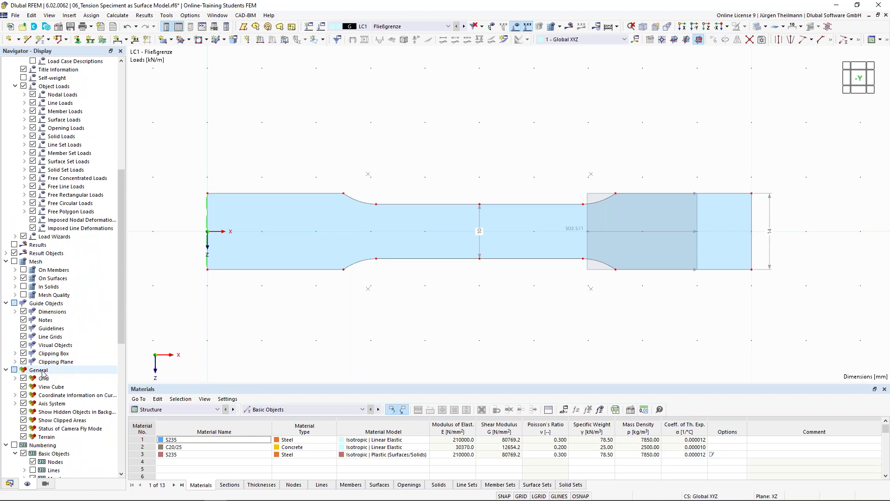
scroll(58, 325, "down", 7)
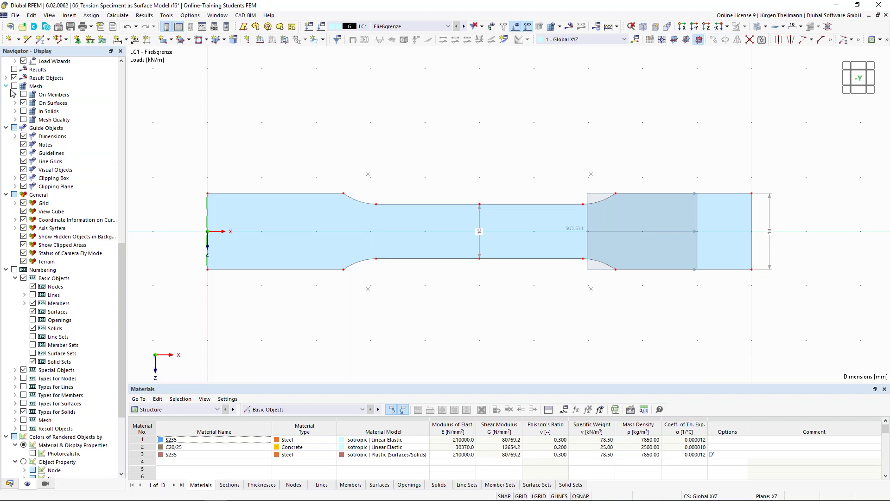
left_click(15, 136)
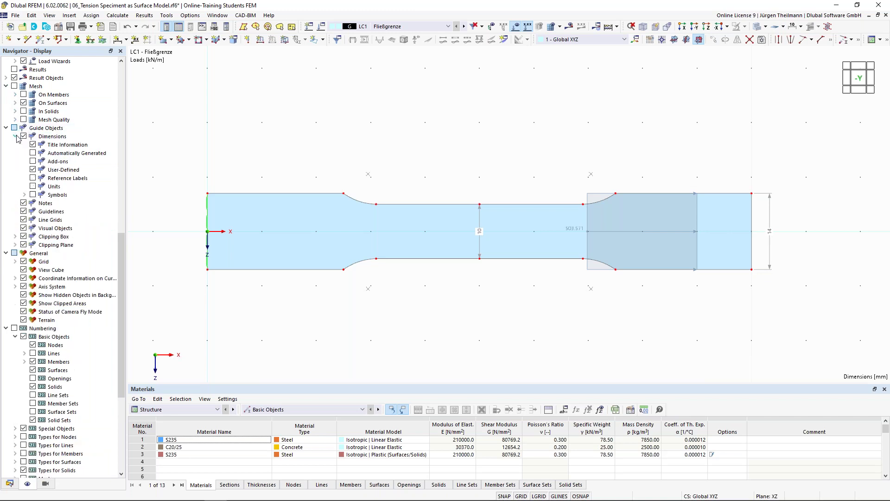
left_click(34, 186)
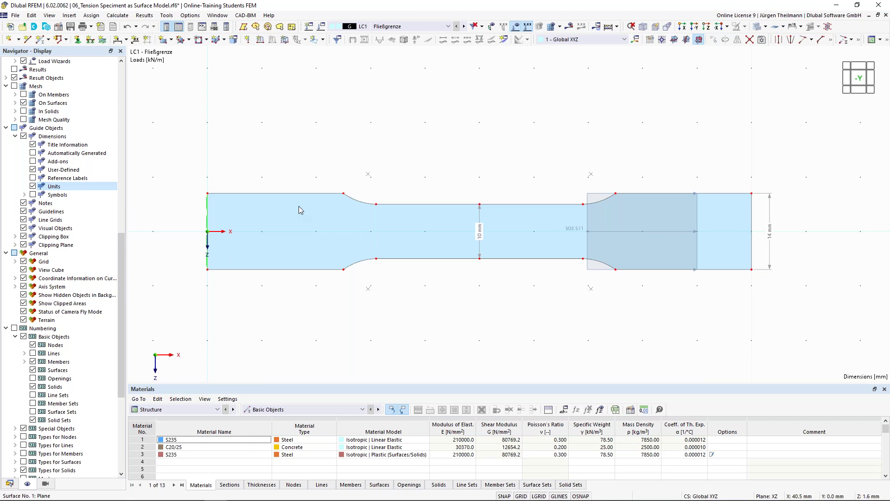
Examine the specimen surface's thickness and material settings without changing them
left_click(436, 217)
double_click(436, 215)
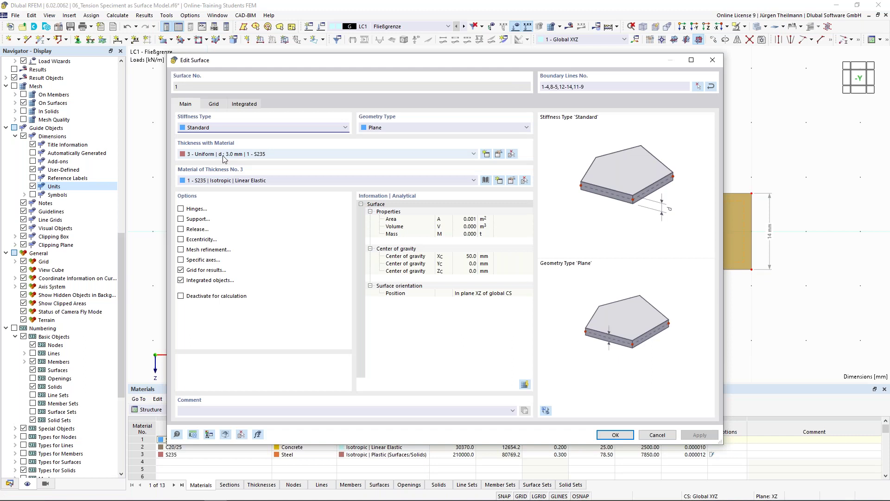
left_click(658, 435)
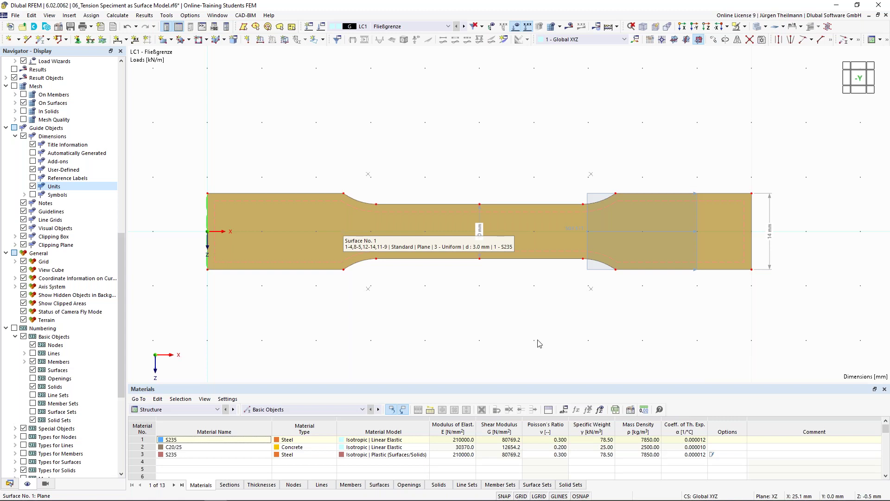
Start a formula for the magnitude of the line load at the specimen's end with 235 N/mm^2 followed by a multiplication operator
double_click(591, 273)
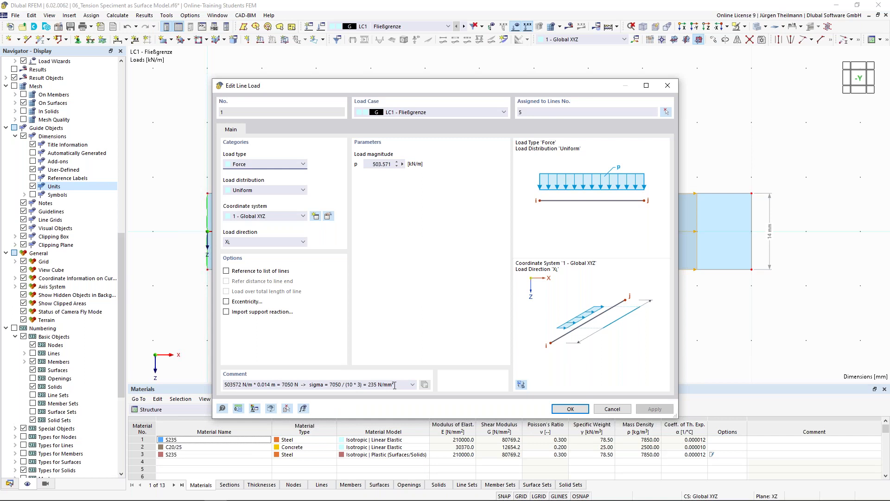
type("²")
left_click_drag(367, 385, 382, 384)
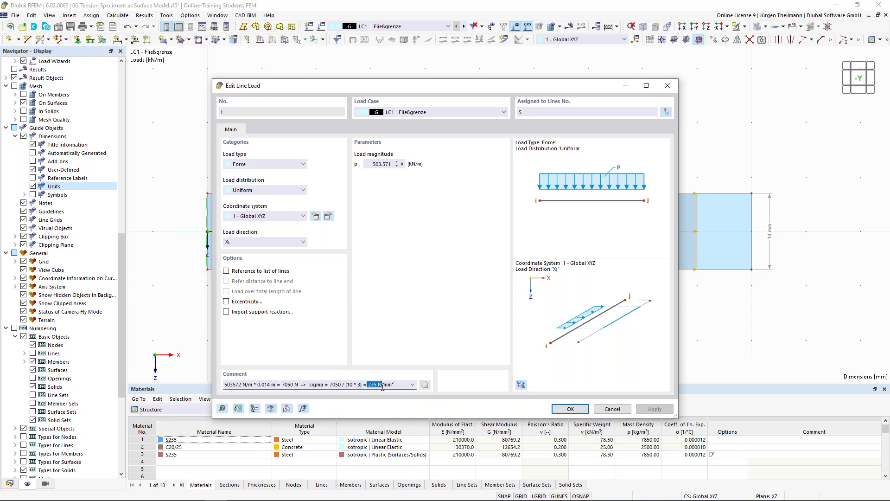
left_click(398, 385)
left_click(403, 164)
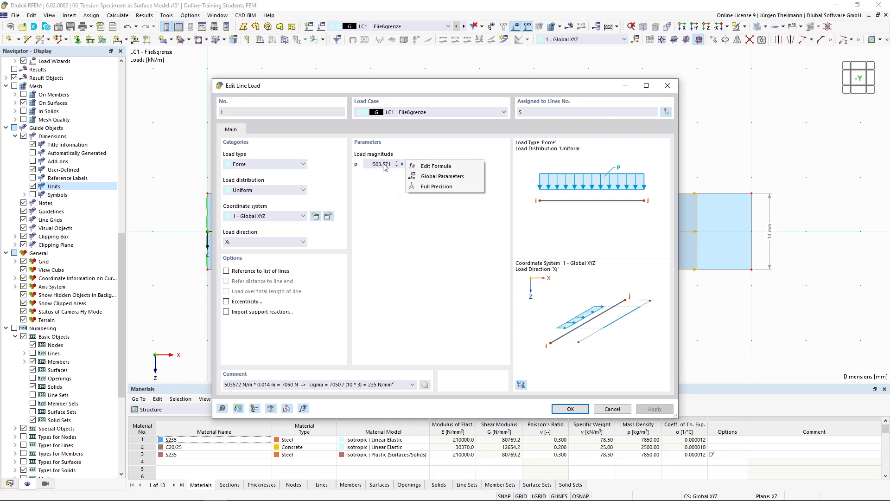
left_click(444, 168)
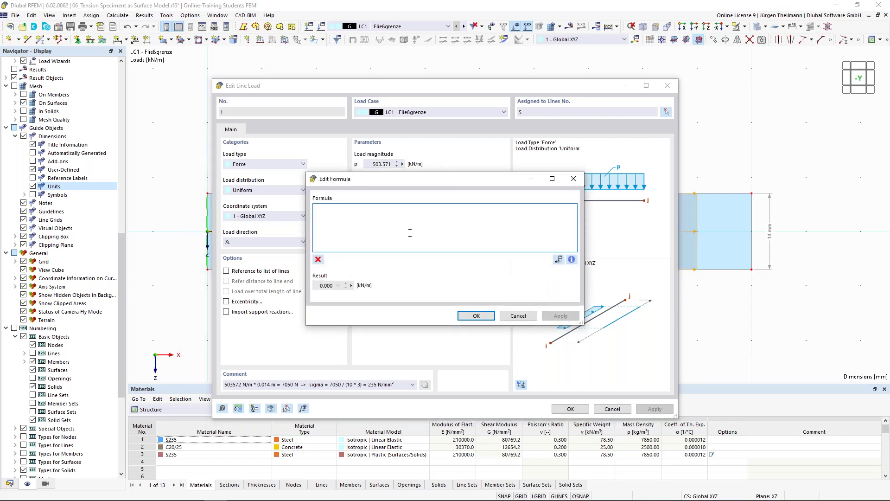
type("235 n")
key("BackSpace")
type("N")
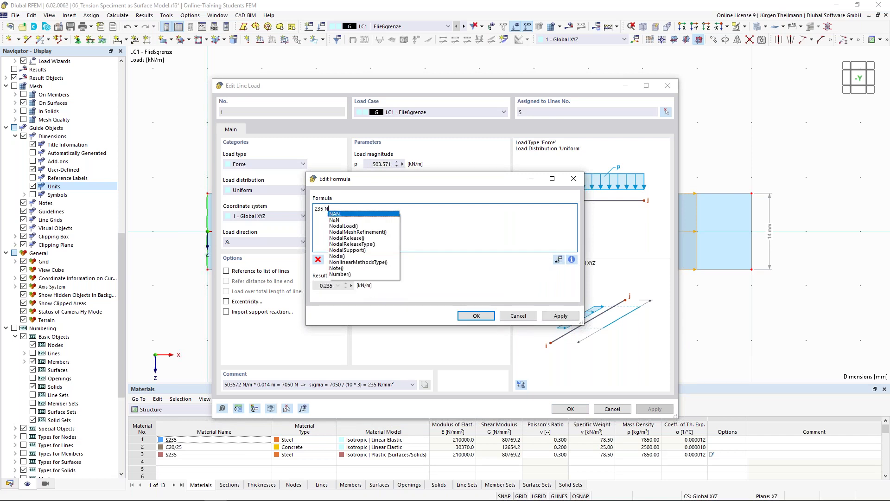
type("/m")
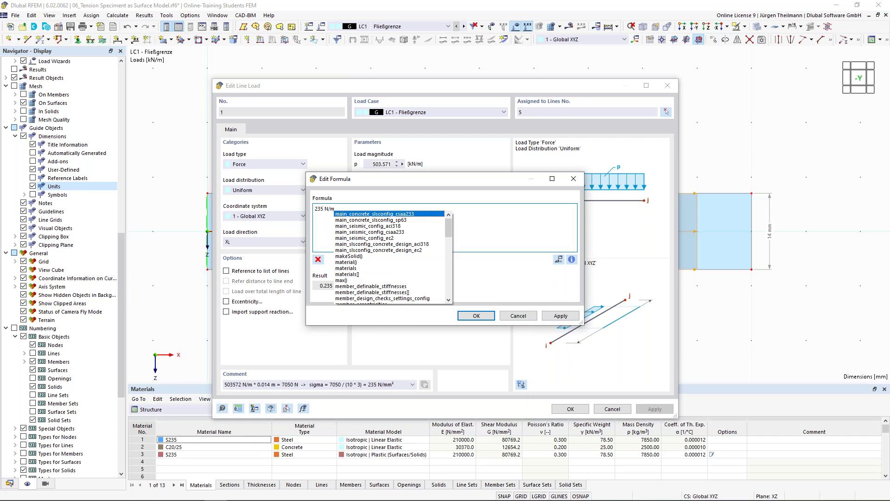
type("m^2")
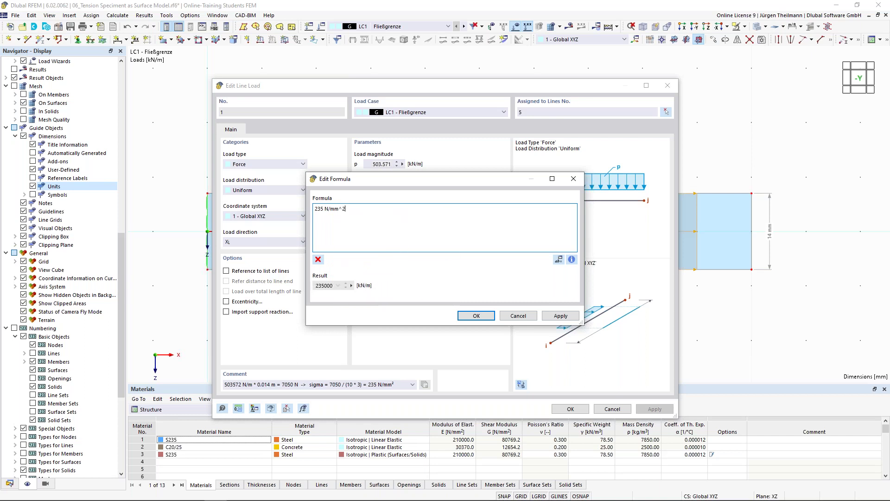
type(" *")
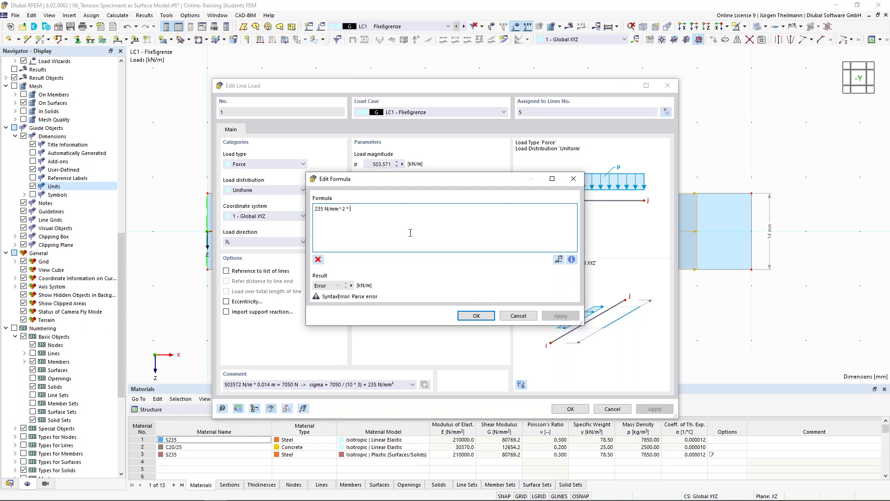
Examine the list of object properties that can be inserted into the formula, without inserting one
left_click(571, 260)
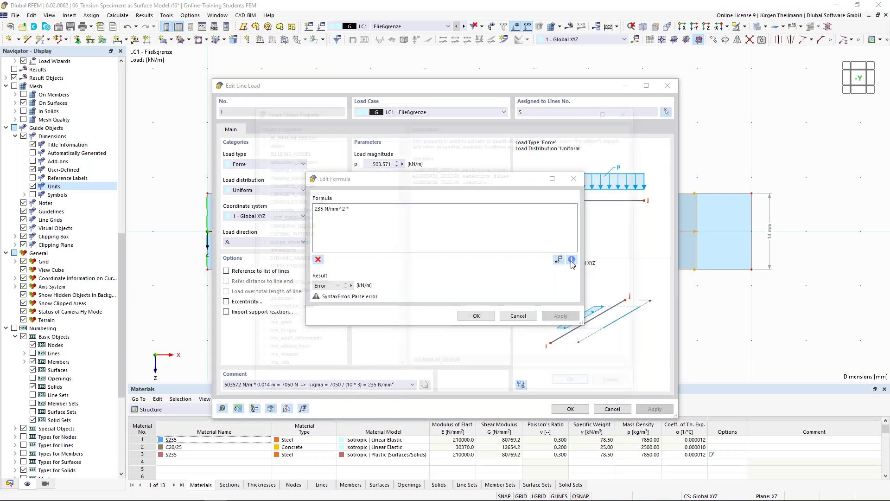
mouse_move(400, 172)
left_mouse_down()
mouse_move(400, 314)
mouse_move(404, 156)
left_mouse_up()
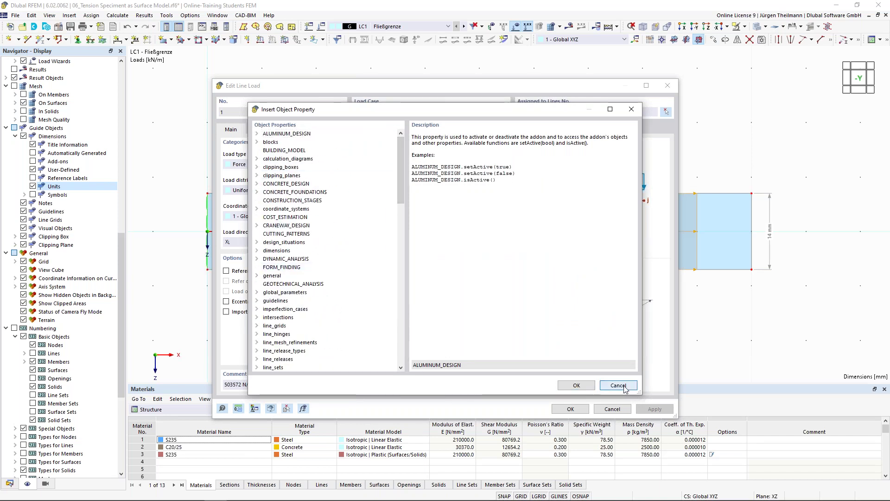
left_click(618, 385)
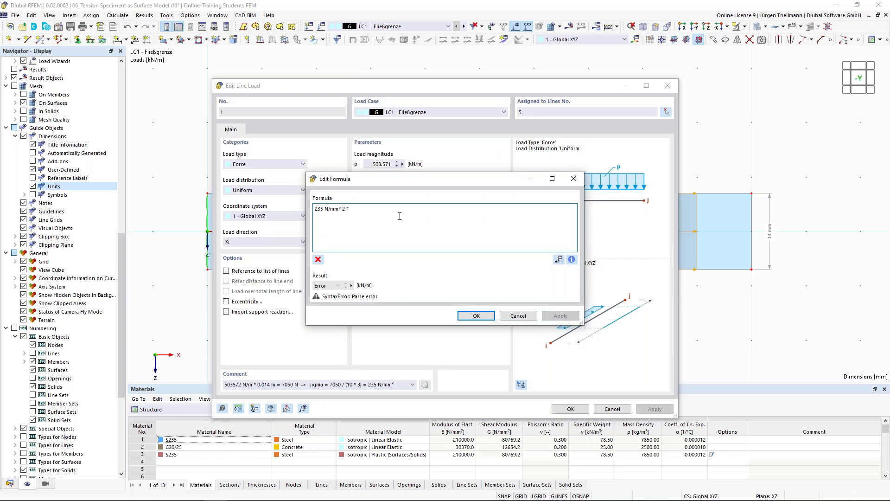
Add thicknesses[3].uniform_thickness as the second factor of the load magnitude formula
type("th")
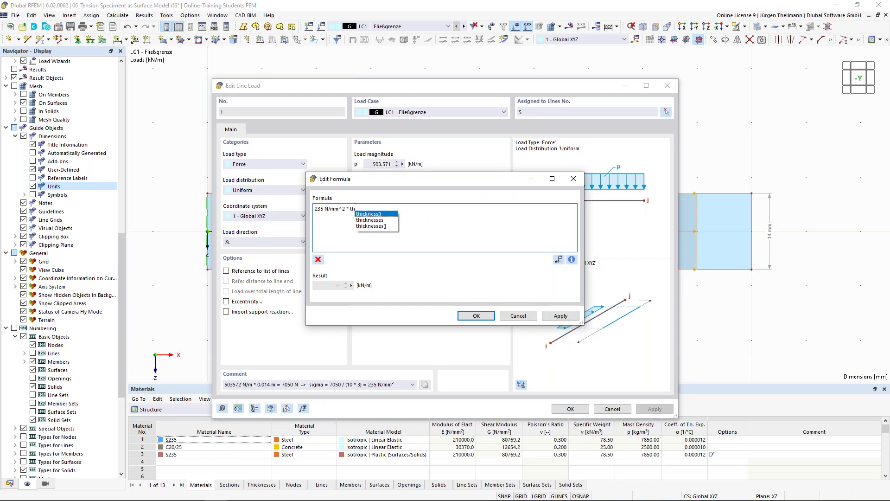
double_click(382, 226)
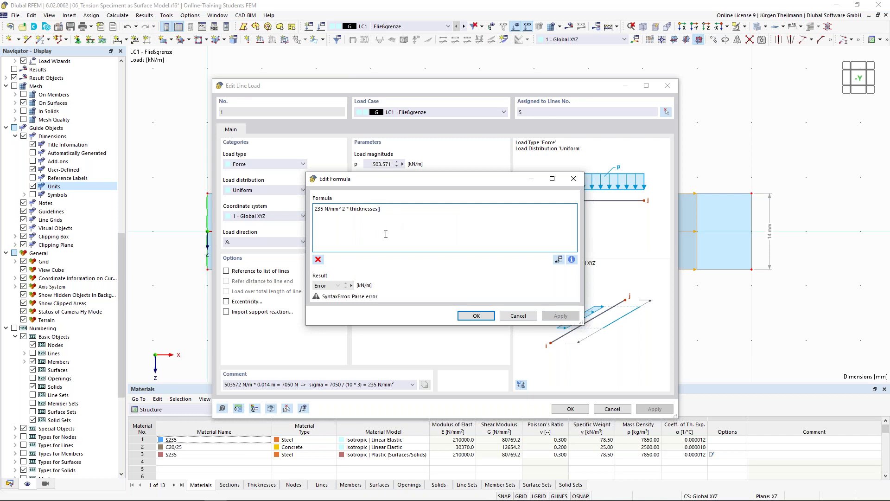
type("3]")
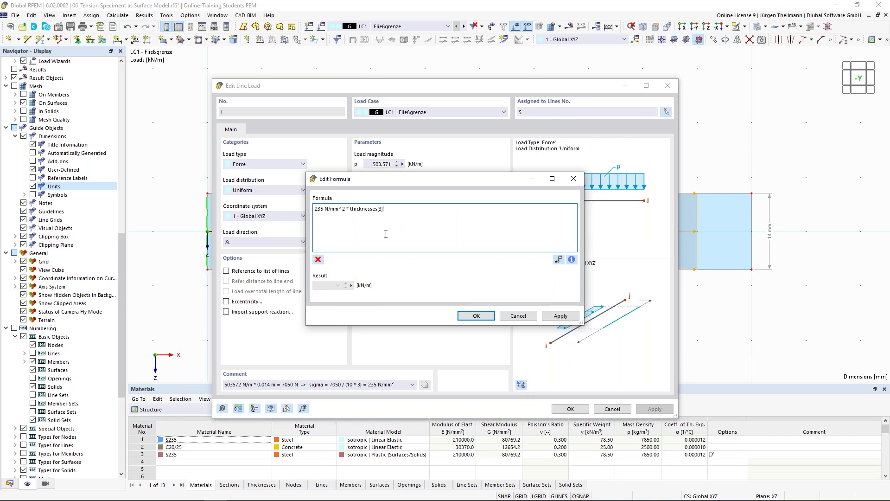
type(".u")
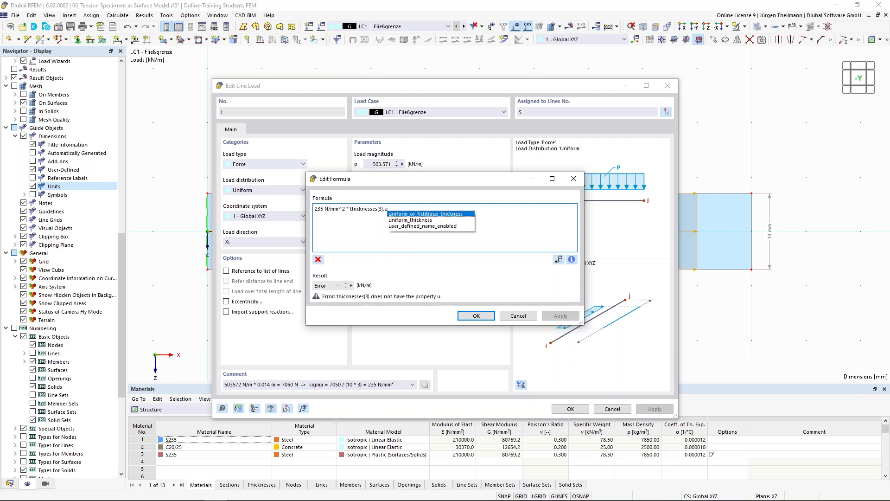
left_click(408, 220)
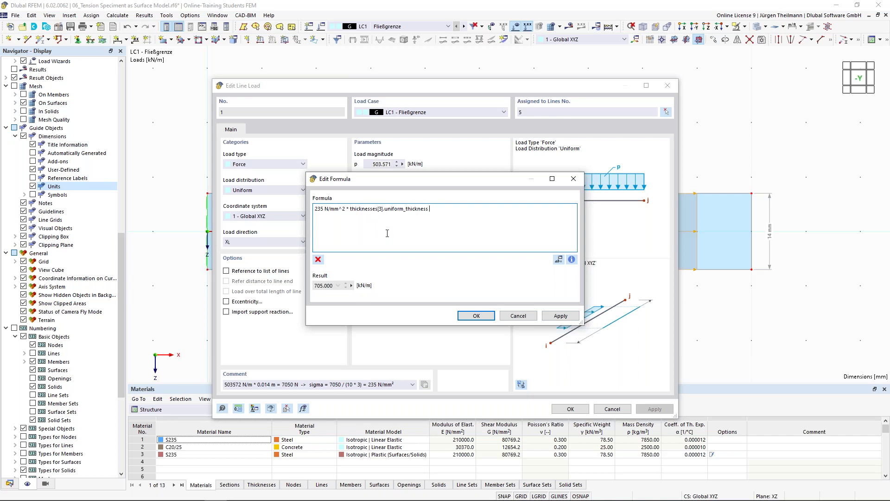
Multiply the load magnitude formula by dimensions[1].measured_length
type("*")
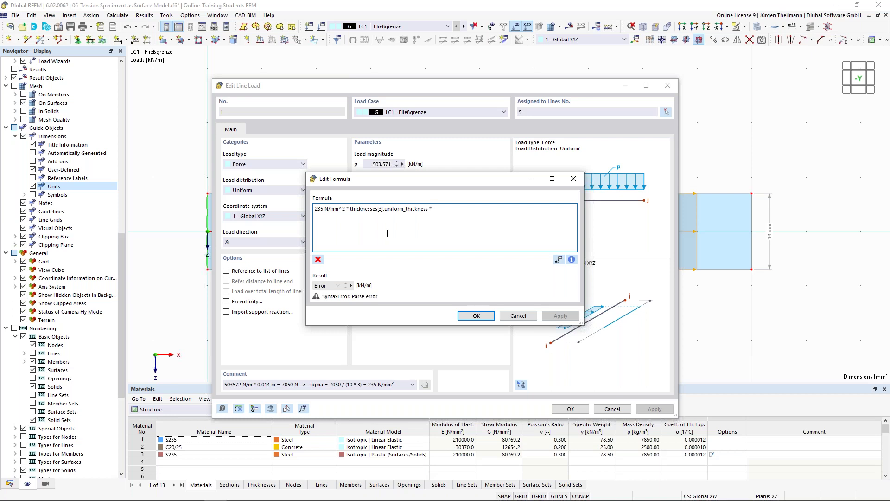
type(" dime")
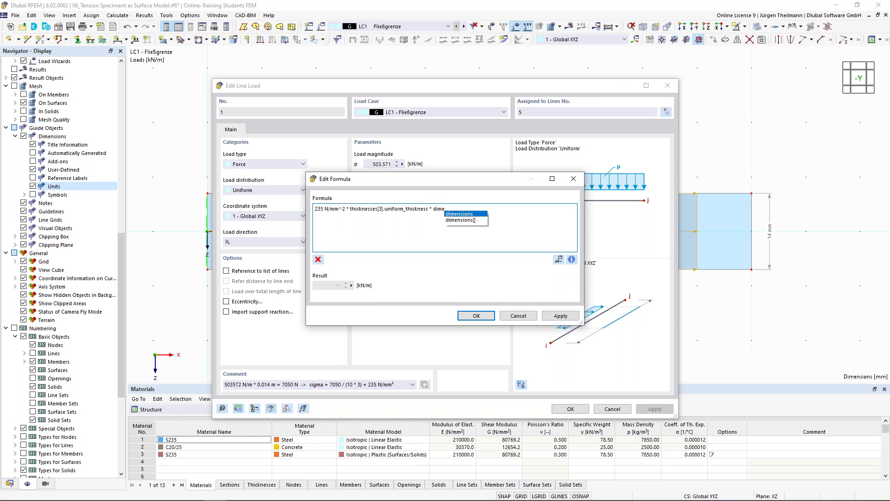
left_click(460, 220)
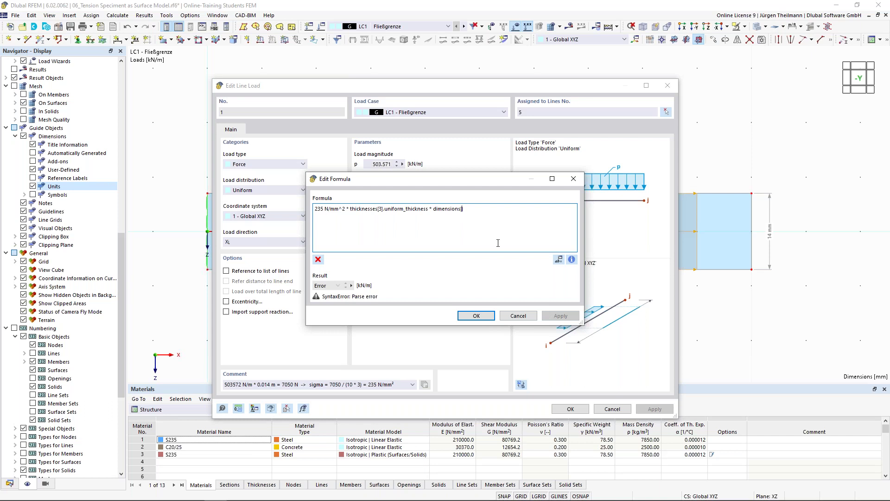
type("1]")
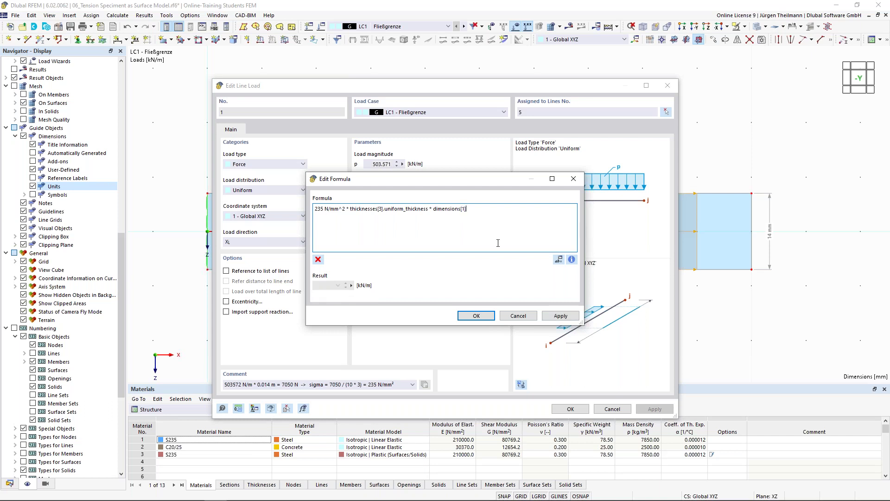
type(".m")
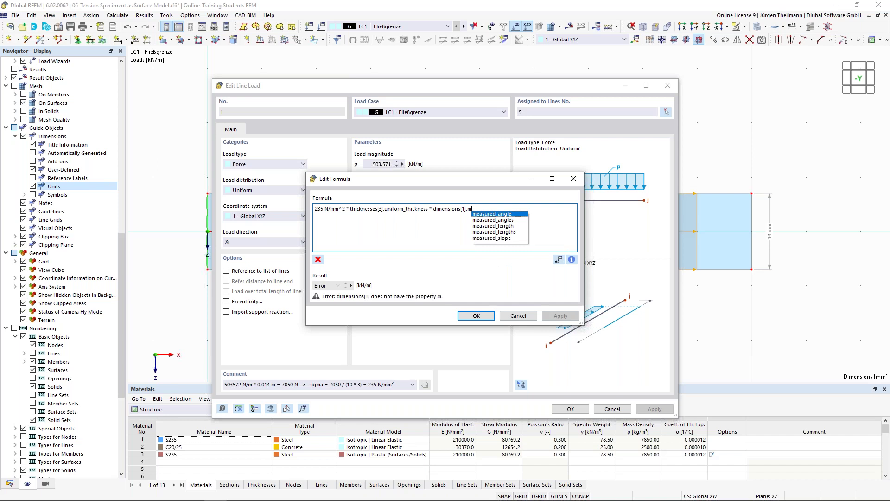
double_click(500, 227)
Divide the load magnitude formula by dimensions[2].measured_length and accept both the formula and the line load
type("/")
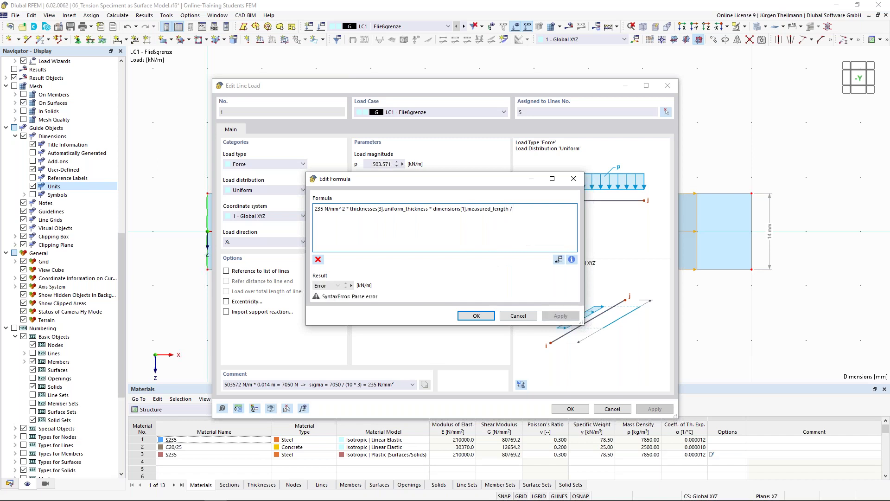
type(" dim")
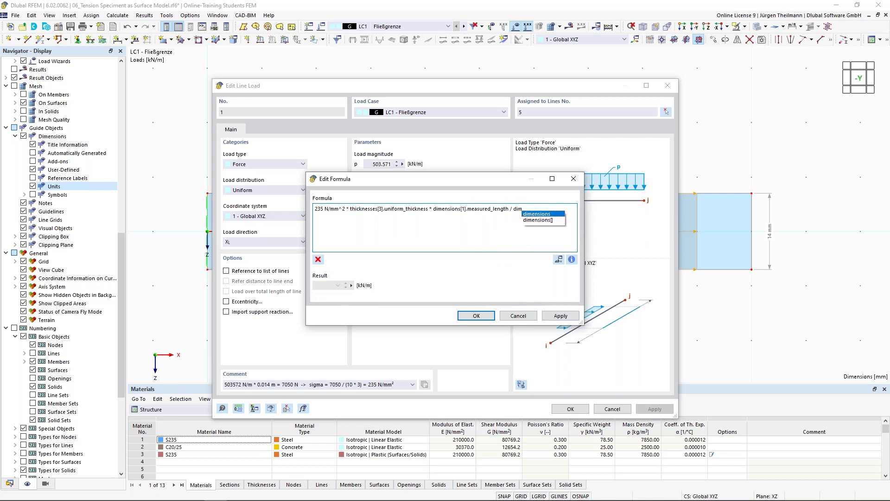
double_click(536, 220)
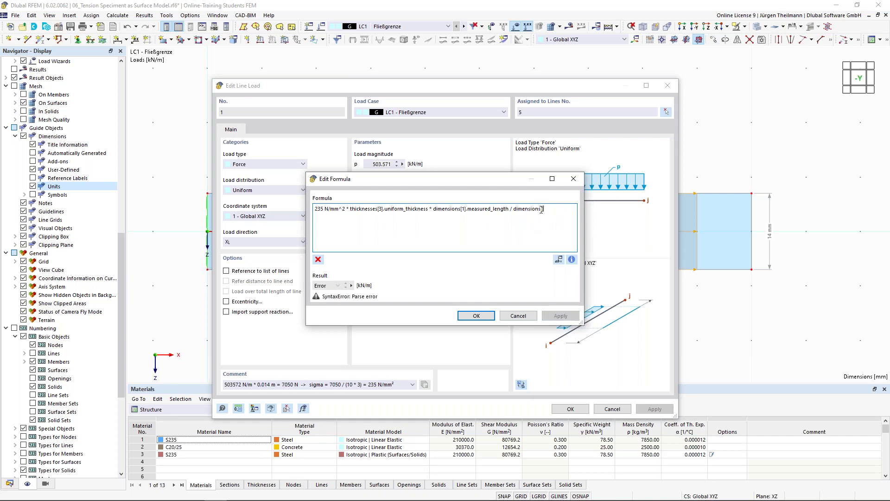
type("2]")
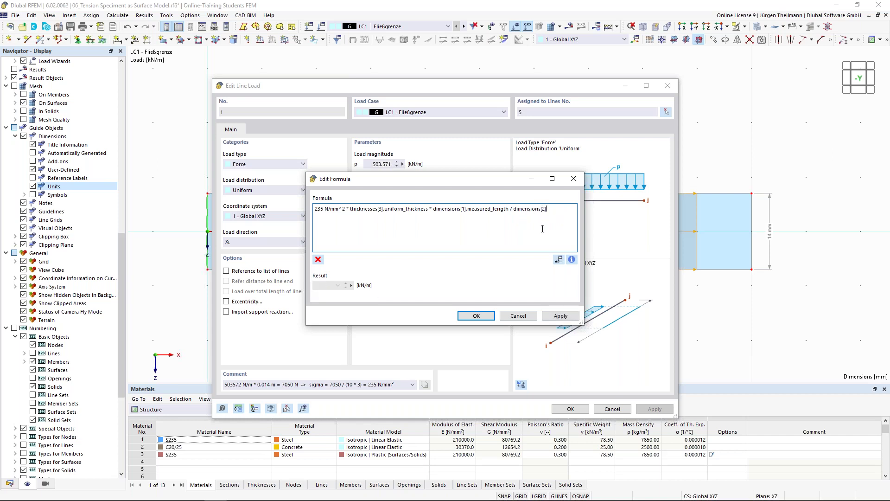
type(".m")
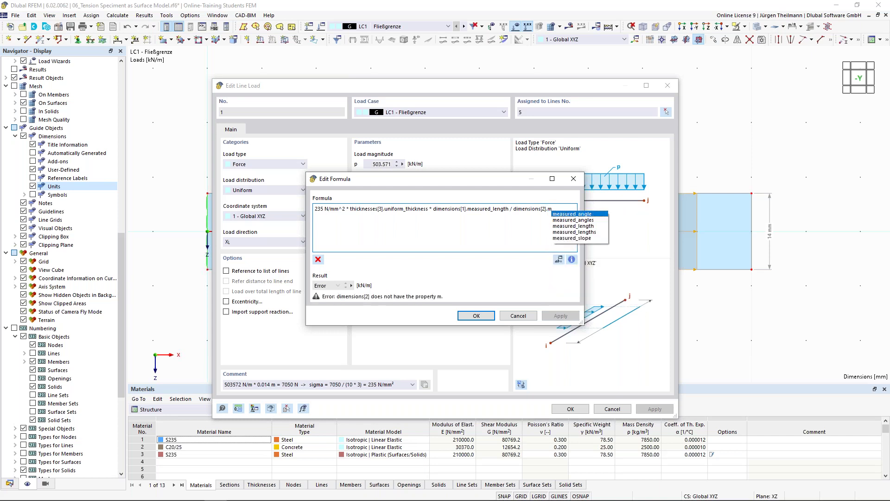
double_click(557, 226)
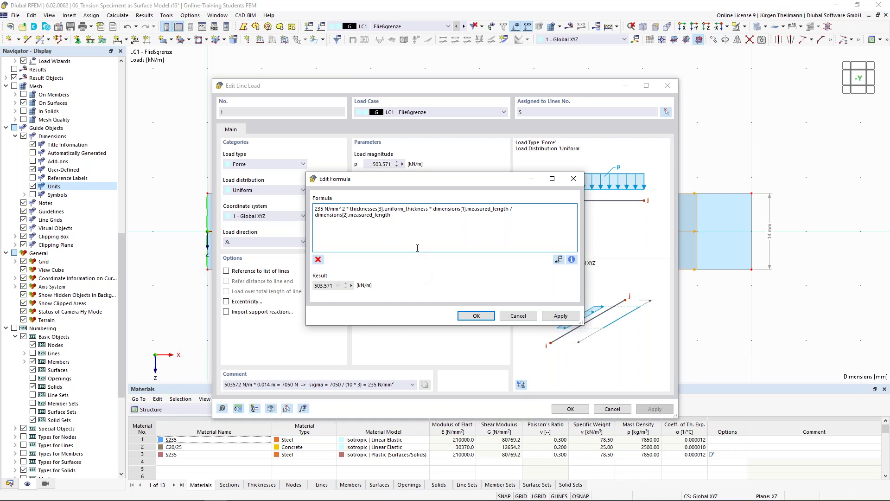
left_click(466, 315)
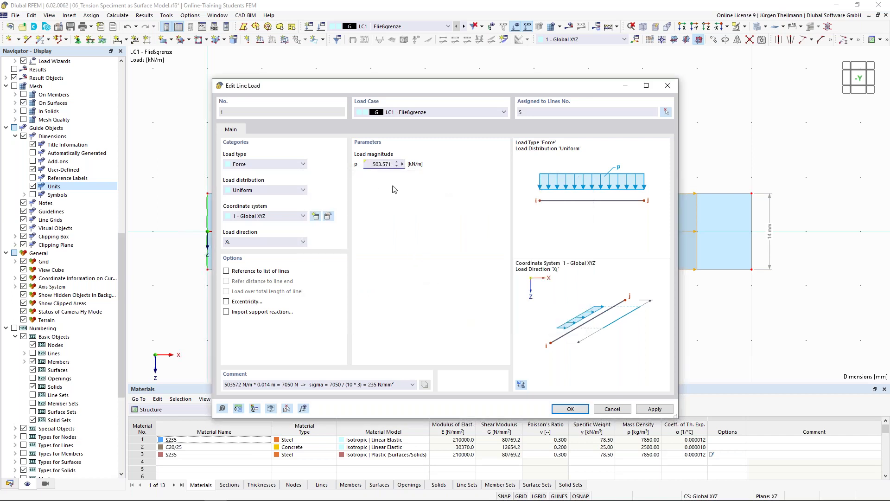
left_click(562, 411)
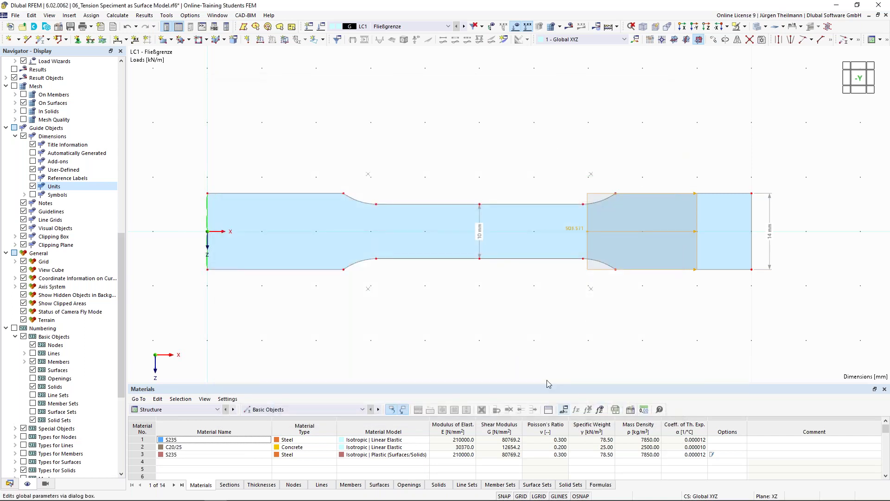
Check thickness no. 3 in the model data and review the specimen surface's properties without changing them
left_click(9, 484)
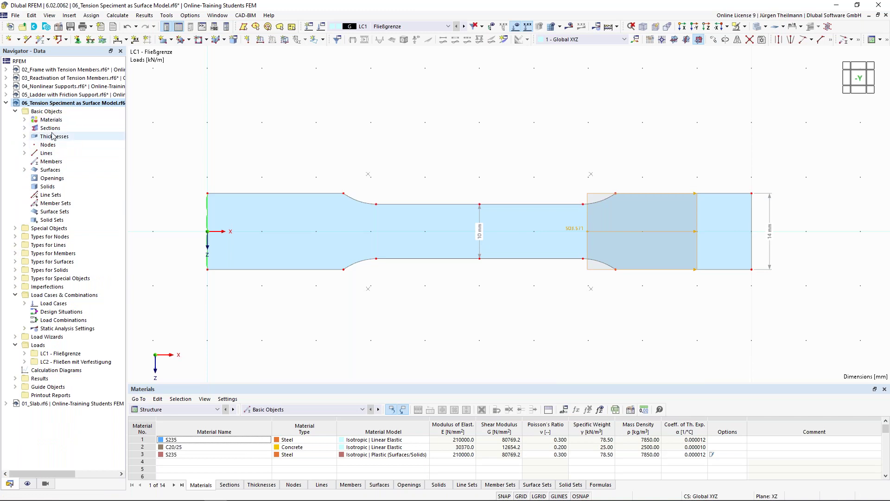
left_click(25, 136)
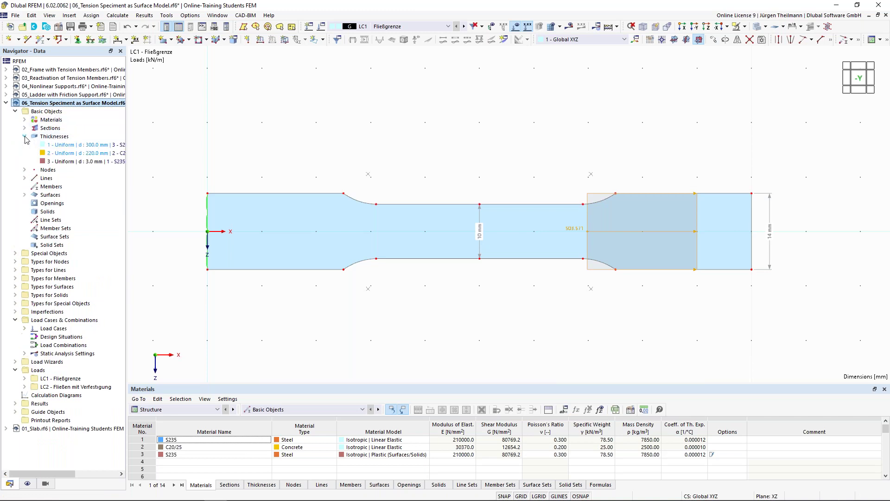
left_click(43, 162)
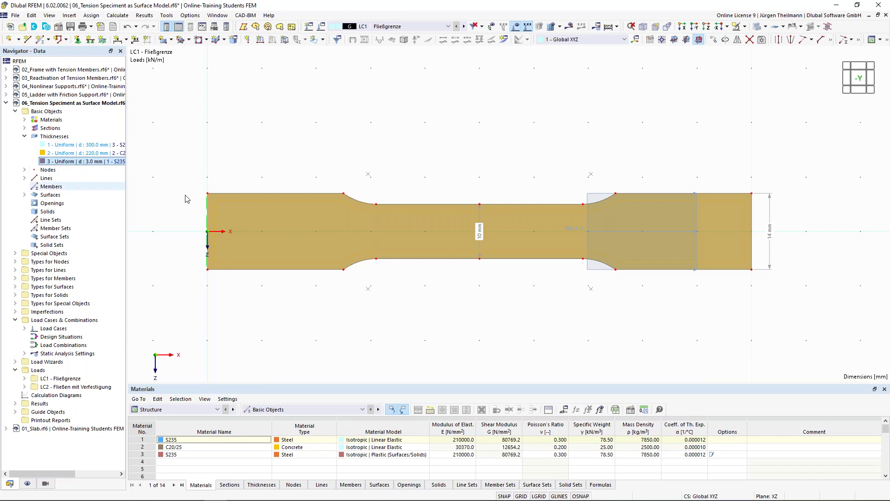
double_click(277, 214)
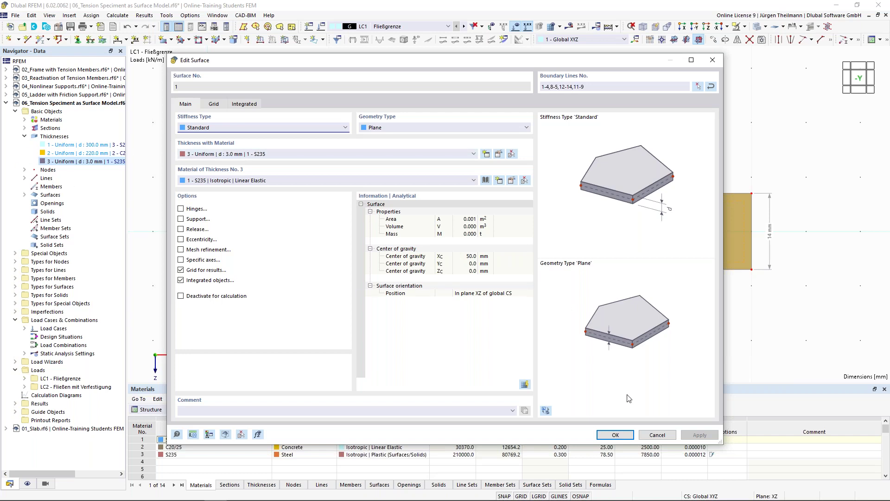
left_click(669, 435)
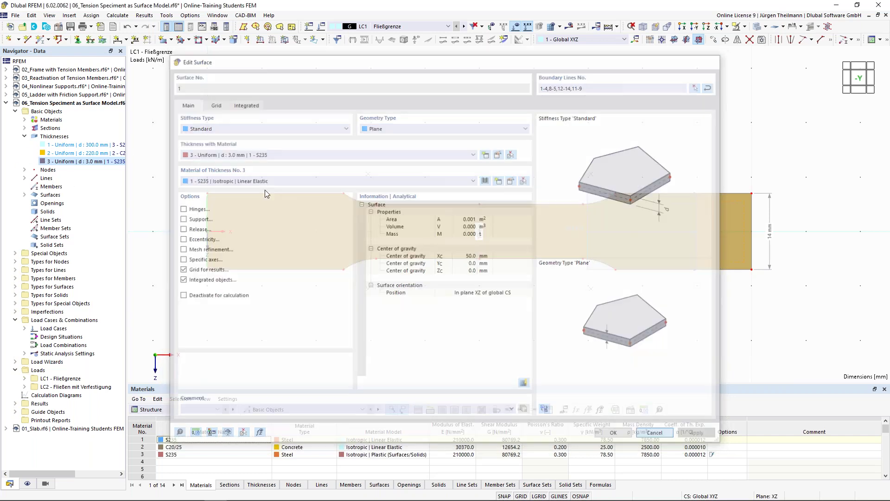
Look up the two linear length dimensions among the guide objects and highlight each one in the model
left_click(15, 412)
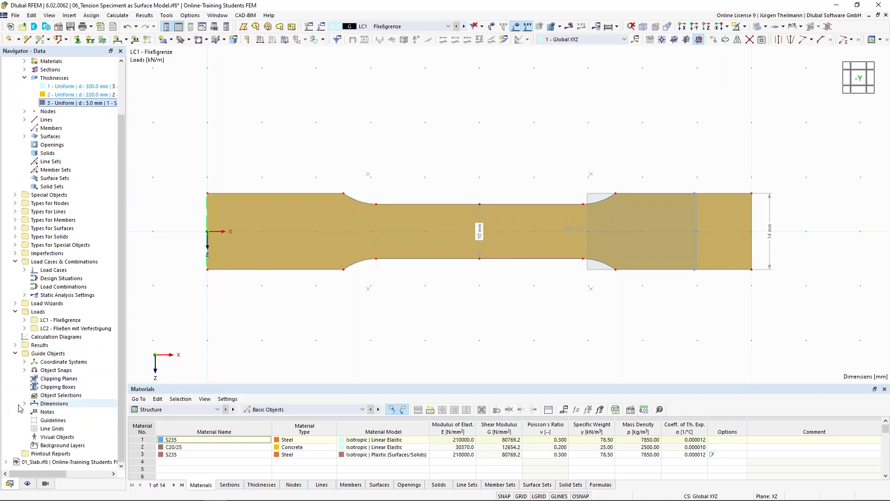
left_click(24, 404)
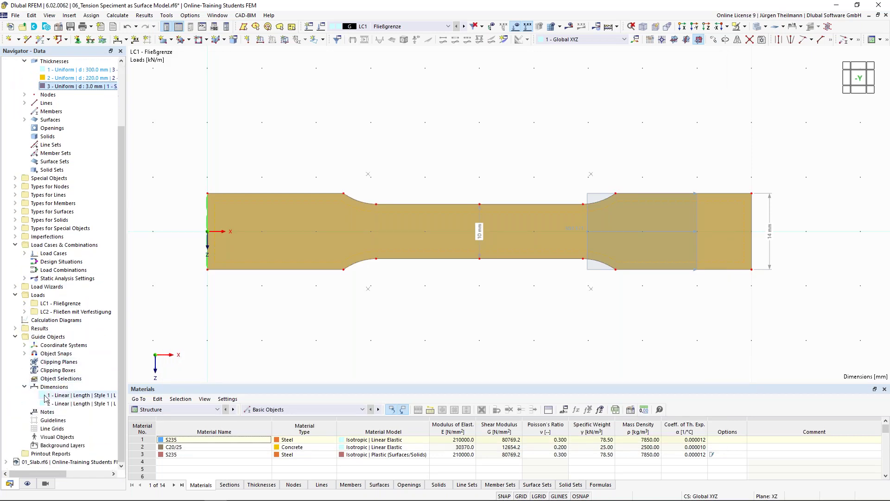
left_click(45, 397)
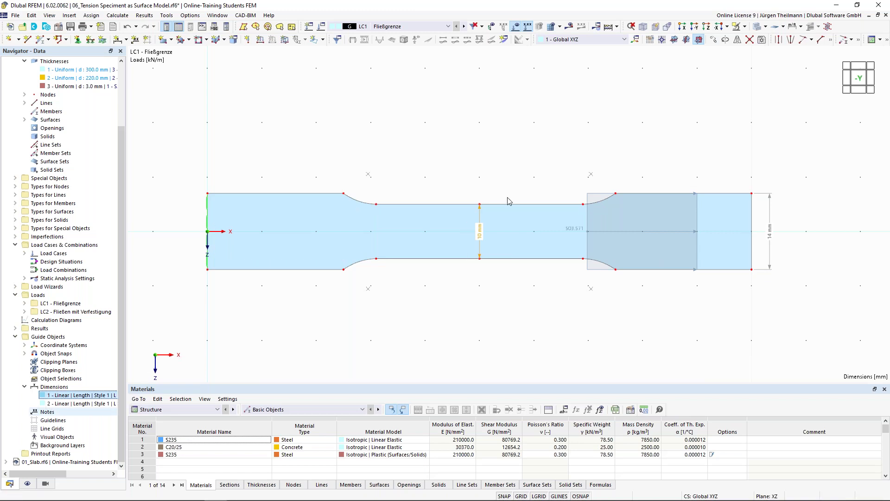
key("Down")
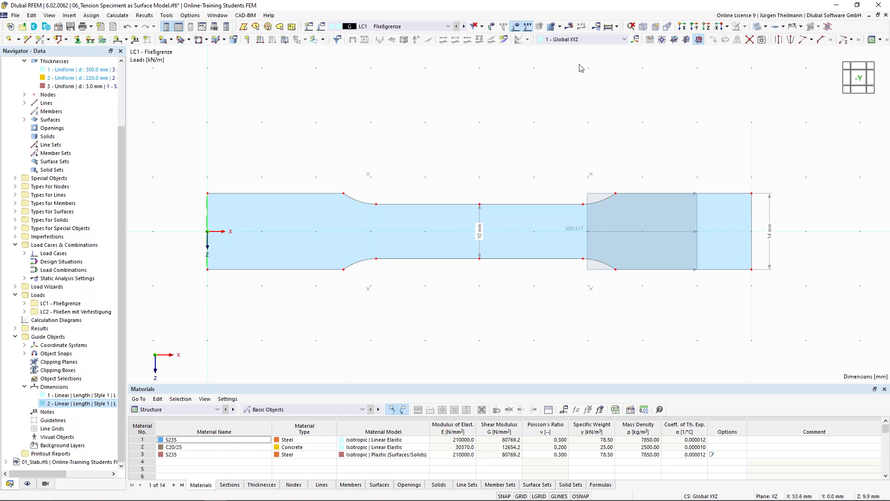
Calculate load case LC1 - Fließgrenze and display its results on the specimen
left_click(569, 26)
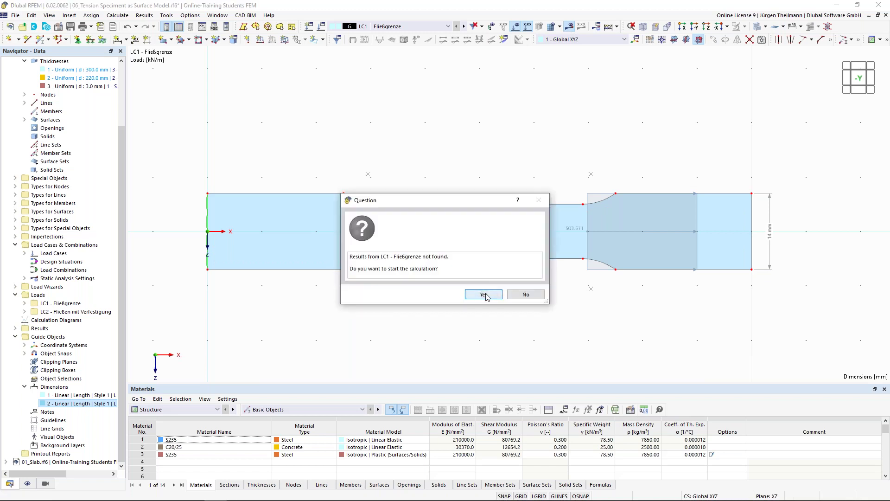
left_click(482, 292)
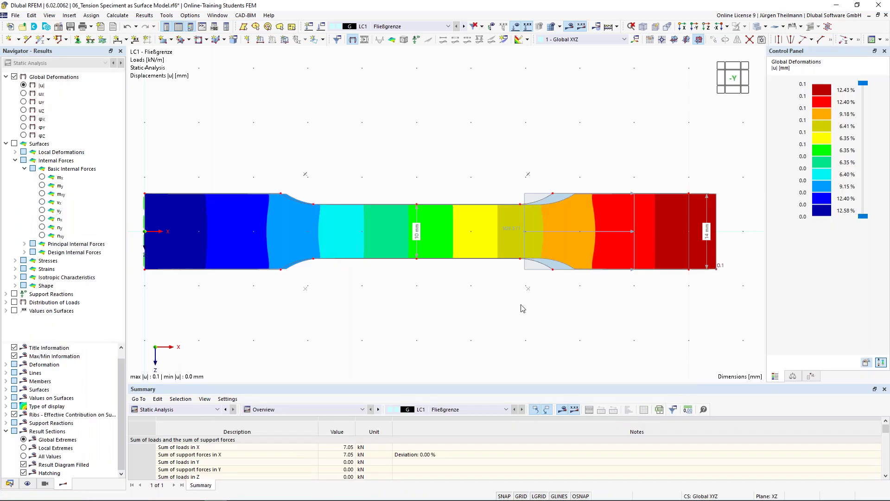
middle_click_drag(438, 307, 446, 302)
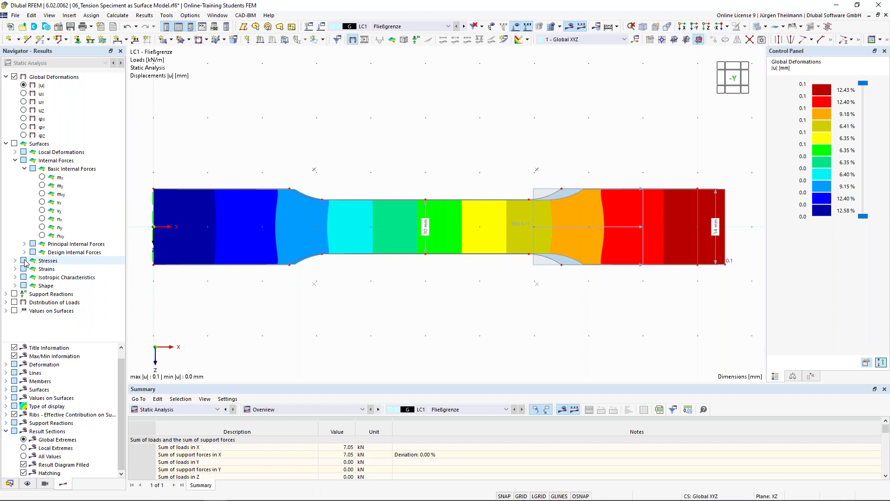
Display the maximum von Mises equivalent stresses on the surface instead of the global deformations
left_click(14, 143)
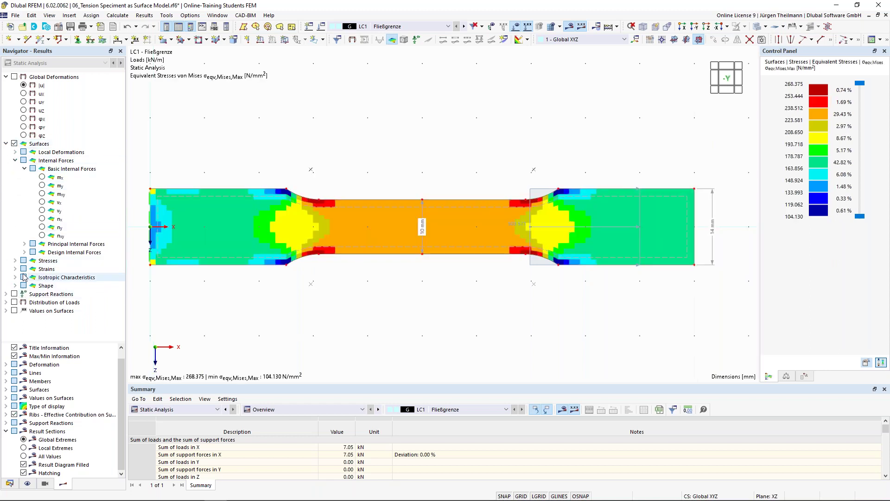
left_click(15, 261)
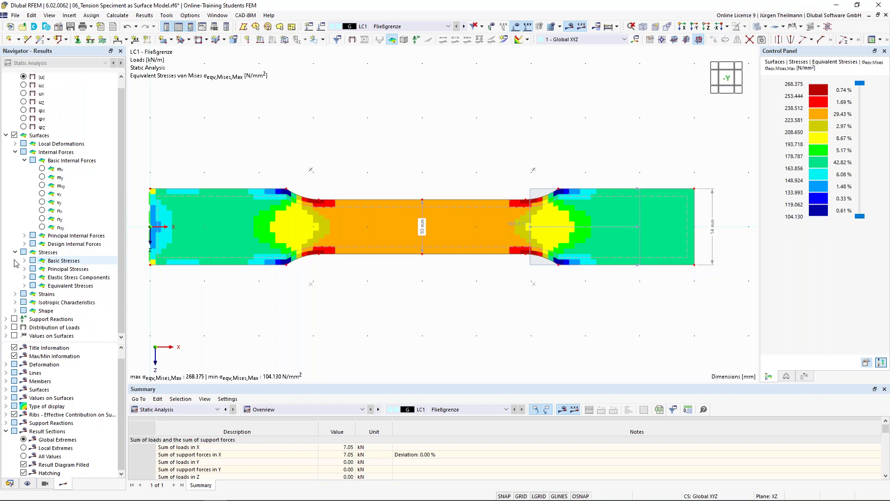
left_click(24, 285)
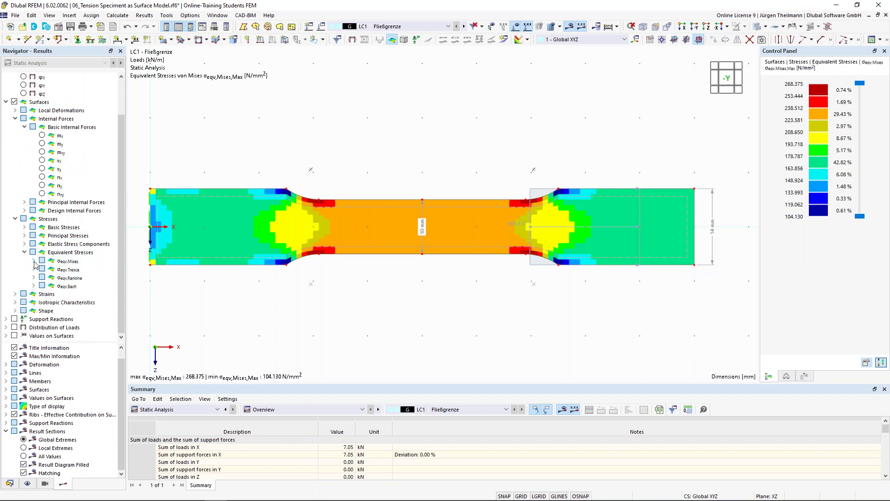
left_click(33, 261)
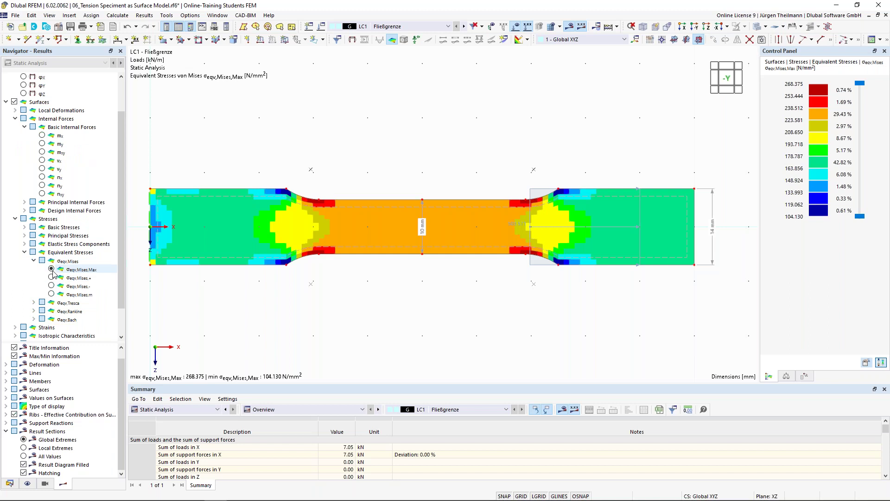
left_click(51, 271)
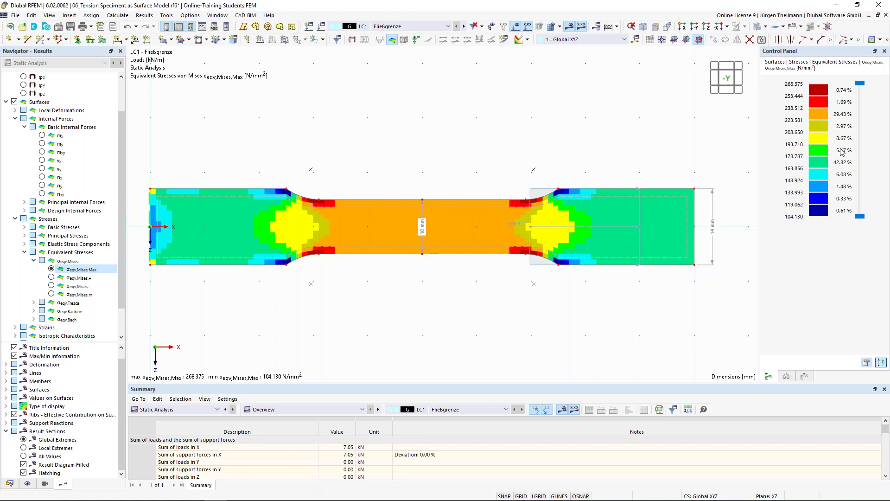
Refer the stress color scale to limits, with 235.000 as the upper and 119.062 as the lower value
double_click(824, 144)
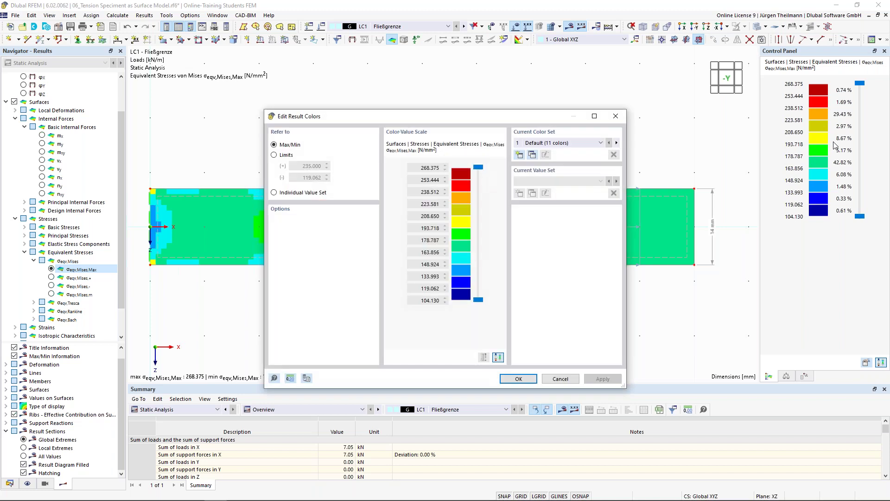
left_click(274, 156)
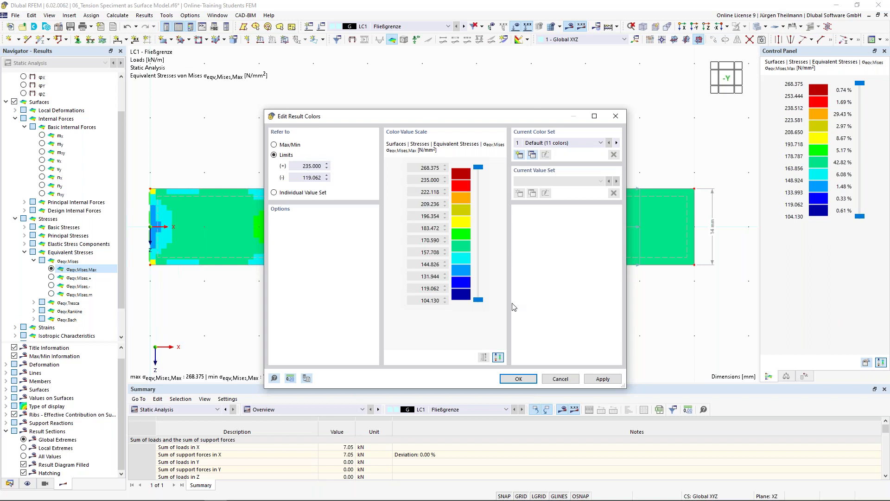
left_click(519, 379)
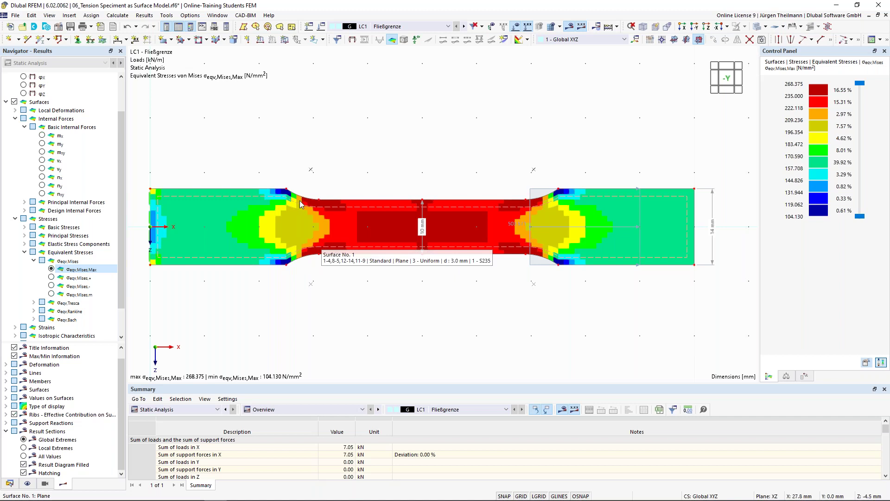
Set the surface result smoothing to continuous within surface sets, otherwise within surfaces
left_click(123, 17)
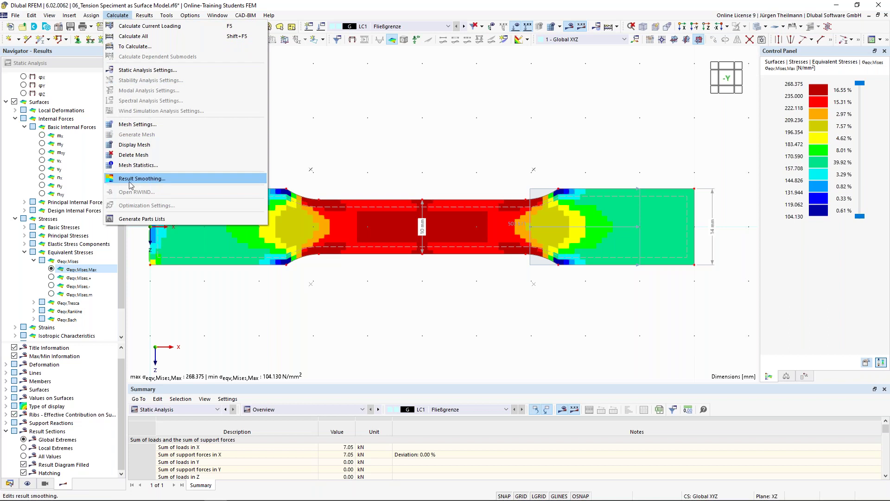
left_click(172, 181)
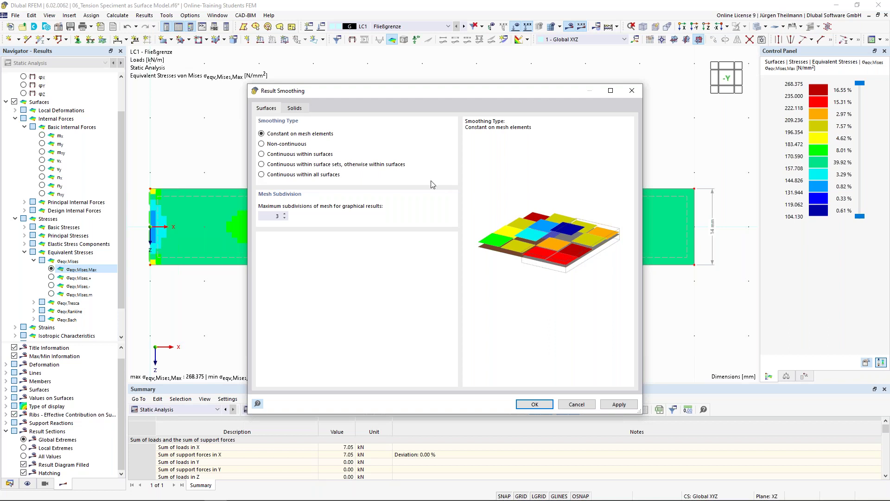
left_click(269, 166)
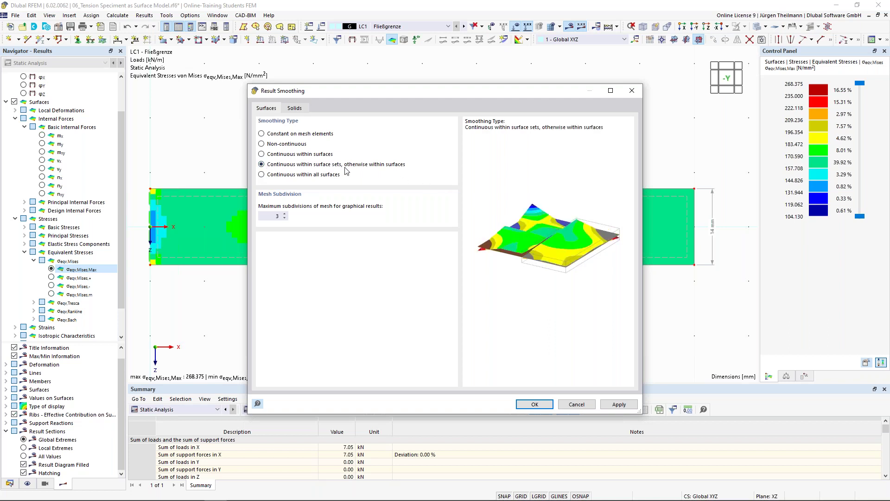
left_click(534, 404)
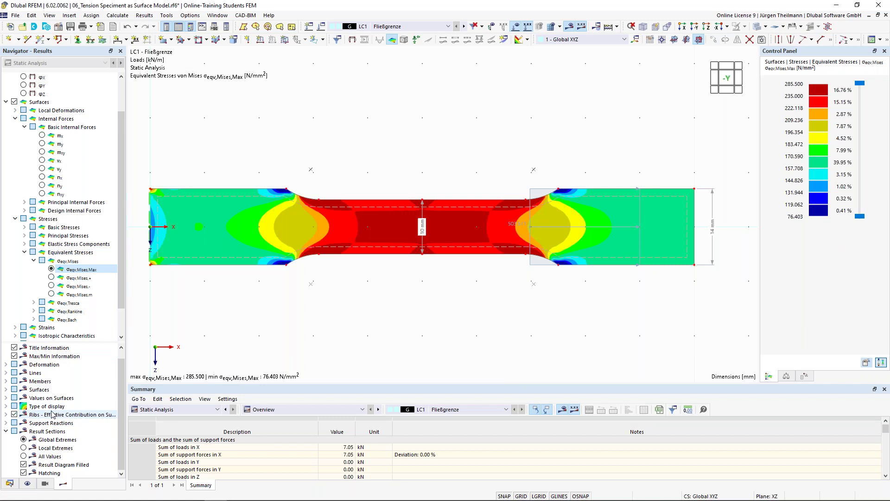
Try out the smooth color transition for the isobands and switch it off again
left_click(5, 406)
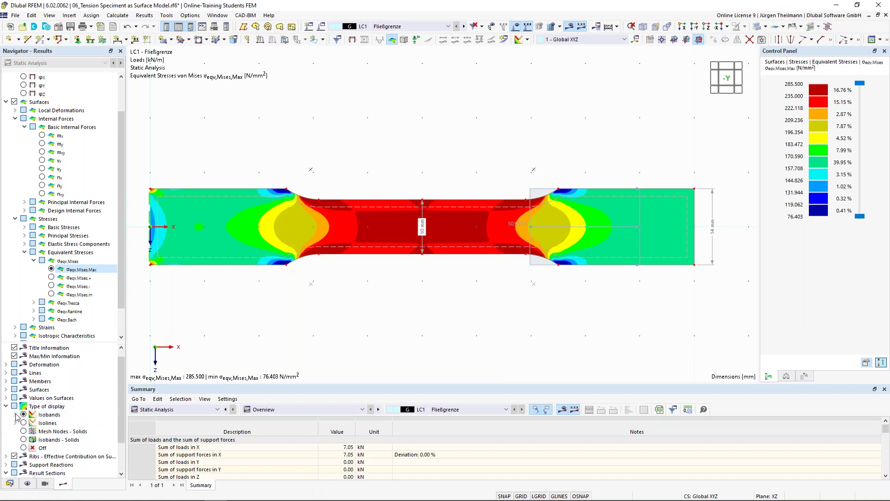
left_click(15, 415)
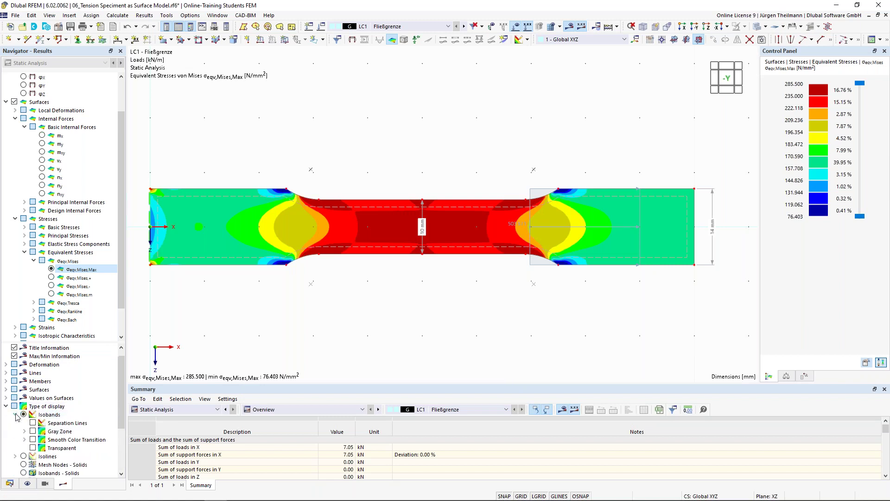
left_click(32, 440)
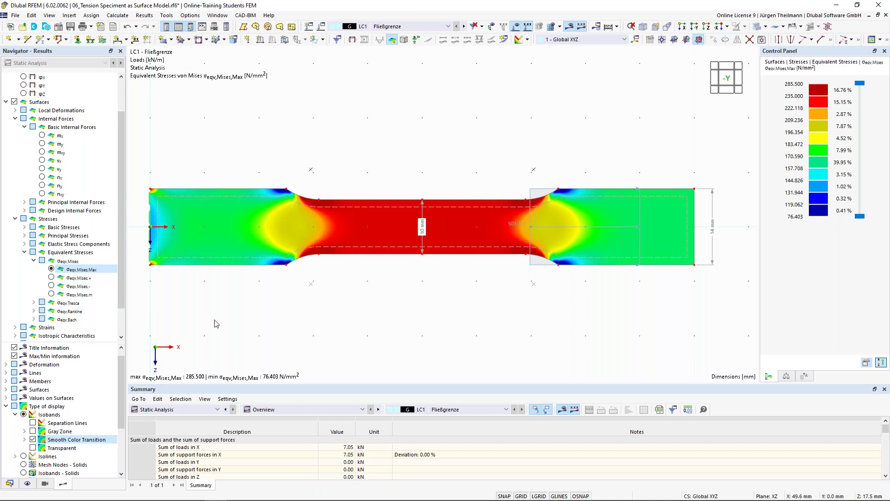
left_click(32, 440)
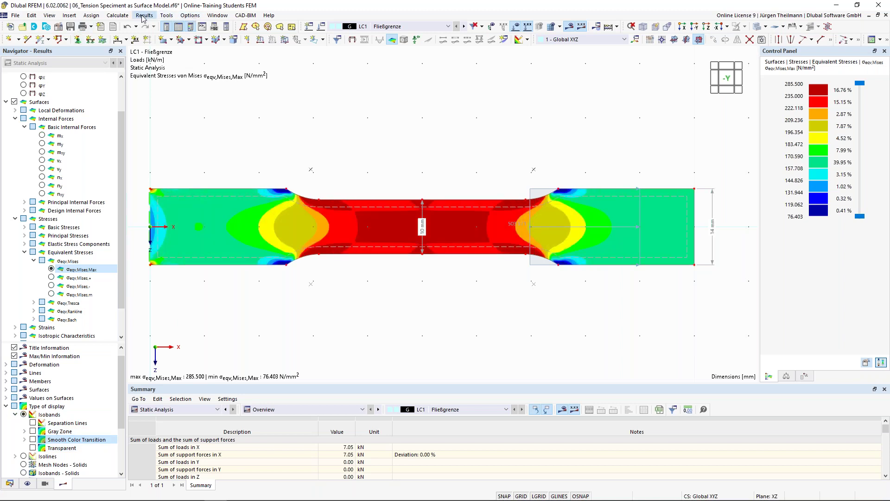
Set the surface result smoothing back to constant on mesh elements
left_click(117, 16)
left_click(134, 179)
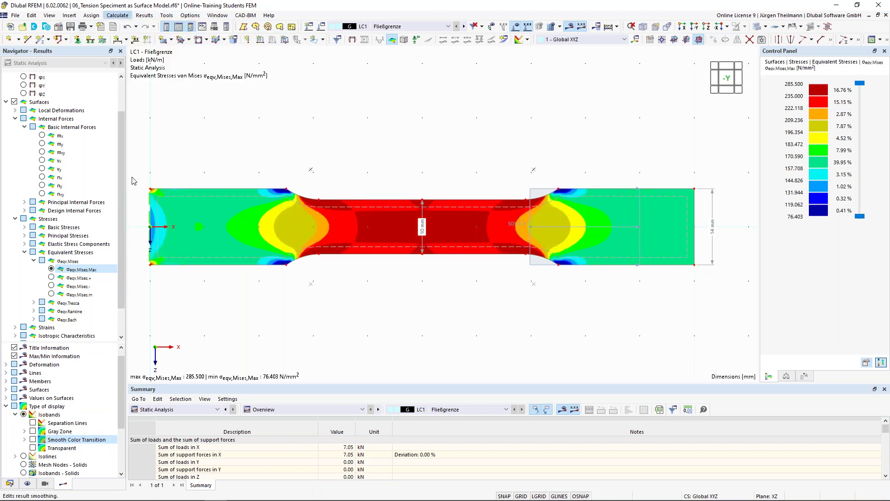
left_click(262, 134)
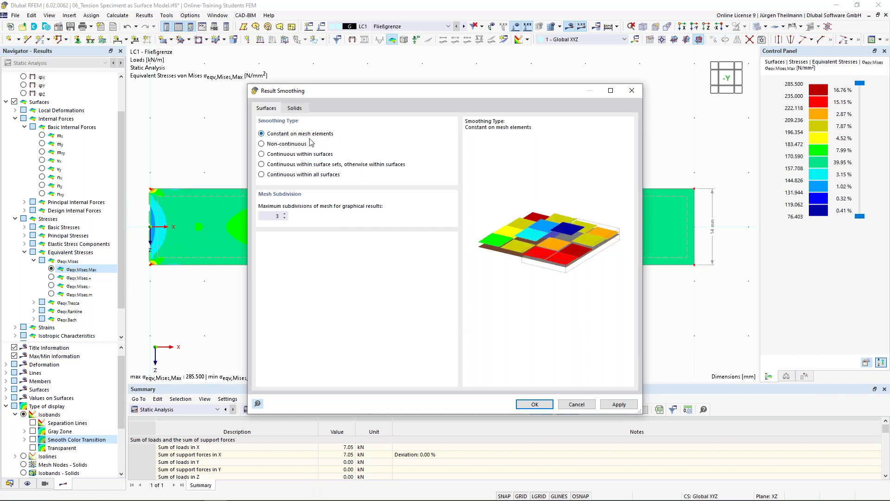
left_click(532, 404)
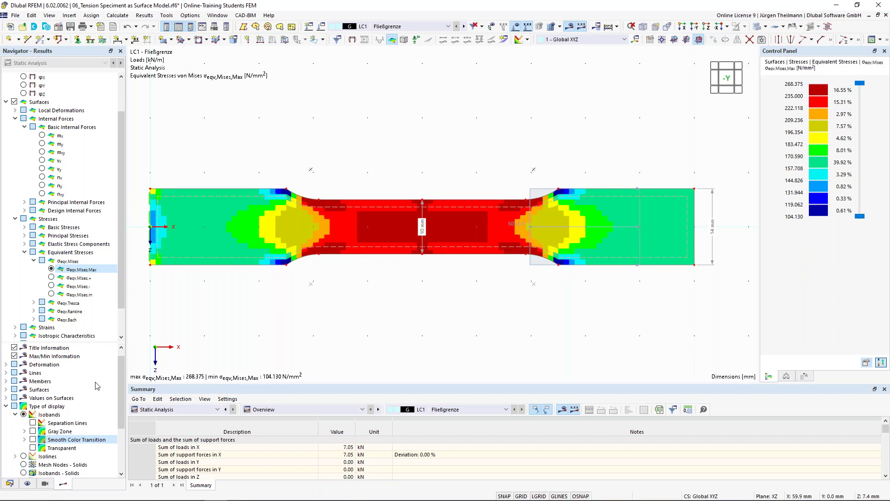
Assign material 3 - S235 | Isotropic | Plastic (Surfaces/Solids) to thickness No. 3 of the specimen surface
left_click(10, 483)
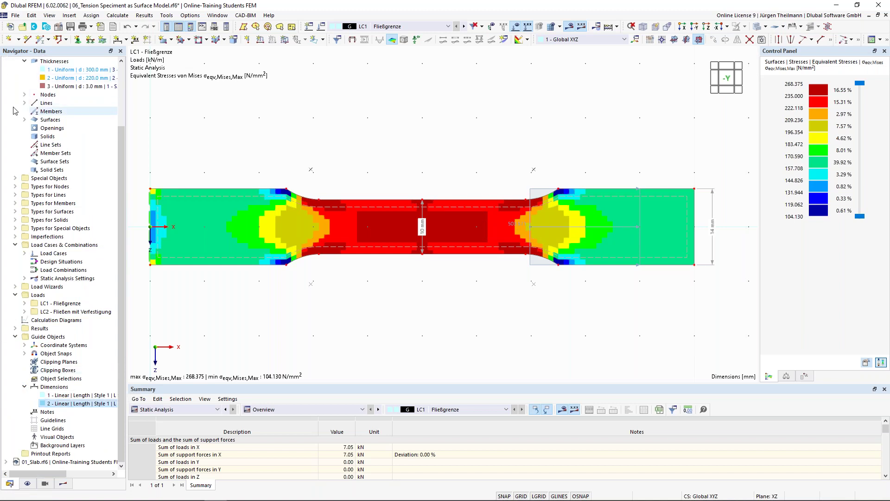
scroll(16, 119, "up", 3)
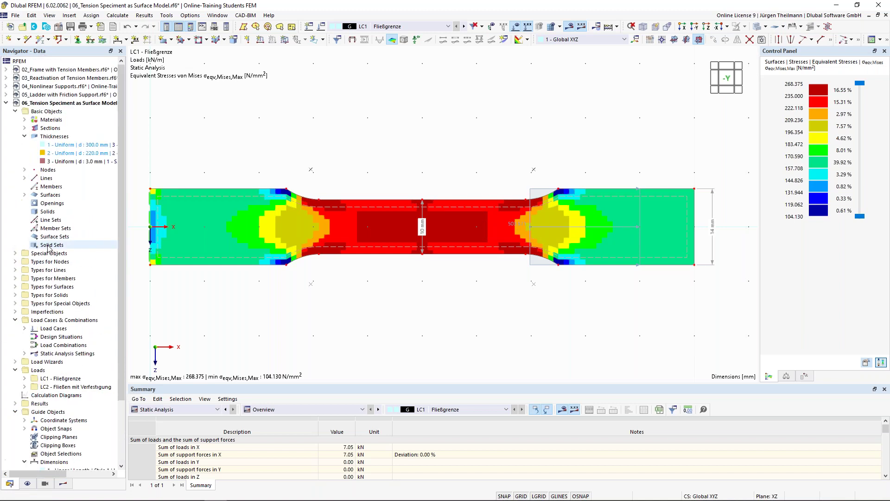
left_click(25, 120)
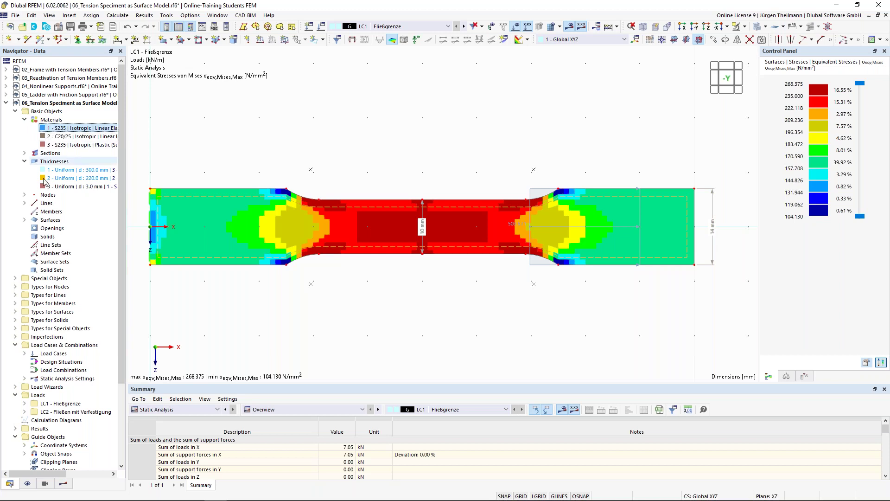
double_click(393, 207)
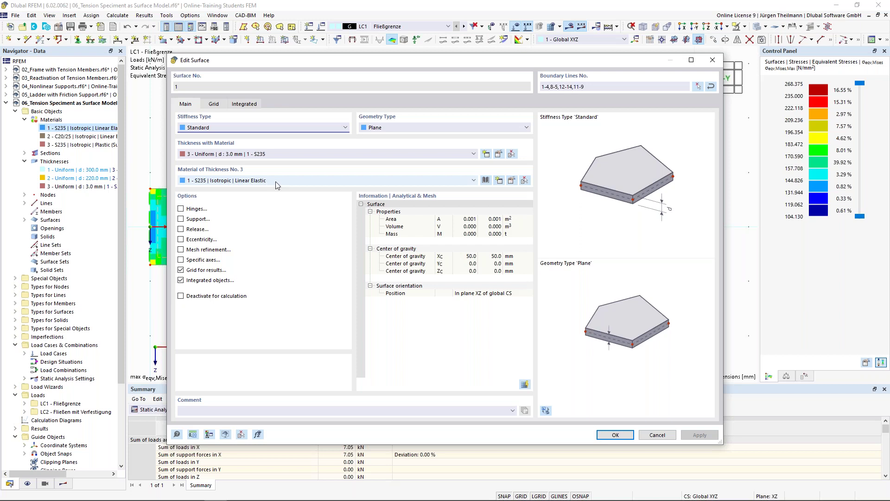
left_click(474, 180)
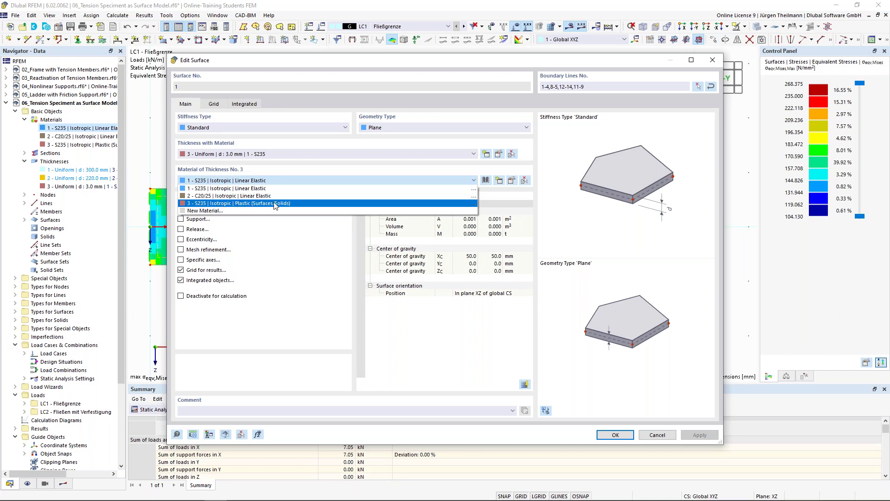
left_click(248, 203)
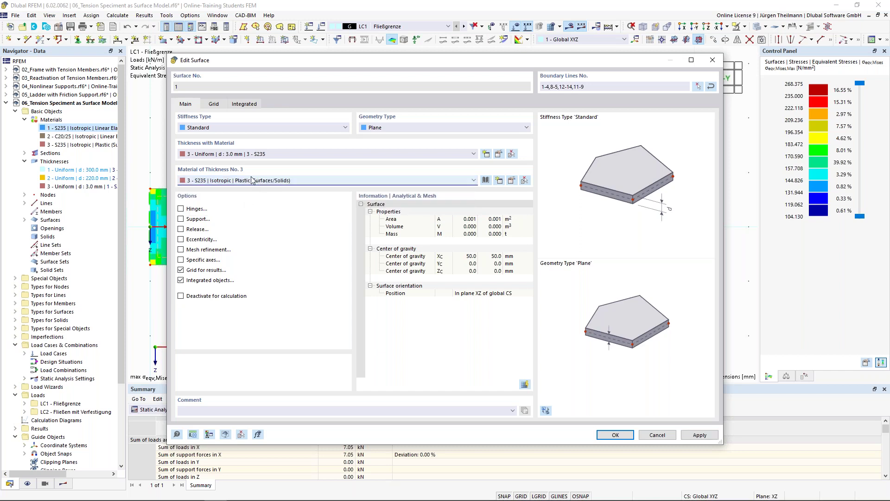
Review the plastic parameters of material 3, including the failure hypotheses, moduli of elasticity and yield strengths, keeping von Mises as the hypothesis
left_click(511, 181)
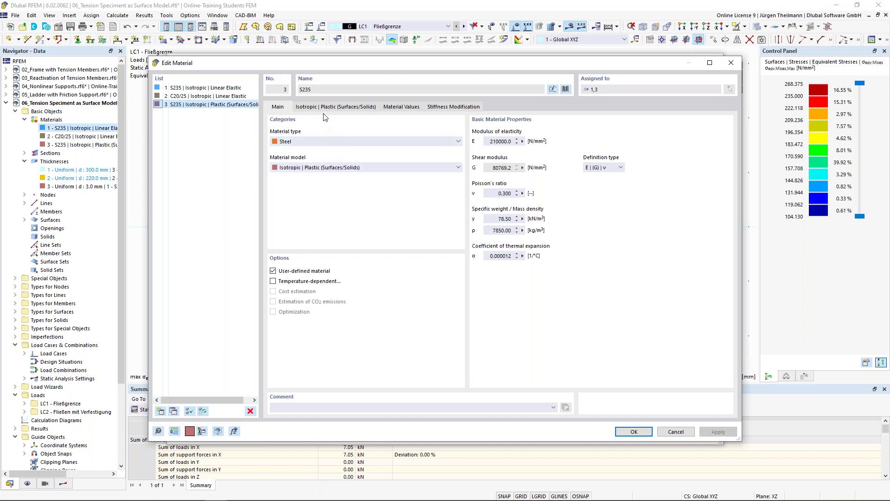
left_click(349, 108)
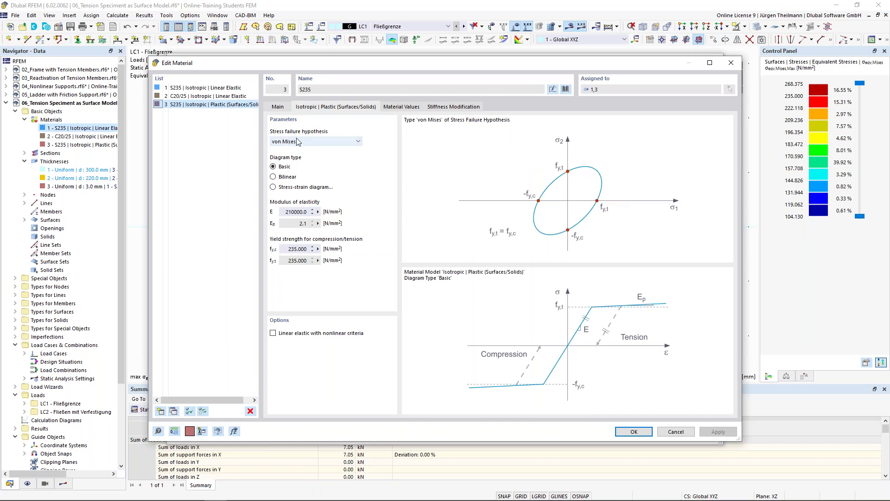
left_click(357, 141)
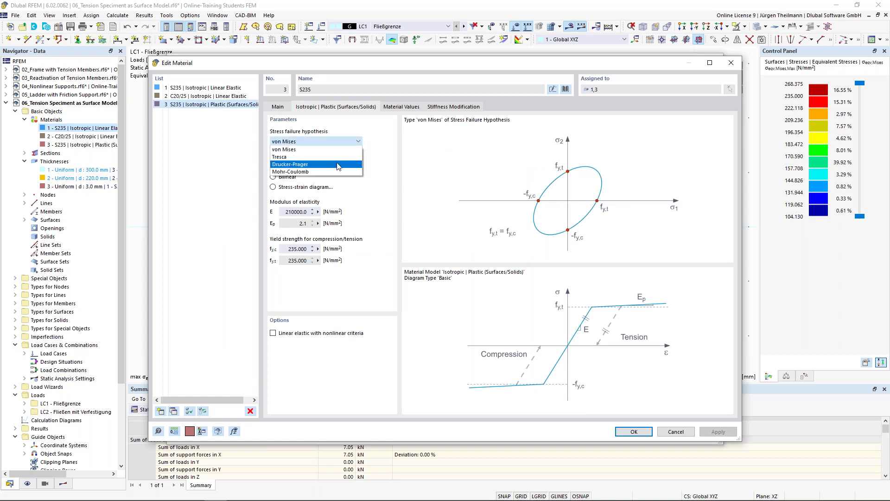
left_click(288, 150)
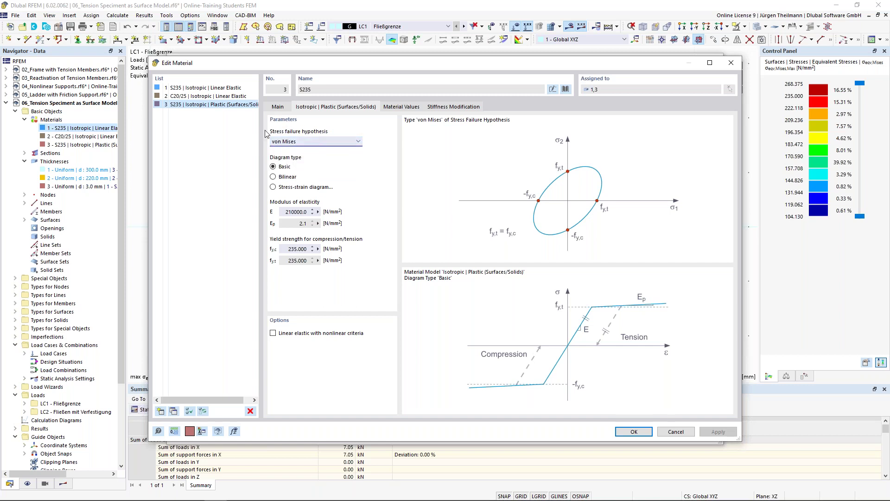
left_click(288, 249)
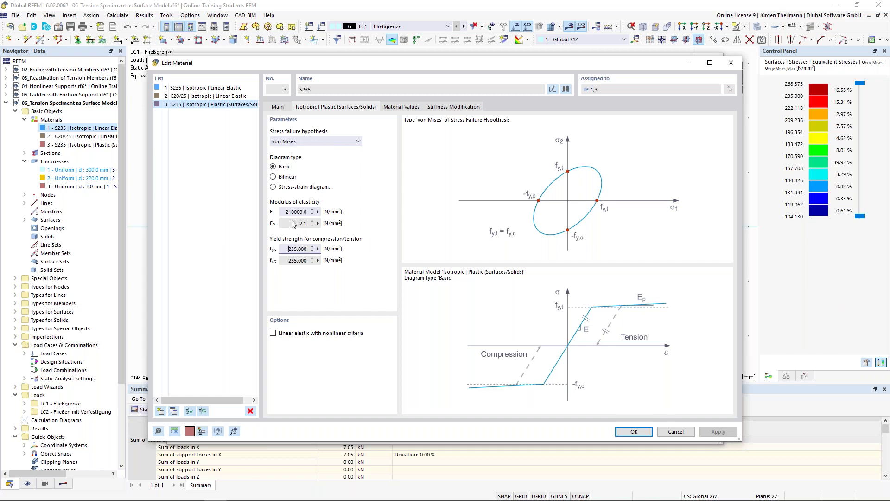
left_click_drag(284, 211, 318, 210)
left_click(619, 434)
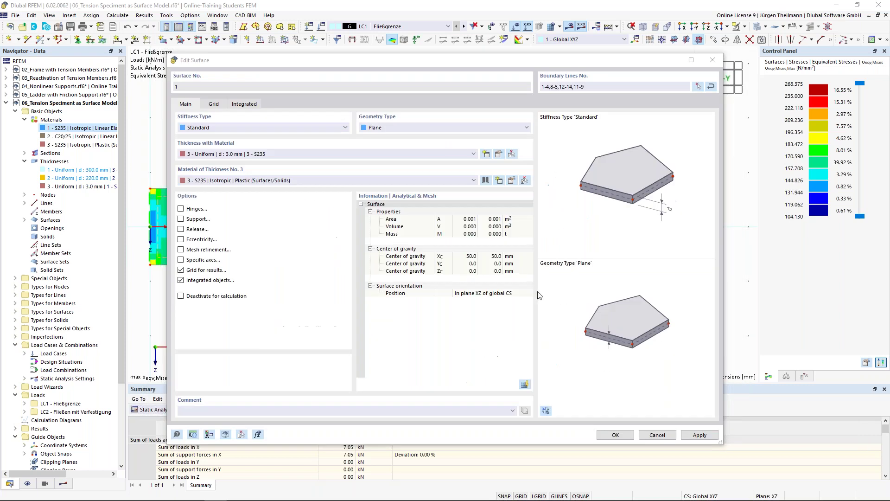
Apply the surface's material change, accept deleting all results, and recalculate LC1 - Fließgrenze
left_click(625, 438)
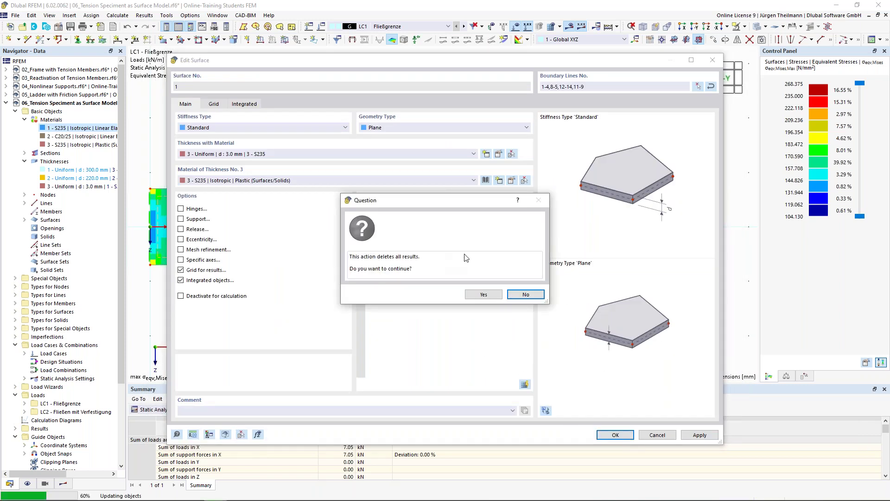
left_click(484, 295)
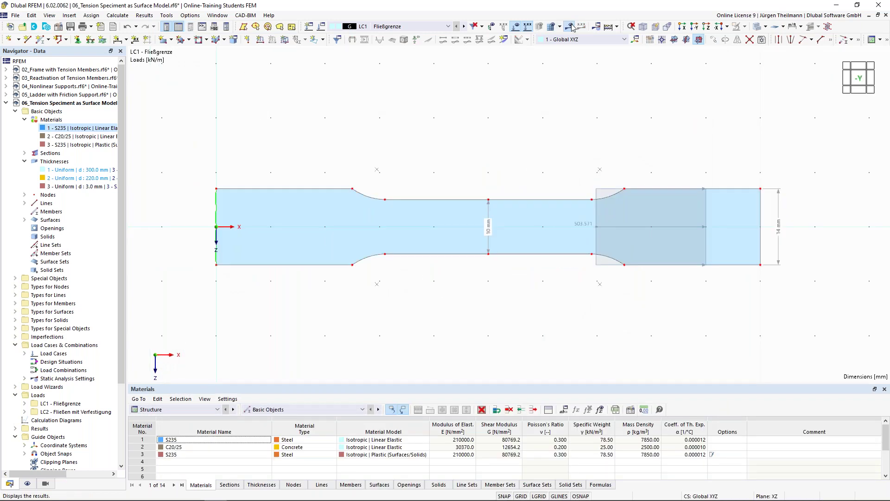
left_click(490, 296)
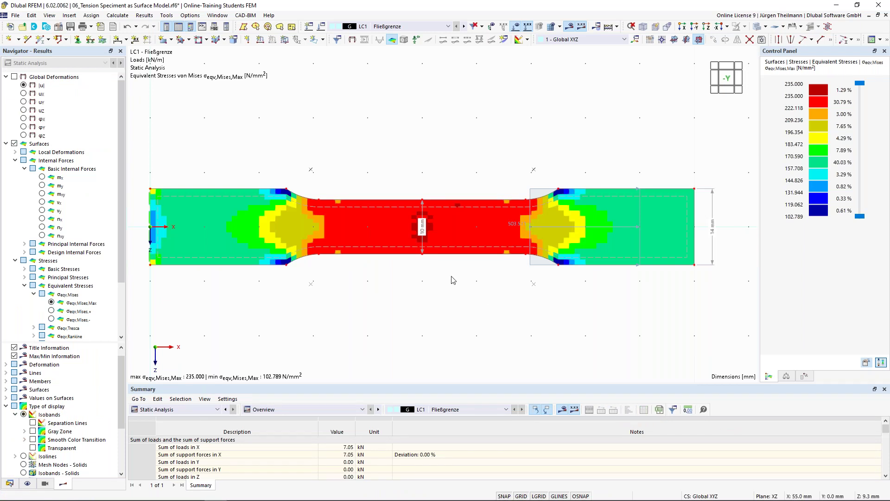
Refer the von Mises stress color scale to the Max/Min values
double_click(822, 134)
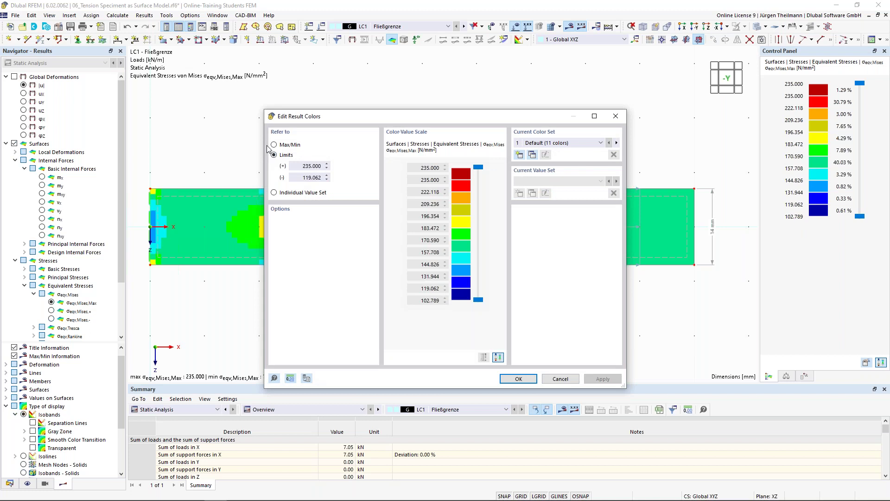
left_click(281, 146)
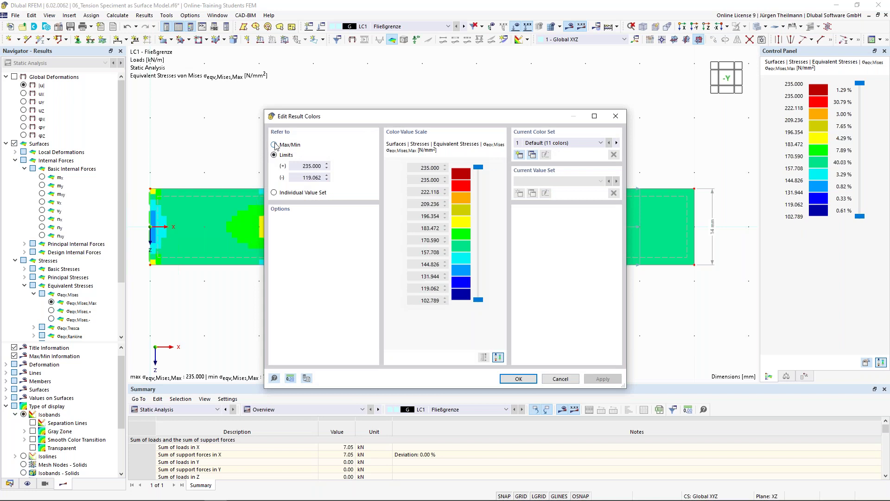
left_click(517, 378)
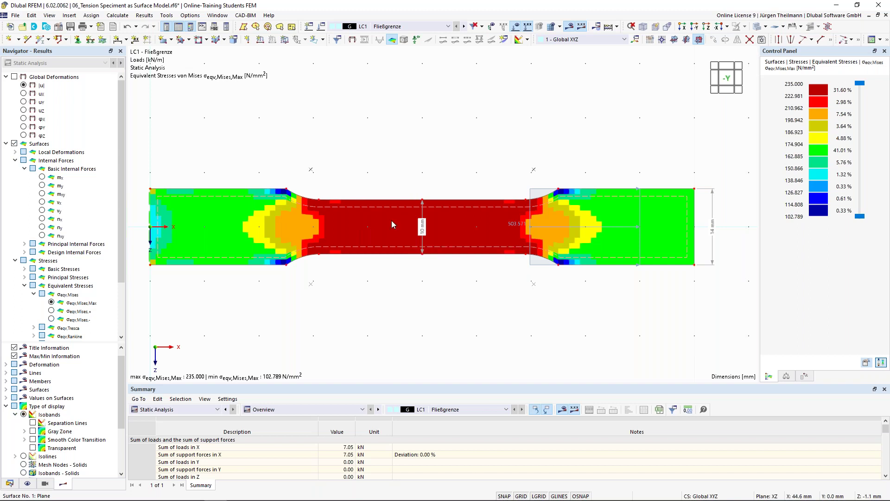
Display the global deformations |u| of LC1 and examine the specimen's displacement distribution
left_click(24, 86)
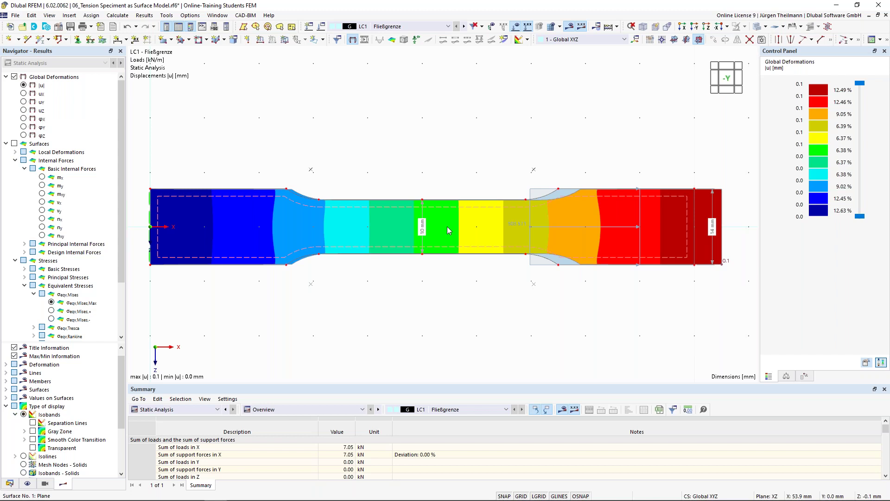
scroll(617, 222, "up", 2)
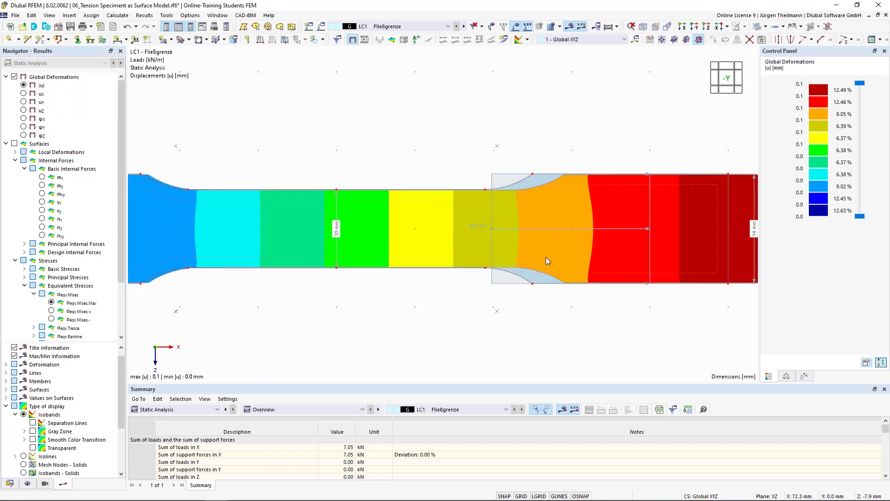
scroll(597, 224, "down", 3)
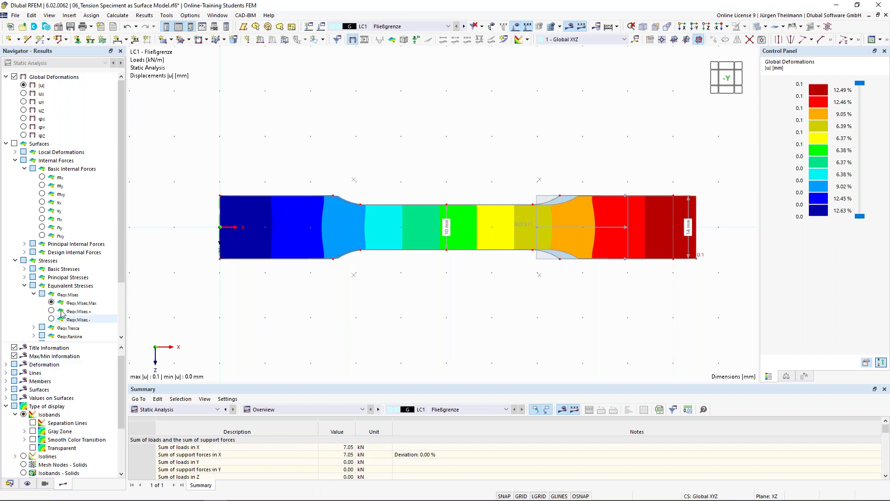
Display the nonlinearity rate ηpl from the criteria results to examine where the specimen plasticizes
scroll(62, 287, "down", 3)
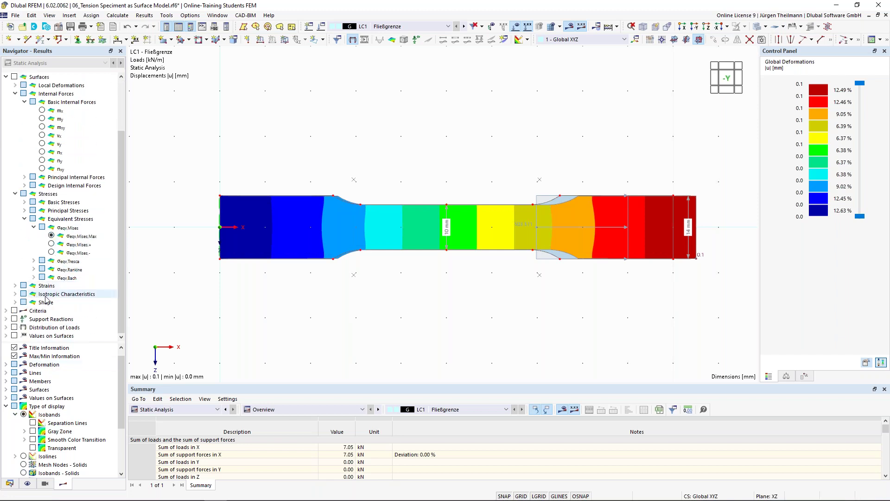
left_click(6, 311)
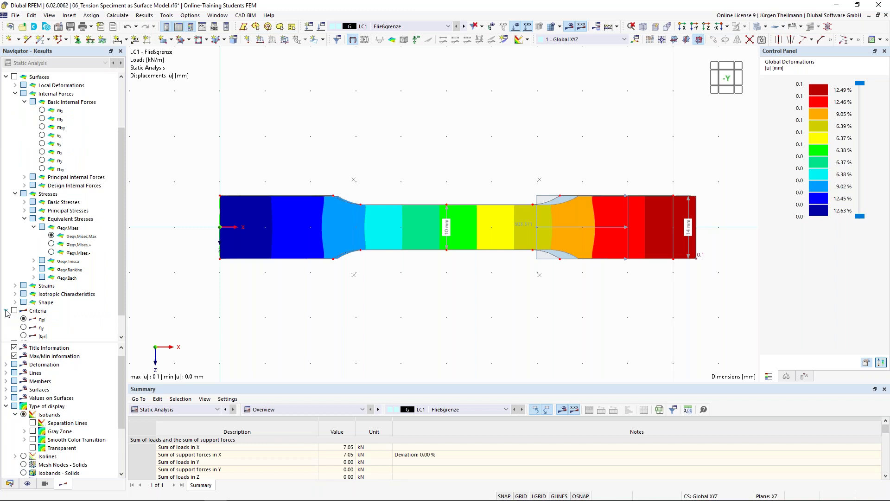
scroll(6, 312, "down", 1)
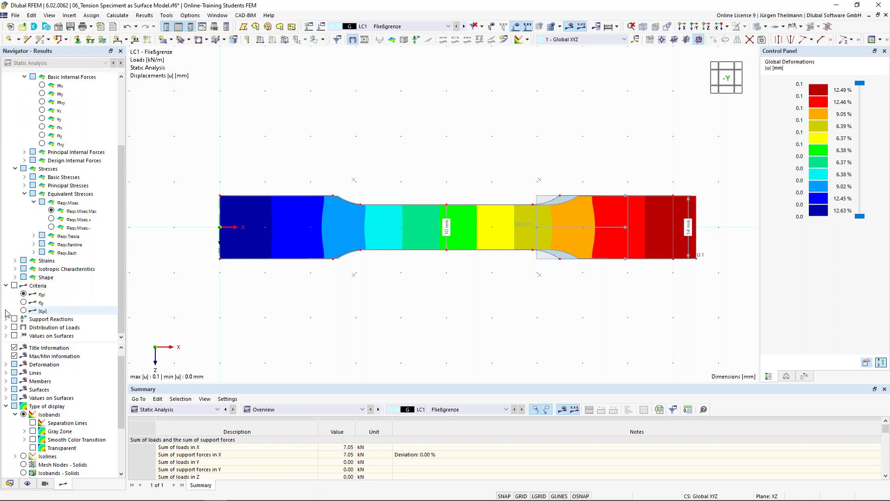
left_click(24, 294)
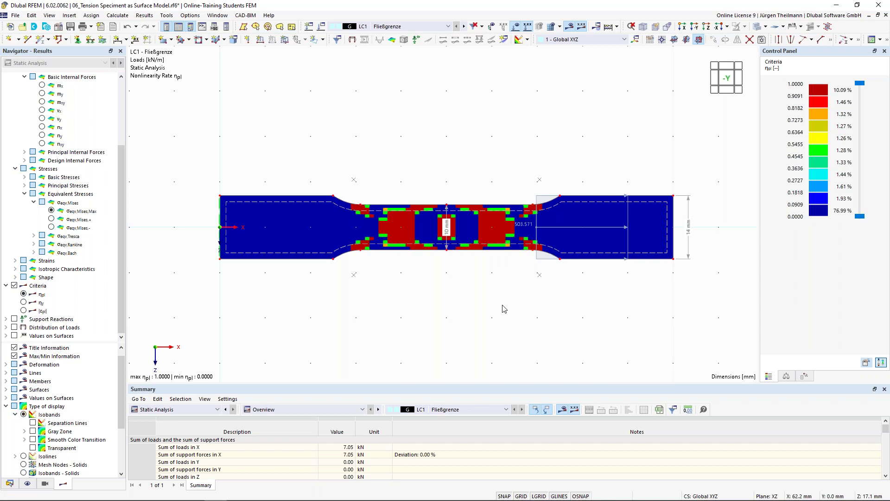
Switch back to the global deformations |u| and calculate the results of LC2 - Fließen mit Verfestigung
scroll(21, 185, "up", 4)
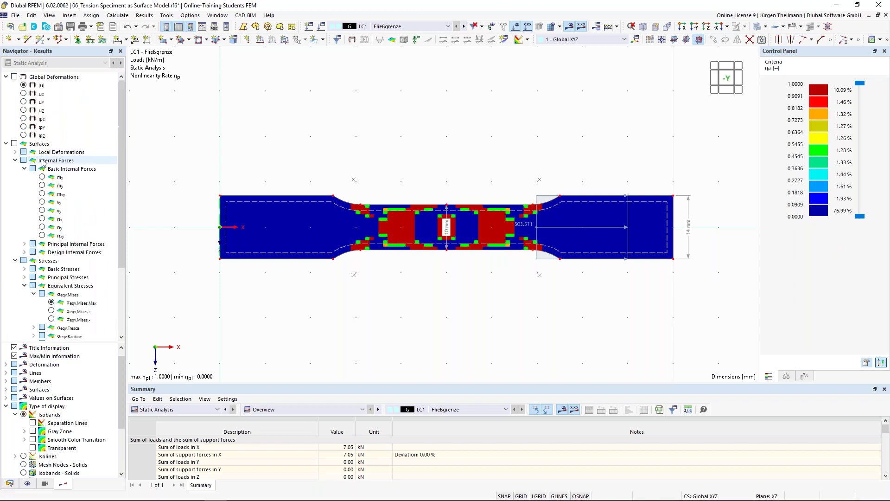
left_click(24, 85)
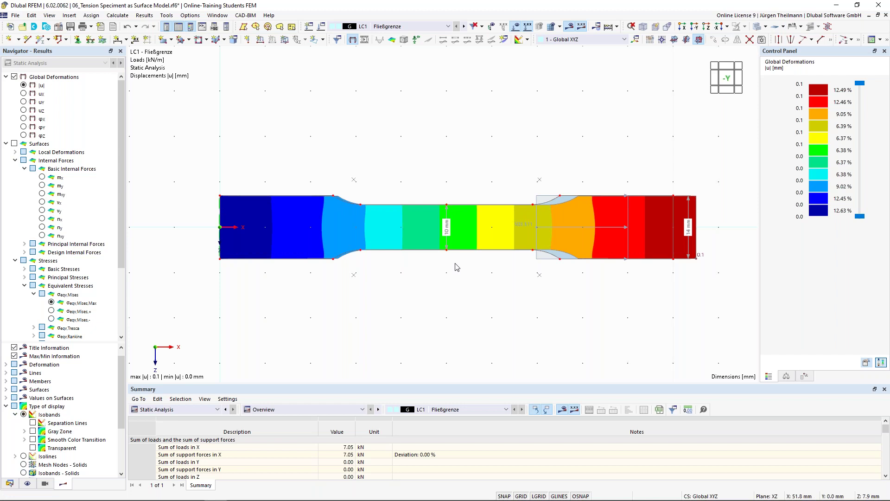
left_click(465, 27)
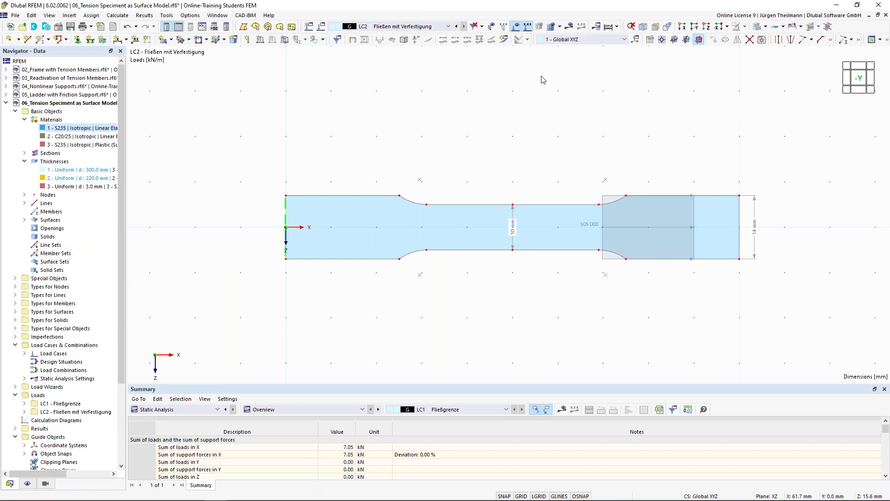
left_click(571, 27)
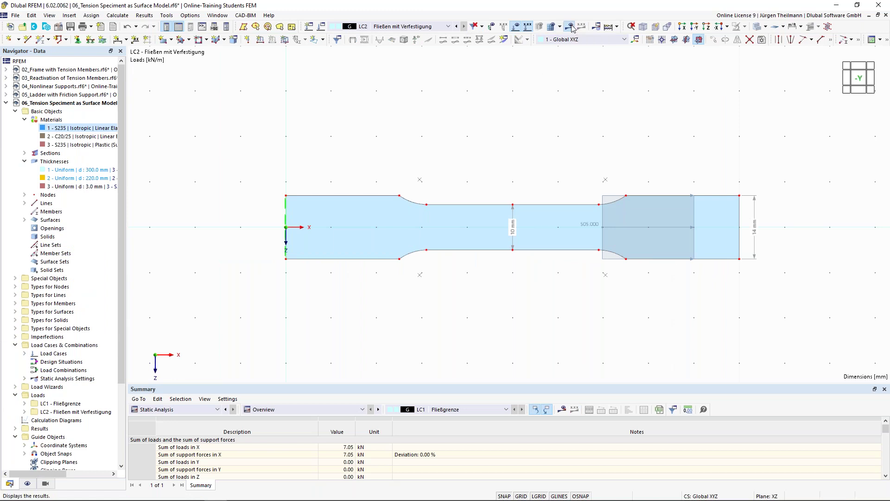
left_click(483, 295)
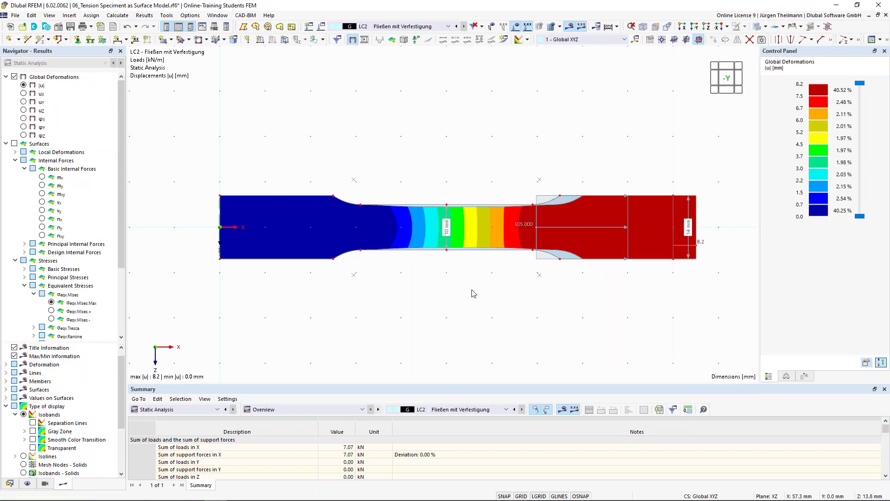
Compare the LC2 von Mises stresses with the global deformations |u|, examining the displacements in the specimen's narrow middle section
left_click(13, 144)
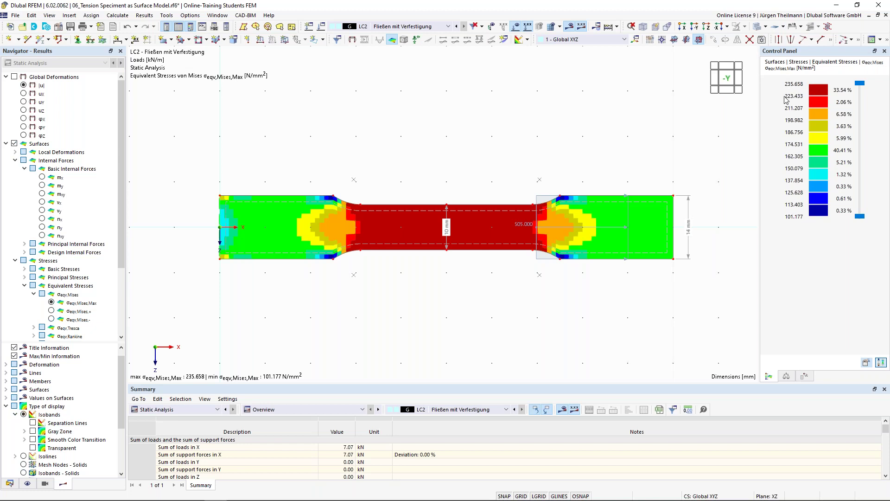
left_click(23, 85)
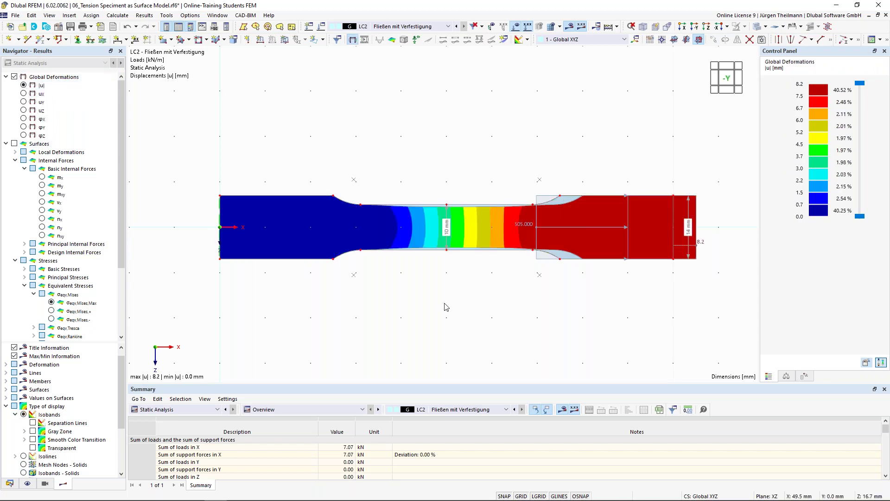
scroll(474, 227, "up", 3)
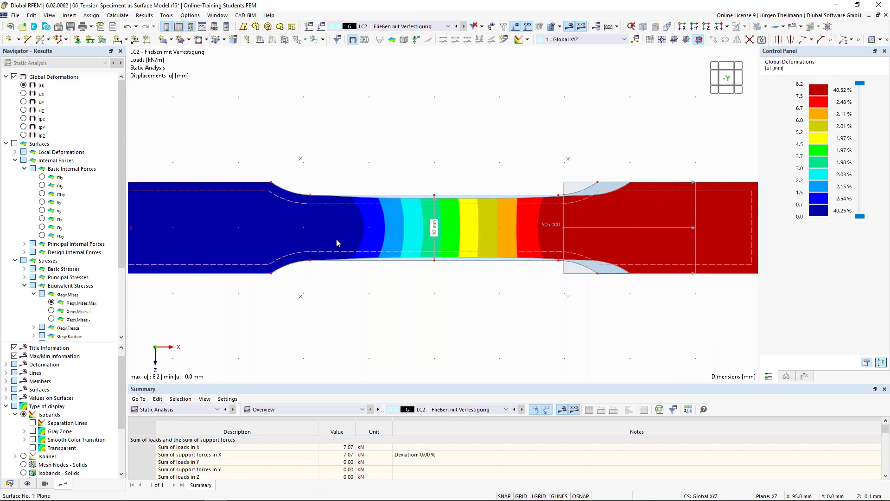
scroll(731, 230, "down", 1)
middle_click_drag(706, 309, 660, 304)
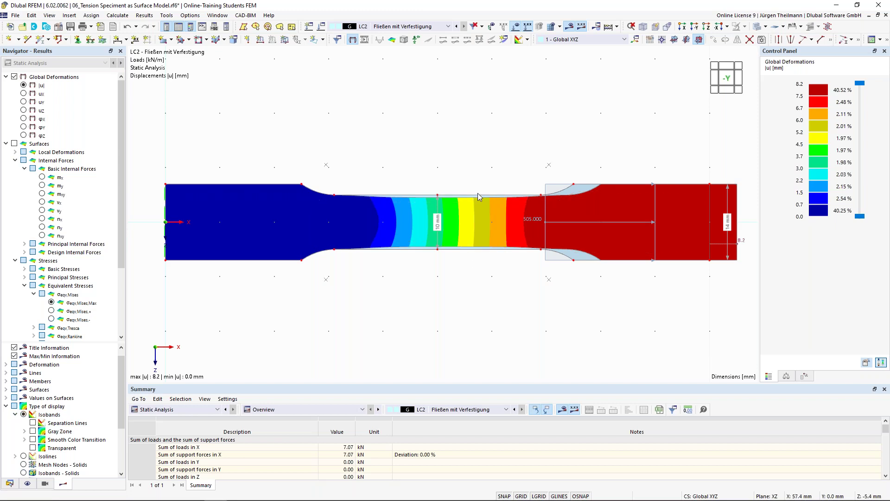
scroll(482, 194, "up", 3)
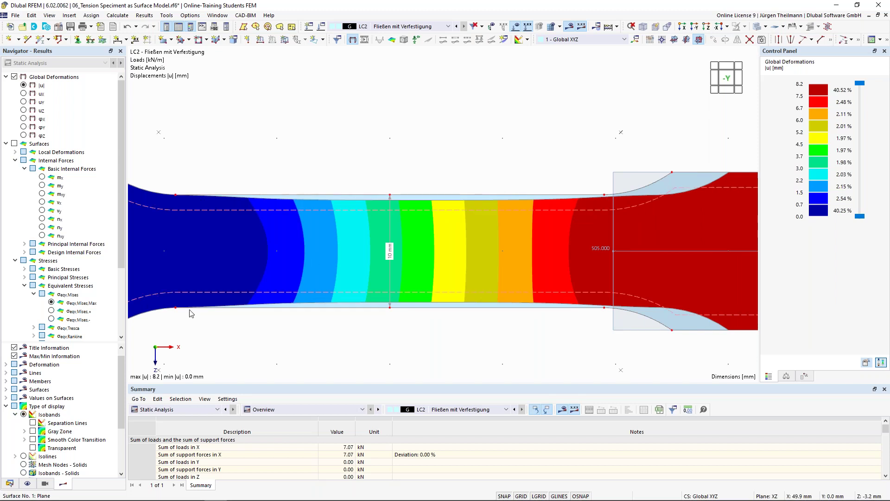
mouse_move(628, 308)
scroll(436, 203, "down", 2)
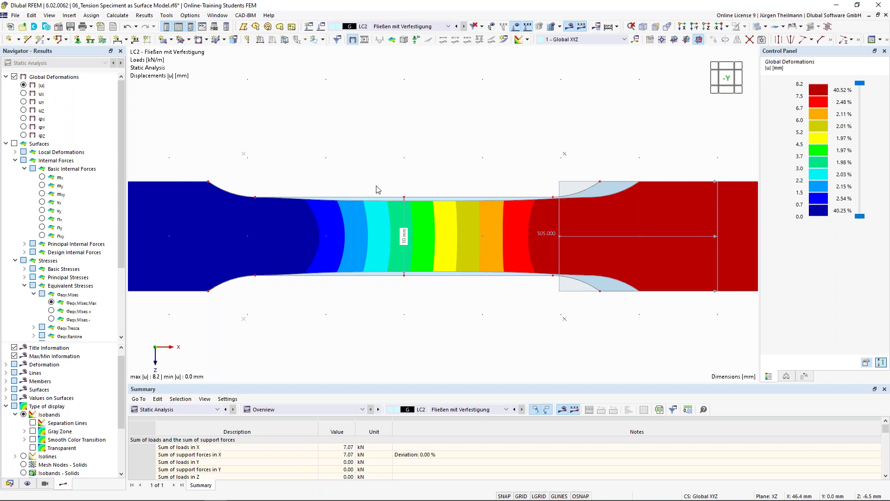
scroll(376, 189, "down", 2)
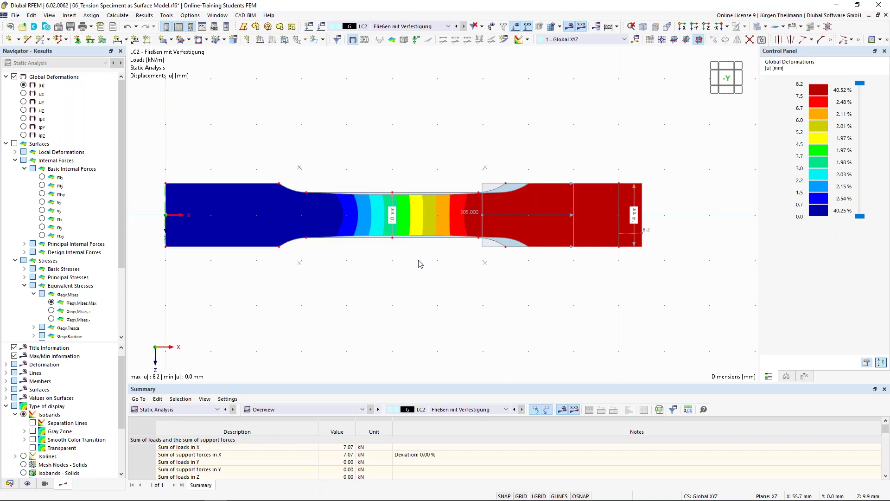
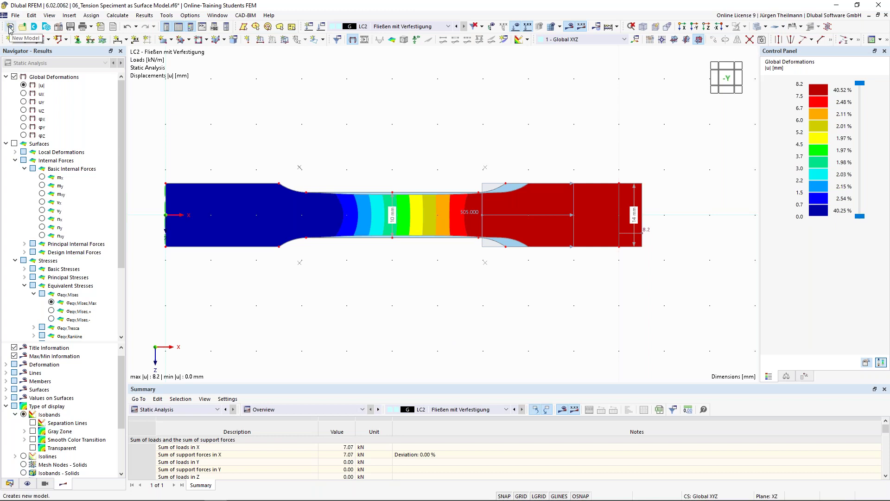
Create and save a blank 2D | XY | Plate model named 07_Singularities_Load in the Online-Training Students FEM project
left_click(9, 28)
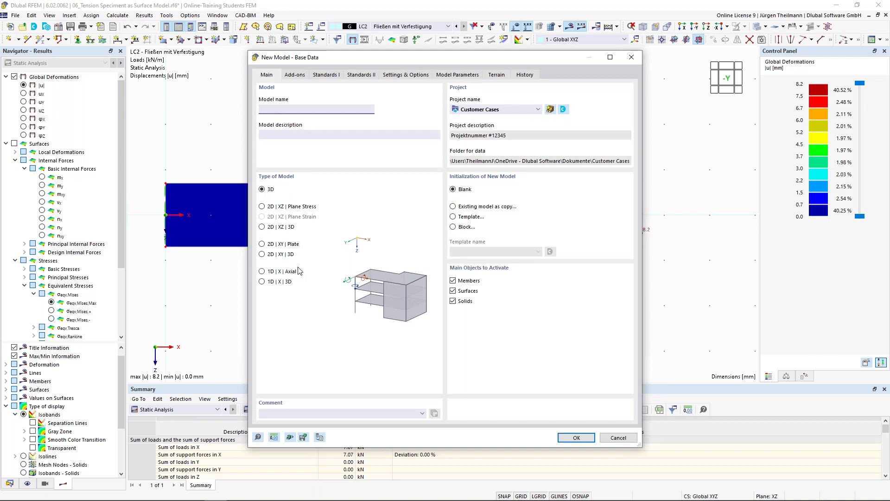
left_click(263, 245)
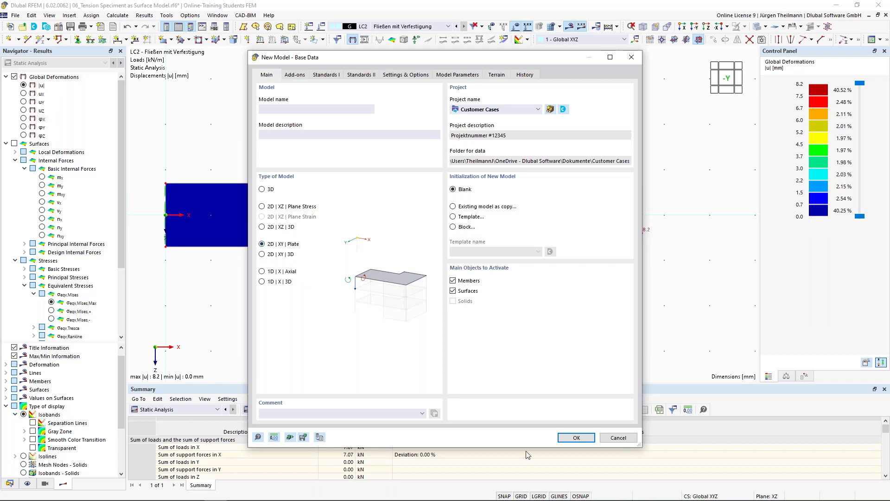
left_click(526, 110)
left_click(490, 152)
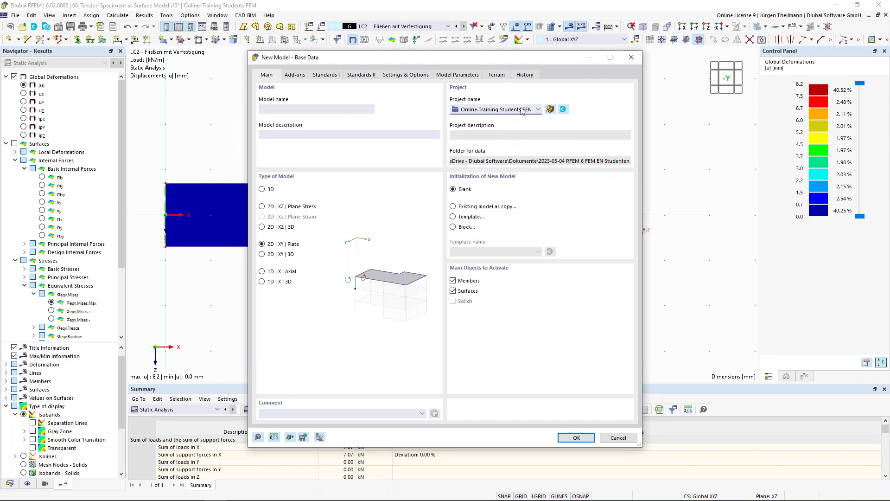
left_click(575, 437)
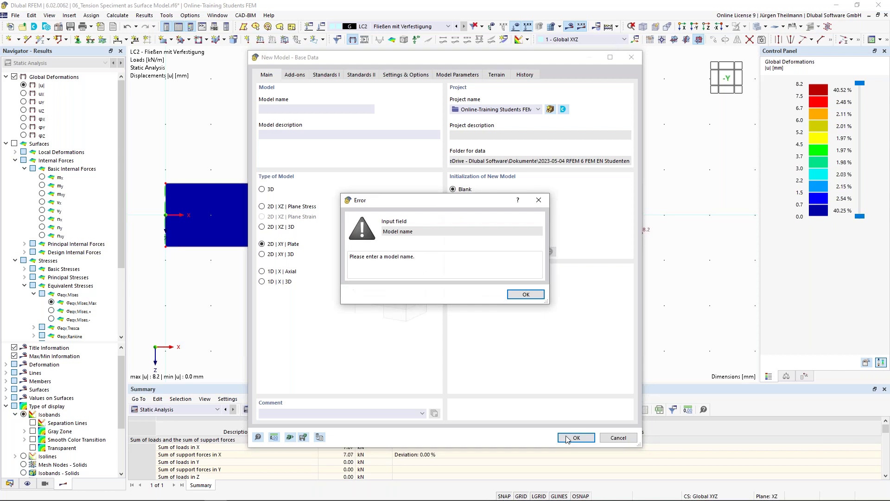
left_click(526, 295)
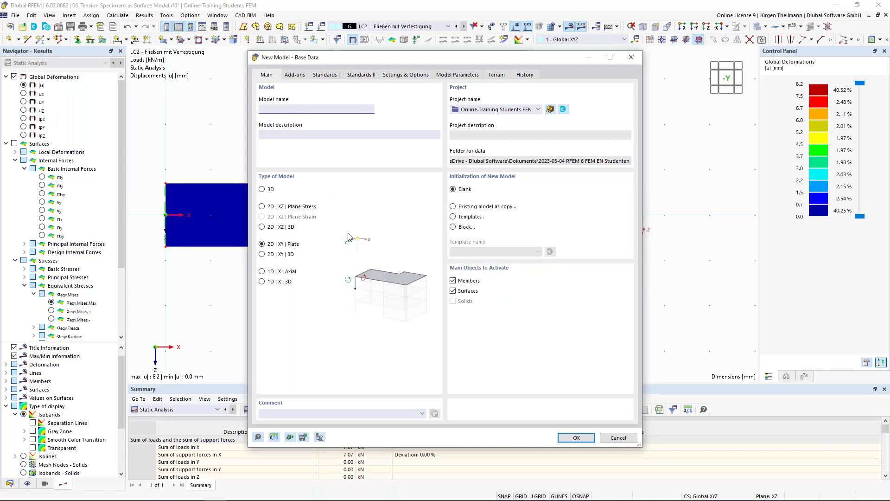
type("07_Singula")
type("rities_Load")
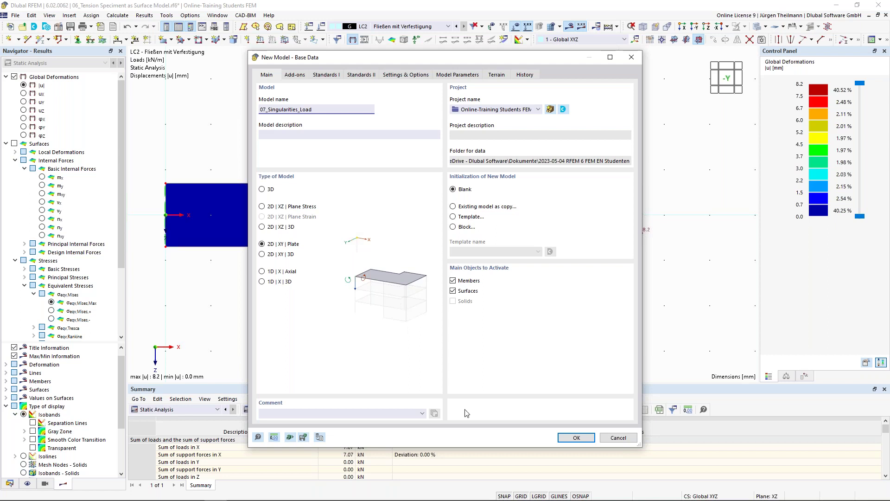
left_click(576, 437)
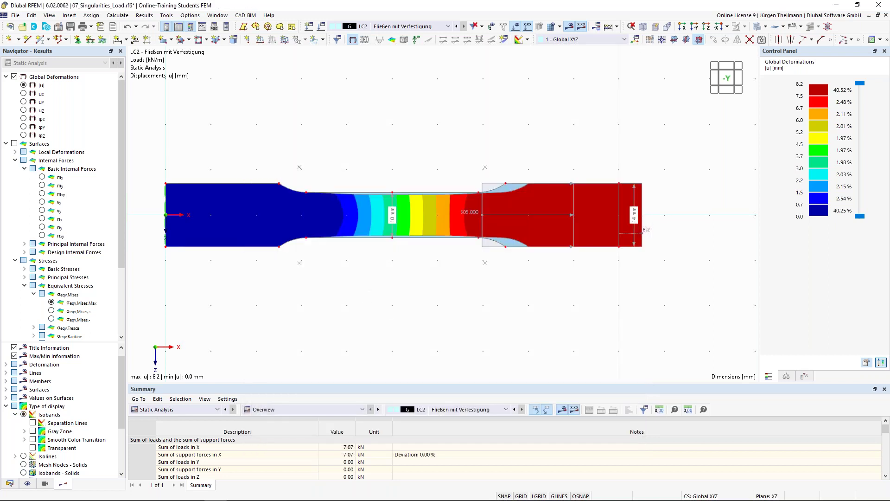
key("ctrl+s")
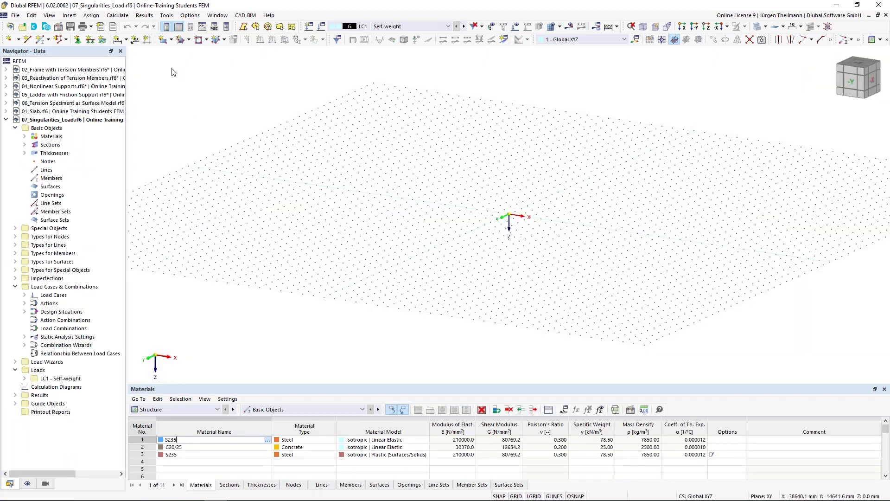
Start a new rectangular surface and define a new uniform 200 mm thickness for it with C30/37 concrete from the material library
left_click(163, 42)
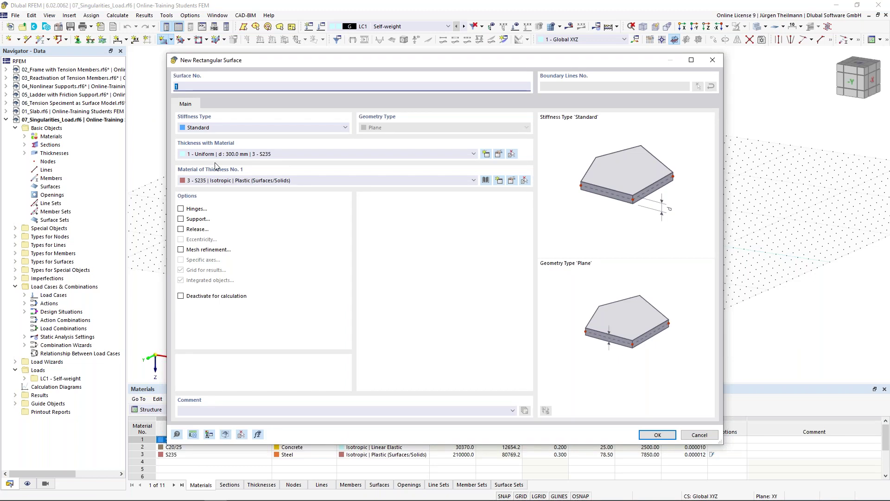
left_click(232, 155)
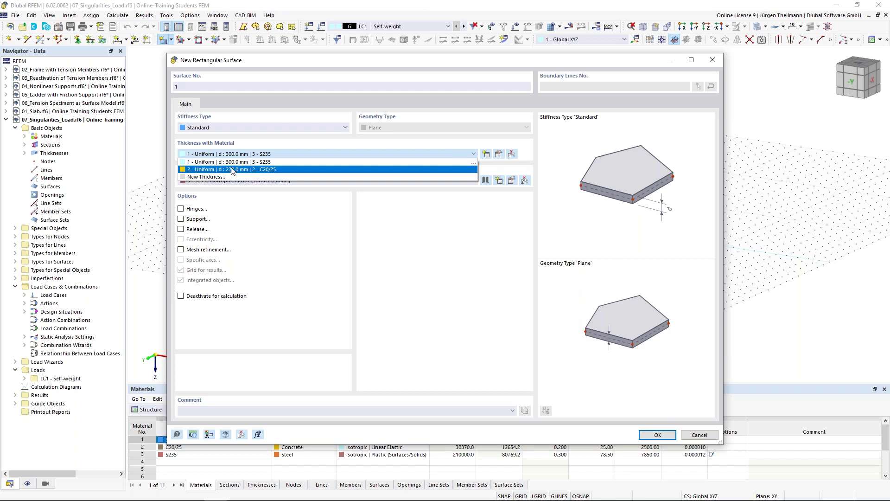
key("Escape")
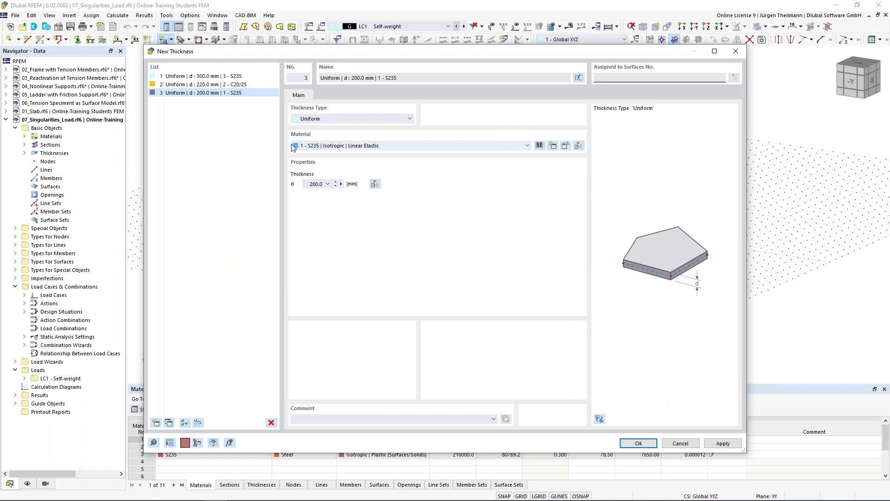
left_click(539, 146)
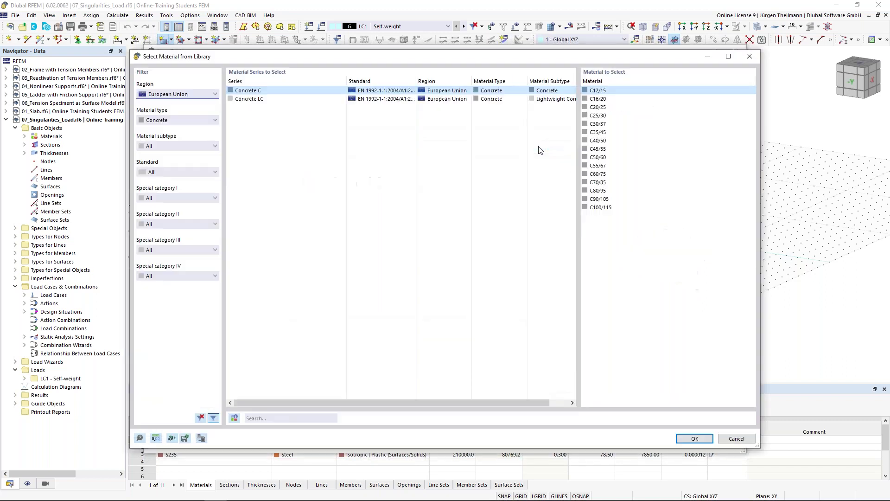
left_click(587, 124)
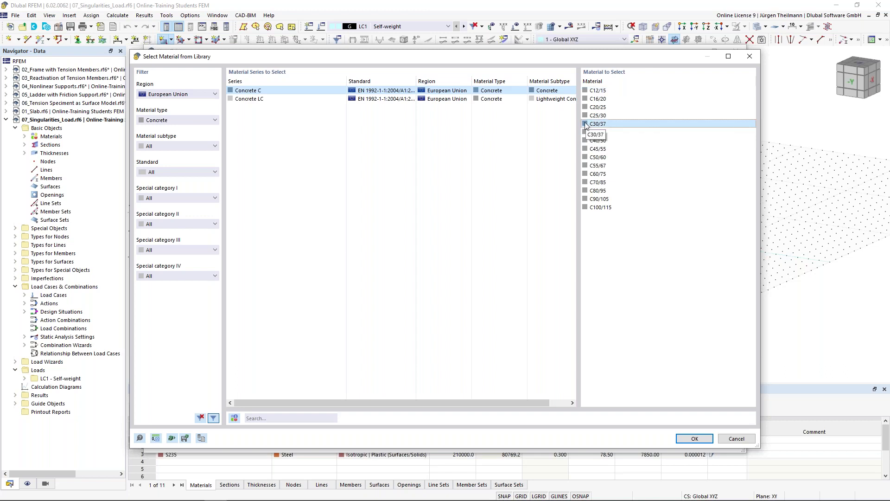
left_click(316, 417)
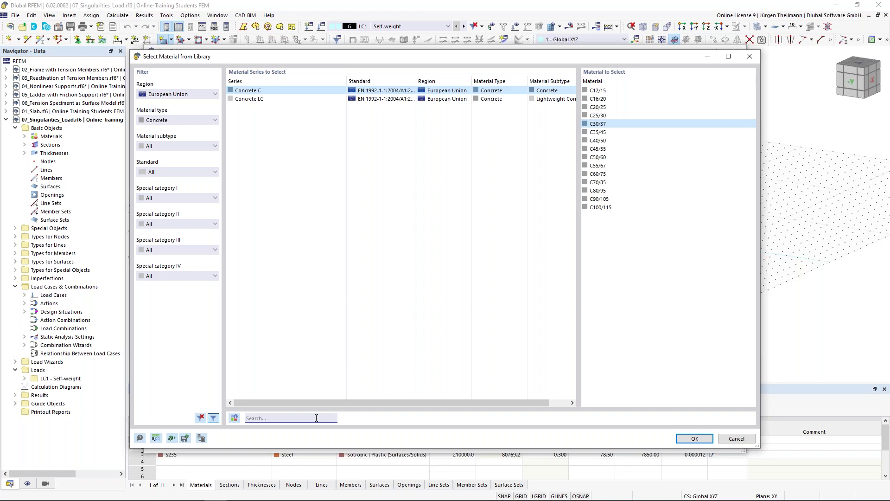
type("c3")
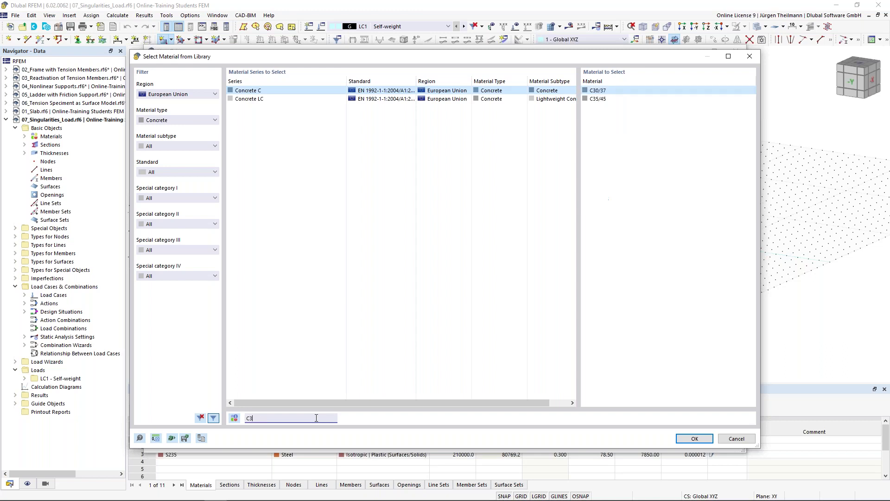
type("0/37")
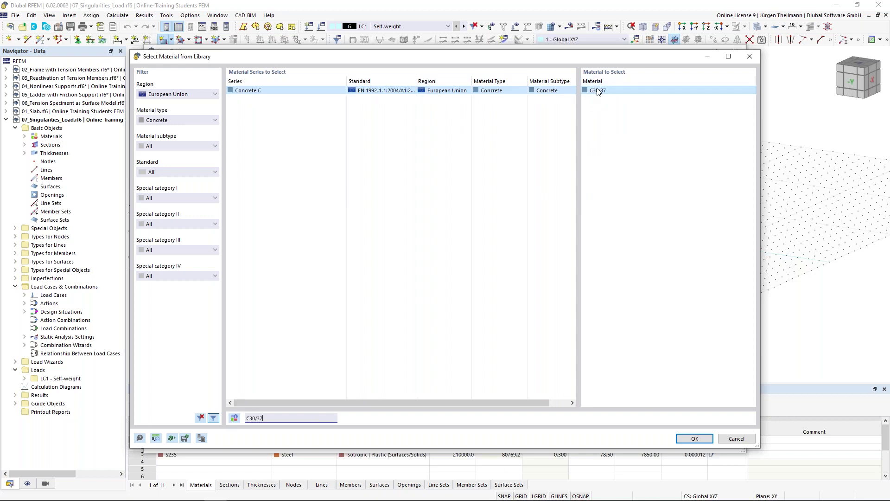
left_click(700, 439)
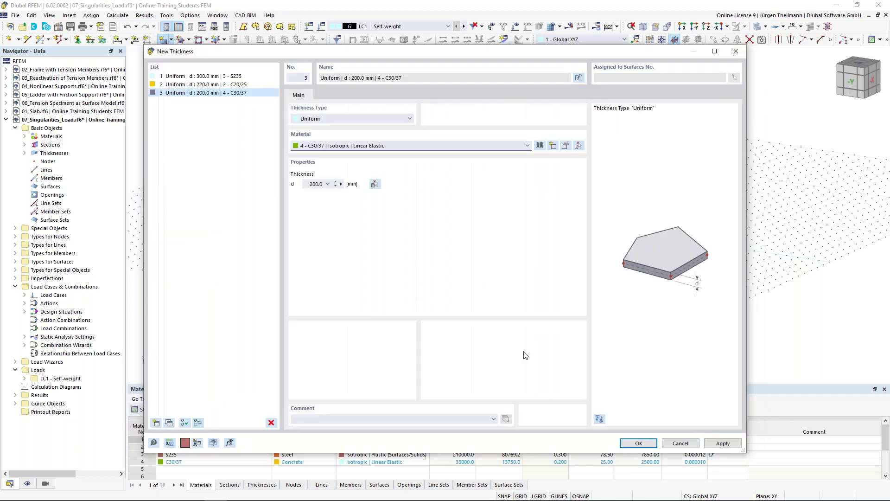
left_click(638, 442)
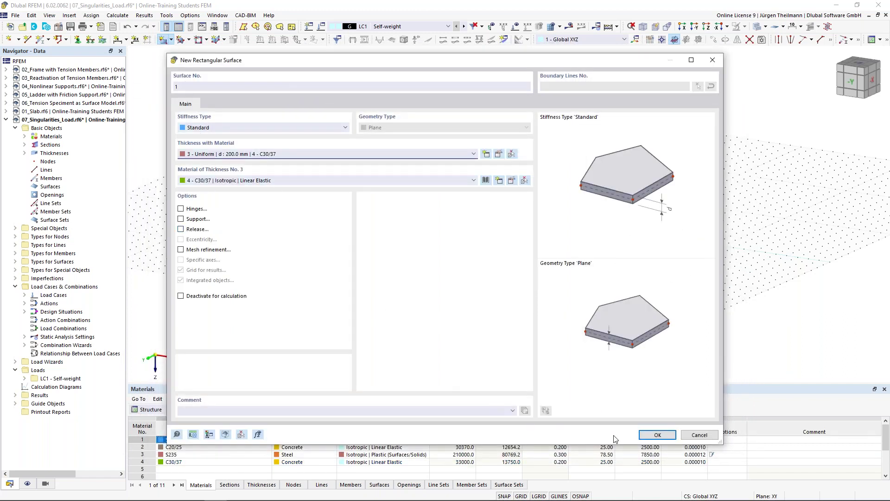
Draw the rectangular surface in plan view from the origin to X 8000 mm, Y 6000 mm
left_click(651, 439)
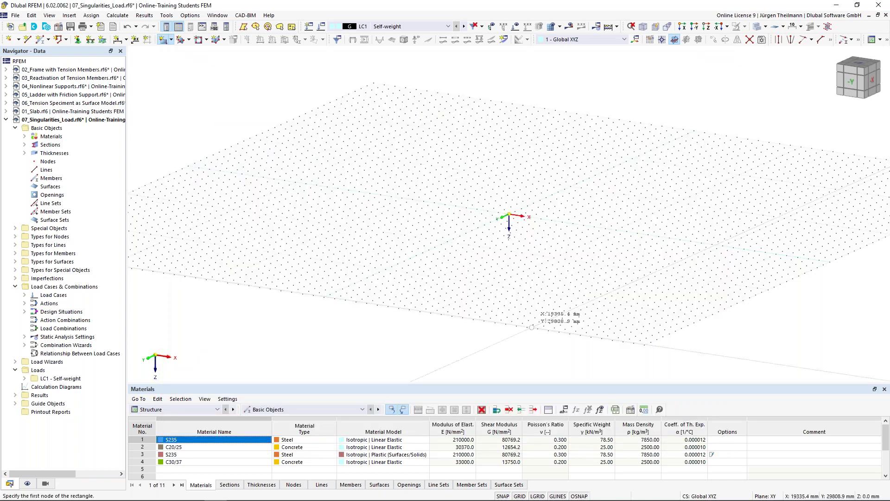
left_click(706, 27)
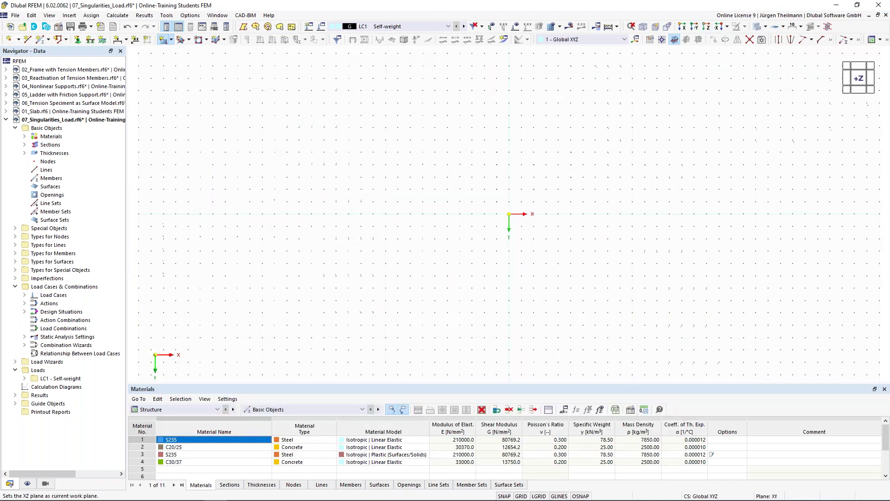
left_click(509, 214)
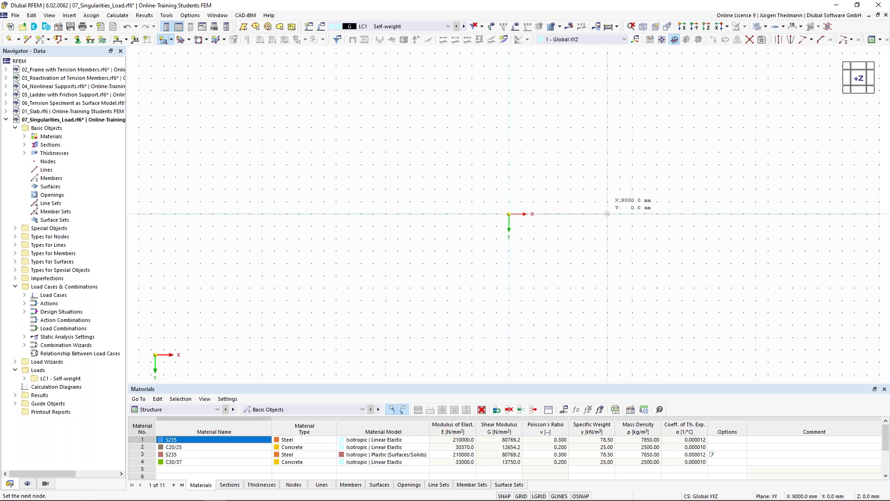
left_click(607, 288)
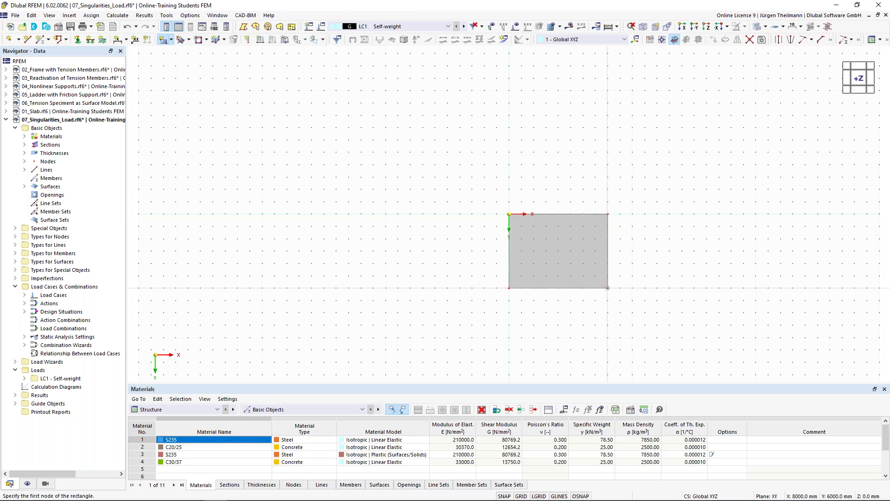
key("Escape")
middle_click_drag(641, 333, 475, 258)
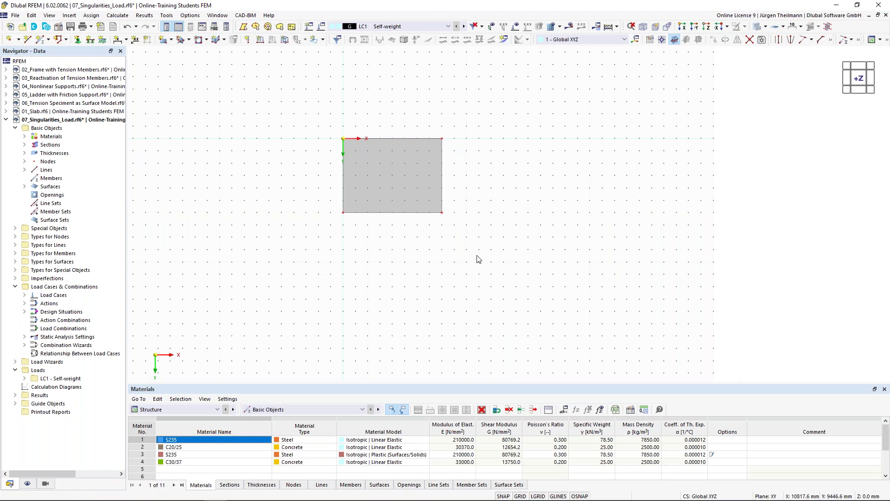
Place a node at the centre of the rectangular surface, at X 4000 mm, Y 3000 mm
left_click(10, 41)
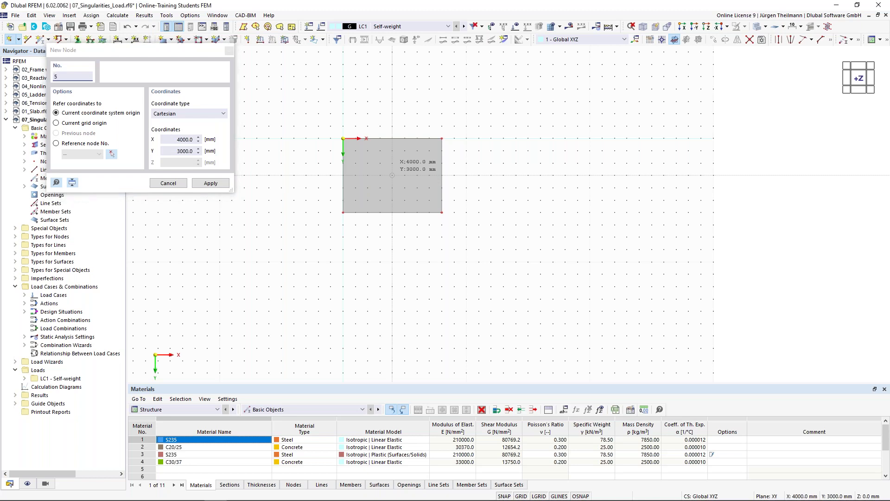
left_click(392, 175)
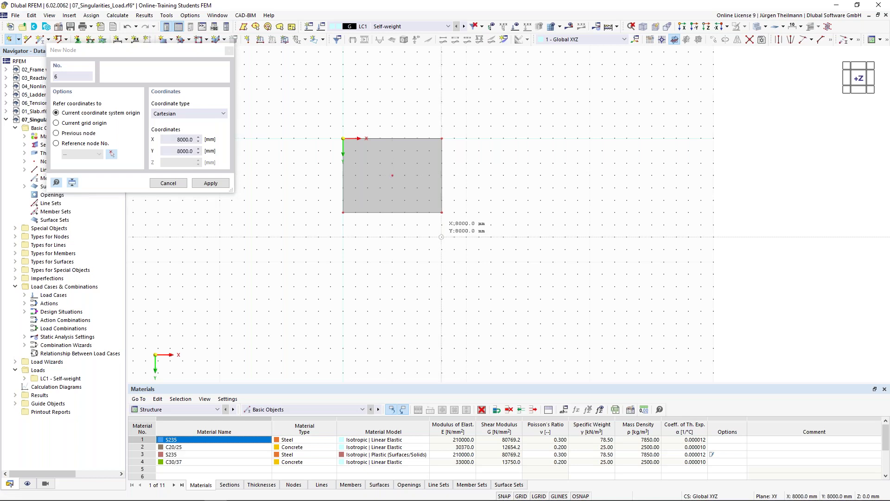
Assign the Hinged line support to all four edge lines of the slab and show the model in isometric view
key("Escape")
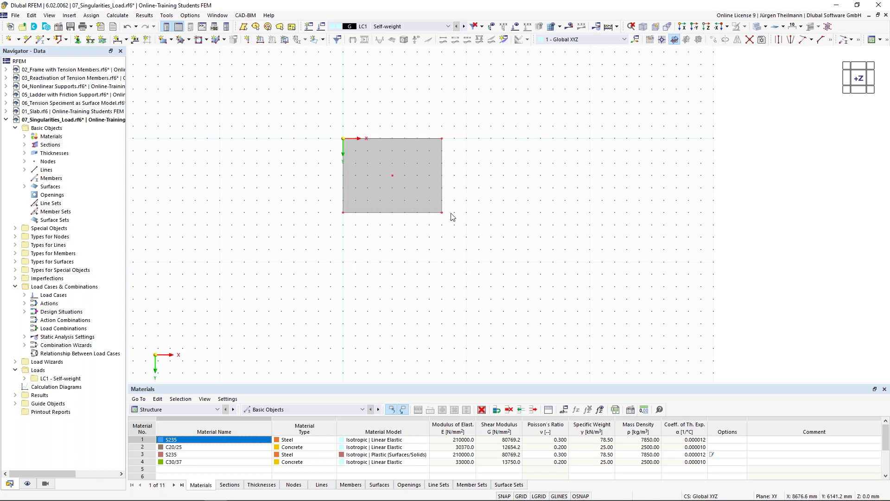
left_click_drag(297, 104, 586, 275)
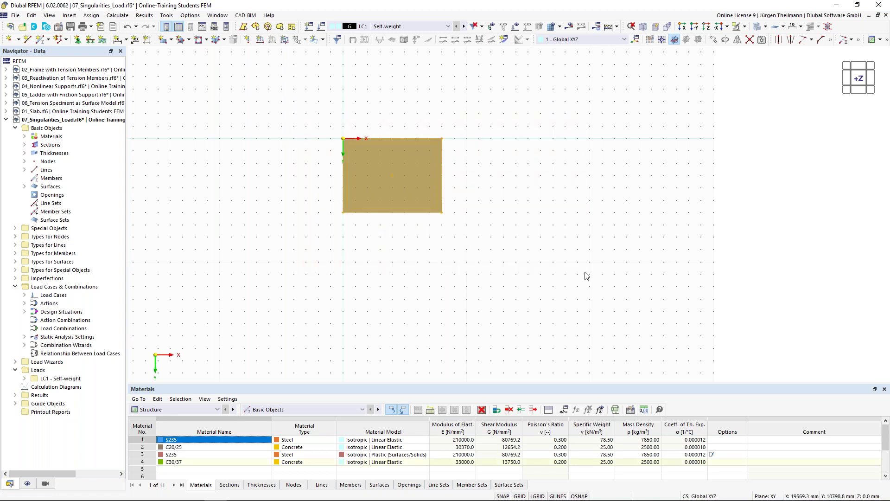
right_click(441, 179)
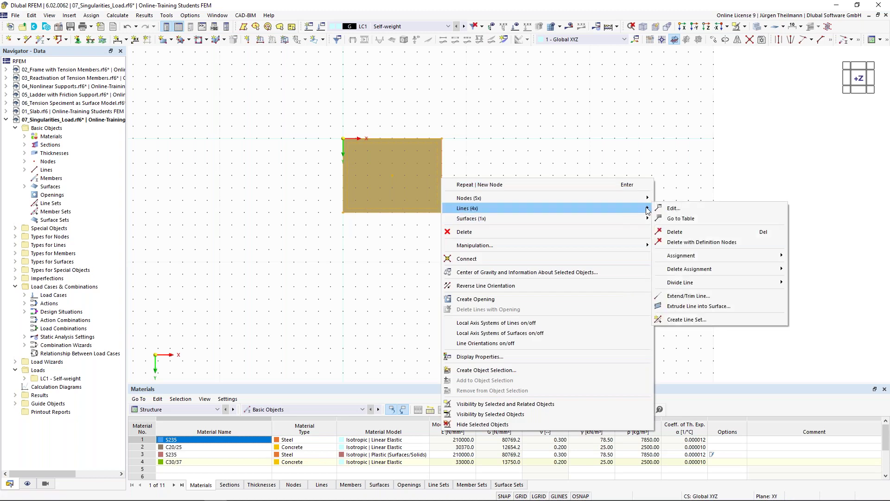
left_click(670, 209)
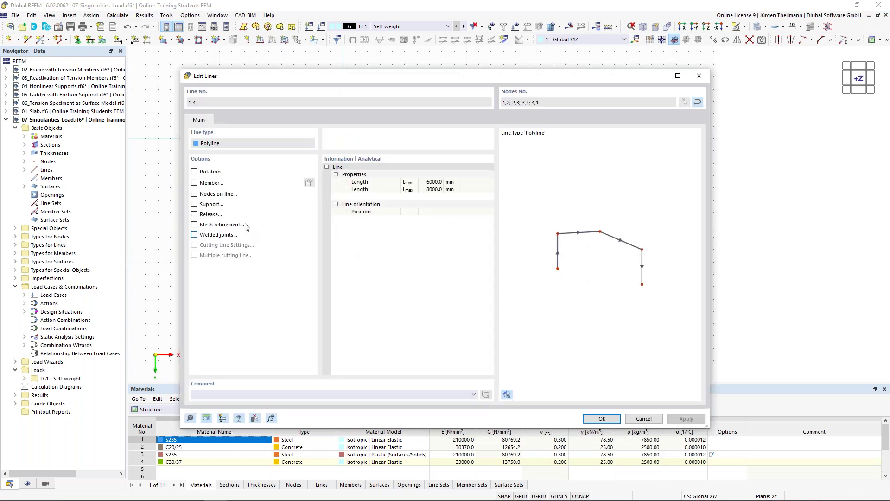
left_click(194, 204)
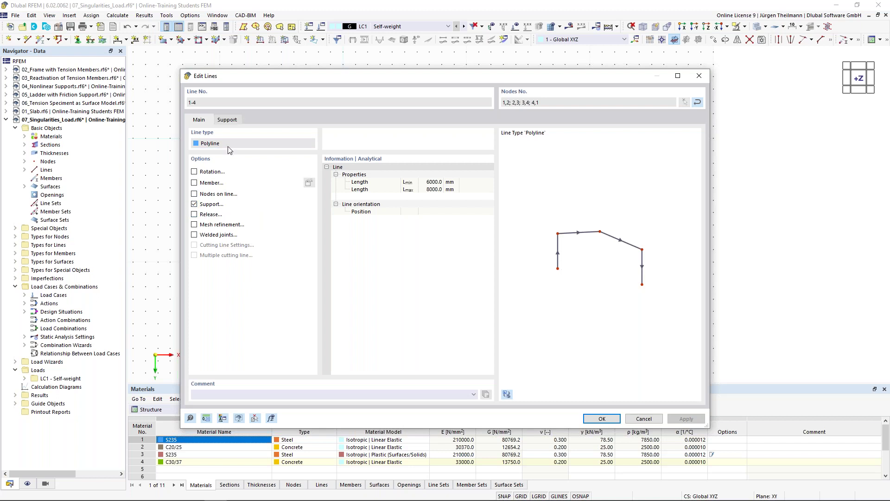
left_click(227, 120)
left_click(258, 158)
left_click(262, 171)
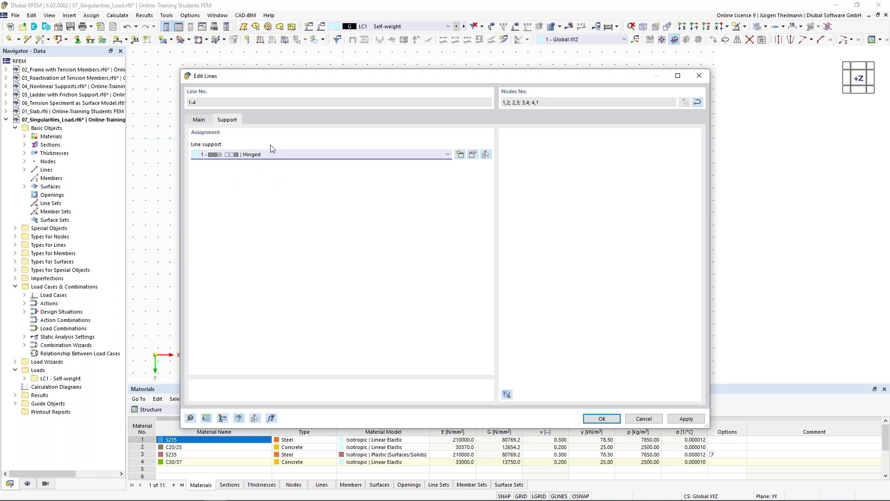
left_click(599, 419)
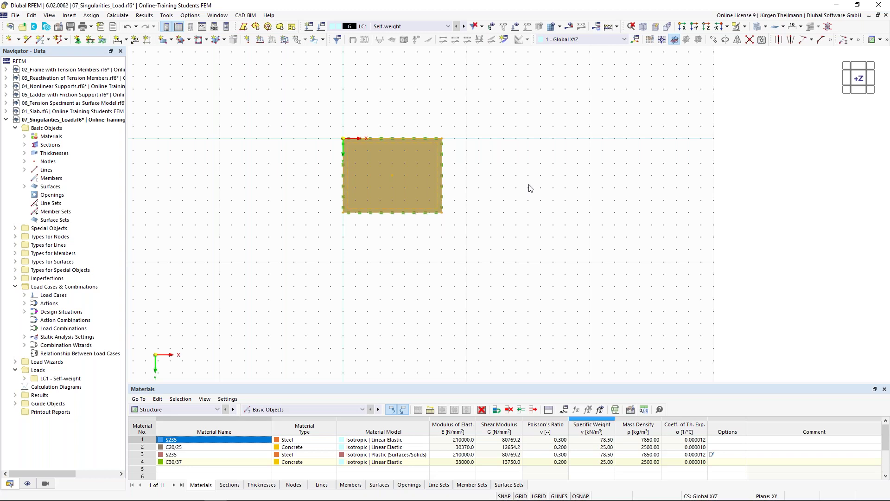
left_click(871, 91)
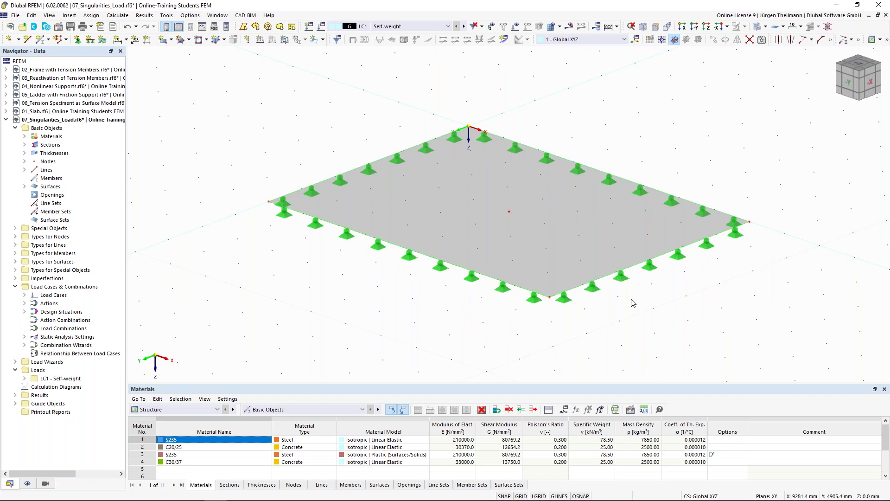
scroll(633, 302, "down", 2)
middle_click_drag(633, 302, 589, 284)
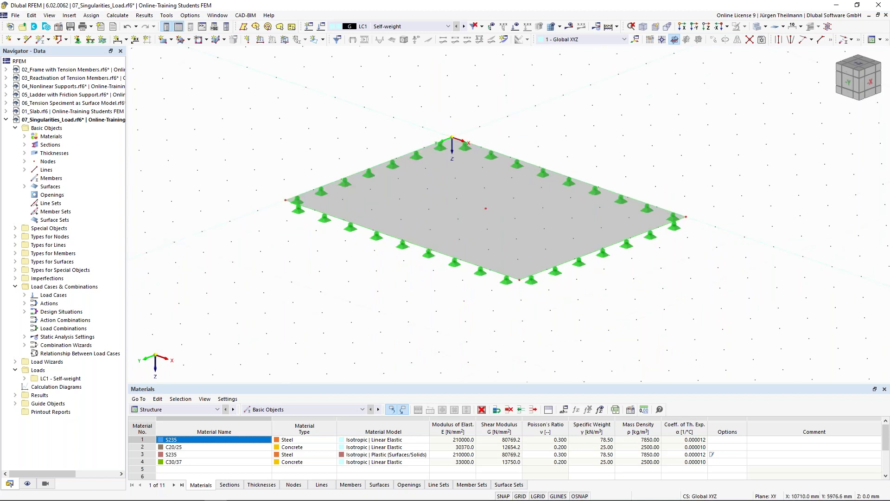
scroll(598, 304, "down", 2)
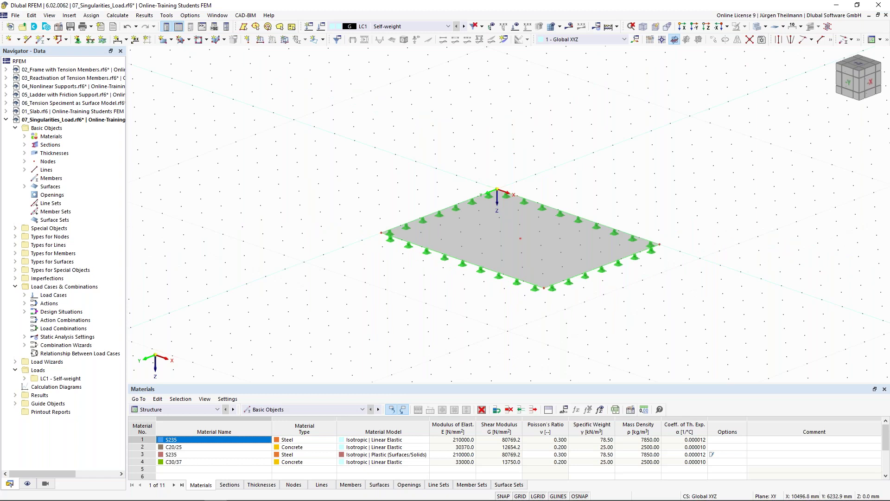
middle_click_drag(635, 311, 555, 257)
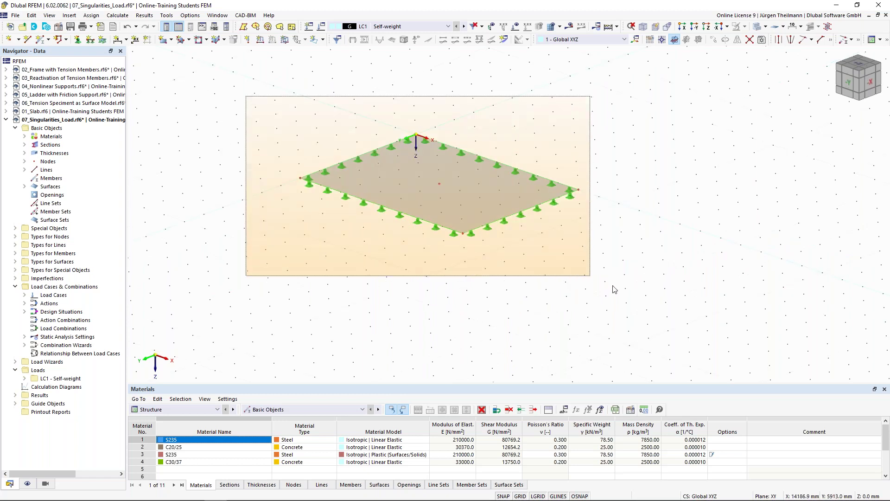
left_click_drag(614, 290, 611, 288)
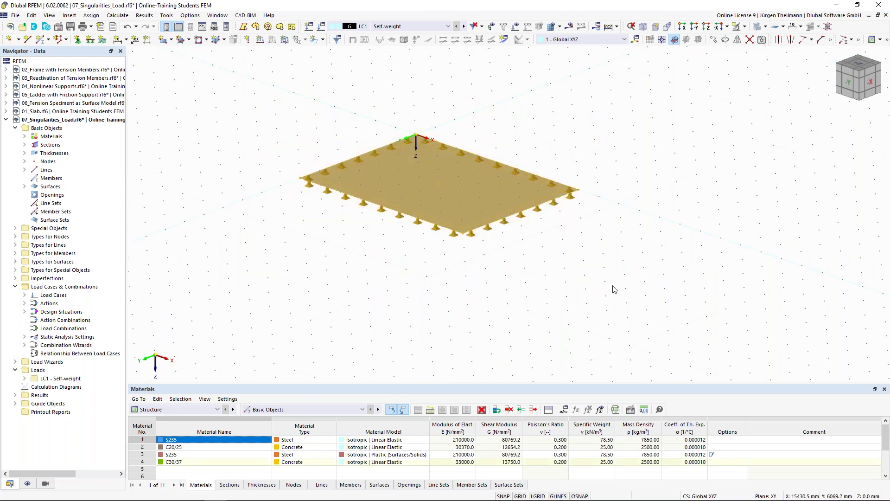
left_click(714, 40)
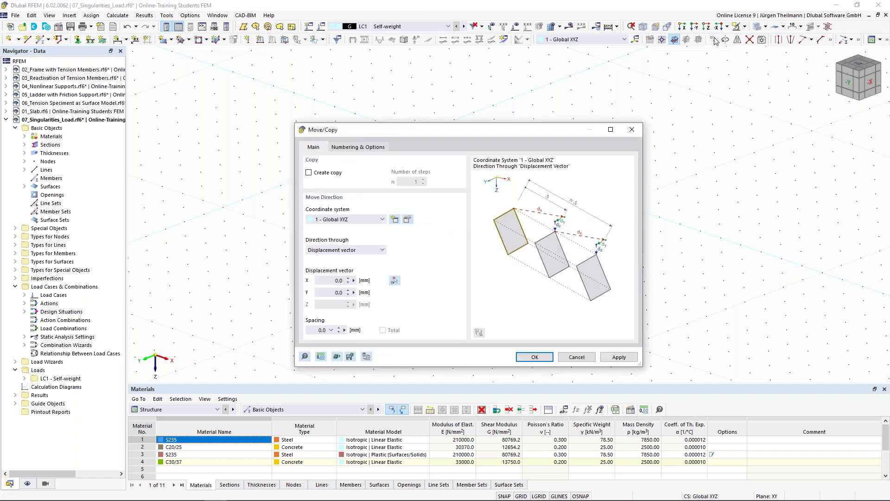
left_click(577, 357)
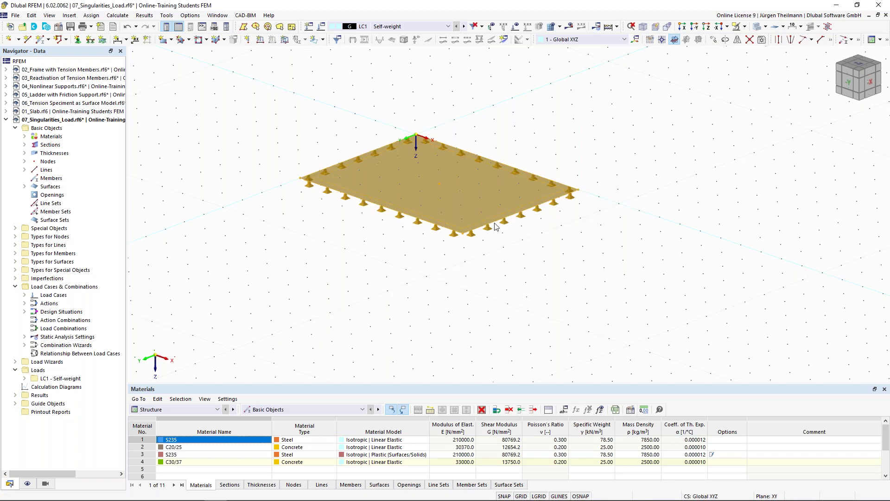
left_click(235, 74)
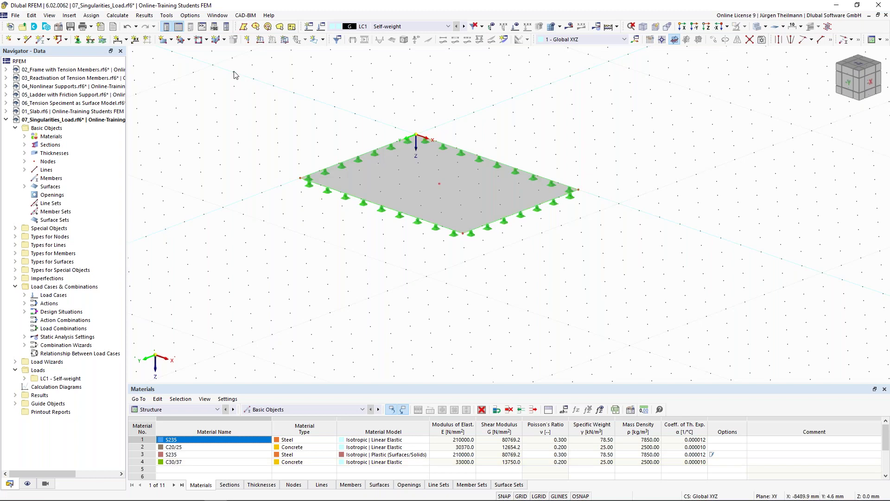
Review the line support options for the slab's four edge lines and confirm the Hinged type
left_click_drag(203, 67, 630, 304)
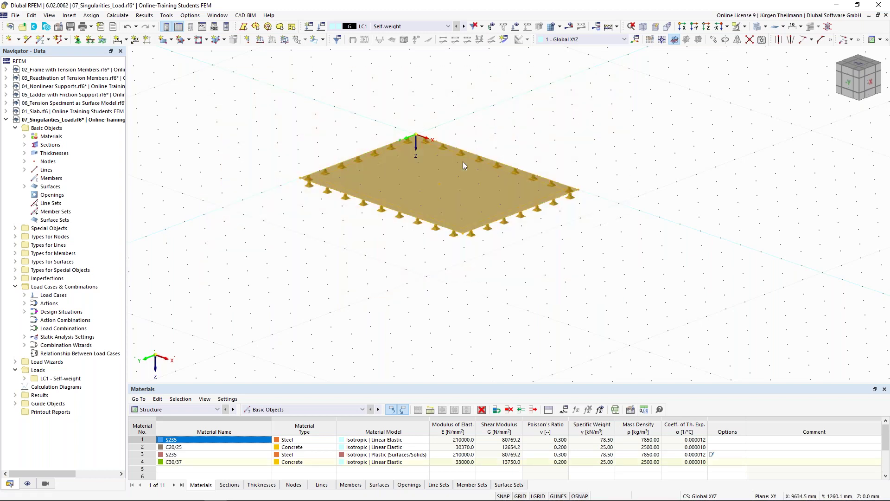
right_click(493, 223)
mouse_move(548, 249)
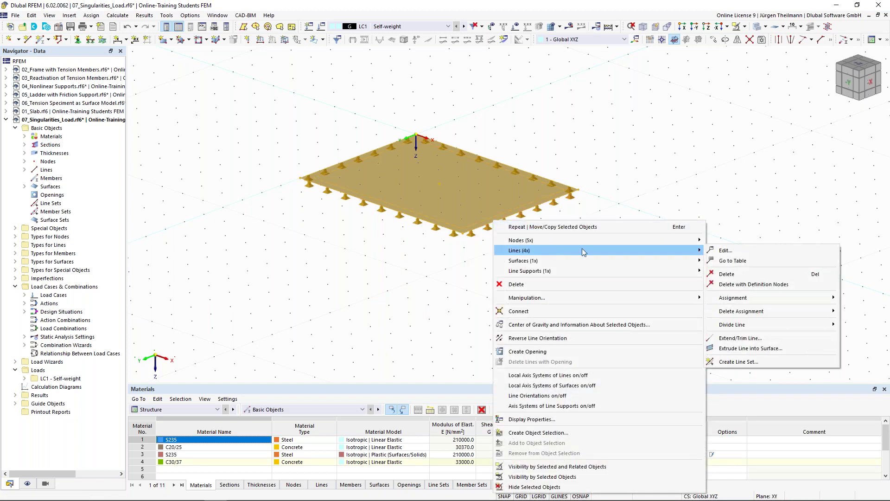
left_click(736, 248)
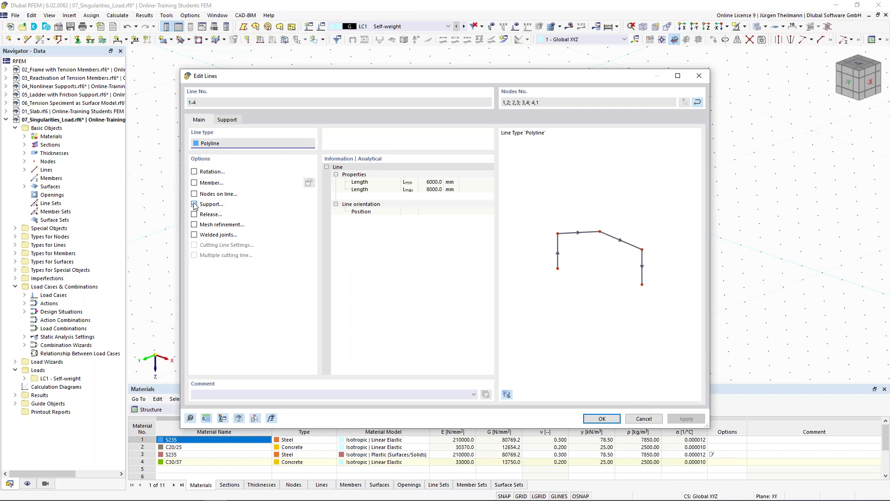
left_click(228, 120)
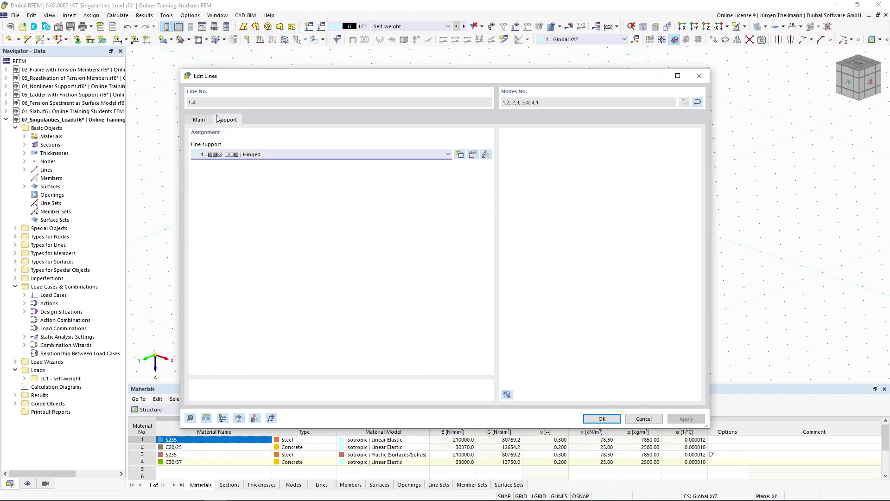
left_click(447, 154)
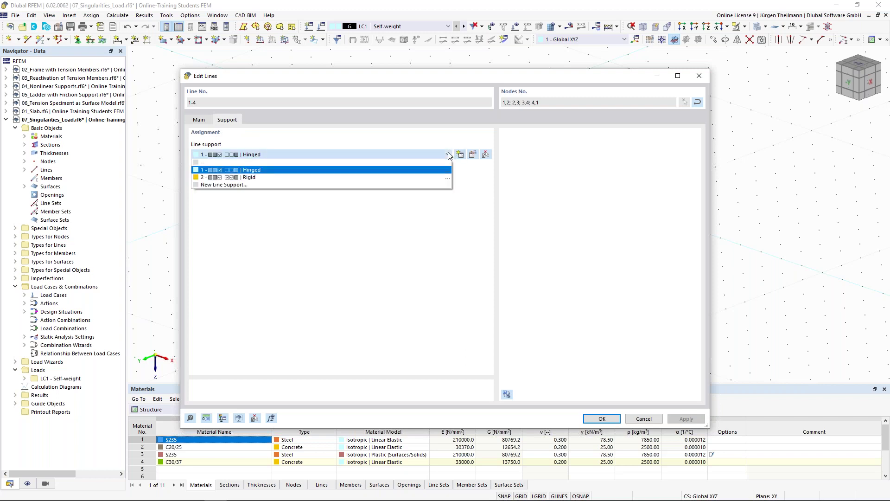
left_click(266, 174)
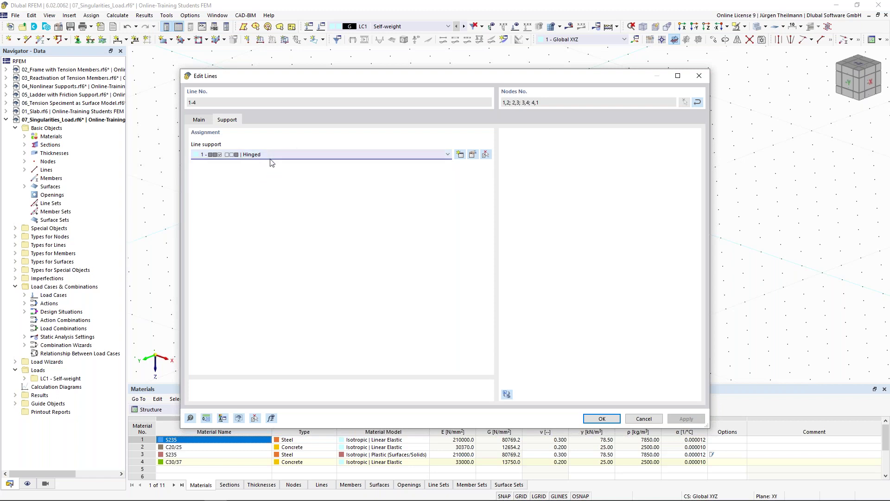
left_click(598, 419)
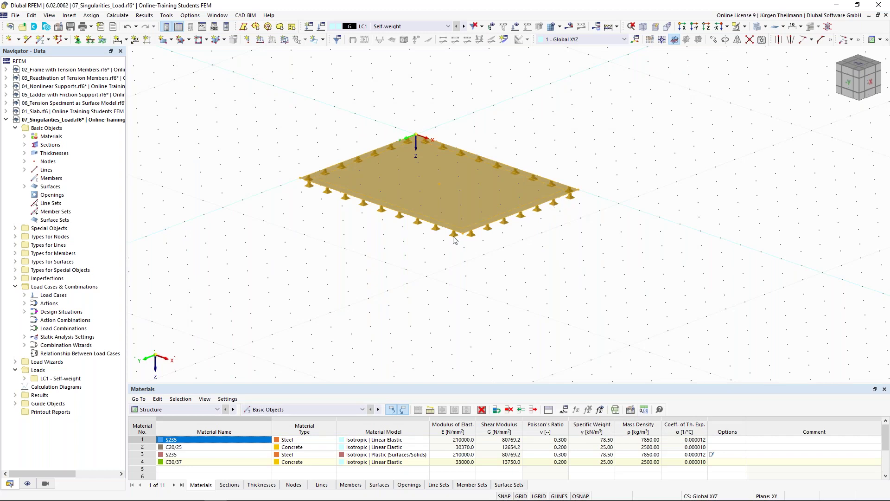
left_click(329, 243)
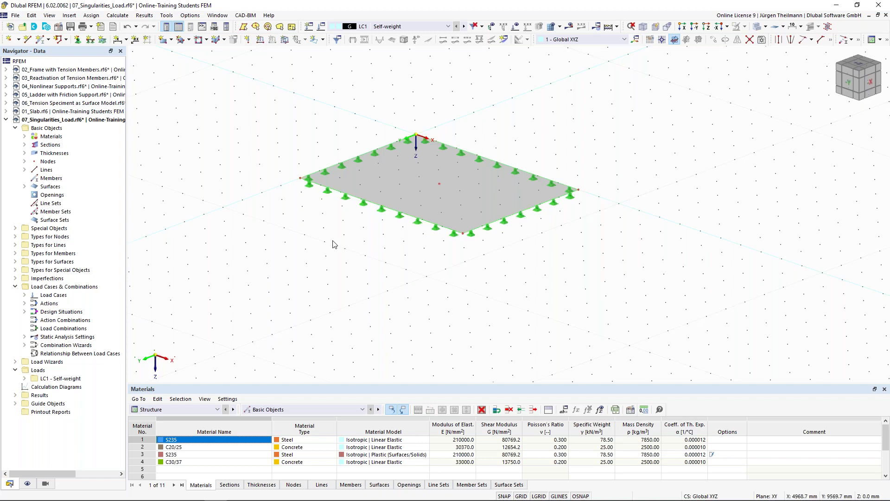
Set up a Move/Copy of the whole slab with its line supports, creating copies in 3 steps
left_click_drag(232, 78, 634, 270)
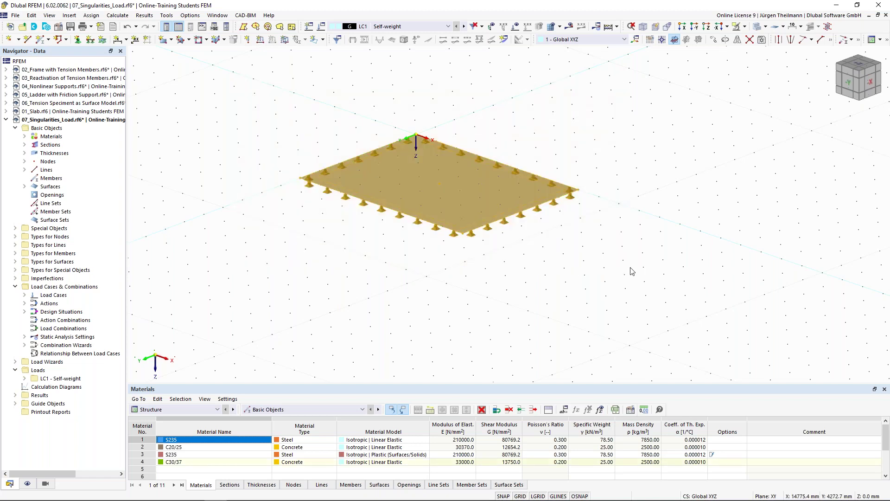
middle_click_drag(614, 272, 523, 224)
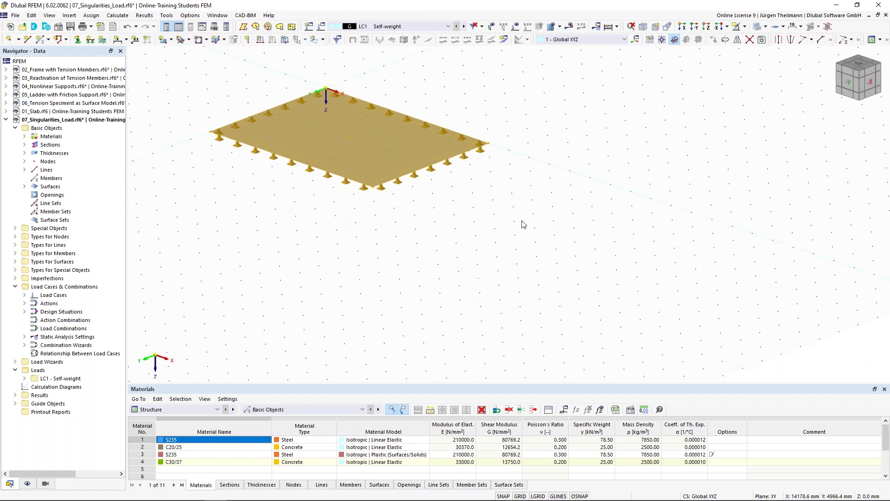
left_click(714, 40)
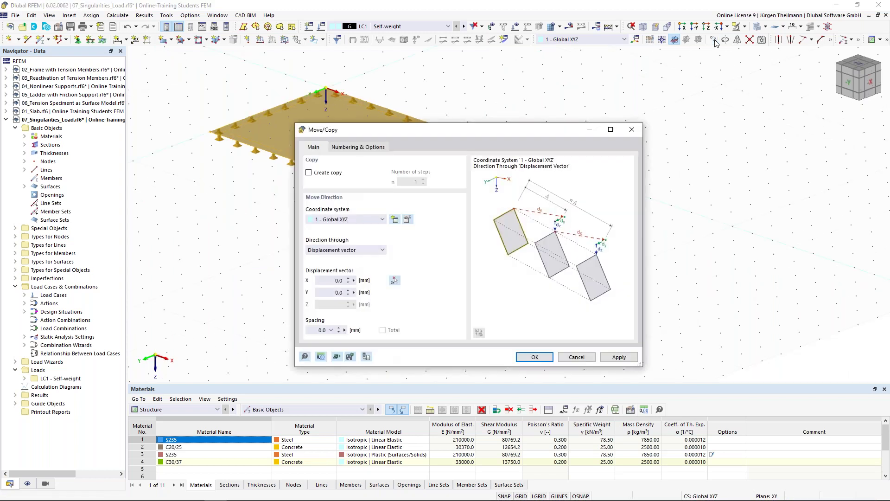
left_click(309, 173)
left_click(423, 179)
left_click(423, 179)
left_click(337, 280)
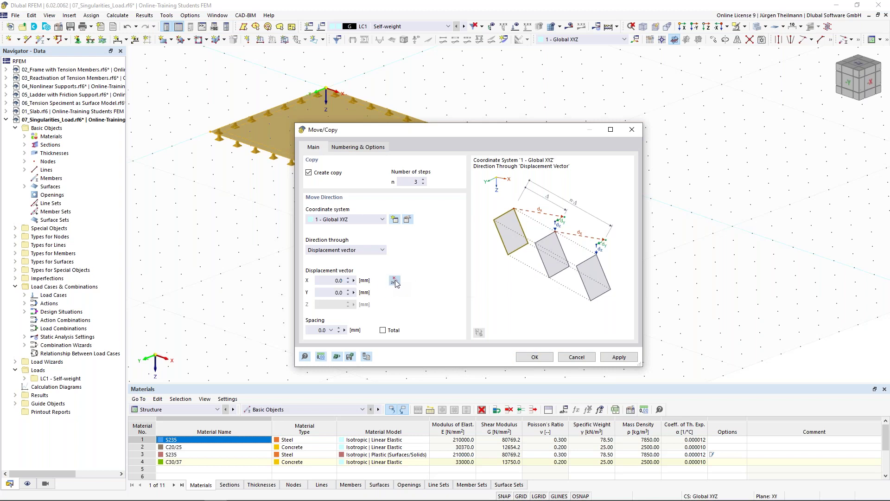
Define the displacement vector from the slab's origin node to the point 10000 mm along X and create the copies
left_click(395, 282)
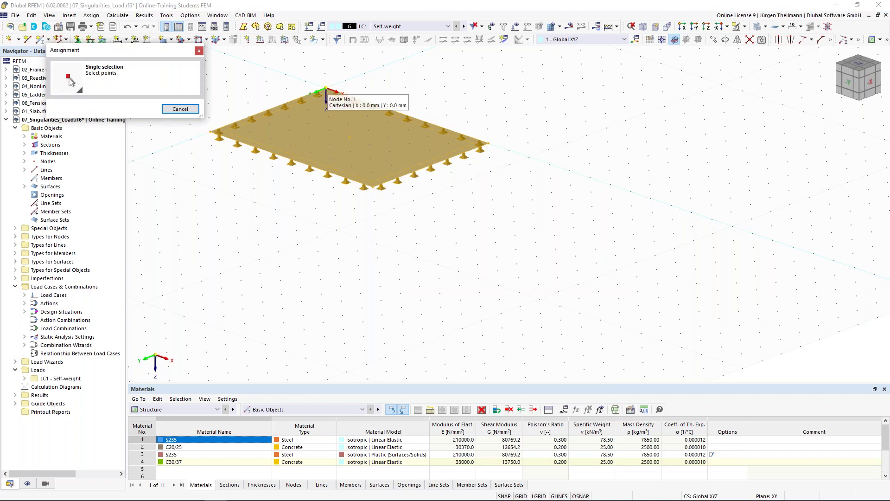
left_click(326, 89)
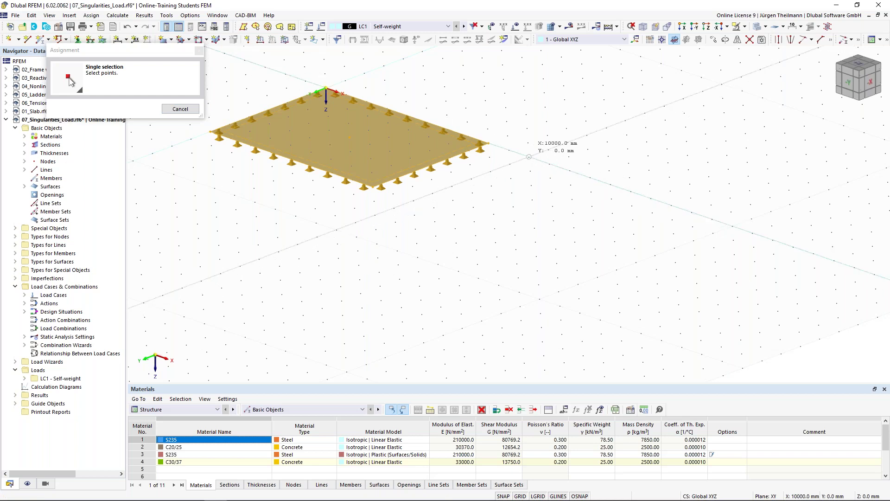
left_click(529, 157)
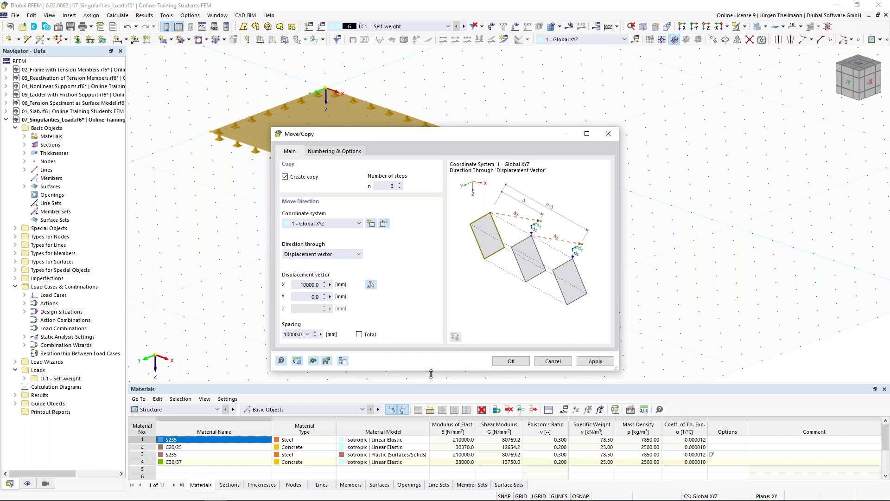
left_click(509, 362)
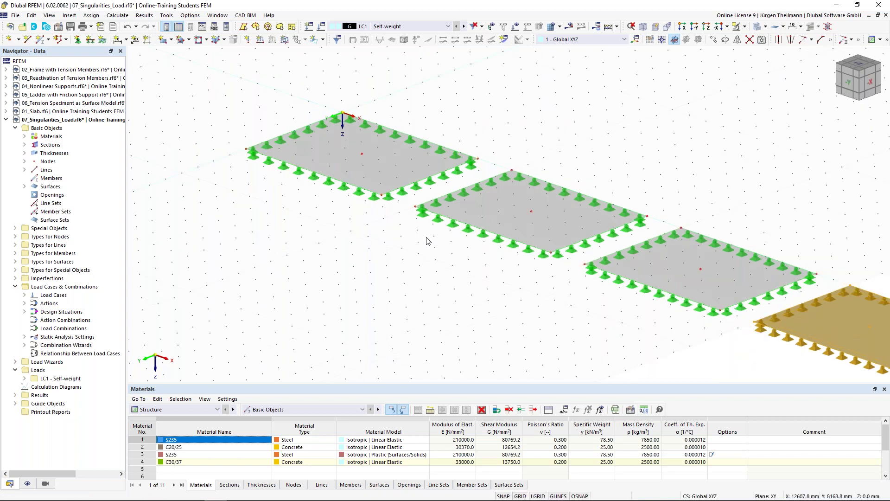
Deselect the copied slab and hide the grid in the work plane
scroll(427, 241, "down", 3)
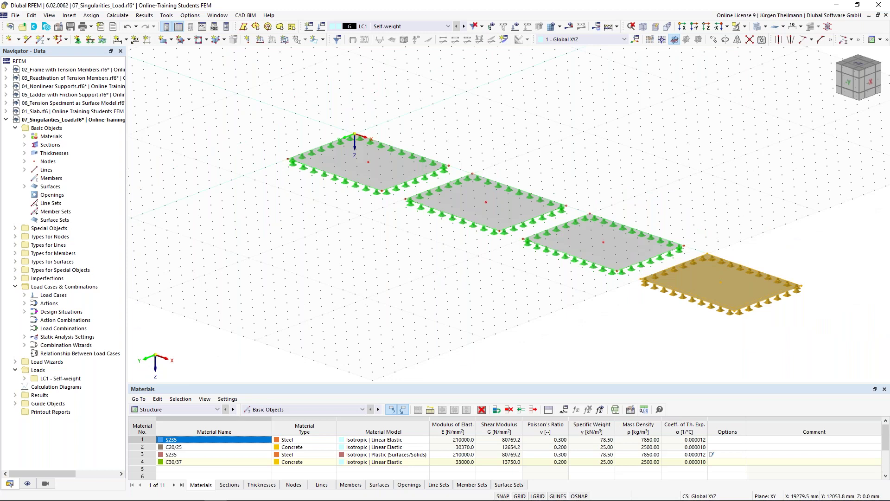
left_click(458, 262)
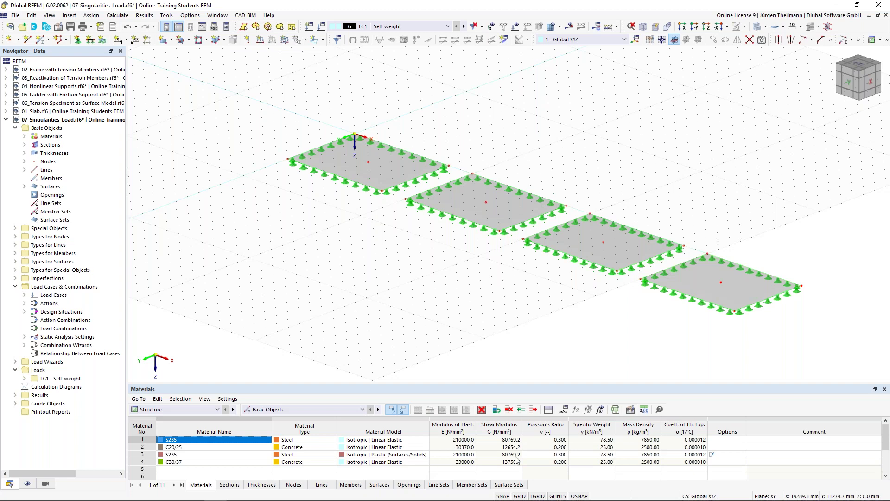
left_click(521, 496)
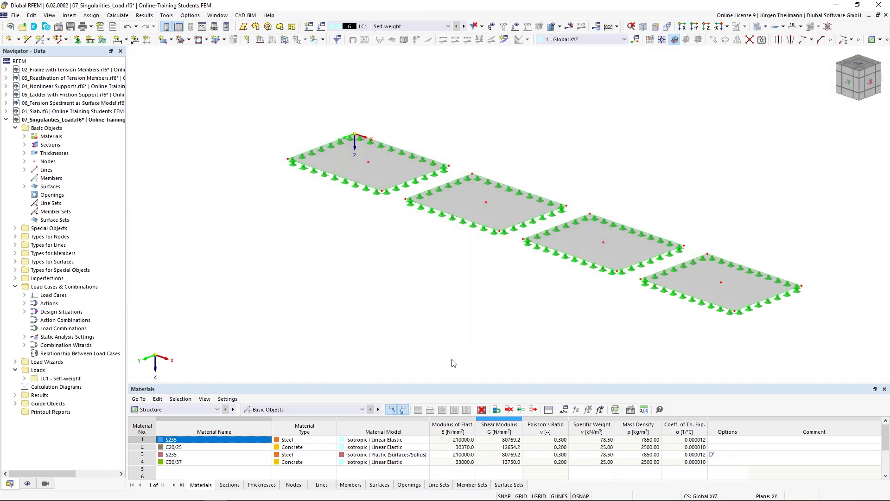
middle_click_drag(457, 268, 472, 259, "ctrl")
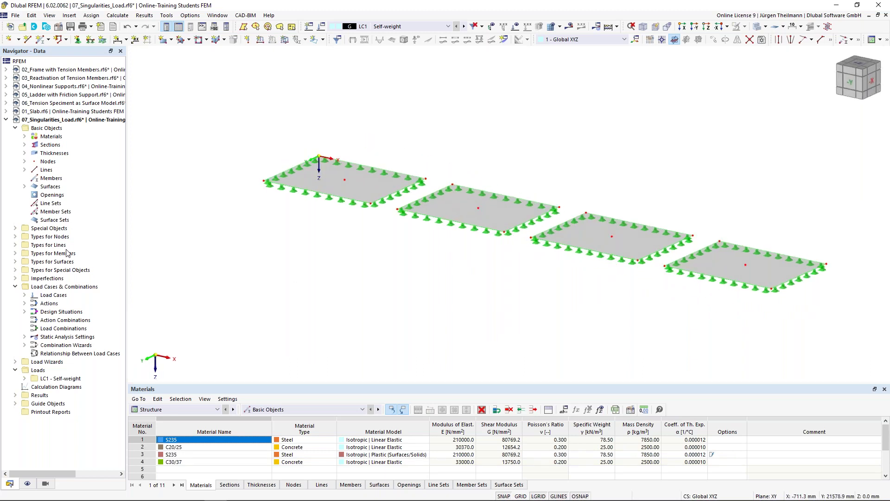
Start a new surface mesh refinement and change the model's length unit to m
left_click(16, 262)
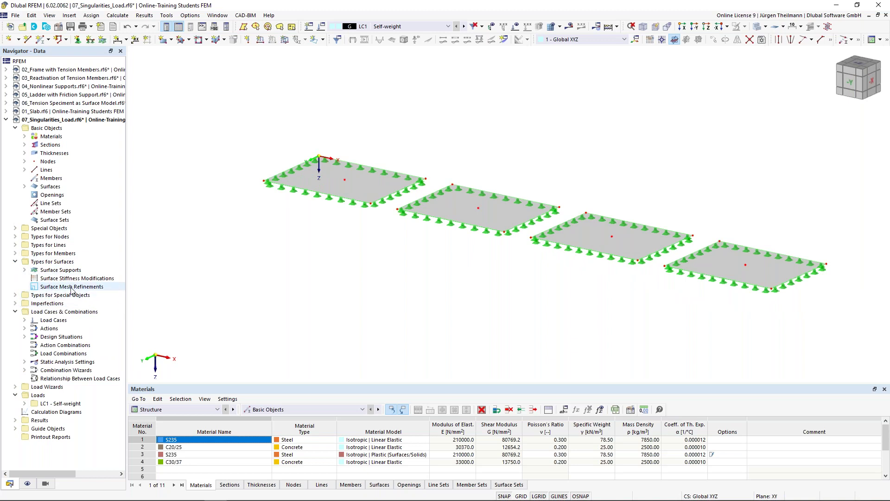
right_click(46, 291)
left_click(78, 305)
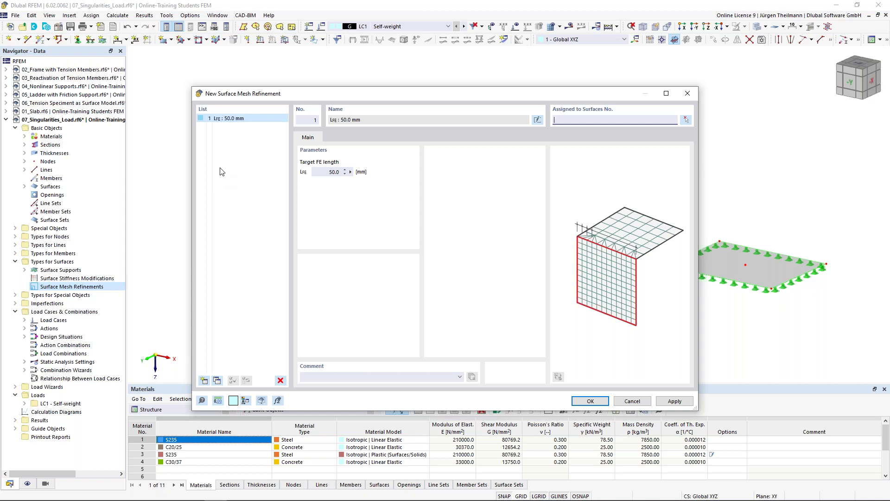
left_click(314, 173)
left_click(218, 402)
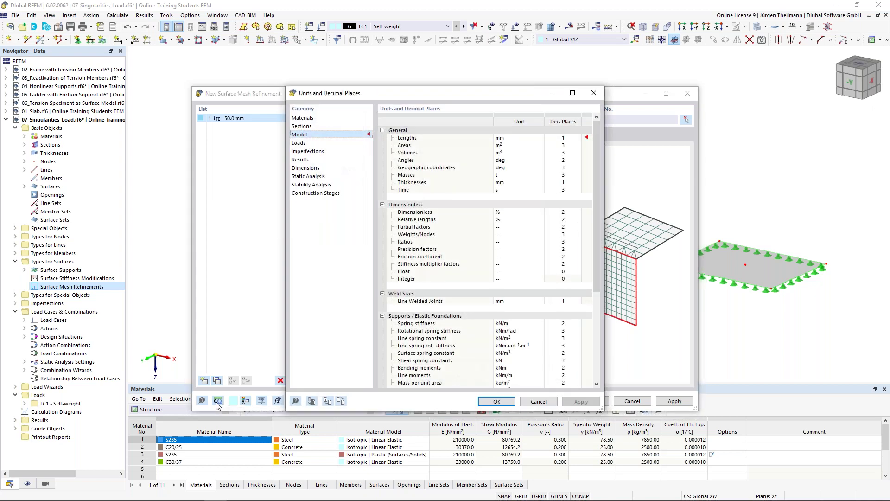
left_click(516, 138)
left_click(541, 138)
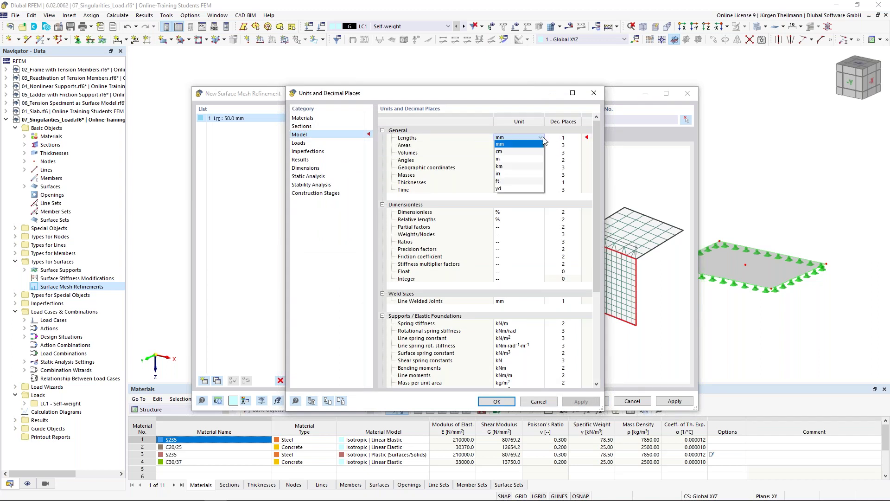
left_click(505, 159)
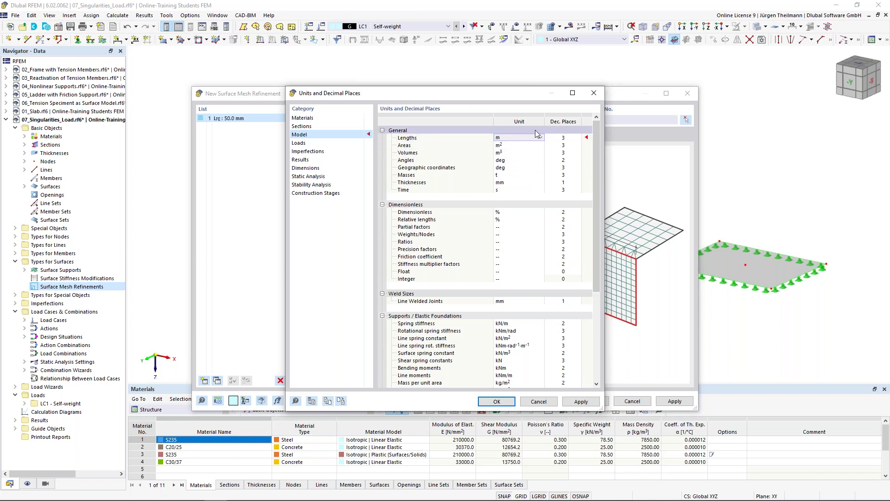
left_click(484, 401)
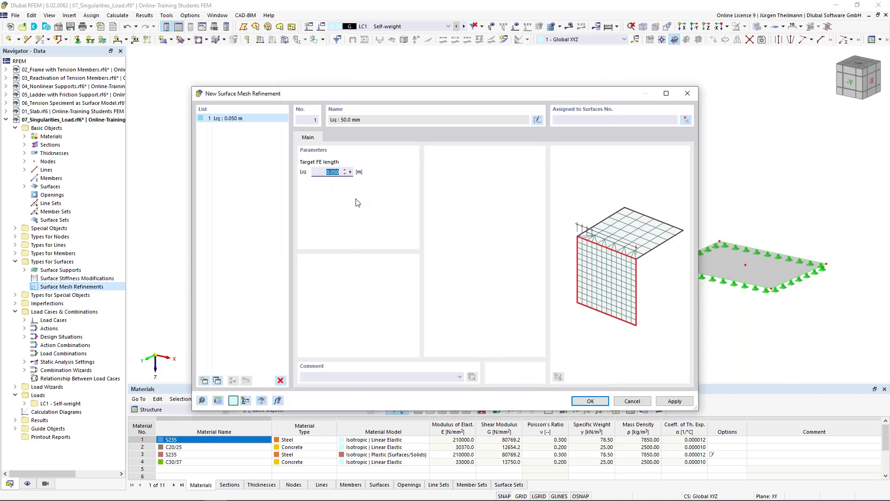
Set the first refinement's target FE length to 2 m and assign it to surface 1, the slab at the origin
type("2")
key("Tab")
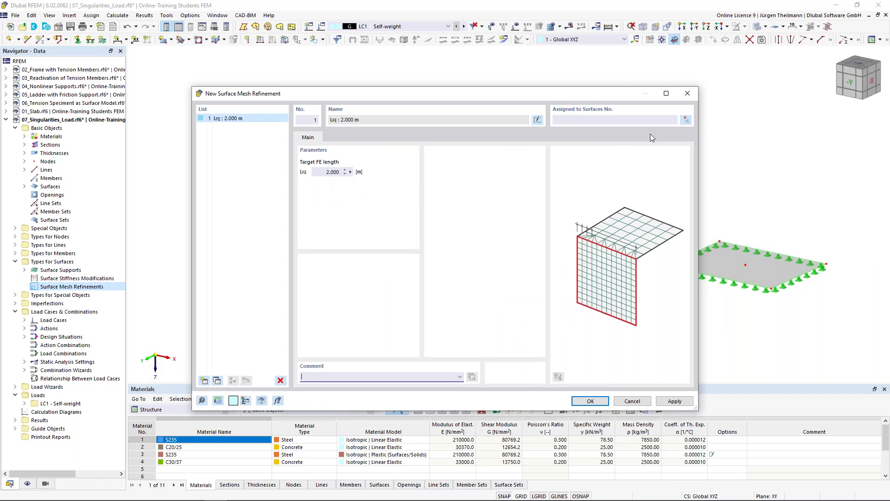
left_click(687, 120)
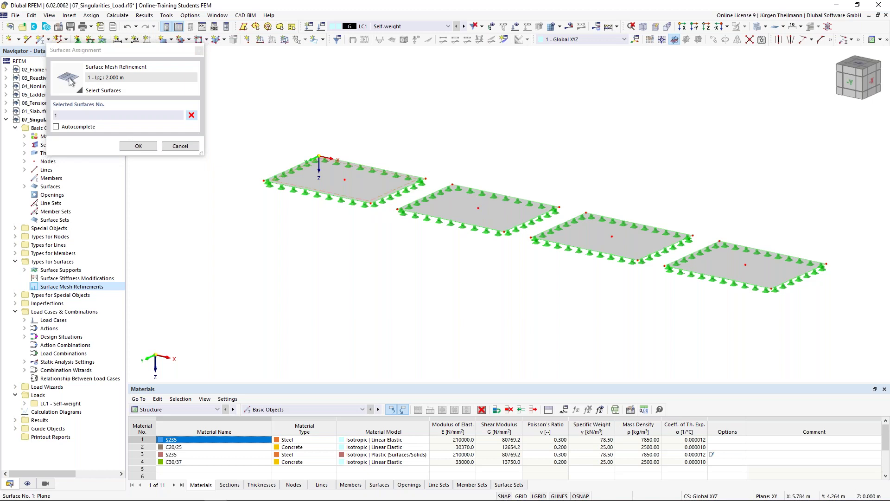
left_click(357, 188)
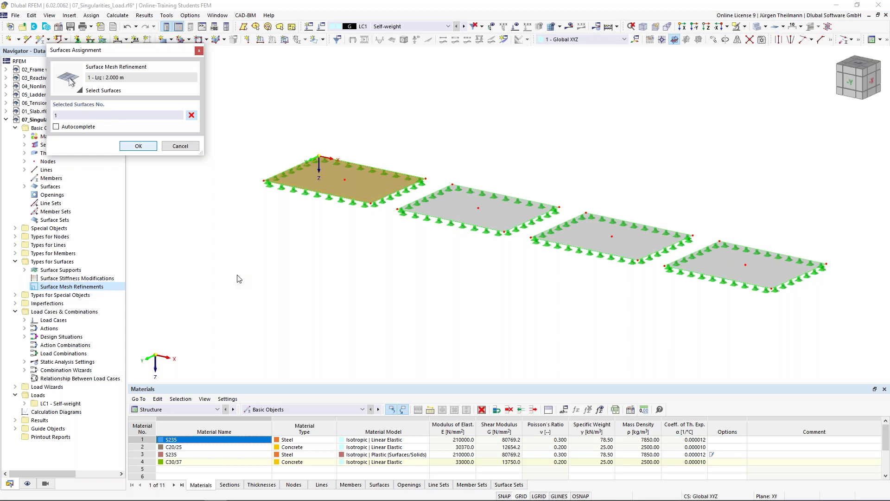
key("Return")
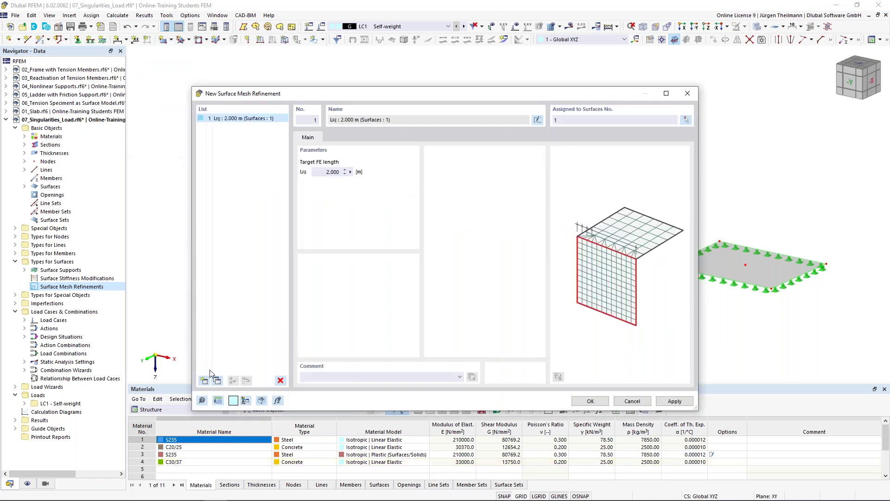
Add a second surface mesh refinement with a target FE length of 1 m, assigned to surface 2
left_click(204, 380)
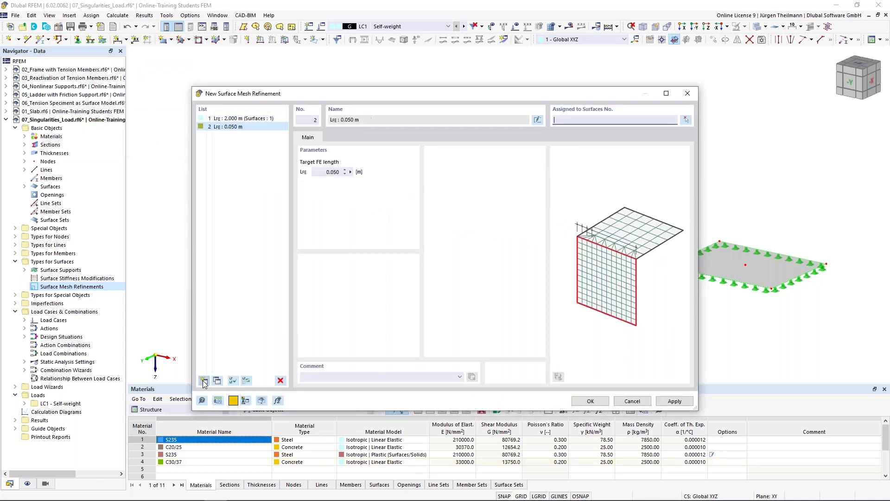
left_click(327, 171)
double_click(324, 172)
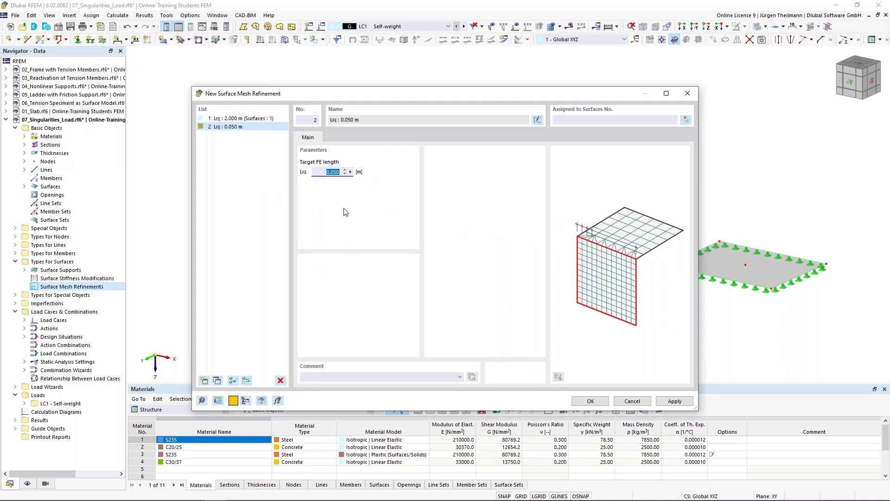
type("1")
left_click(605, 119)
key("Tab")
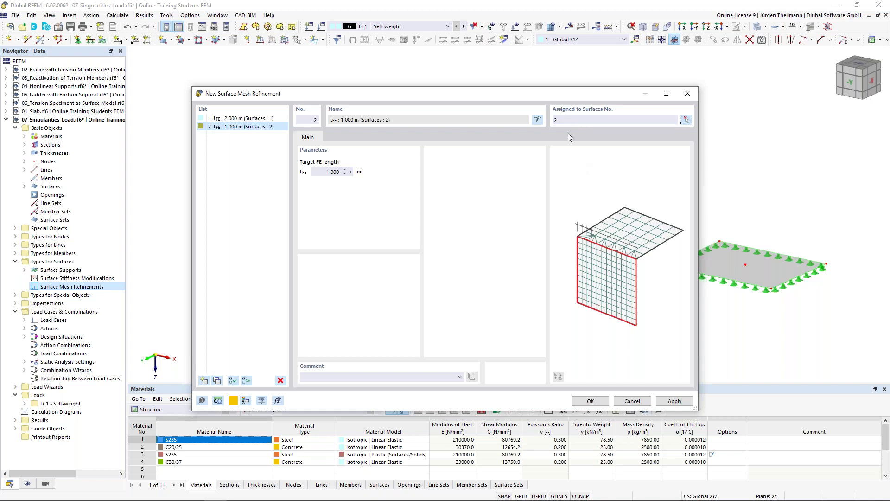
Add a third surface mesh refinement with a target FE length of 0.5 m, assigned to surface 3
left_click(203, 381)
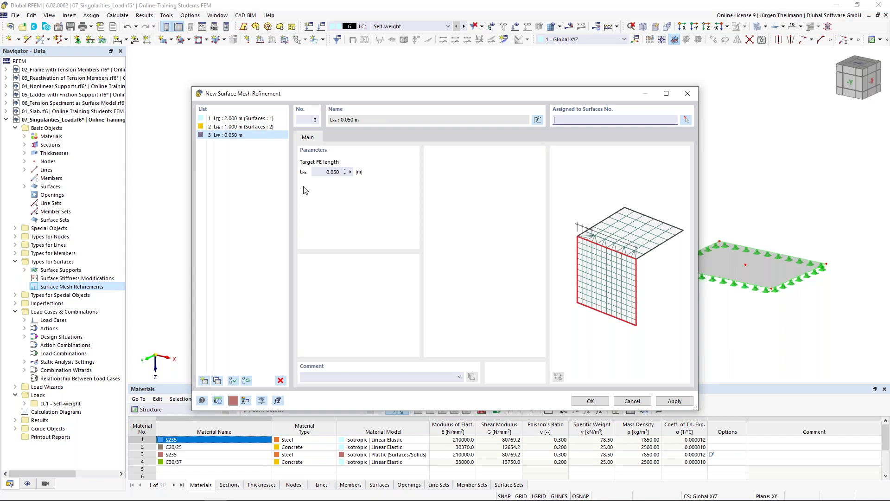
double_click(328, 172)
type("0.05")
double_click(323, 173)
type("0,5")
key("Tab")
left_click(566, 120)
key("Tab")
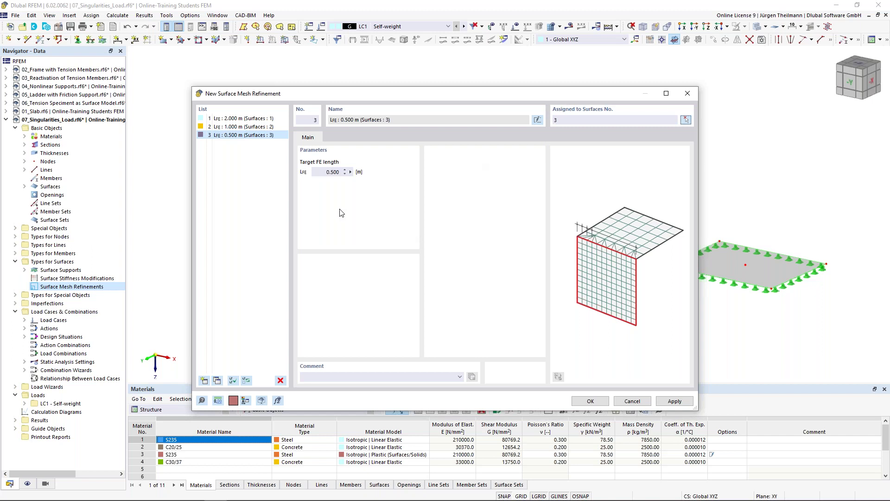
Add a fourth surface mesh refinement with a target FE length of 0.25 m, assigned to surface 4
left_click(204, 380)
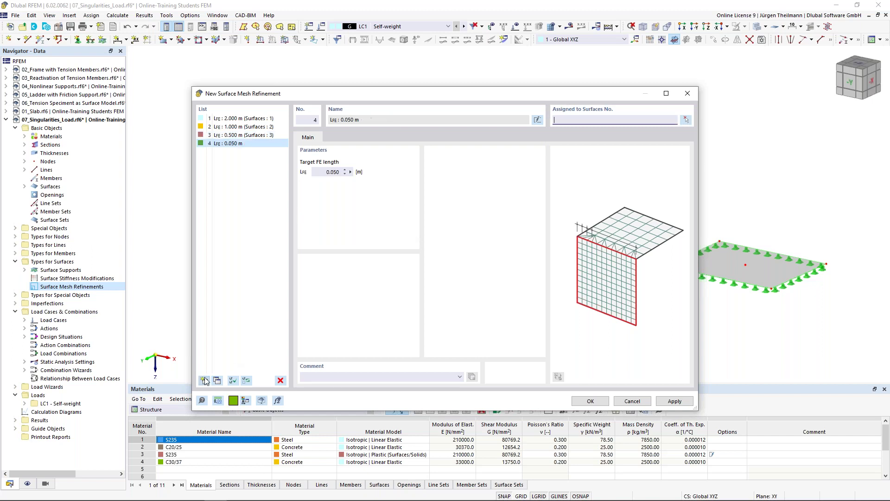
double_click(333, 172)
type("0,25")
key("Tab")
left_click(574, 123)
type("4")
key("Tab")
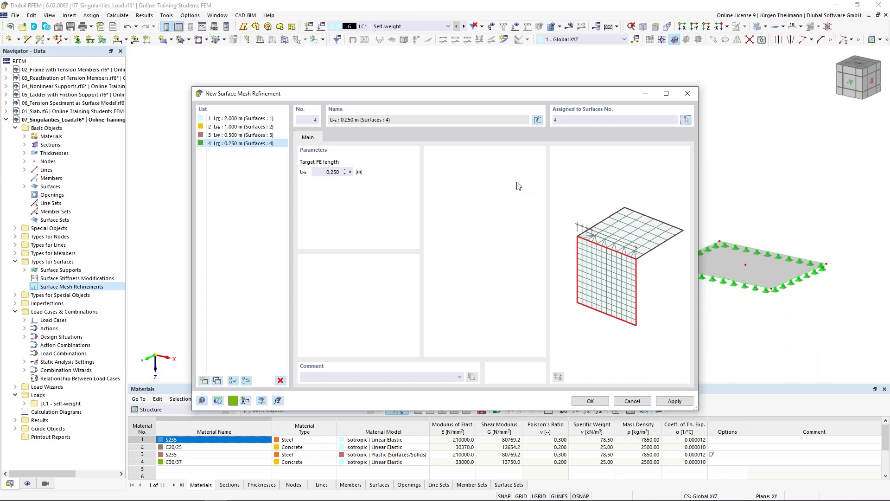
Accept the four surface mesh refinements and generate the FE mesh for the slabs
left_click(584, 400)
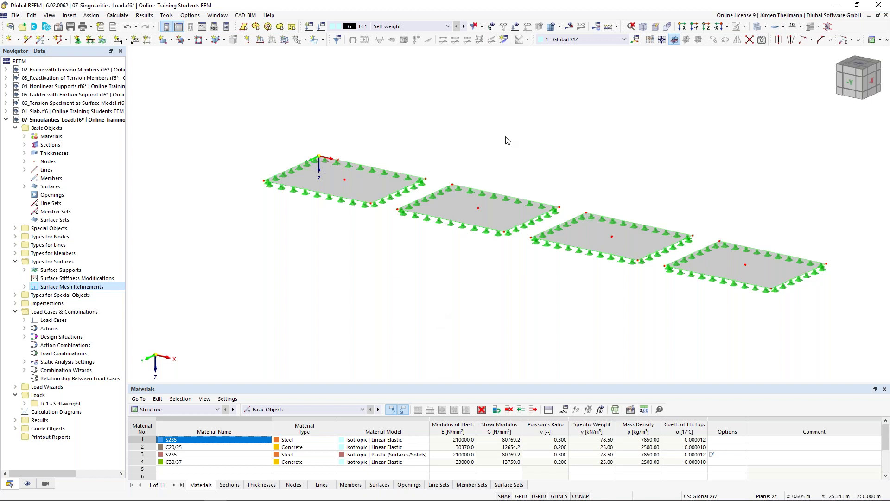
left_click(123, 17)
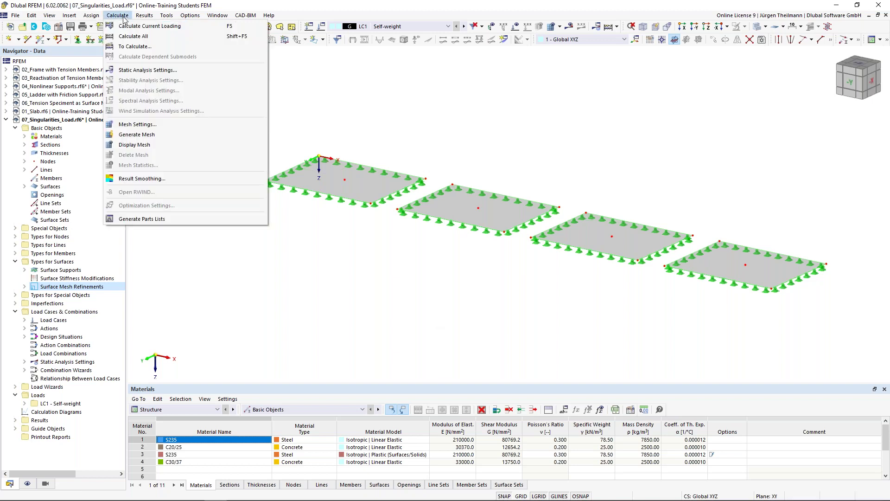
left_click(128, 139)
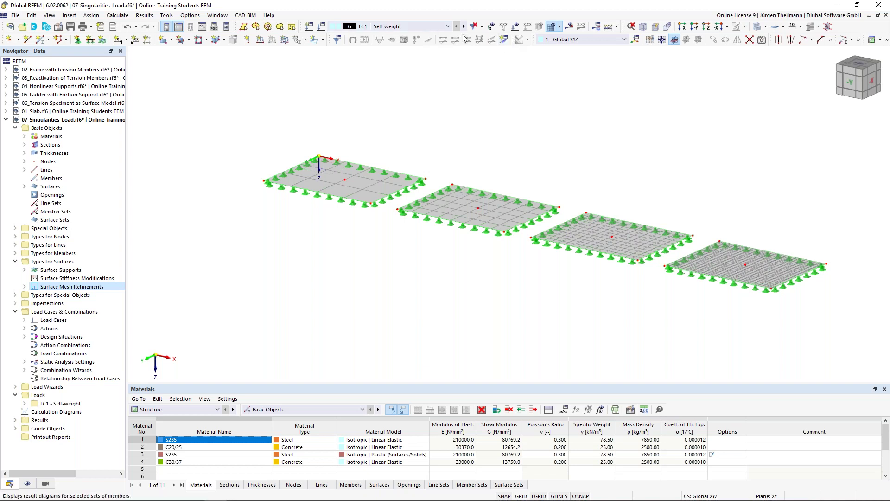
Create a result section through all four slabs from the edge midpoint (0, 3, 0) to the edge midpoint (38, 3, 0), projected in global Z
left_click(504, 40)
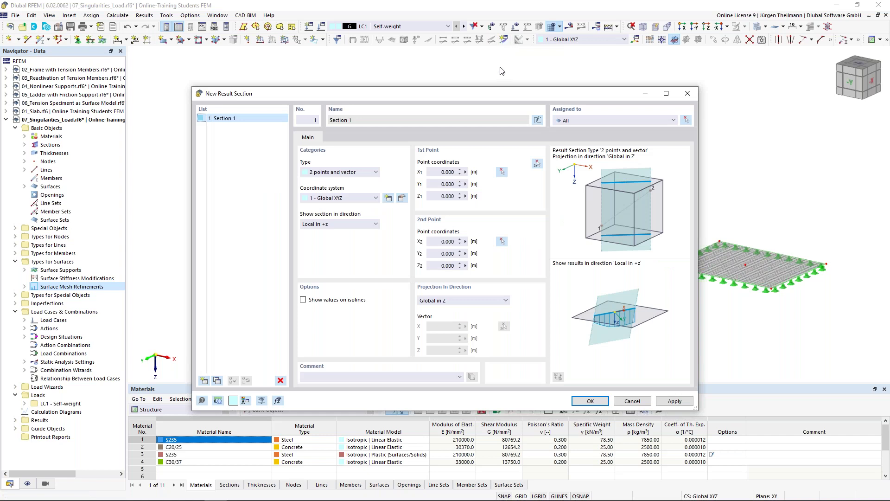
left_click(537, 164)
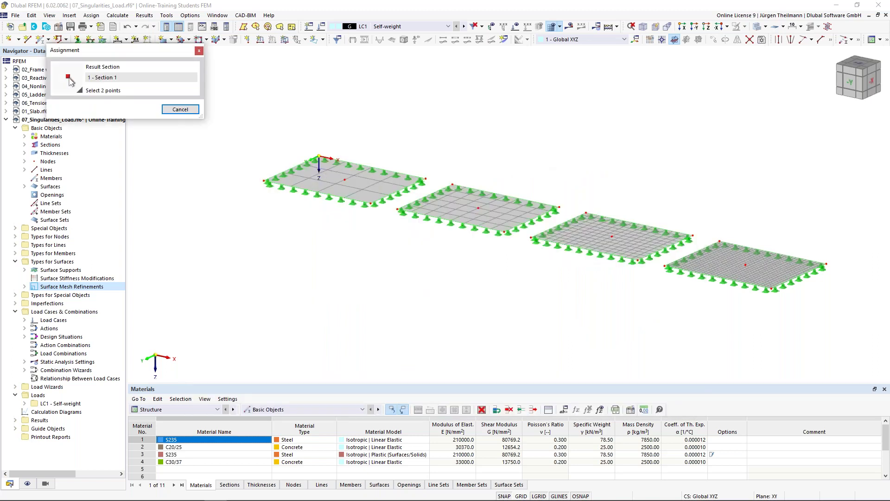
scroll(272, 162, "up", 5)
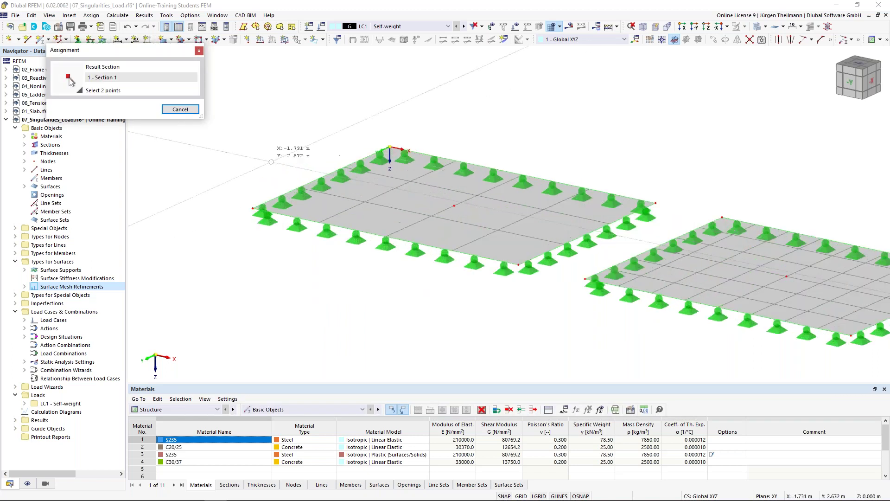
scroll(272, 162, "up", 2)
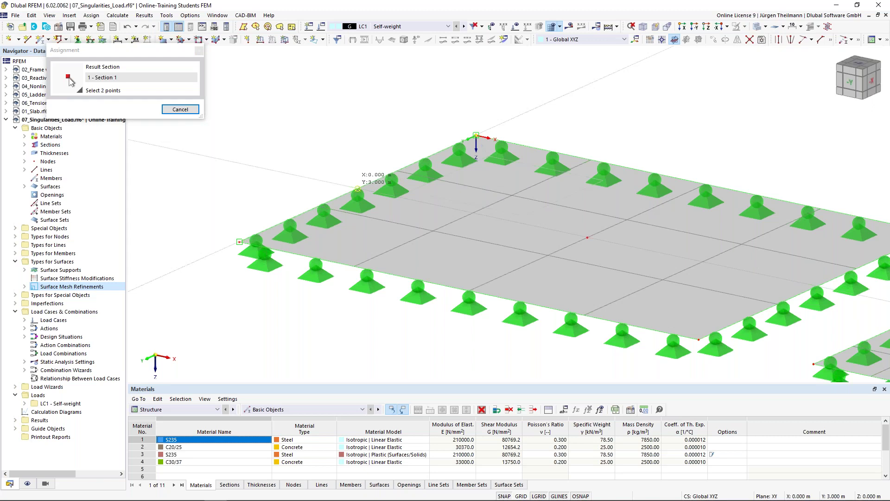
scroll(358, 189, "down", 6)
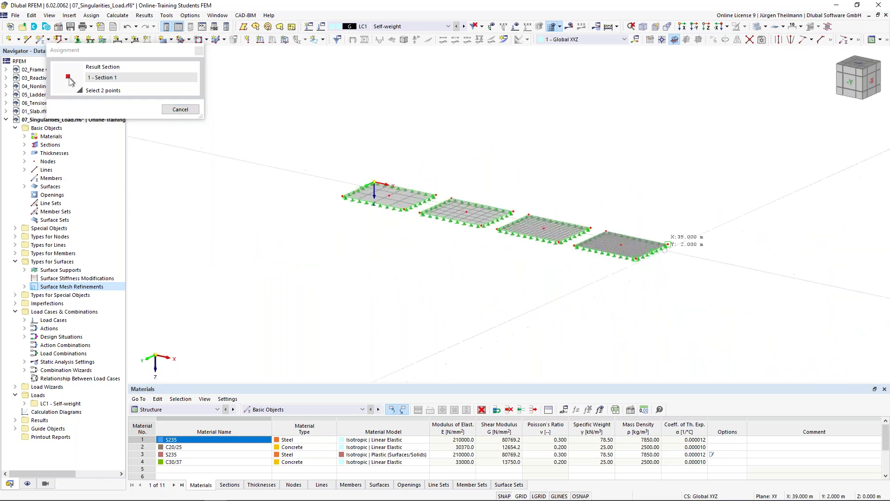
scroll(666, 245, "up", 6)
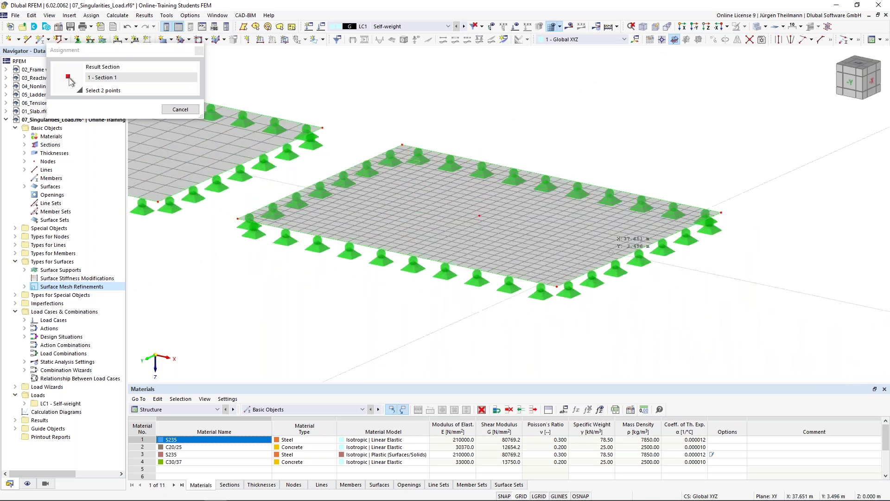
scroll(612, 253, "up", 2)
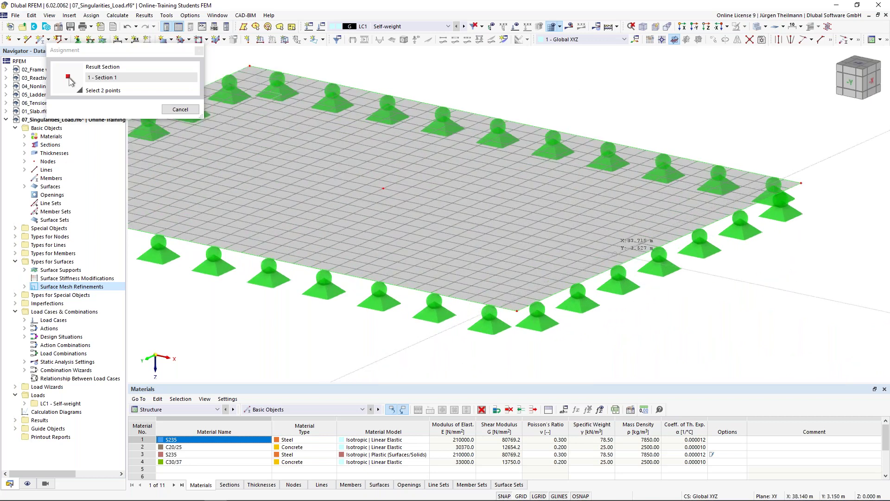
left_click(659, 248)
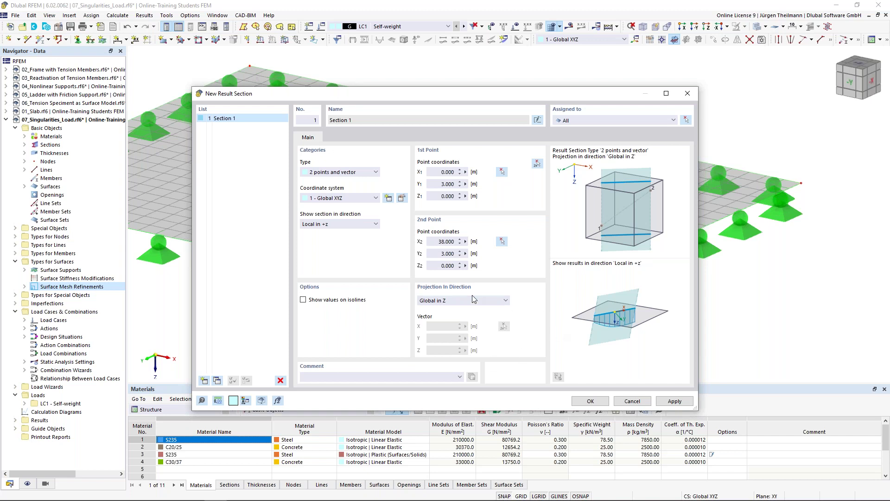
left_click(599, 402)
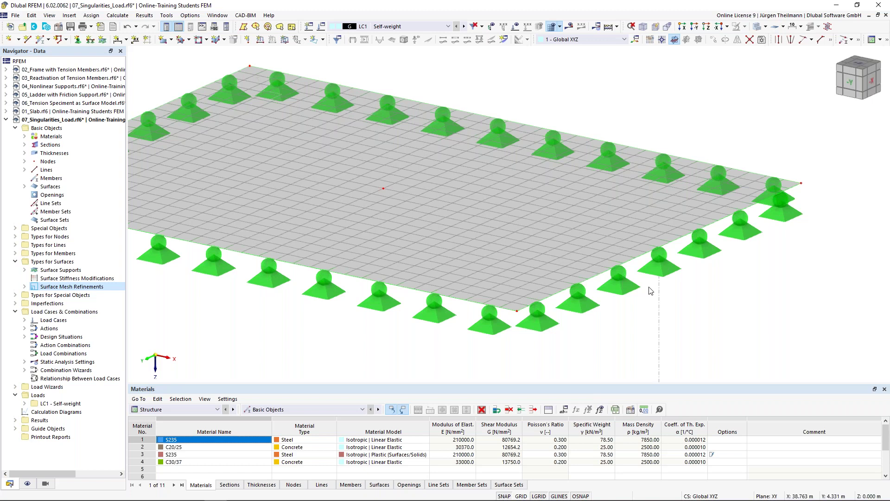
Examine the FE meshes of all four slabs and the element shape options for surfaces in the mesh settings, discarding any changes
scroll(650, 291, "down", 5)
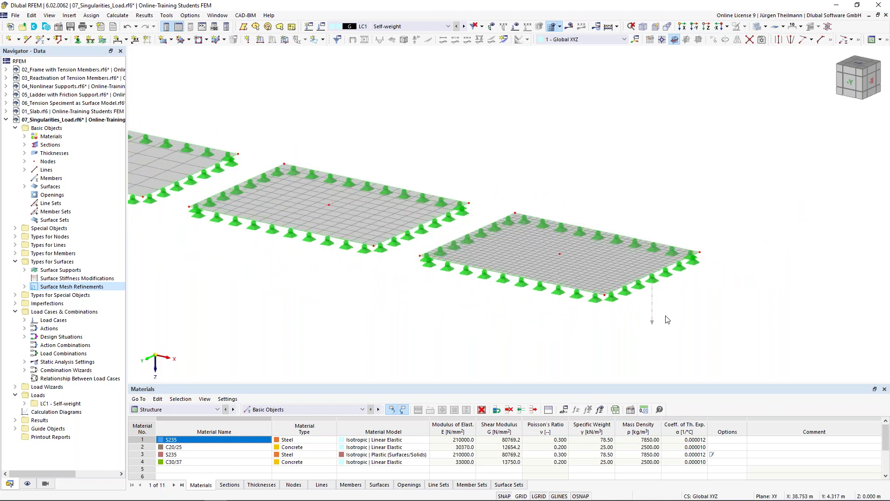
scroll(421, 328, "down", 3)
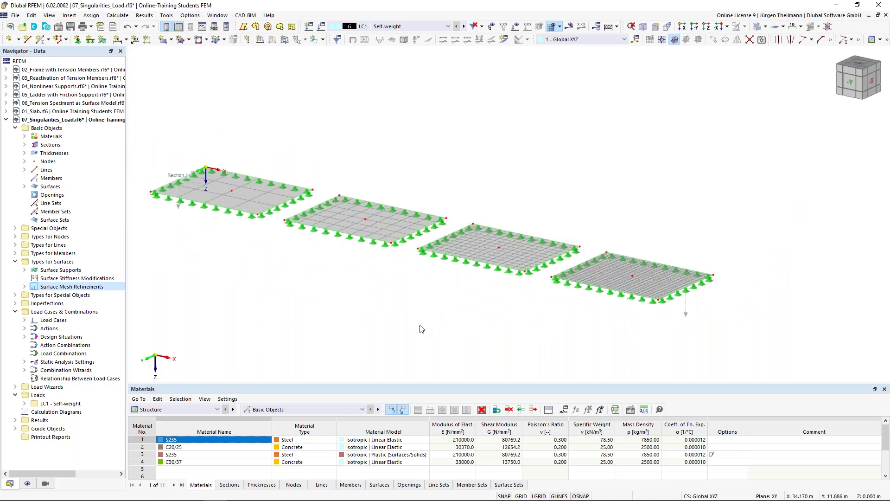
middle_click_drag(422, 329, 453, 317)
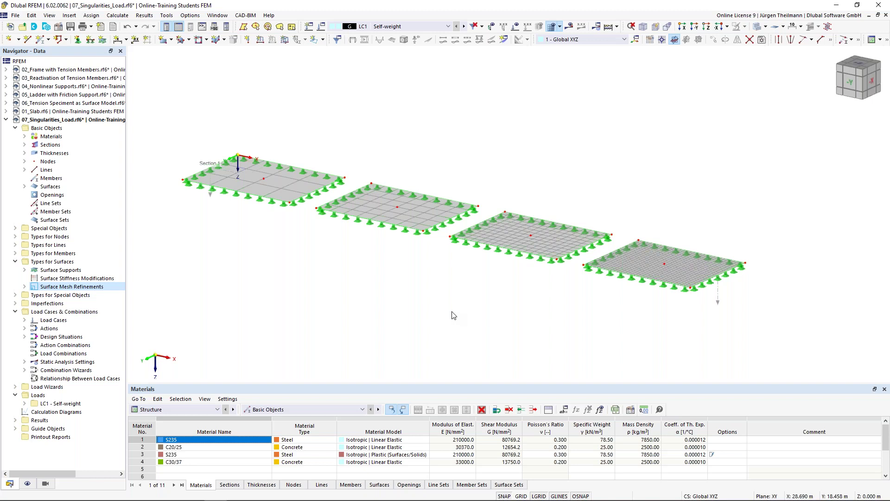
middle_click_drag(495, 289, 526, 284)
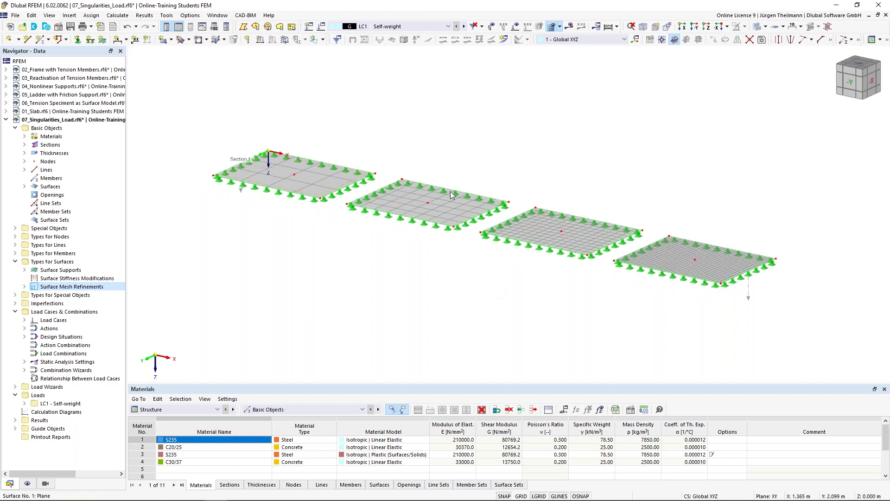
mouse_move(682, 267)
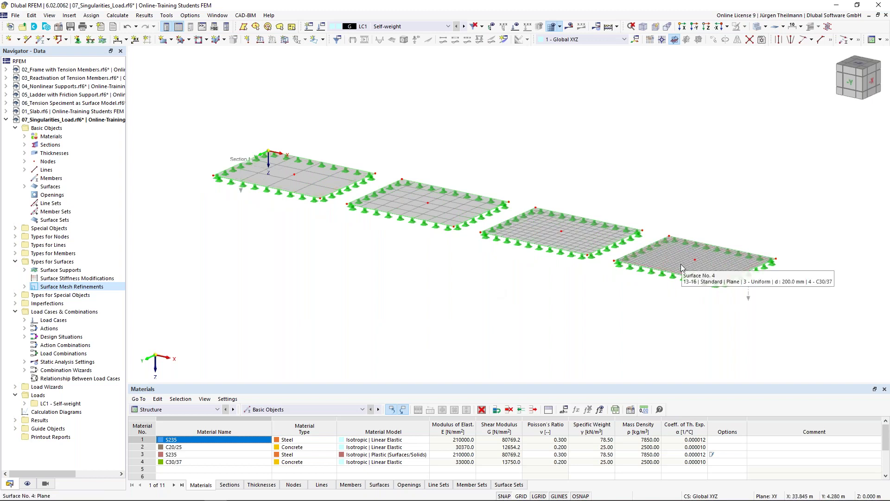
left_click(108, 17)
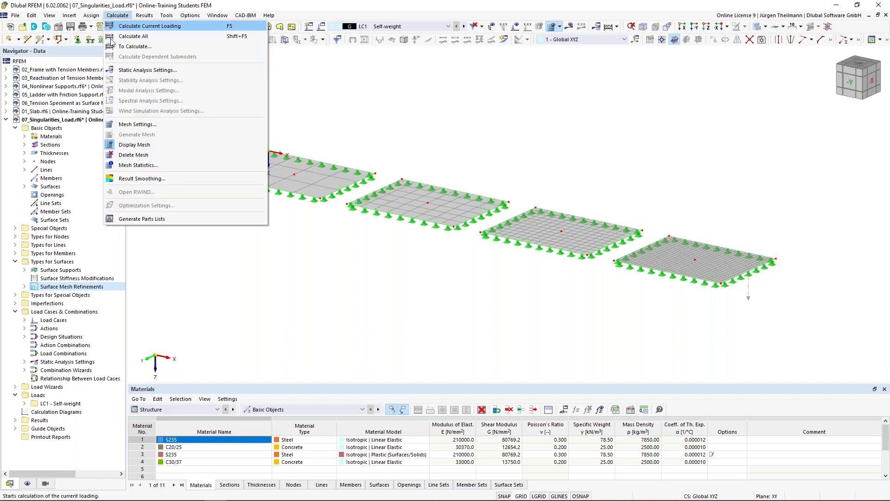
left_click(135, 124)
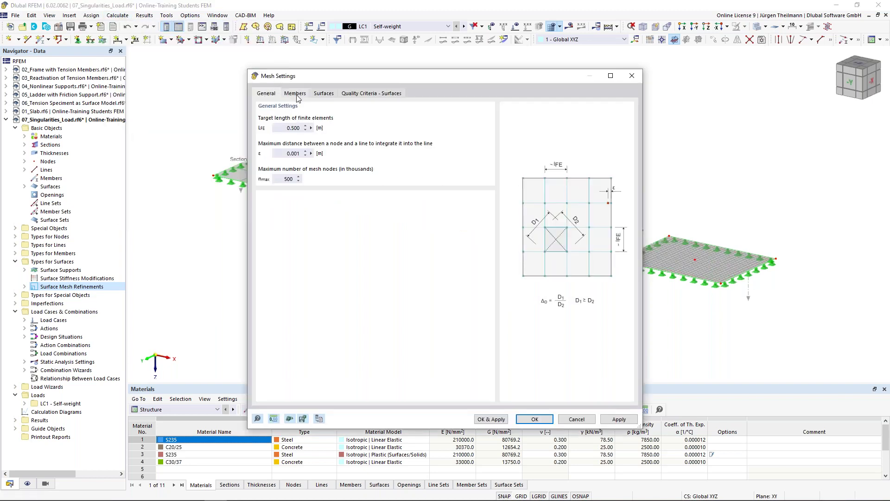
left_click(329, 94)
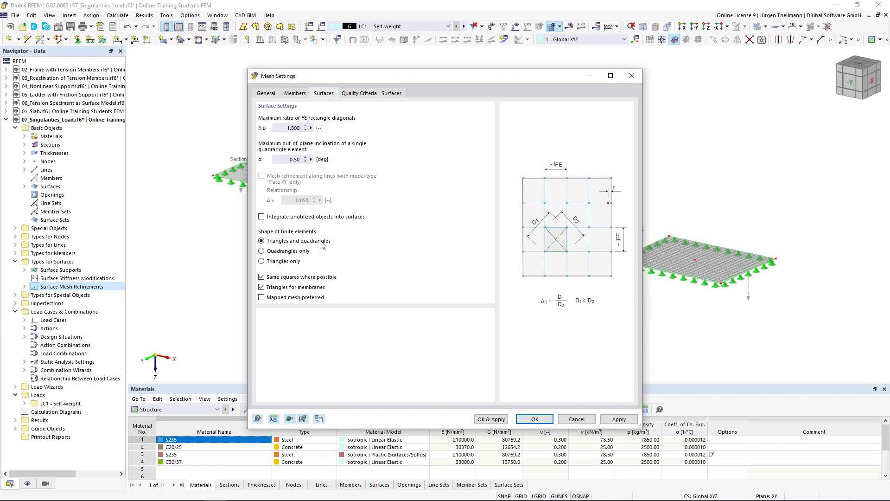
left_click(262, 252)
left_click(262, 241)
left_click(571, 421)
Deactivate self-weight in load case LC1 and rename the load case to Concentrated Load
scroll(293, 183, "up", 3)
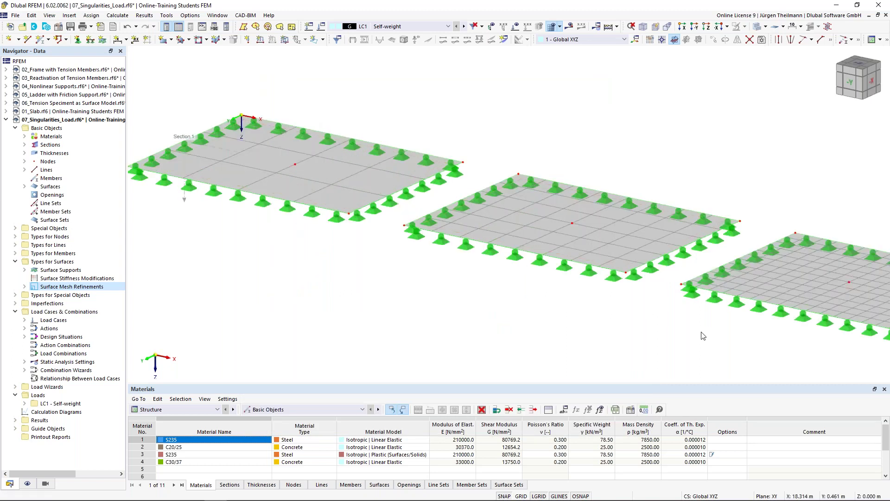
scroll(847, 291, "down", 2)
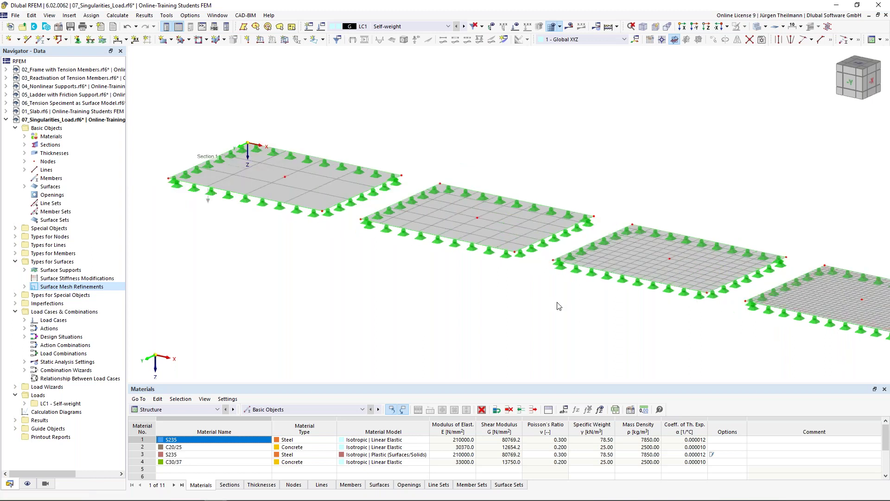
middle_click_drag(558, 306, 521, 295)
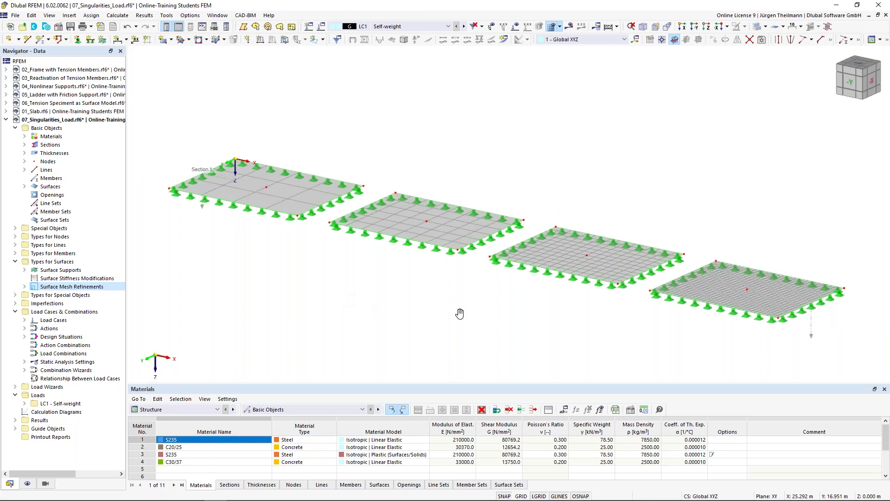
scroll(461, 312, "down", 2)
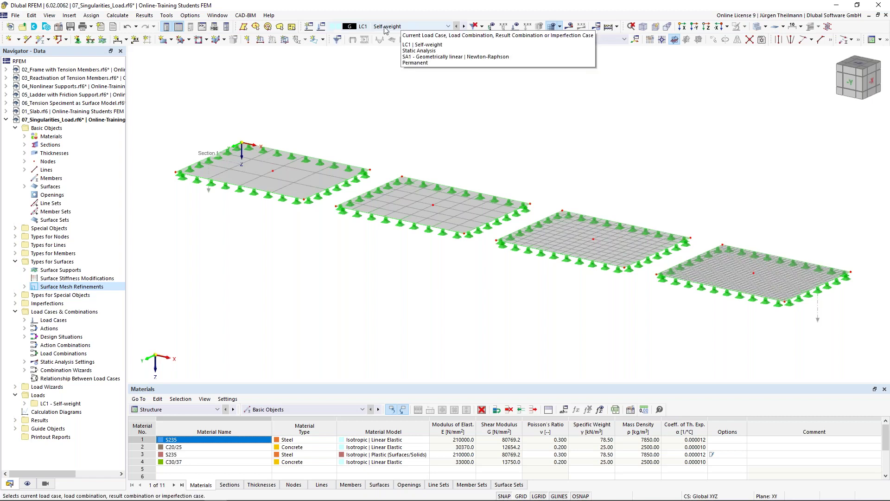
left_click(322, 27)
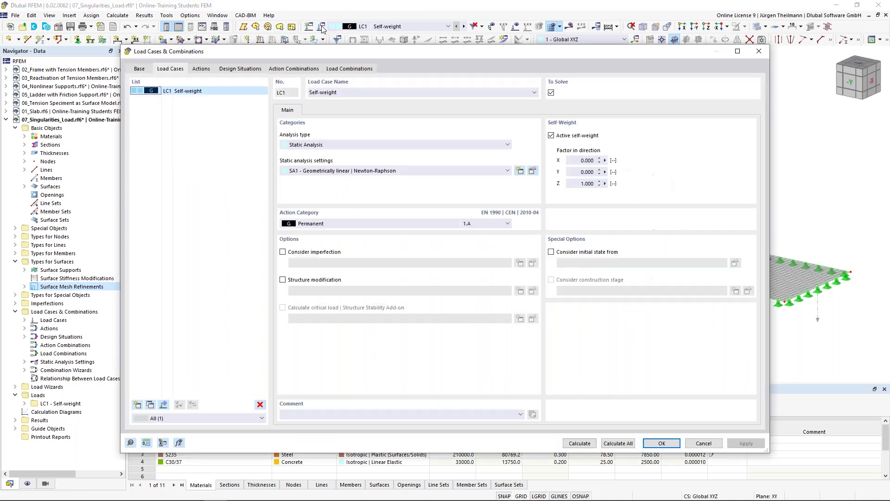
left_click(551, 135)
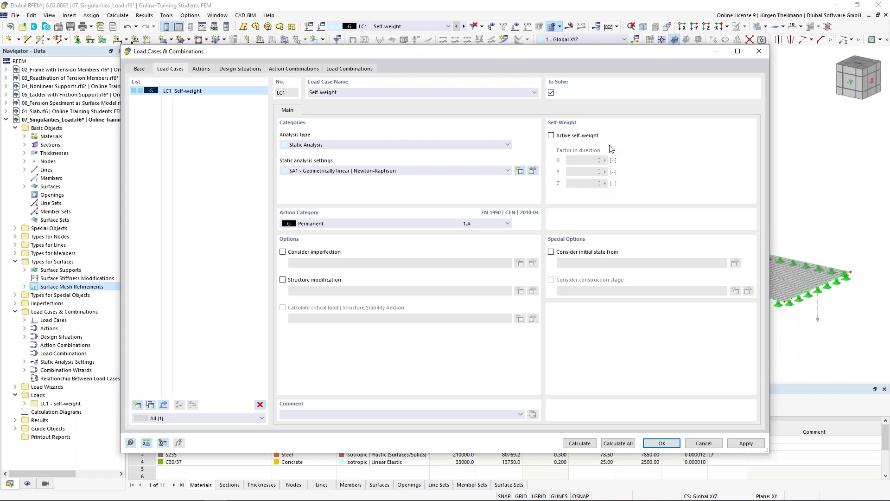
left_click(330, 95)
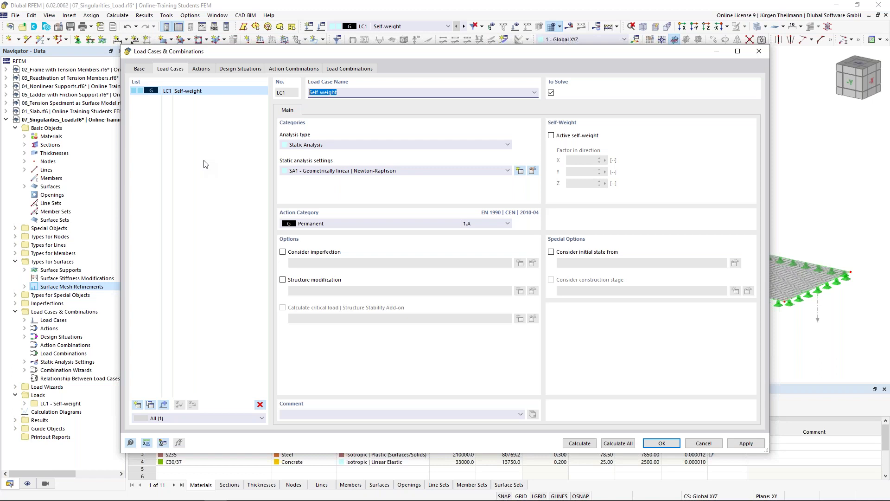
type("Concentrated Load")
left_click(661, 444)
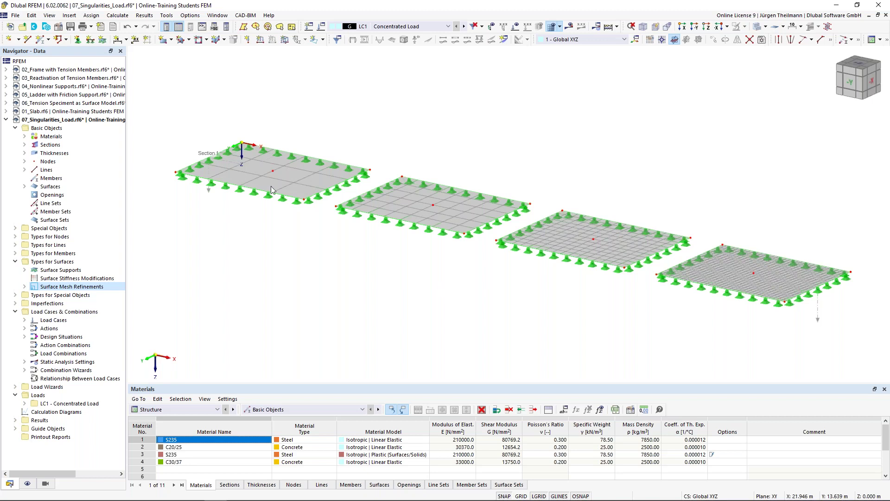
Apply a 100 kN nodal force in global Z to the centre nodes 5, 10, 15 and 20 of the slabs, accepting the mesh deletion
left_click(247, 40)
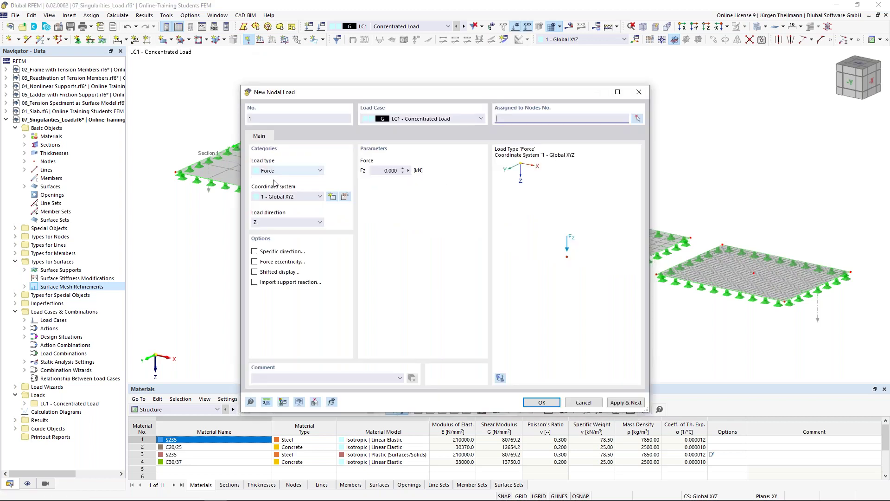
left_click(378, 171)
type("100")
key("Tab")
left_click(637, 119)
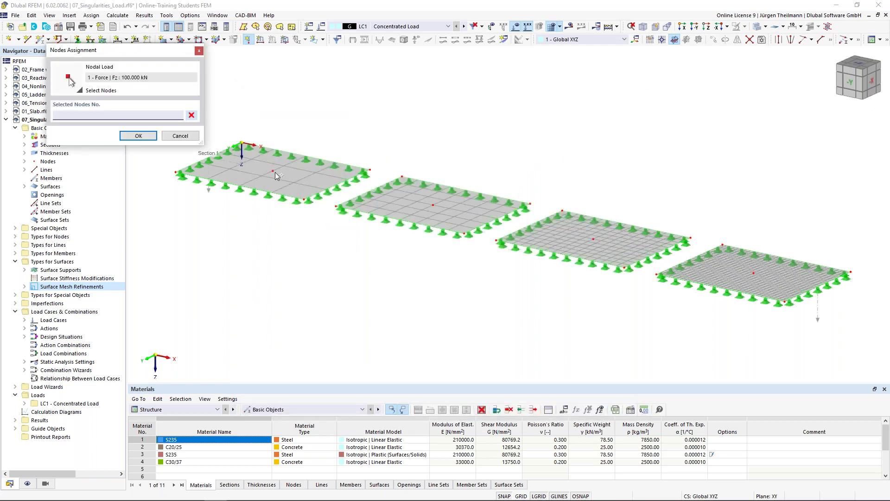
left_click(272, 170)
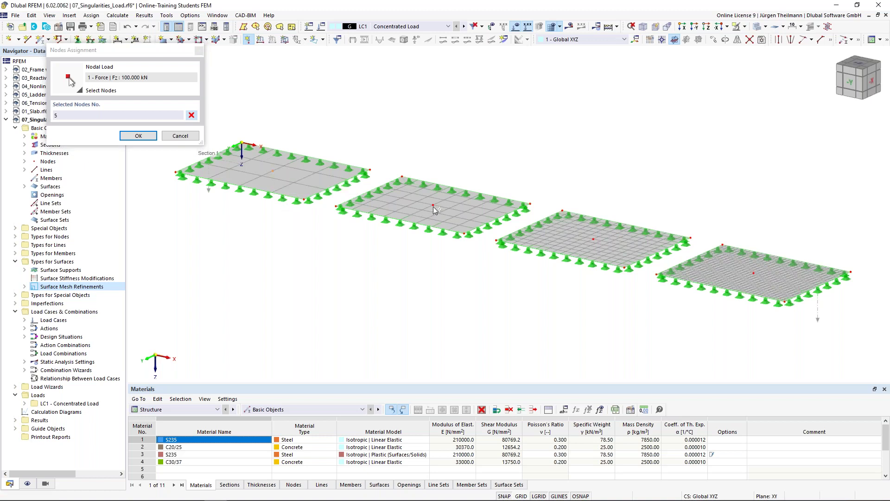
left_click(596, 239)
left_click(754, 275)
left_click(138, 136)
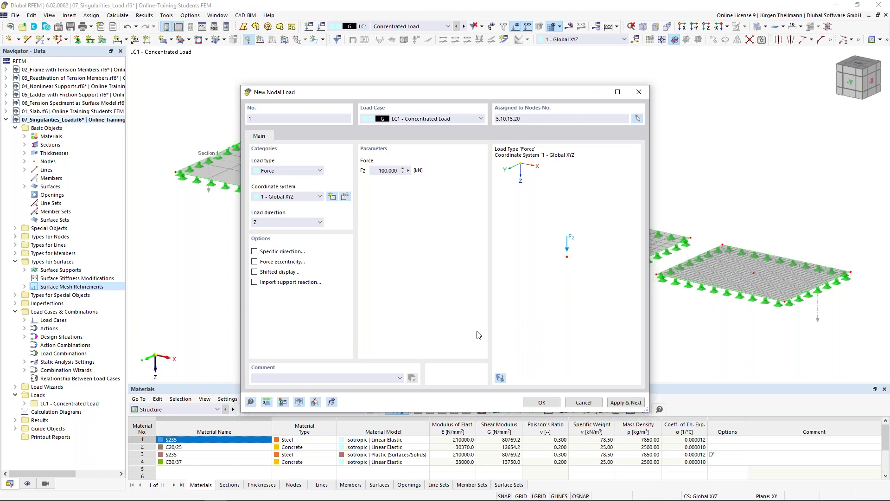
left_click(541, 402)
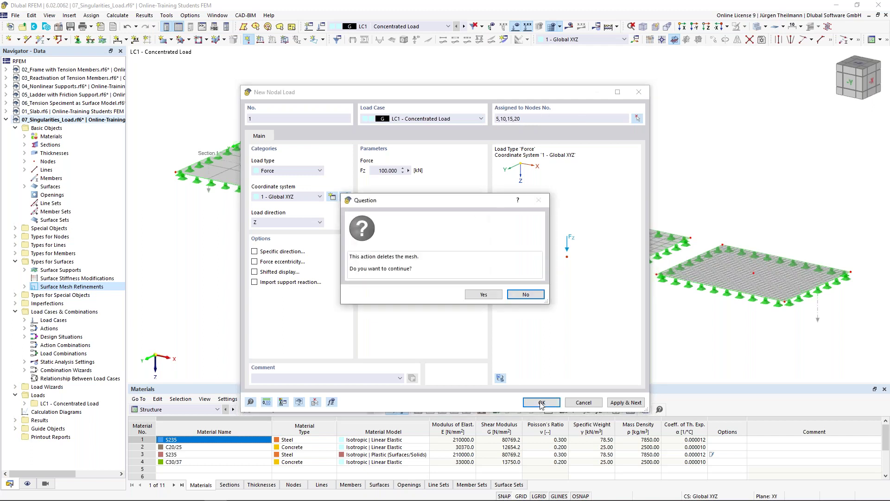
left_click(487, 296)
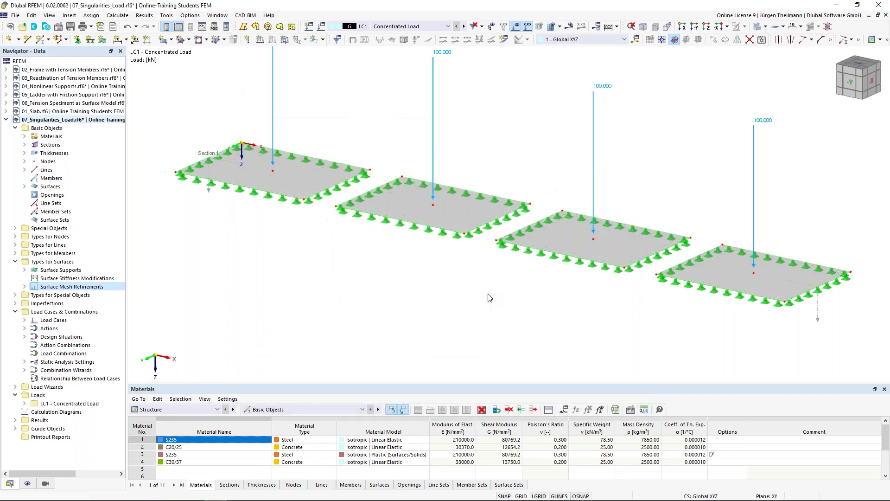
Calculate load case LC1 Concentrated Load and show its results
scroll(488, 297, "down", 1)
scroll(488, 297, "down", 1)
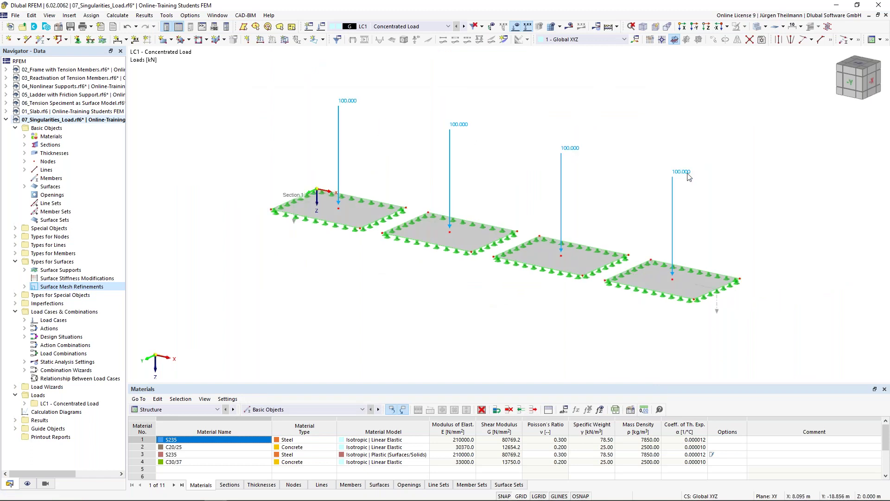
scroll(383, 321, "up", 1)
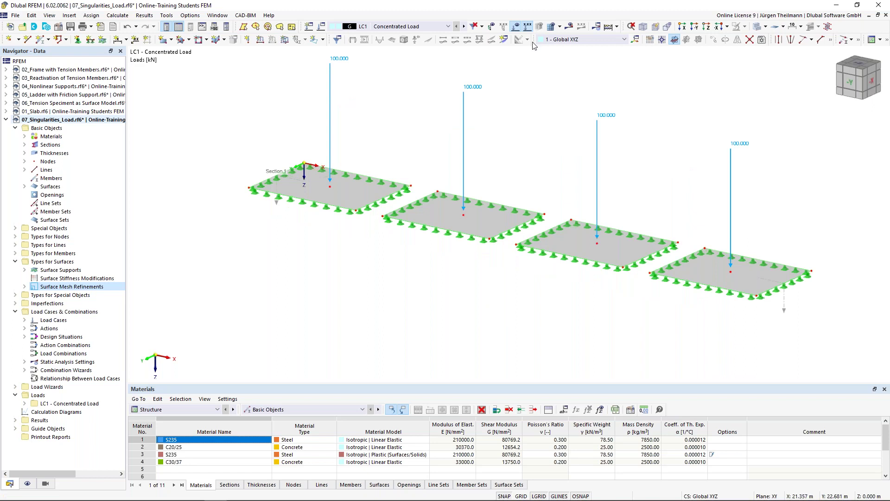
left_click(570, 27)
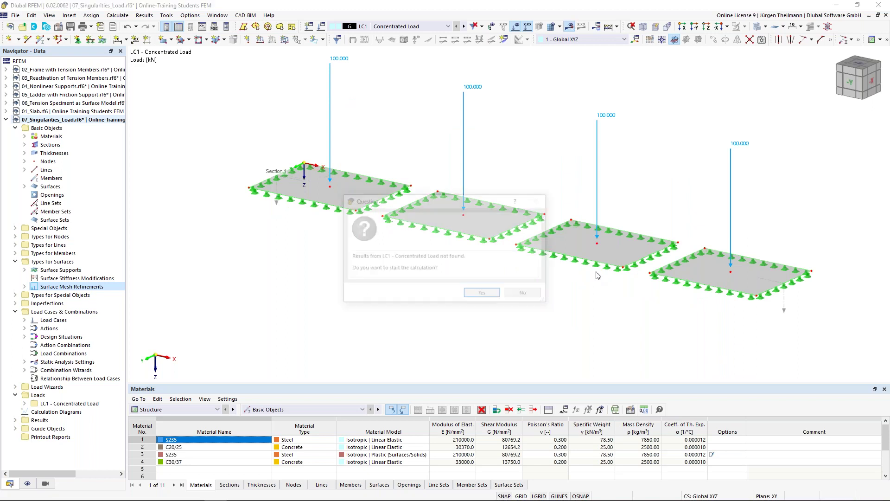
left_click(482, 295)
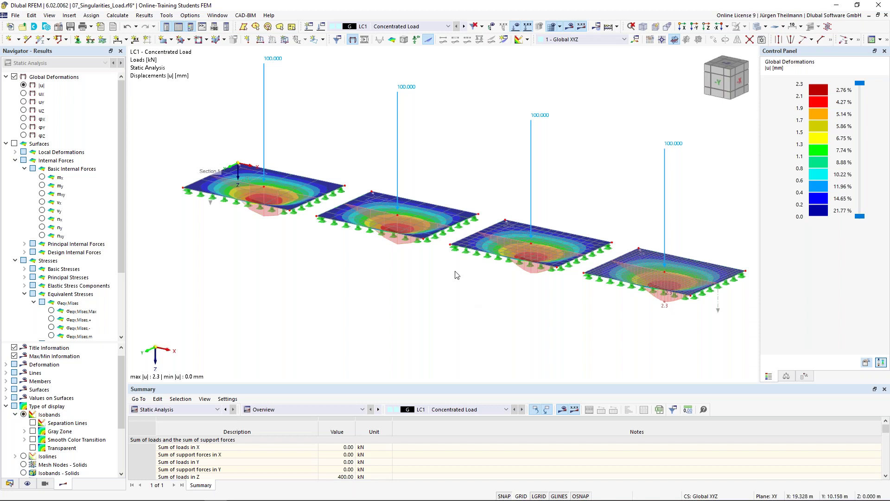
Switch the result display from global deformations to the surface basic internal force mx
middle_click_drag(457, 273, 481, 264, "ctrl")
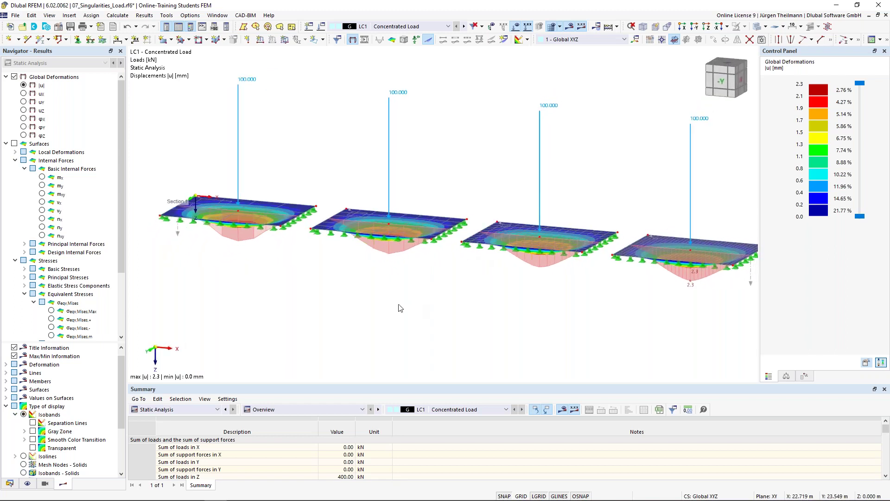
middle_click_drag(398, 293, 398, 281)
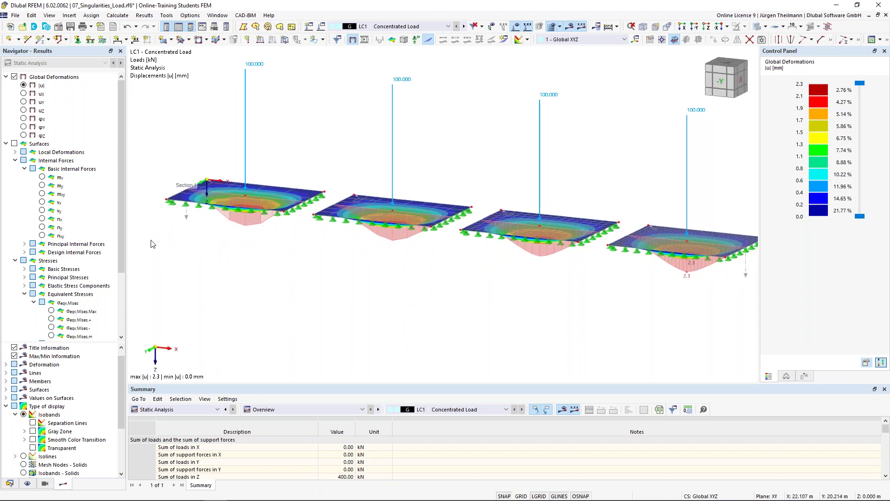
left_click(15, 144)
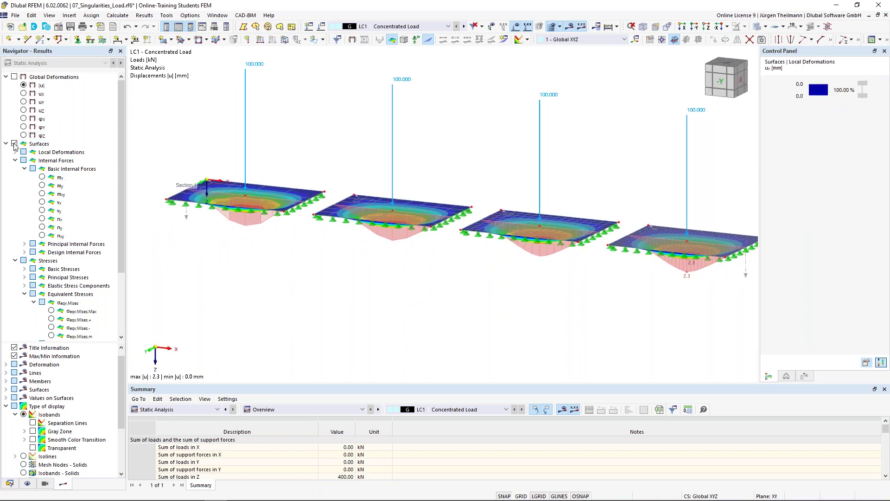
left_click(43, 178)
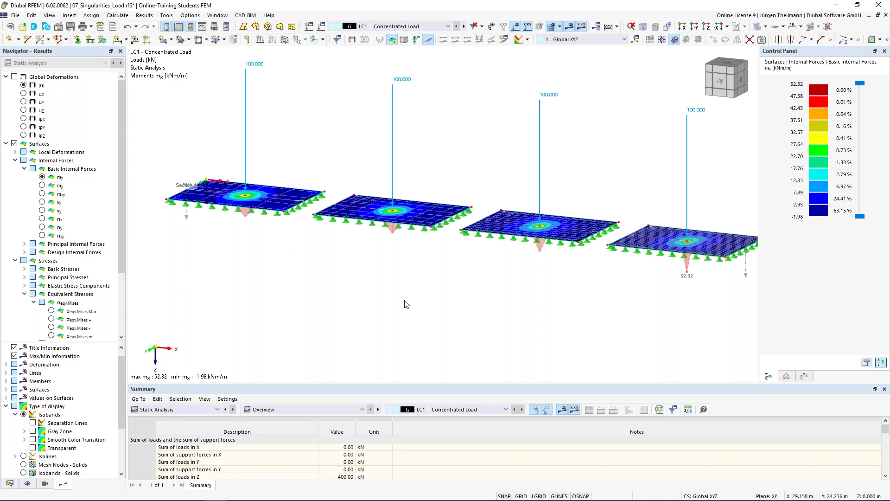
Hide the surface contour results and label the result section's mx diagram with local extremes
scroll(19, 330, "down", 3)
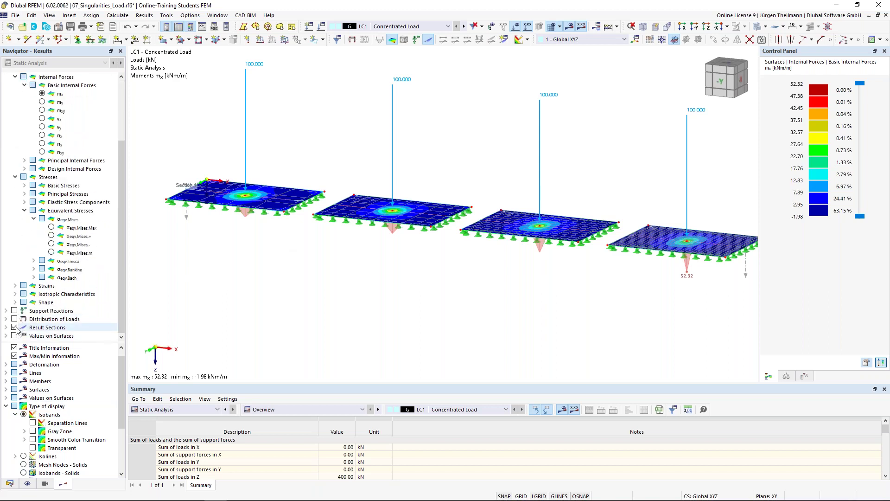
scroll(18, 278, "up", 3)
left_click(15, 144)
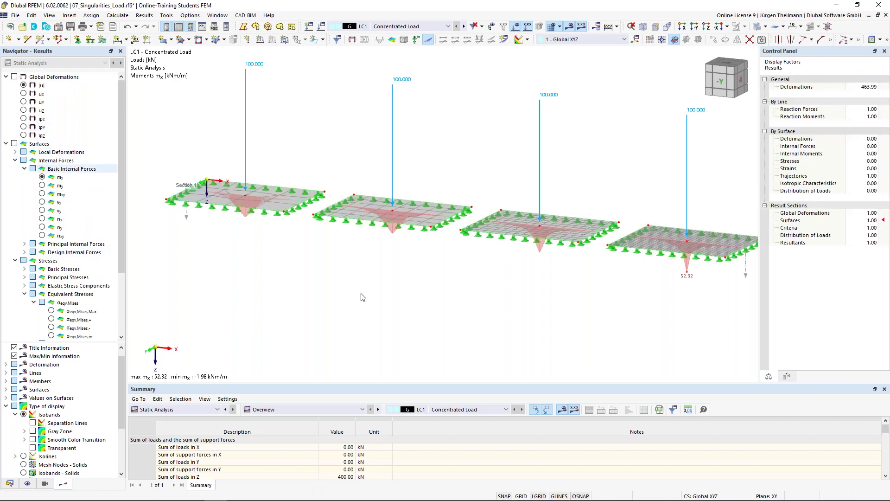
middle_click_drag(359, 280, 364, 285)
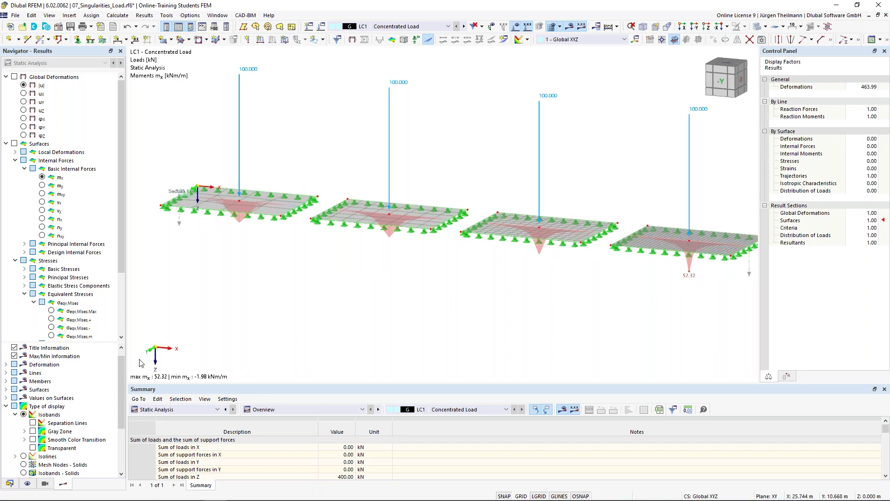
left_click(6, 407)
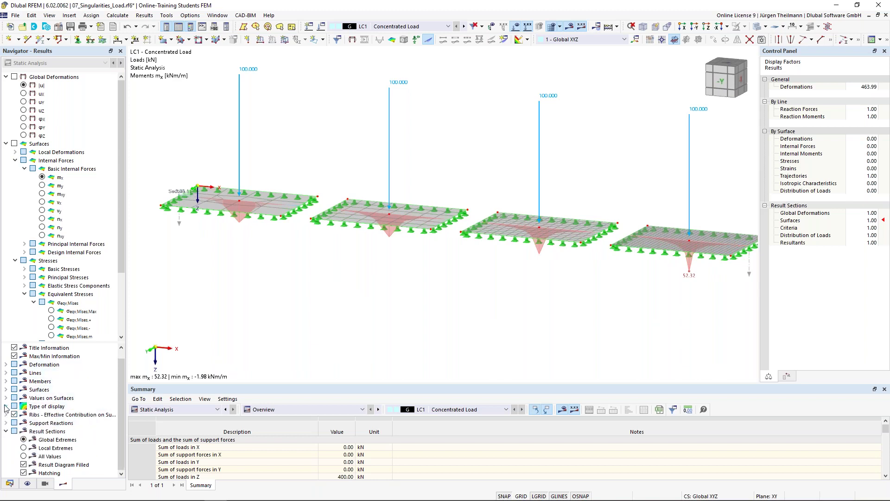
left_click(23, 448)
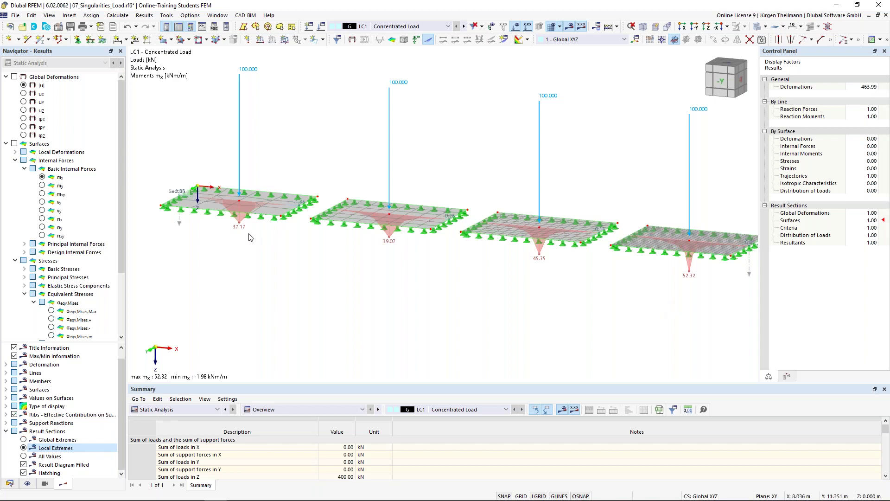
Compare the mx moment peaks under the concentrated loads across all four slabs
scroll(258, 237, "up", 4)
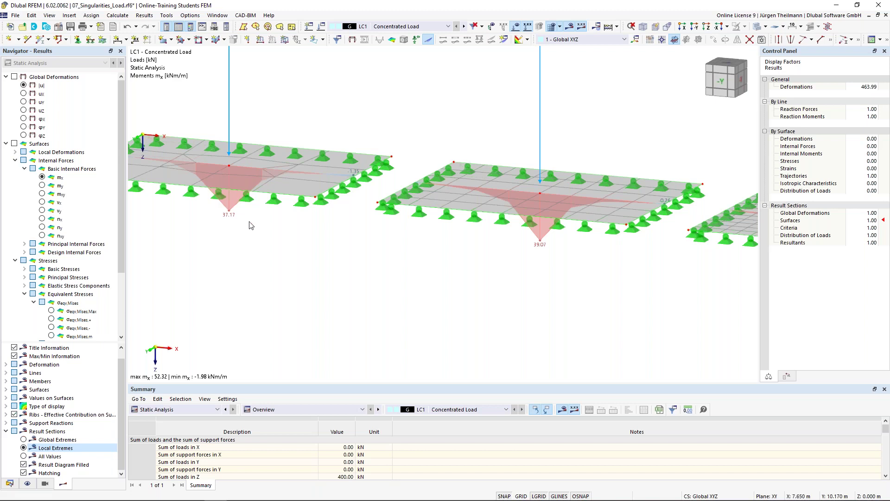
scroll(250, 224, "down", 2)
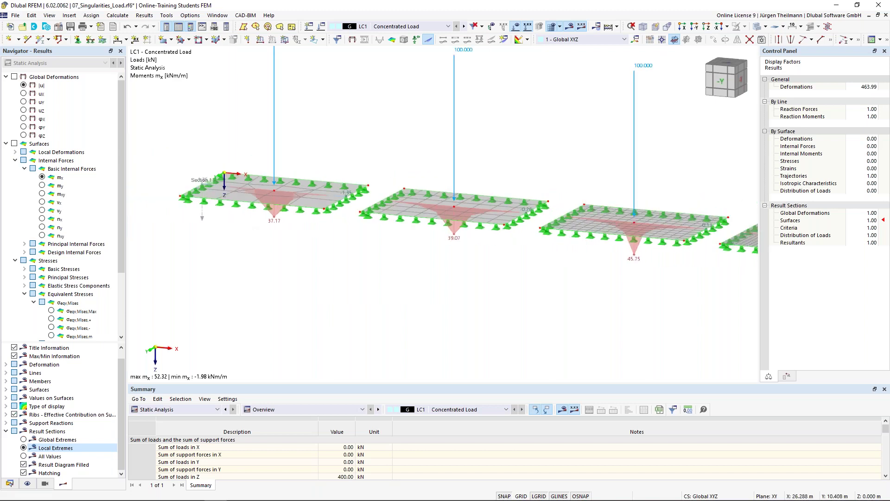
scroll(668, 275, "down", 1)
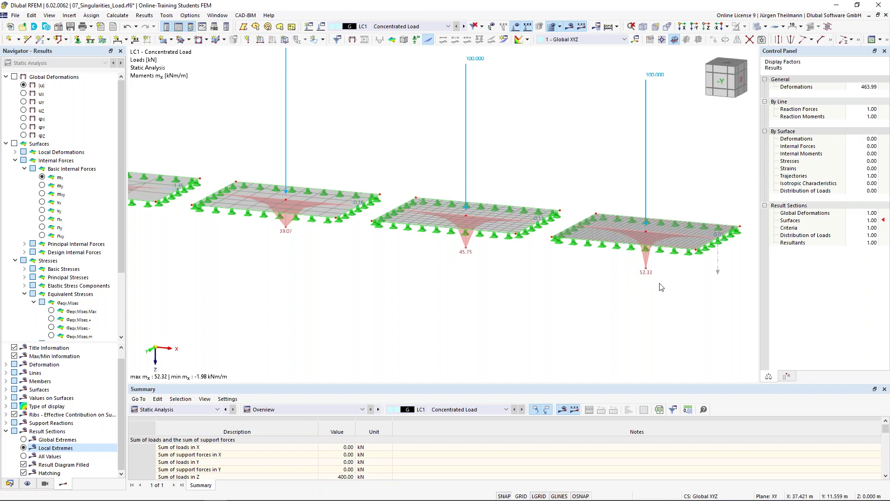
scroll(661, 278, "down", 1)
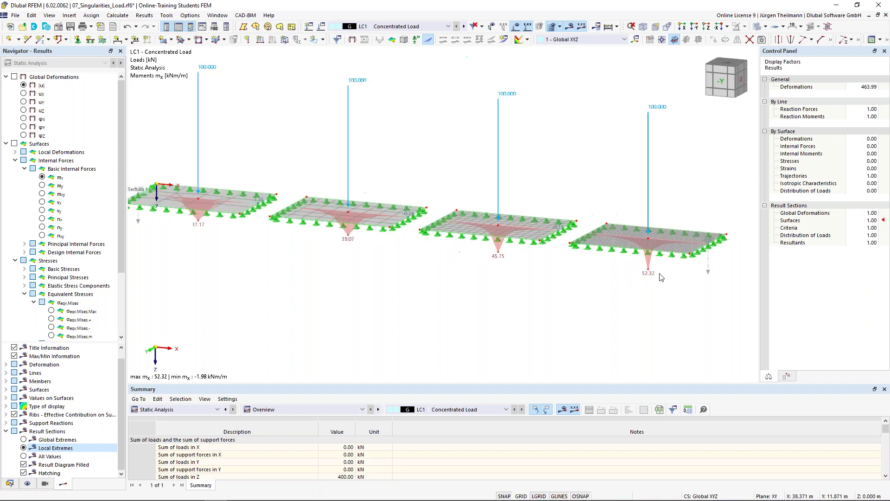
scroll(661, 277, "down", 1)
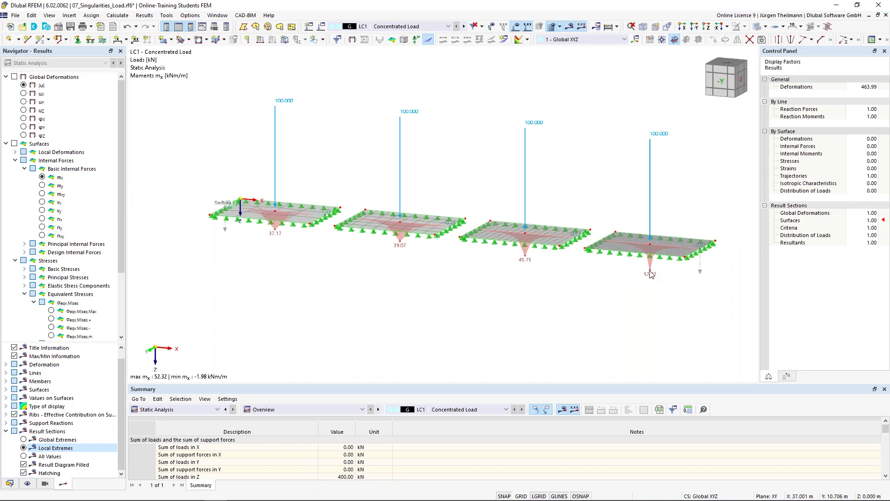
scroll(651, 273, "up", 2)
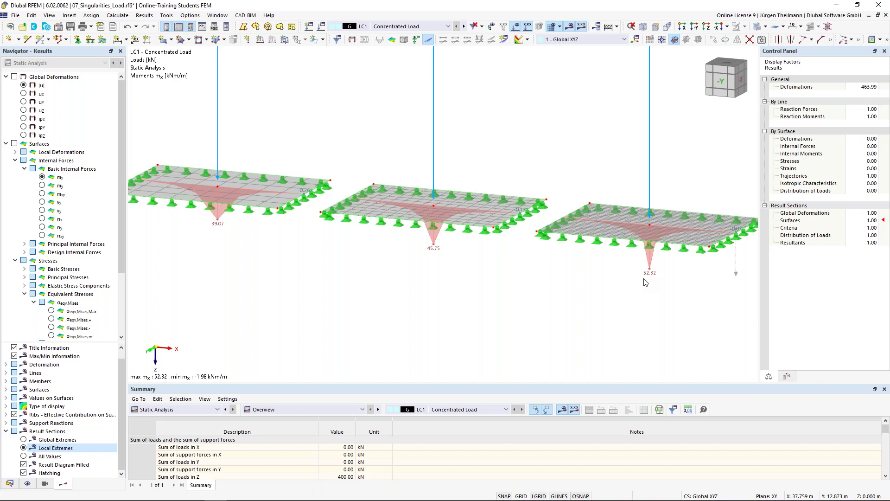
Open the result diagrams for the result section through the four slabs in a maximized window
right_click(736, 277)
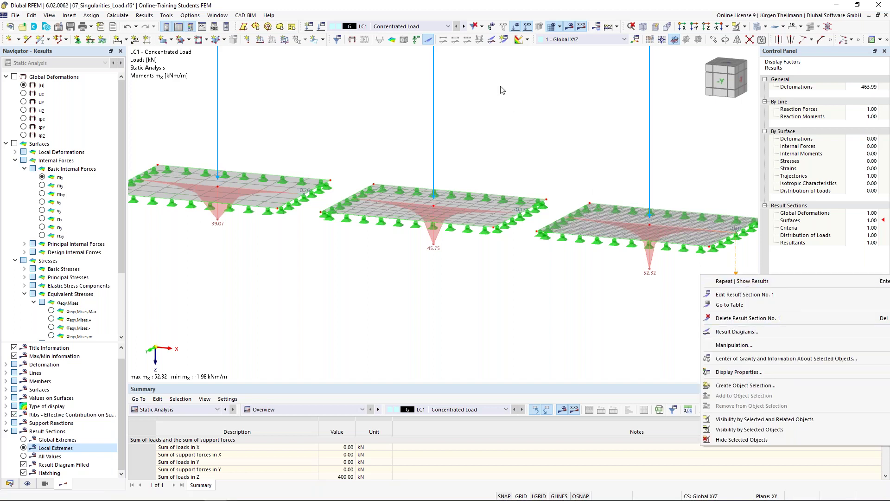
left_click(491, 42)
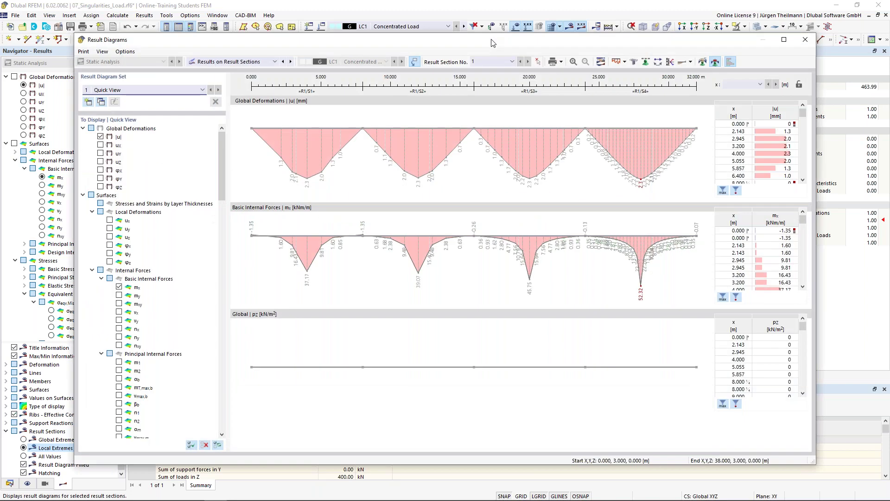
left_click(784, 40)
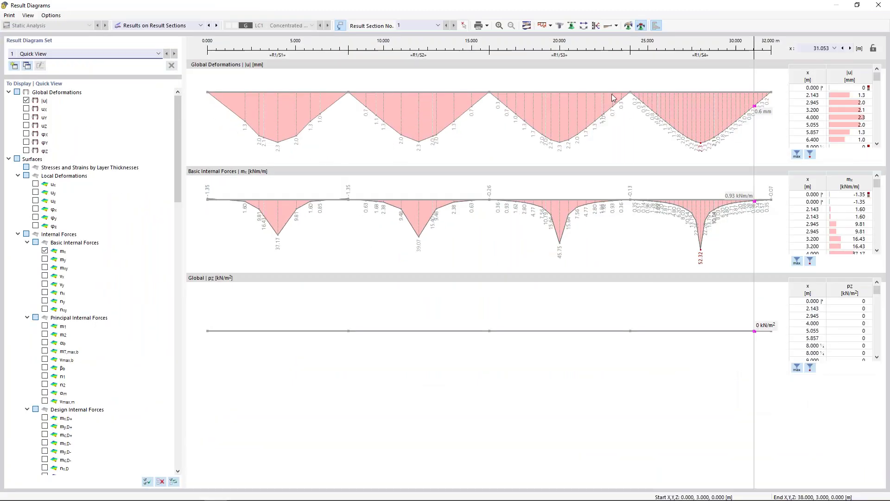
Remove the global load distribution pz and global deformation |u| diagrams, keeping only the basic internal force mx
scroll(85, 319, "down", 4)
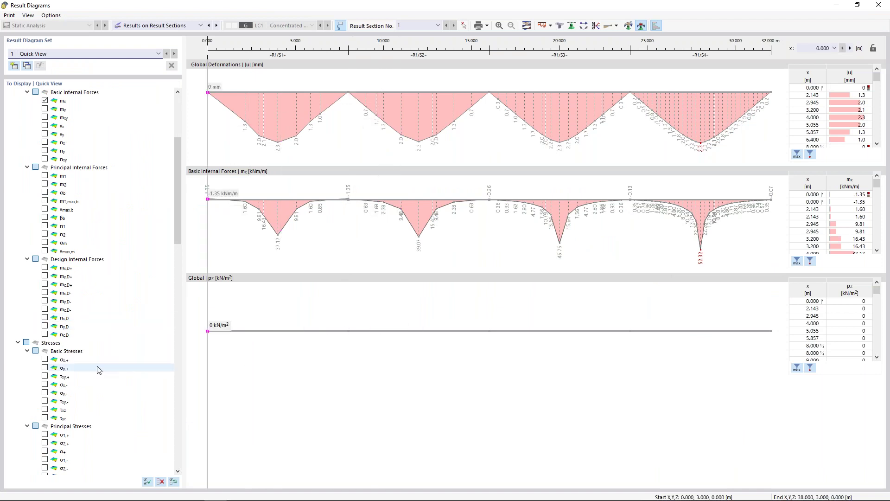
scroll(98, 368, "down", 12)
scroll(98, 370, "down", 20)
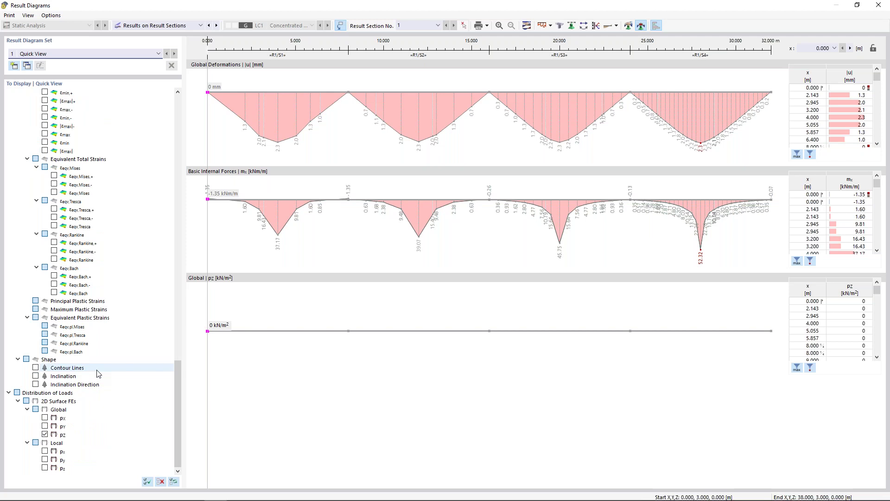
scroll(99, 373, "up", 20)
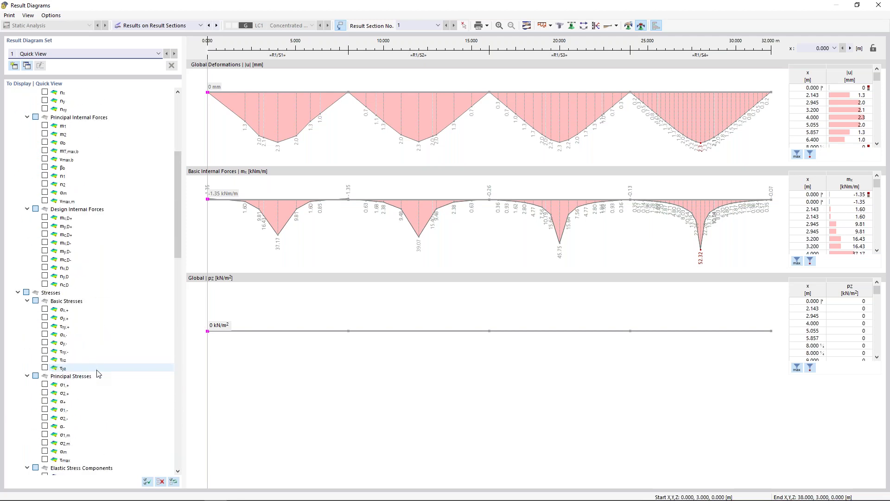
scroll(98, 373, "up", 1)
scroll(98, 373, "down", 9)
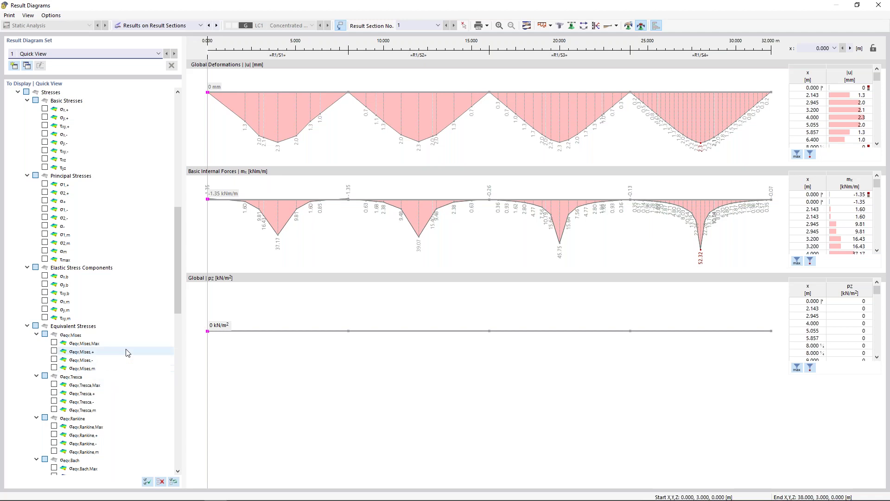
scroll(132, 348, "down", 5)
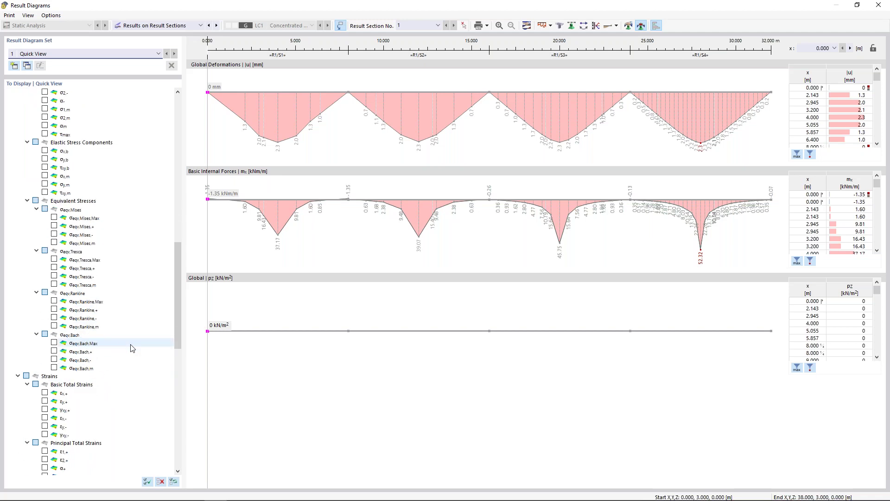
scroll(132, 348, "down", 16)
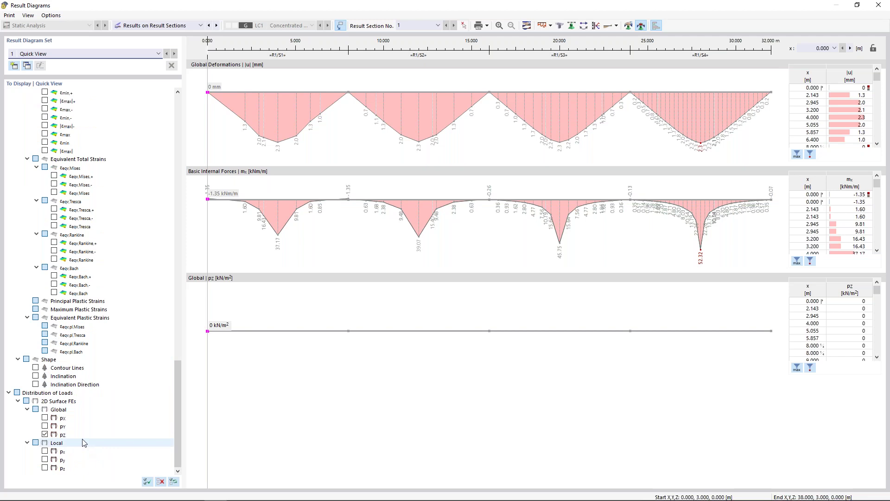
left_click(45, 434)
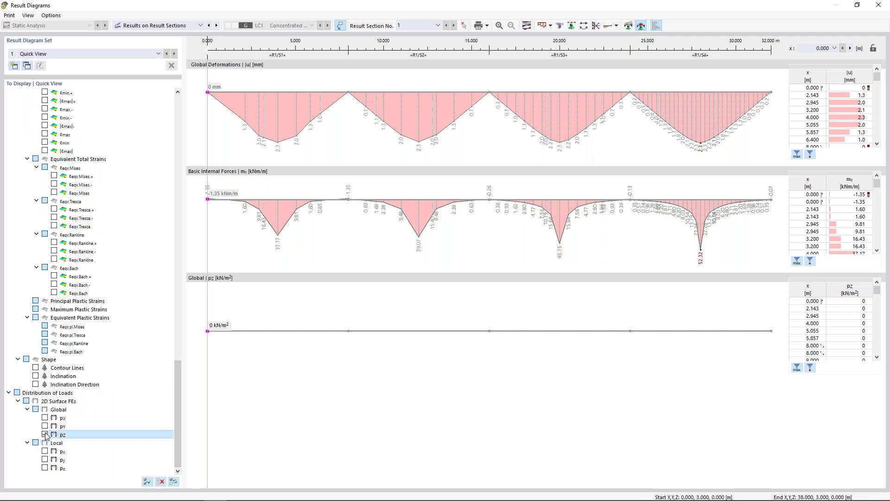
scroll(128, 437, "up", 20)
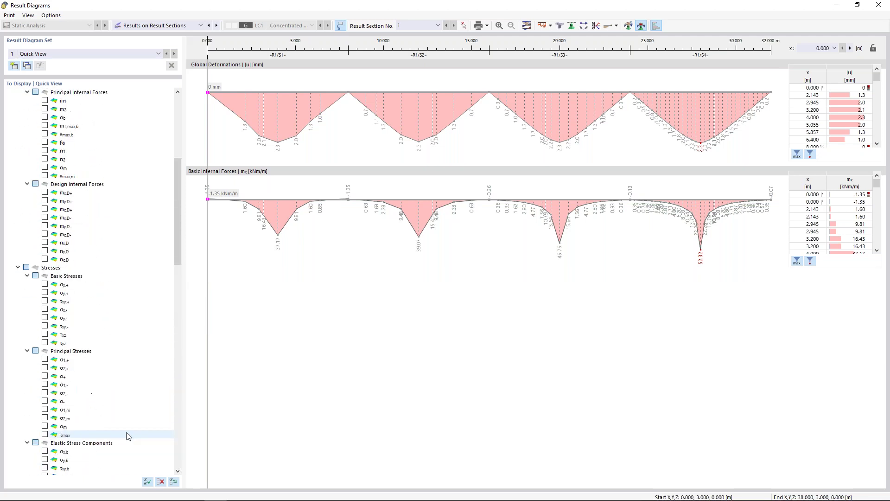
left_click(27, 100)
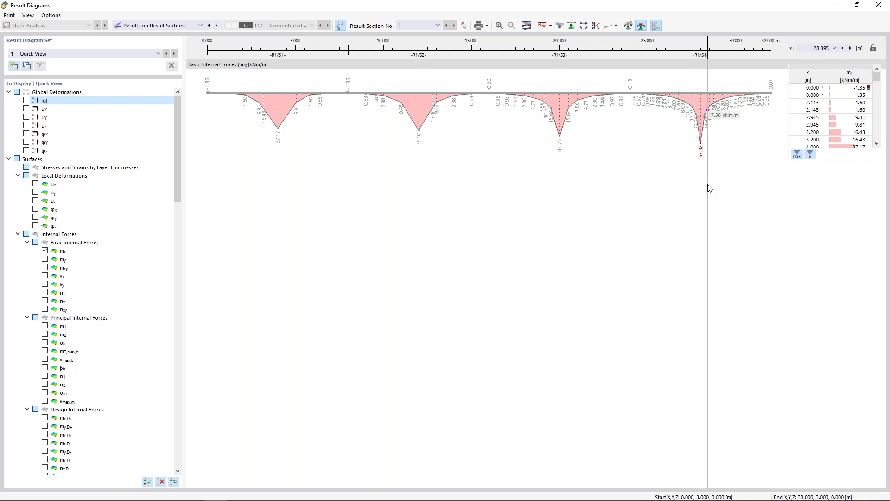
Define two constant smooth ranges for the mx diagram, from 3.5 to 4.5 m and from 11.5 to 12.5 m
left_click(629, 28)
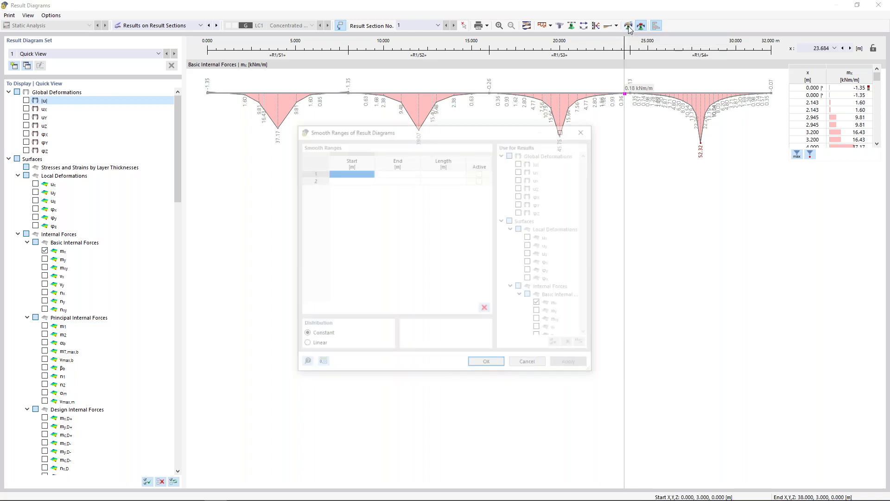
left_click(354, 173)
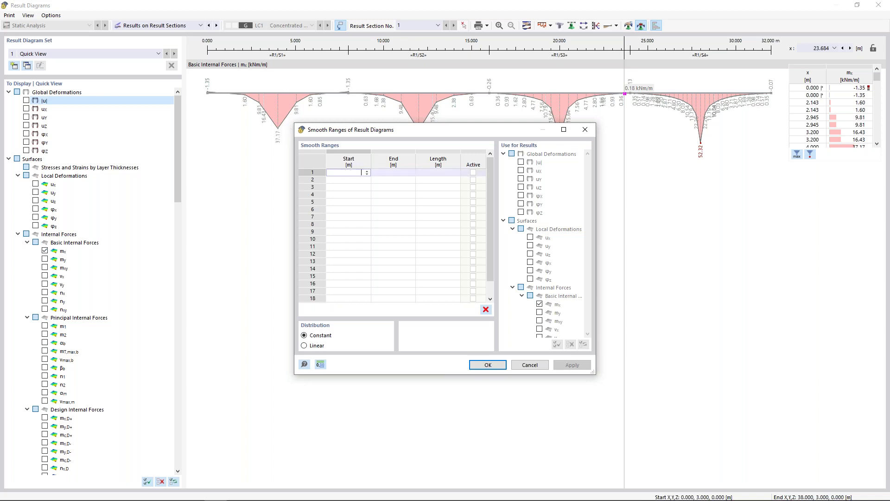
key("Tab")
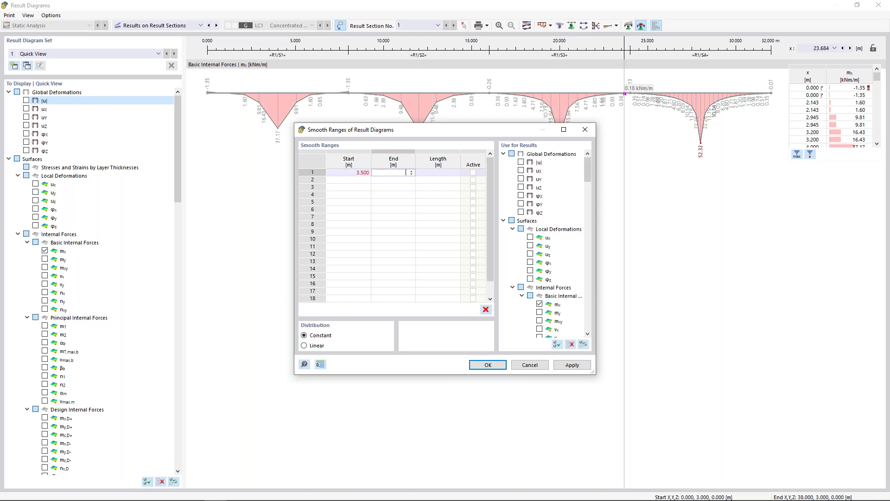
key("Tab")
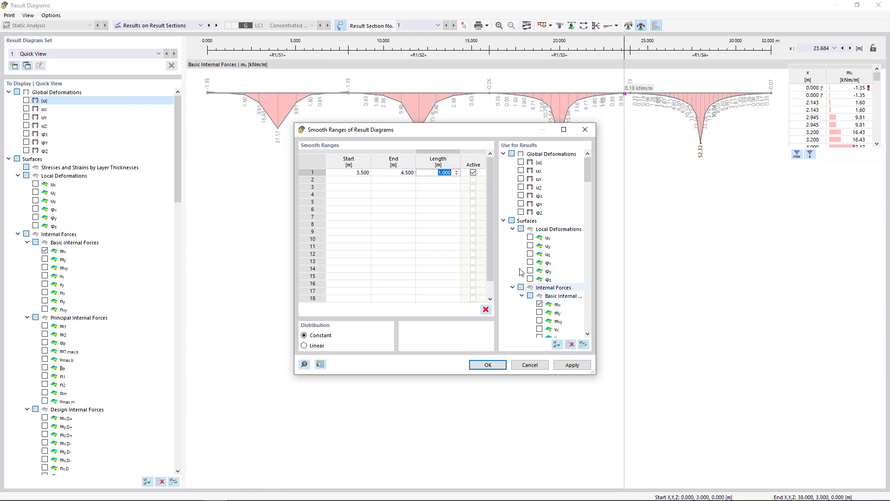
left_click(348, 179)
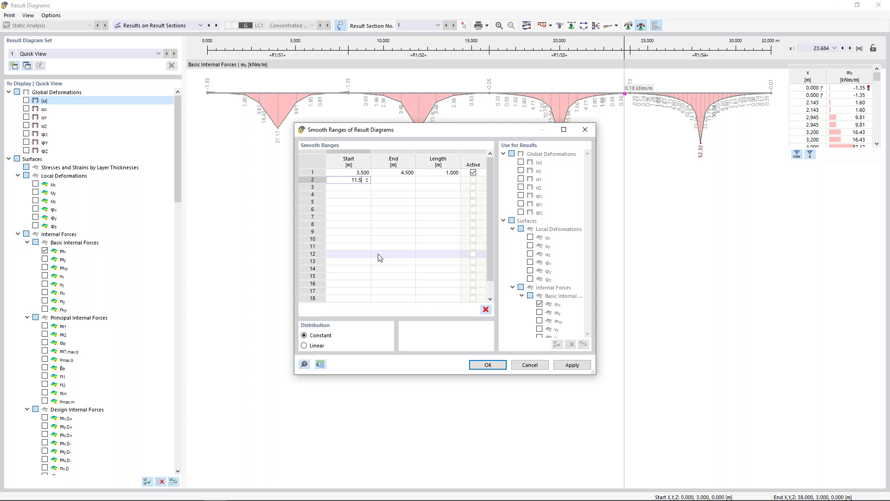
key("Tab")
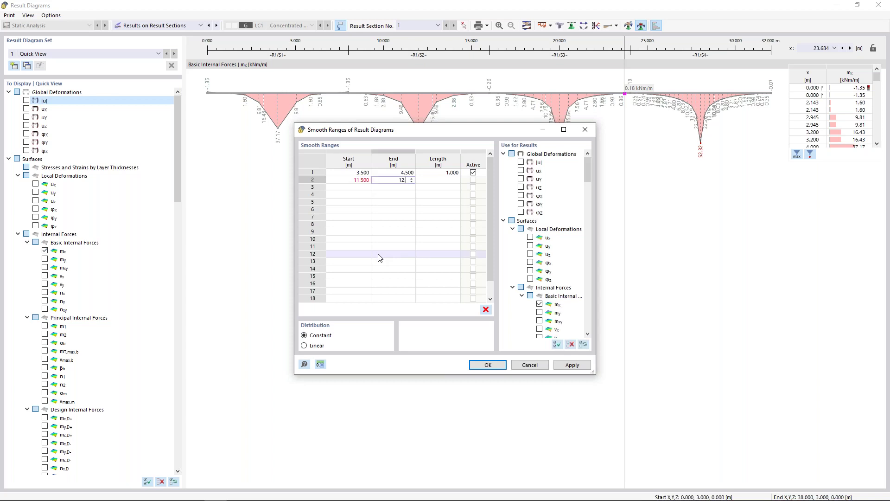
type("12.5")
key("Tab")
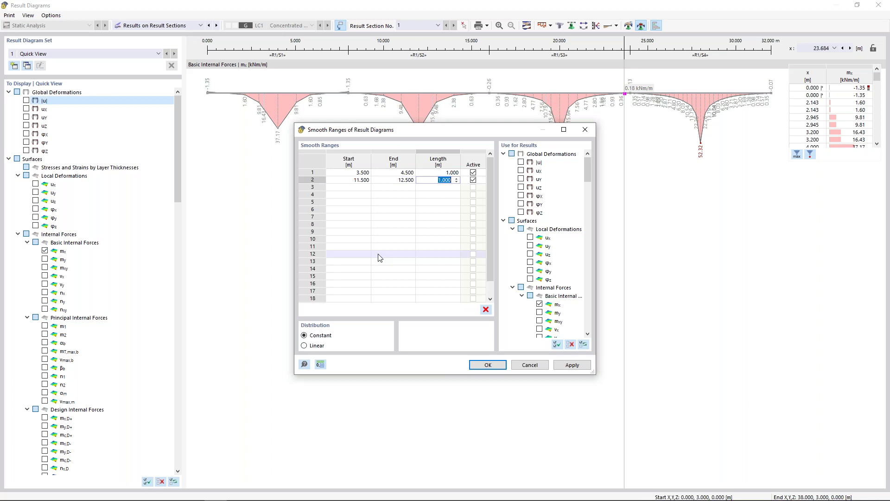
Add smooth ranges from 19.5 to 20.5 m and 27.5 to 28.5 m, apply them and close the result diagrams
left_click(361, 187)
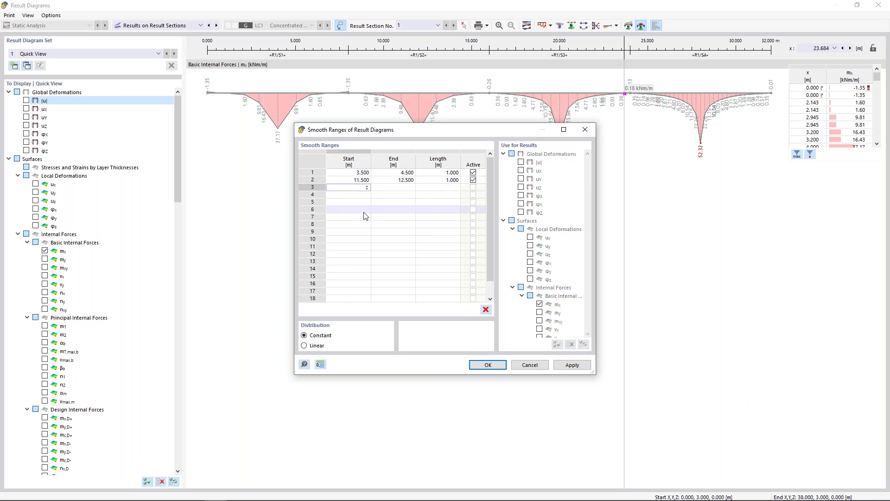
key("Tab")
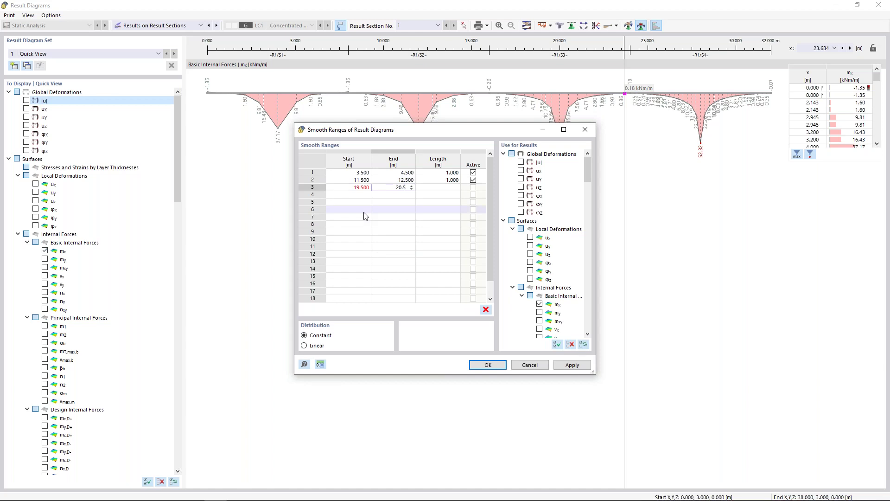
key("Tab")
left_click(361, 194)
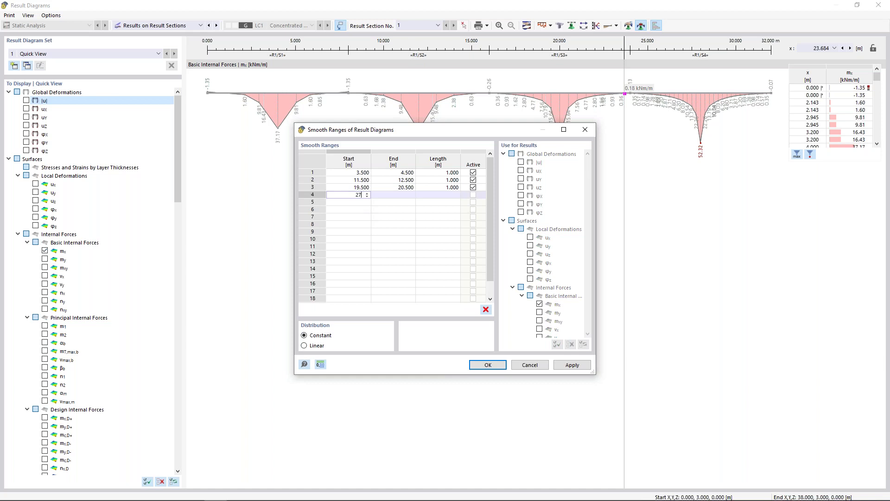
key("Tab")
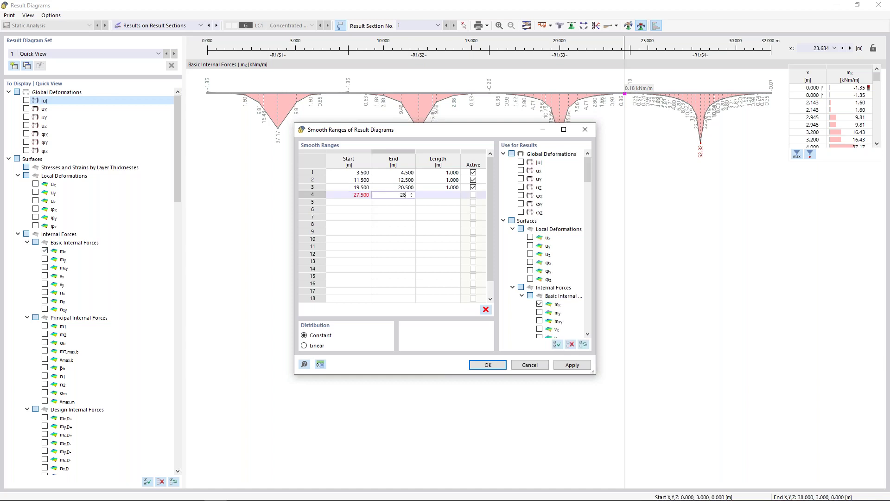
key("Tab")
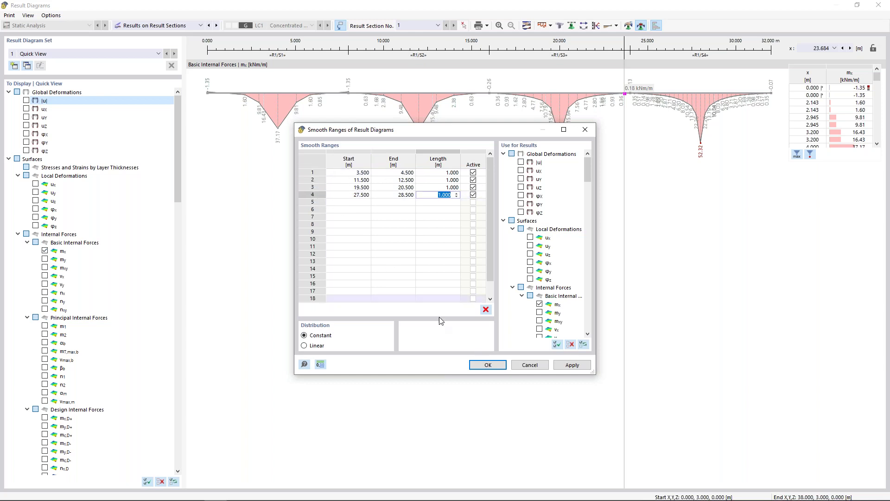
left_click(489, 365)
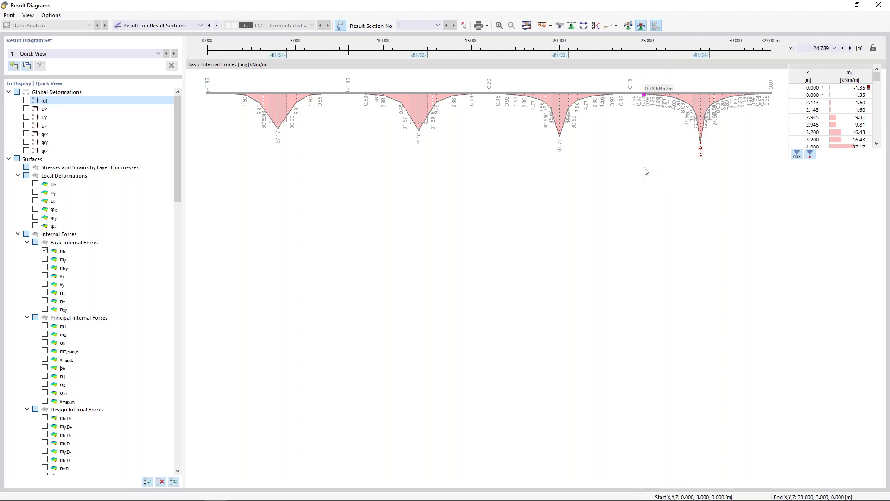
left_click(879, 5)
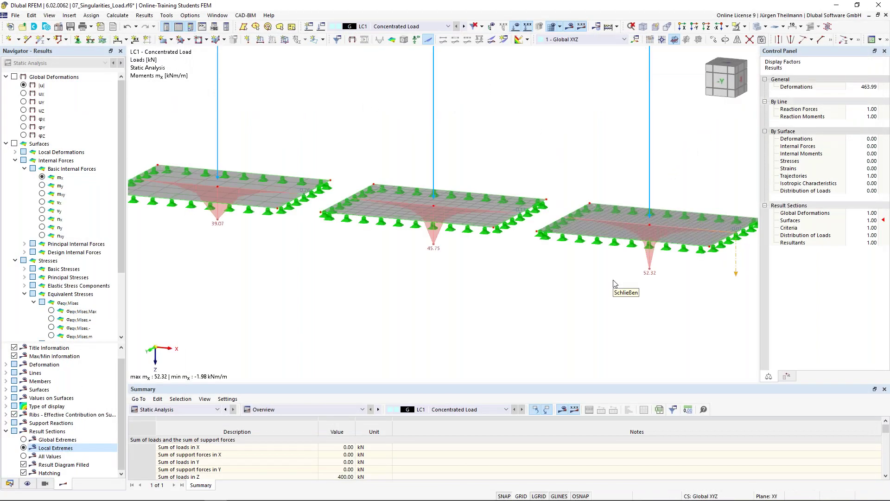
Duplicate the Concentrated Load load case LC1 and accept the new load case
scroll(610, 284, "down", 2)
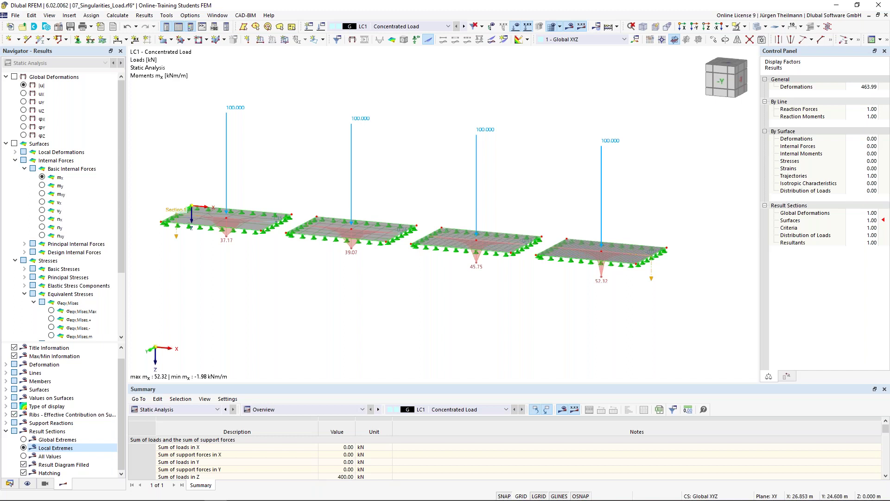
middle_click_drag(412, 313, 427, 320)
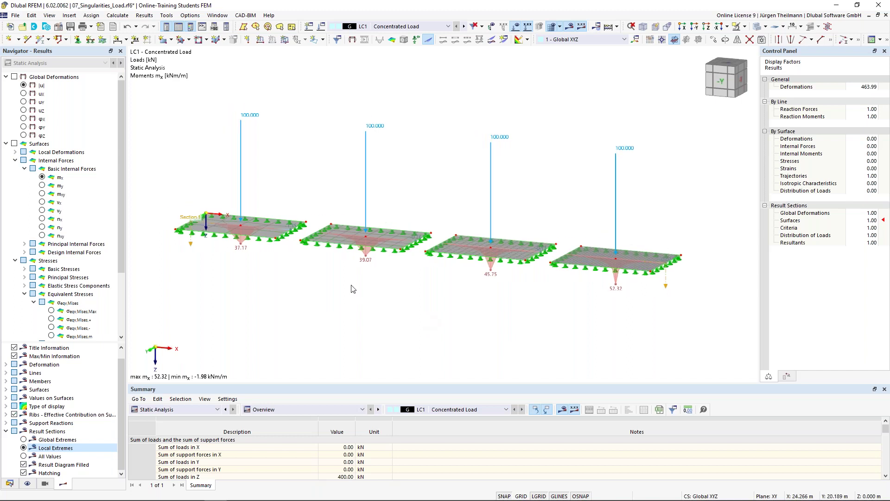
left_click(322, 28)
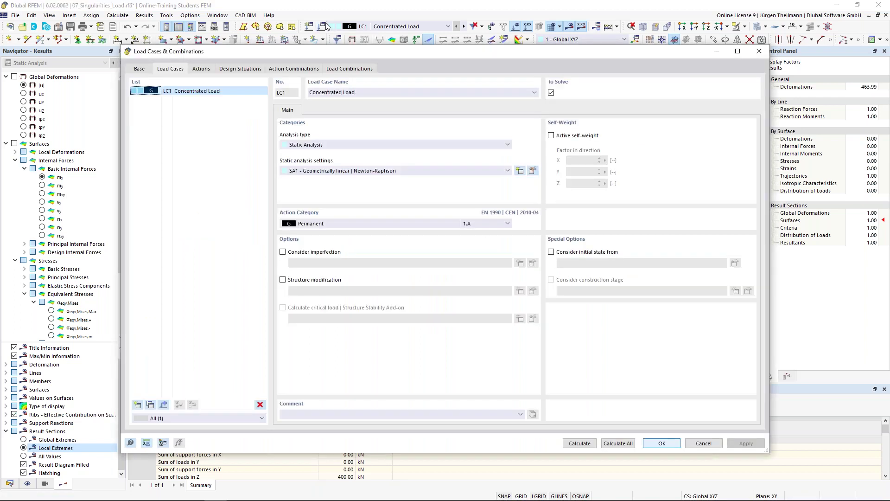
left_click(150, 405)
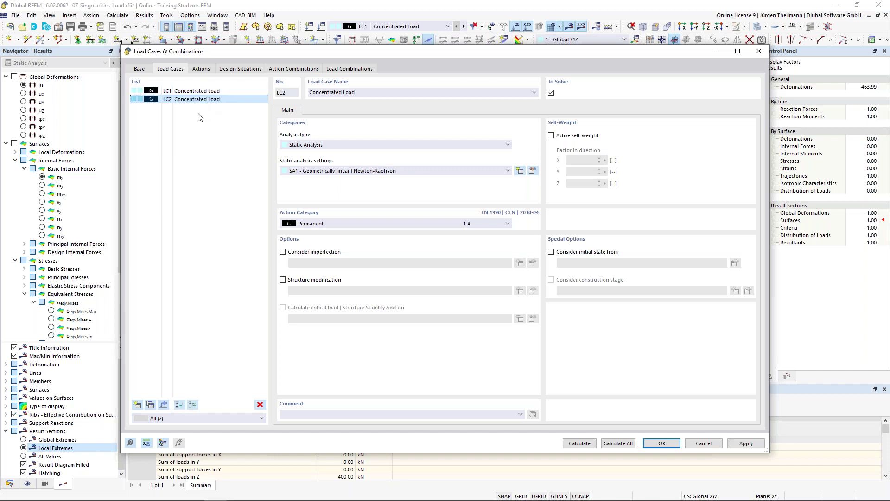
left_click(661, 444)
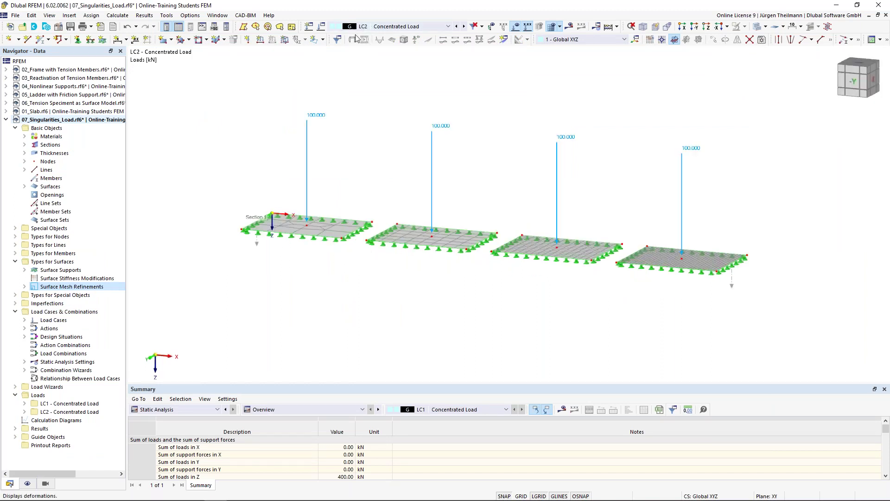
Rename load case LC2 as Free Rectangular Load
left_click(322, 27)
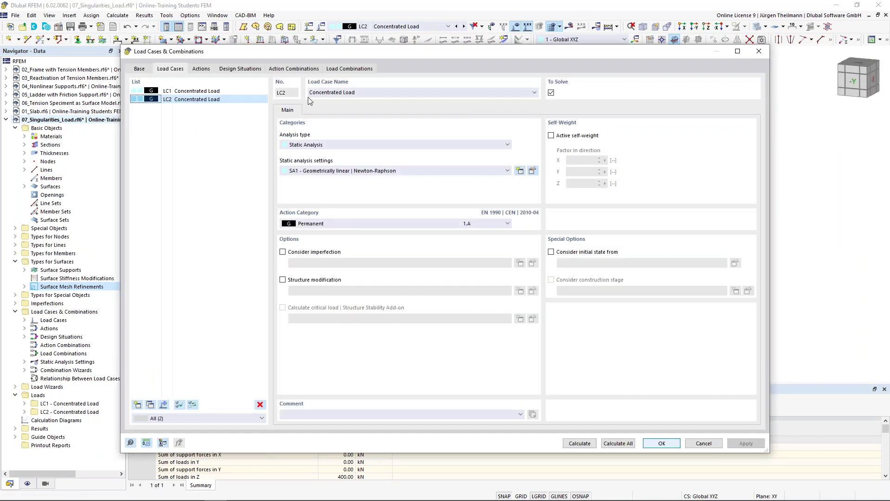
double_click(325, 92)
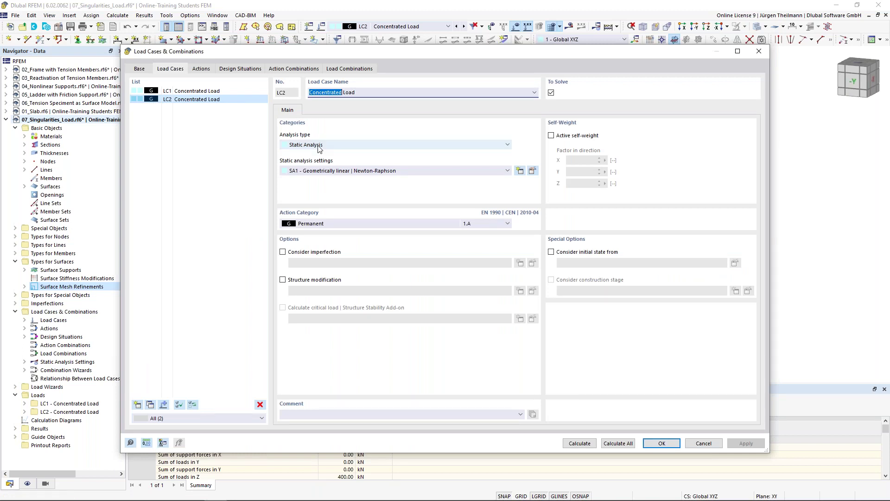
type("Free Rectangular")
left_click(669, 447)
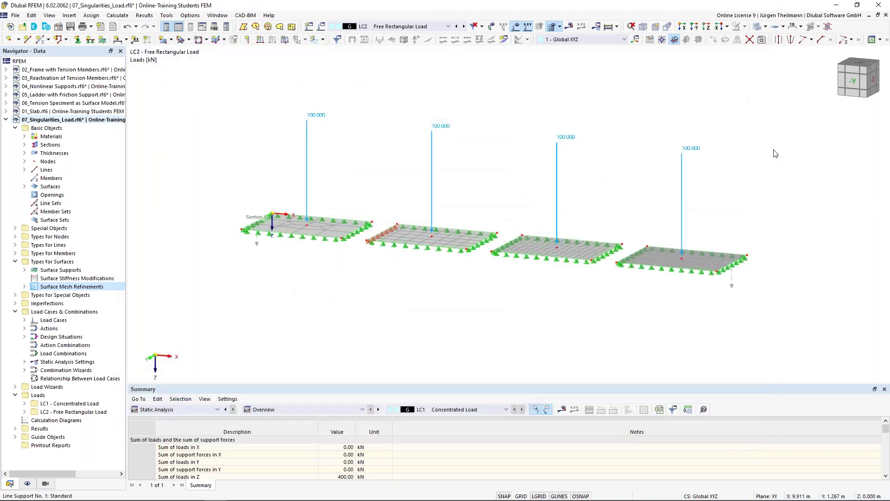
Delete the four 100 kN concentrated loads from load case LC2
left_click_drag(773, 150, 202, 180)
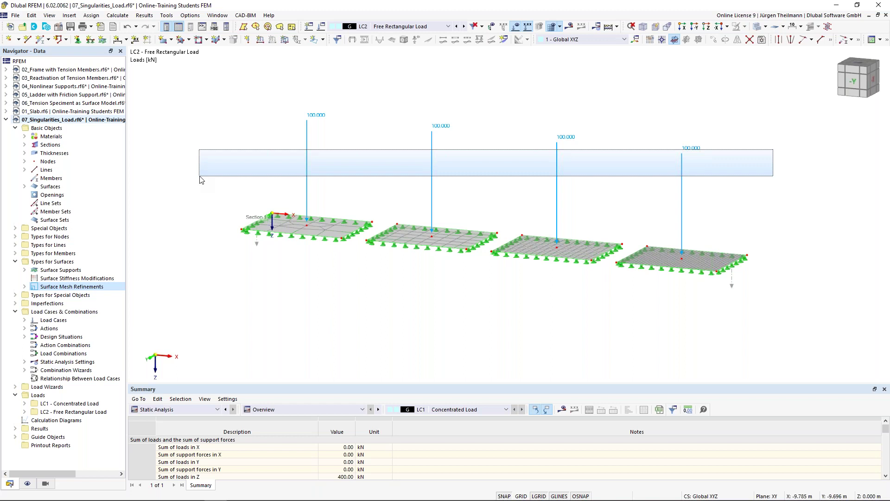
left_click_drag(201, 180, 202, 180)
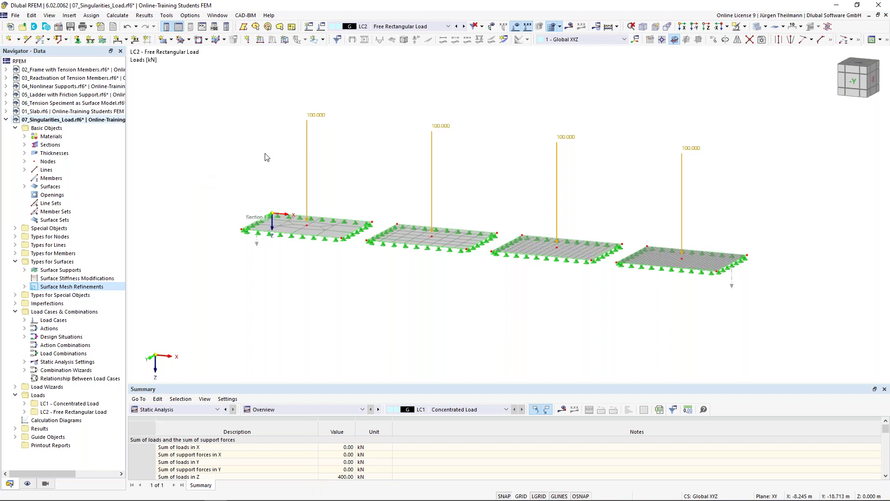
key("Delete")
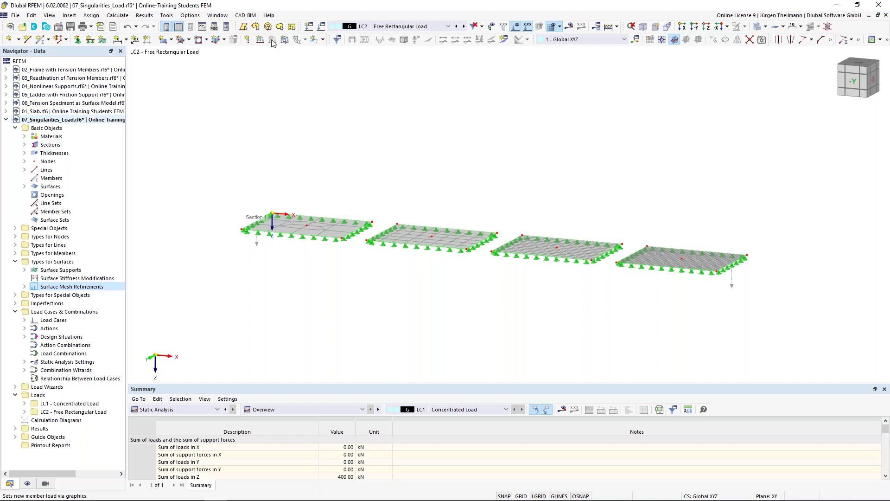
Create a new free rectangular load in LC2 with a uniform magnitude of 400 kN/m²
left_click(323, 39)
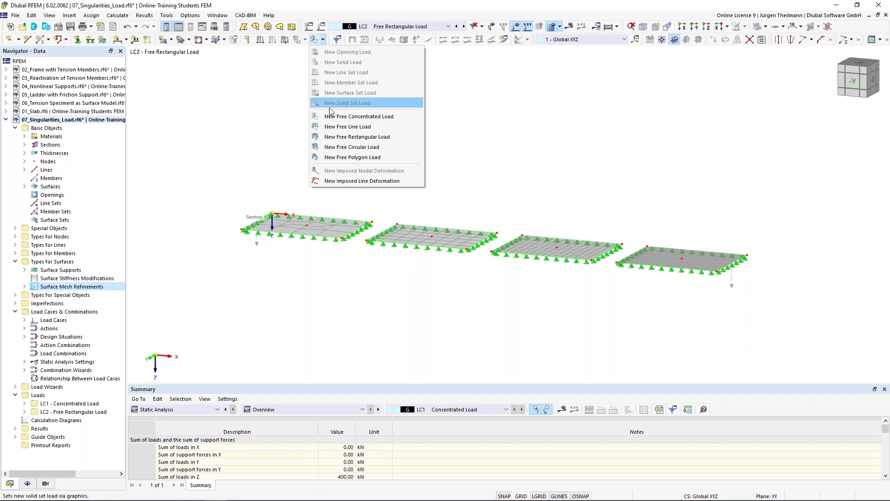
left_click(398, 137)
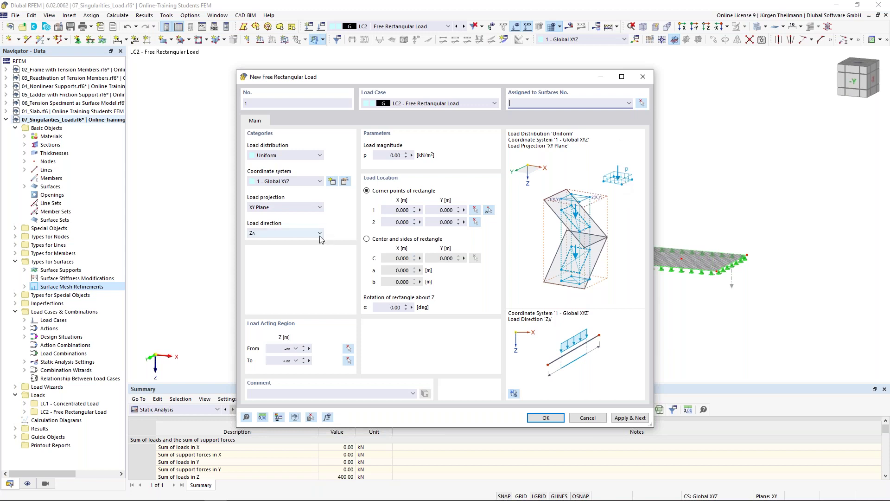
left_click(381, 155)
double_click(381, 155)
type("400")
key("Tab")
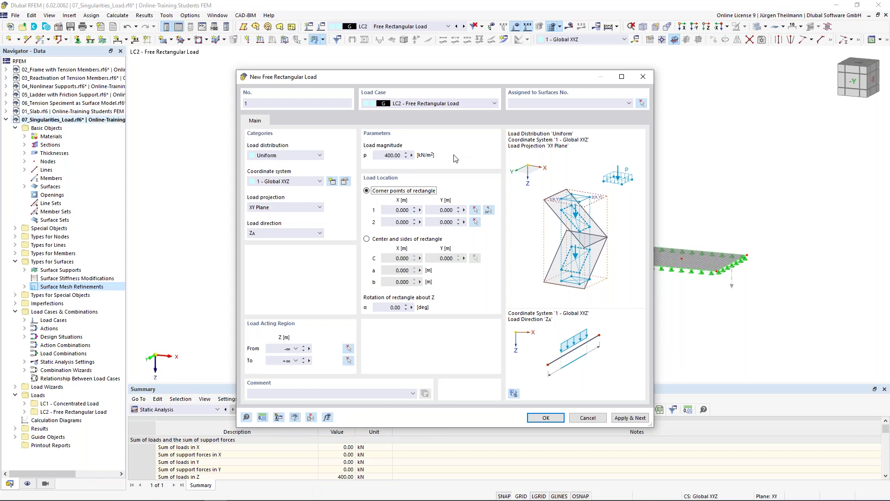
Define the load location by centre and sides, with sides a and b of 0.5 m each
left_click(367, 239)
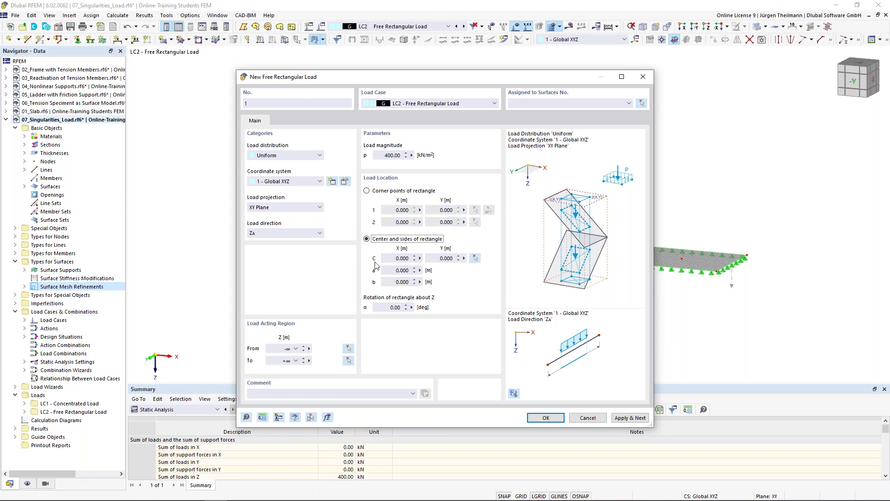
left_click(390, 270)
type("0,5")
key("Tab")
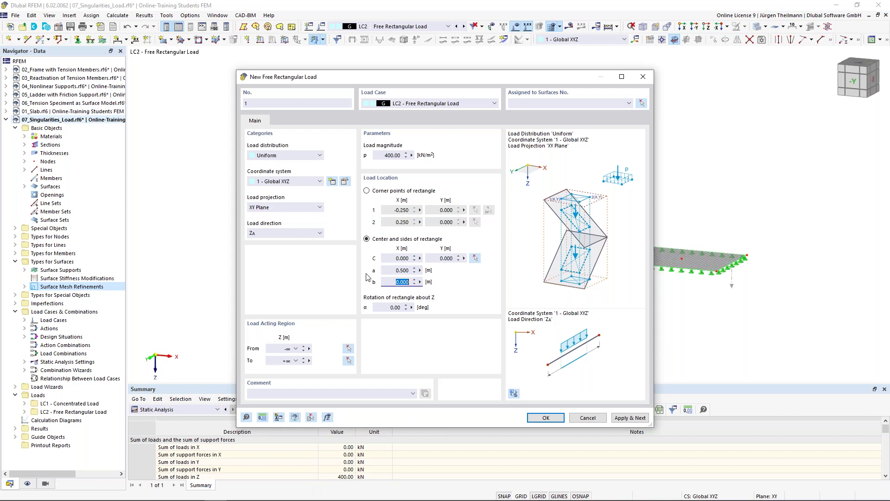
type("0,5")
key("Tab")
Centre the rectangular load on the first slab's middle node (X 4 m, Y 3 m), assign it to surface 1 and confirm
left_click(476, 257)
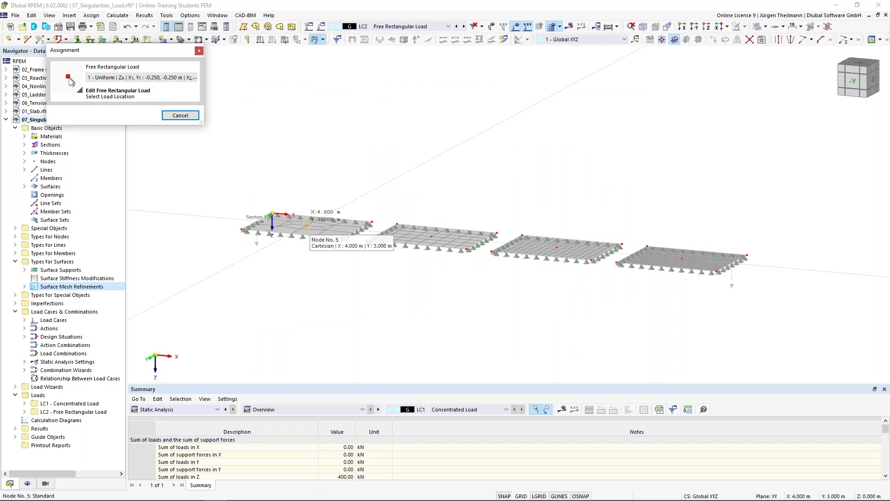
left_click(306, 226)
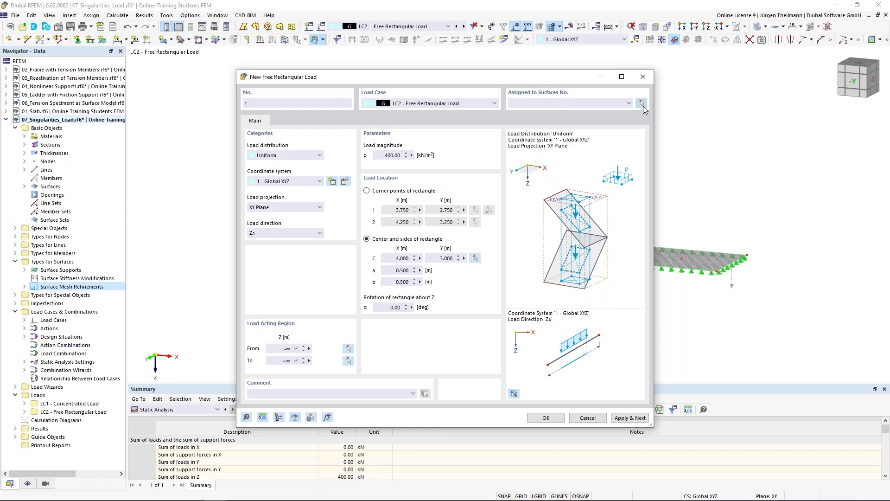
left_click(642, 104)
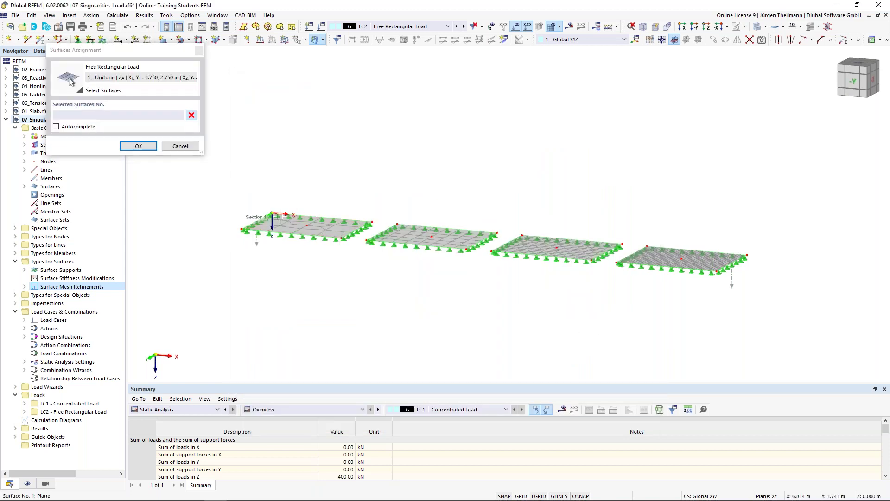
left_click(139, 146)
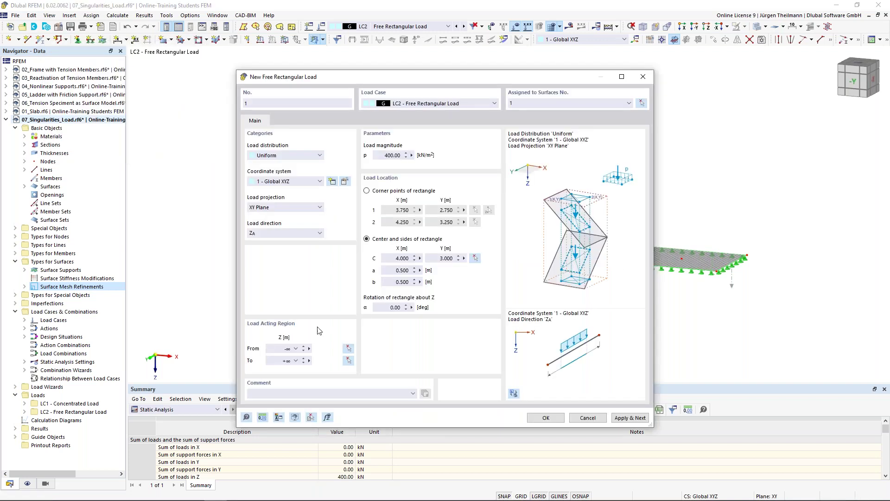
left_click(546, 418)
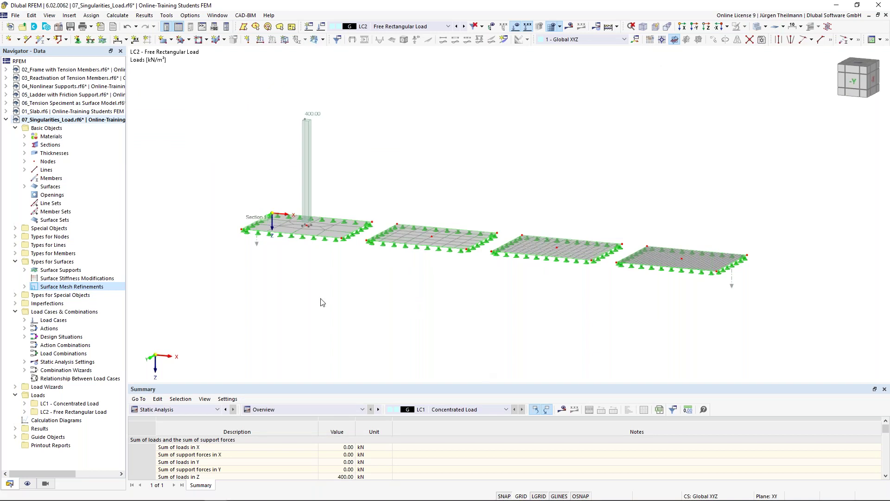
Set up a second free rectangular load of 400 kN/m², defined by centre and sides of 0.5 m by 0.5 m
scroll(288, 251, "up", 2)
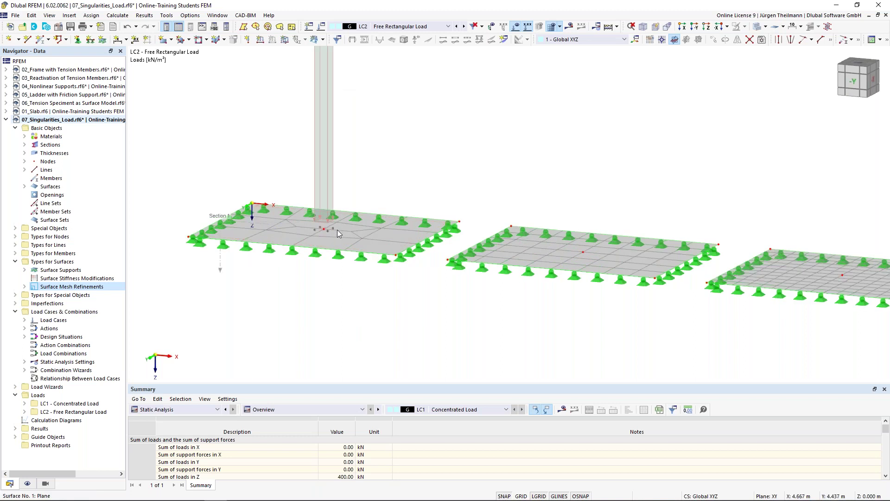
middle_click_drag(319, 230, 315, 227)
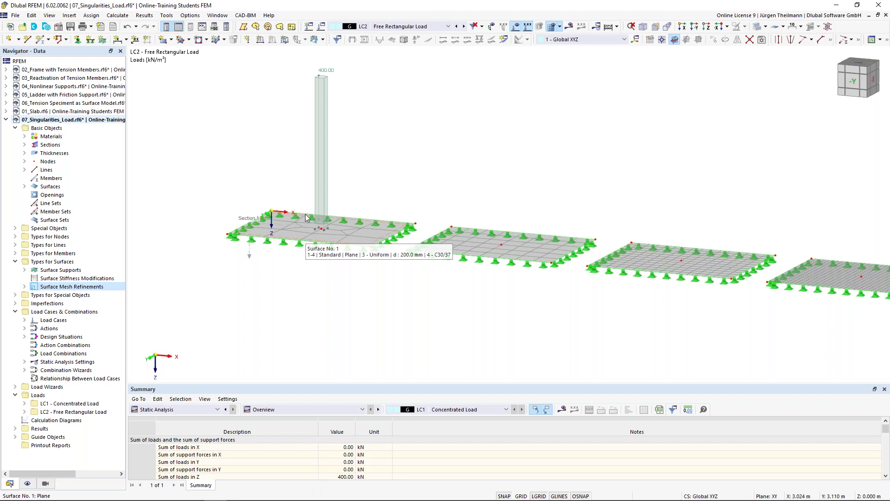
left_click(323, 40)
left_click(357, 136)
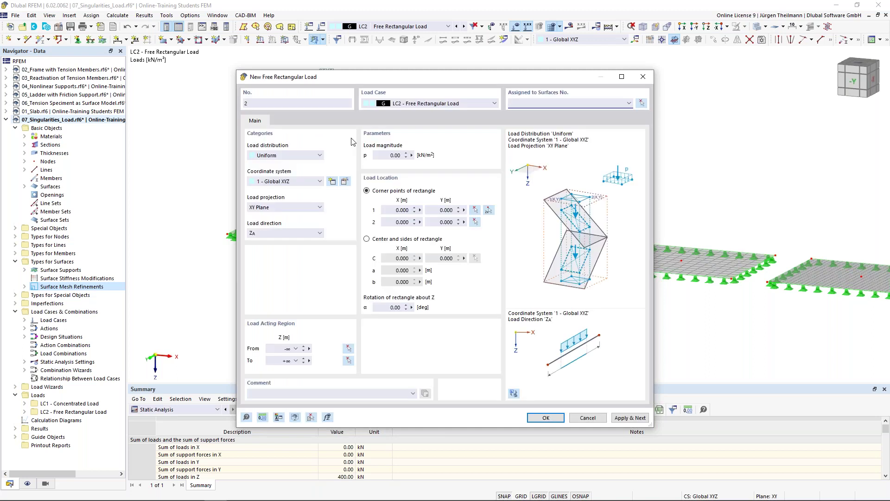
left_click(395, 155)
type("40")
left_click(367, 238)
left_click(394, 270)
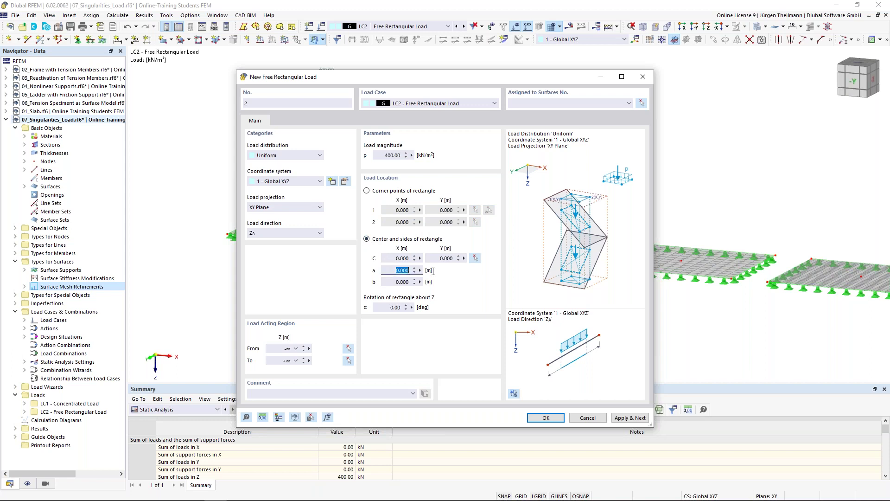
type("0,5")
key("Tab")
type("0,5")
key("Tab")
Centre the second load on the middle node of the second slab (X 14 m, Y 3 m), assign it to surface 2 and apply it
key("Return")
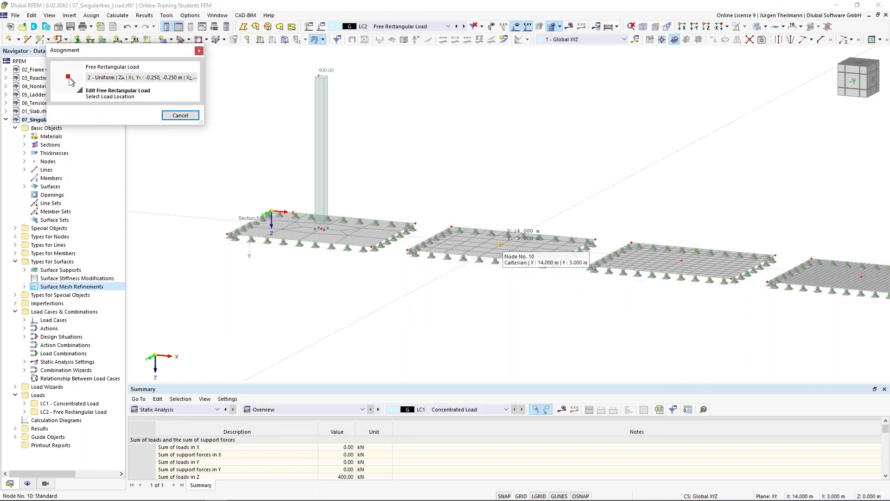
left_click(501, 244)
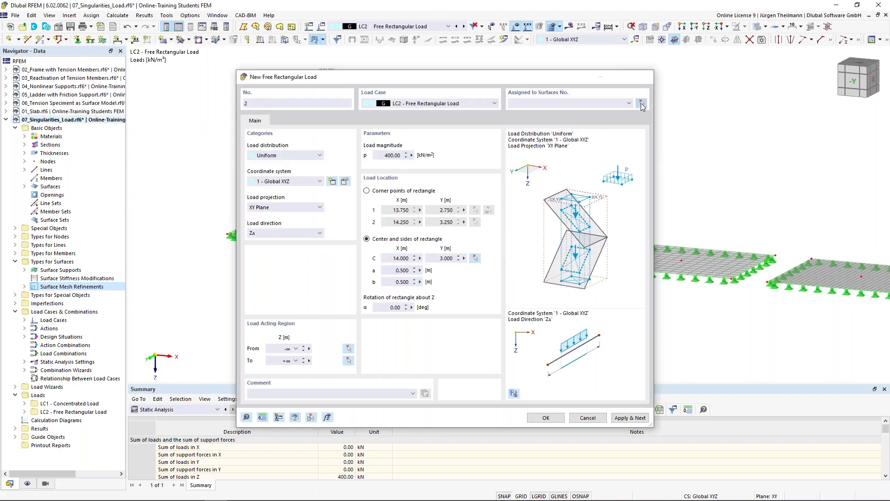
left_click(642, 103)
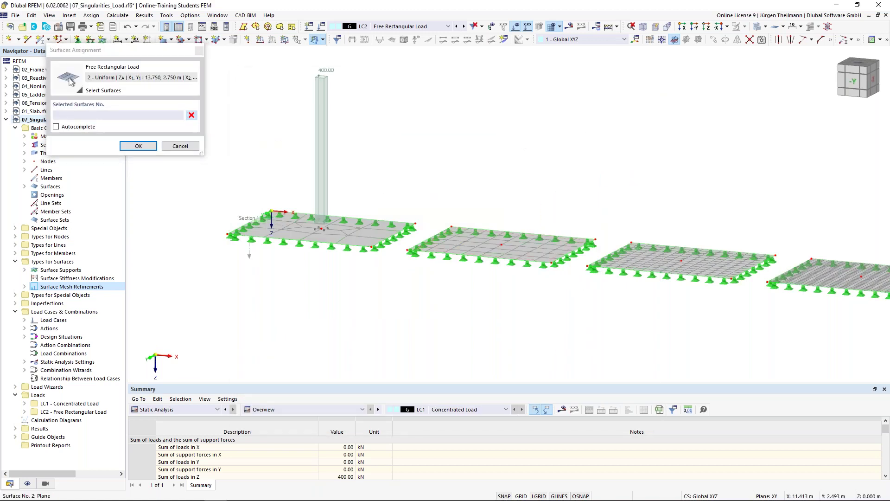
left_click(457, 239)
left_click(144, 146)
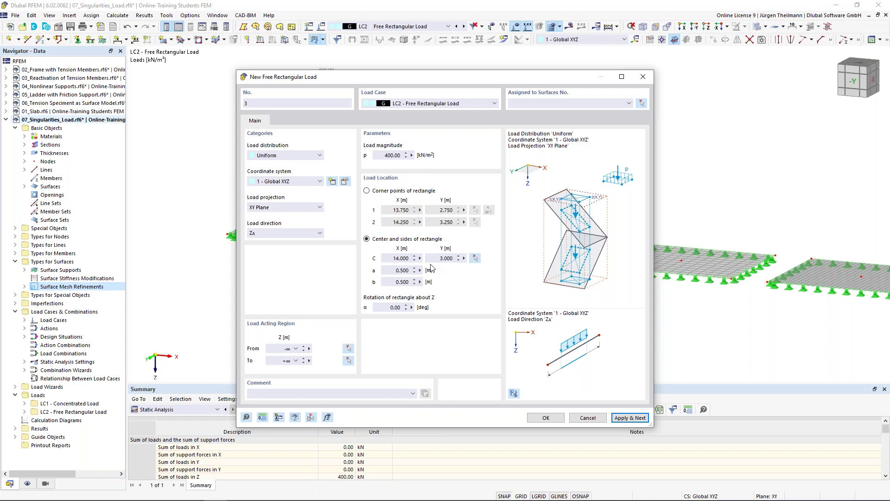
Centre the third 400 kN/m² load on the third slab's middle node (X 24 m, Y 3 m), assign it to surface 3 and apply it
left_click(475, 258)
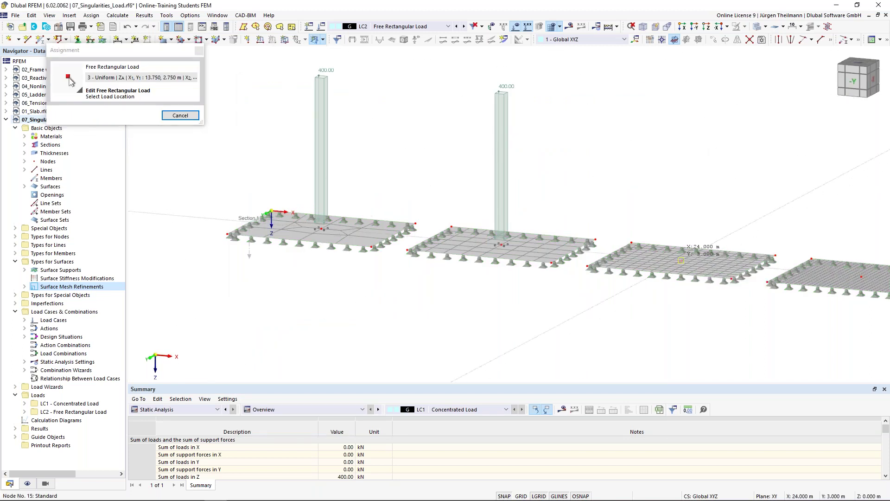
left_click(681, 261)
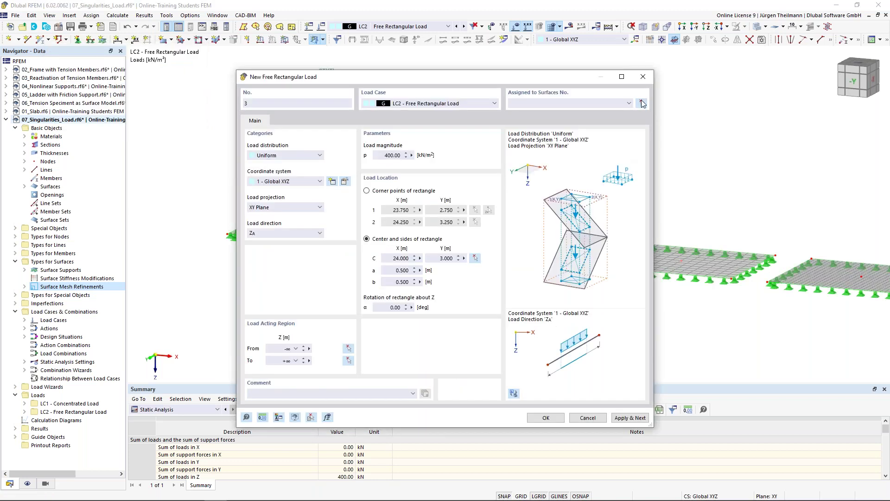
left_click(642, 103)
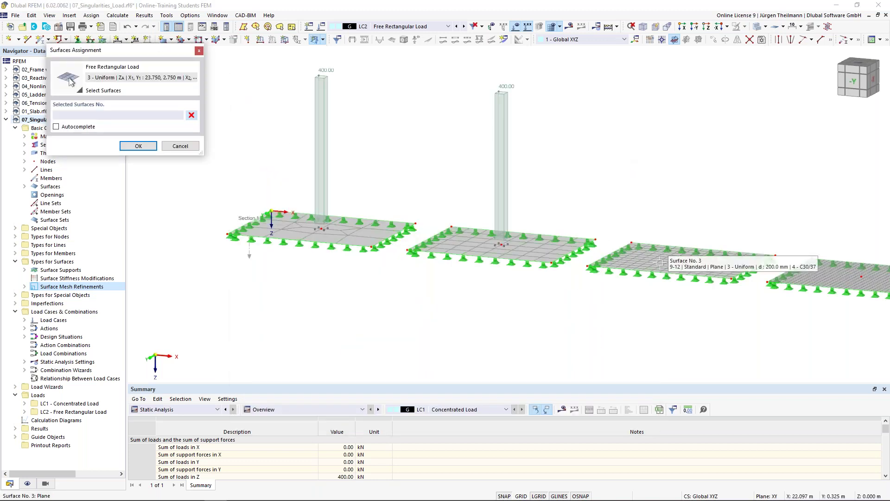
left_click(660, 263)
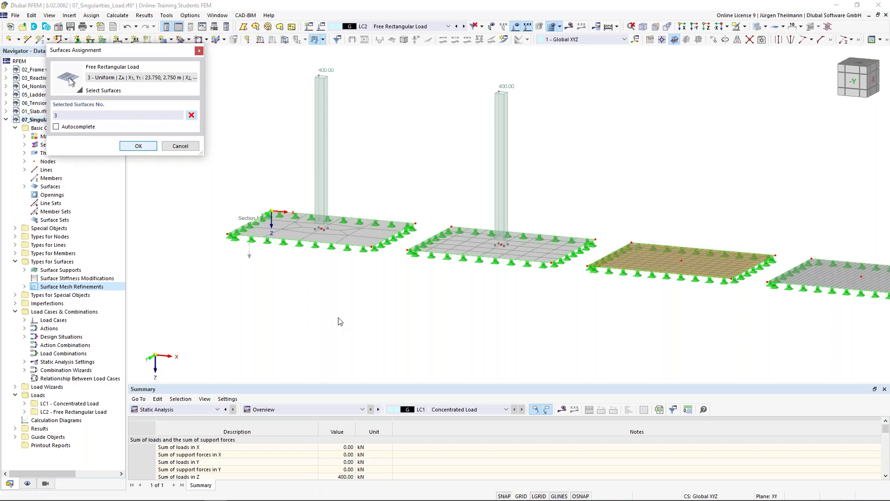
left_click(151, 148)
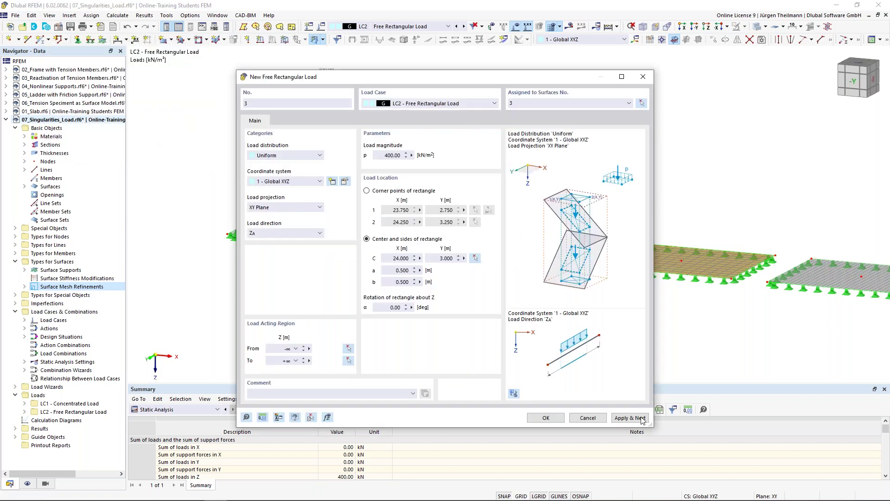
left_click(644, 420)
Centre the fourth 400 kN/m² load on the fourth slab's middle node (X 34 m, Y 3 m), assign it to surface 4 and confirm
left_click(474, 258)
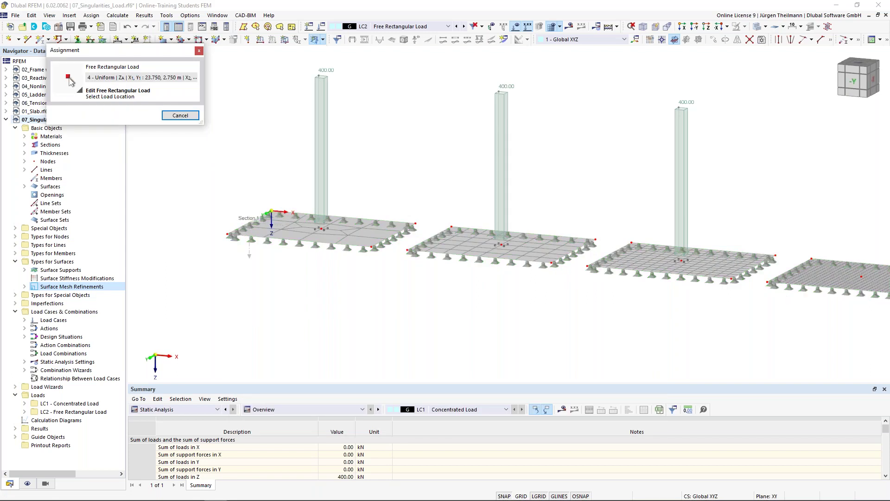
left_click(862, 277)
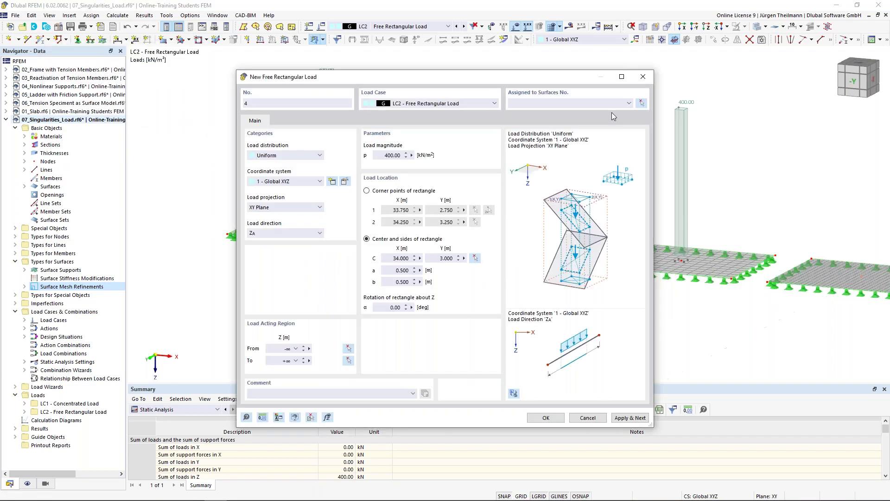
left_click(642, 104)
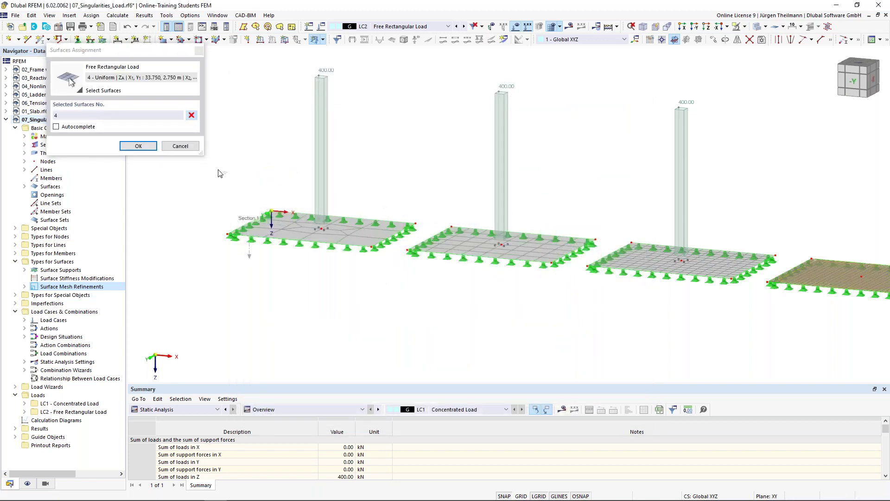
left_click(138, 146)
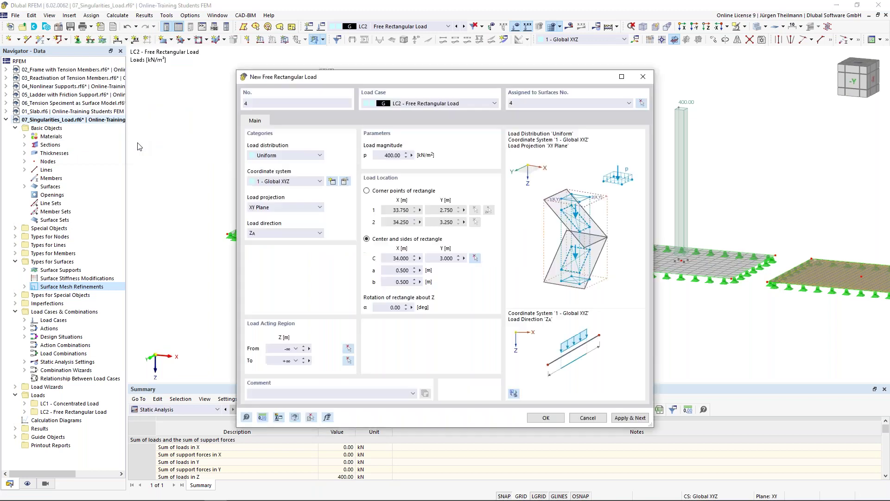
left_click(533, 420)
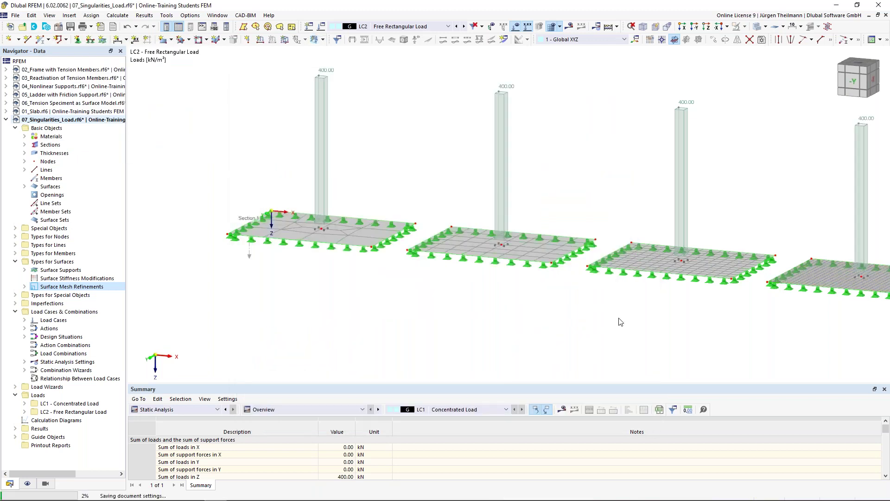
Calculate LC2 and display the m_x moment results for the four slabs under the free rectangular loads
scroll(606, 332, "down", 2)
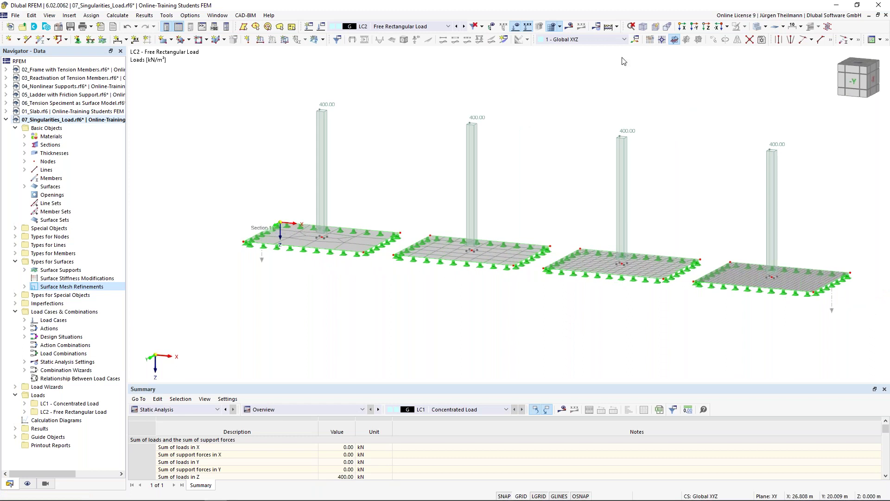
left_click(569, 27)
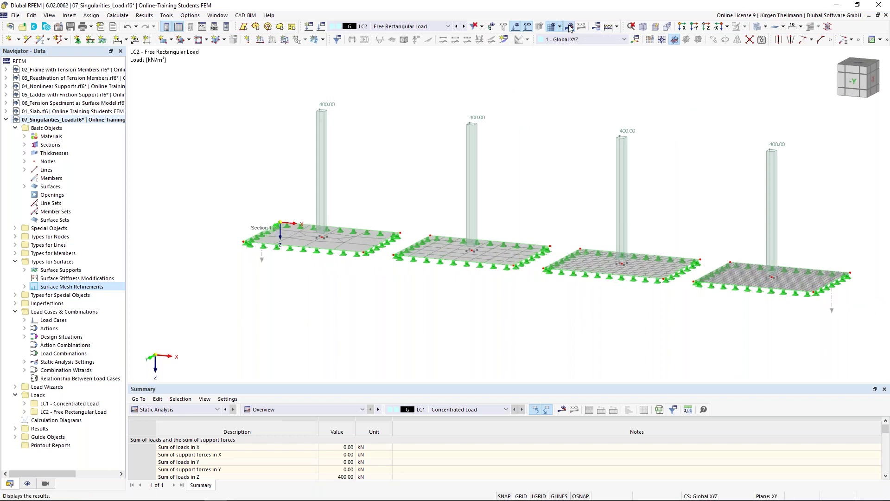
left_click(482, 296)
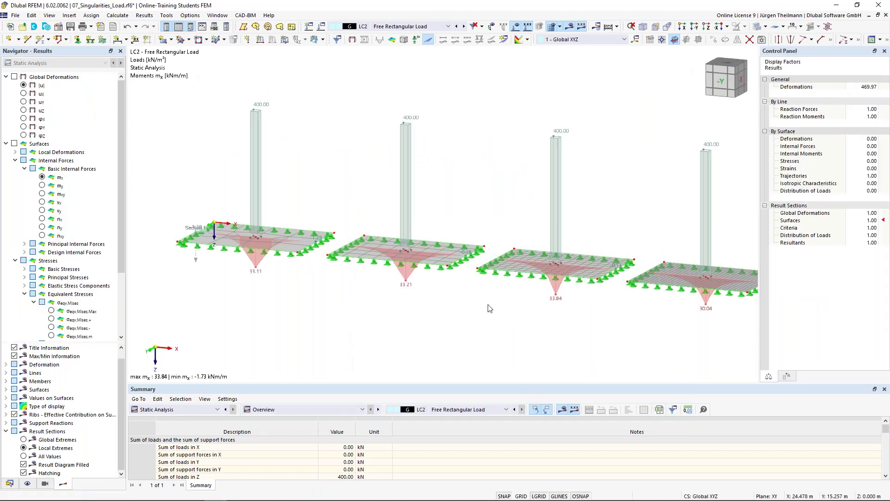
Examine and compare the m_x moment peaks beneath the rectangular loads across the four slab meshes
middle_click_drag(476, 298, 463, 288)
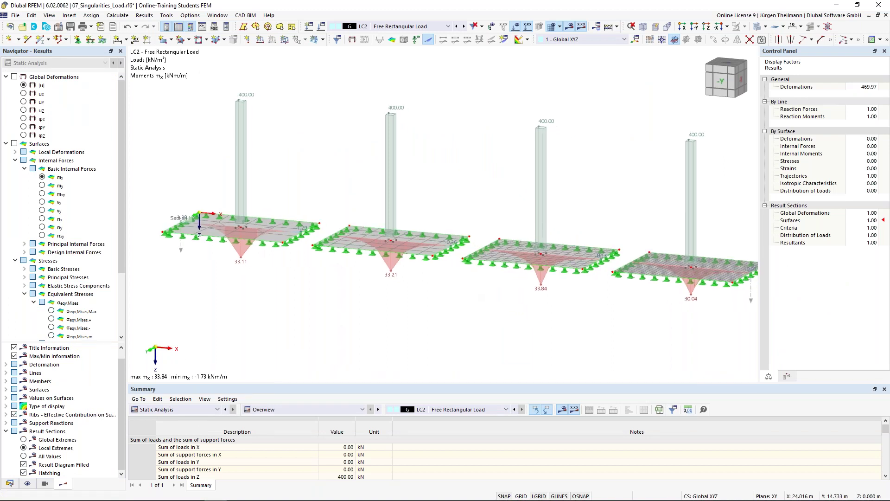
middle_click_drag(483, 318, 463, 304)
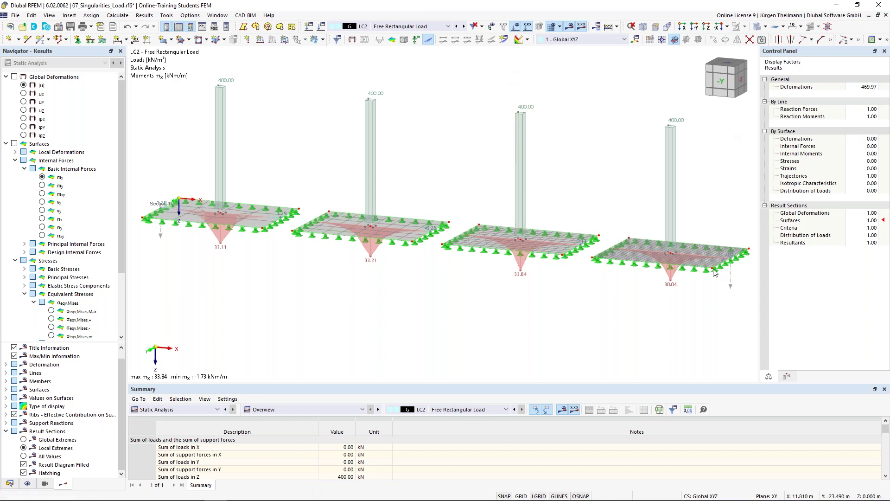
mouse_move(675, 258)
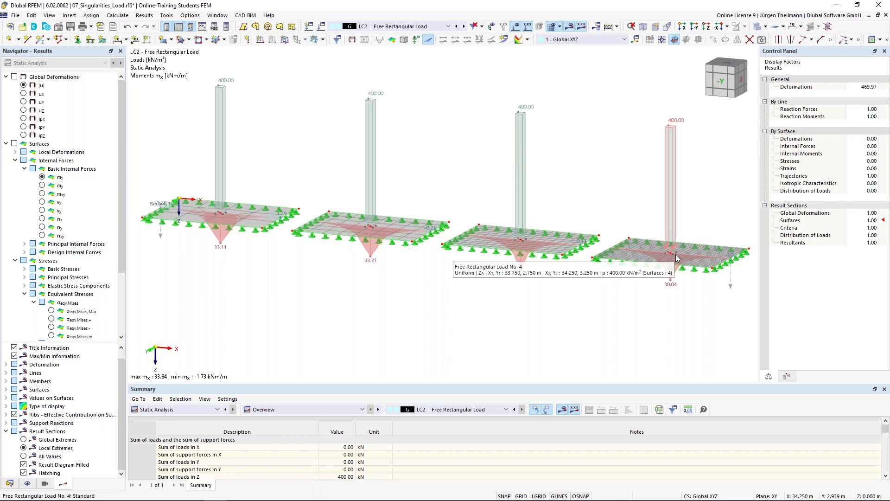
scroll(675, 254, "up", 3)
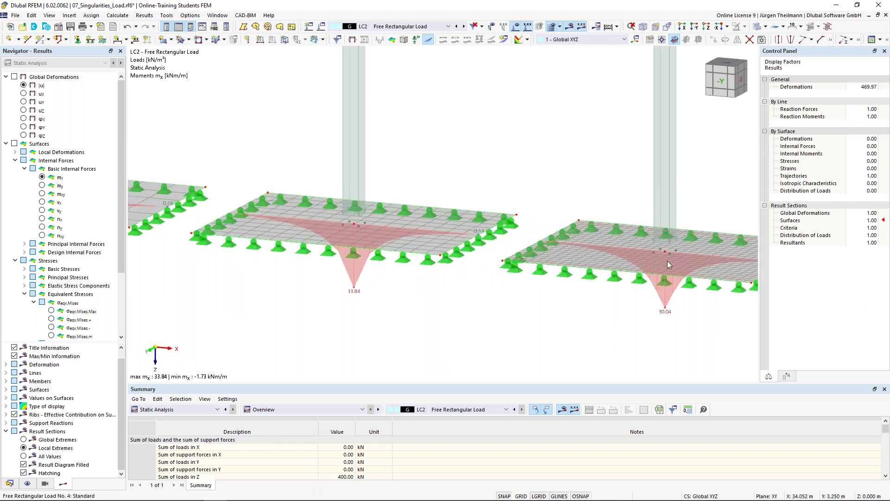
scroll(667, 261, "down", 3)
scroll(667, 261, "down", 1)
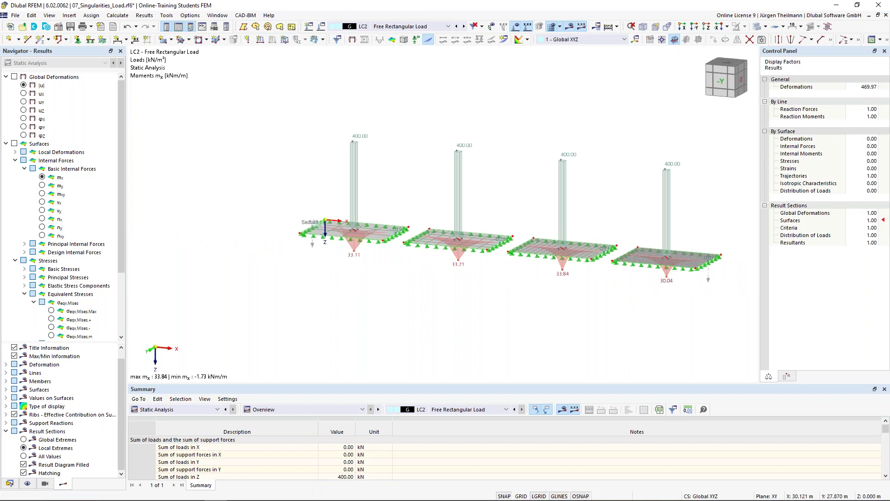
middle_click_drag(523, 314, 478, 312)
scroll(466, 302, "up", 1)
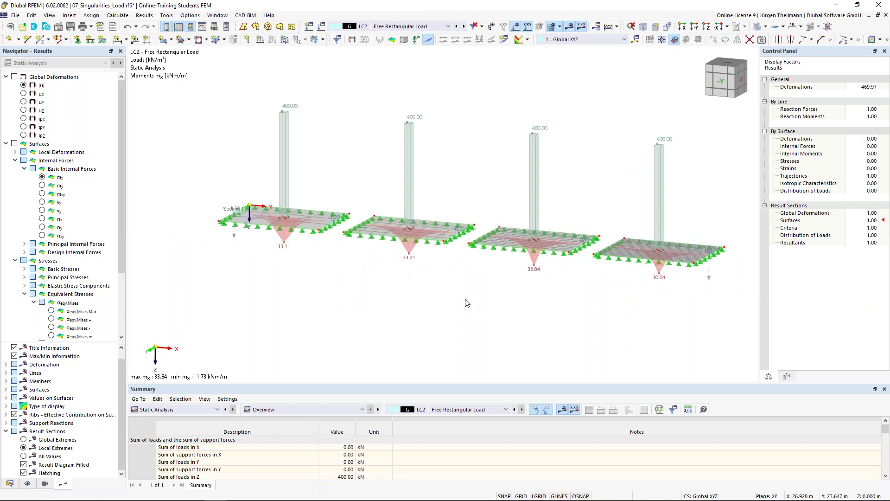
Save and close 07_Singularities_Load.rf6, then close 06_Tension Speciment as Surface Model.rf6 with its changes saved
left_click(70, 27)
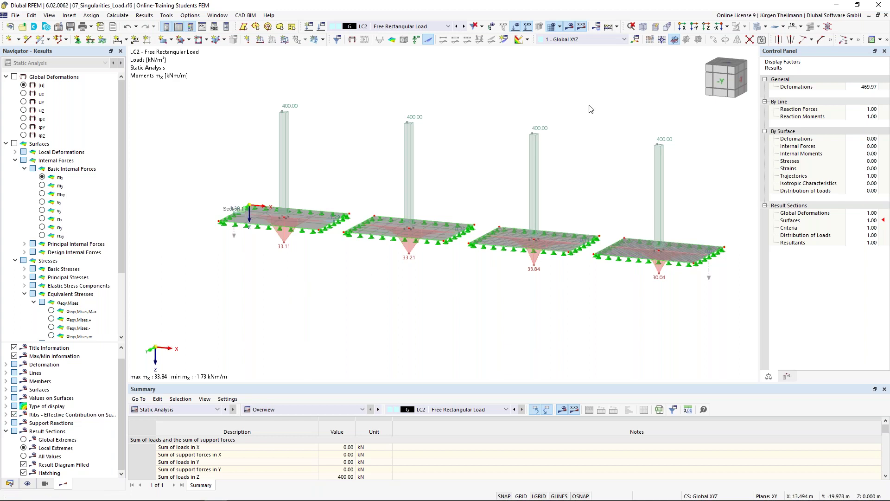
left_click(885, 16)
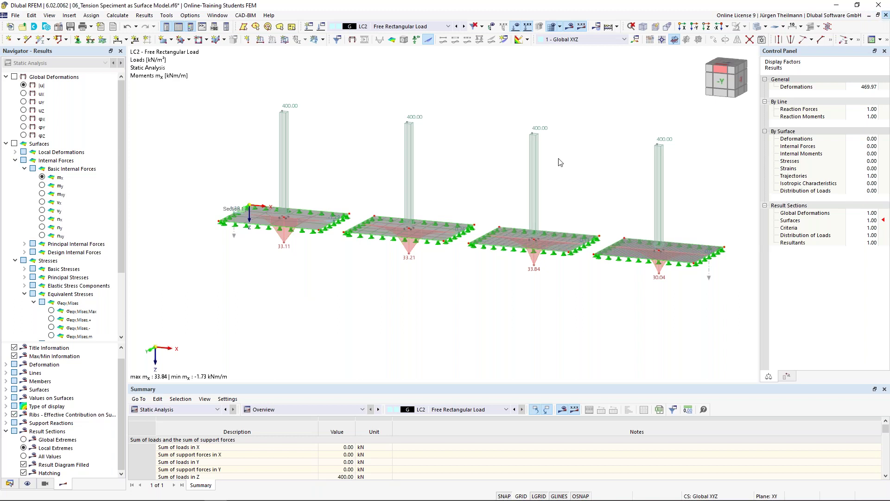
left_click(886, 16)
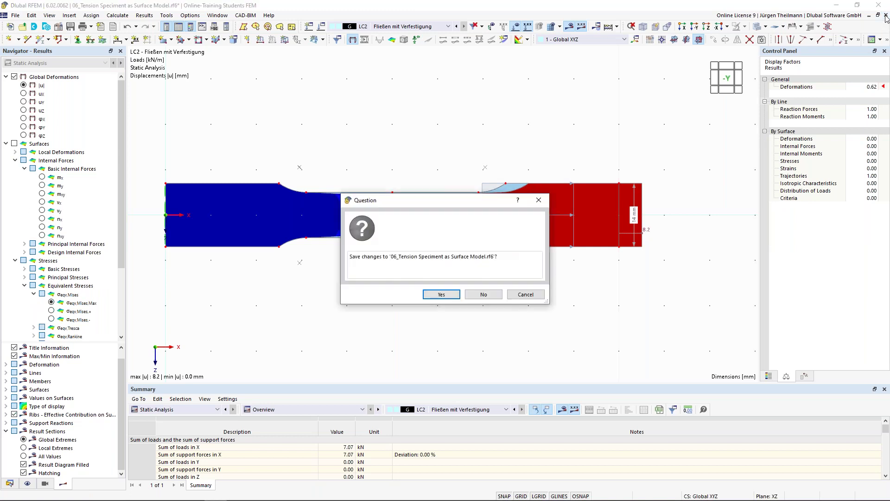
left_click(440, 294)
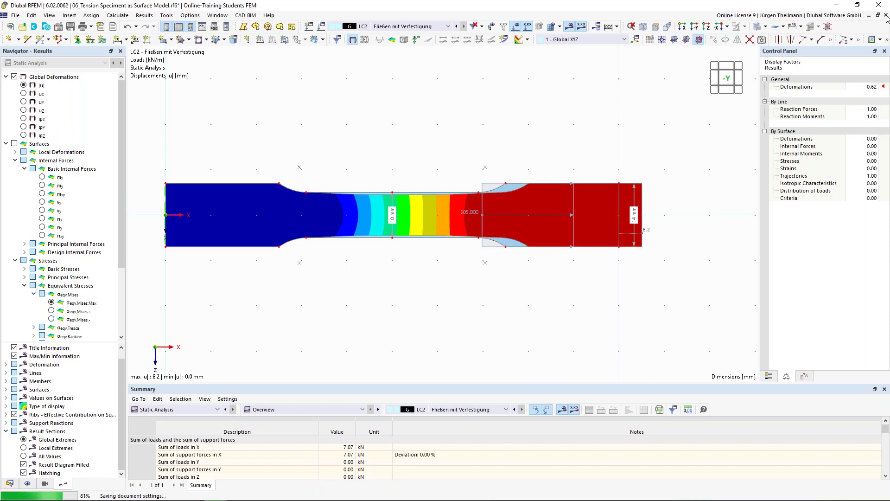
Close the models 05_Ladder with Friction Support.rf6 and 04_Nonlinear Supports.rf6, saving their changes
left_click(886, 15)
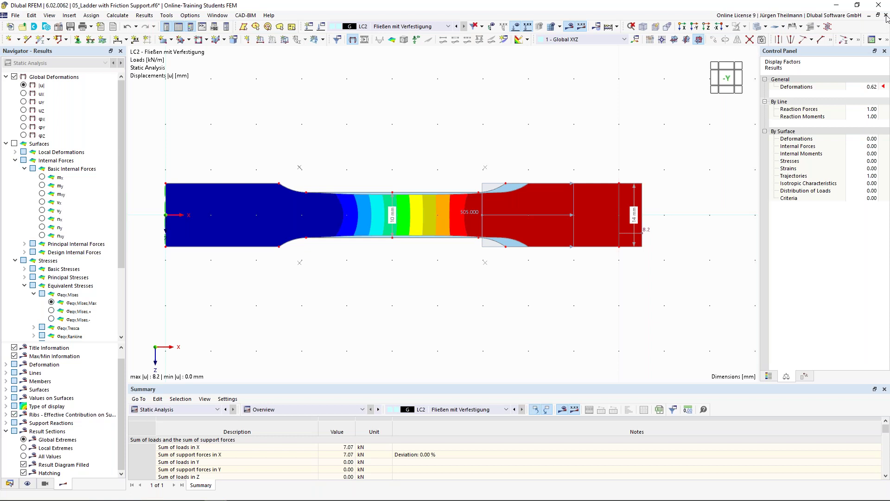
left_click(886, 15)
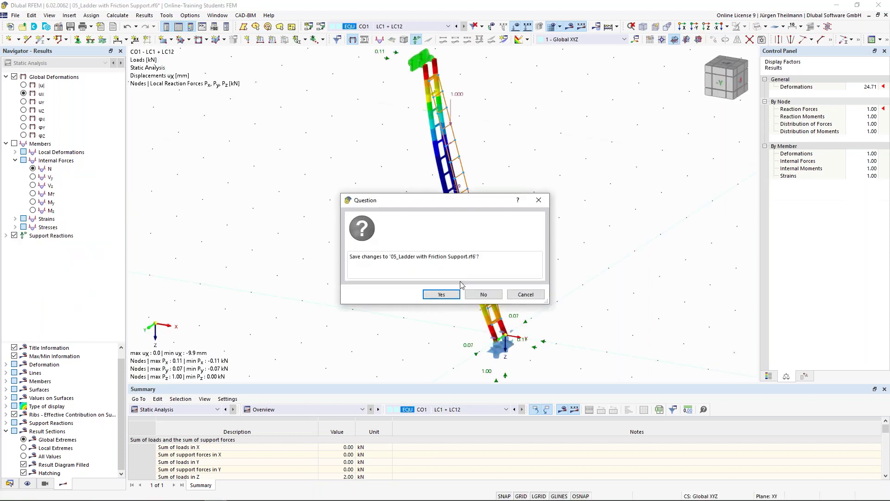
left_click(434, 296)
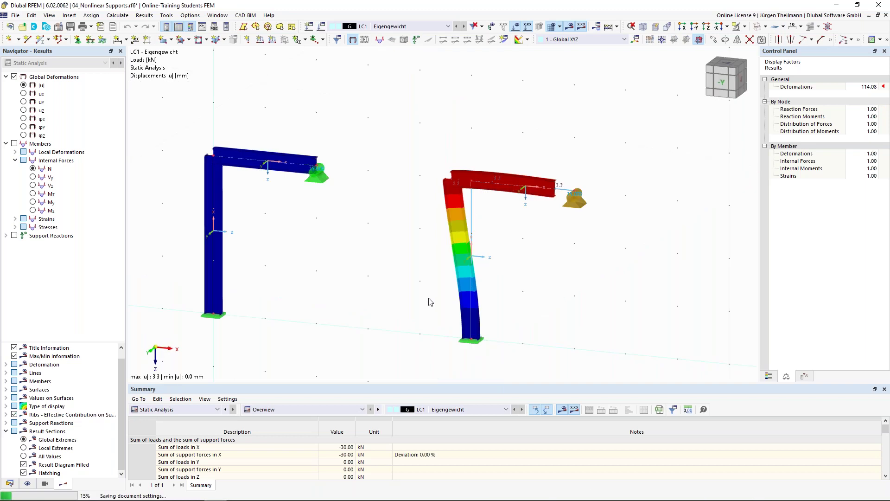
left_click(885, 16)
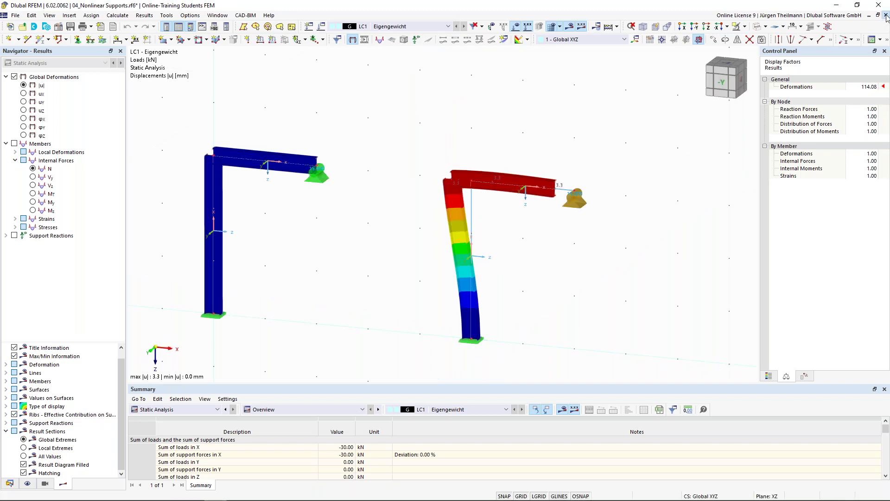
left_click(442, 296)
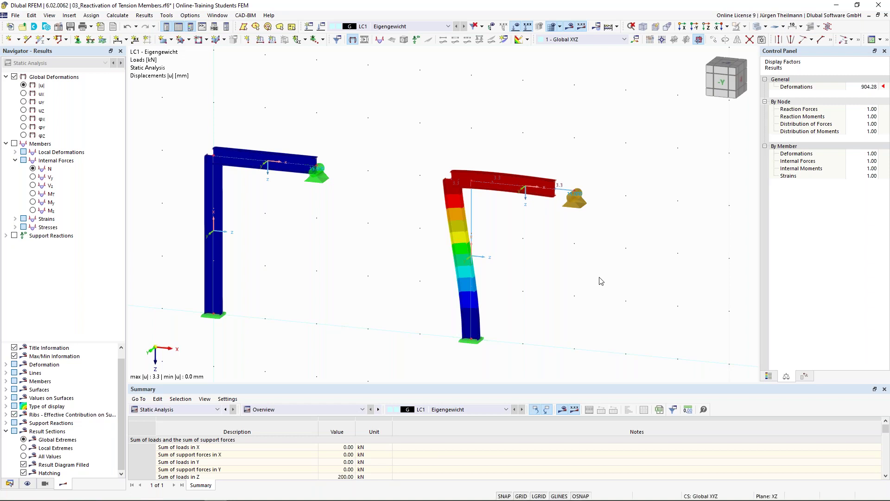
Close 03_Reactivation of Tension Members.rf6 and 02_Frame with Tension Members.rf6 with changes saved, and also close 01_Slab.rf6
left_click(886, 15)
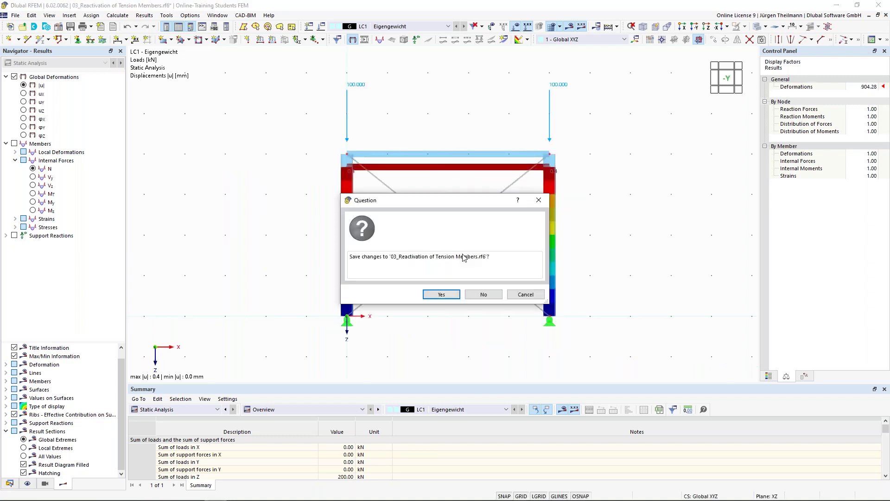
left_click(452, 296)
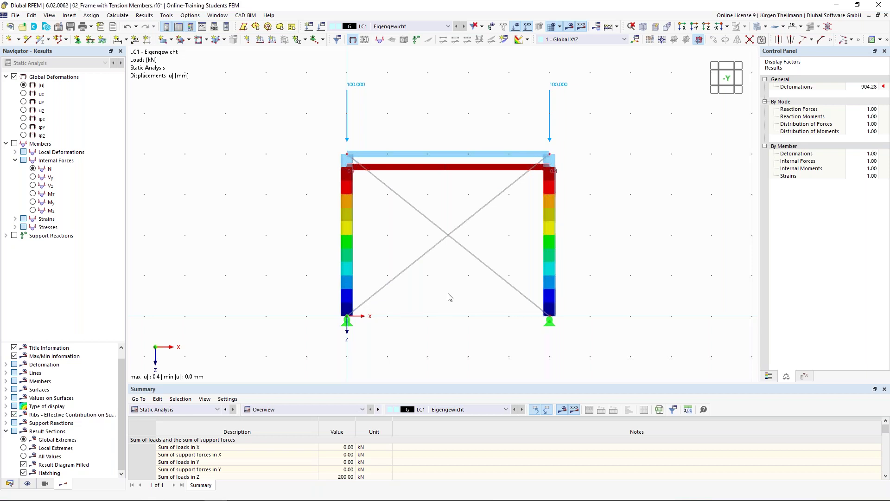
key("ctrl+Tab")
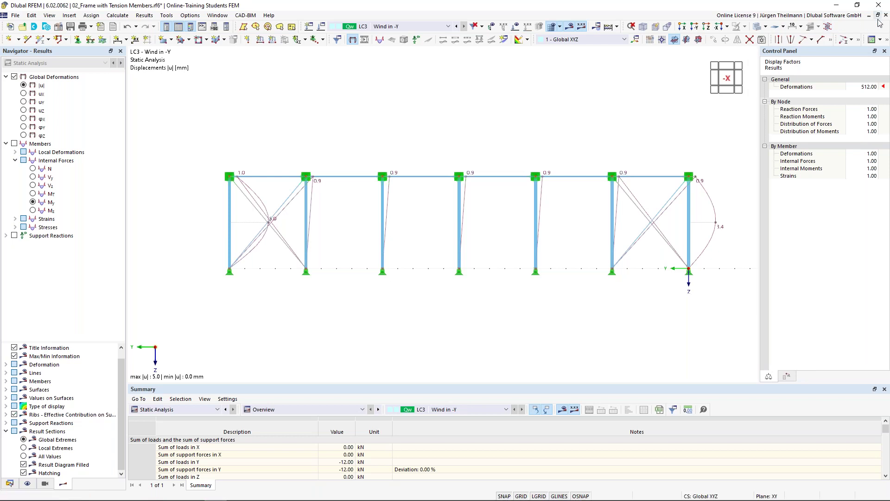
left_click(884, 15)
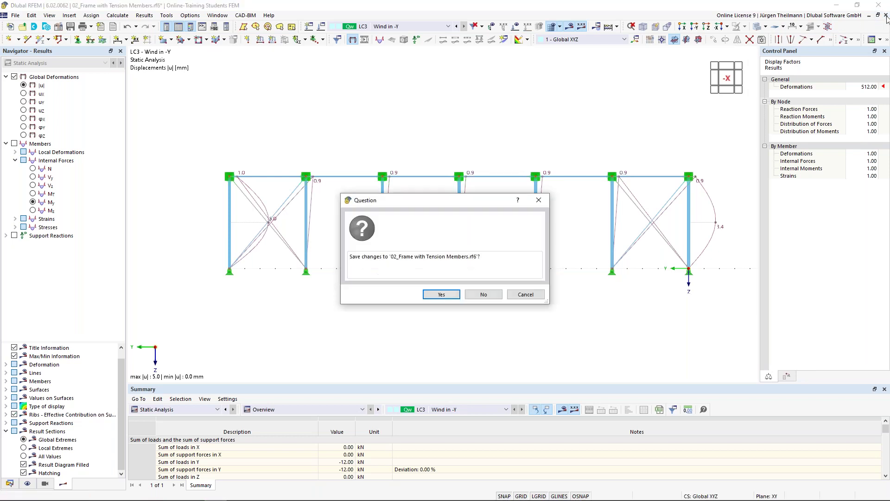
left_click(441, 295)
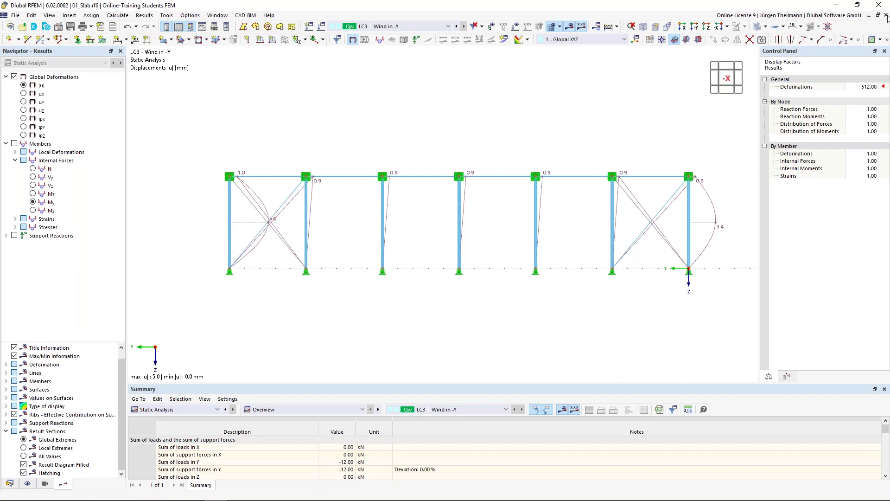
left_click(886, 15)
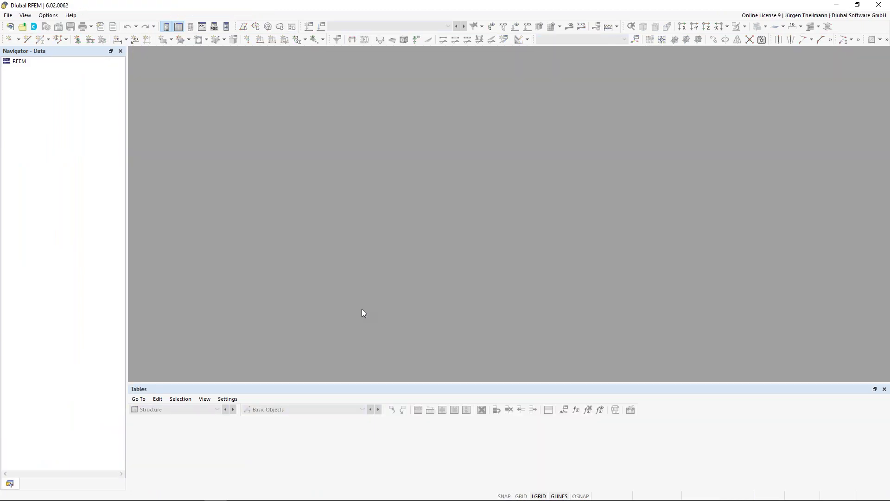
Create a blank 2D | XY | Plate model named 08_Singularity_Support in the Online-Training Students FEM project
left_click(10, 28)
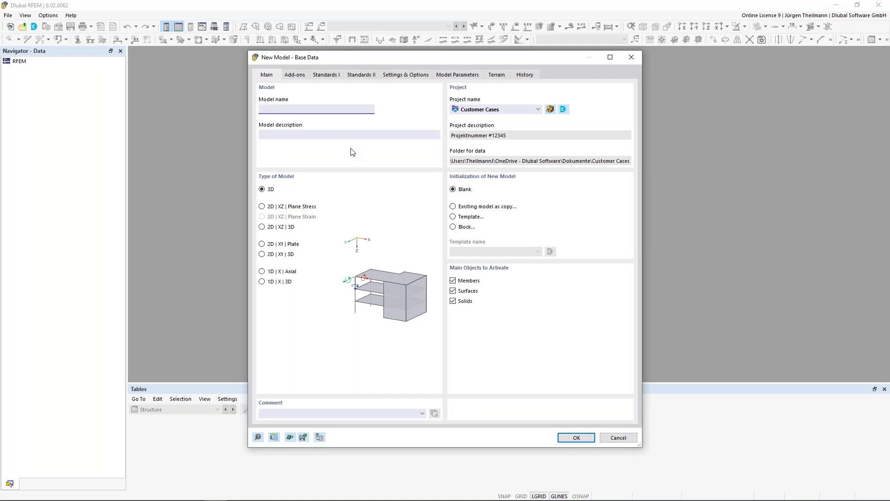
type("08_Singularity_Support")
left_click(502, 111)
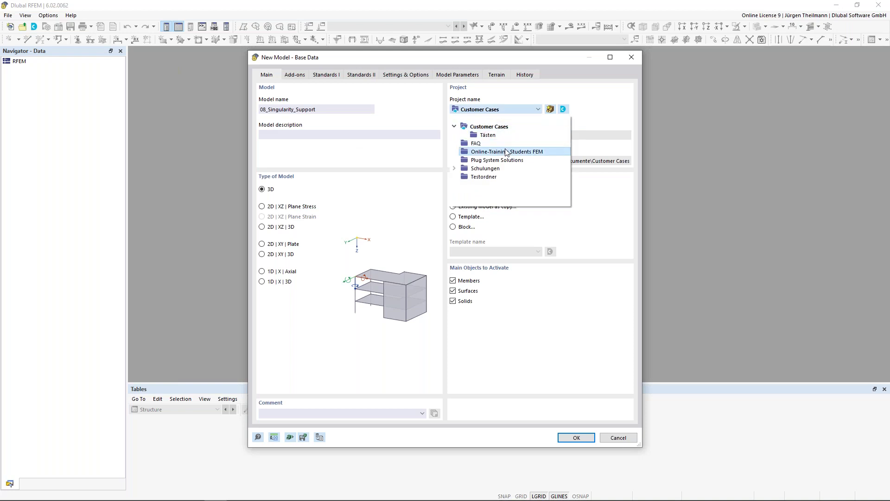
left_click(505, 152)
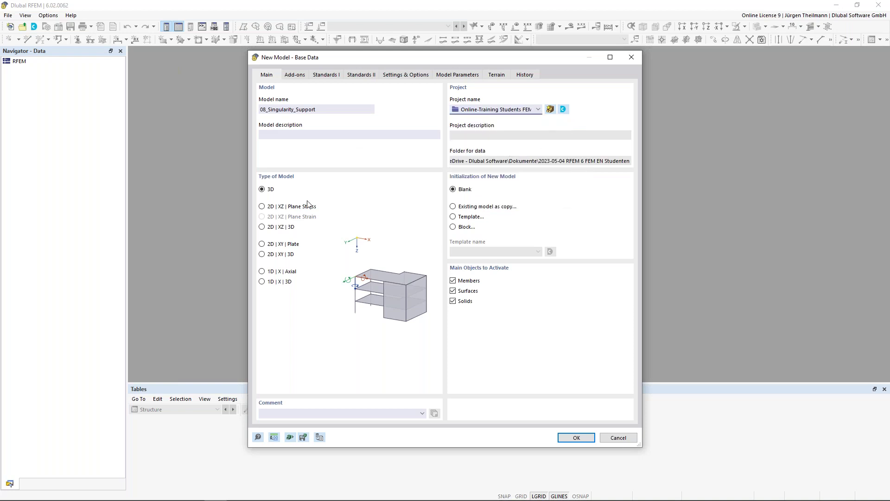
left_click(262, 244)
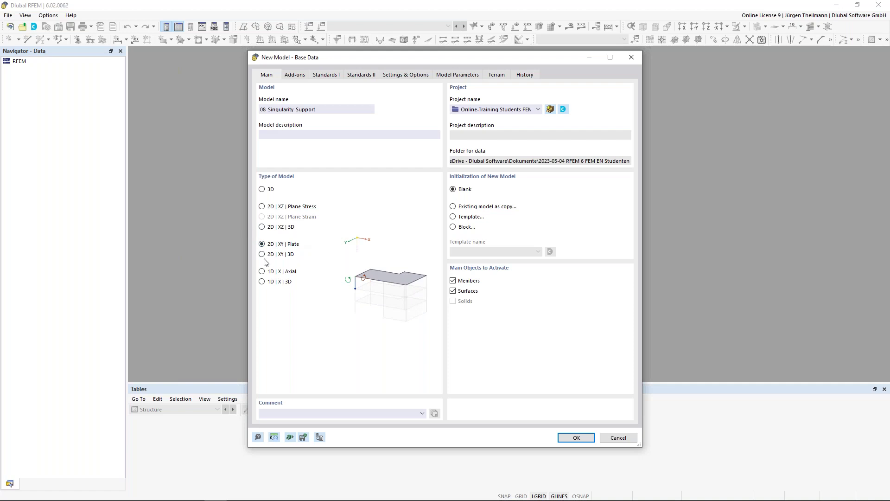
left_click(574, 438)
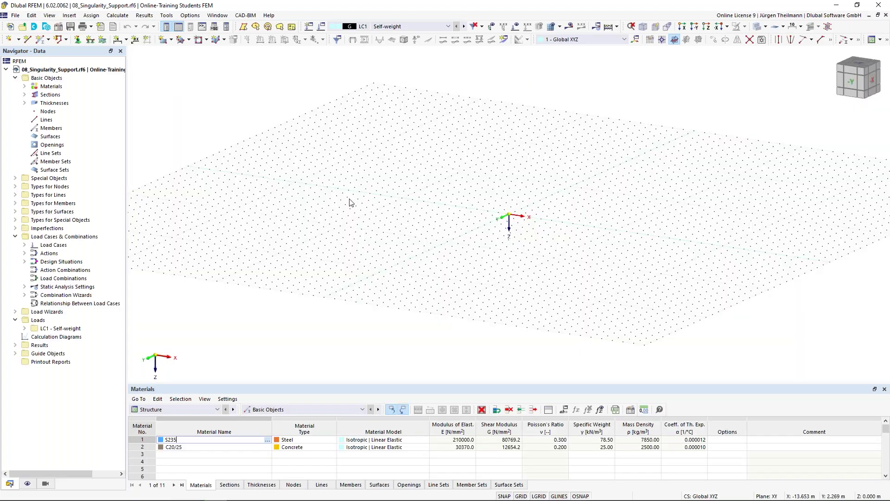
Start a standard rectangular surface with a new uniform thickness of 200 mm in concrete C30/37
left_click(164, 41)
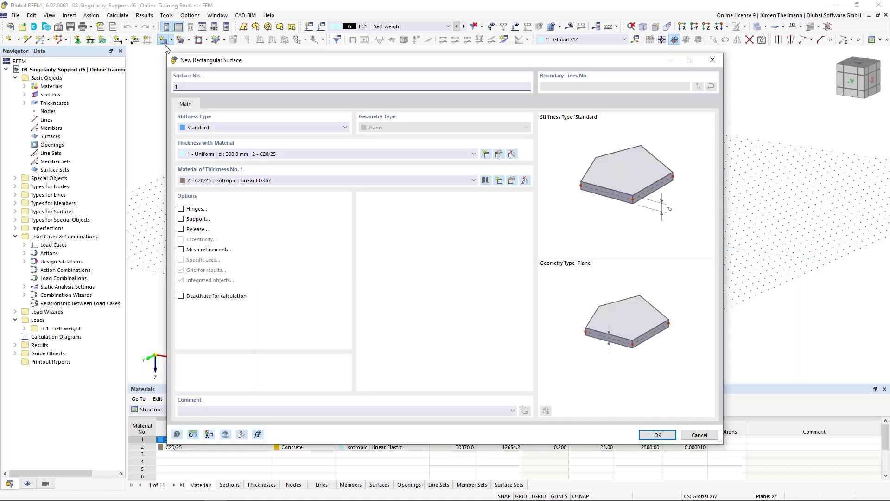
left_click(200, 155)
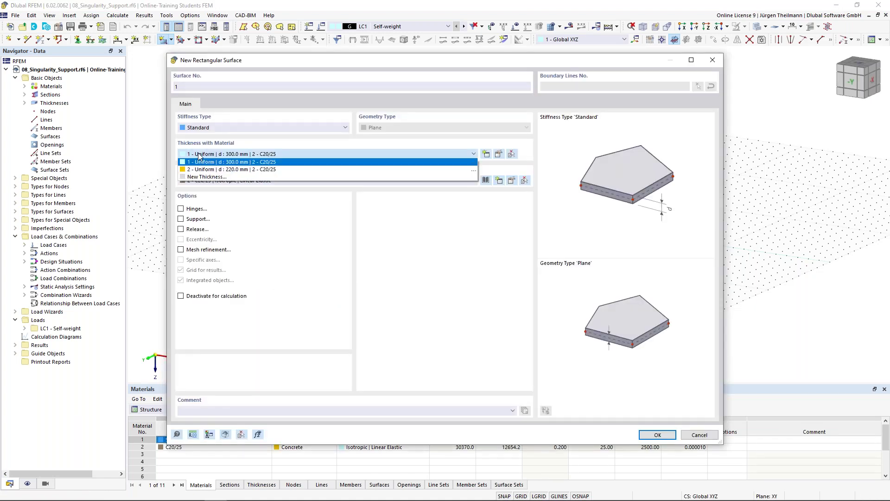
left_click(227, 177)
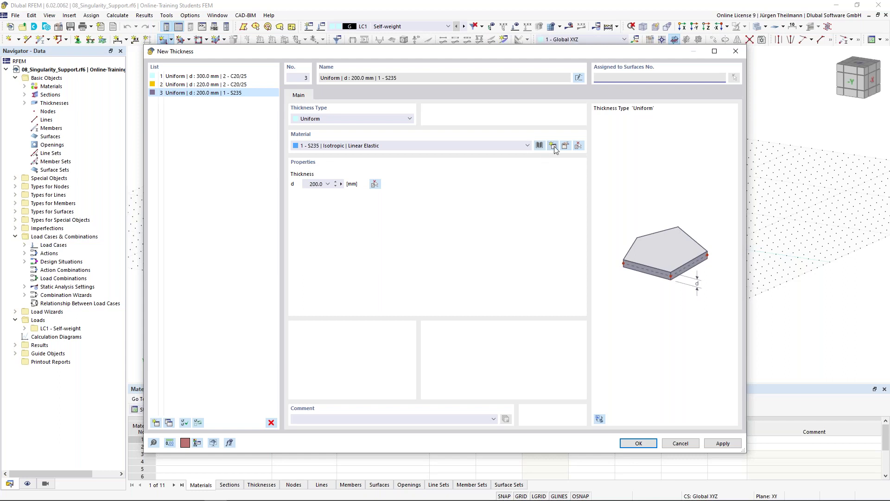
left_click(539, 146)
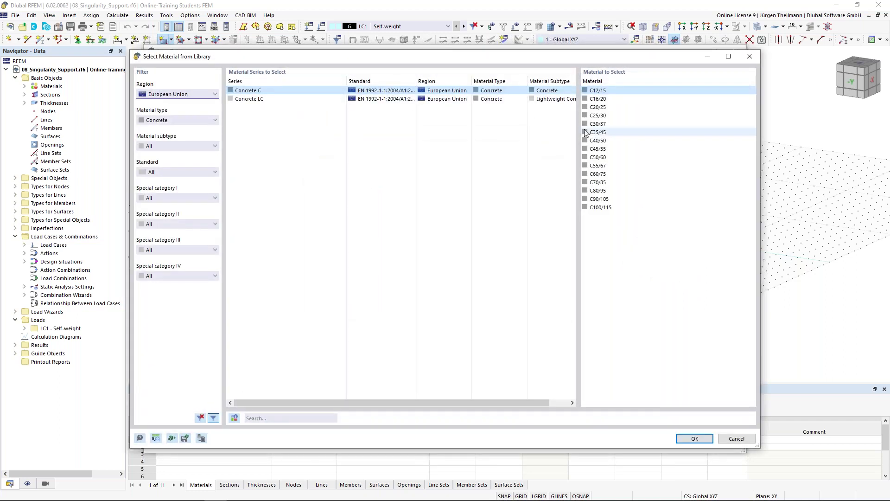
left_click(598, 123)
left_click(694, 439)
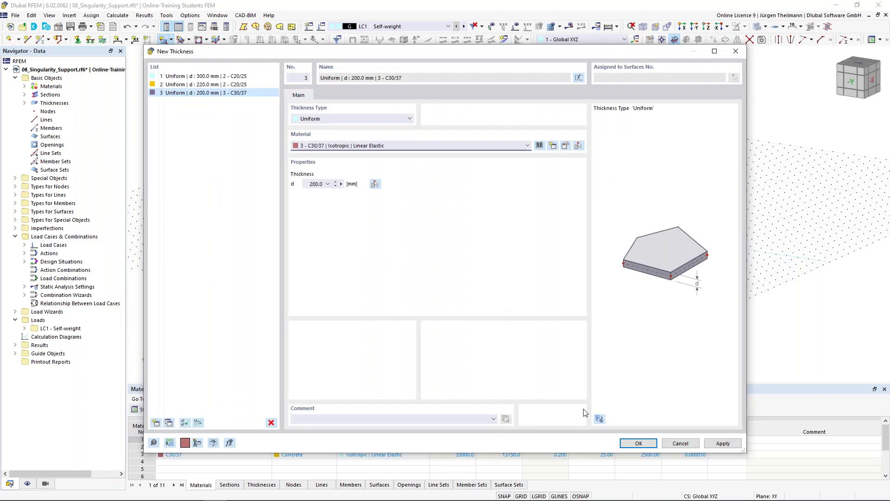
left_click(638, 443)
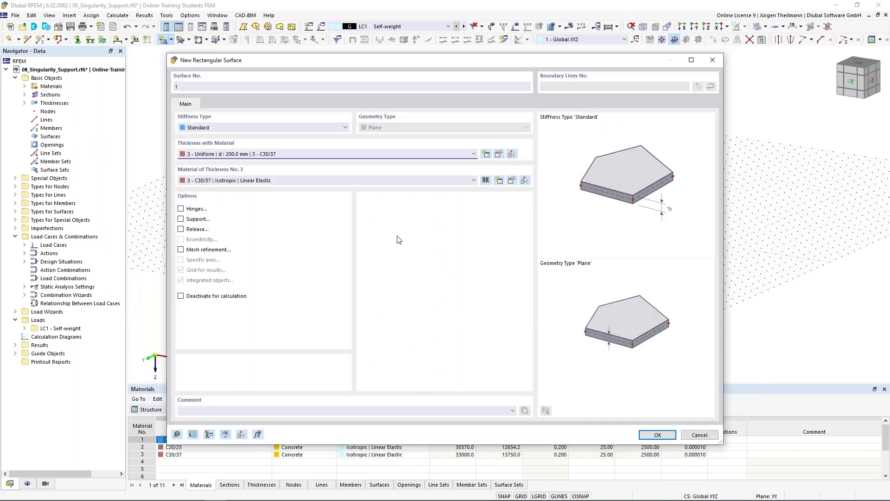
left_click(650, 436)
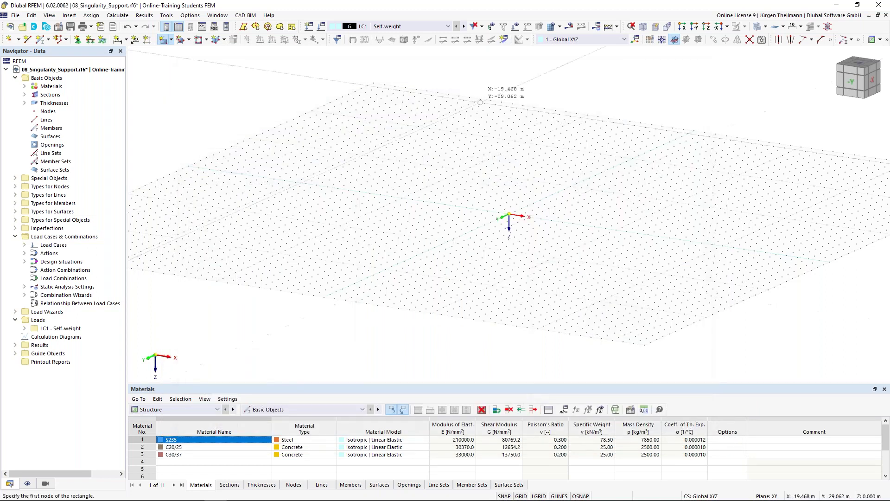
Draw the rectangular slab in plan view from the origin to X 8 m, Y 4 m
left_click(708, 26)
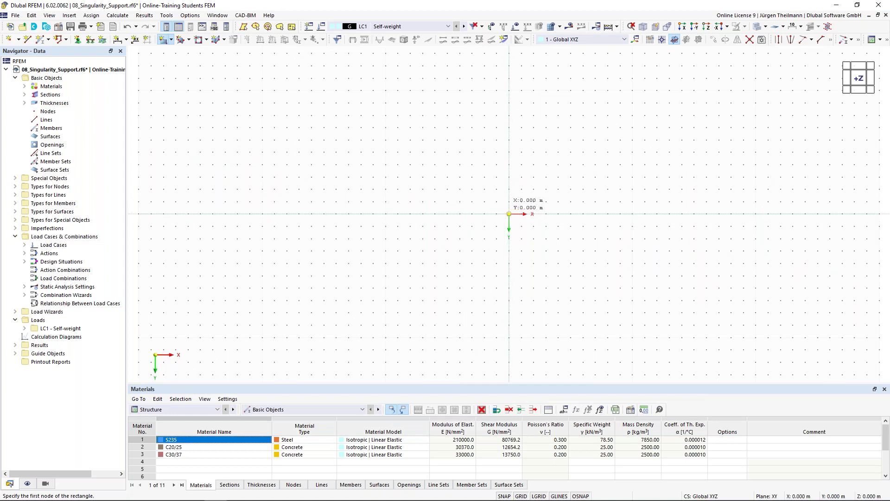
left_click(509, 214)
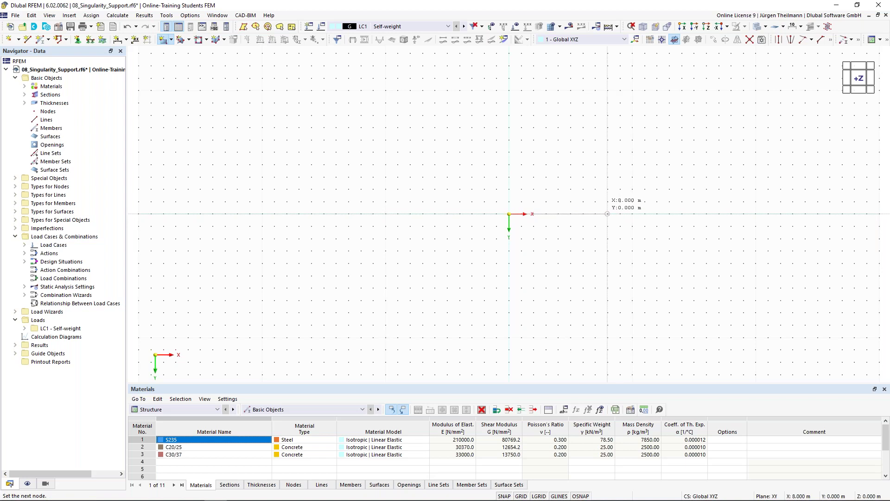
left_click(607, 263)
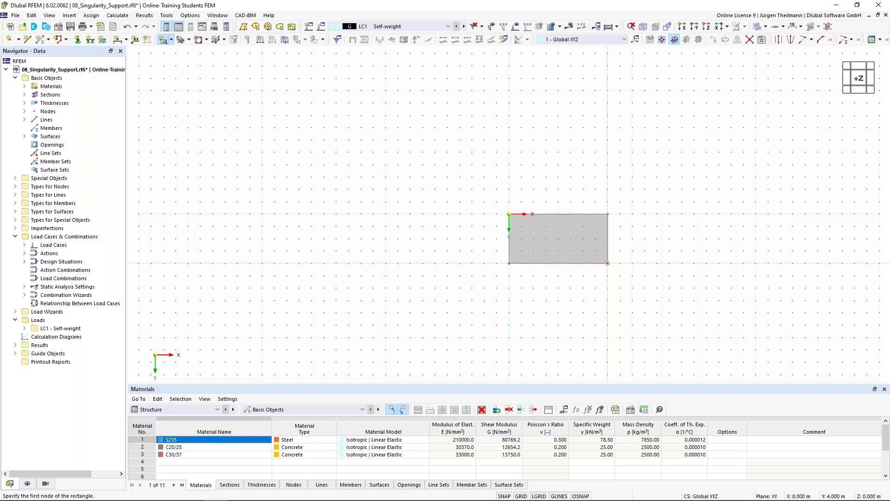
middle_click_drag(607, 263, 489, 241)
scroll(488, 241, "up", 2)
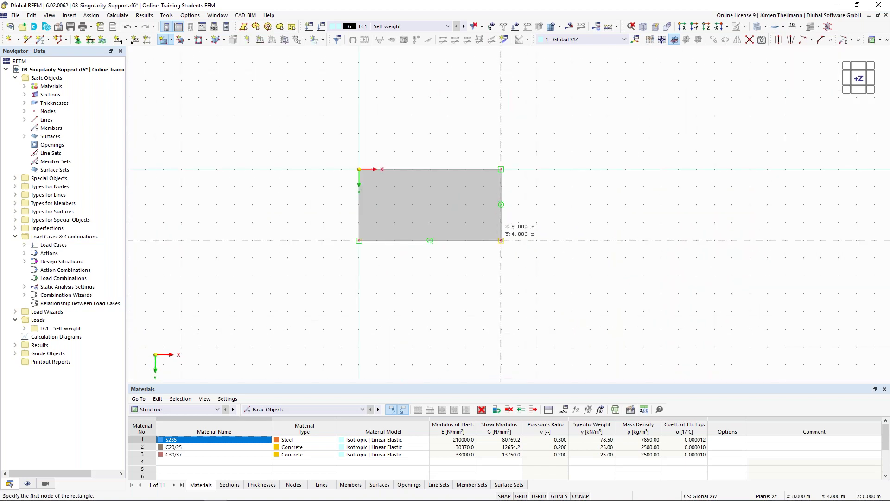
key("Escape")
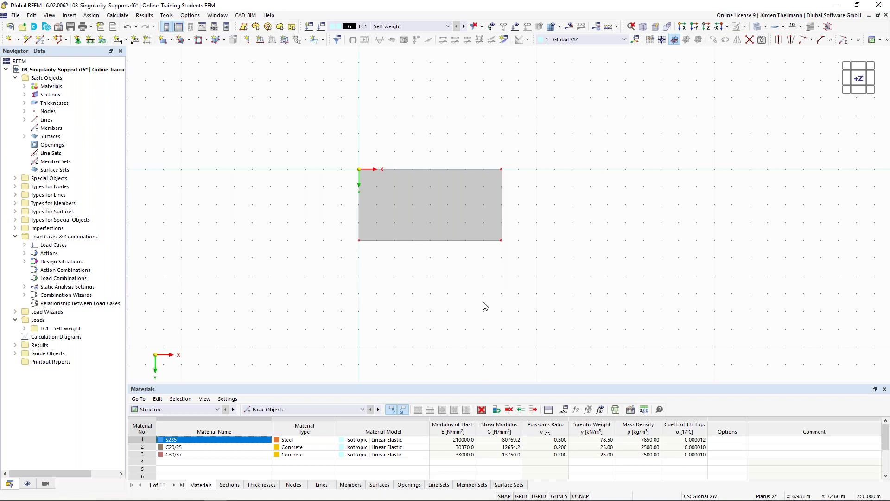
Assign the Hinged line support to the slab's short edge at X = 8 m
left_click(91, 41)
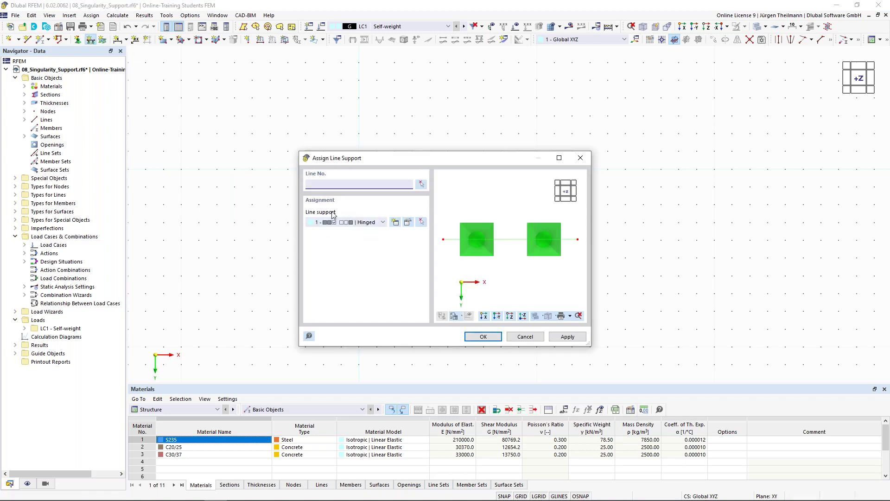
left_click(423, 186)
left_click(500, 202)
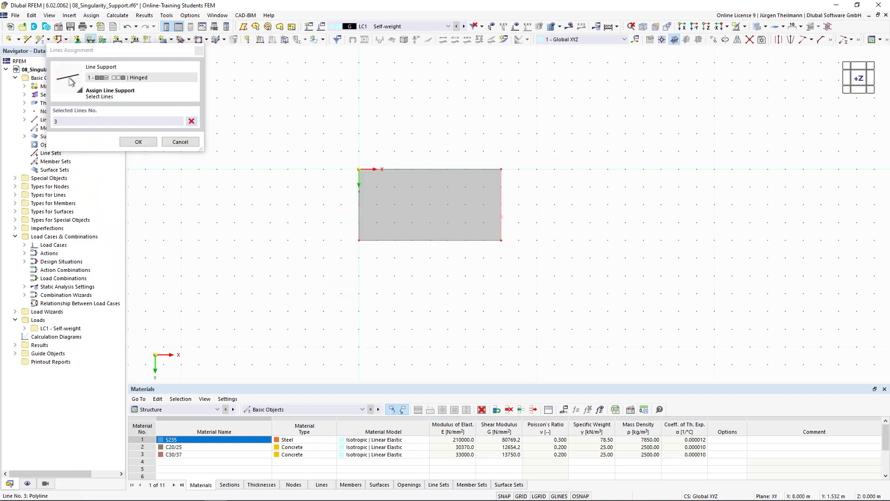
left_click(138, 142)
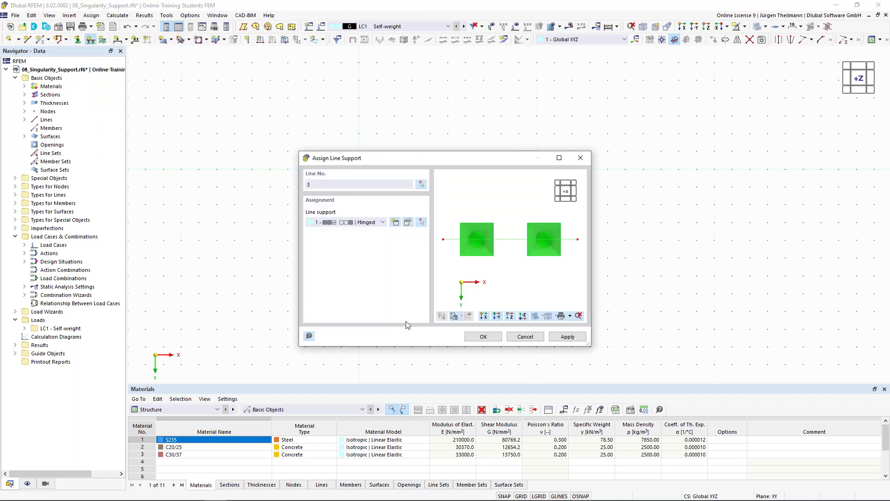
left_click(483, 337)
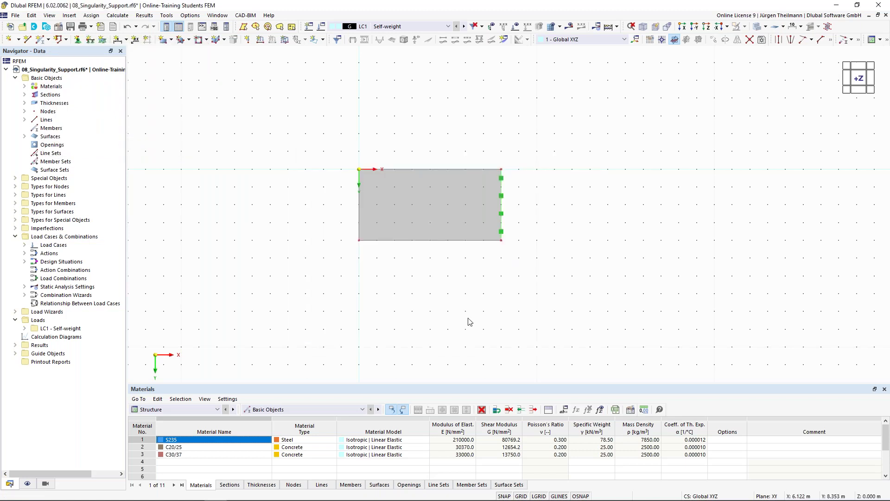
Place a node inside the slab at X 2 m, Y 2 m
left_click(9, 40)
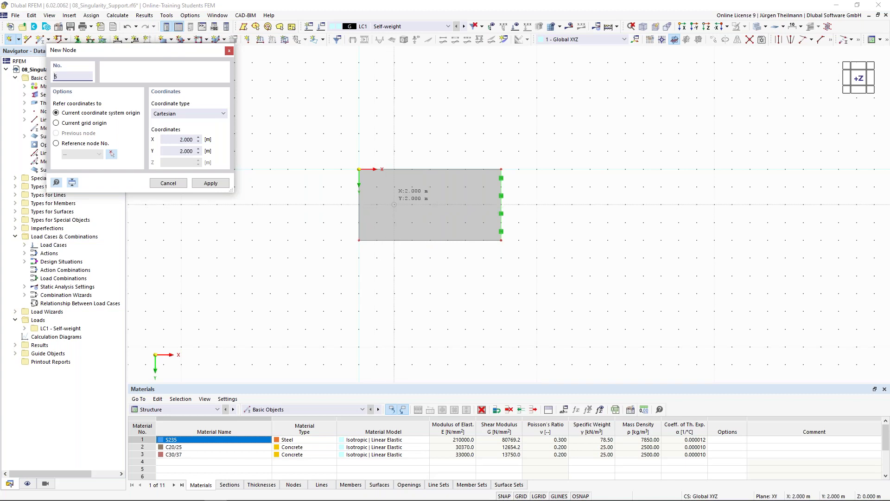
left_click(394, 204)
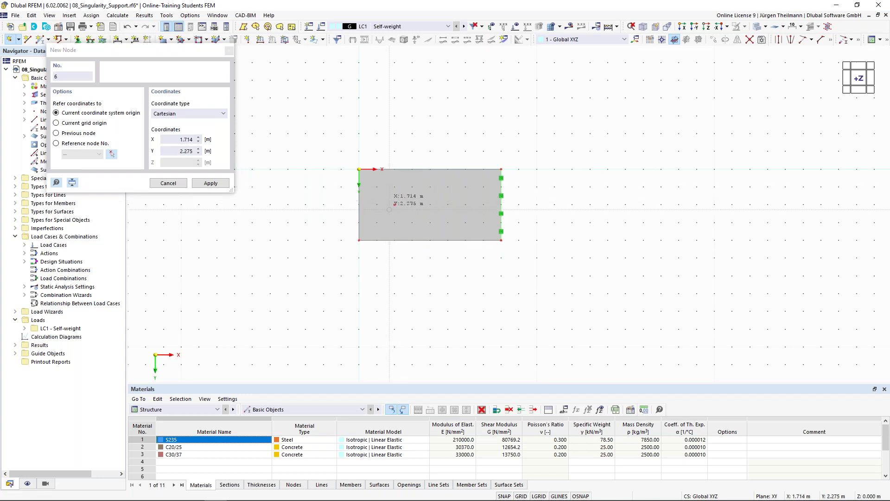
key("Escape")
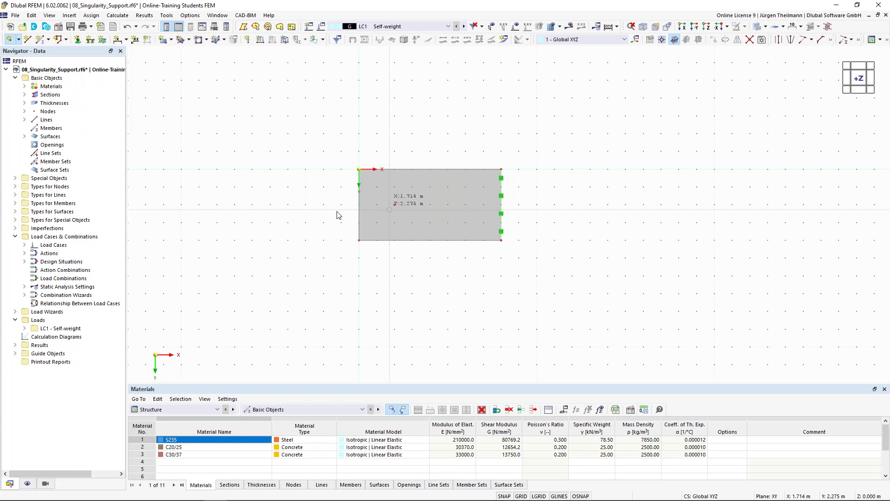
Assign the Hinged nodal support to the node inside the slab
left_click(78, 41)
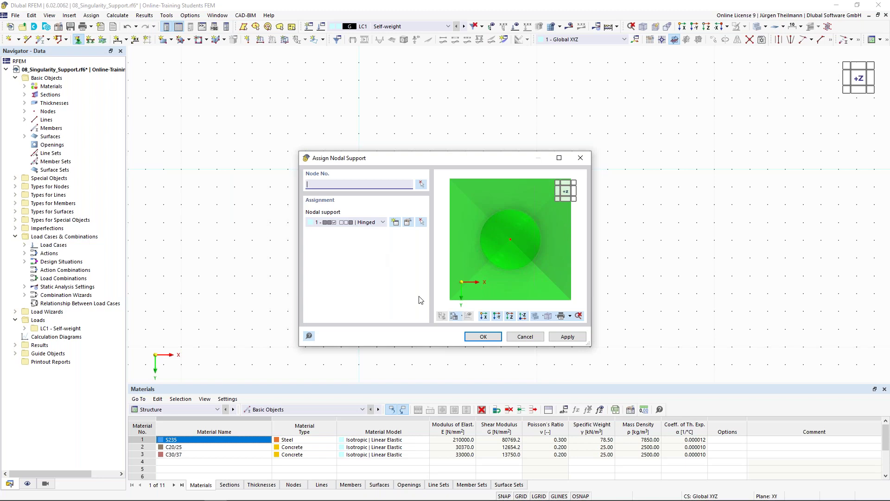
left_click(421, 183)
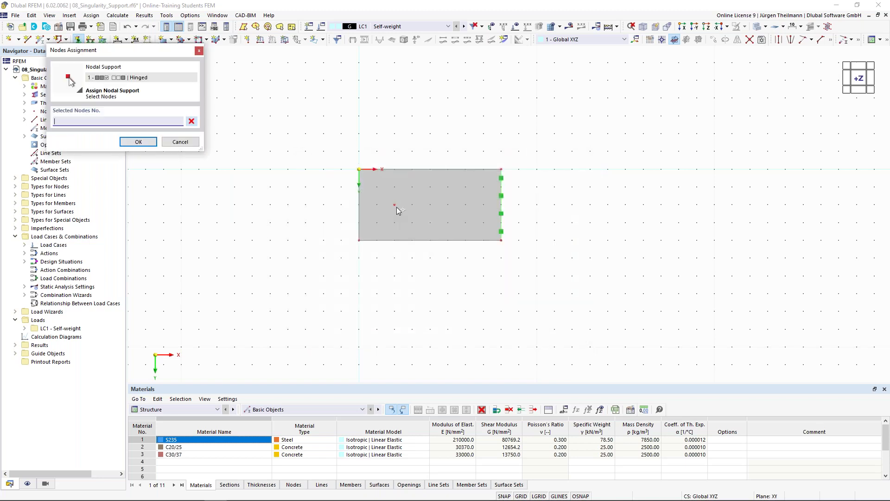
left_click(396, 206)
left_click(134, 142)
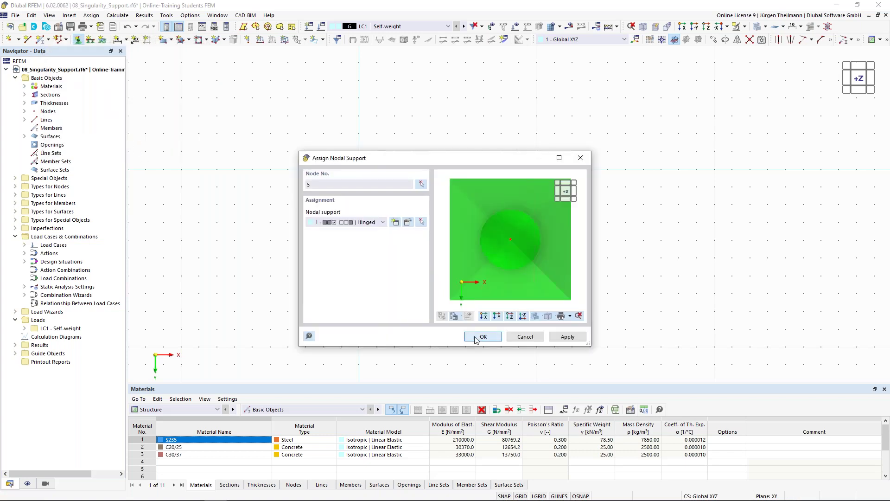
left_click(483, 337)
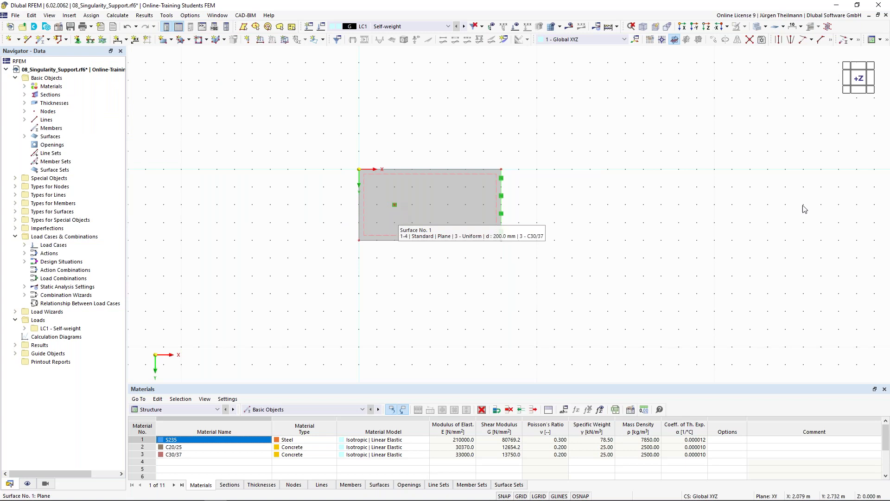
Apply a uniform surface load of 10 kN/m² in the global Z direction to the slab in LC1
left_click(871, 91)
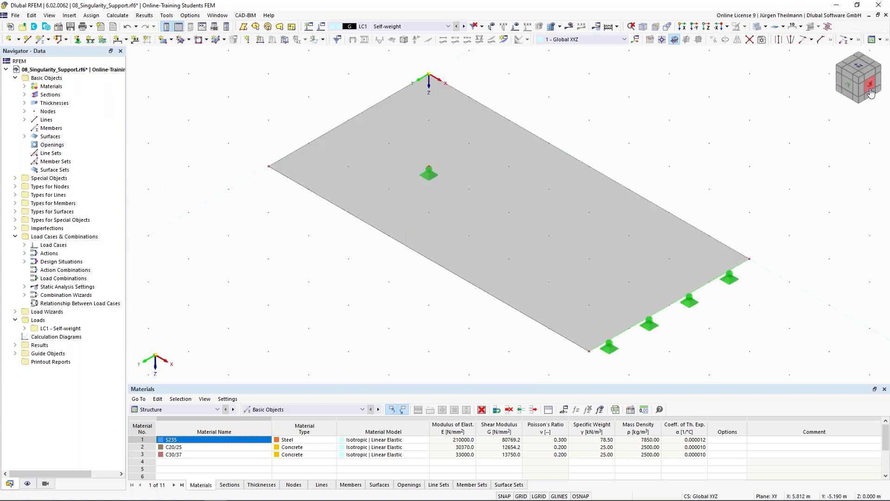
middle_click_drag(554, 277, 572, 283)
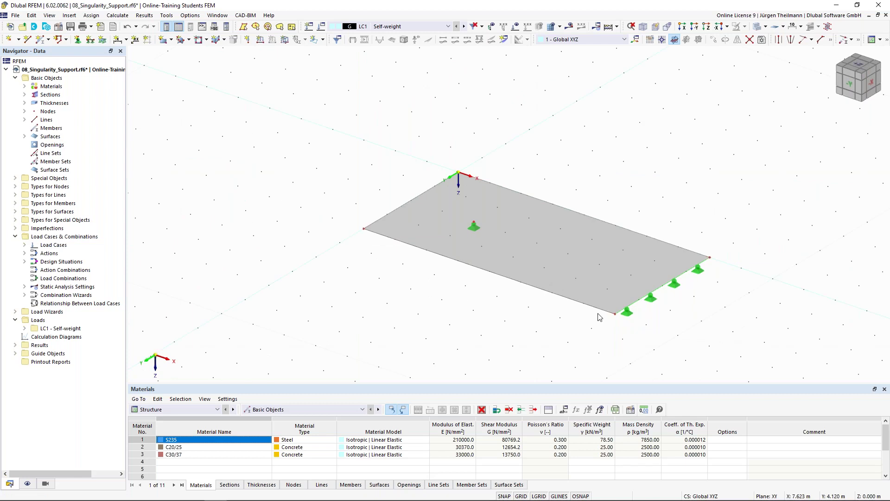
left_click(285, 41)
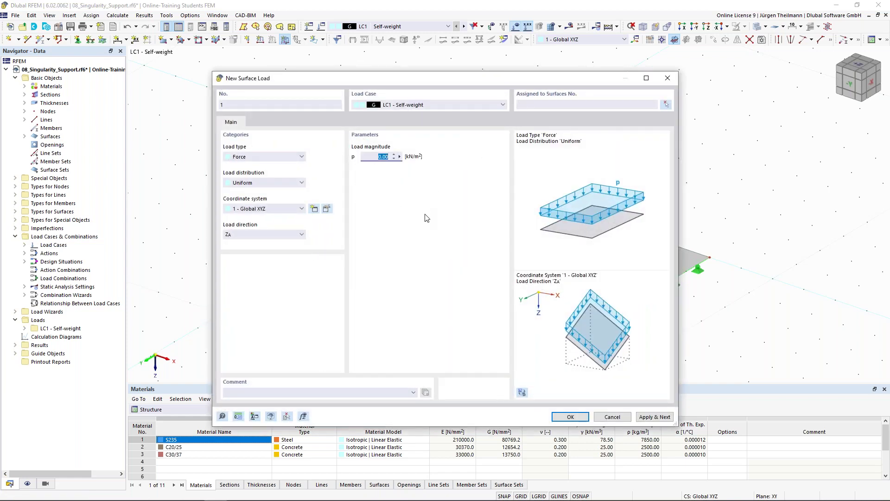
type("10")
key("Tab")
left_click(665, 106)
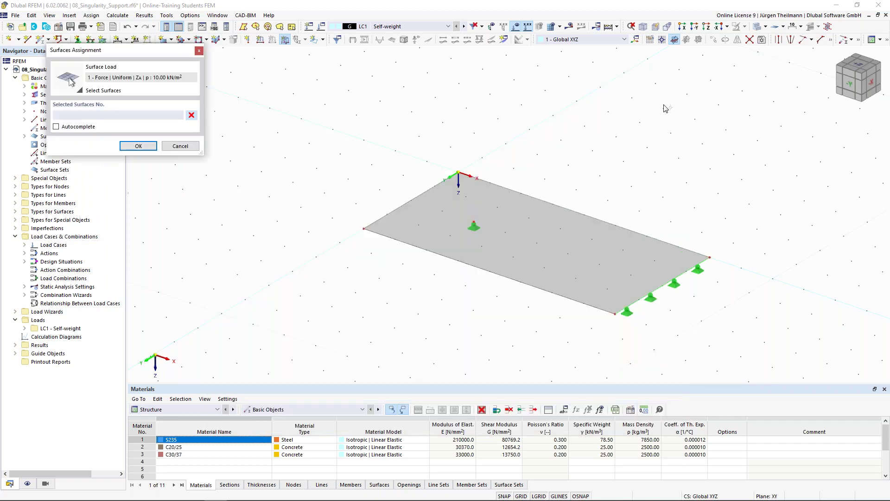
left_click(557, 223)
left_click(138, 146)
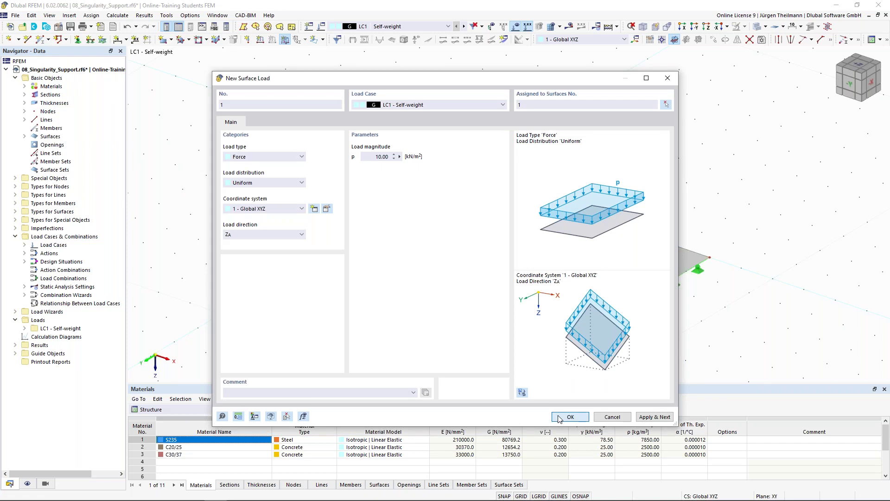
key("Return")
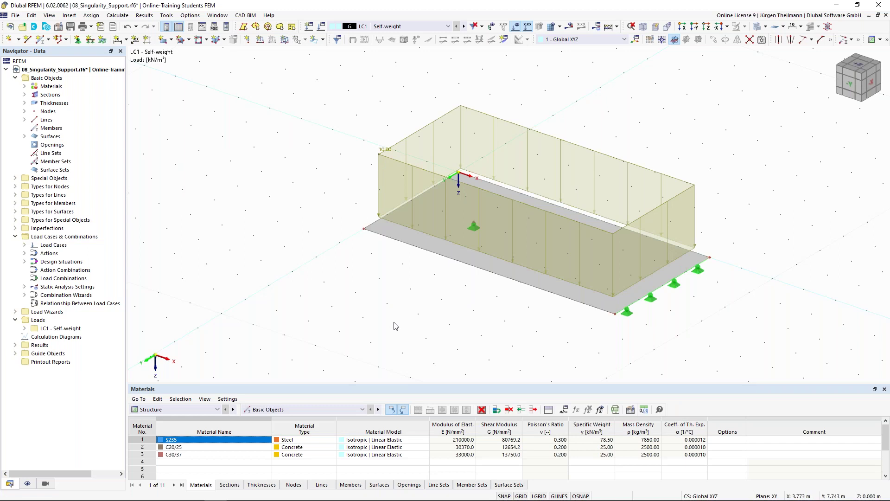
Copy the slab with its supports and load three times at 10 m spacing in X, and hide the grid
scroll(380, 285, "down", 3)
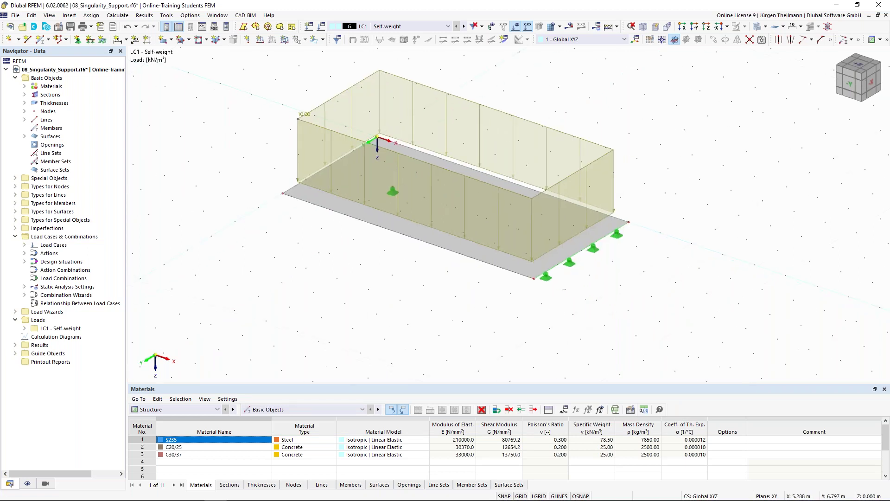
left_click_drag(246, 96, 631, 345)
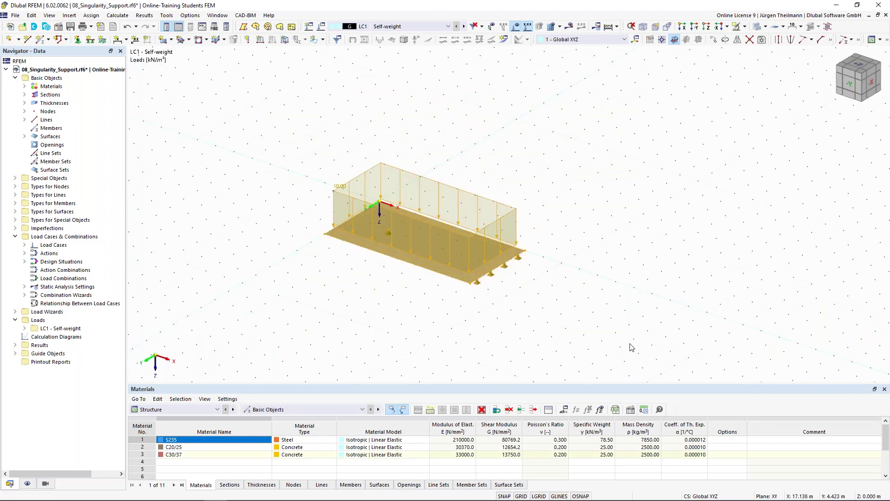
left_click(713, 40)
left_click(308, 172)
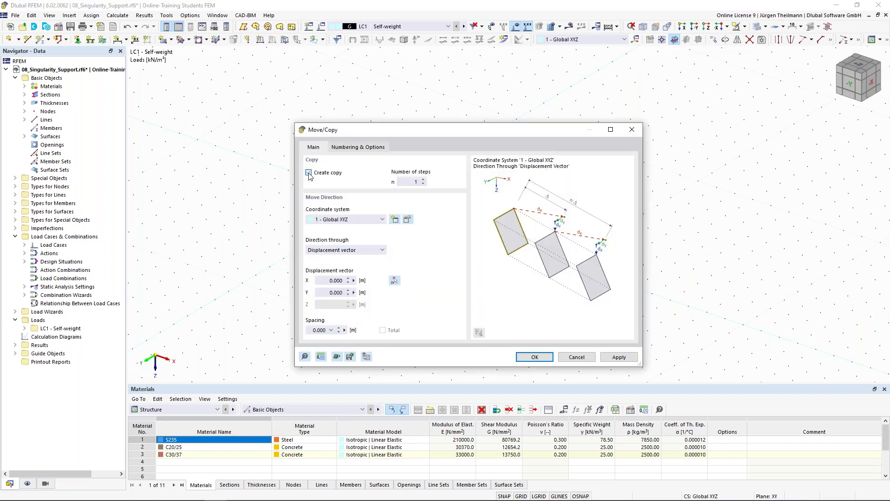
left_click(424, 180)
left_click_drag(328, 281, 367, 277)
type("10")
left_click(534, 357)
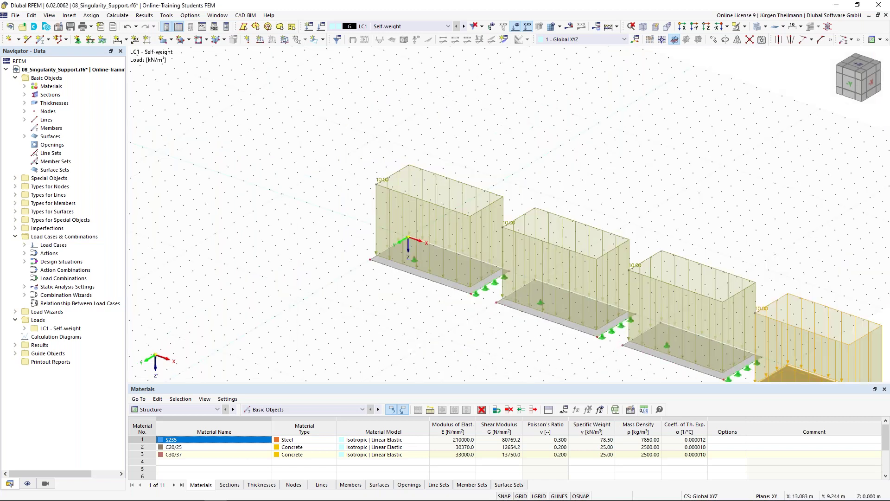
left_click(436, 303)
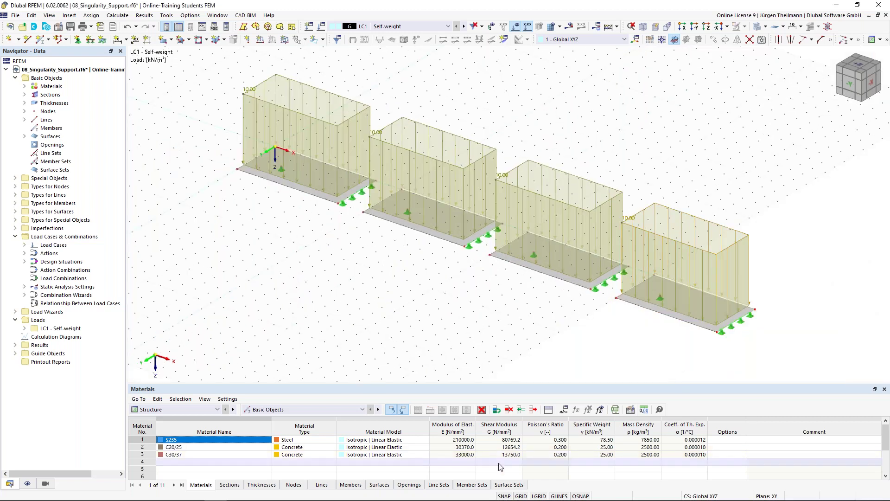
left_click(521, 497)
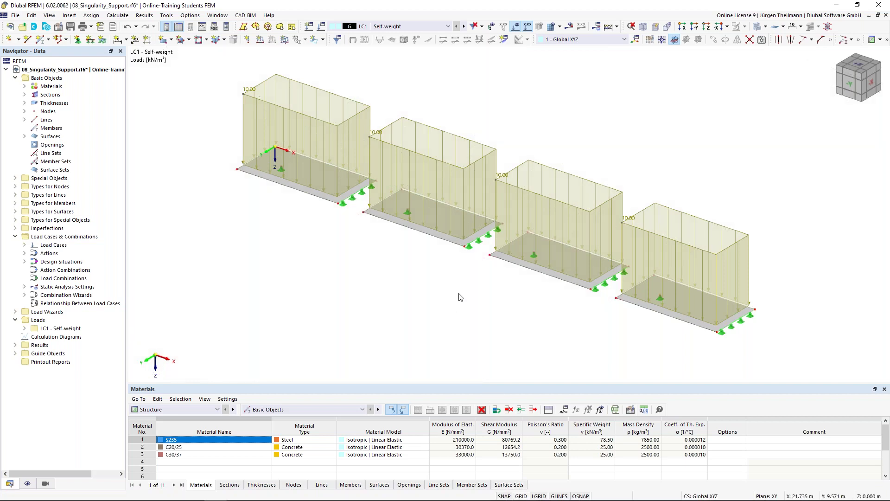
Hide the load display and create a surface mesh refinement with a 2 m target FE length assigned to surface 1
left_click(377, 134)
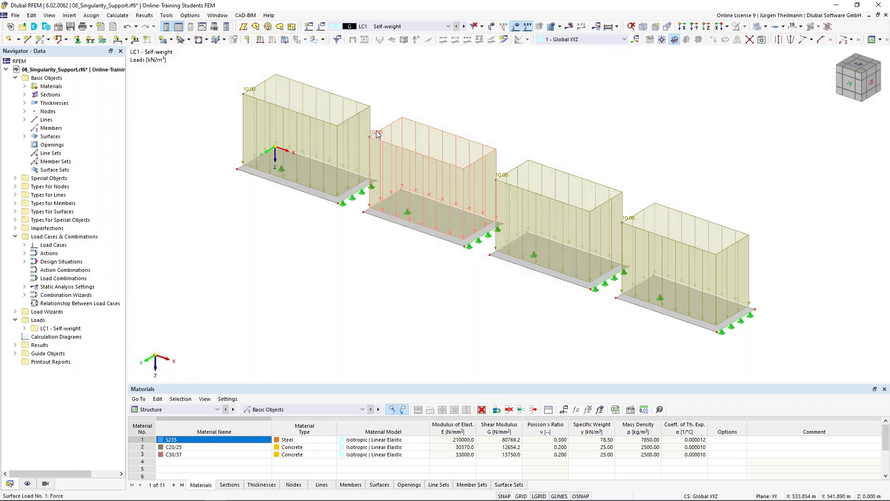
left_click(517, 27)
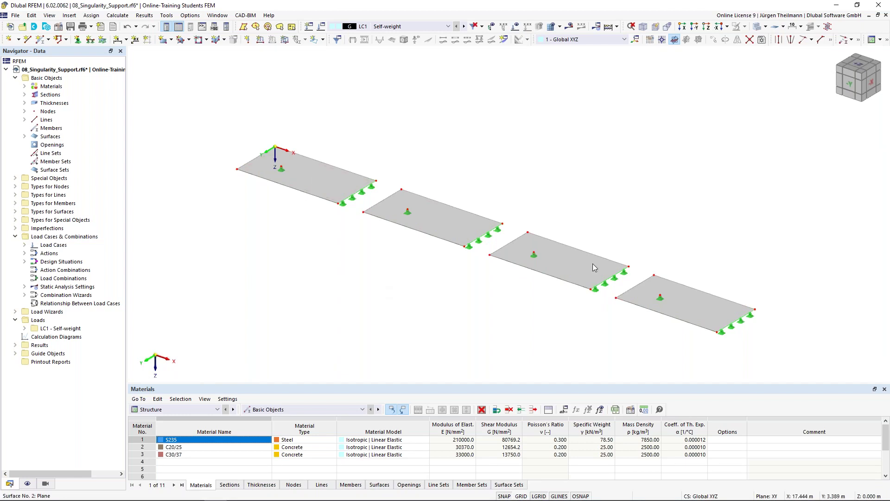
left_click(15, 212)
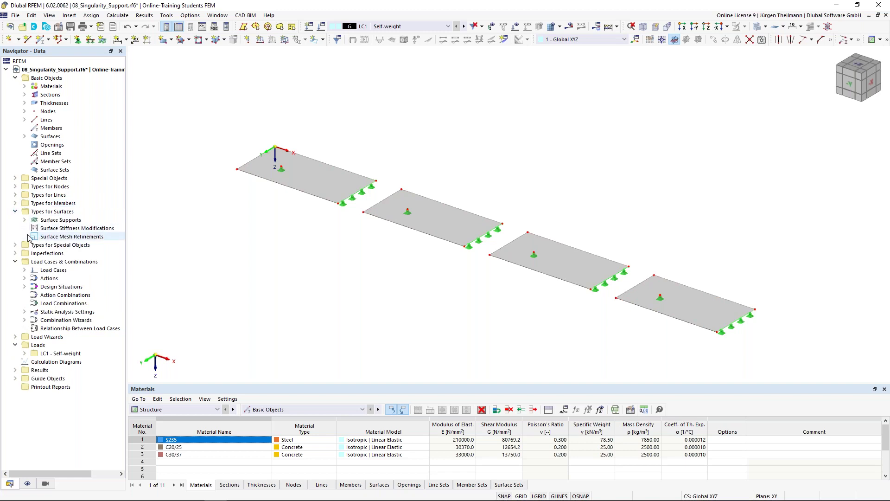
left_click(74, 237)
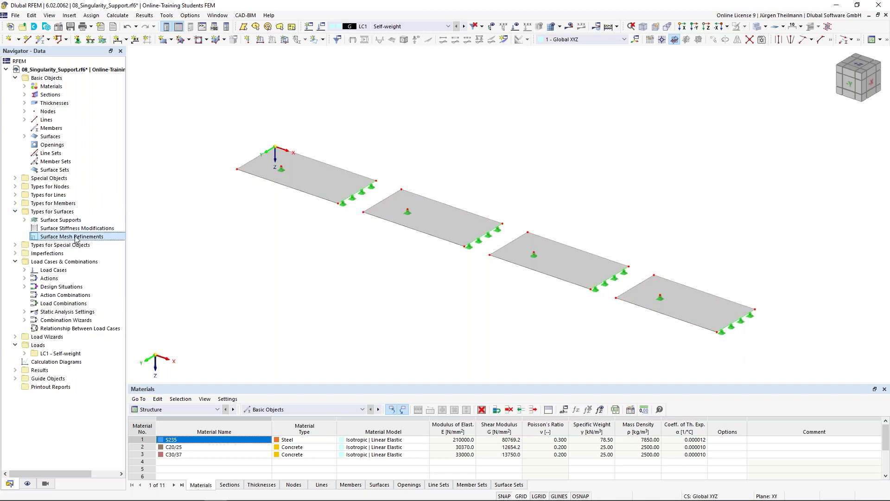
right_click(75, 238)
left_click(124, 253)
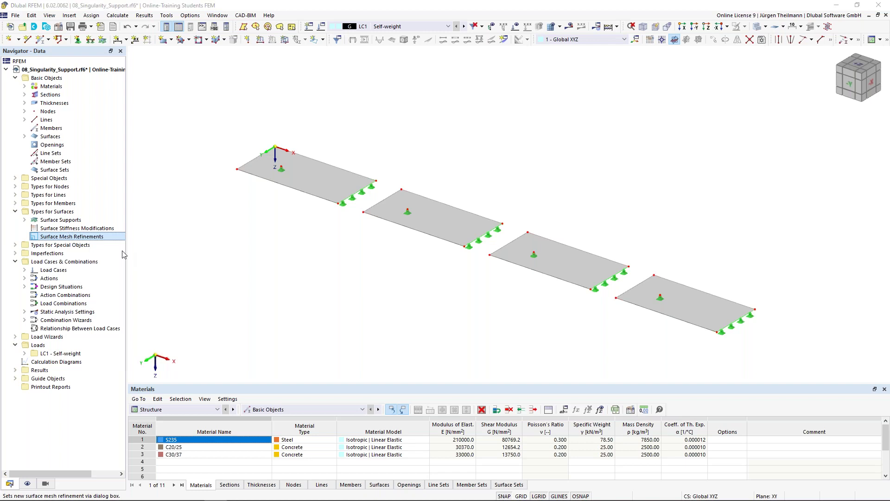
left_click(324, 171)
type("2")
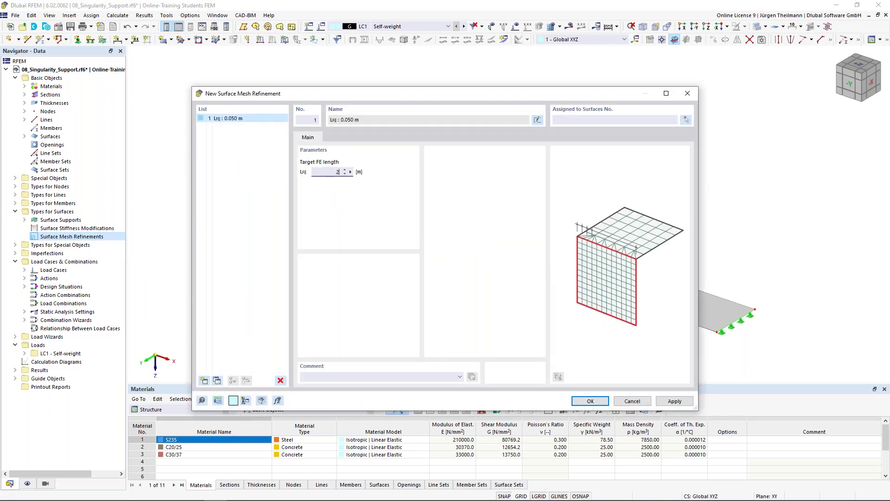
left_click(650, 120)
left_click(675, 401)
Add a second surface mesh refinement with a target FE length of 1 m and assign it to surface 2
left_click(202, 381)
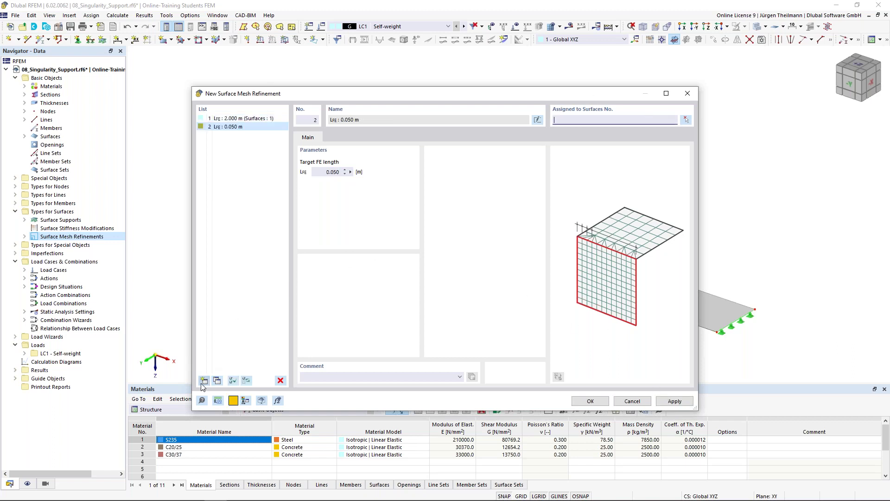
left_click(333, 172)
type("1")
left_click(556, 121)
left_click(685, 400)
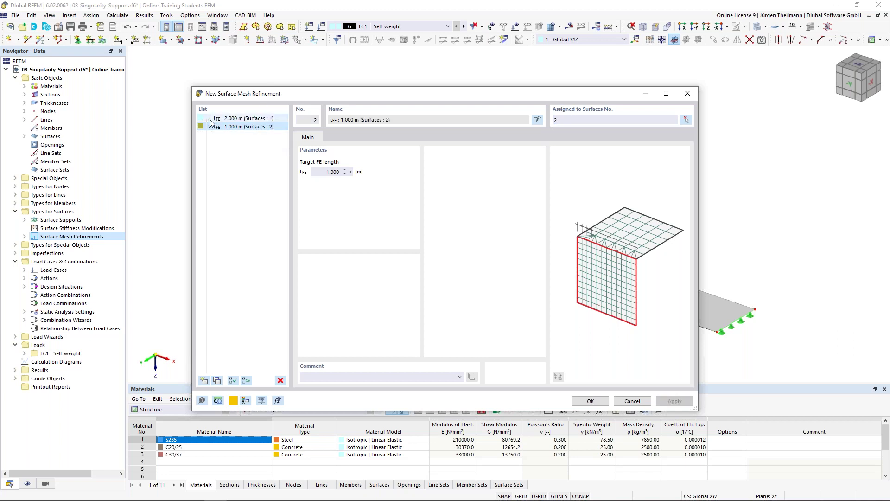
Add a third surface mesh refinement with a target FE length of 0.5 m and assign it to surface 3
left_click(204, 380)
left_click(333, 172)
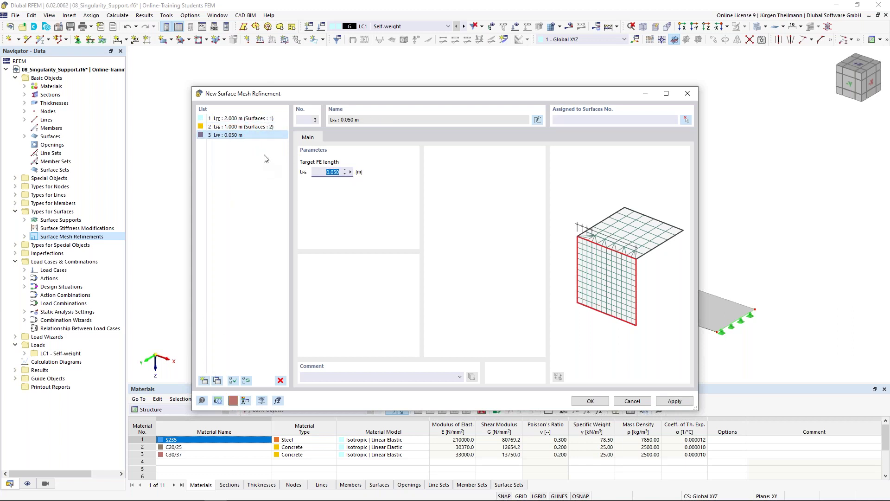
type("0,5")
left_click(606, 120)
type("3")
left_click(675, 401)
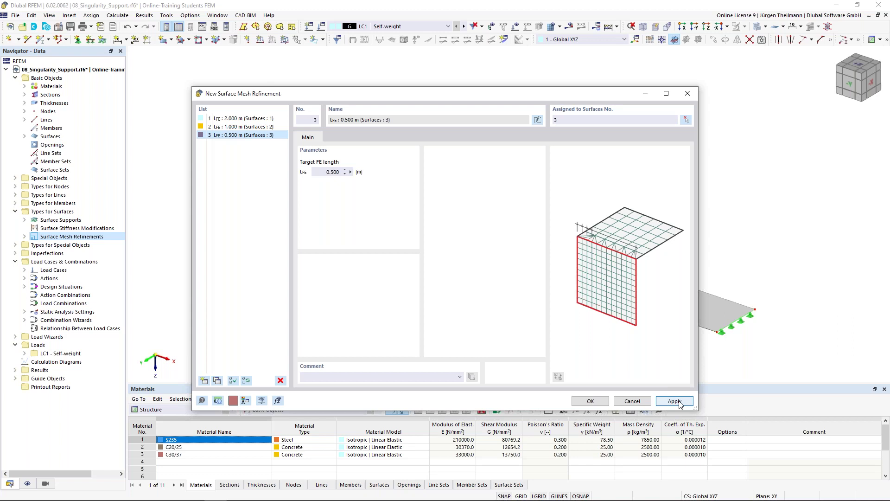
Add a fourth surface mesh refinement with a target FE length of 0.25 m for surface 4 and finish the definitions
left_click(204, 381)
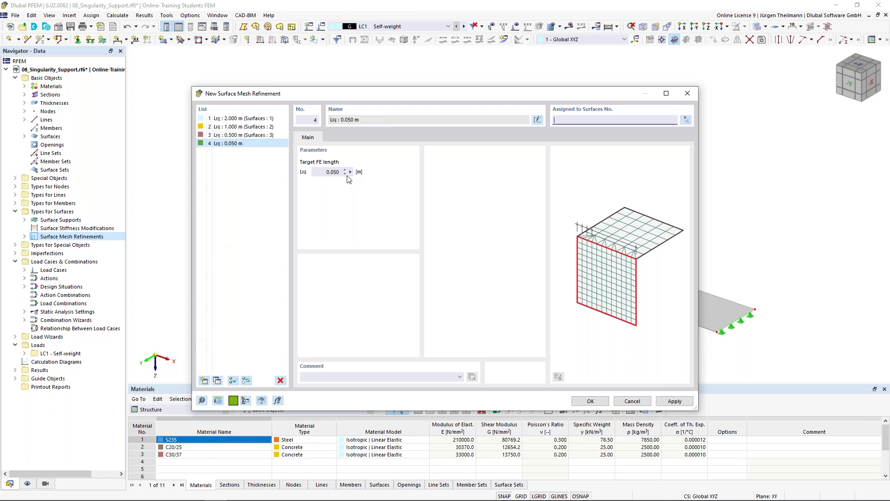
type("0,25")
left_click(579, 119)
left_click(589, 401)
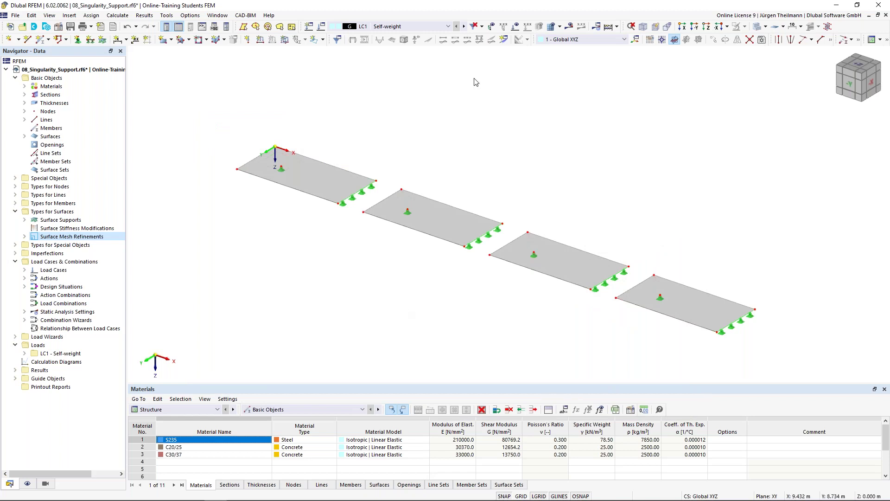
Create a result section through all four slabs from X 0, Y 2 m to X 38 m, Y 2 m, projected in global Z
left_click(504, 40)
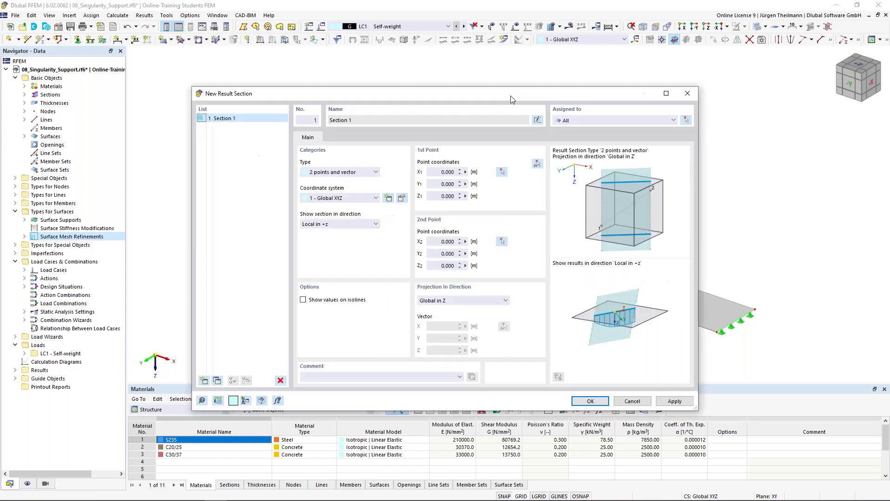
left_click(538, 165)
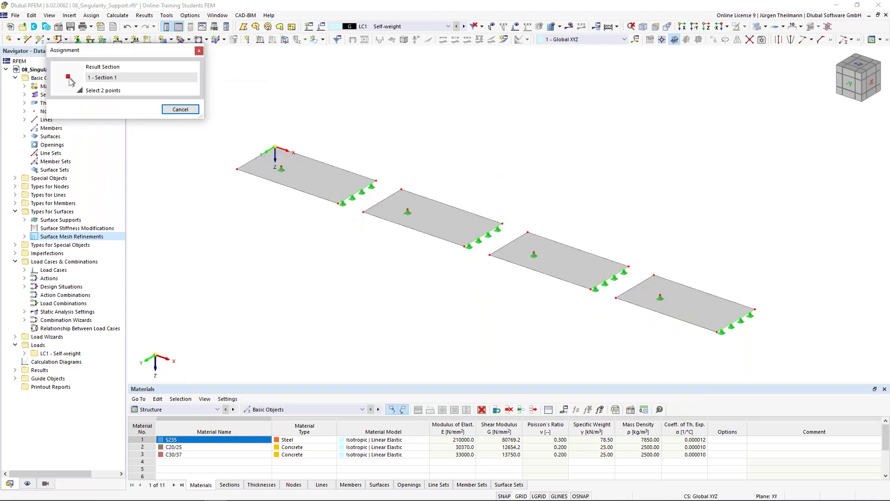
scroll(218, 156, "up", 3)
scroll(218, 156, "up", 2)
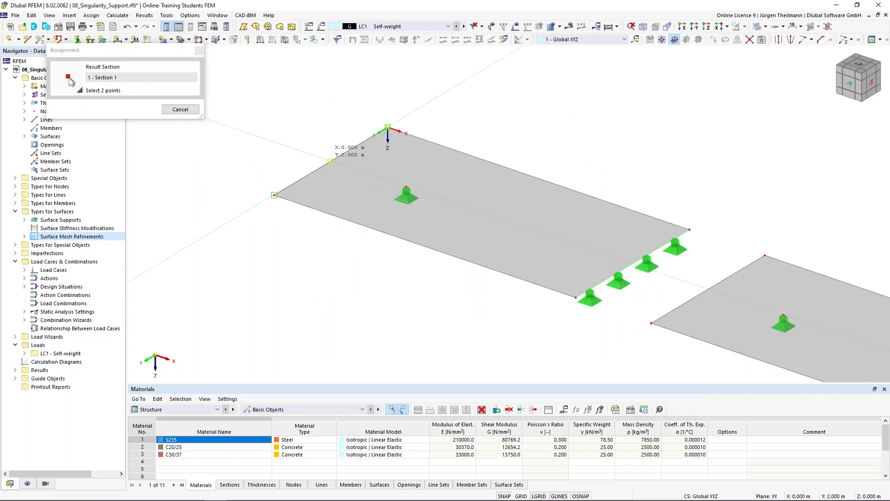
scroll(331, 161, "down", 5)
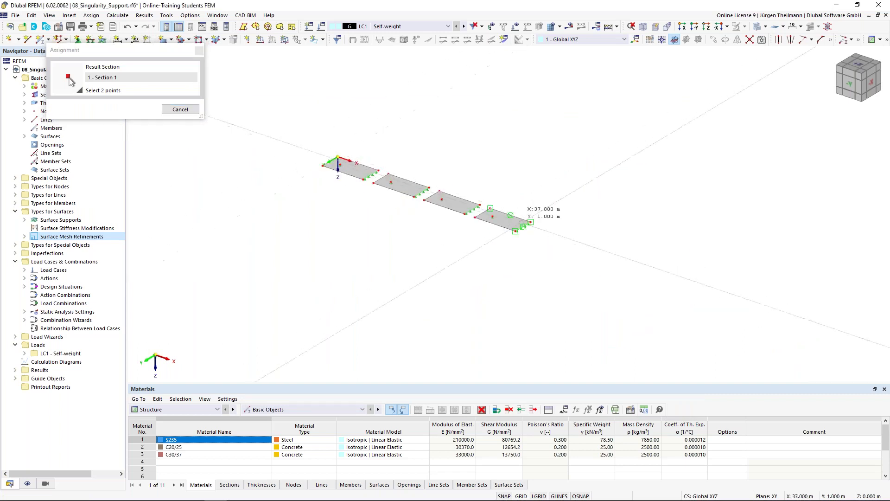
scroll(523, 221, "up", 5)
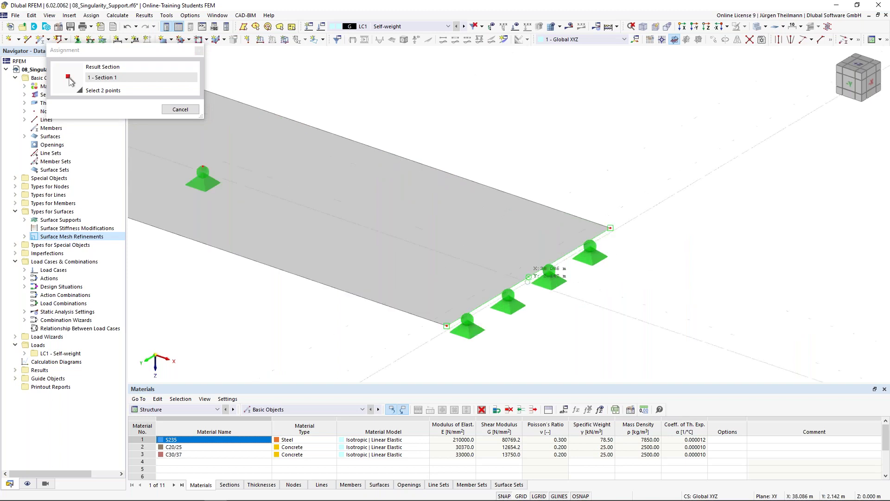
left_click(537, 268)
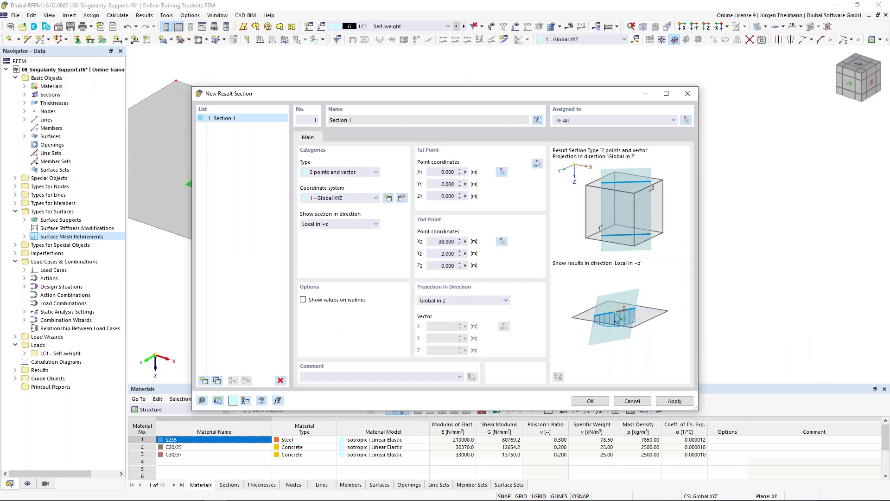
left_click(590, 400)
scroll(564, 347, "down", 4)
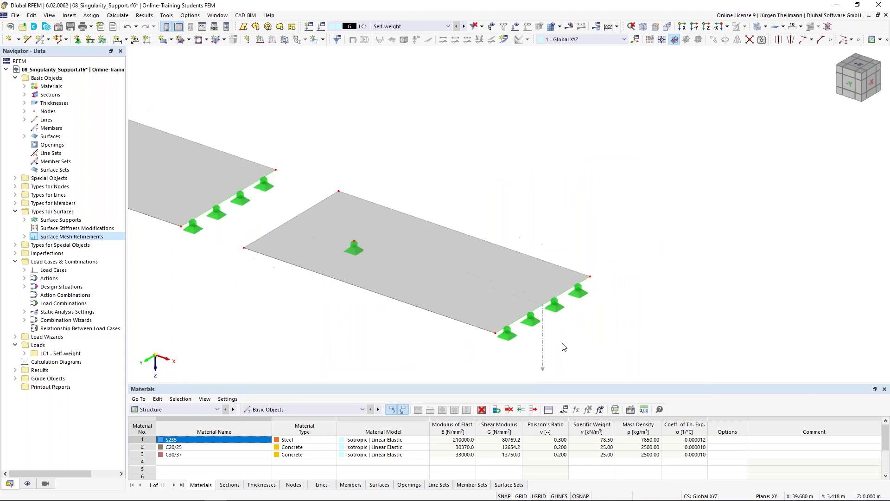
scroll(513, 324, "down", 2)
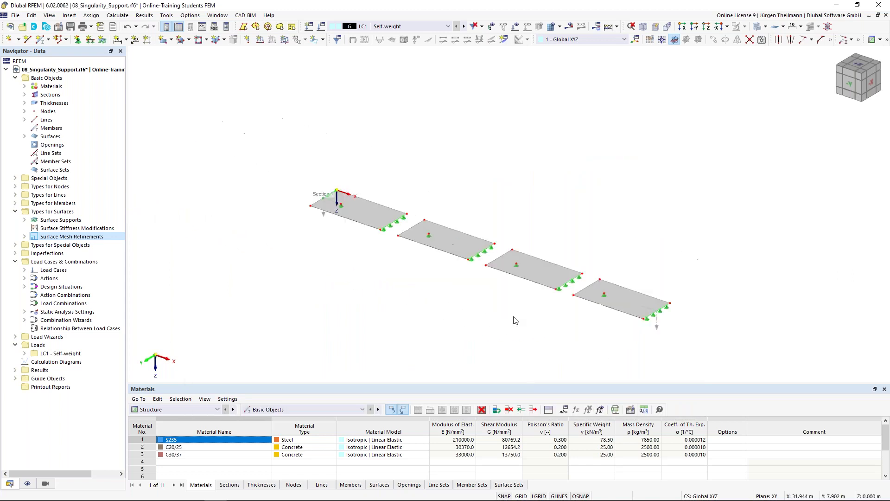
scroll(445, 297, "up", 1)
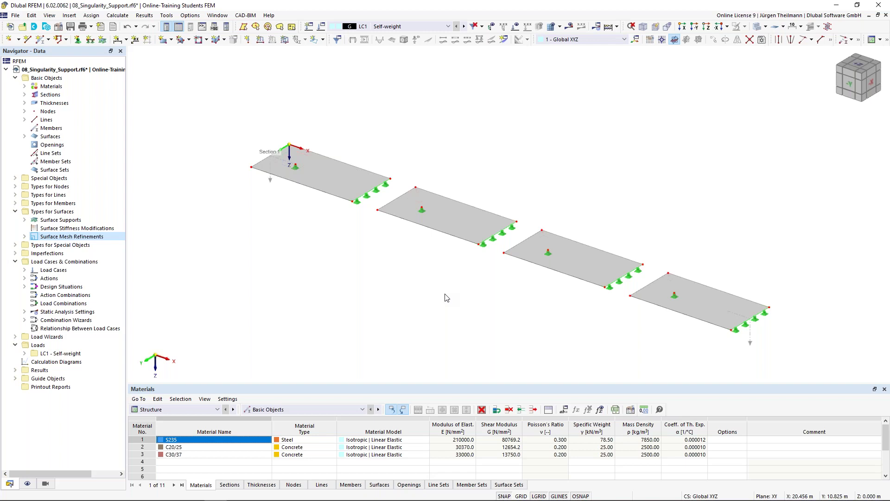
Deactivate self-weight in LC1, rename the load case Surface Load, and calculate it
left_click(321, 27)
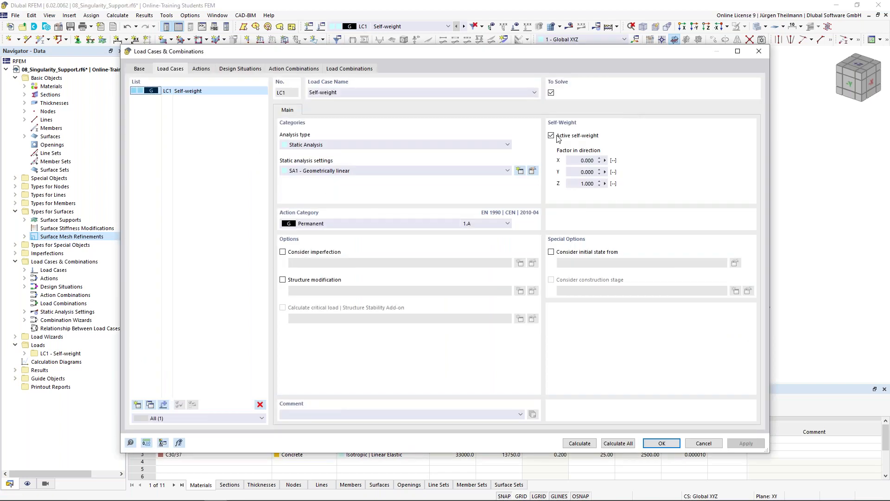
left_click(552, 136)
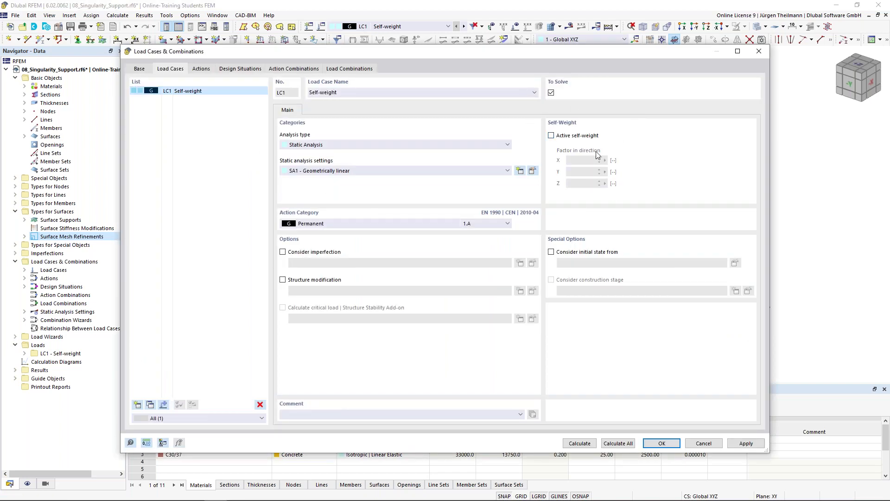
left_click(345, 92)
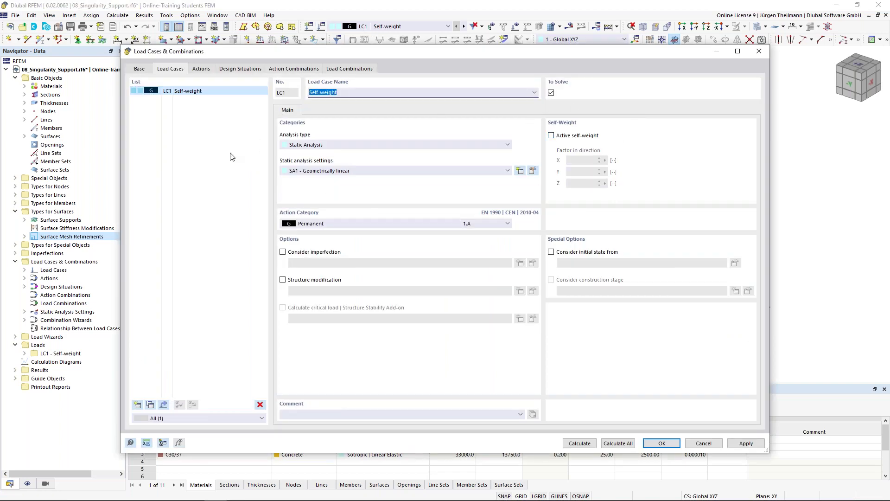
type("Surface Load")
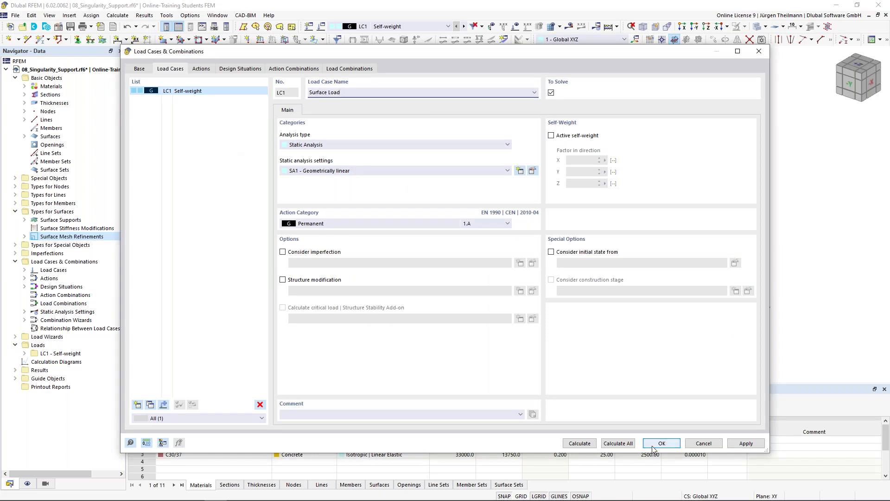
left_click(579, 444)
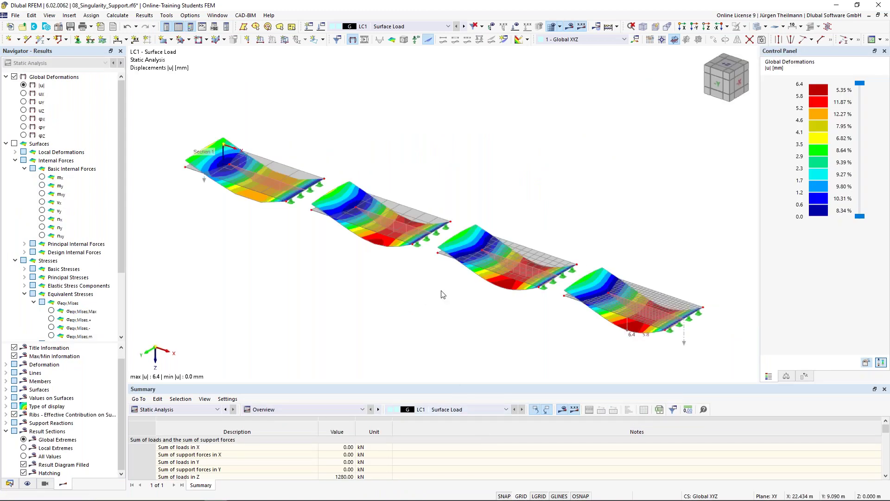
Display the basic internal force mx on the surfaces and examine the moment peaks at the nodal supports
middle_click_drag(447, 283, 446, 282)
mouse_move(454, 270)
middle_mouse_down("ctrl")
mouse_move(484, 226)
mouse_move(491, 239)
mouse_move(471, 248)
mouse_move(477, 260)
mouse_move(454, 267)
mouse_move(462, 273)
middle_mouse_up("ctrl")
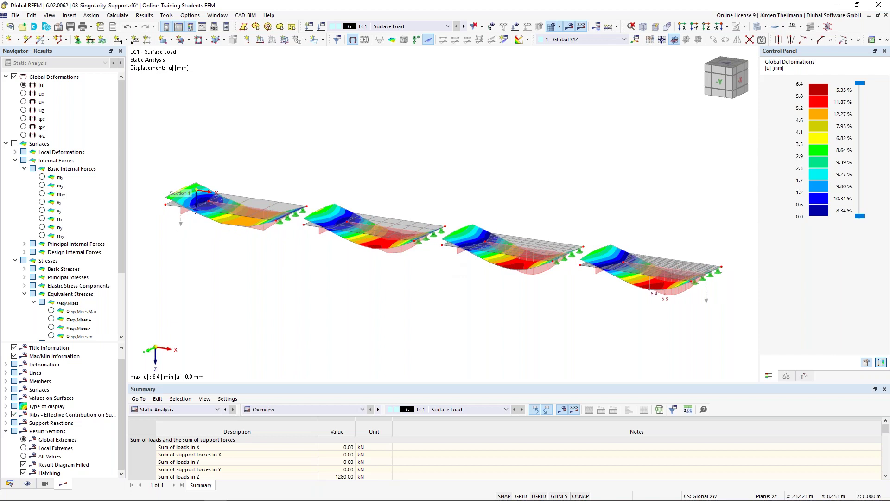
left_click(42, 177)
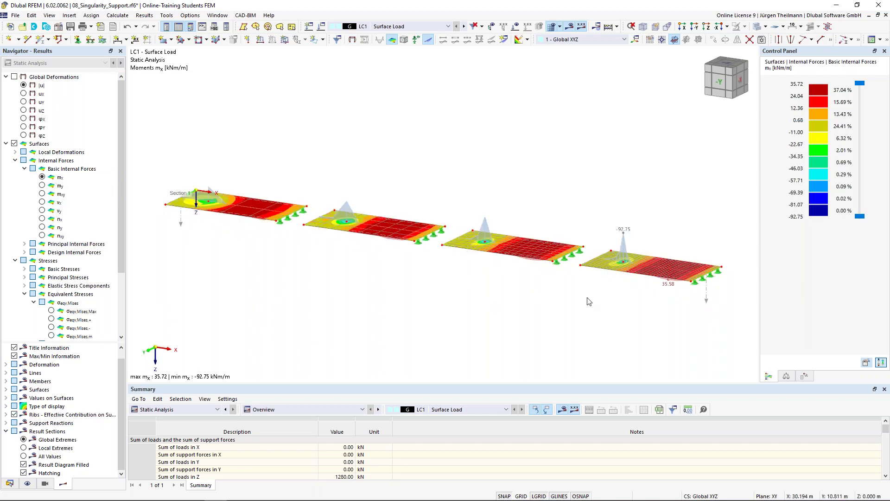
scroll(594, 296, "up", 2)
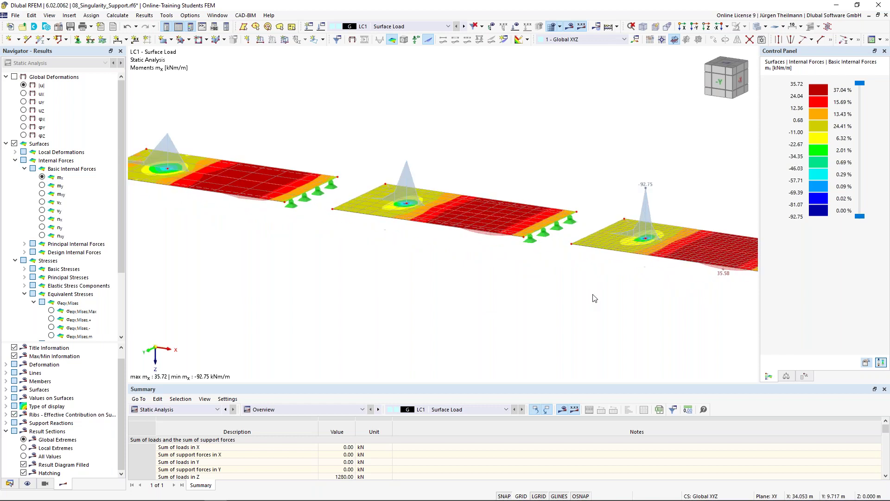
scroll(650, 238, "up", 2)
left_click(645, 240)
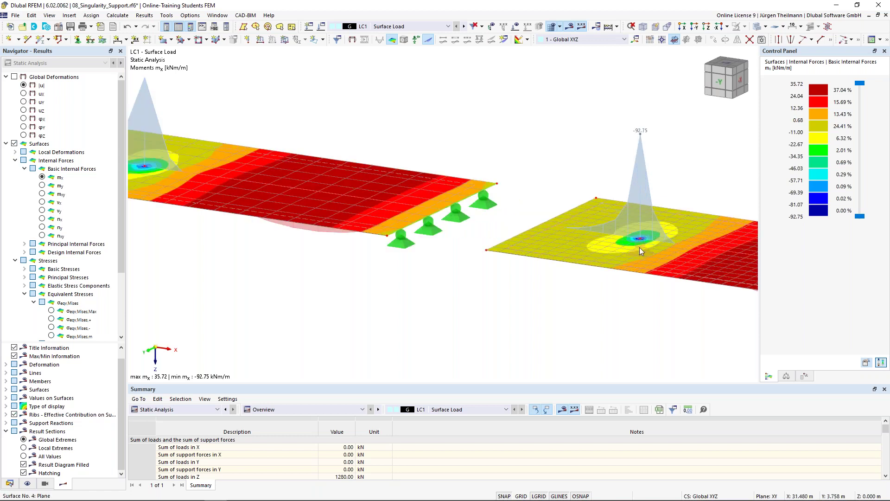
scroll(647, 241, "up", 3)
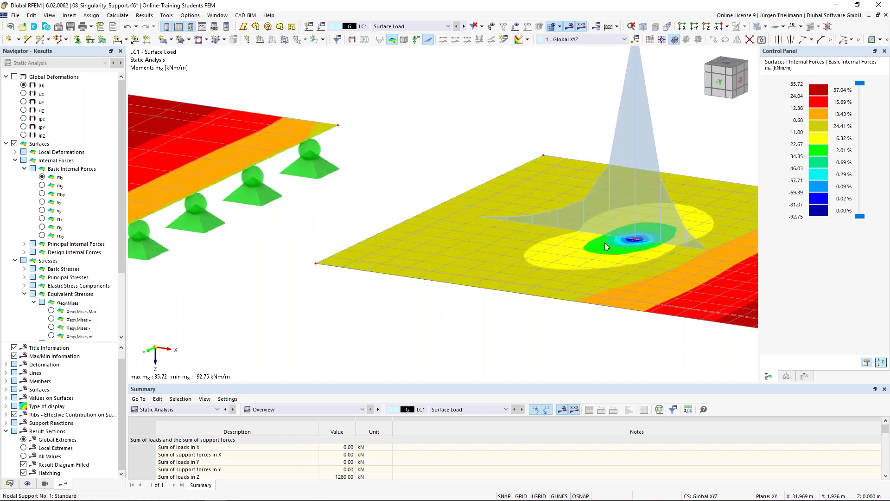
Review the surface smoothing types in the Result Smoothing settings without changing them, and compare the mx peaks of all four slabs
left_click(118, 15)
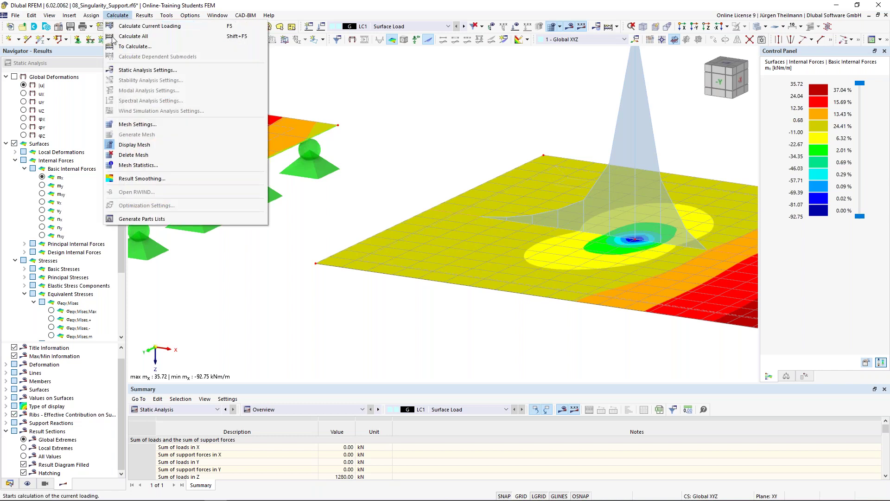
left_click(154, 182)
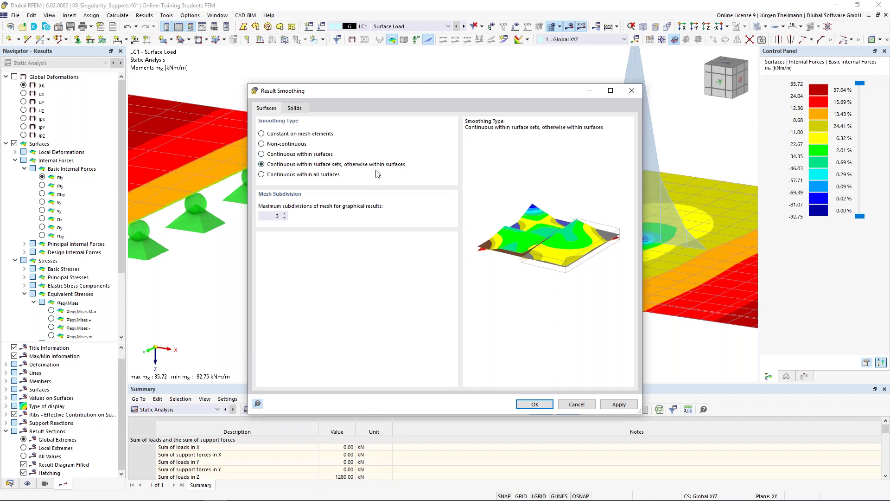
left_click(577, 404)
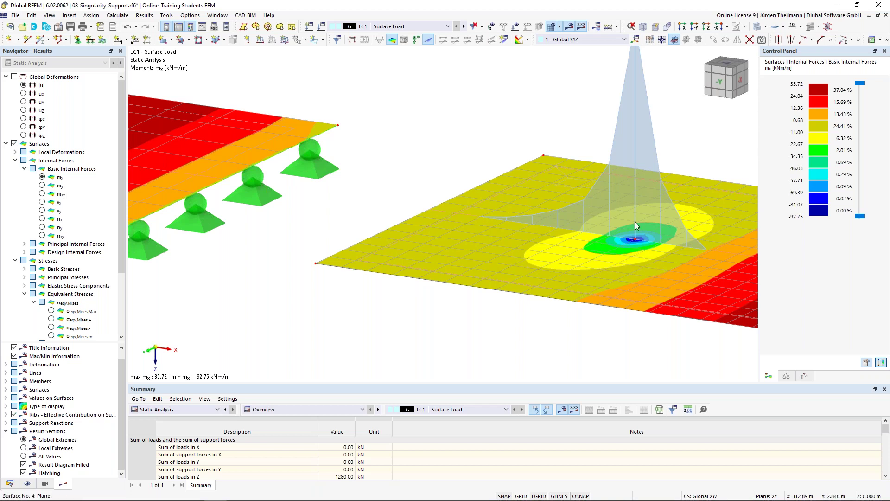
scroll(635, 244, "down", 3)
scroll(636, 244, "down", 4)
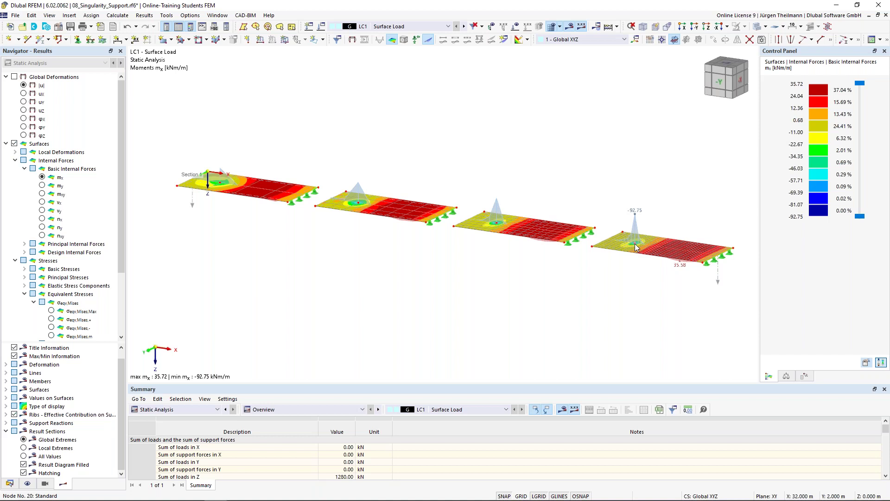
Replace the rigid uZ restraint of the nodal support shared by all four slabs with a spring constant of 10 kN/m
scroll(636, 247, "up", 2)
scroll(635, 244, "up", 3)
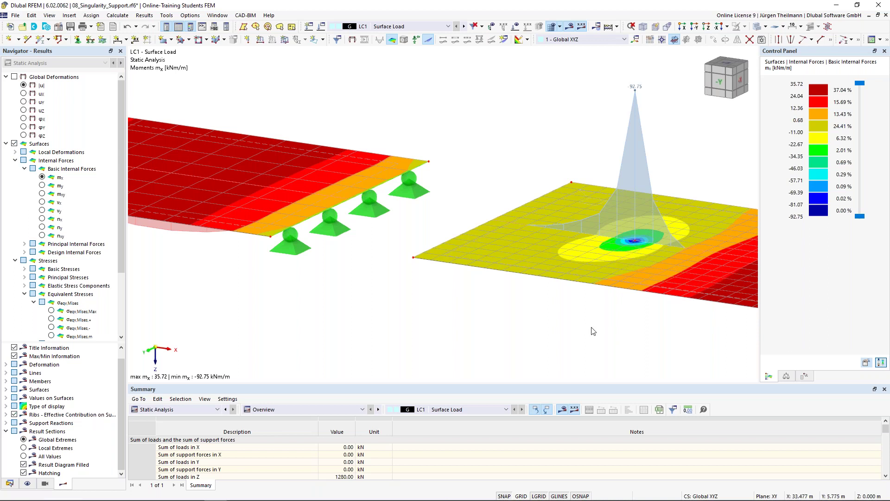
left_click(571, 27)
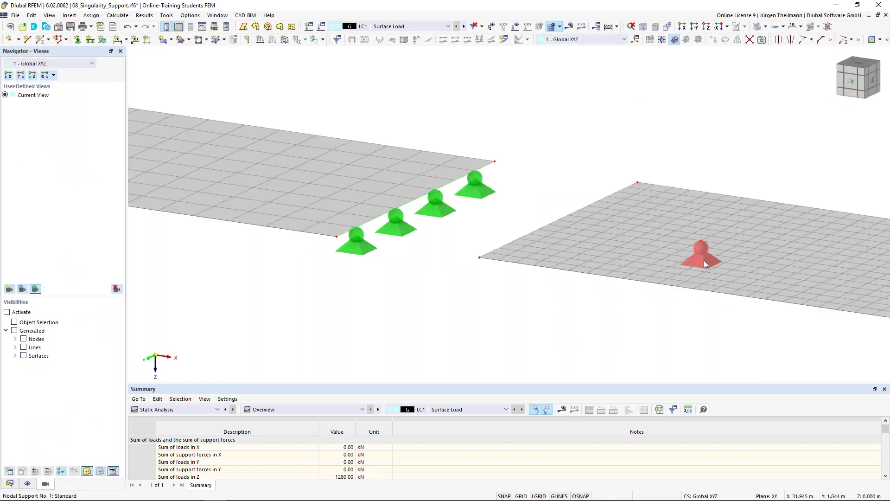
mouse_move(700, 258)
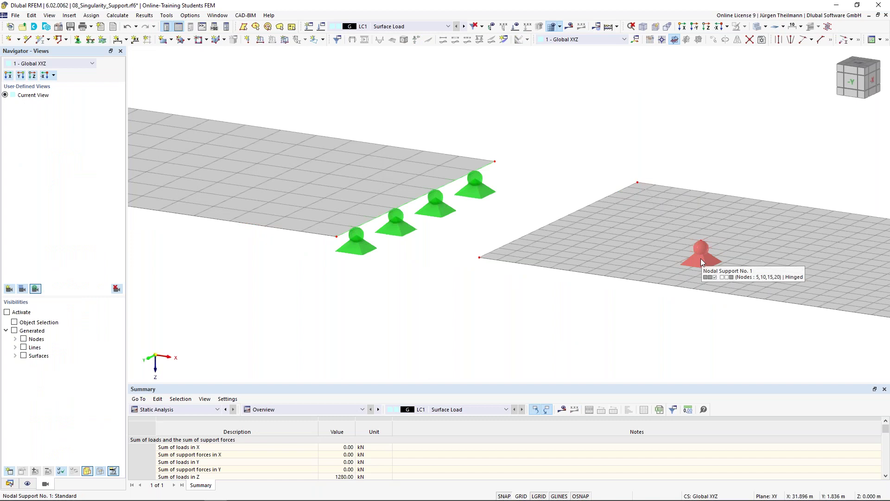
double_click(701, 260)
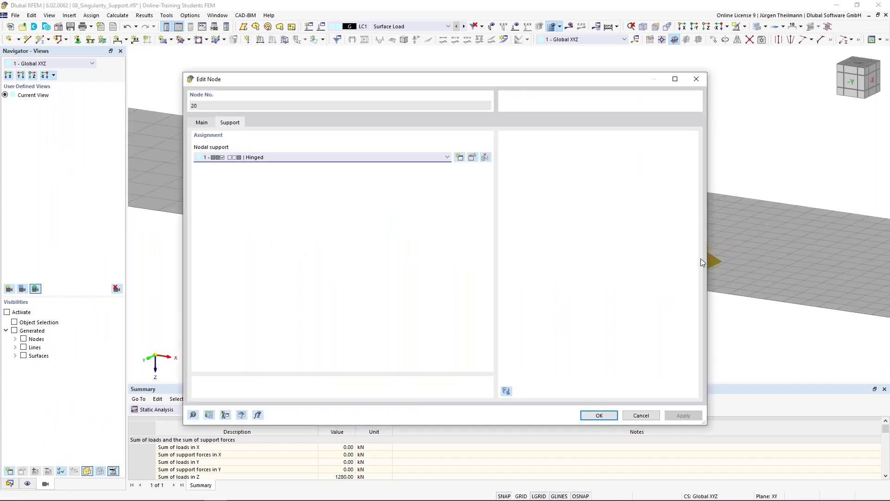
left_click(472, 158)
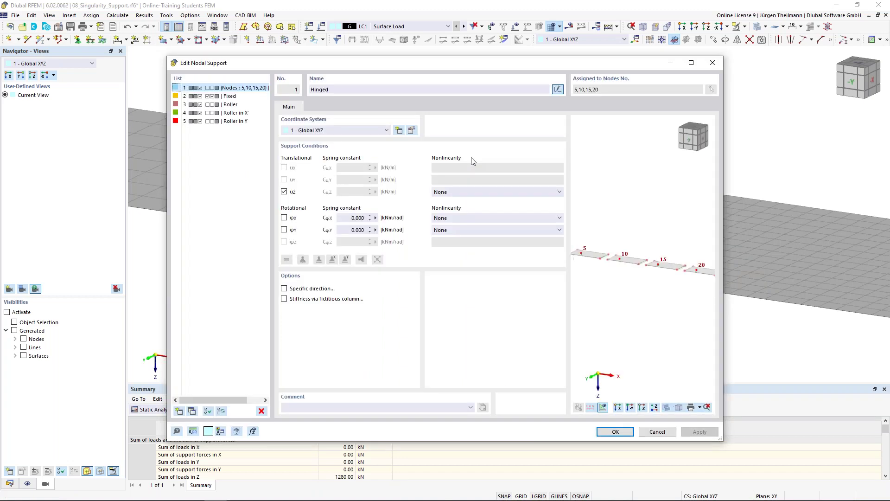
left_click(284, 192)
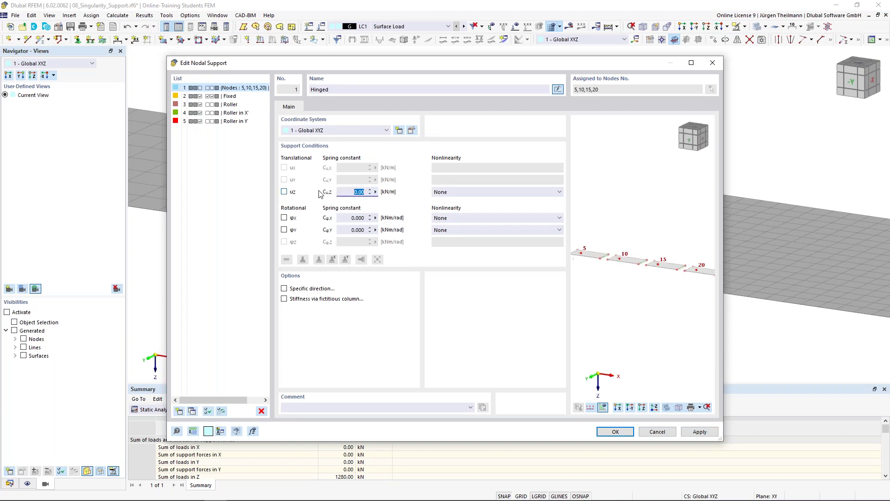
type("10")
key("Tab")
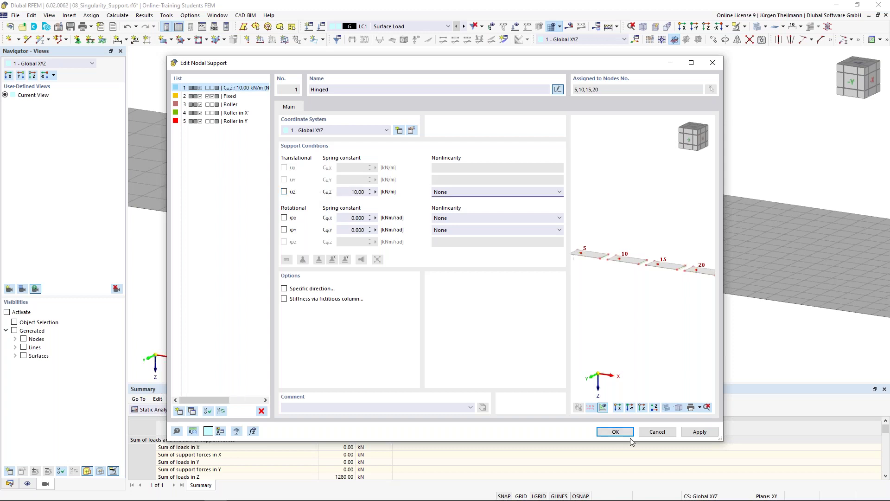
left_click(616, 431)
left_click(484, 295)
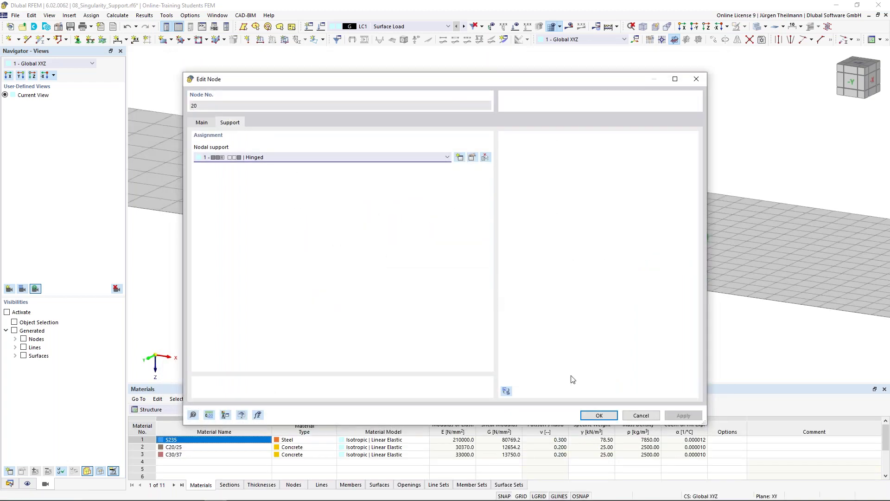
left_click(604, 417)
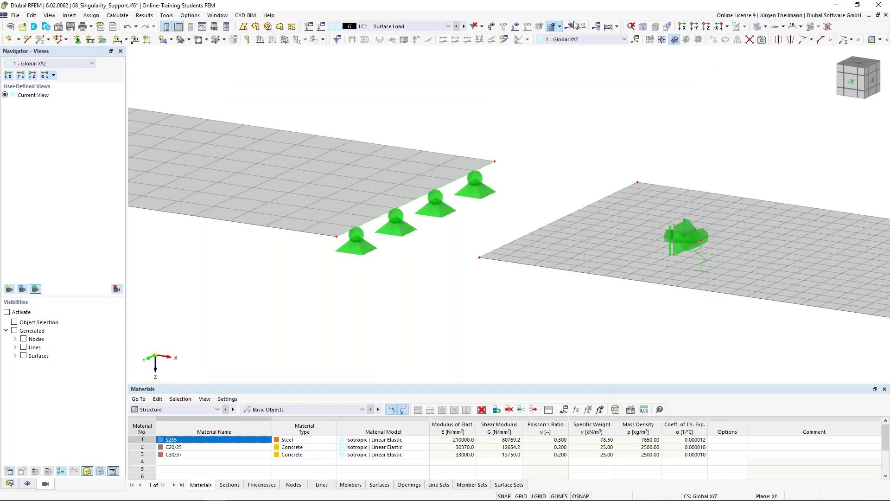
Recalculate LC1 and display the global deformations |u| to compare the displacement of all four spring-supported slabs
left_click(569, 26)
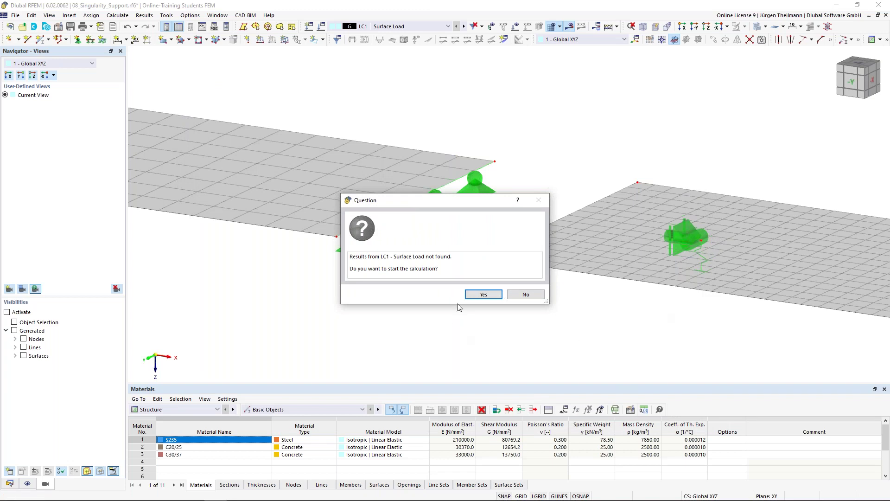
left_click(483, 295)
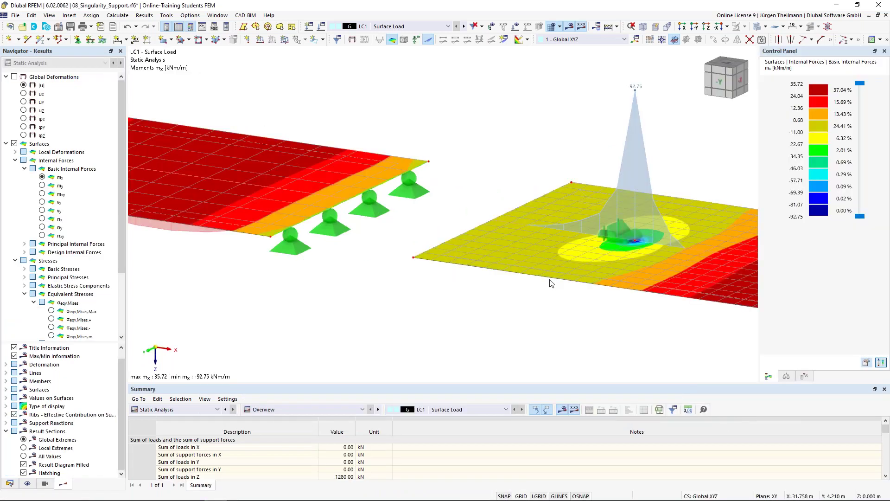
scroll(551, 283, "down", 5)
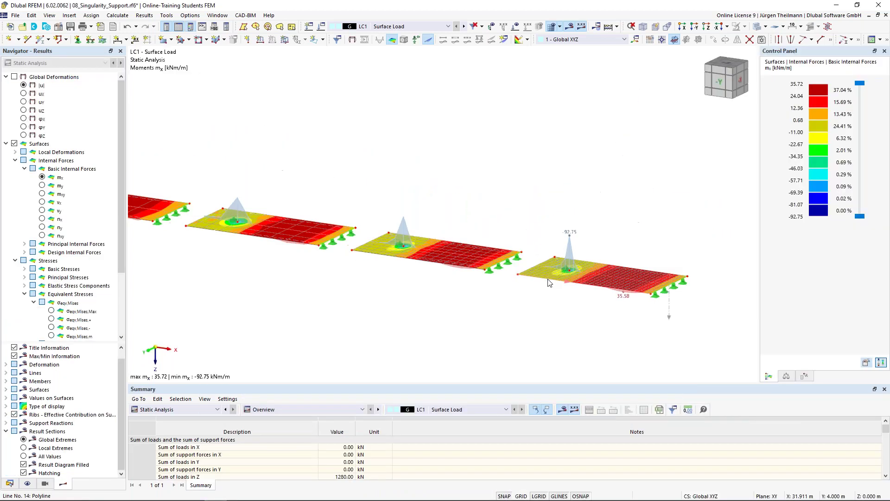
left_click(23, 86)
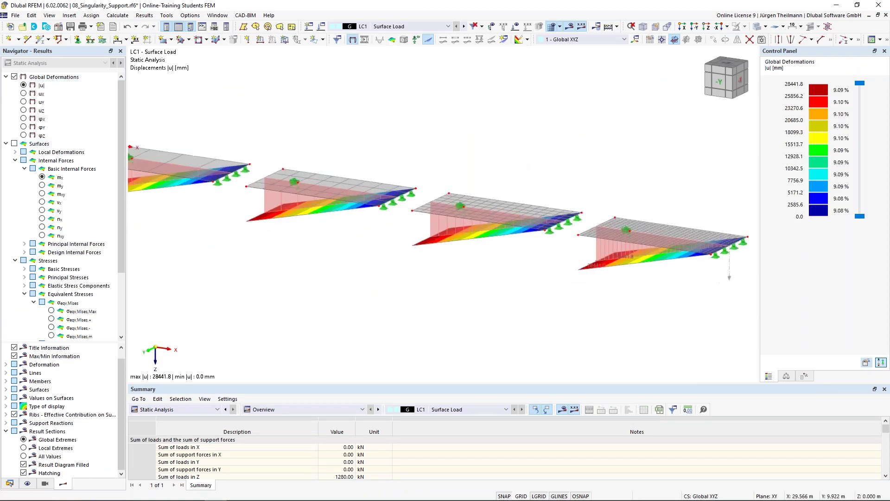
scroll(489, 273, "down", 2)
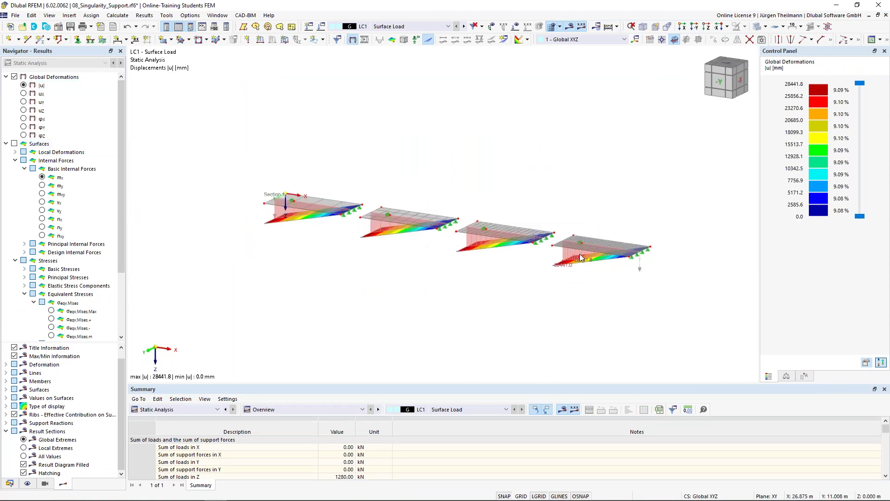
key("ctrl+2")
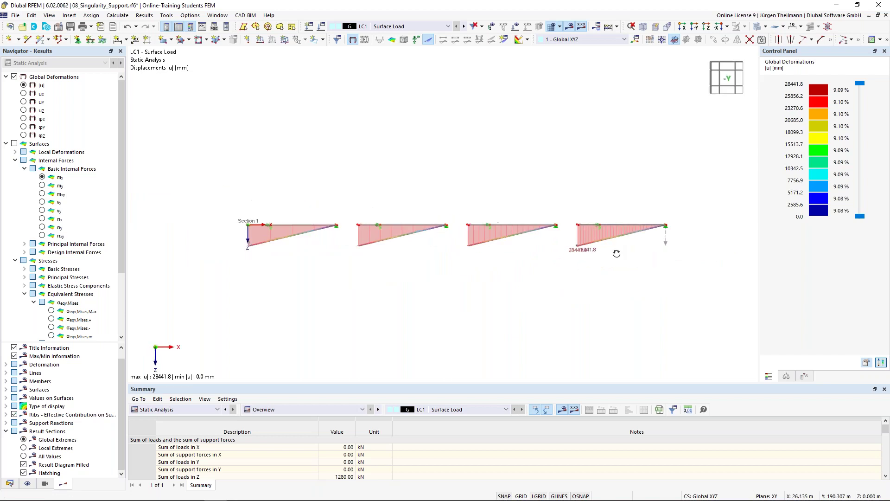
key("ctrl+7")
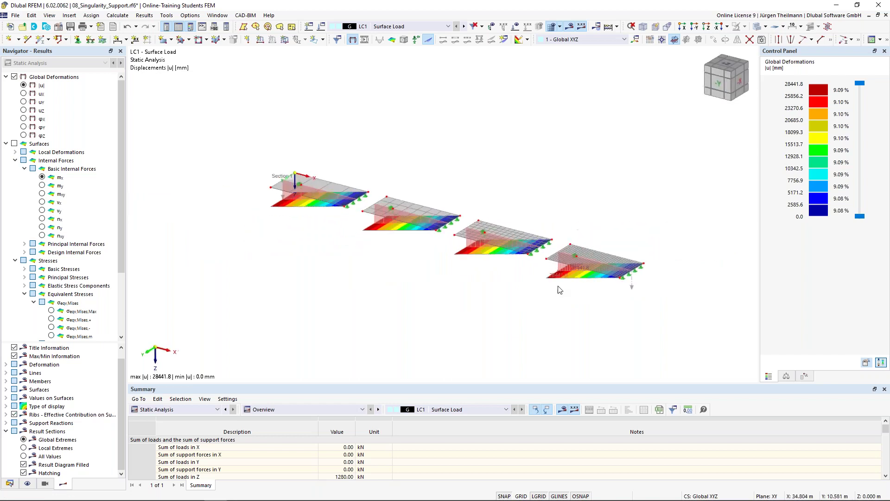
scroll(594, 242, "up", 5)
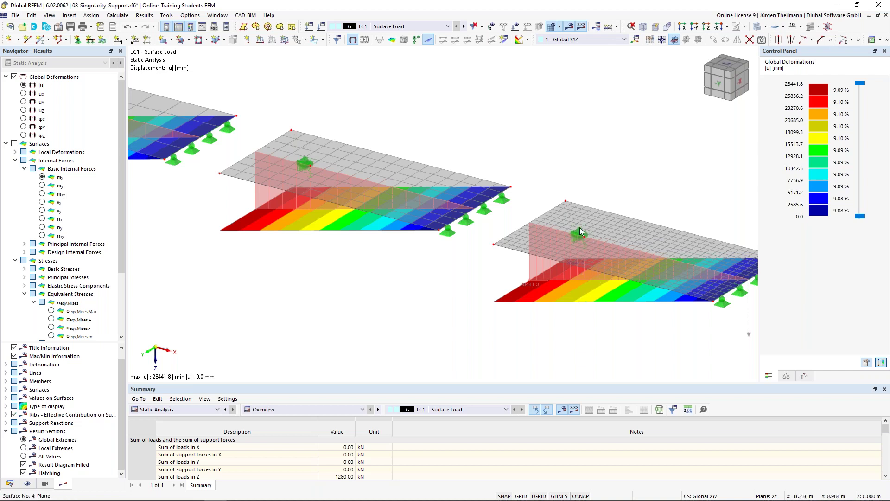
mouse_move(586, 236)
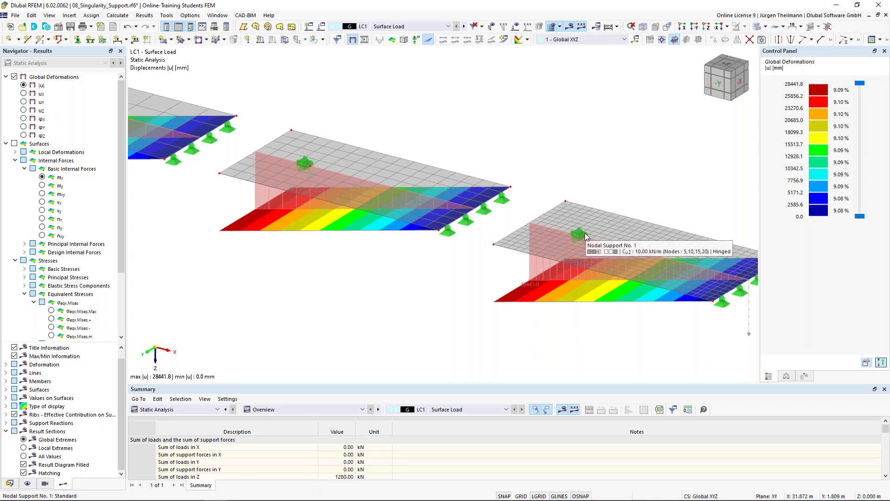
Display the basic internal force mx and examine the moment peak at the spring support of the finest-meshed slab
left_click(42, 177)
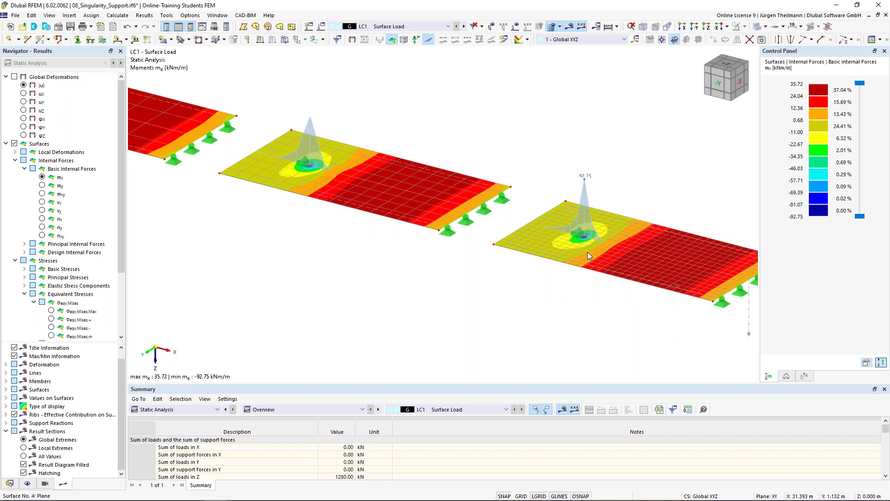
mouse_move(582, 235)
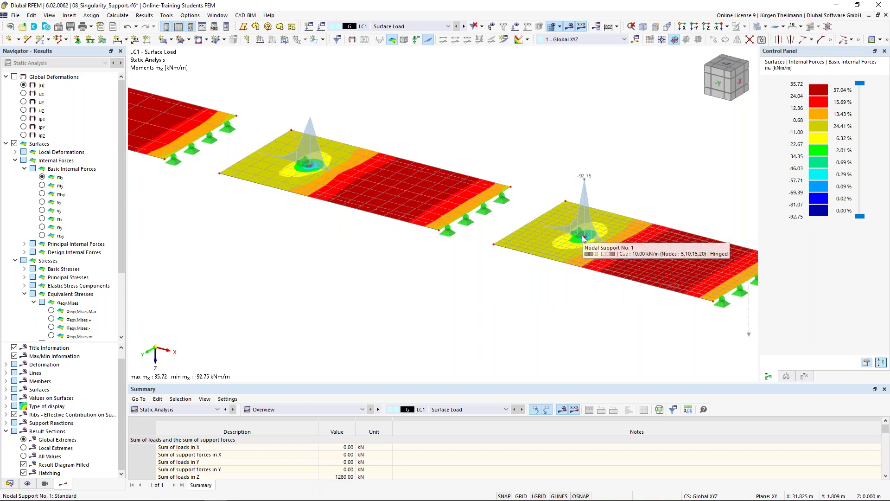
scroll(583, 250, "up", 3)
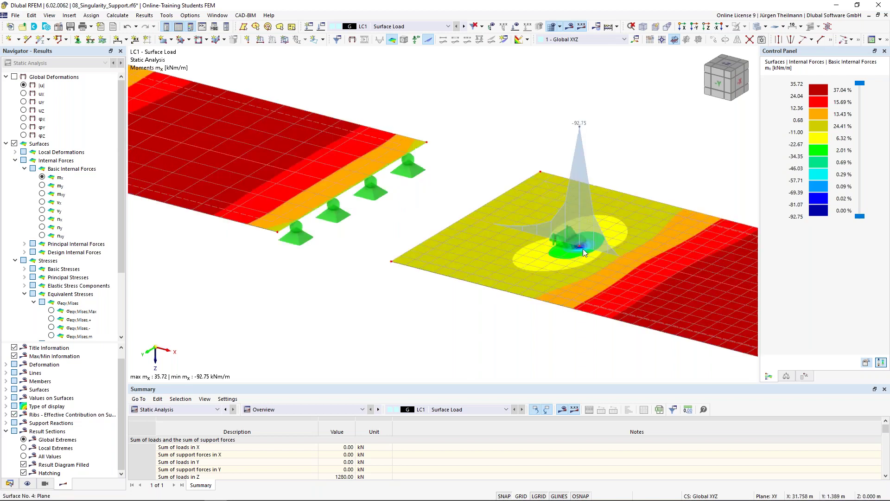
scroll(582, 249, "up", 1)
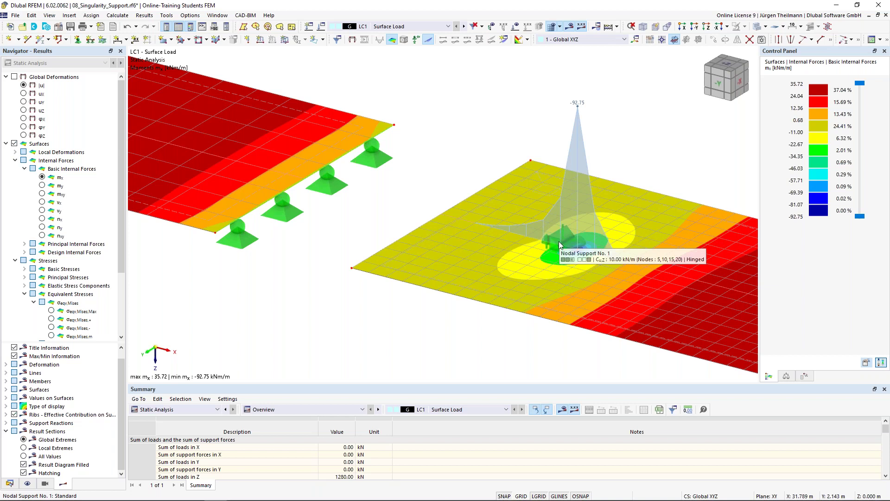
middle_click_drag(574, 287, 572, 287)
scroll(528, 224, "up", 4)
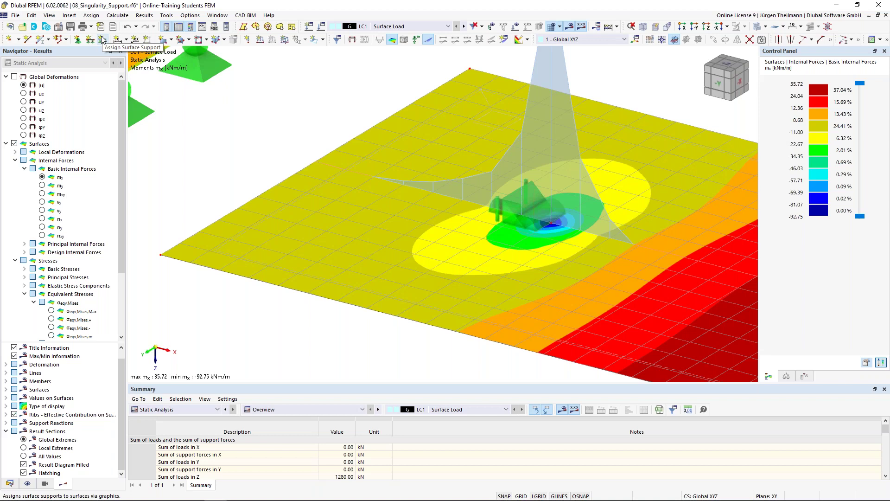
scroll(487, 235, "down", 2)
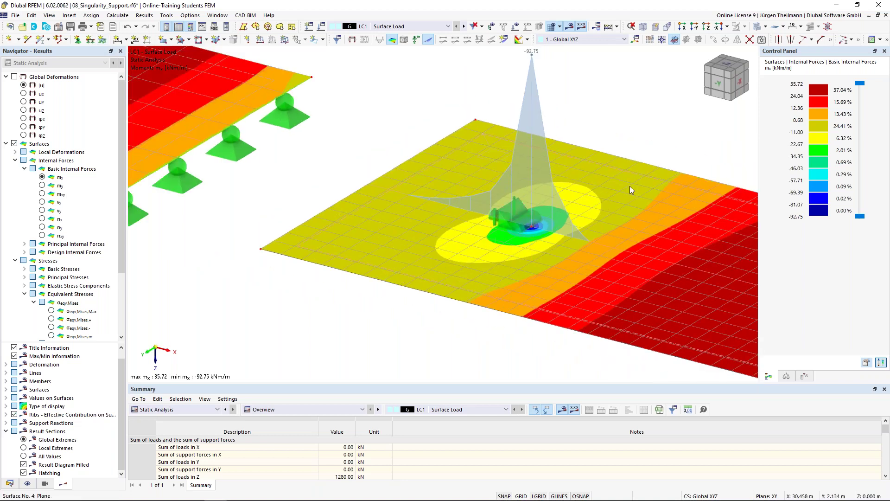
Define the nodal support stiffness via a fictitious column, modelled by elastic surface foundations
mouse_move(526, 230)
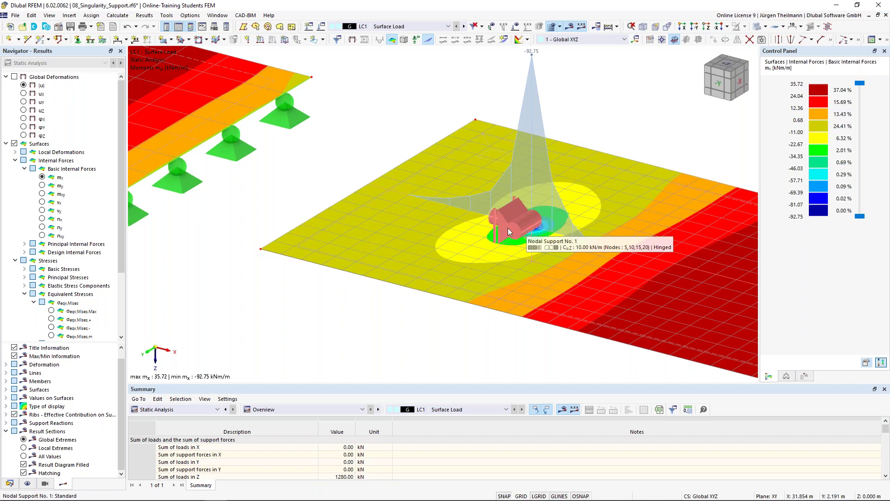
double_click(508, 227)
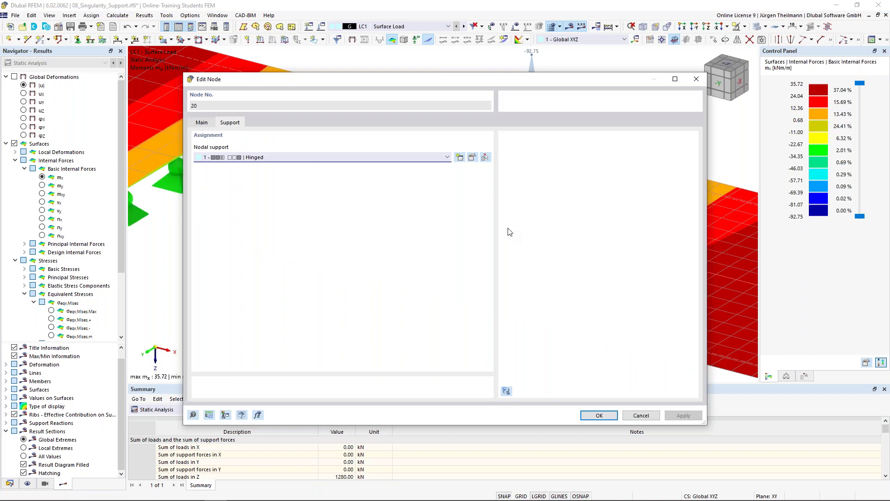
left_click(472, 158)
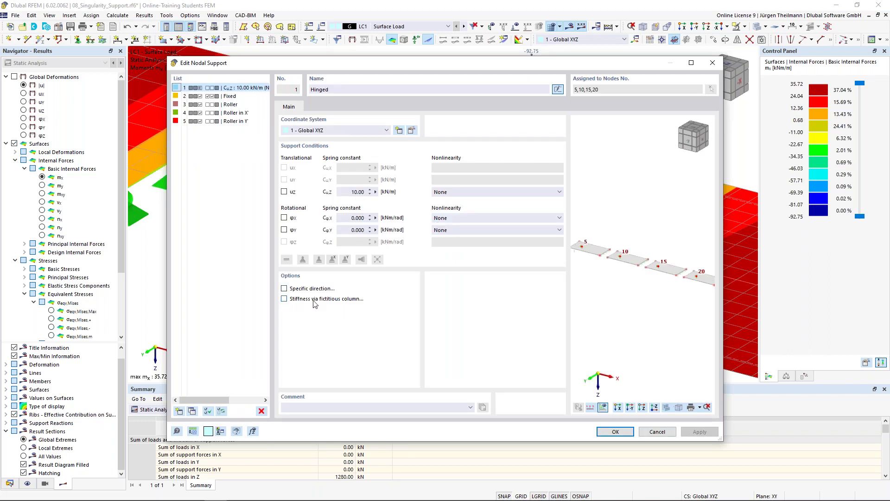
left_click(284, 299)
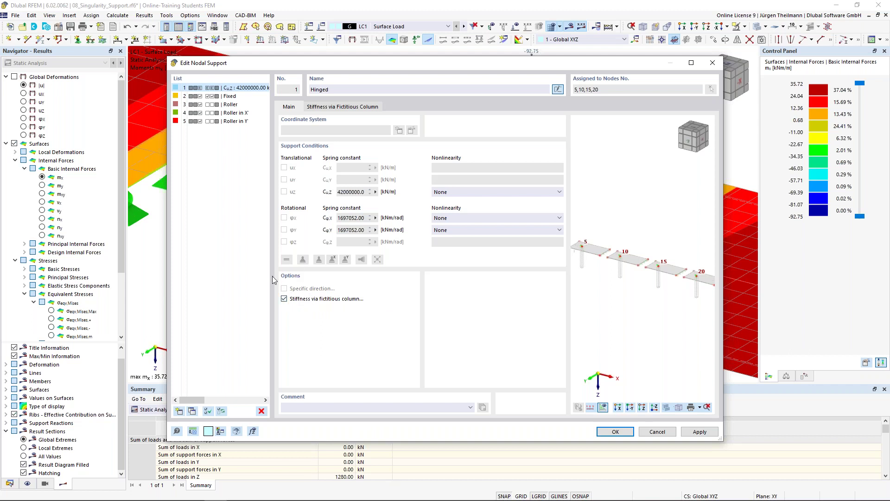
left_click(370, 107)
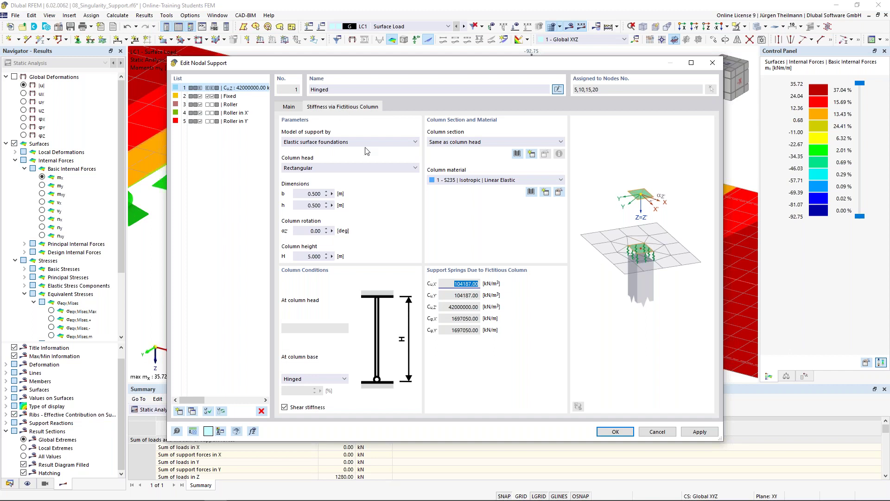
left_click(416, 142)
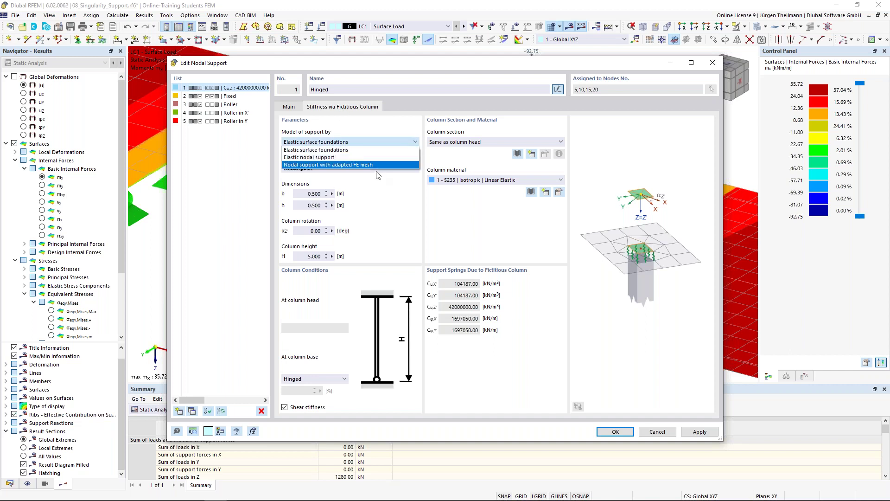
left_click(371, 150)
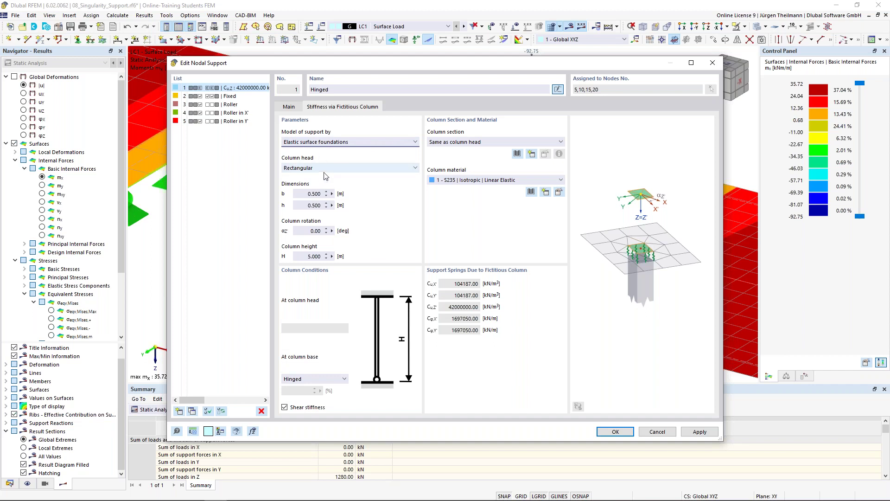
Keep the fictitious column's head rectangular and set the column height to 3 m
left_click(396, 167)
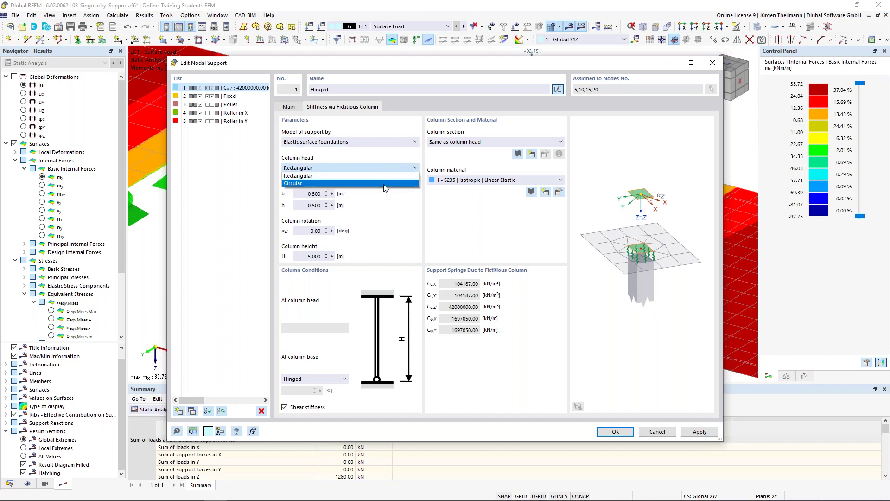
left_click(324, 176)
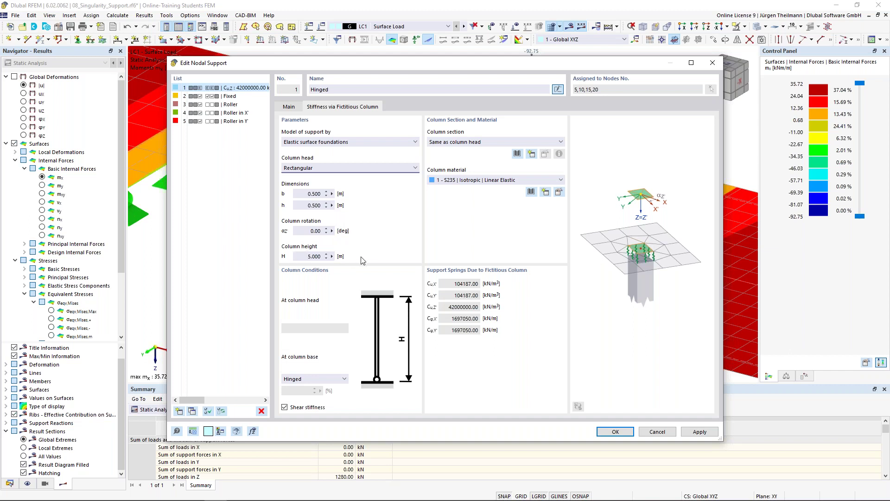
double_click(305, 256)
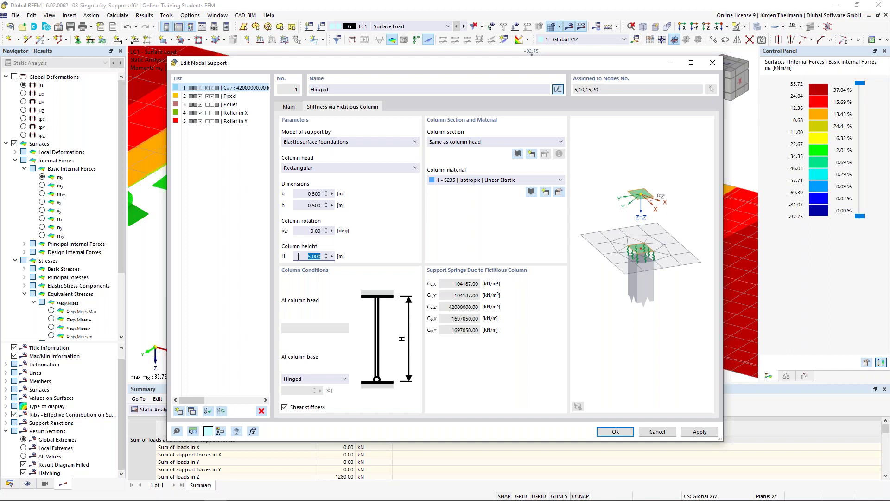
type("3")
key("Tab")
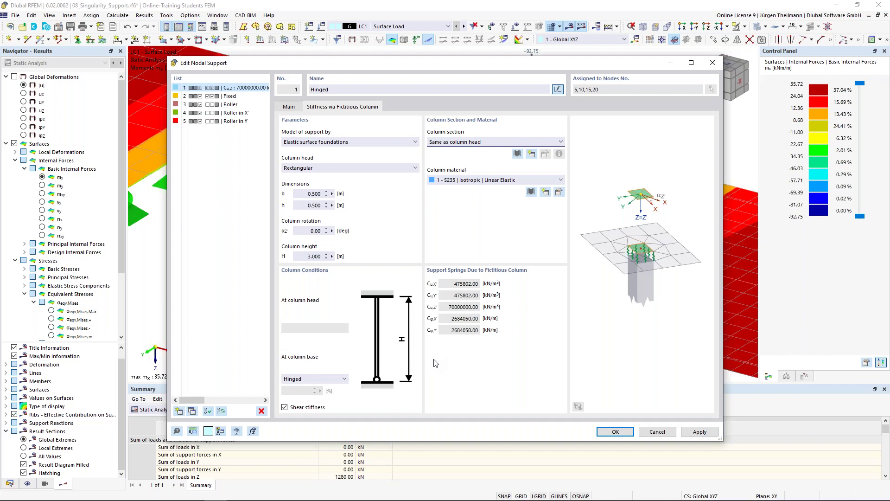
Keep elastic surface foundations and the section same as column head, then apply the support to node 20, accepting deletion of the results
left_click(388, 144)
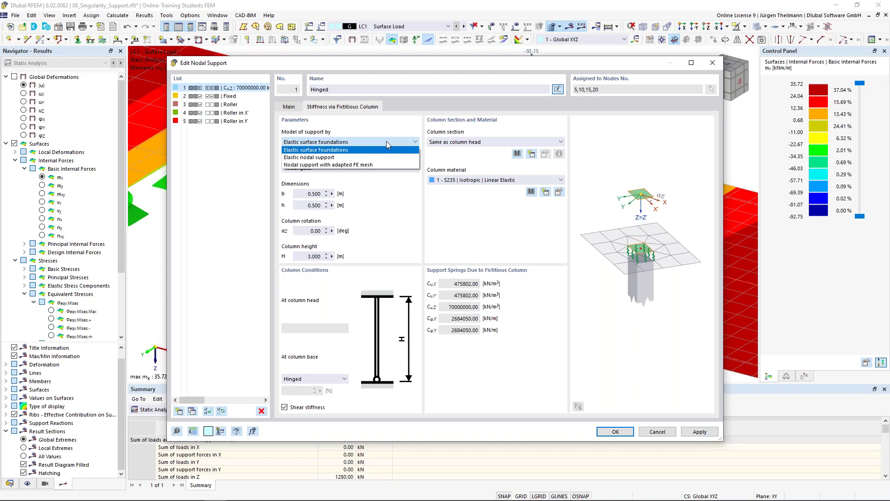
left_click(385, 141)
left_click(495, 141)
left_click(495, 141)
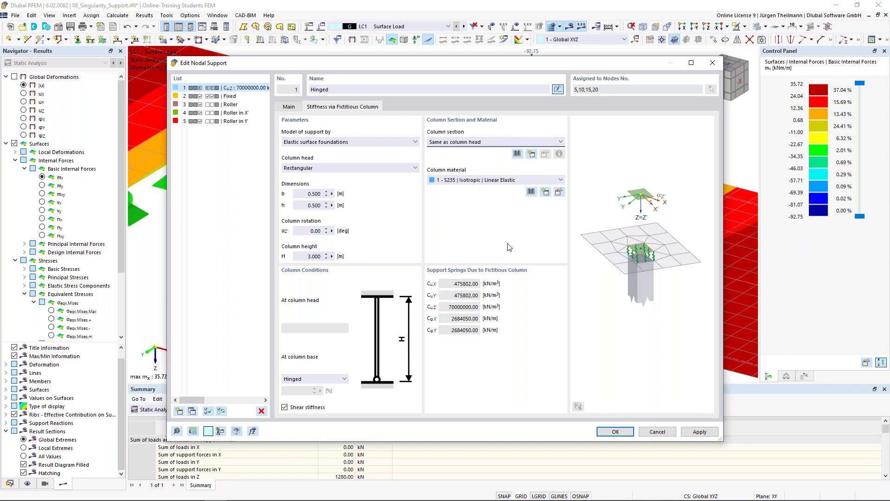
left_click(617, 431)
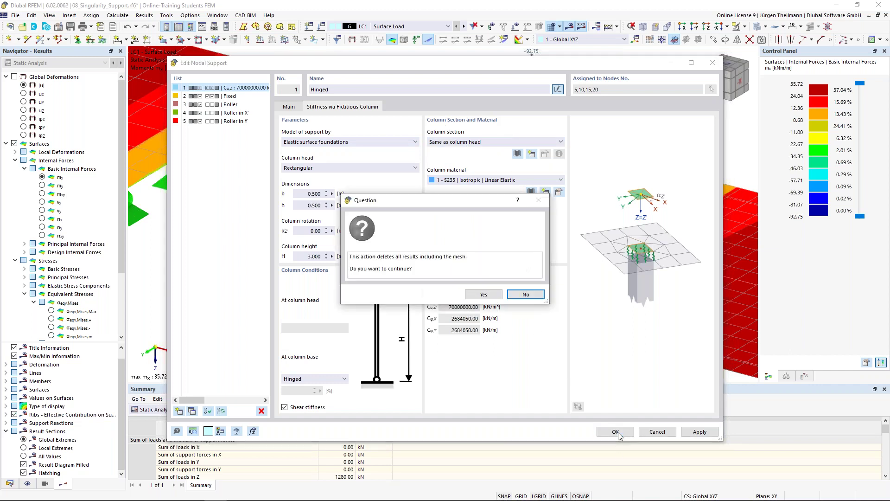
left_click(473, 295)
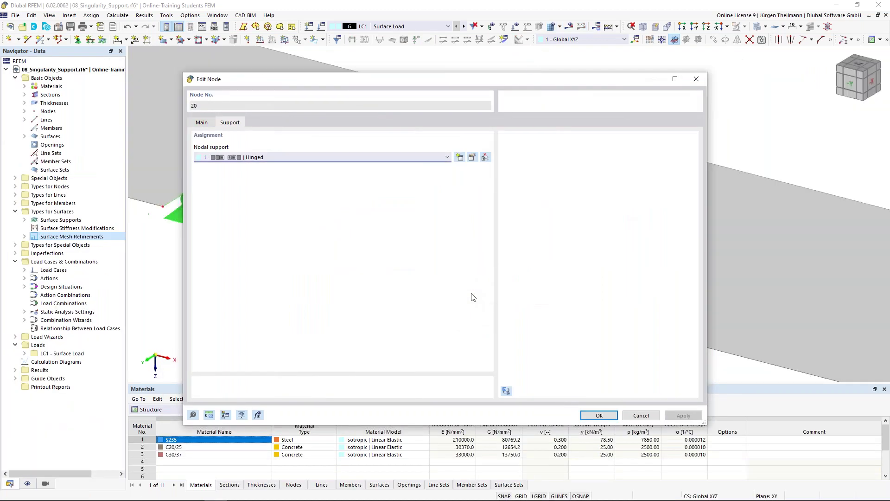
left_click(599, 415)
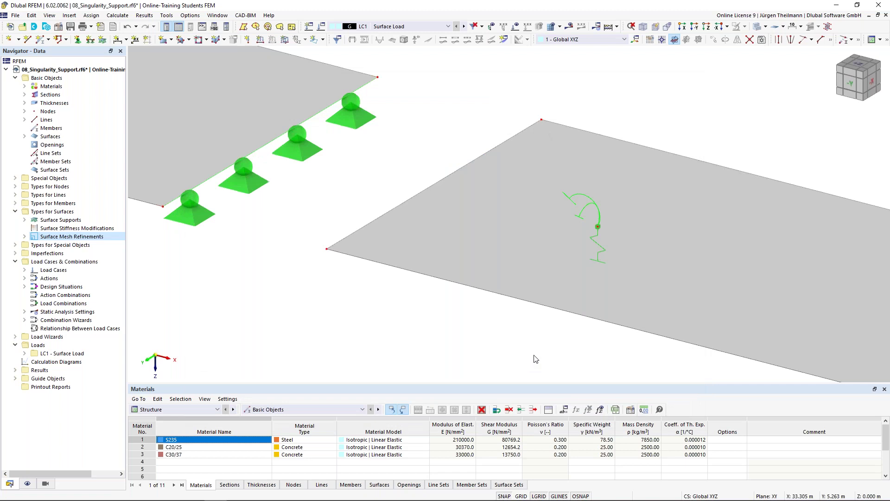
Recalculate LC1 with the fictitious-column supports and display the mx results
left_click(599, 249)
scroll(599, 249, "up", 4)
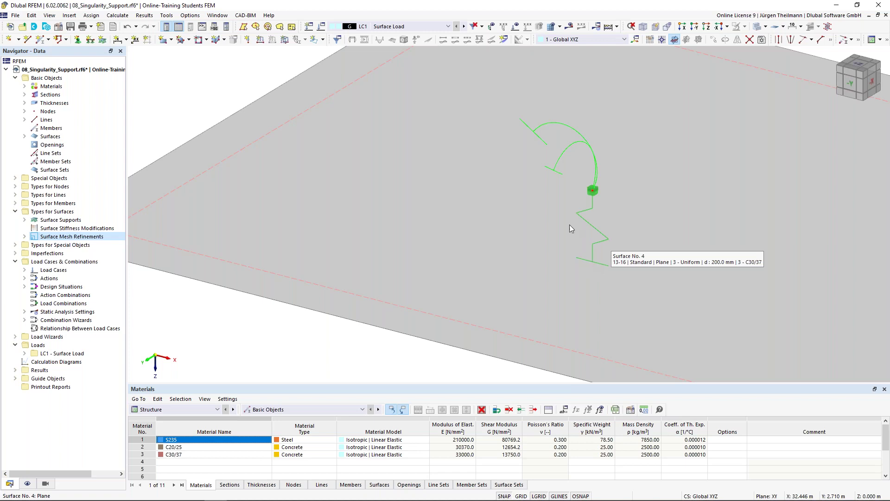
left_click(569, 26)
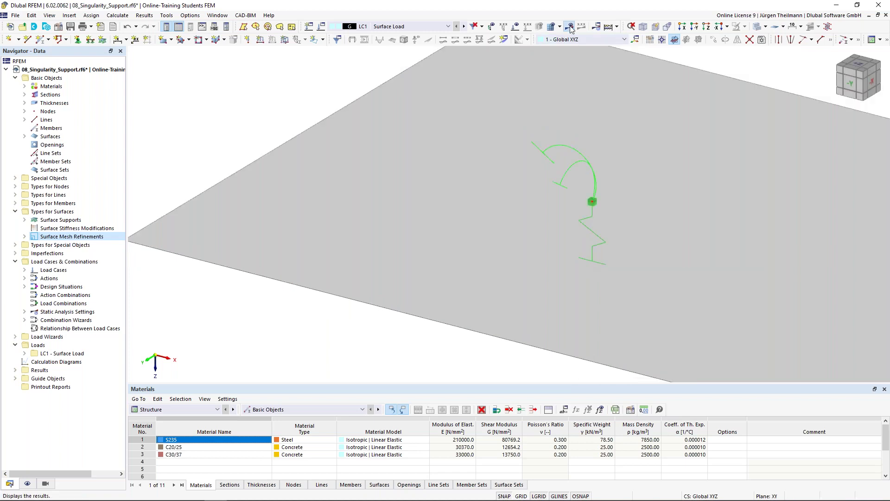
left_click(483, 294)
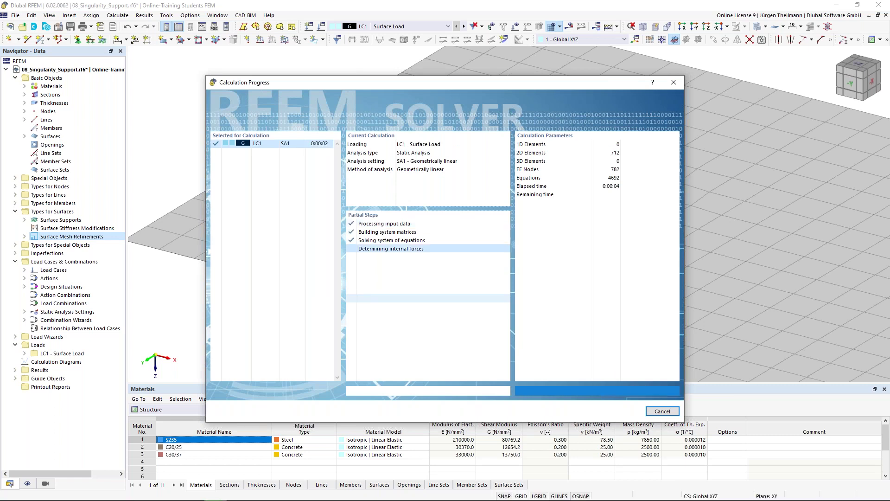
Examine the mx distribution and section diagrams around the column heads and compare the peaks across the differently meshed slabs
scroll(477, 296, "down", 6)
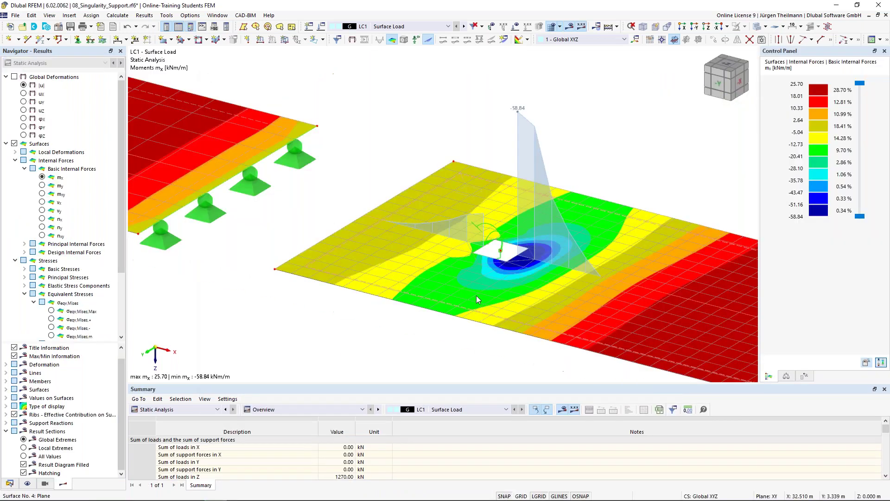
middle_click_drag(593, 306, 559, 312)
scroll(232, 217, "up", 3)
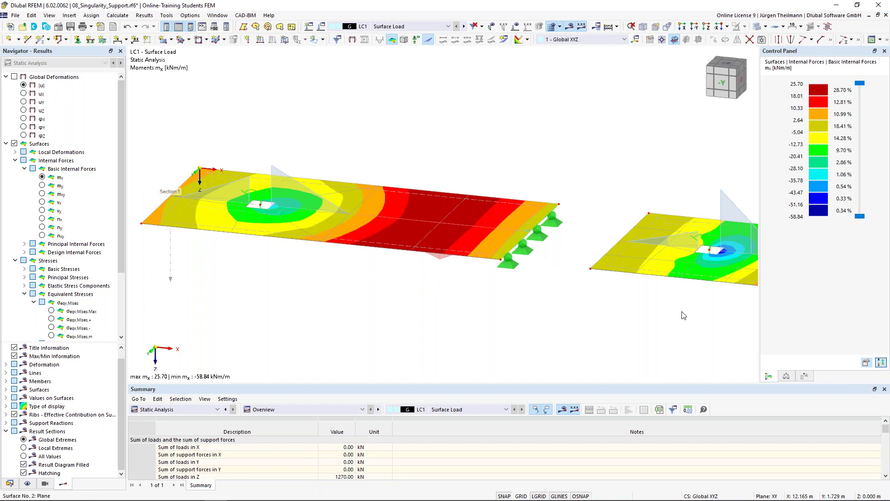
middle_click_drag(701, 243, 337, 243)
scroll(337, 243, "down", 3)
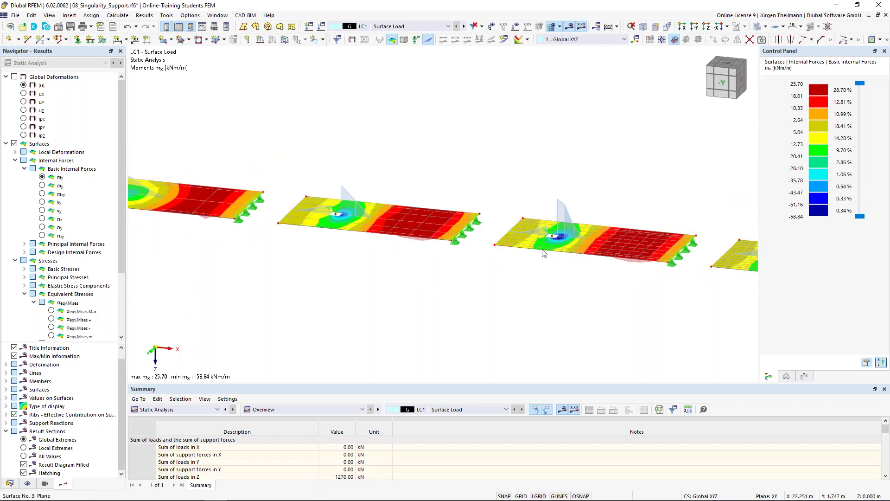
scroll(653, 254, "up", 5)
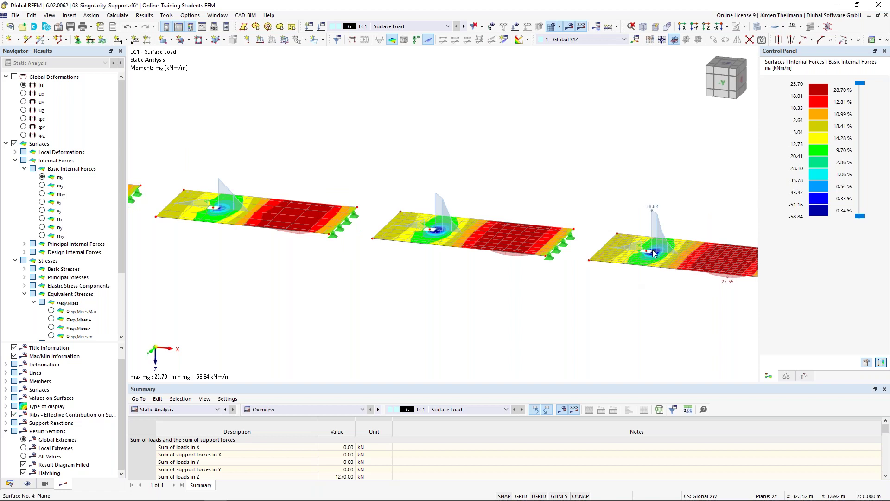
scroll(654, 254, "up", 2)
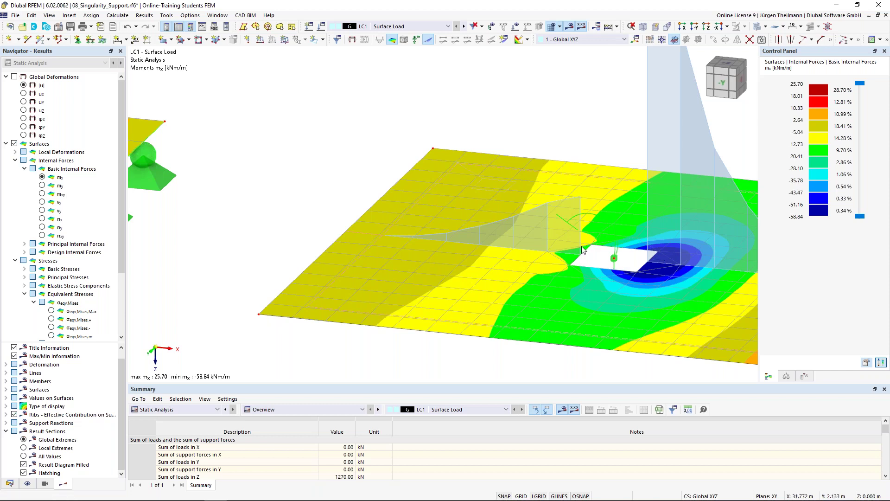
scroll(638, 252, "down", 2)
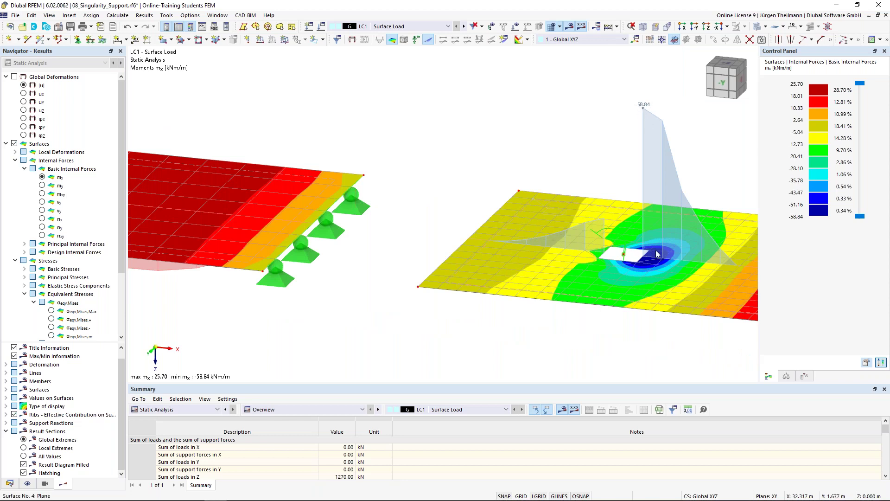
scroll(657, 254, "down", 2)
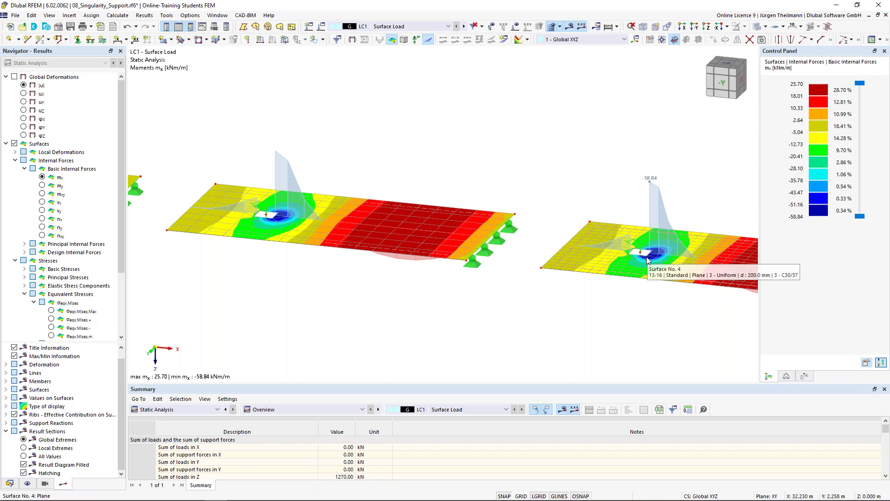
scroll(647, 260, "down", 1)
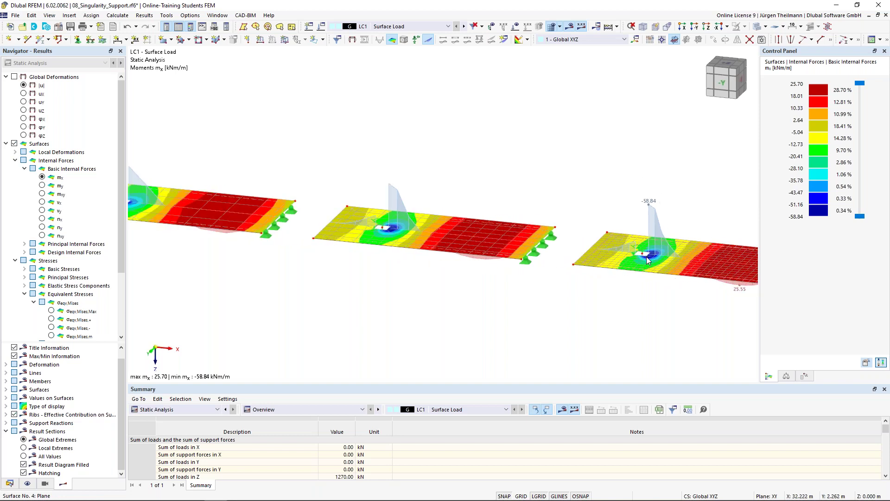
scroll(648, 260, "down", 1)
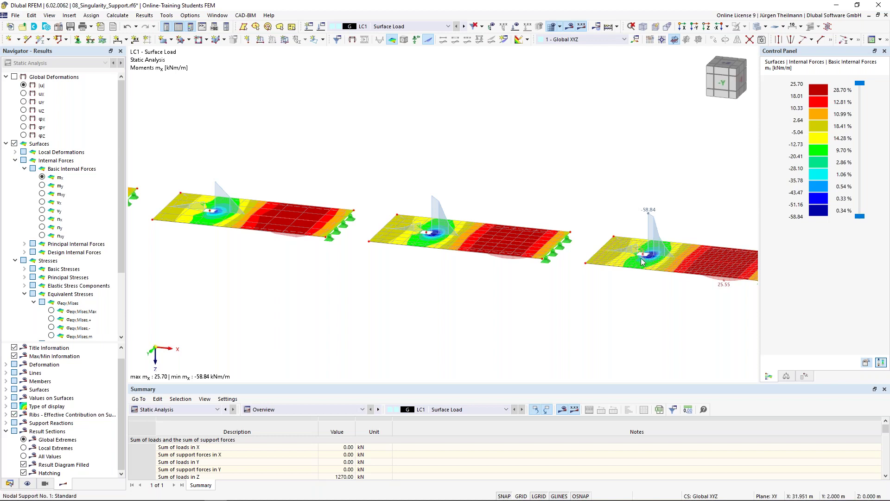
middle_click_drag(649, 260, 626, 278, "ctrl")
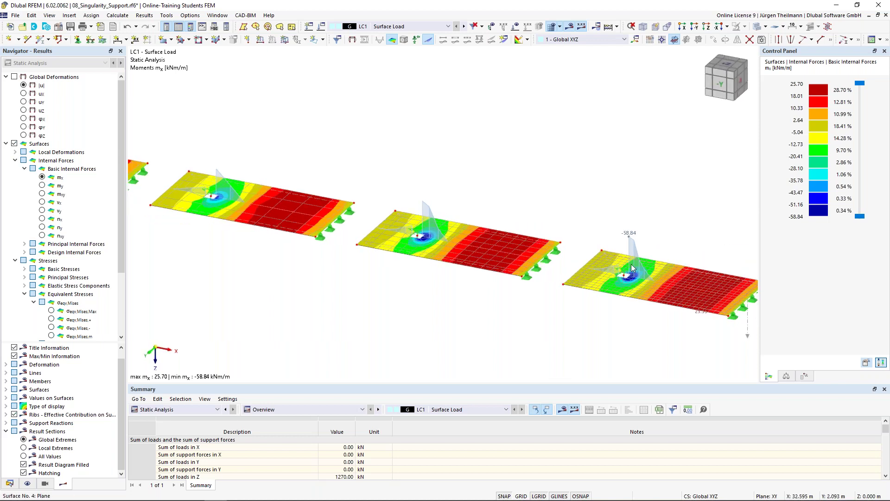
scroll(634, 274, "up", 1)
scroll(636, 276, "up", 2)
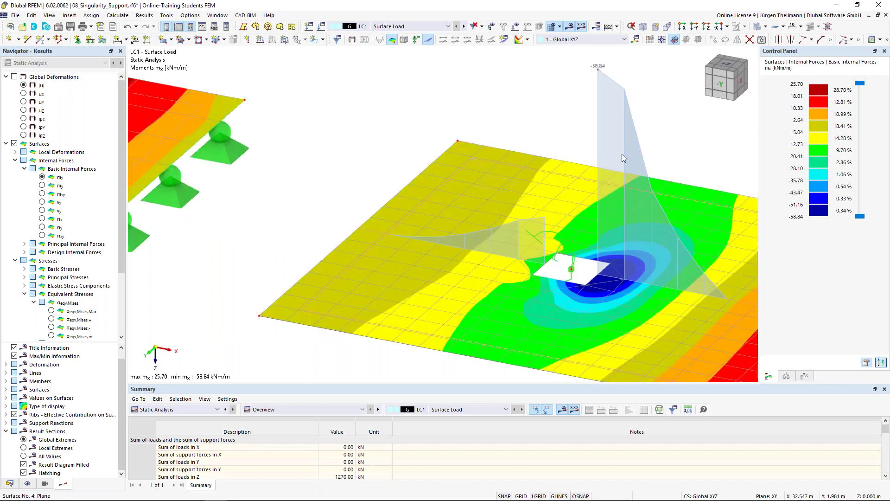
scroll(610, 90, "down", 1)
scroll(610, 90, "down", 1)
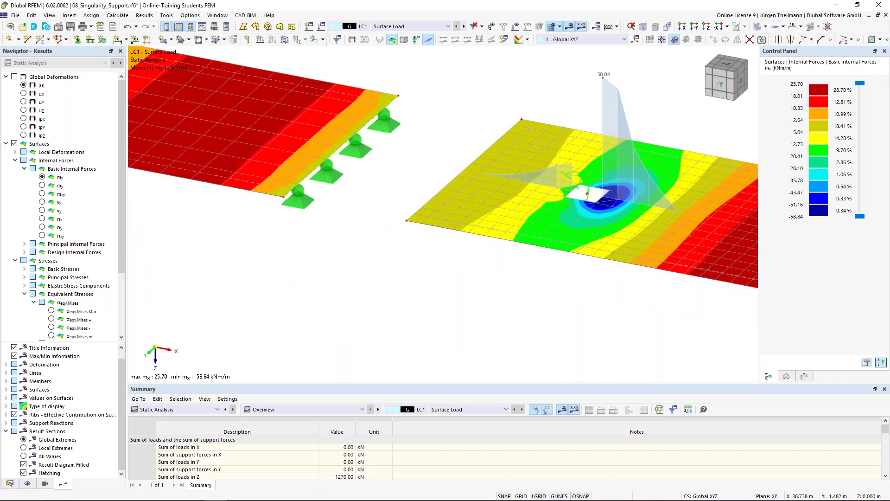
middle_click_drag(613, 191, 650, 271)
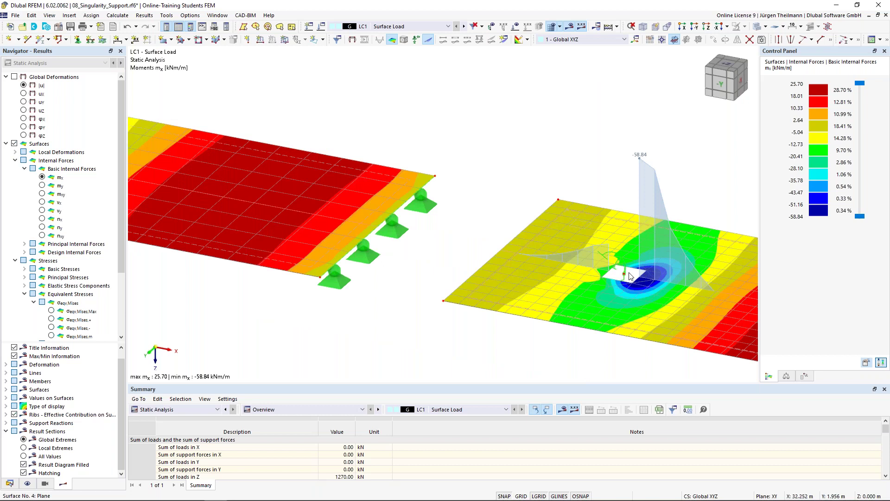
scroll(650, 279, "down", 1)
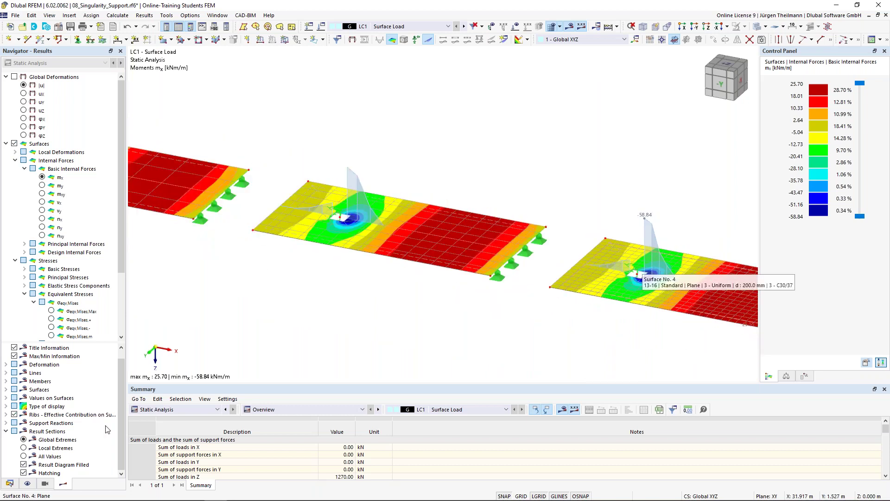
Label the result sections with local extremes and compare the mx peaks at the column heads of all four slabs
left_click(24, 448)
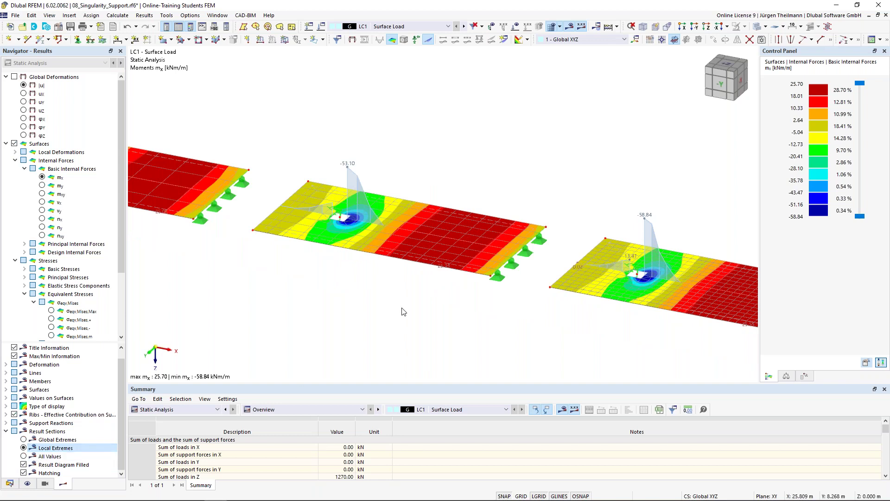
scroll(401, 308, "down", 2)
scroll(453, 309, "down", 3)
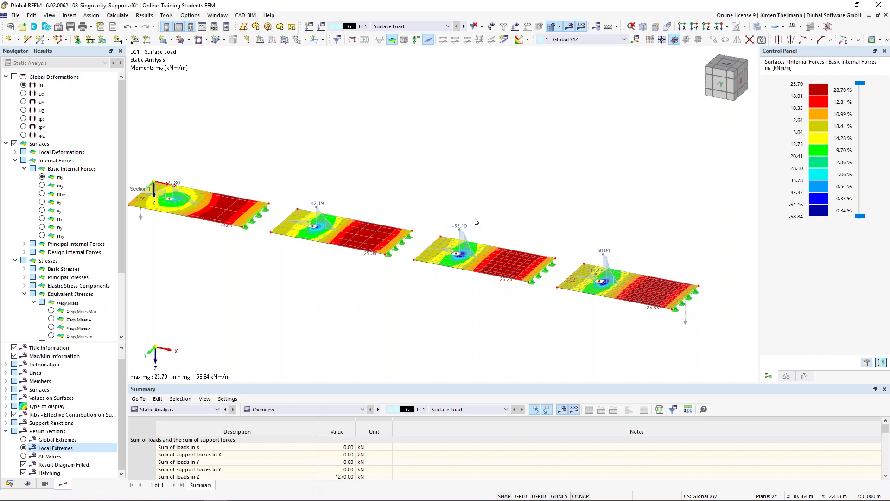
scroll(617, 255, "up", 1)
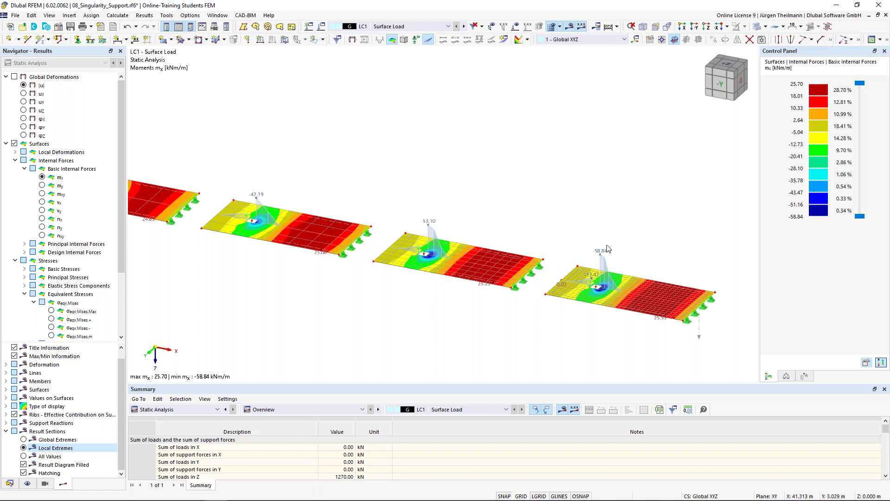
scroll(608, 288, "up", 3)
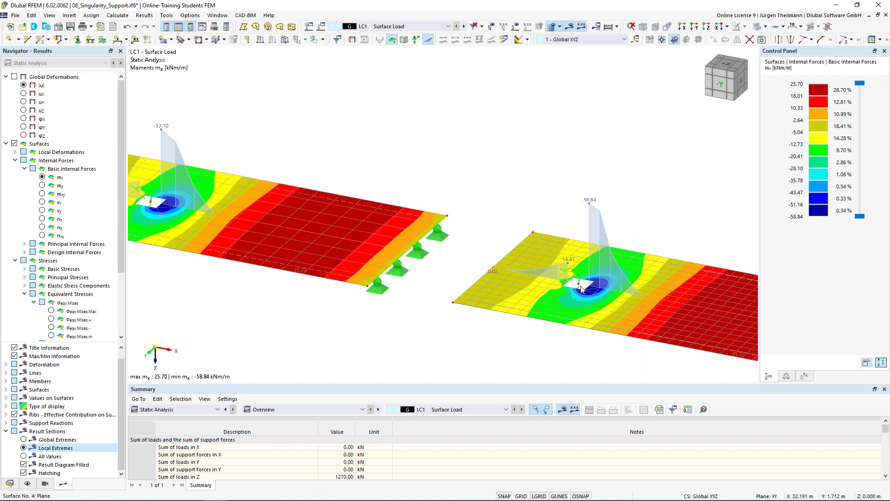
scroll(583, 287, "up", 2)
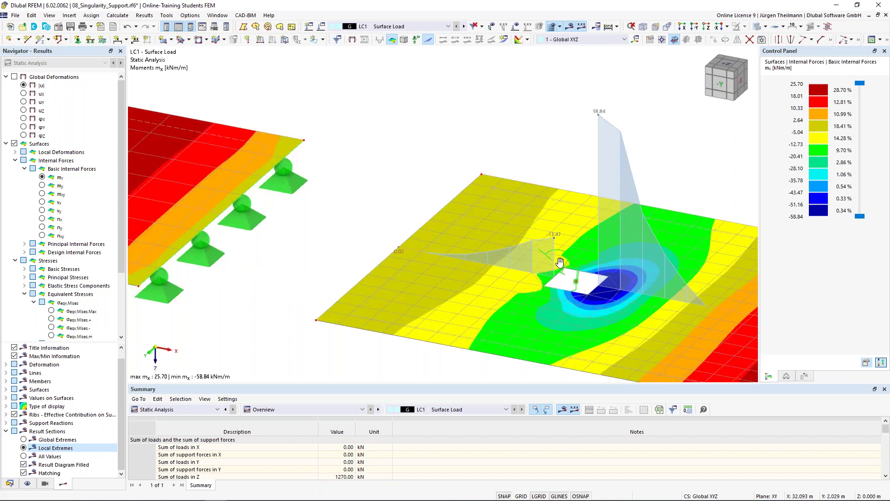
middle_click_drag(585, 288, 557, 263)
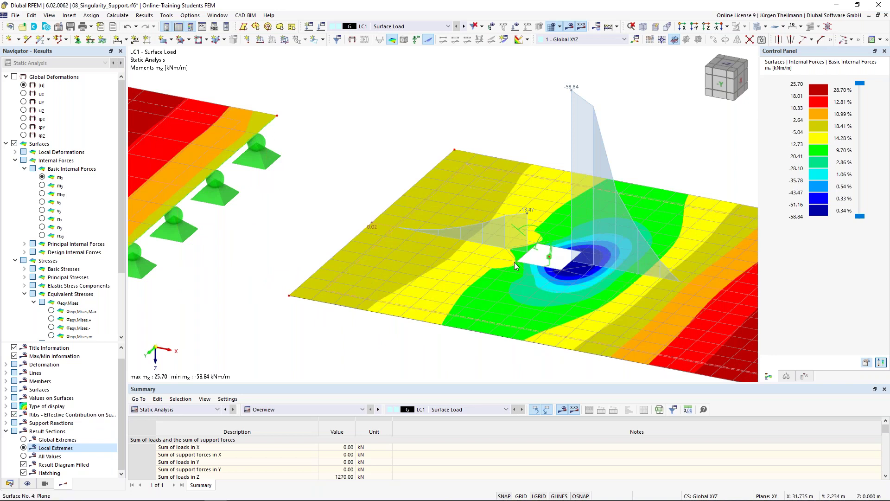
Activate mesh refinement for node 15 at the third slab's column and create a new nodal mesh refinement
scroll(513, 262, "down", 3)
scroll(397, 237, "up", 4)
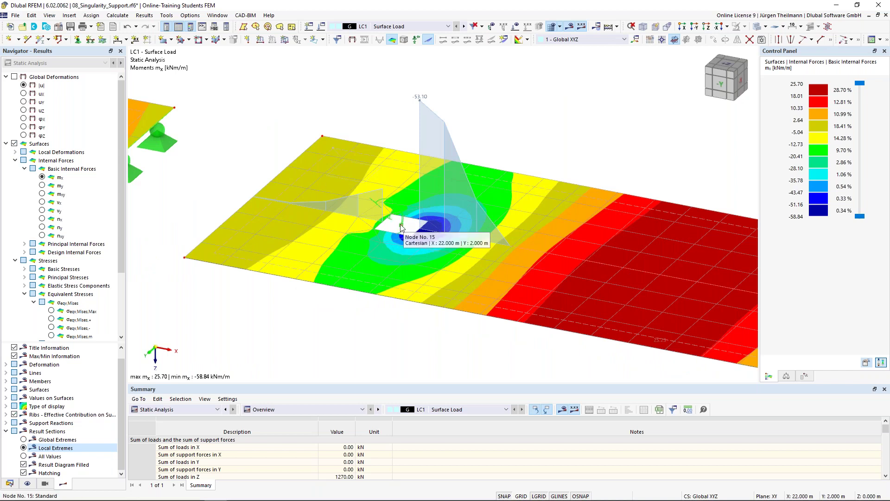
double_click(402, 227)
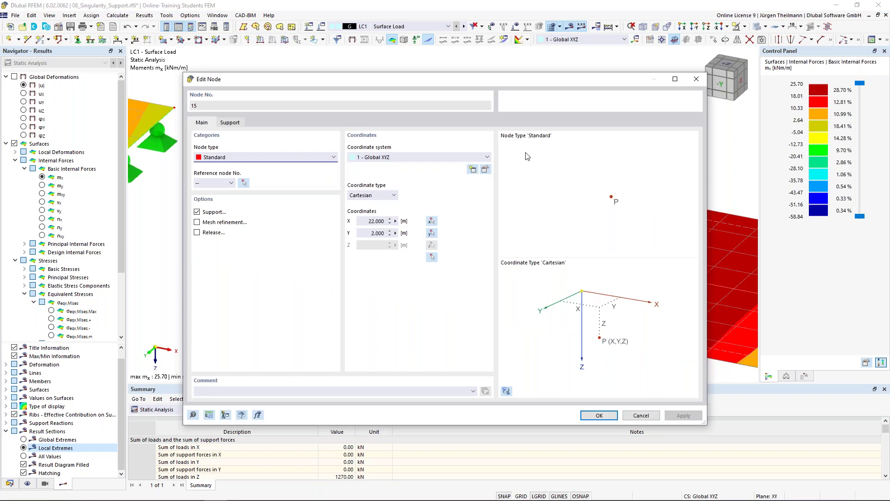
left_click(203, 223)
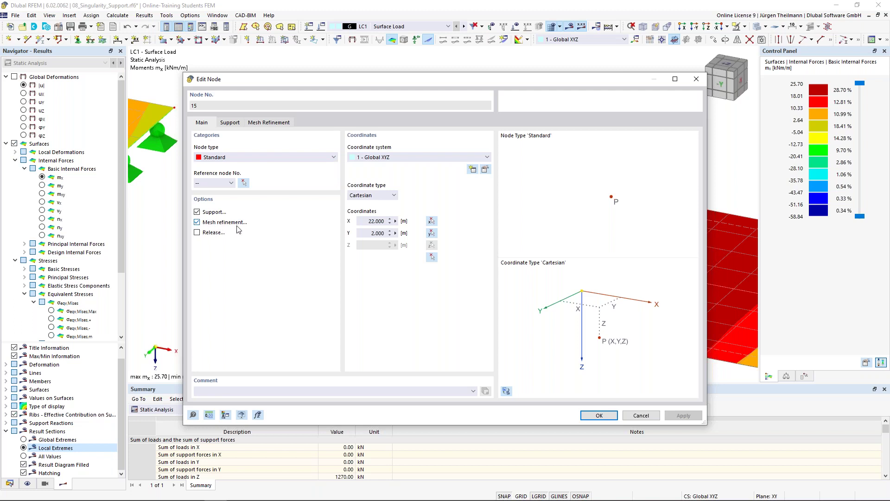
left_click(272, 124)
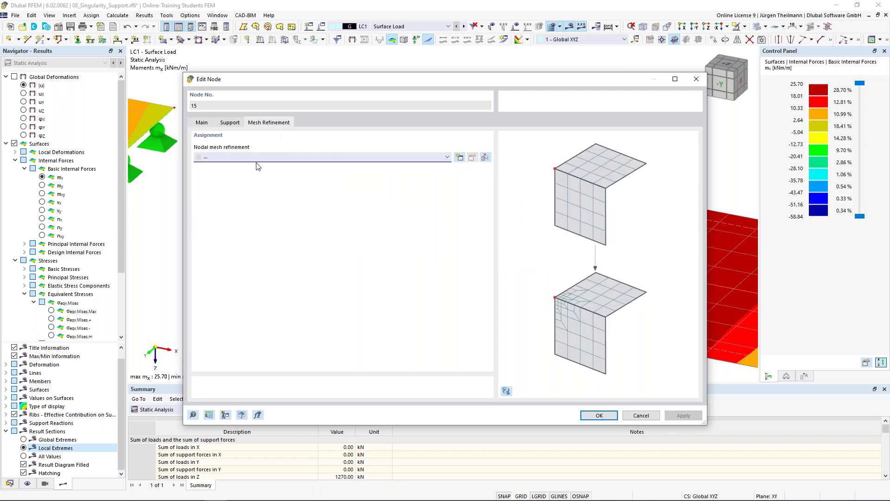
left_click(460, 158)
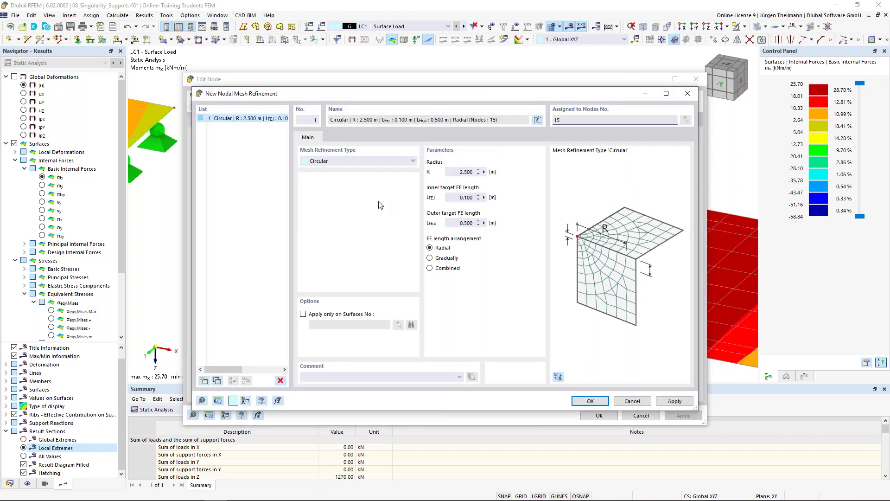
Define the nodal mesh refinement for node 15 as Rectangular with a 1.000 m side length and apply it to the node
left_click(412, 161)
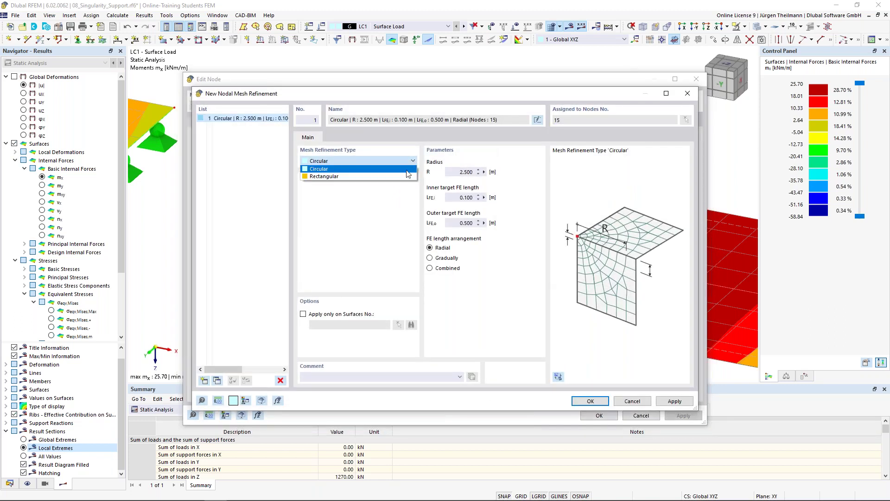
left_click(403, 179)
left_click(456, 172)
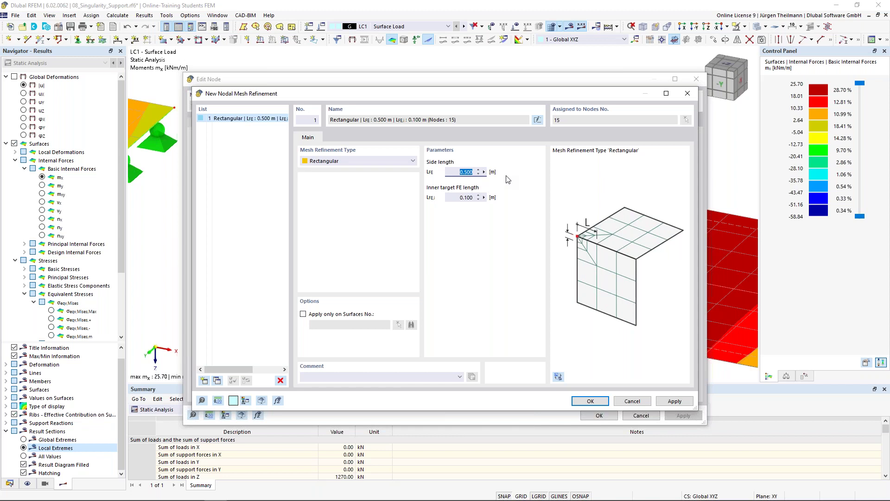
type("1")
key("Tab")
left_click(597, 402)
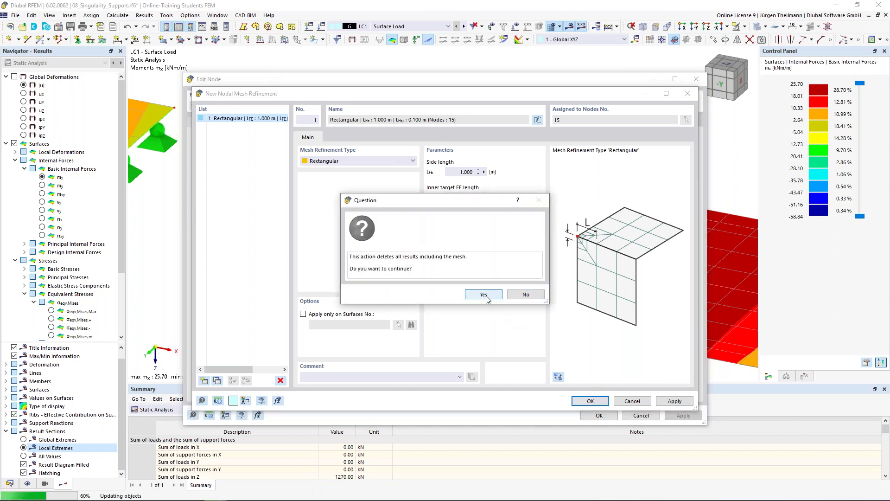
left_click(484, 295)
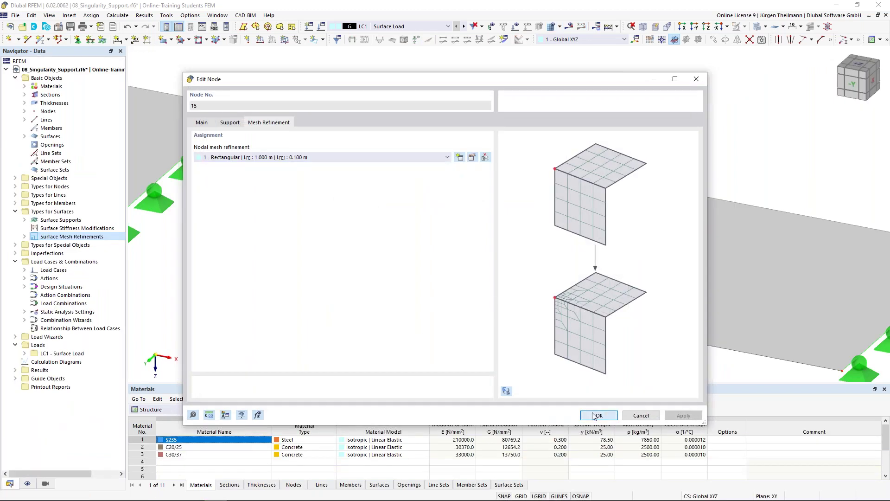
left_click(595, 415)
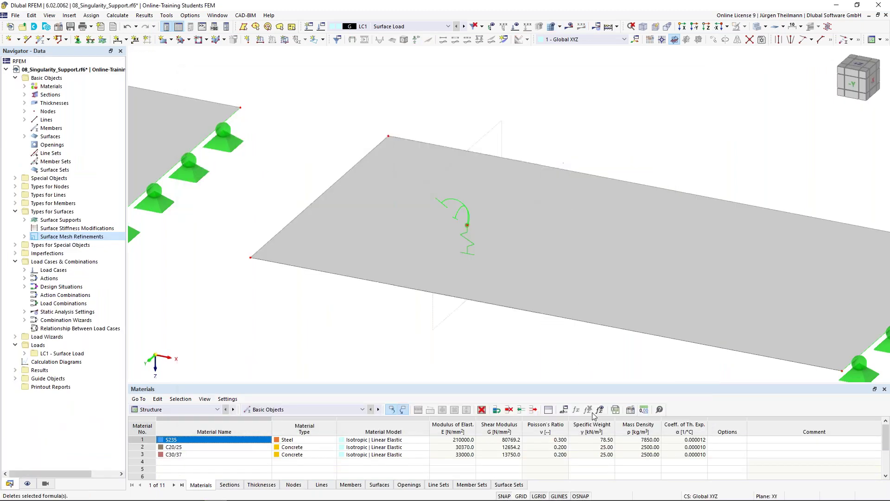
Generate the FE mesh and check the refined elements around the third slab's column
left_click(552, 31)
left_click(469, 297)
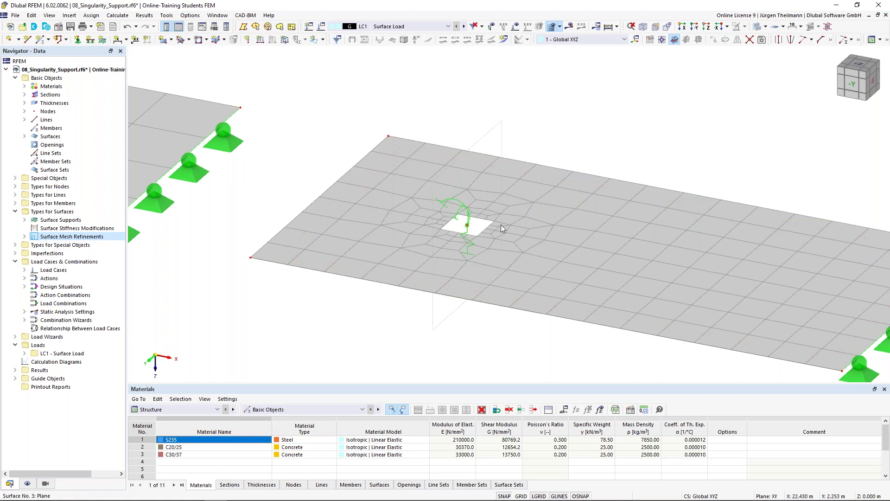
mouse_move(501, 227)
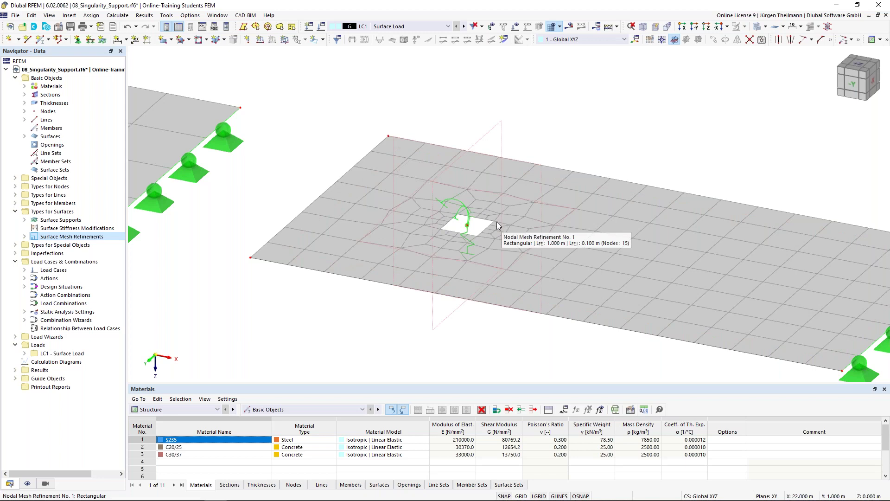
Create a new surface results adjustment and assign it to surface 3, the third slab
left_click(16, 179)
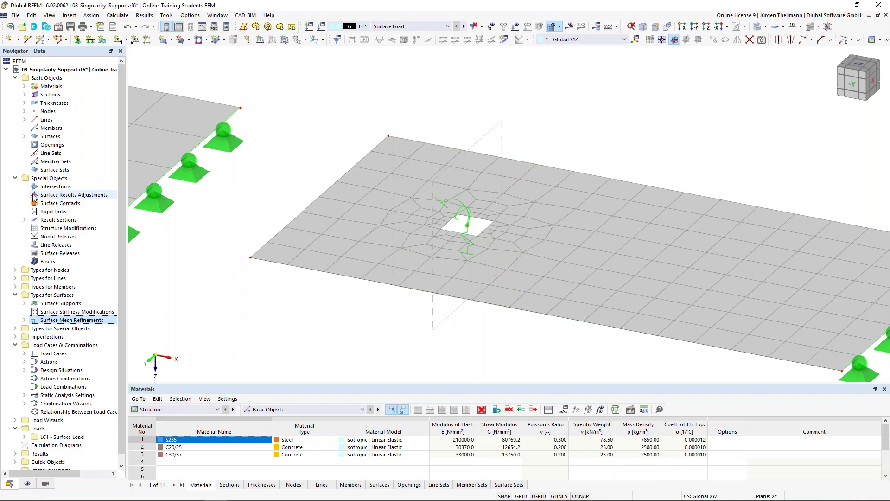
right_click(91, 198)
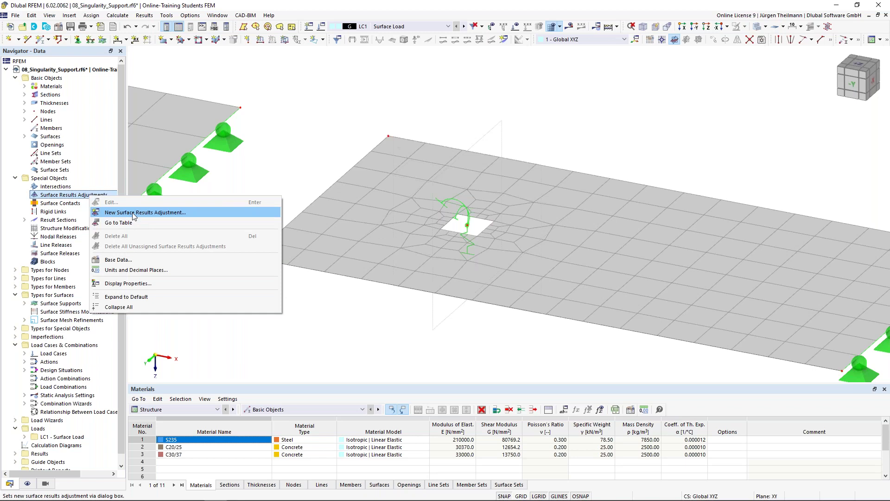
left_click(155, 213)
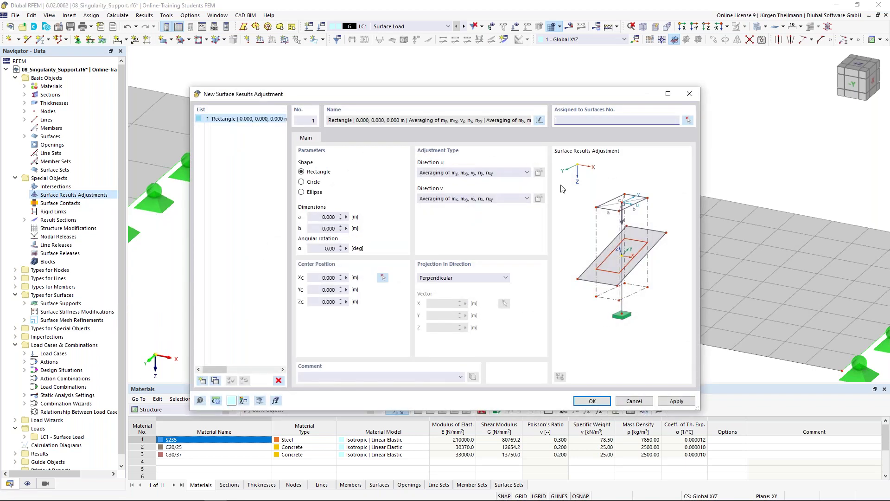
left_click(688, 120)
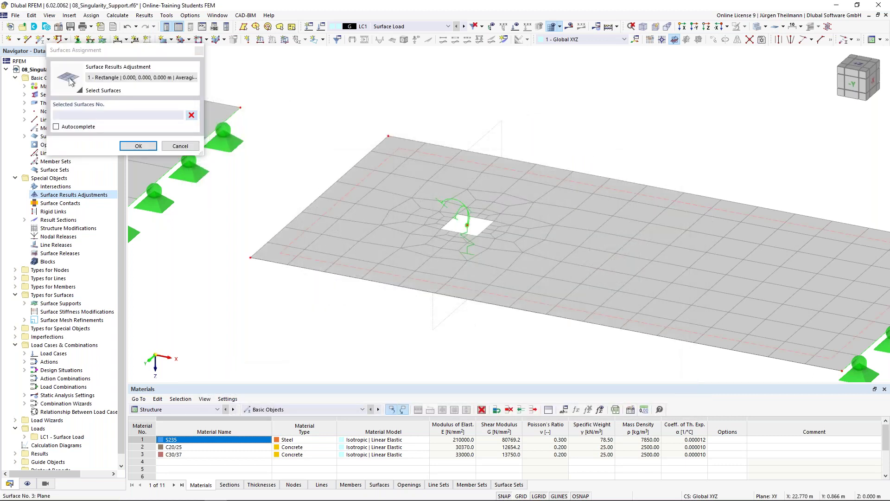
left_click(484, 200)
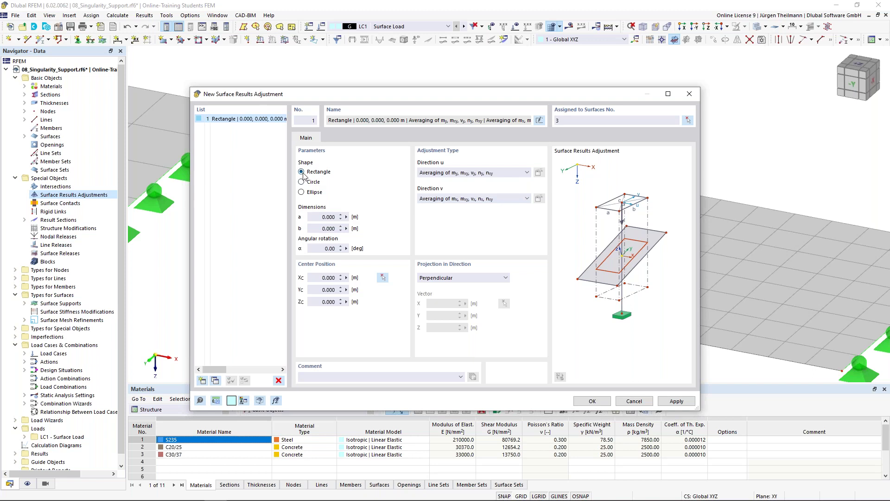
Set the rectangular adjustment area to 1.000 m by 1.000 m, centre it on node 15 and confirm the surface results adjustment
left_click(320, 217)
type("1")
key("Tab")
type("1")
key("Tab")
left_click(383, 277)
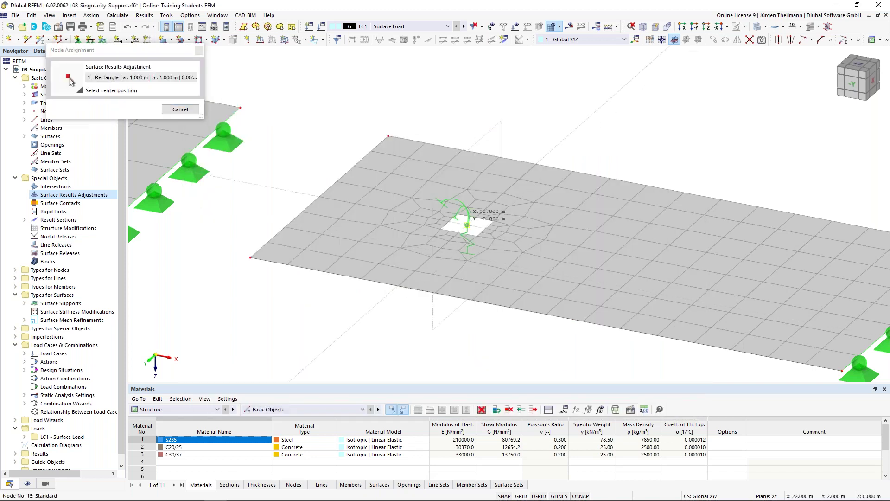
left_click(467, 225)
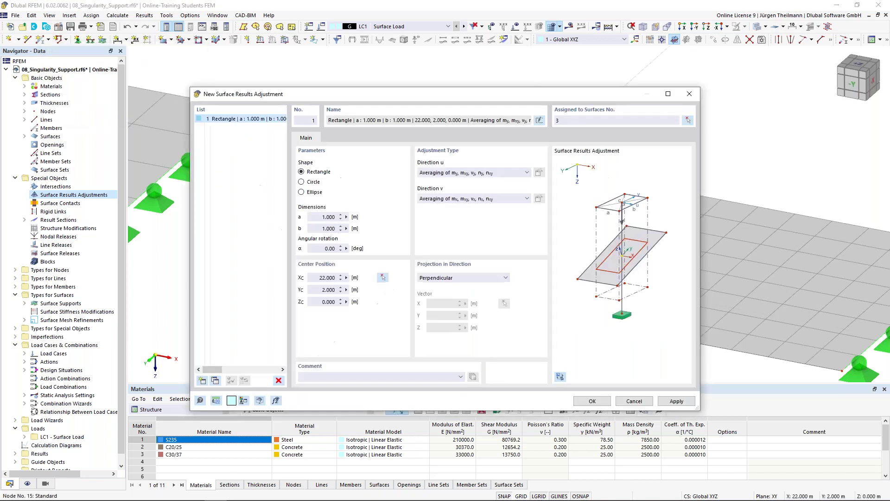
left_click(592, 402)
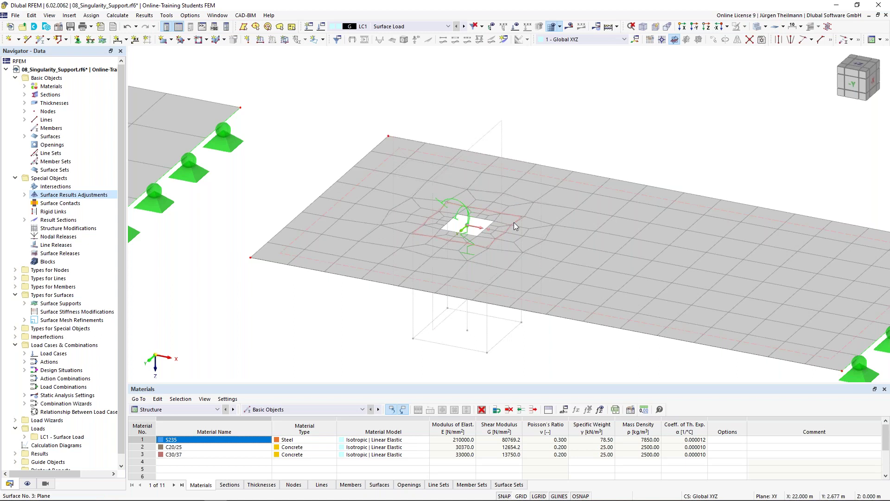
Recalculate LC1 with the mesh refinement and results adjustment, and display the mx results of the slabs
left_click(570, 27)
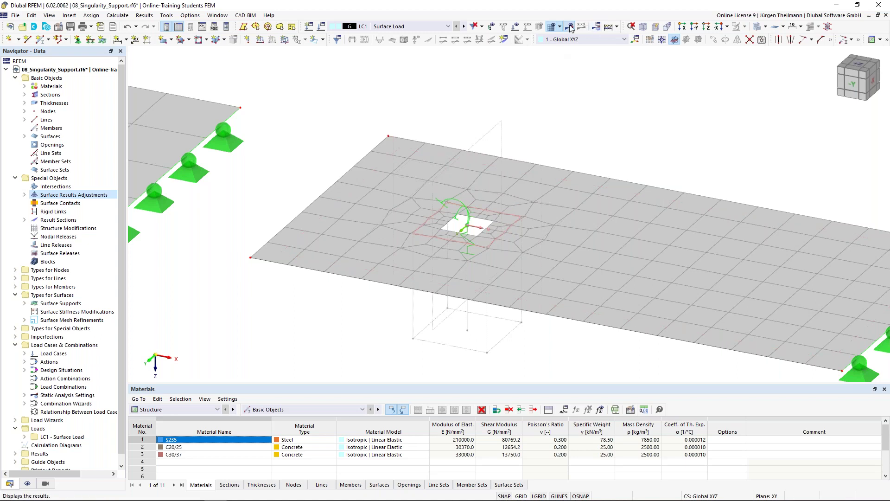
left_click(482, 293)
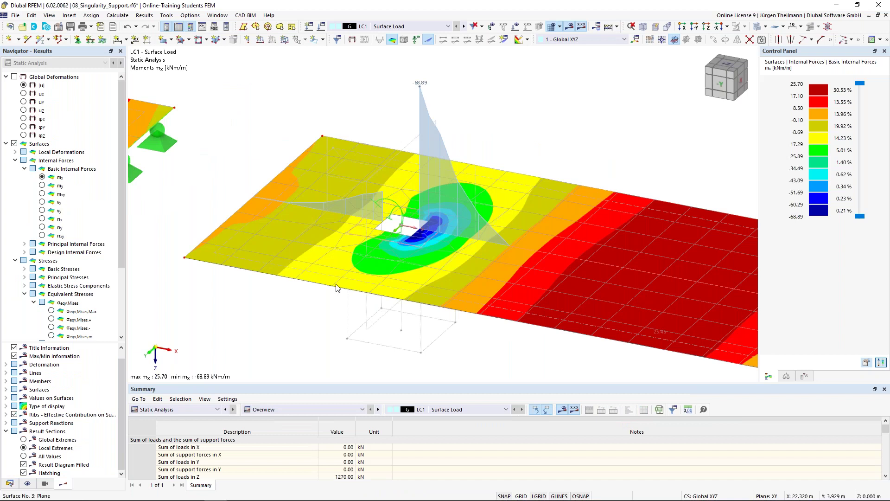
scroll(336, 282, "down", 2)
scroll(336, 282, "down", 2)
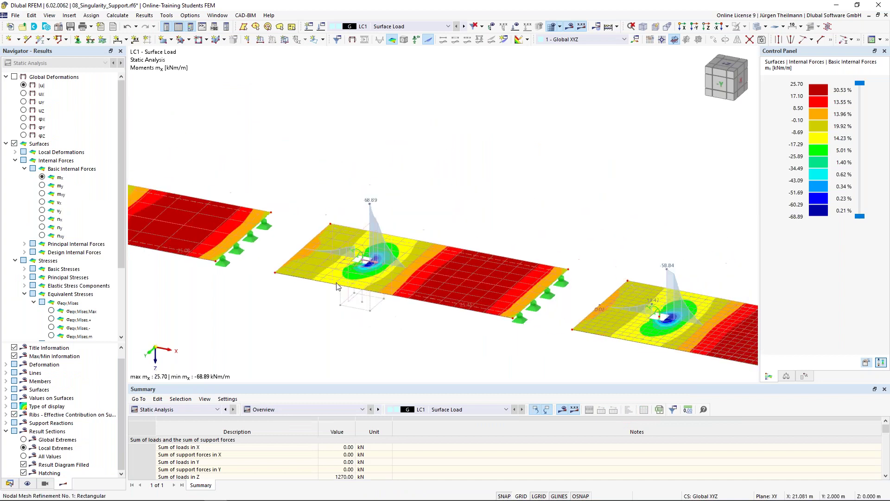
Examine the mx distribution and section diagram at the third slab's column and compare its peak with the other slabs
scroll(378, 261, "up", 2)
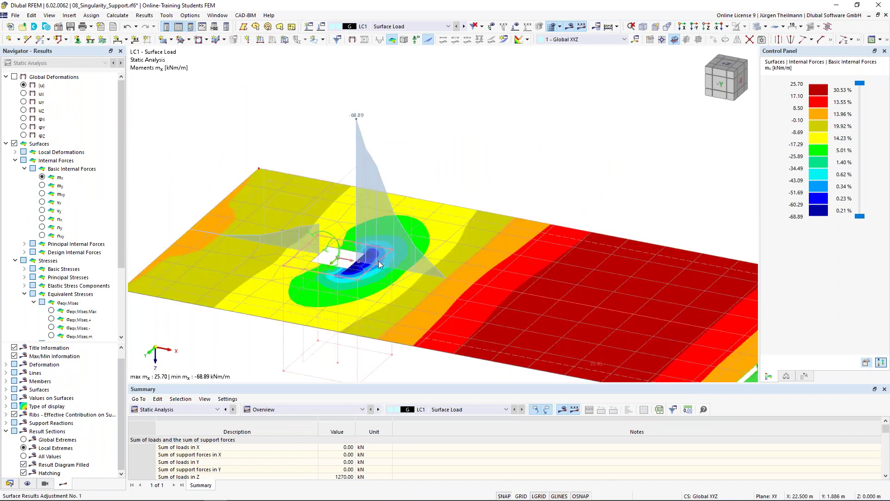
scroll(377, 262, "up", 2)
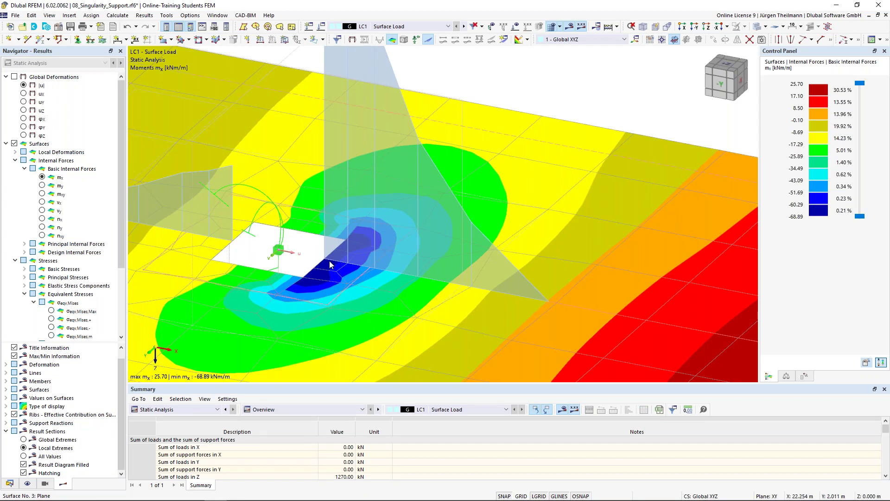
scroll(329, 261, "down", 1)
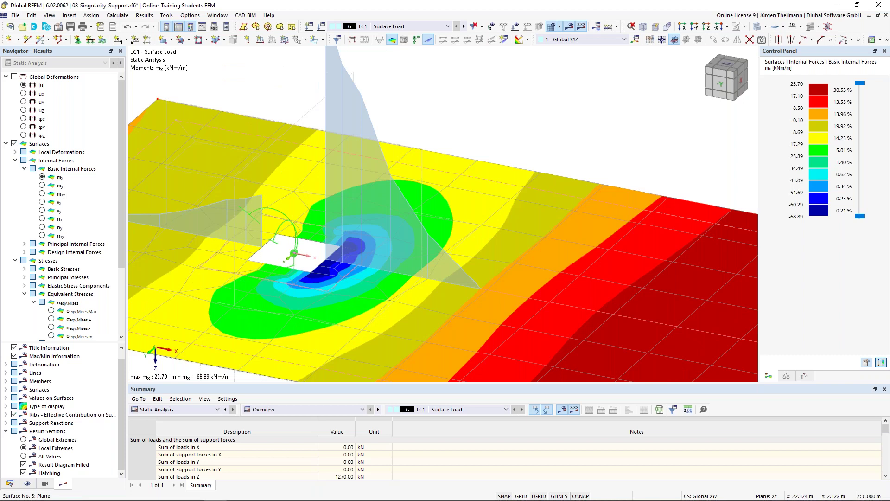
scroll(424, 251, "down", 1)
scroll(419, 261, "down", 1)
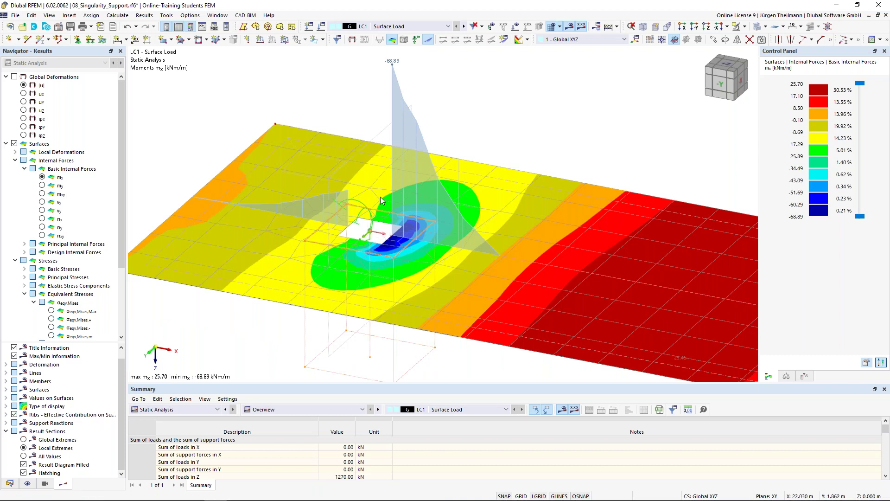
scroll(381, 196, "down", 3)
scroll(388, 166, "down", 2)
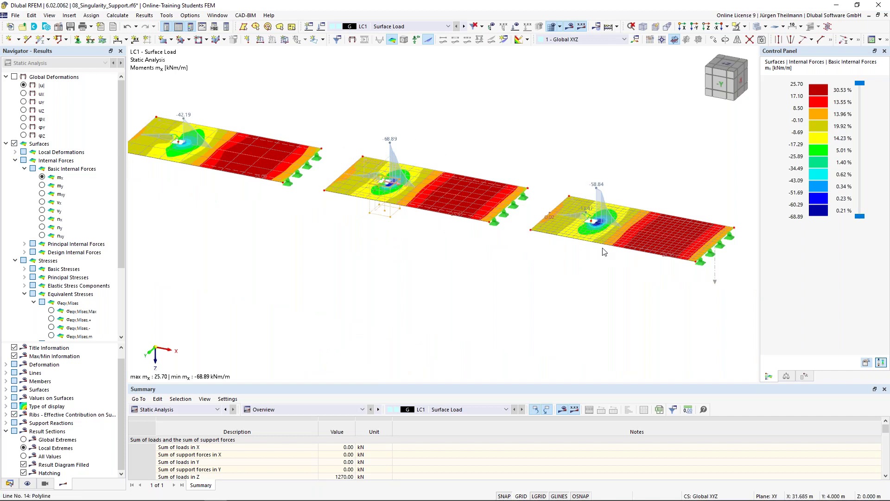
scroll(591, 222, "up", 5)
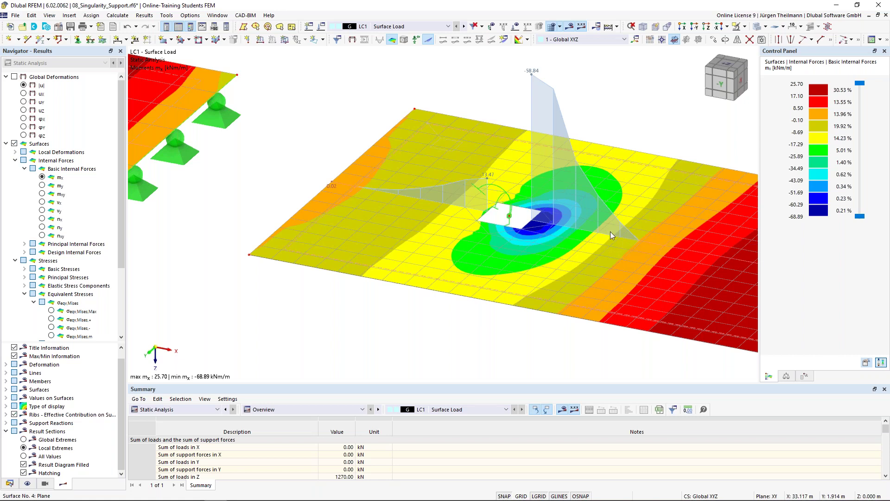
scroll(610, 232, "down", 4)
scroll(610, 232, "down", 3)
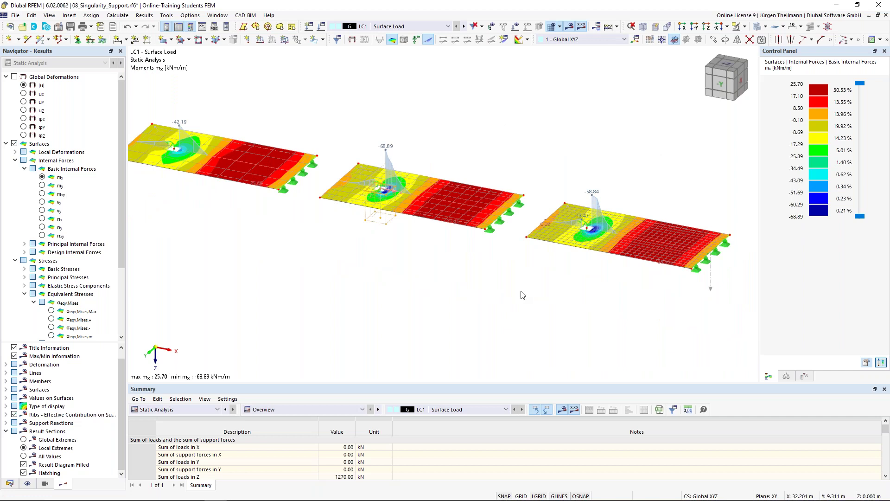
scroll(523, 295, "down", 2)
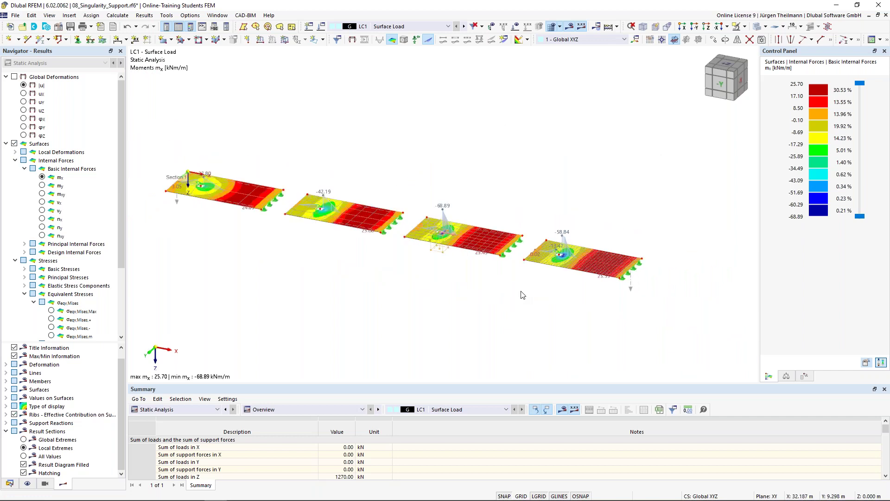
Undo the surface results adjustment and the nodal mesh refinement at the third slab, and recalculate LC1
left_click(136, 27)
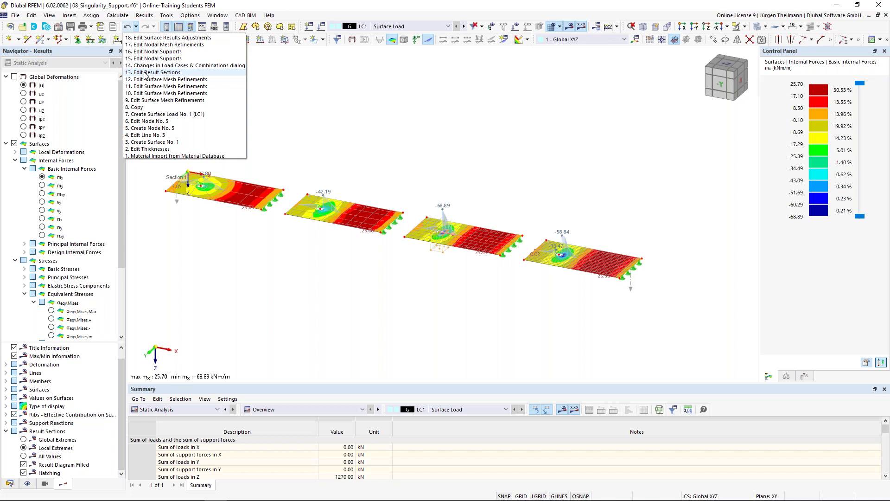
left_click(147, 45)
left_click(492, 294)
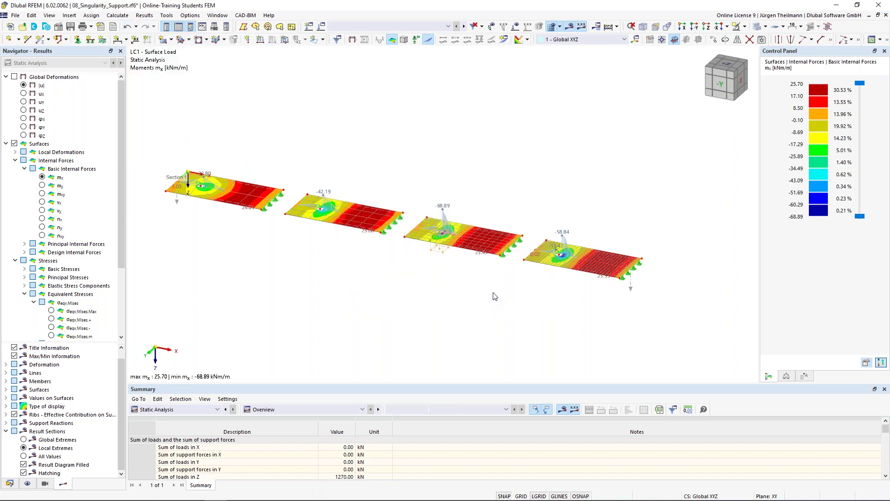
left_click(570, 27)
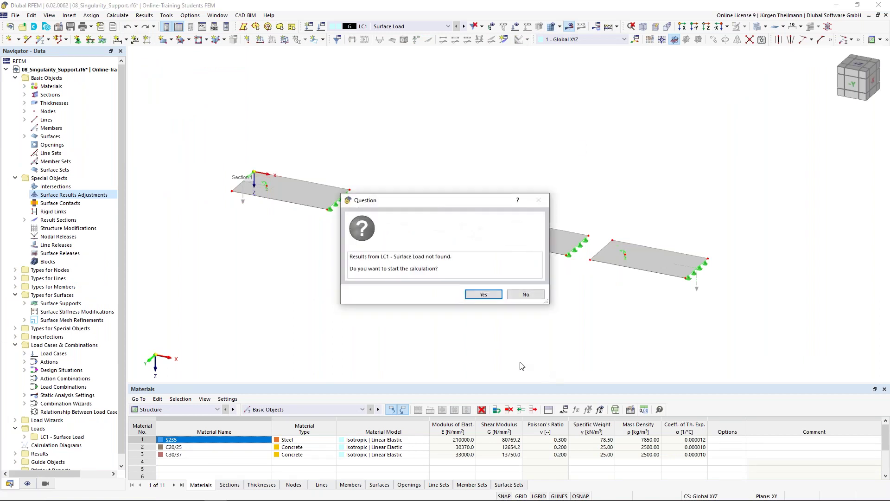
left_click(493, 295)
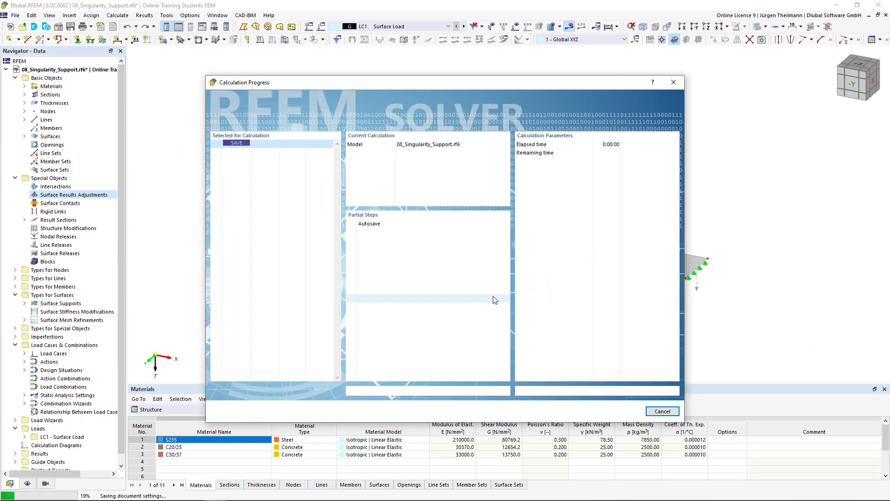